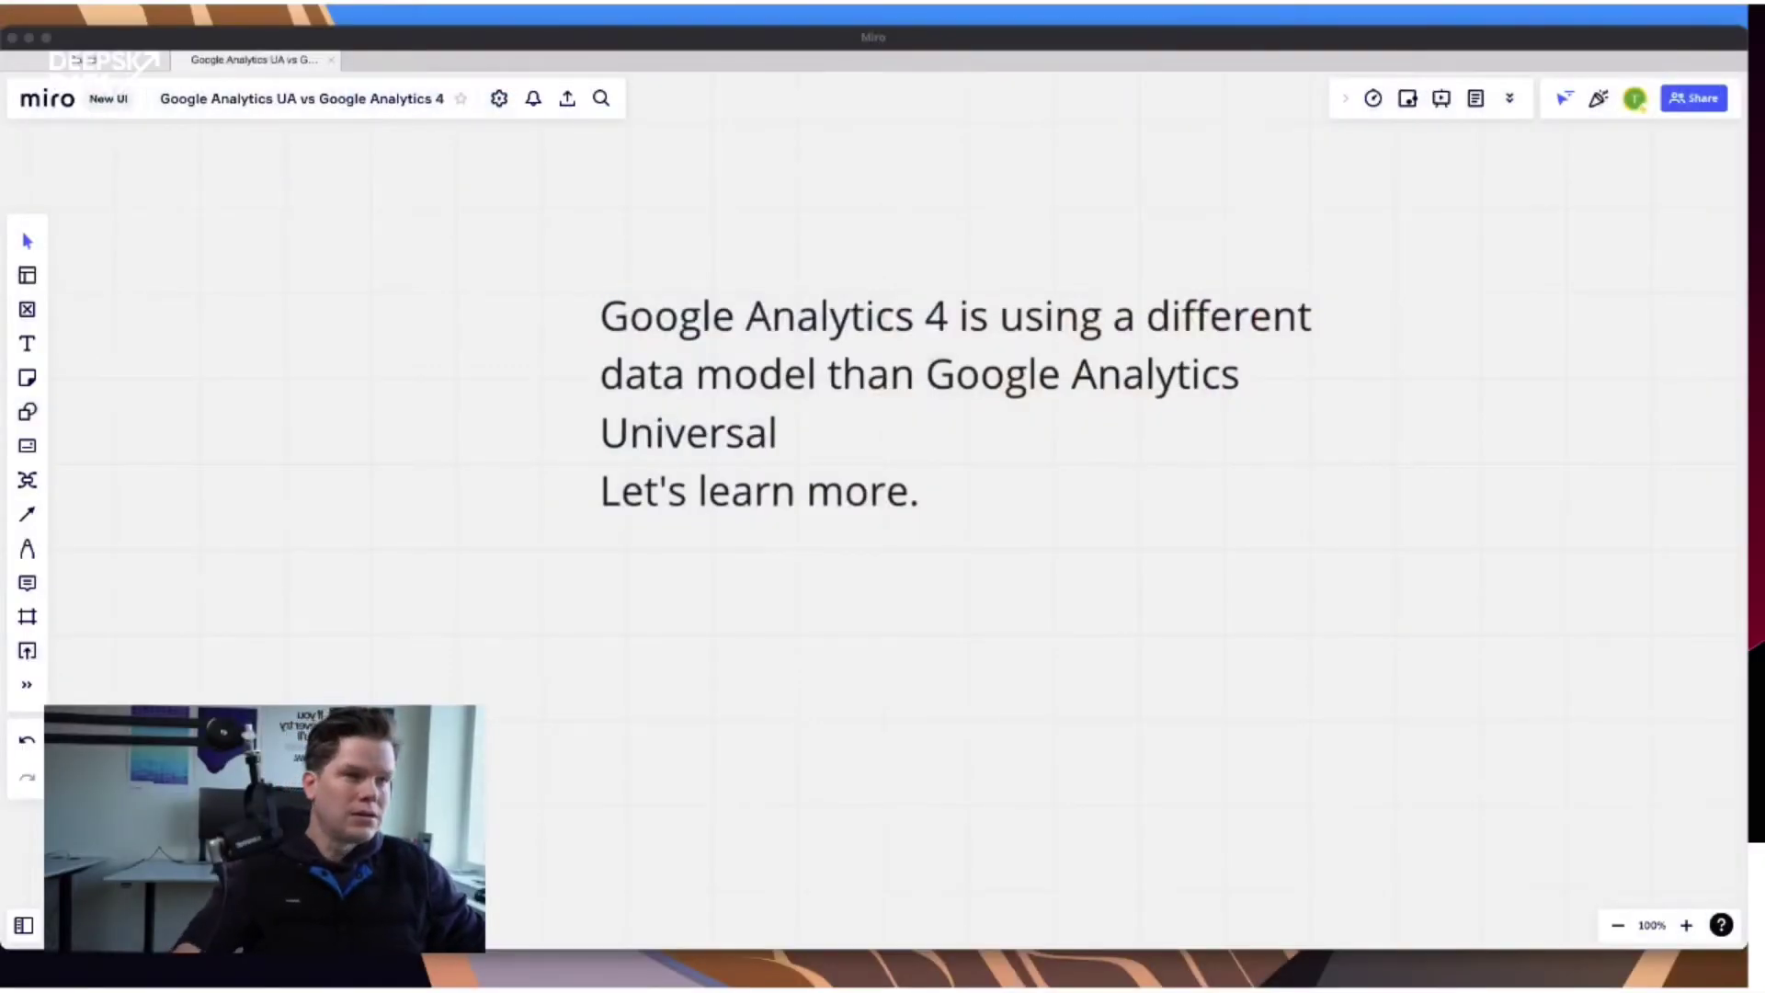
Pan to free space and type 'Google Analyitcs Universal' as a new text heading below the intro.
{"action": "left_click", "coordinate": [1016, 236]}
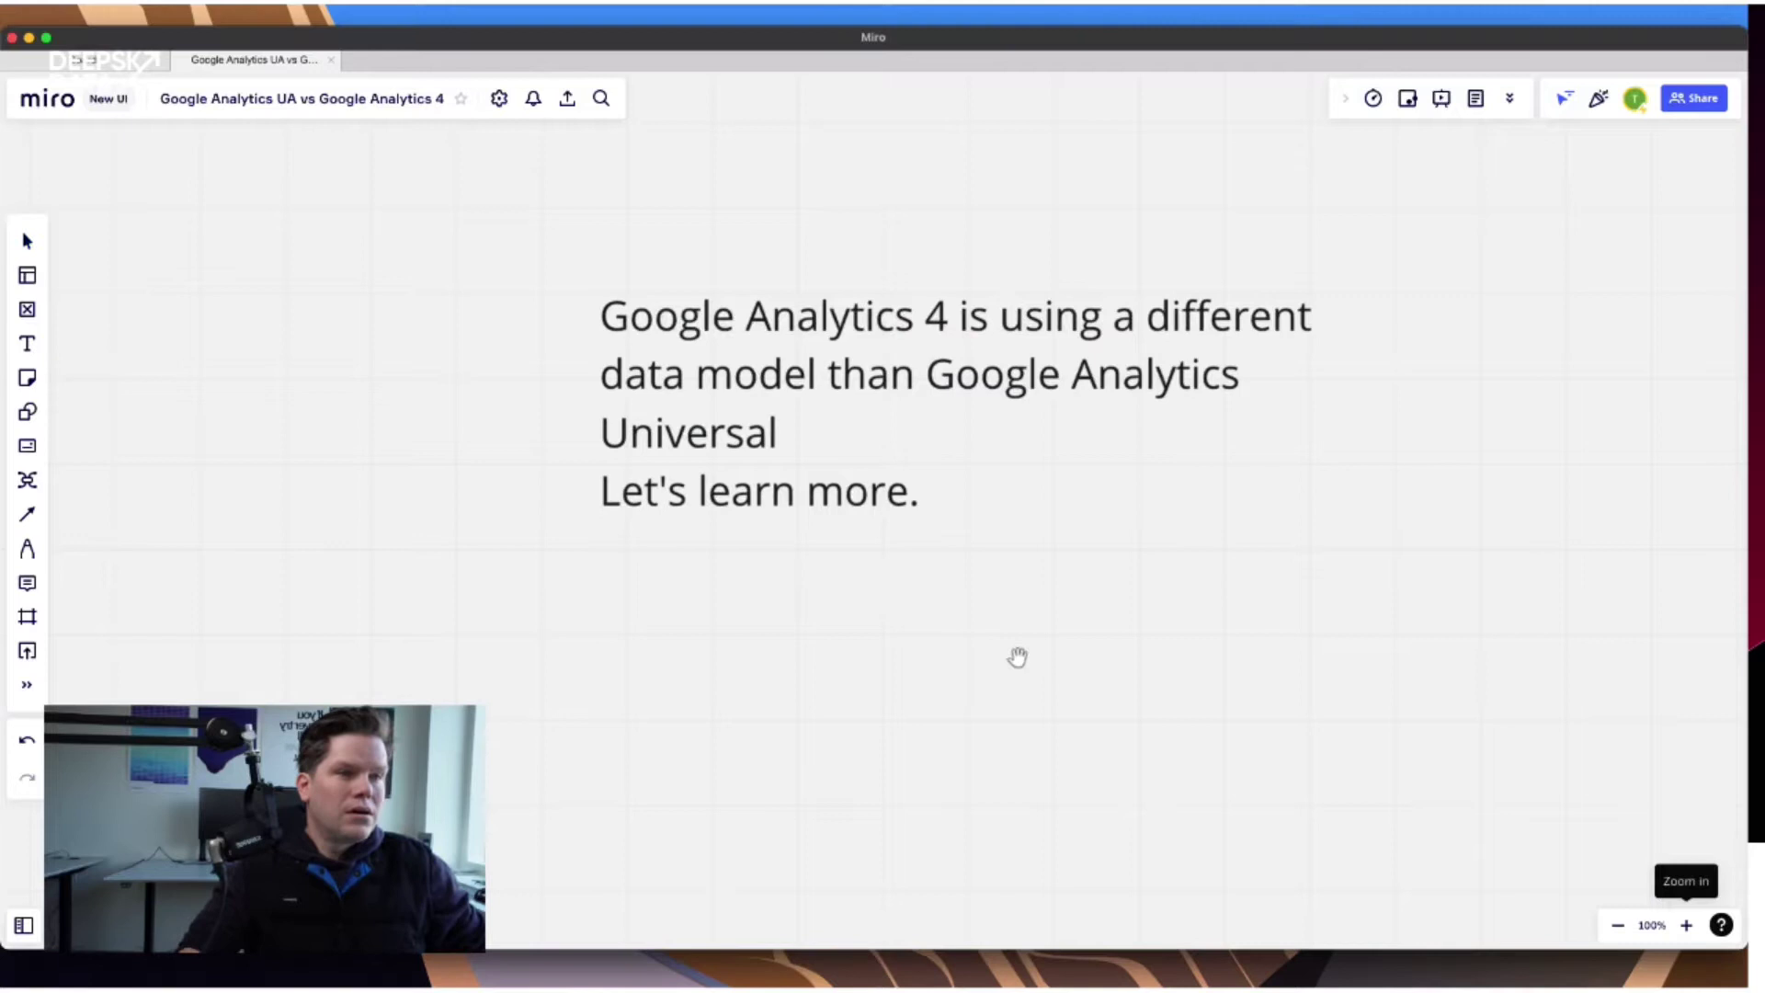
{"action": "left_click_drag", "start_coordinate": [1017, 658], "coordinate": [851, 477]}
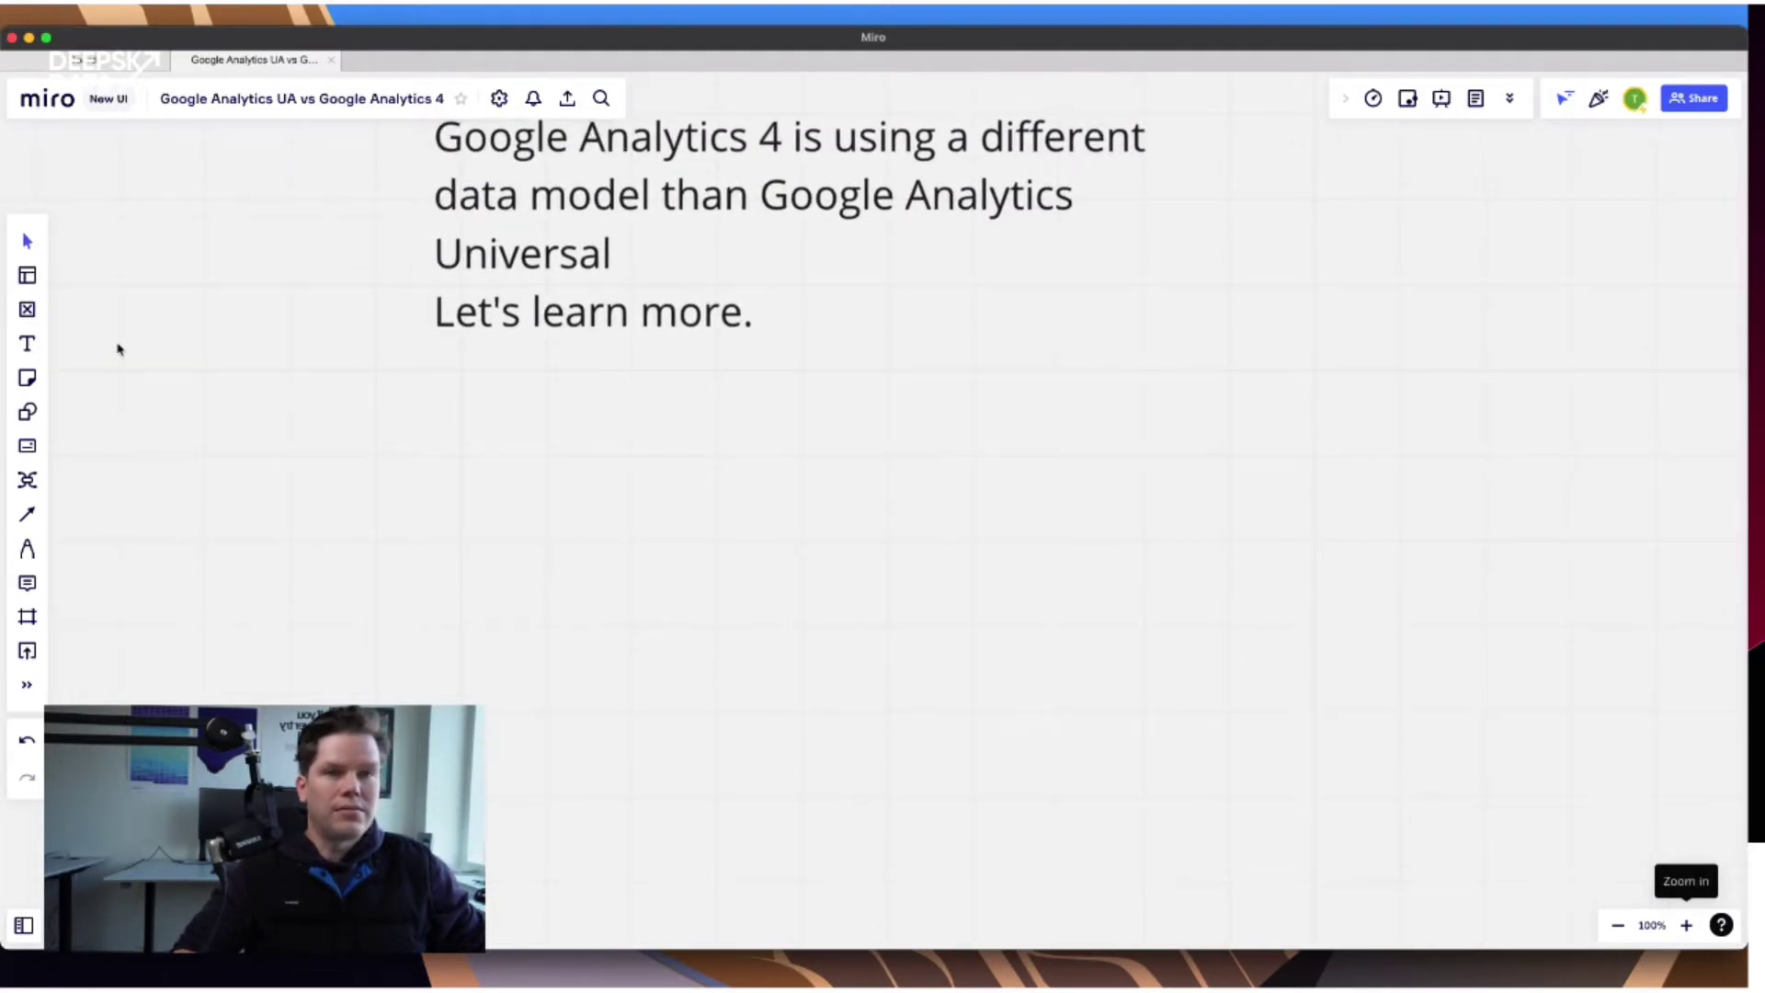
{"action": "left_click", "coordinate": [28, 344]}
{"action": "left_click", "coordinate": [455, 478]}
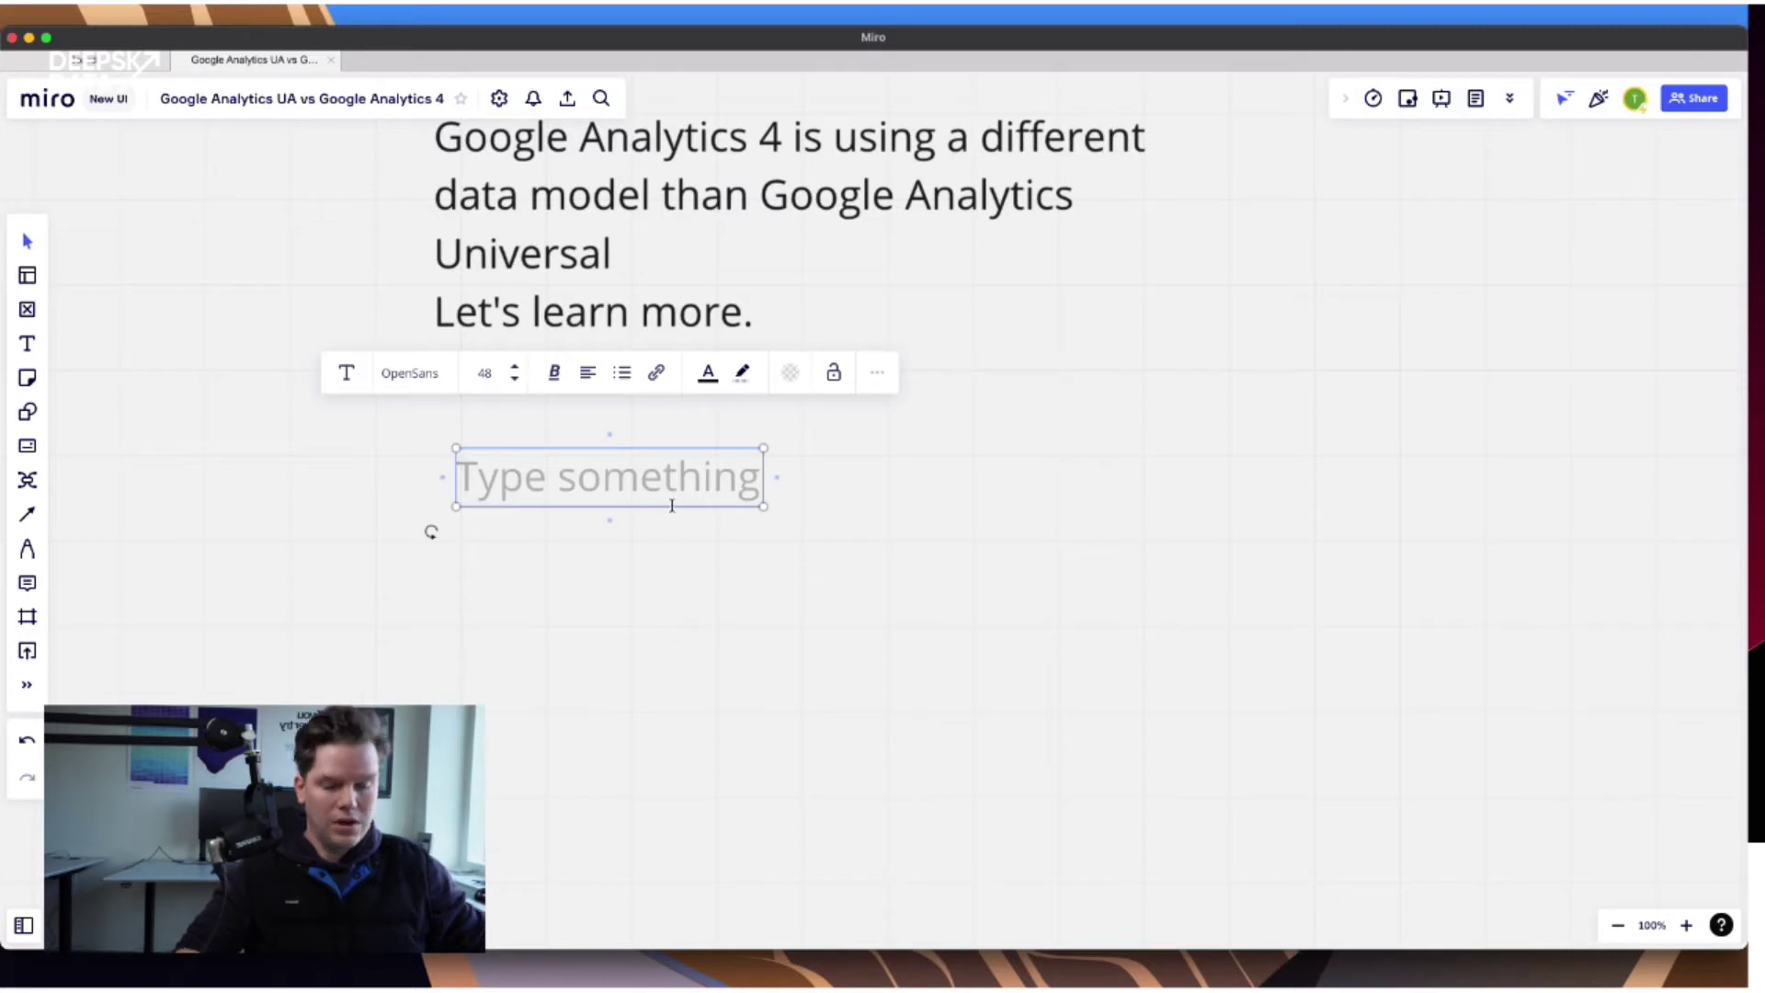
{"action": "type", "text": "Google Anal"}
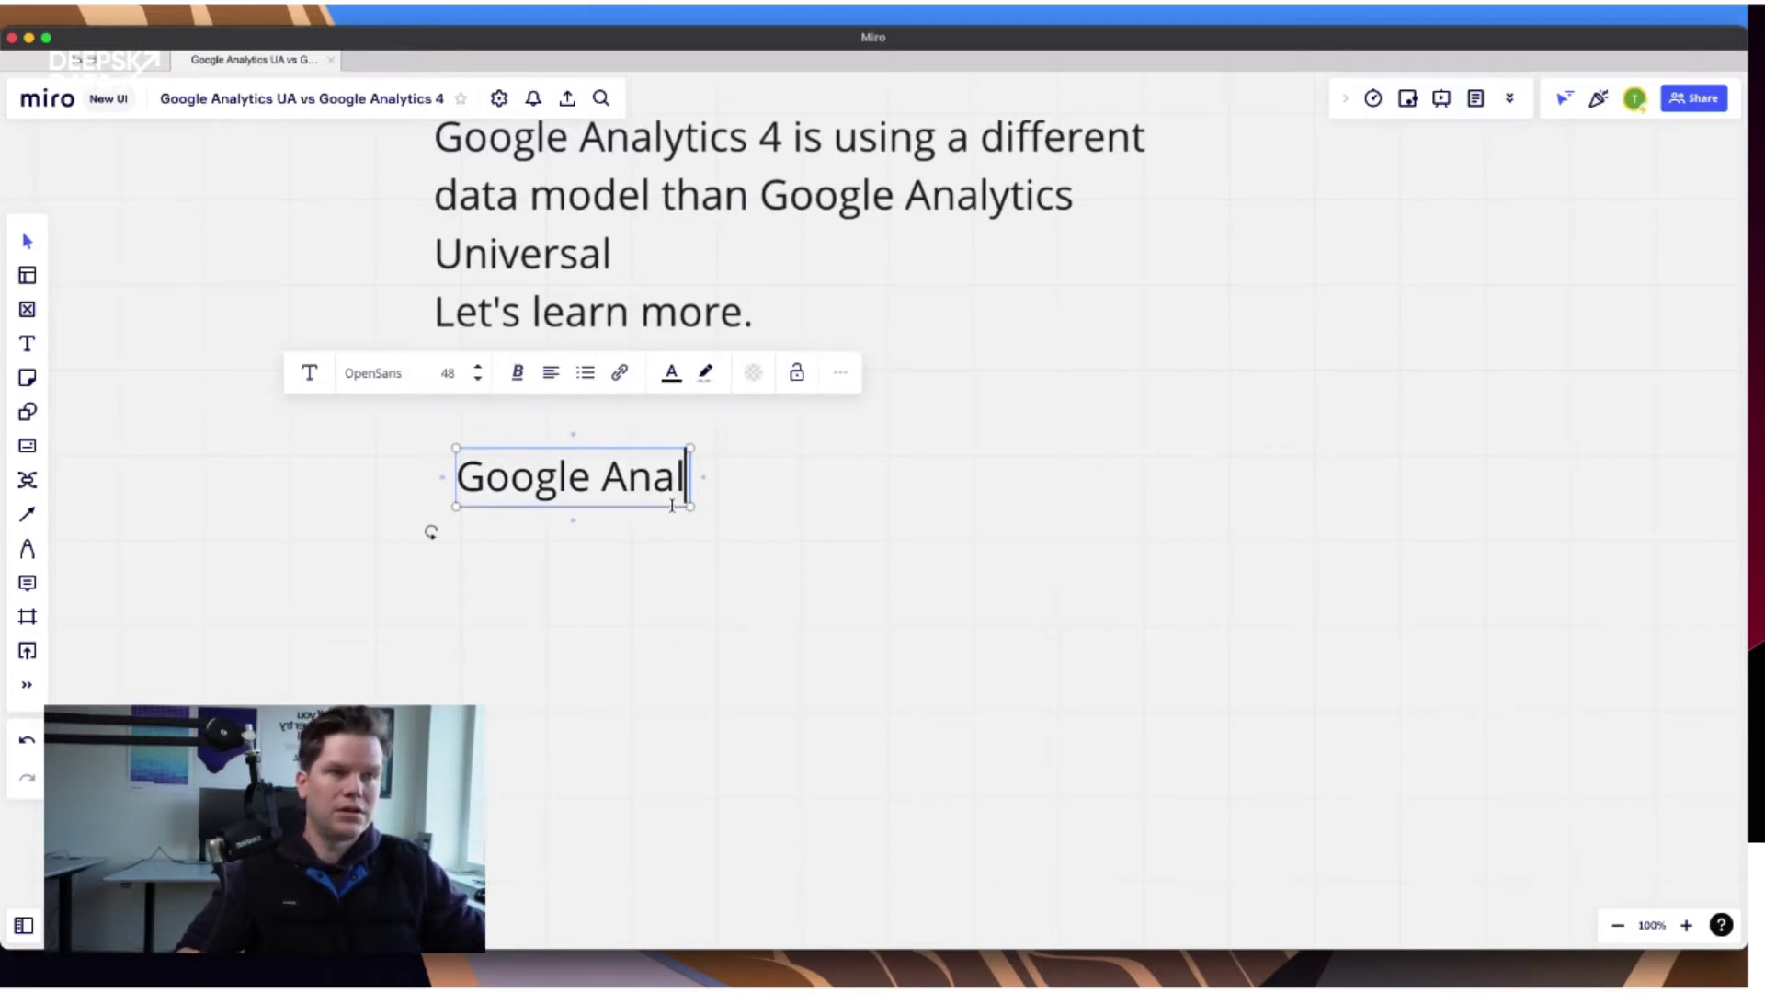
{"action": "type", "text": "yitcs"}
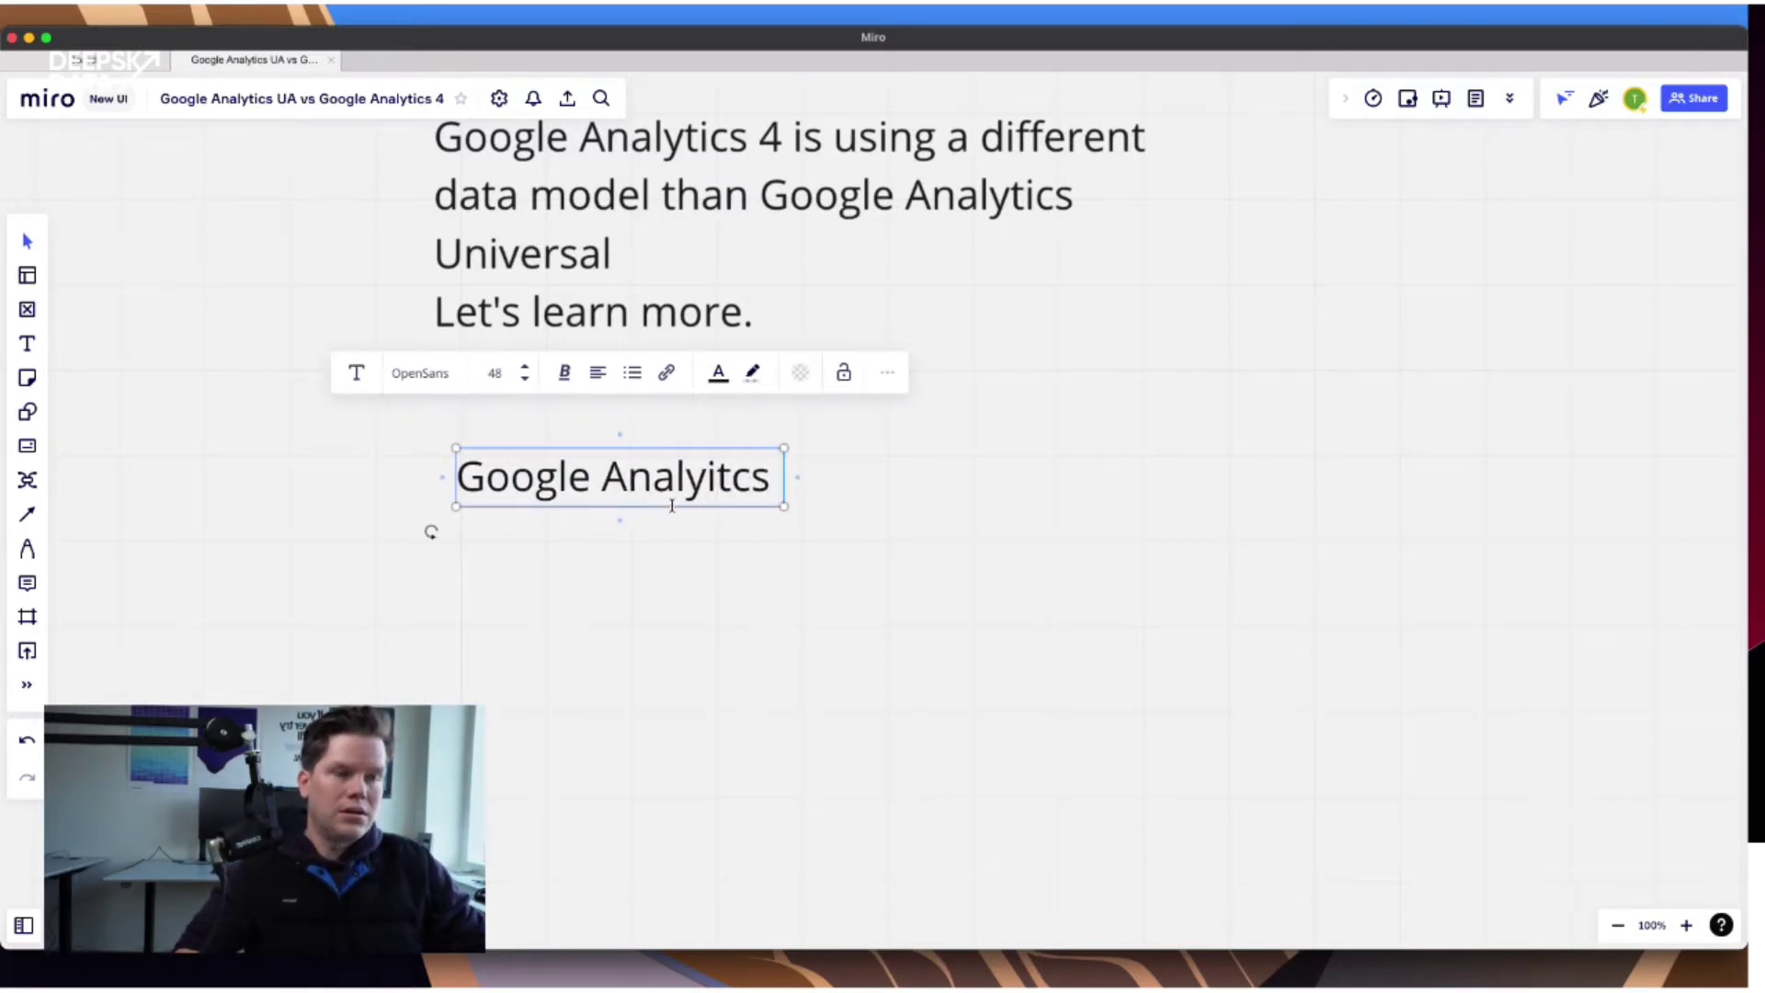
{"action": "type", "text": " Universal"}
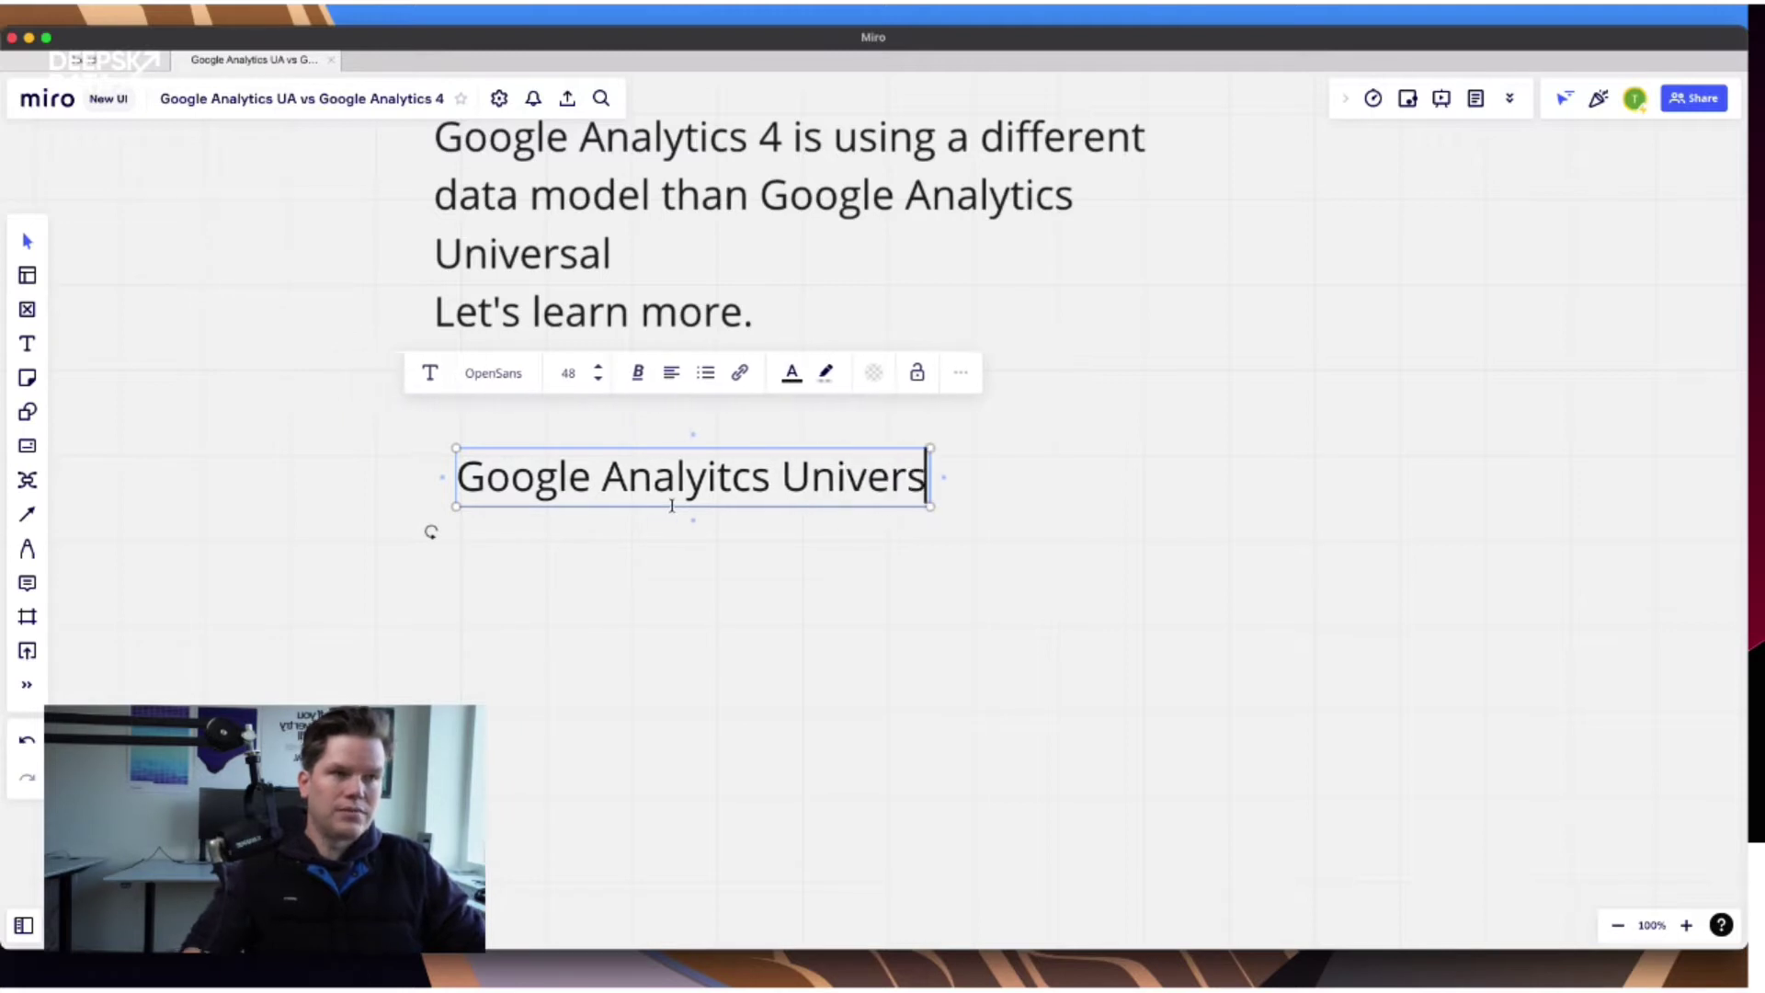
Place a yellow sticky note reading 'Pageview' below the heading.
{"action": "left_click", "coordinate": [951, 598]}
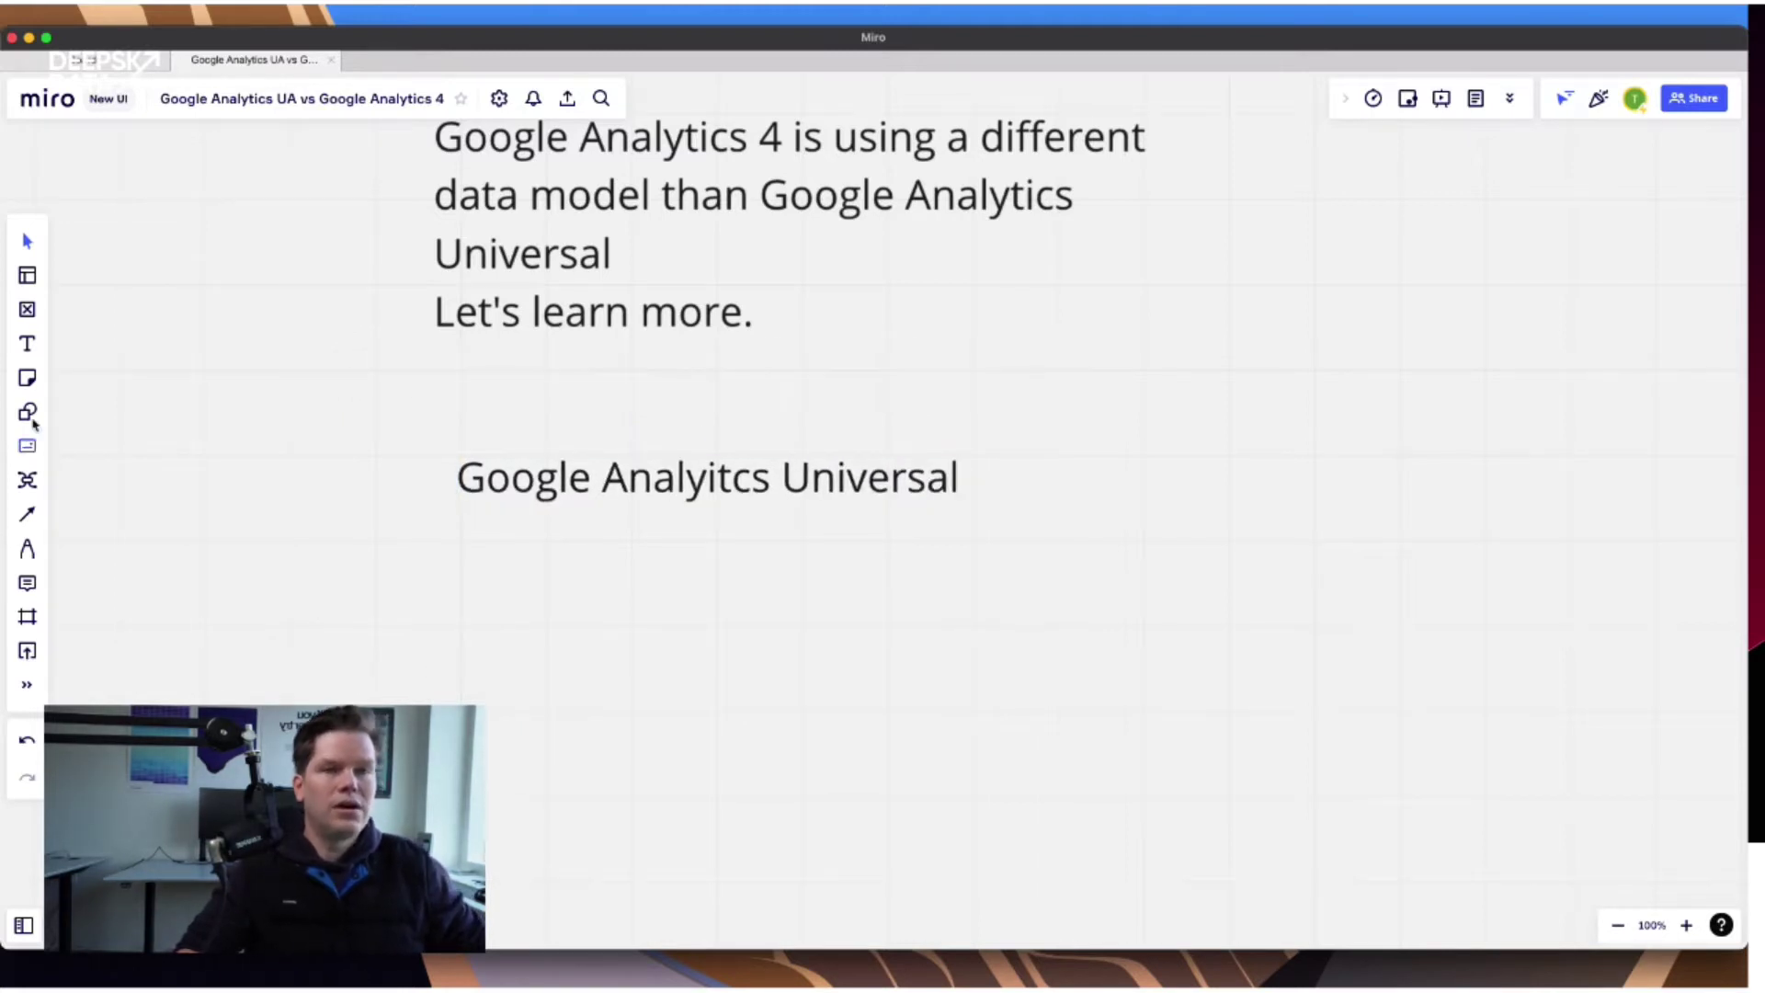
{"action": "left_click", "coordinate": [27, 377]}
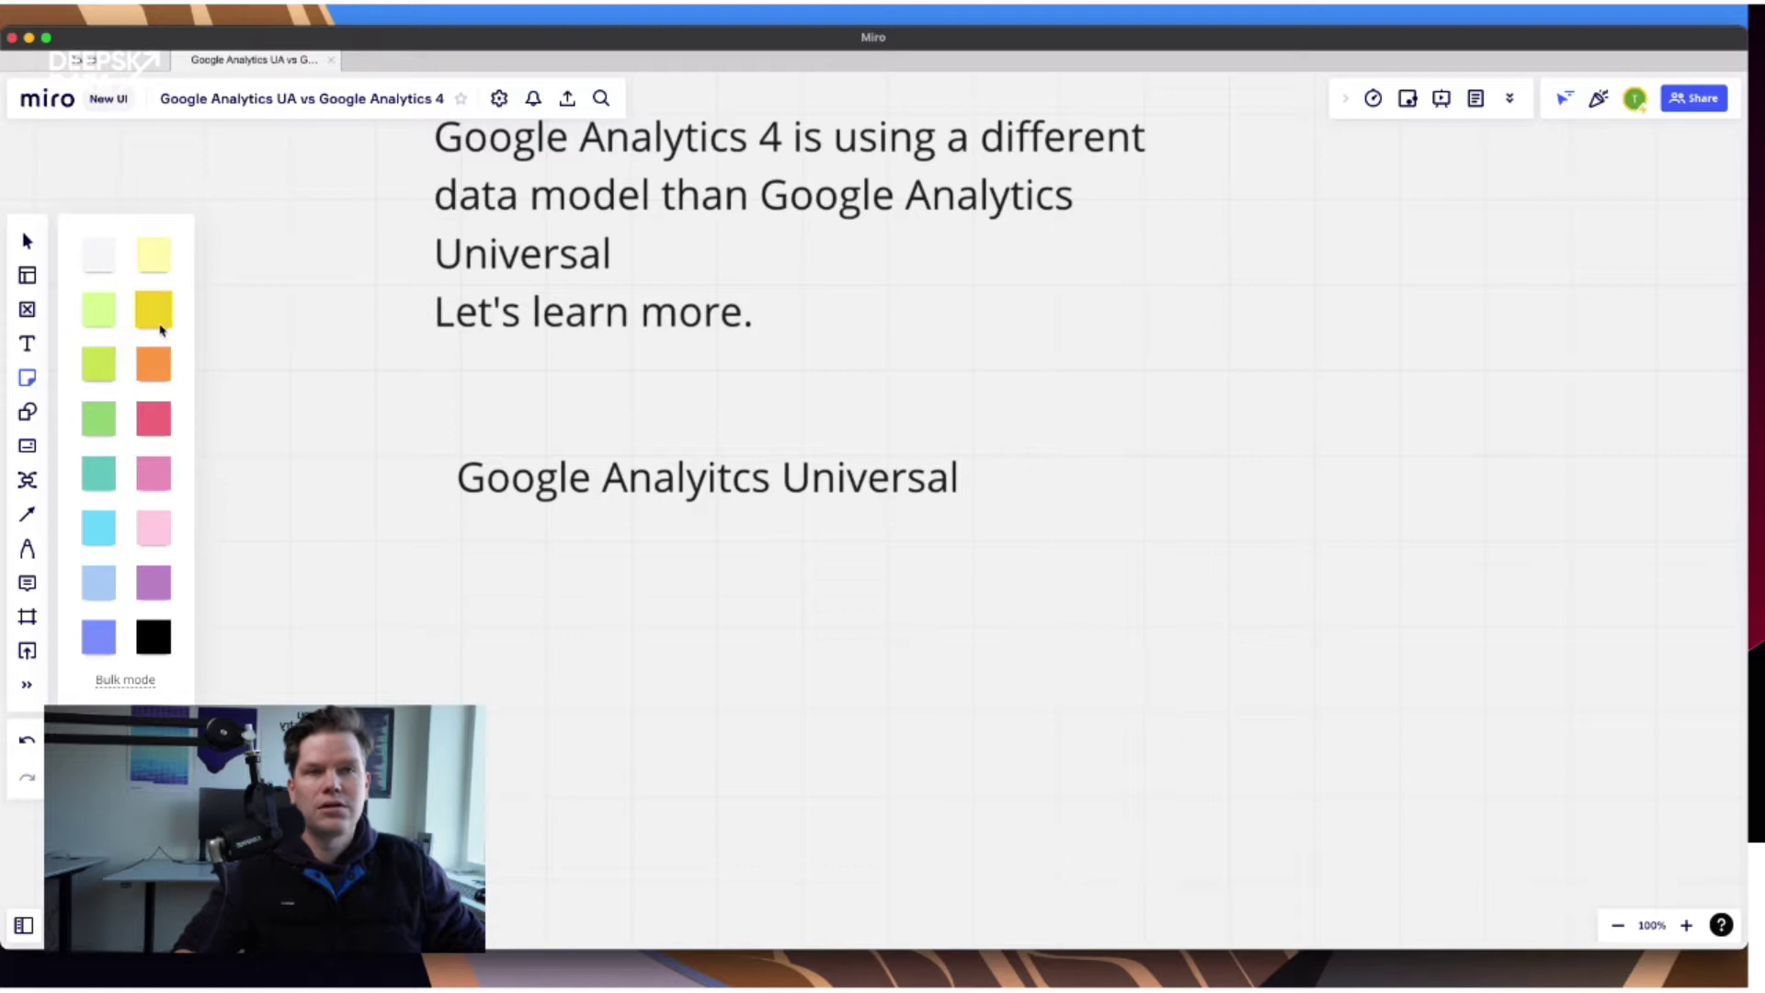
{"action": "left_click", "coordinate": [154, 313]}
{"action": "left_click", "coordinate": [536, 638]}
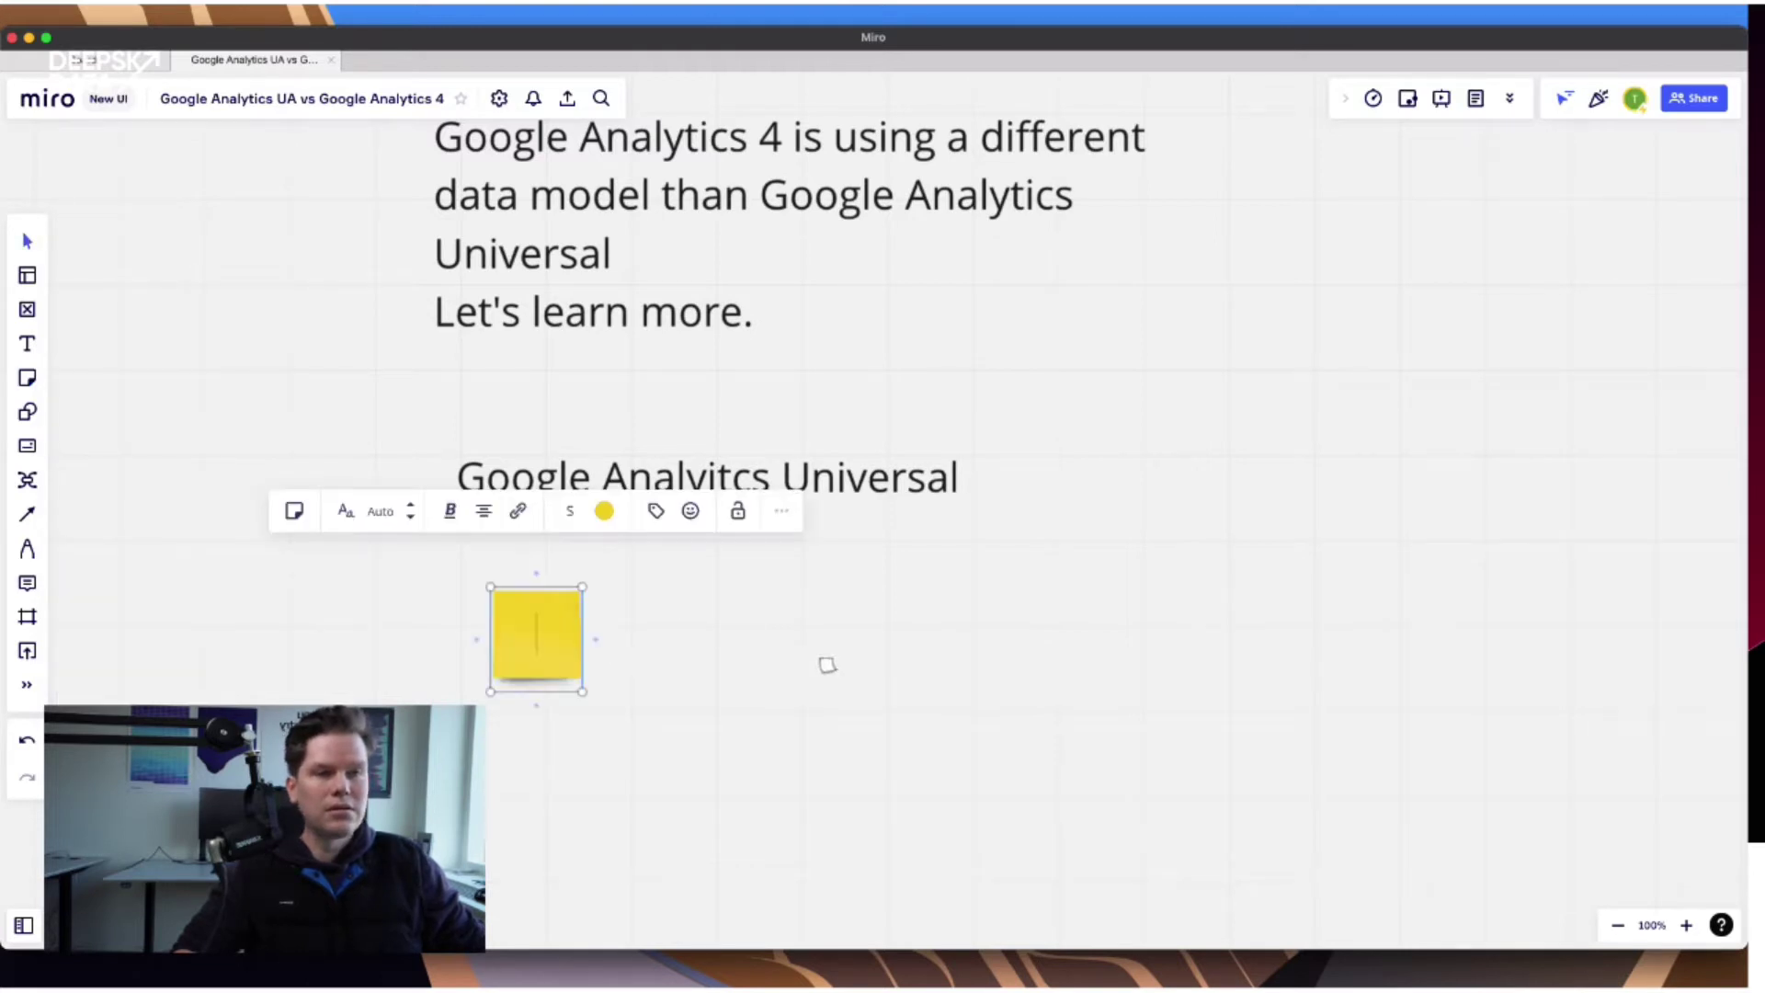
{"action": "type", "text": "Pagewv"}
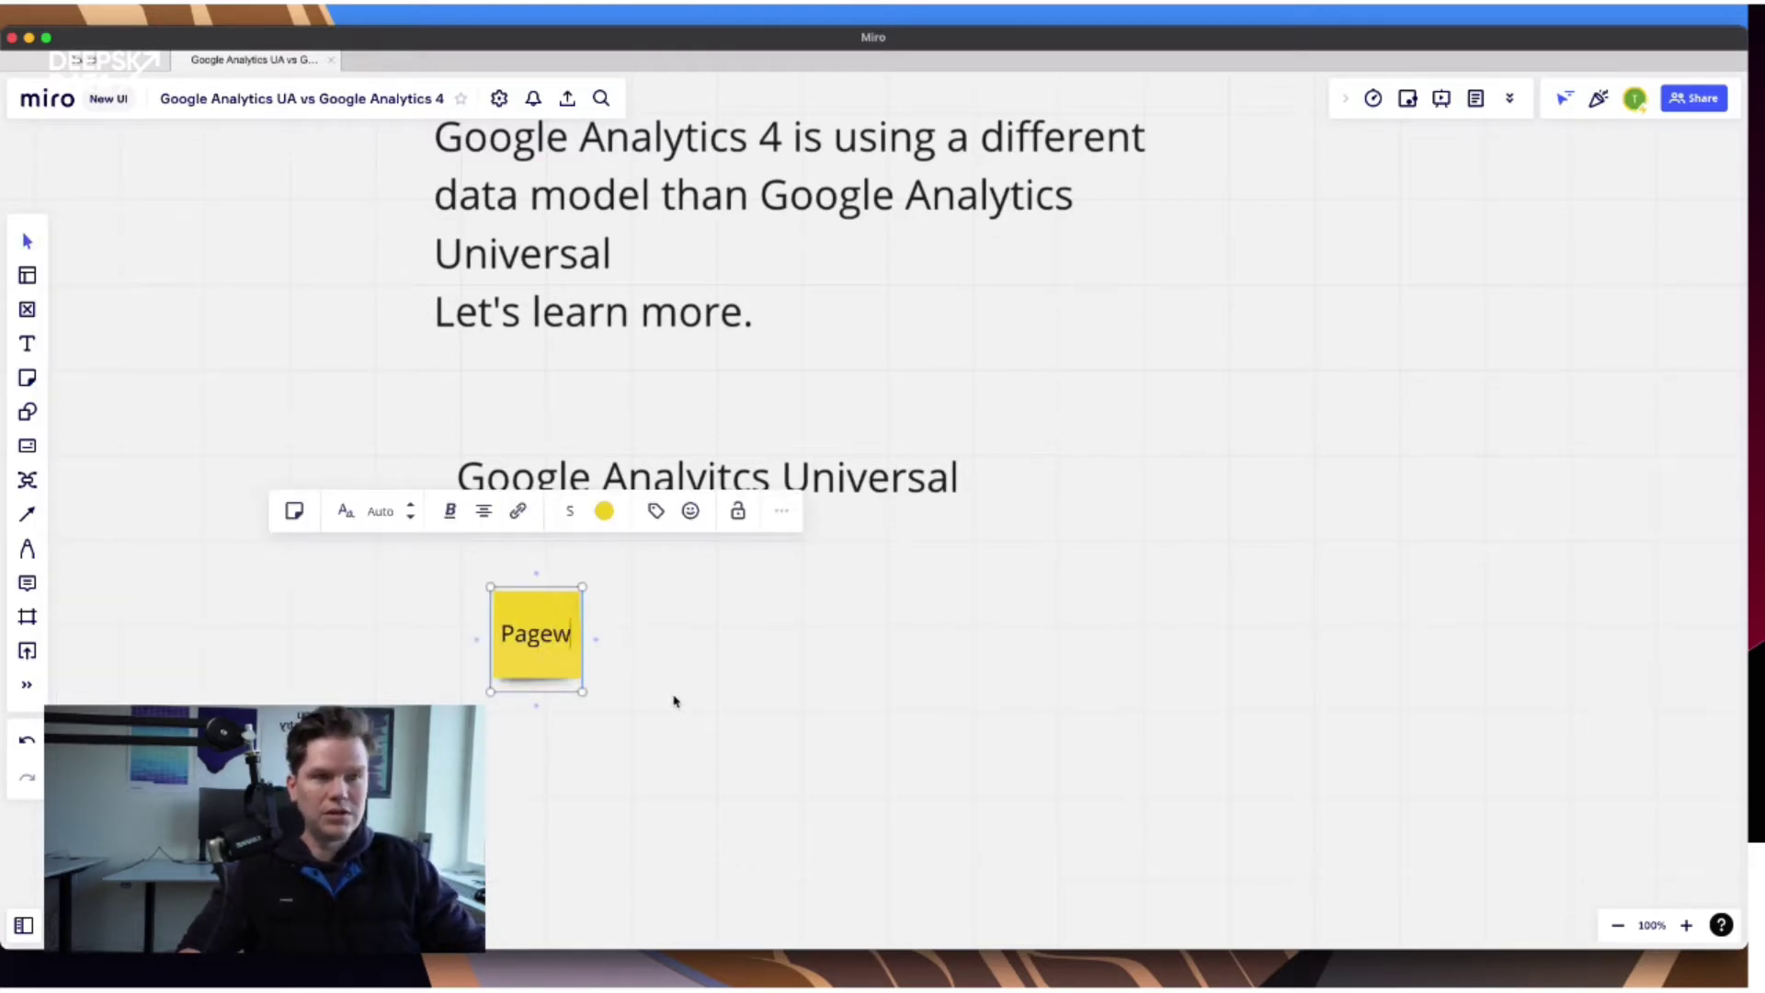
{"action": "key", "text": "BackSpace"}
{"action": "key", "text": "BackSpace"}
{"action": "type", "text": "v"}
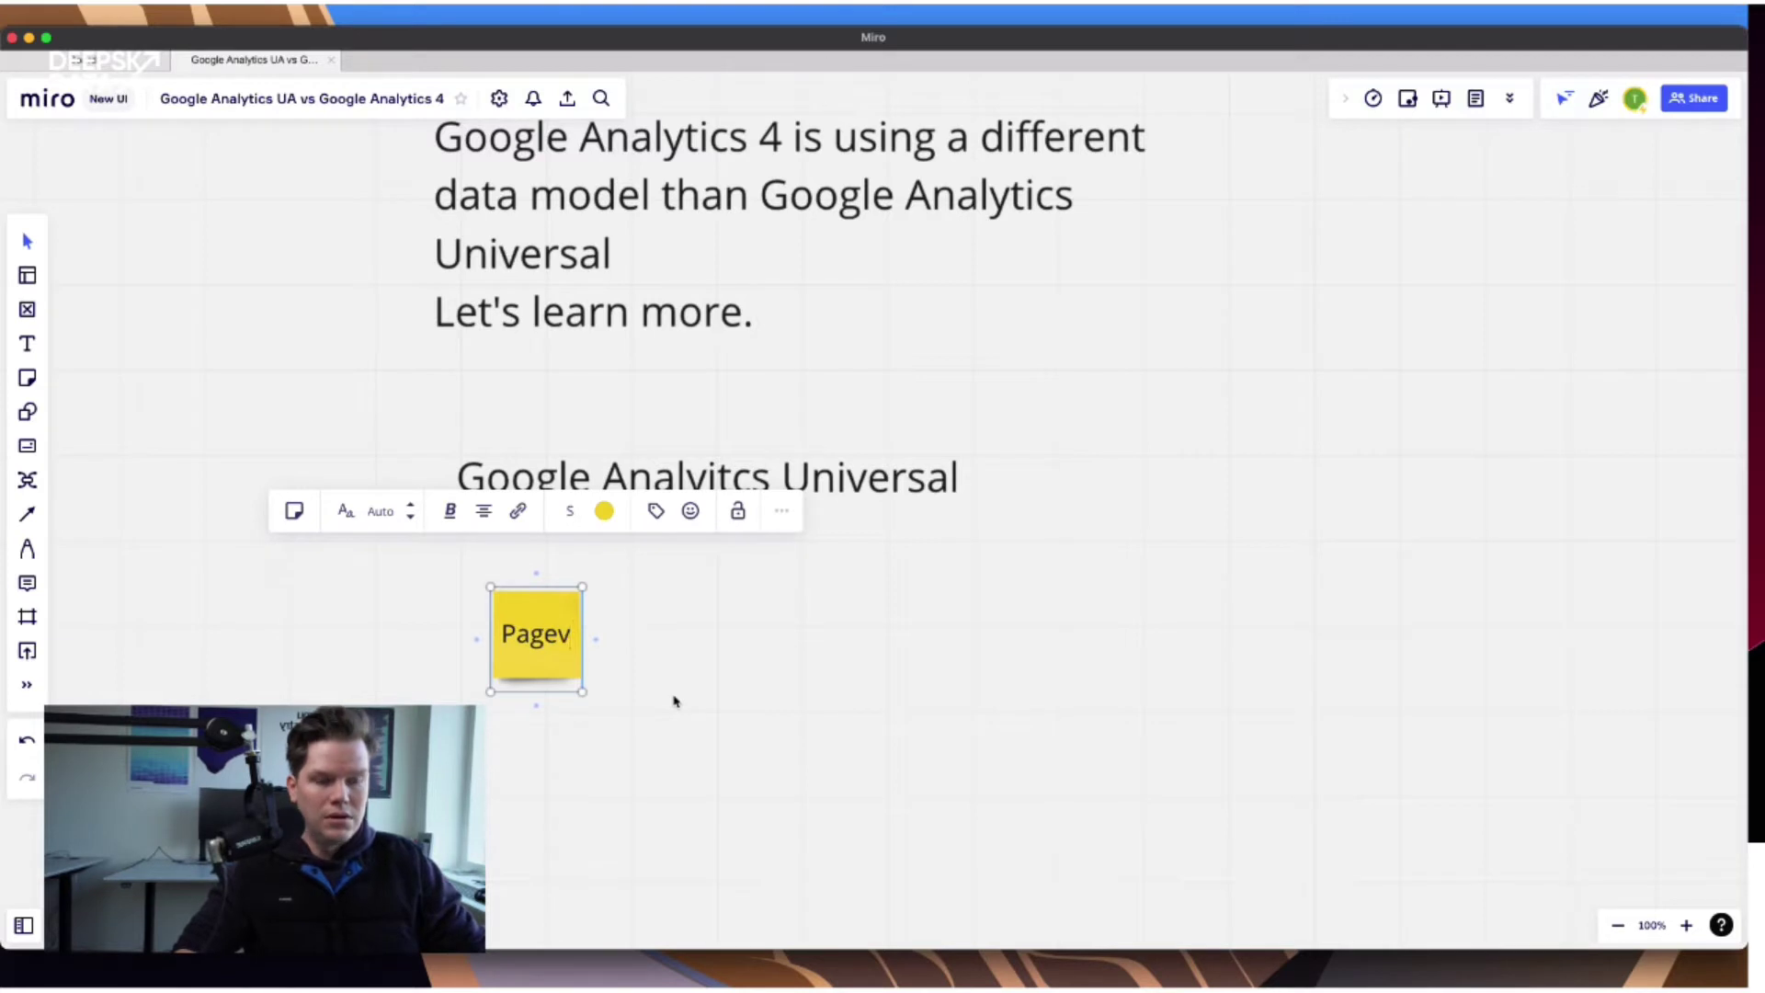
{"action": "type", "text": "iew"}
Duplicate the Pageview note and rename the copy 'Sessions'.
{"action": "left_click", "coordinate": [542, 671]}
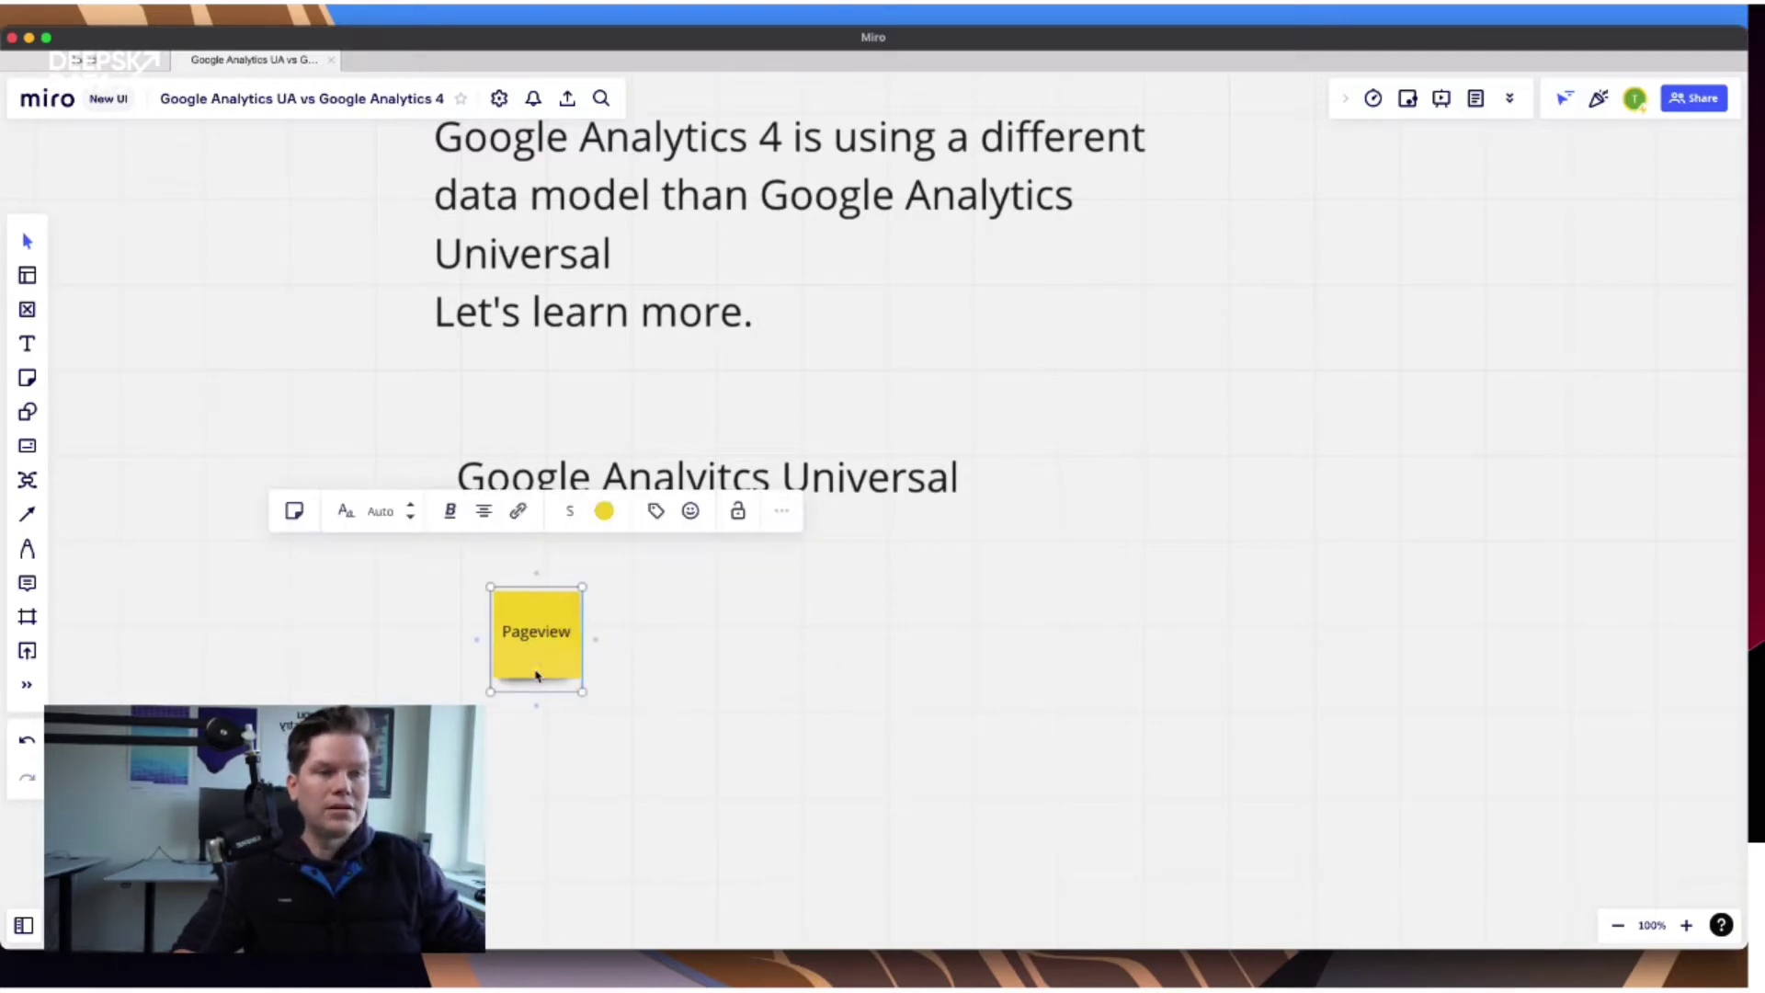
{"action": "key", "text": "super+d"}
{"action": "double_click", "coordinate": [658, 634]}
{"action": "type", "text": "Se"}
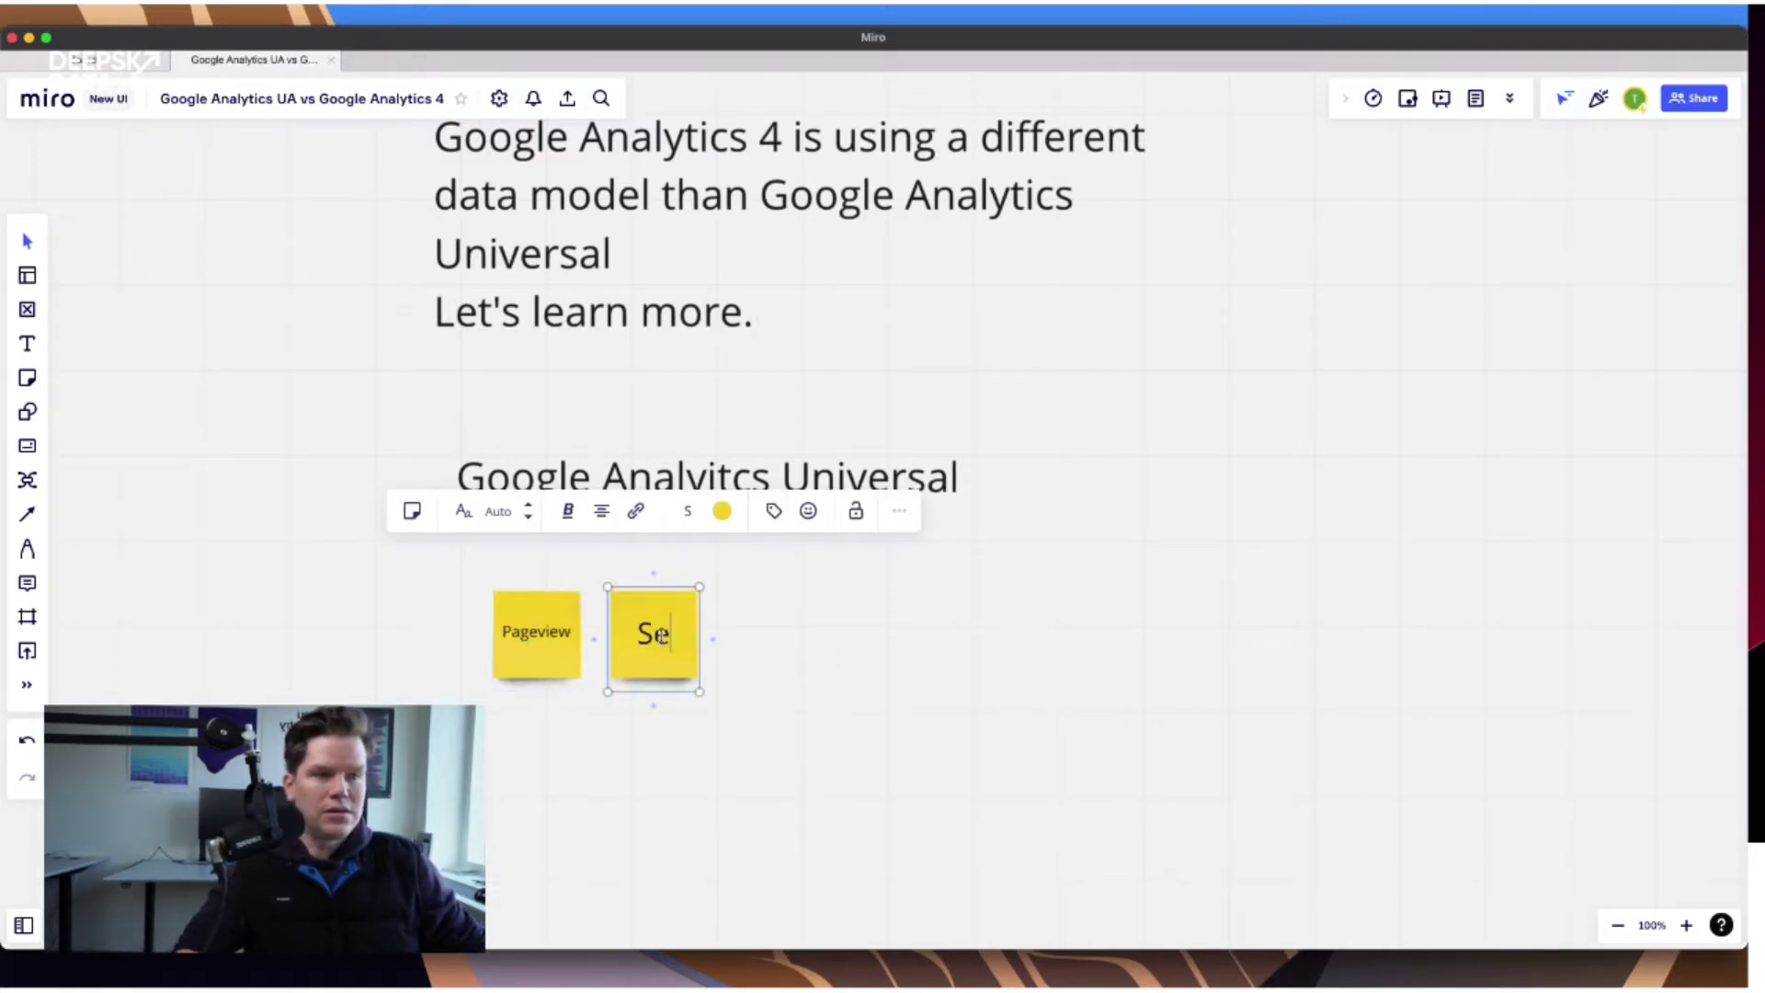
{"action": "type", "text": "ssion"}
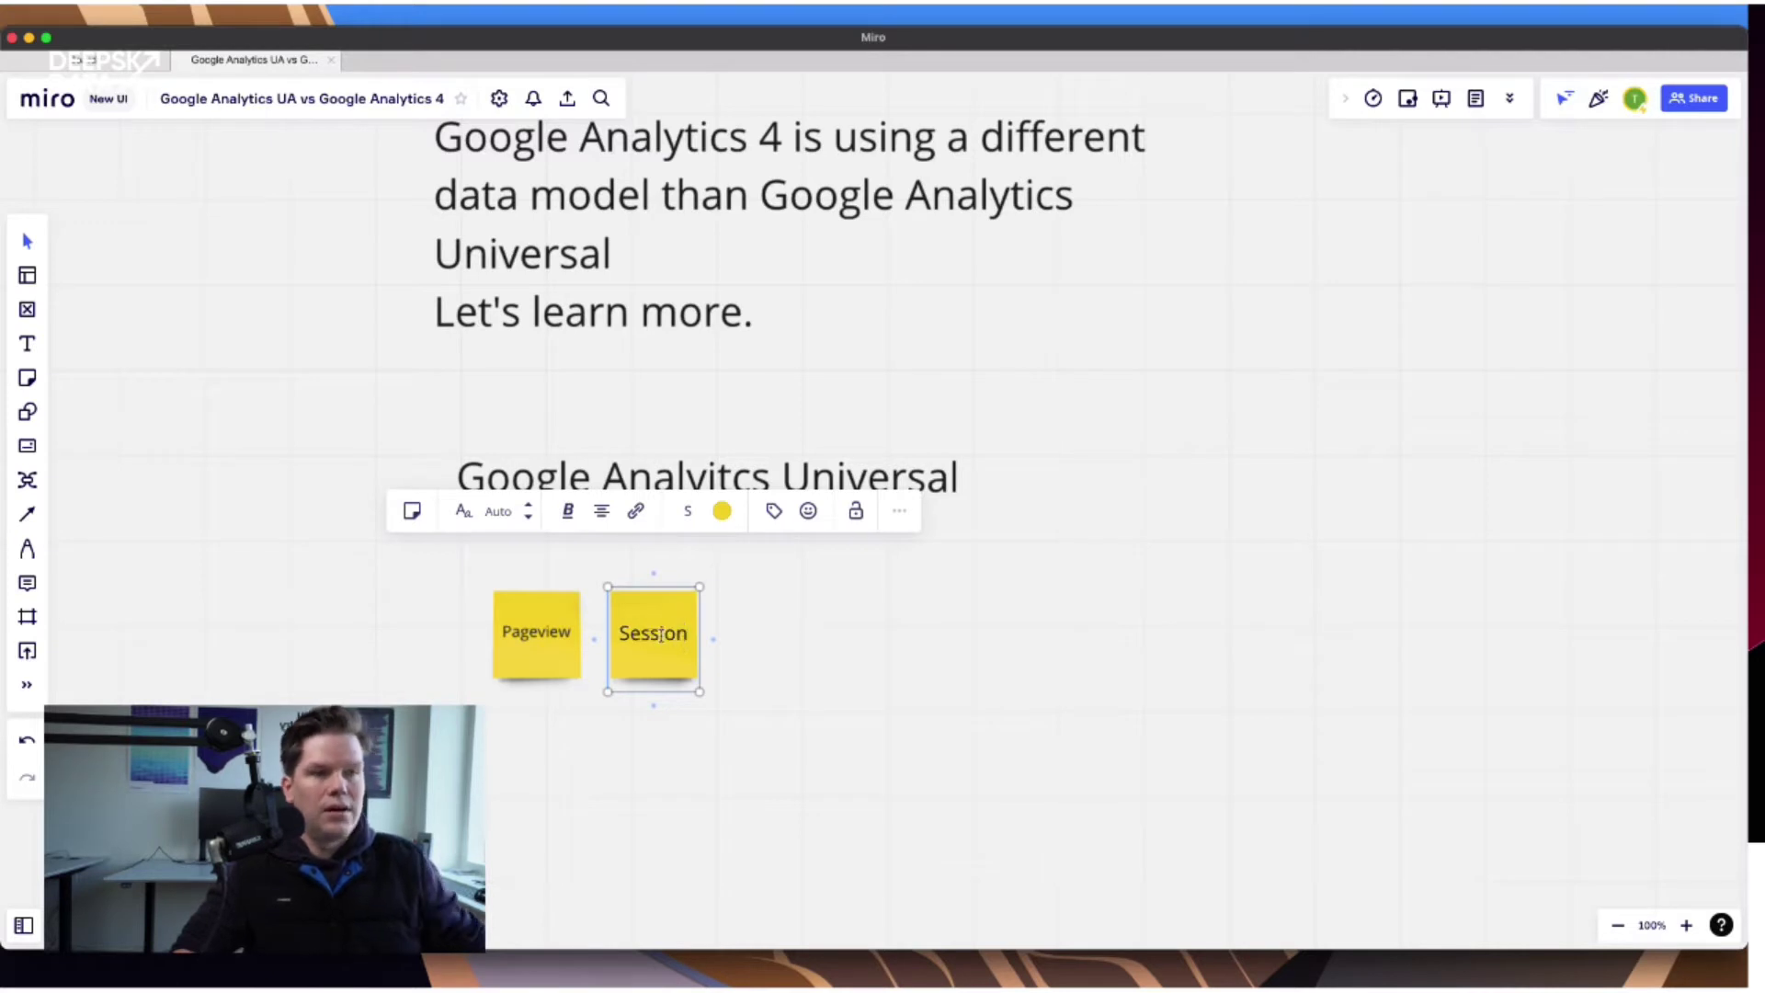
{"action": "type", "text": "s"}
{"action": "left_click", "coordinate": [567, 754]}
Make both notes size L and move them apart side by side.
{"action": "left_click_drag", "start_coordinate": [497, 736], "coordinate": [790, 577]}
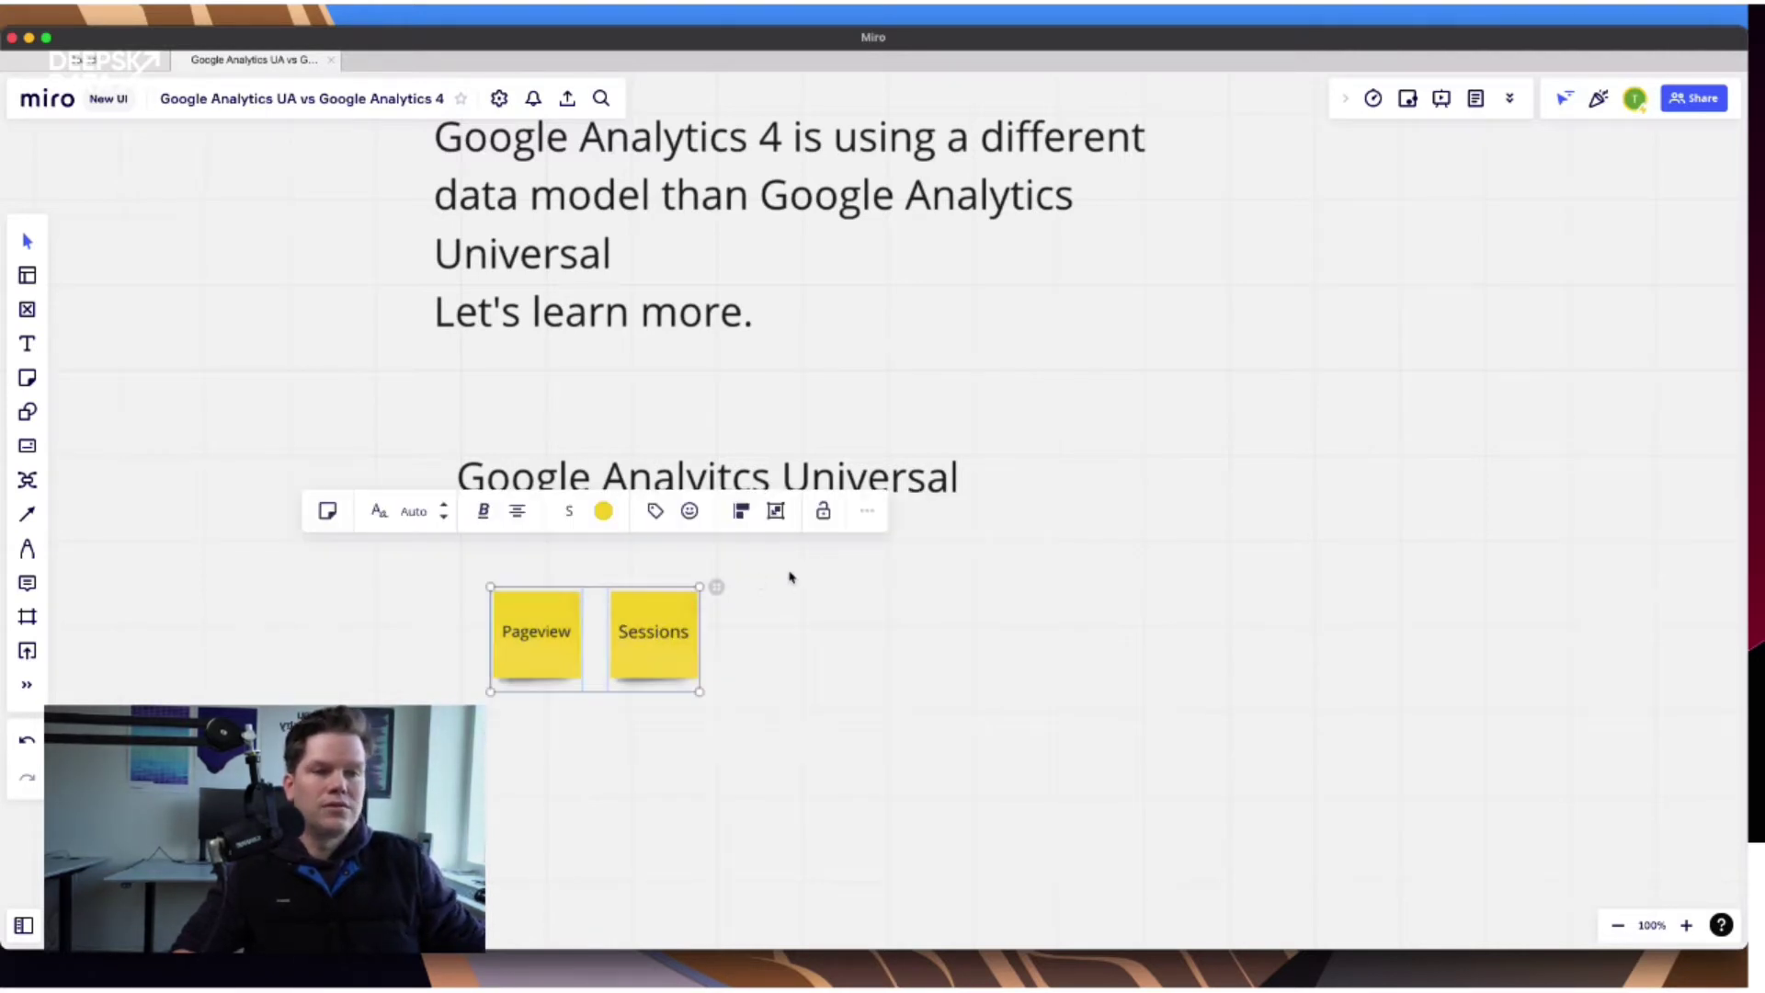
{"action": "left_click", "coordinate": [569, 511]}
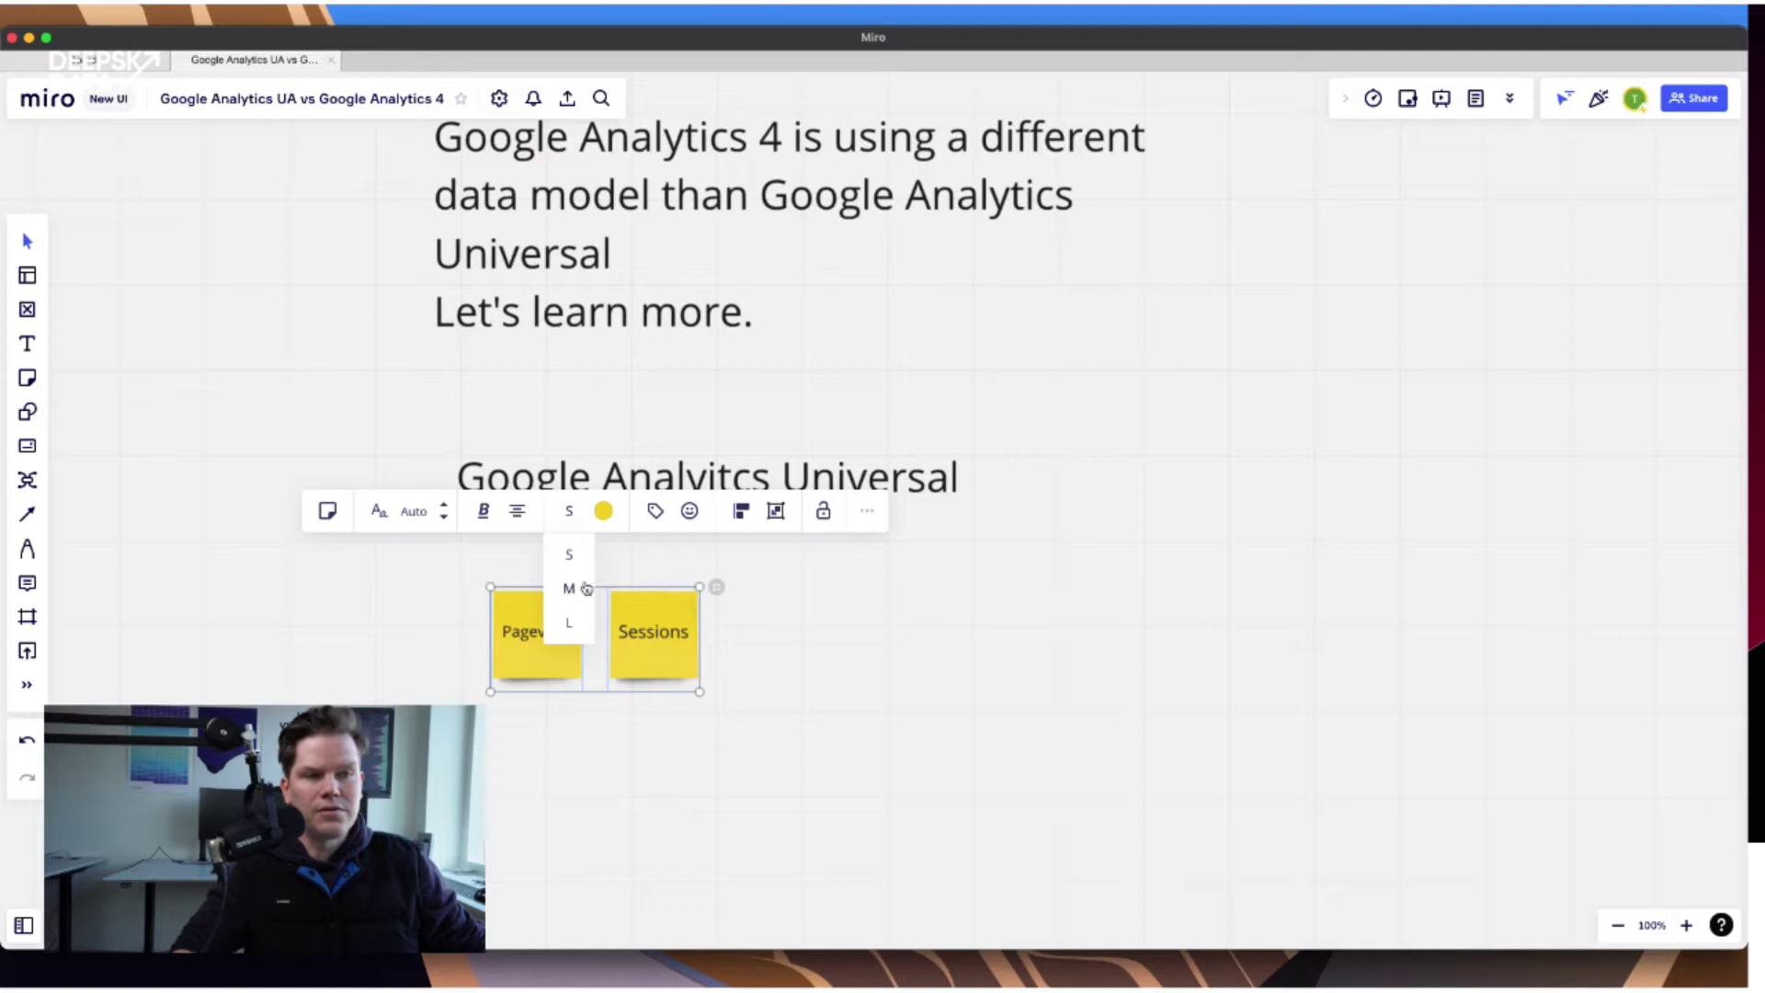
{"action": "left_click", "coordinate": [572, 625]}
{"action": "left_click", "coordinate": [894, 683]}
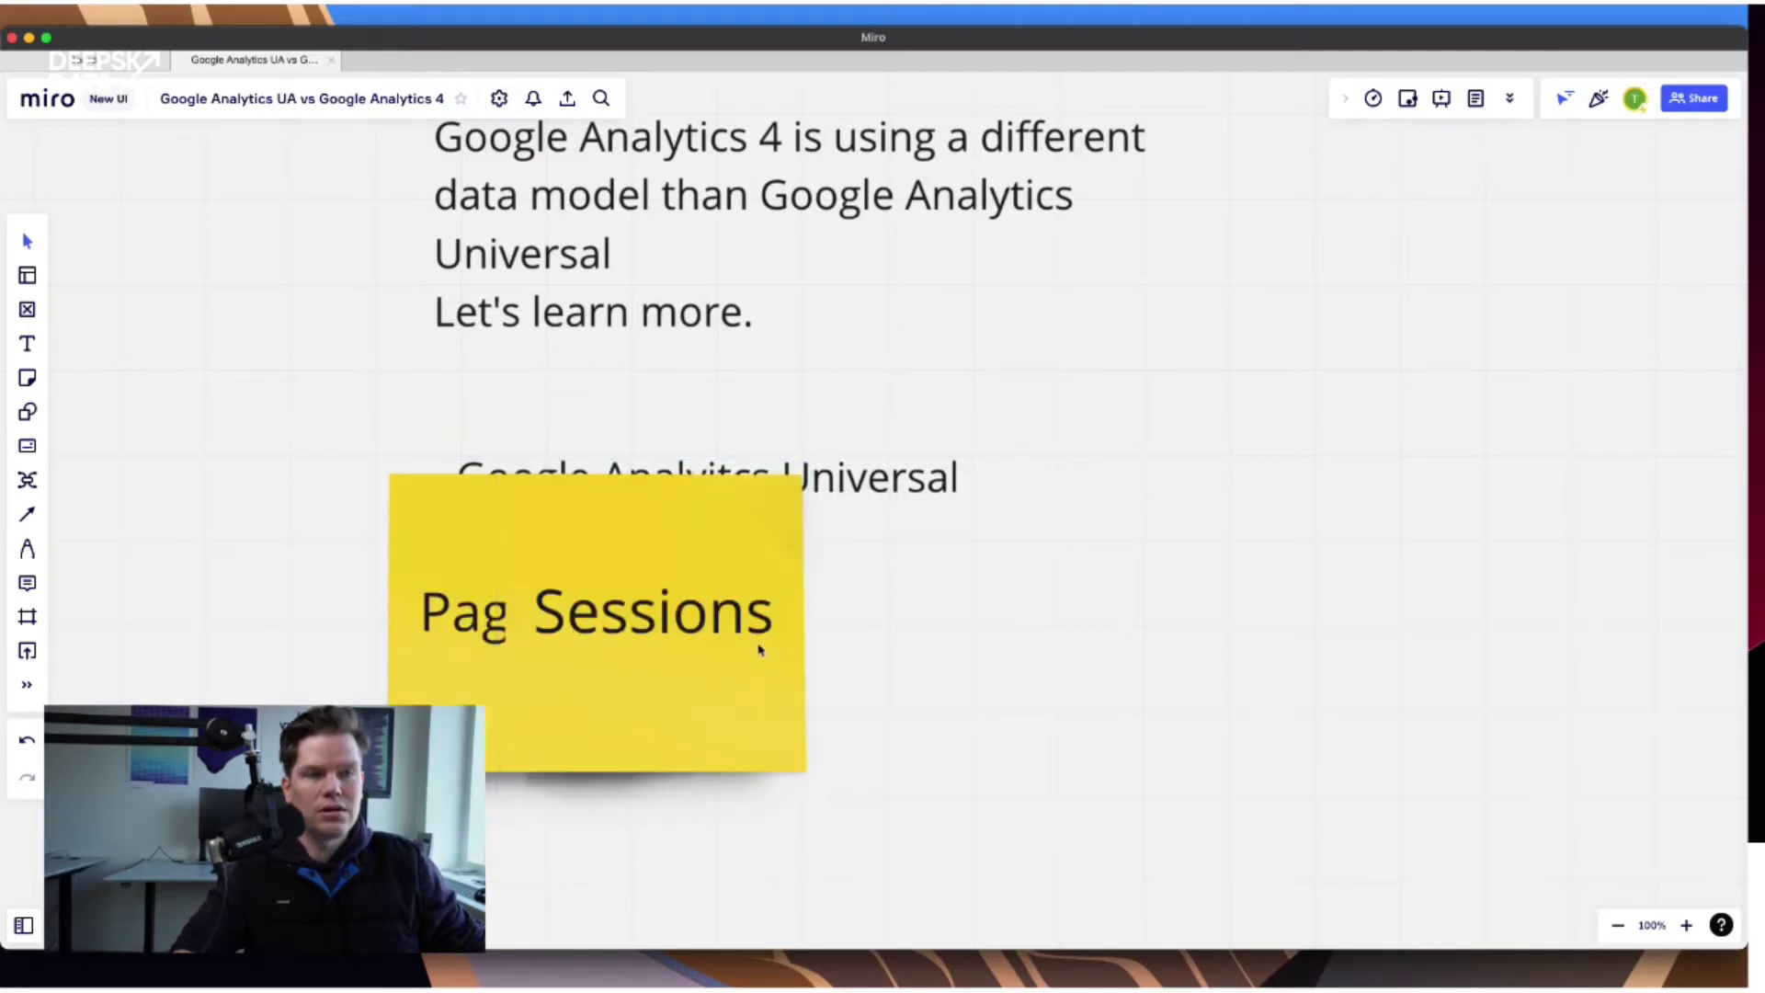
{"action": "left_click_drag", "start_coordinate": [704, 649], "coordinate": [1126, 717]}
{"action": "left_click_drag", "start_coordinate": [477, 660], "coordinate": [600, 795]}
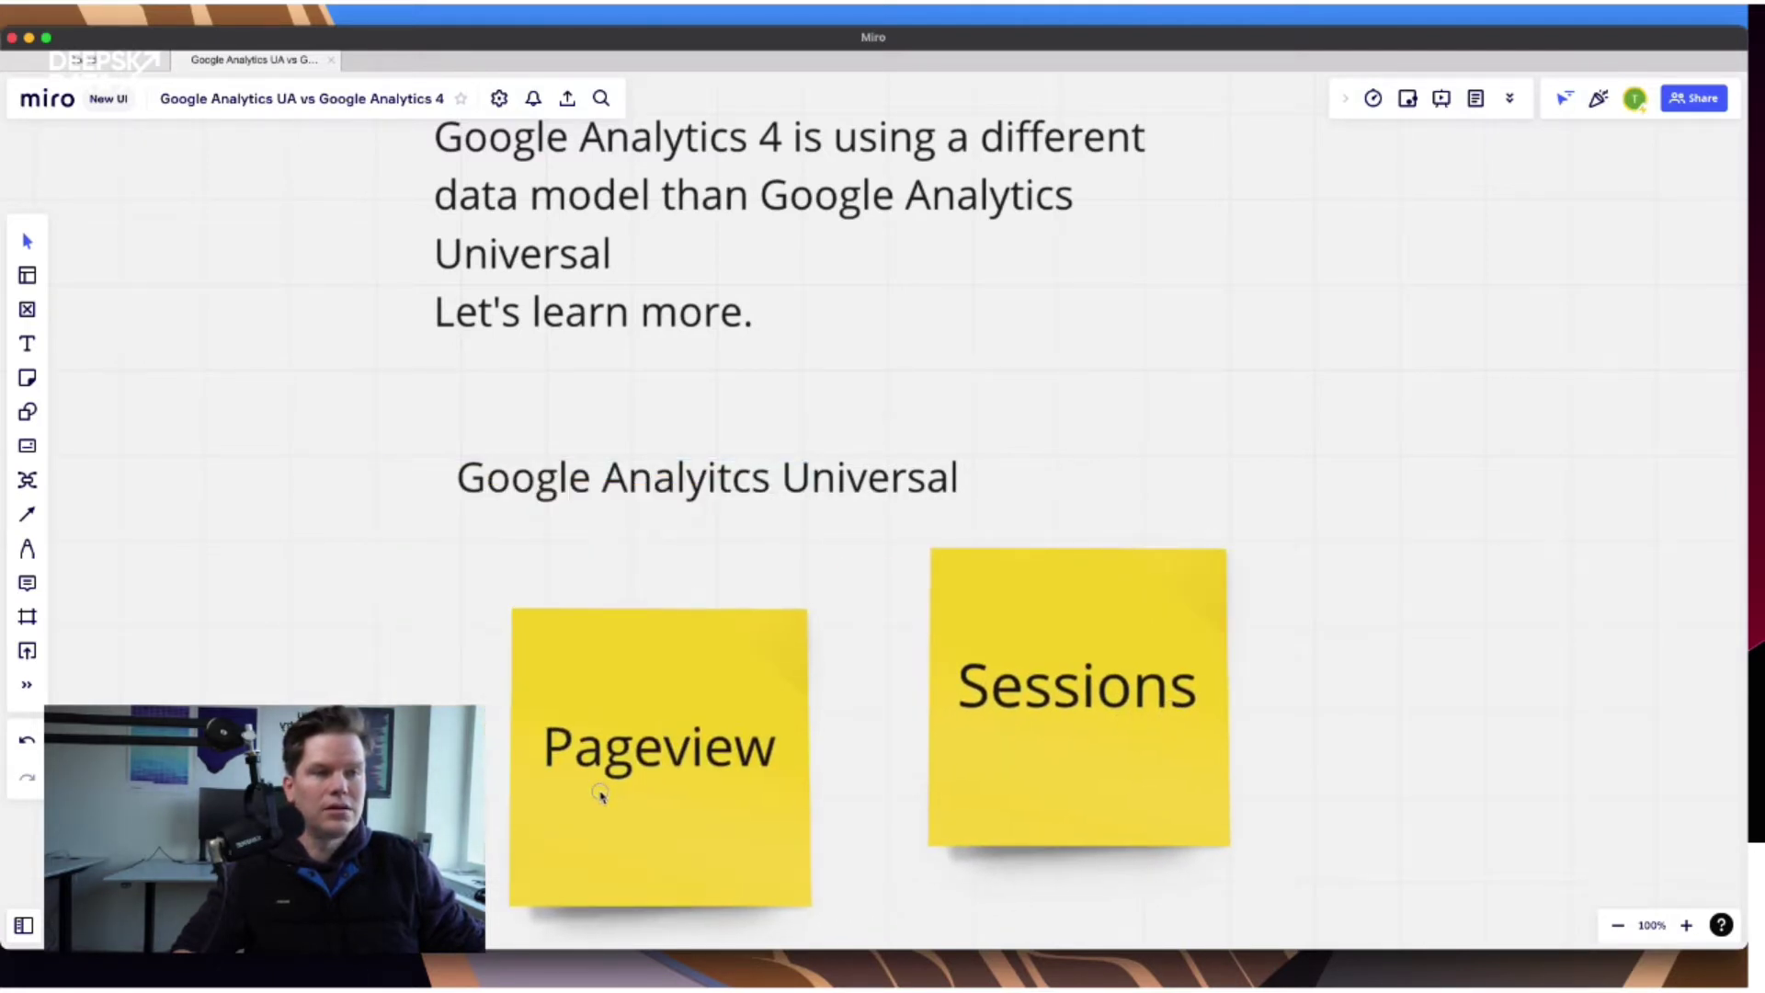
Adjust the Pageview and Sessions notes so they sit level with each other.
{"action": "left_click_drag", "start_coordinate": [886, 650], "coordinate": [863, 378]}
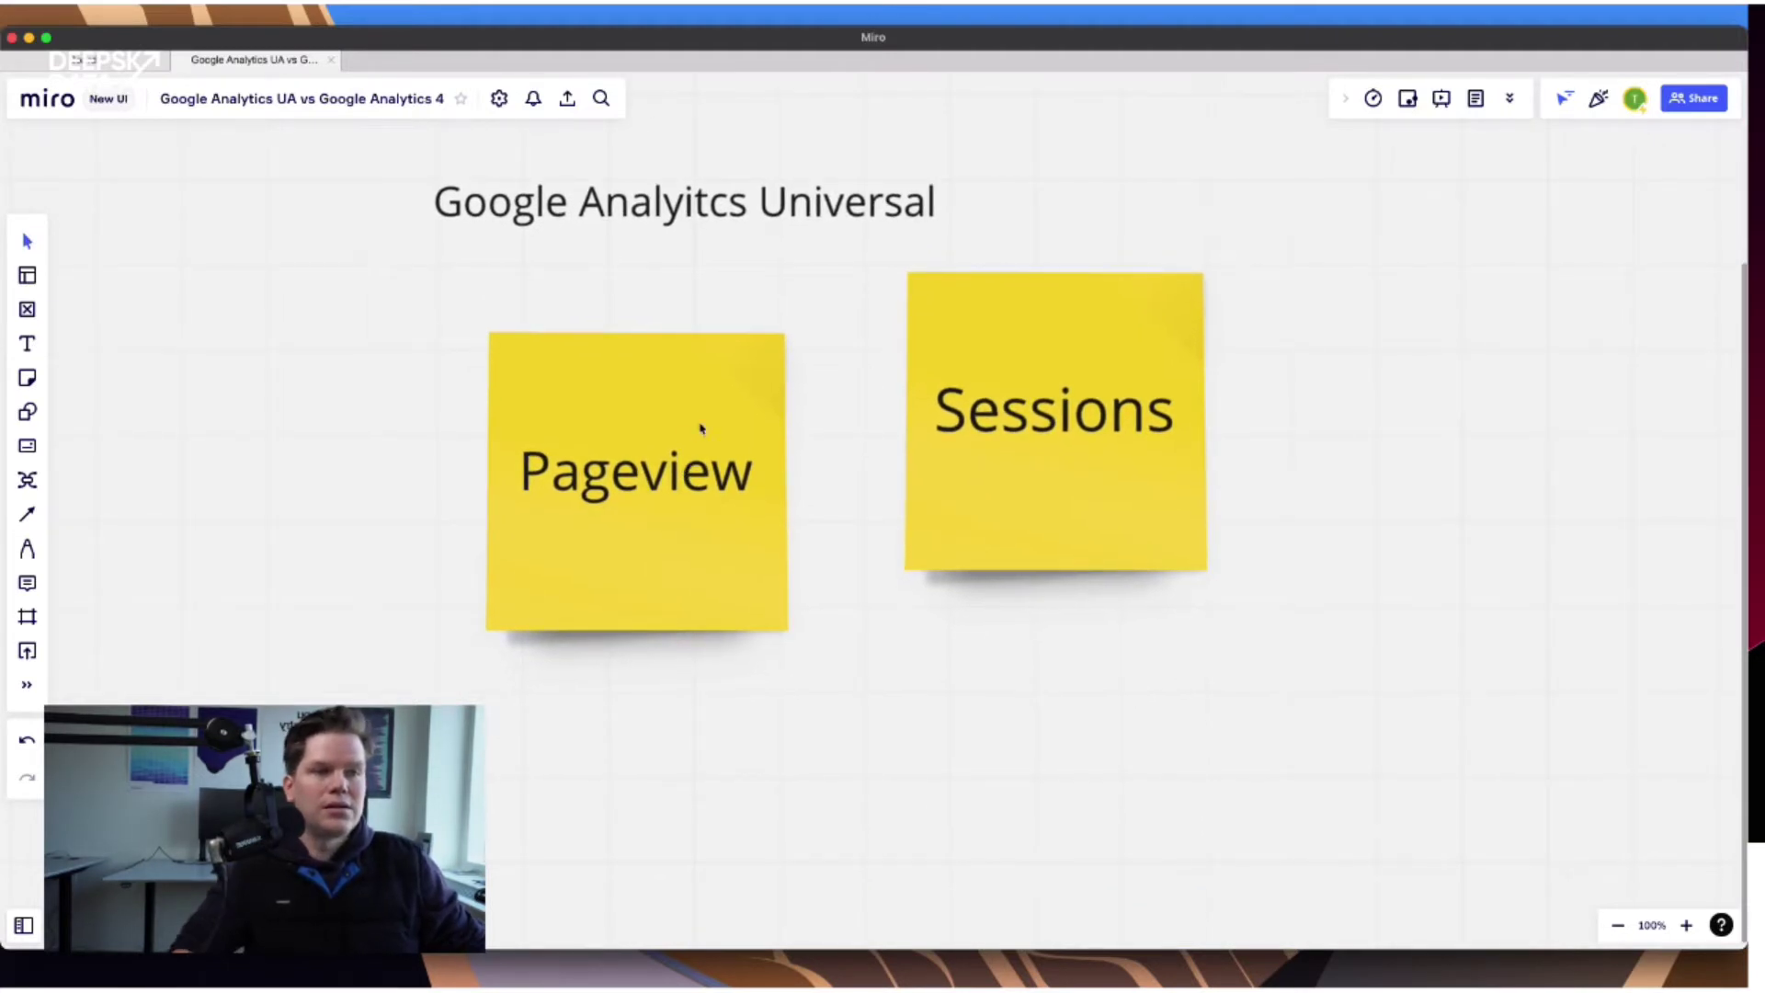
{"action": "left_click", "coordinate": [702, 429]}
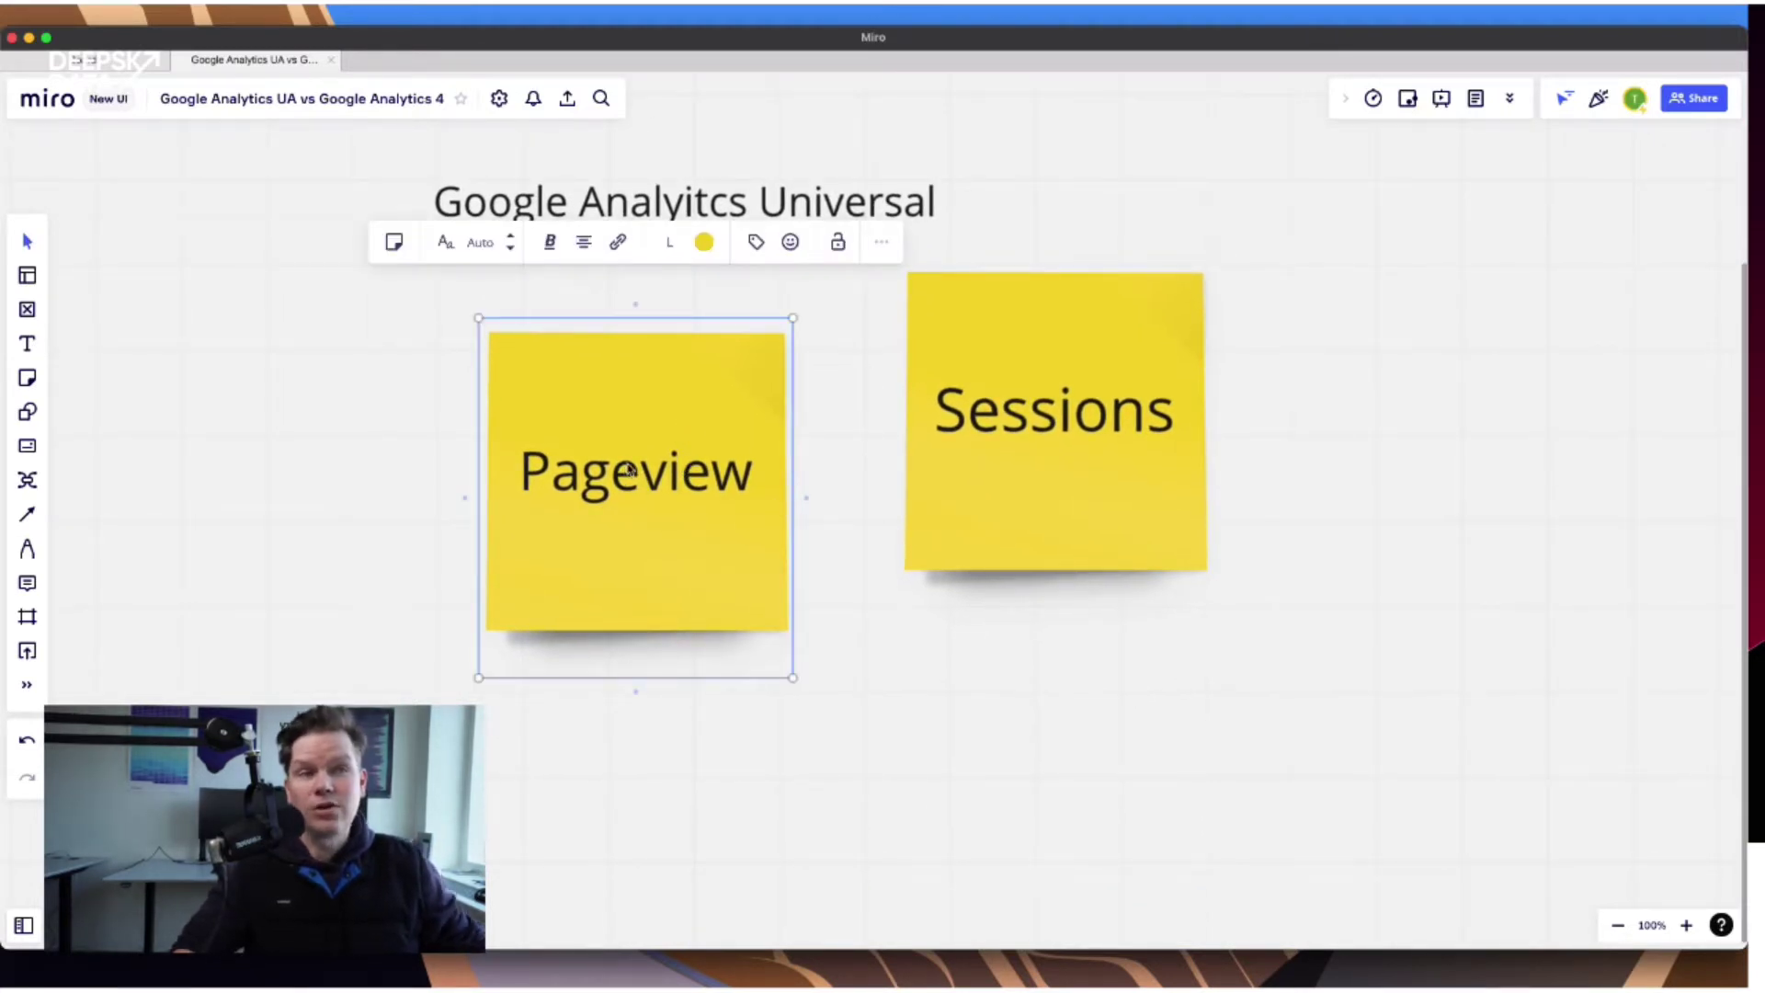
{"action": "left_click", "coordinate": [1001, 439]}
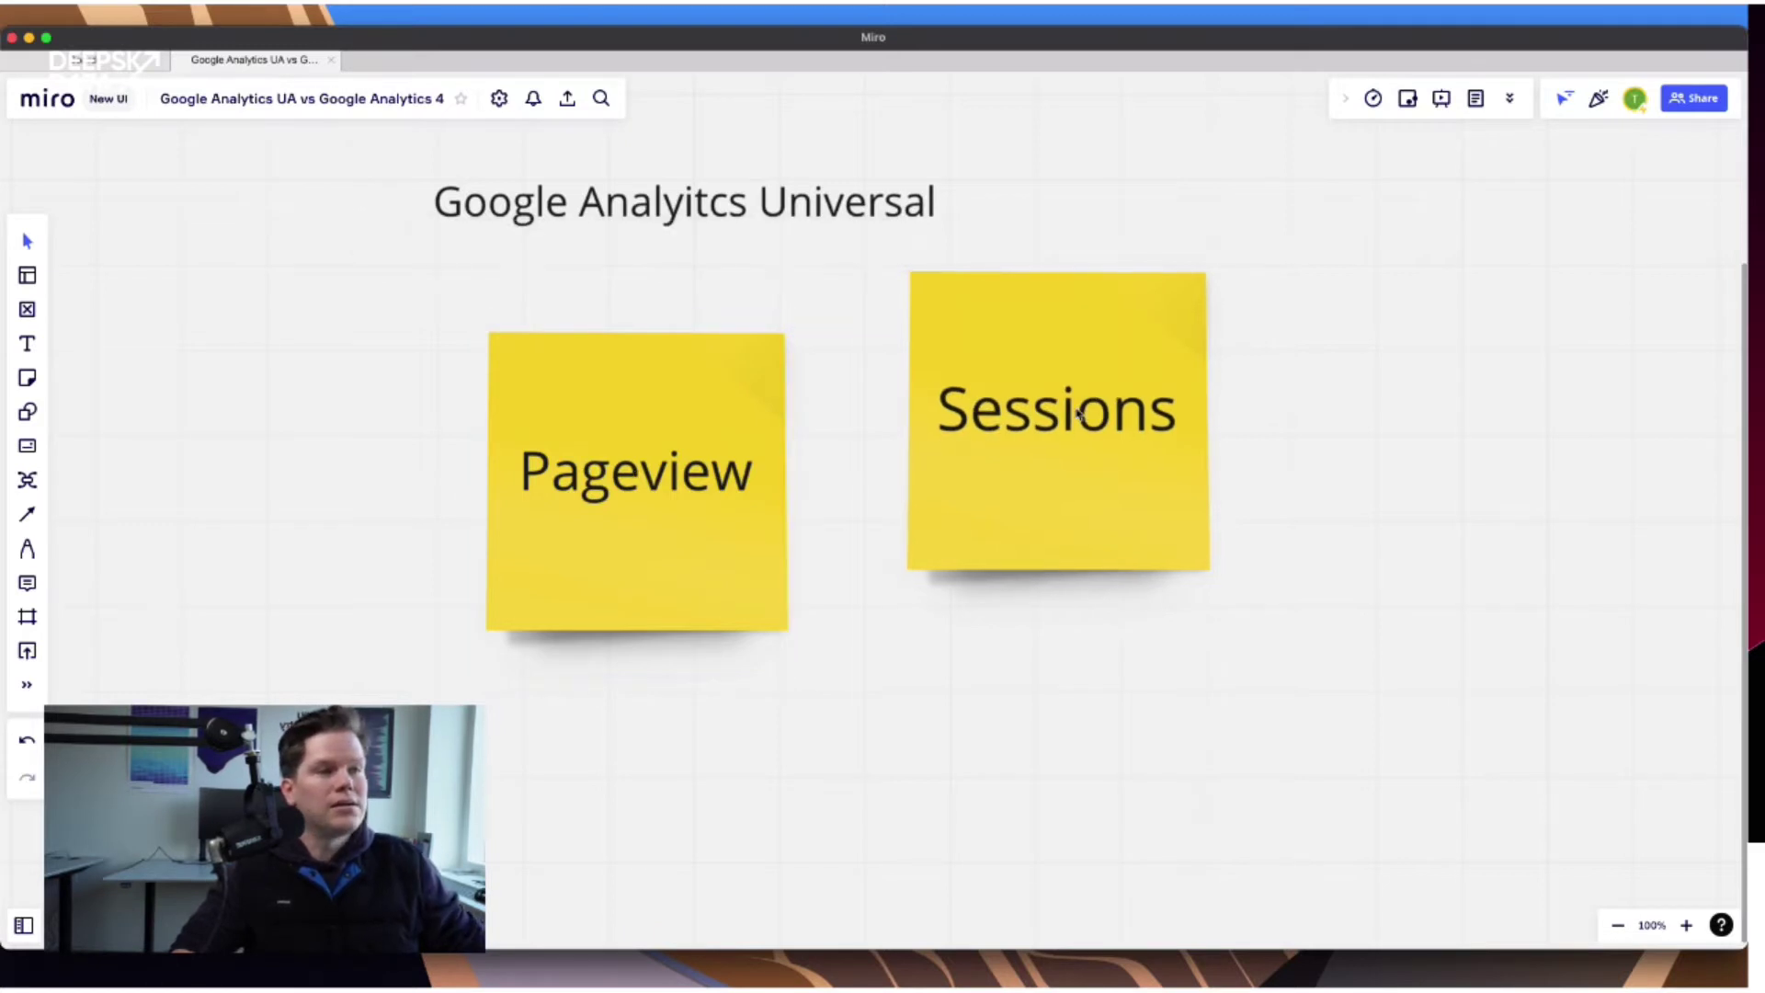
{"action": "left_click_drag", "start_coordinate": [1001, 438], "coordinate": [1004, 500]}
{"action": "left_click_drag", "start_coordinate": [588, 506], "coordinate": [602, 555]}
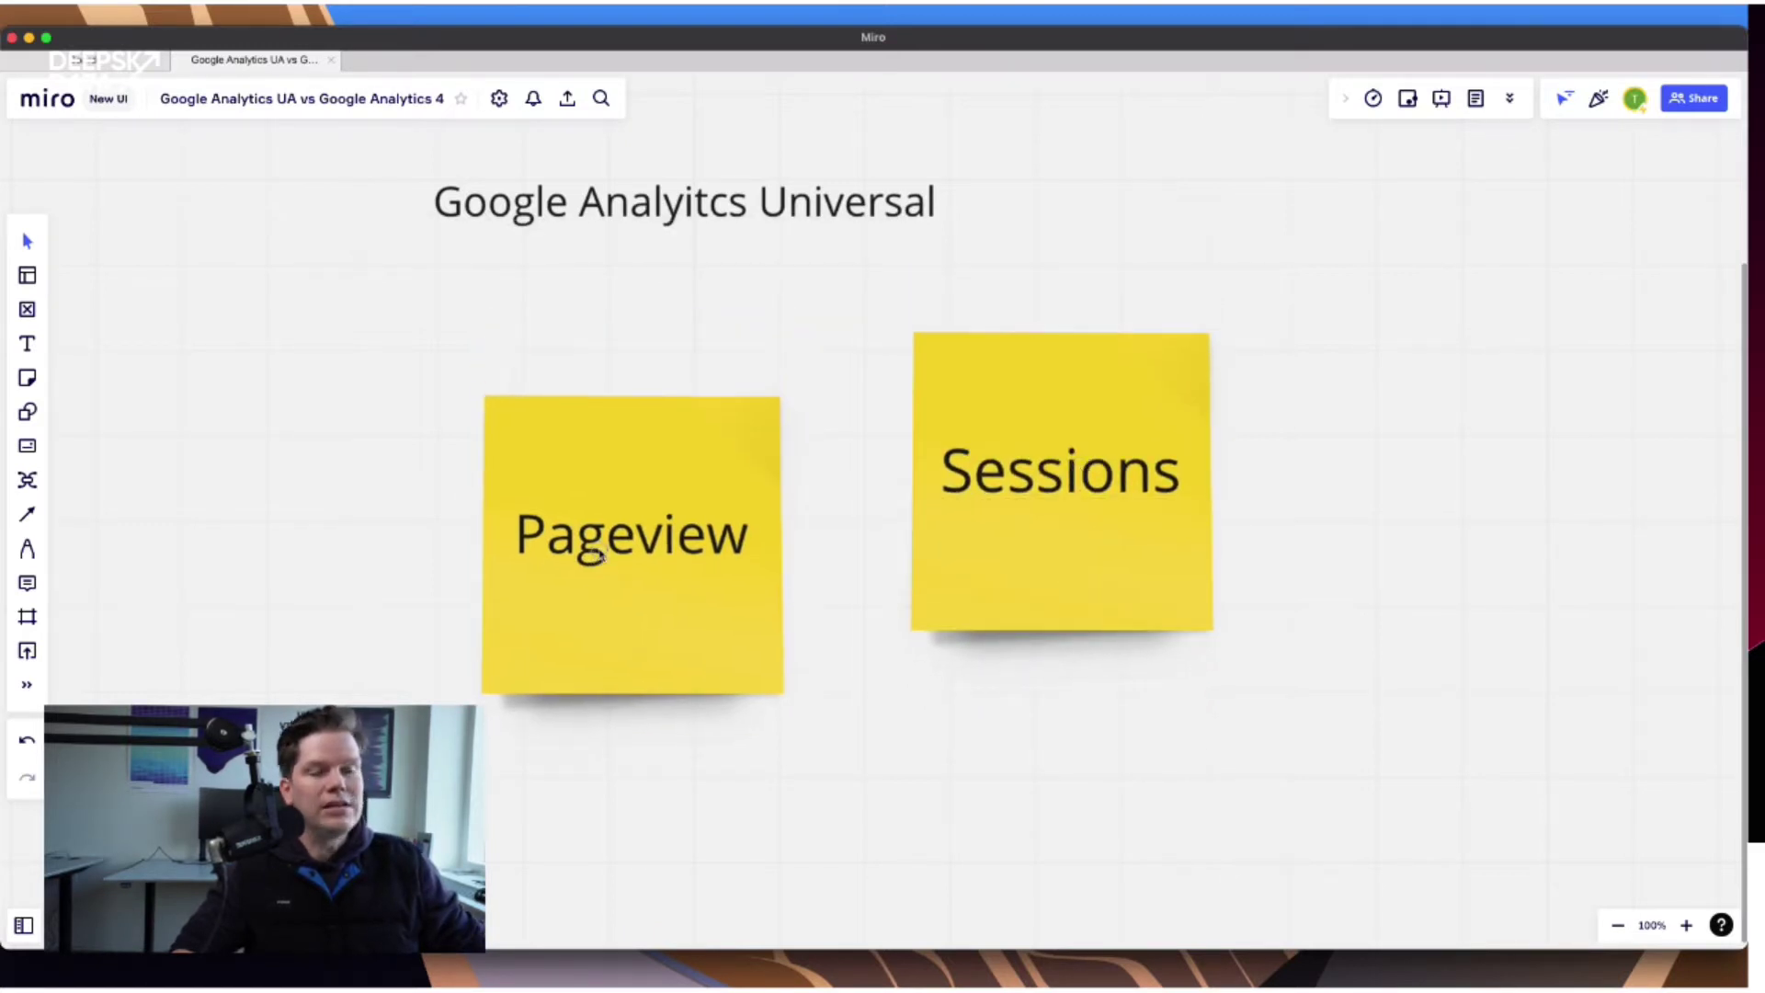
{"action": "left_click", "coordinate": [375, 496]}
{"action": "left_click", "coordinate": [1131, 532]}
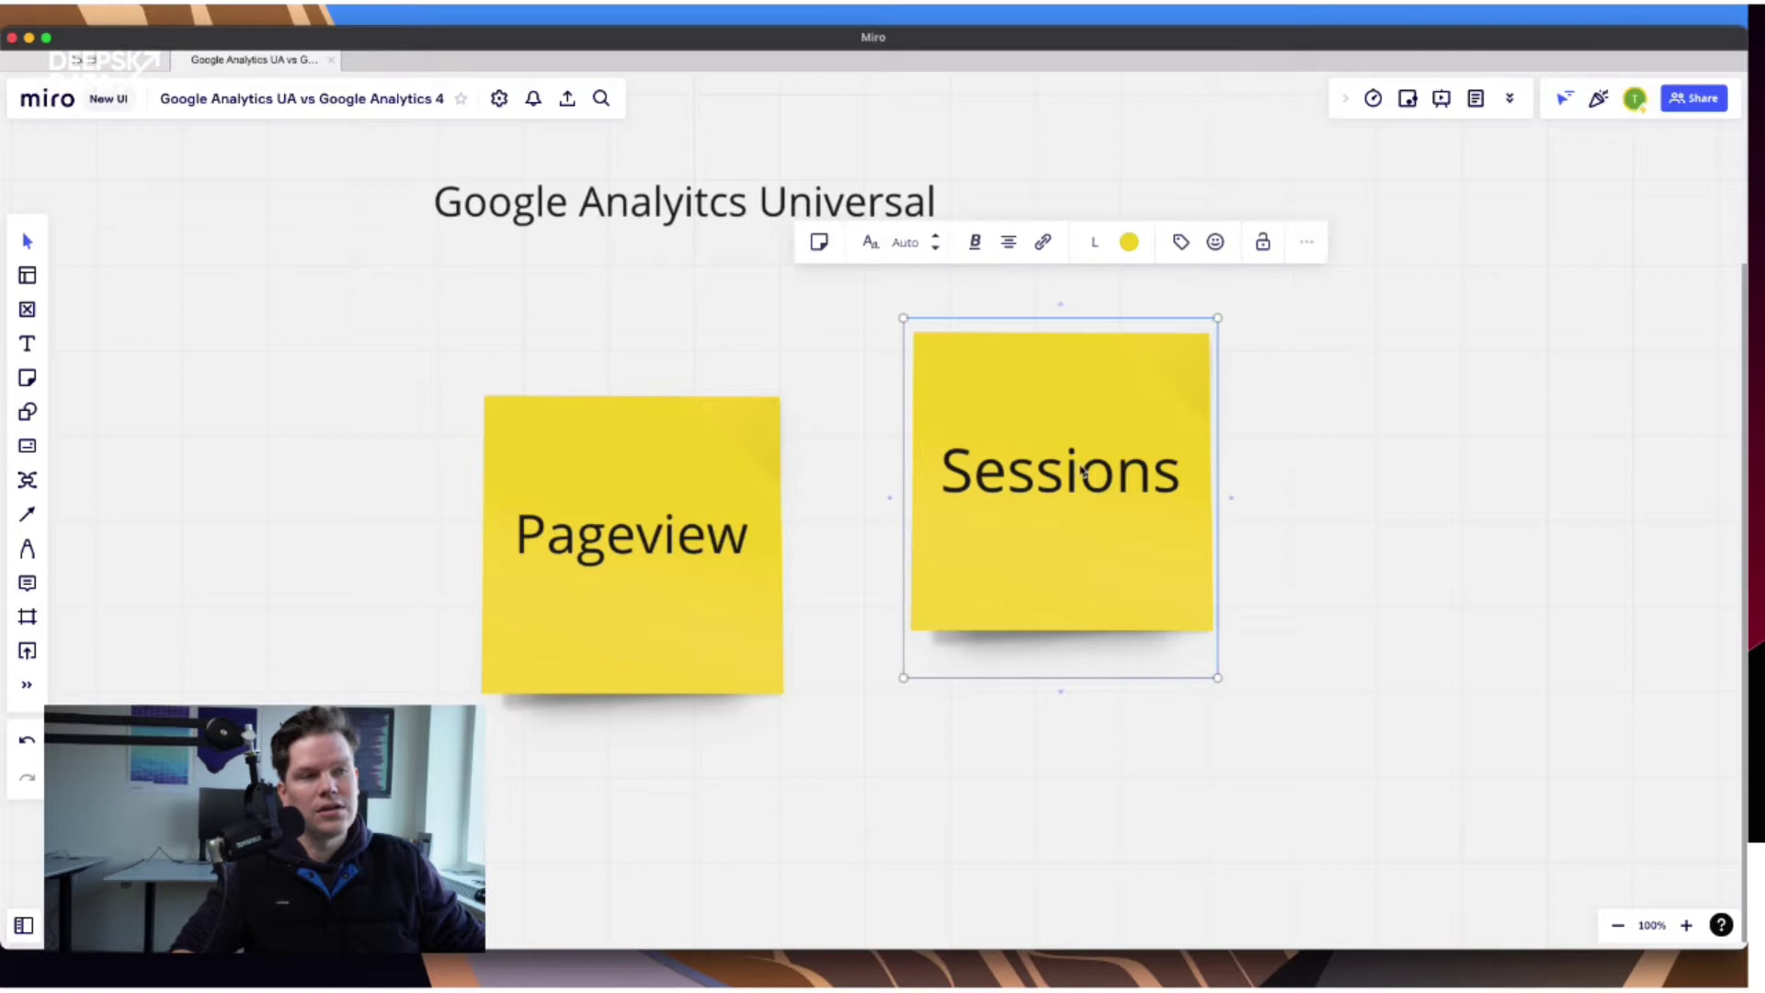
{"action": "left_click_drag", "start_coordinate": [1080, 460], "coordinate": [1097, 519]}
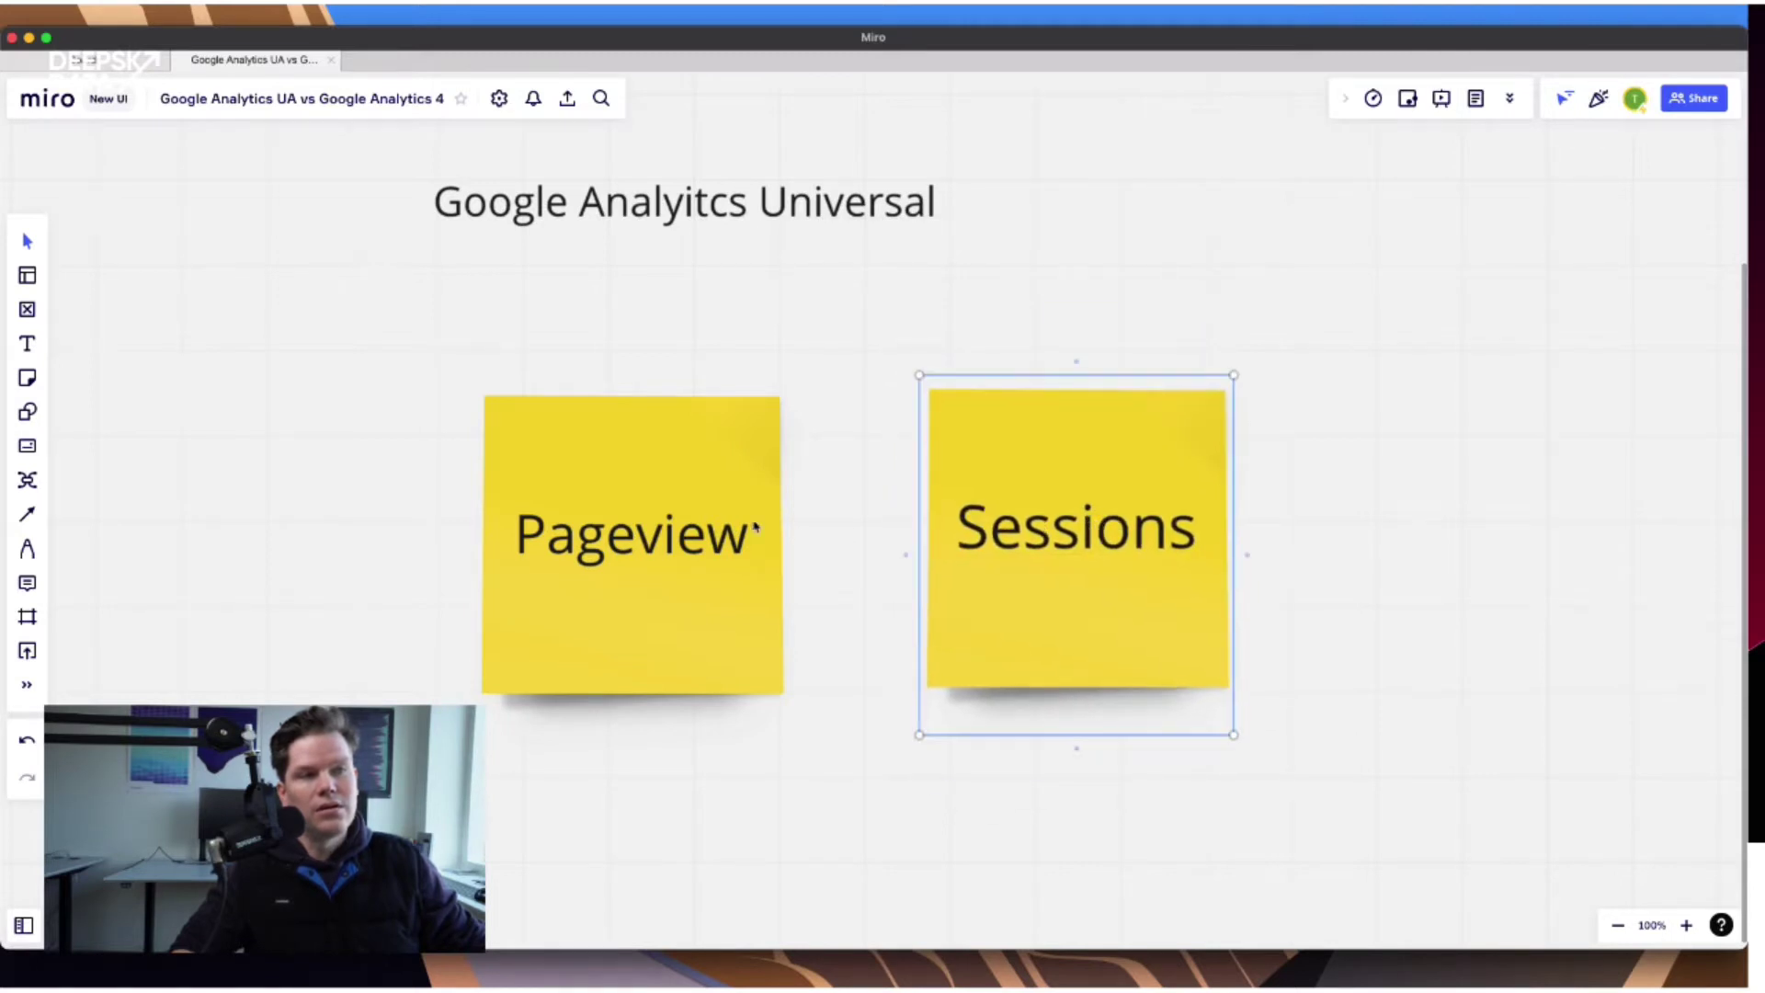
{"action": "left_click", "coordinate": [372, 462]}
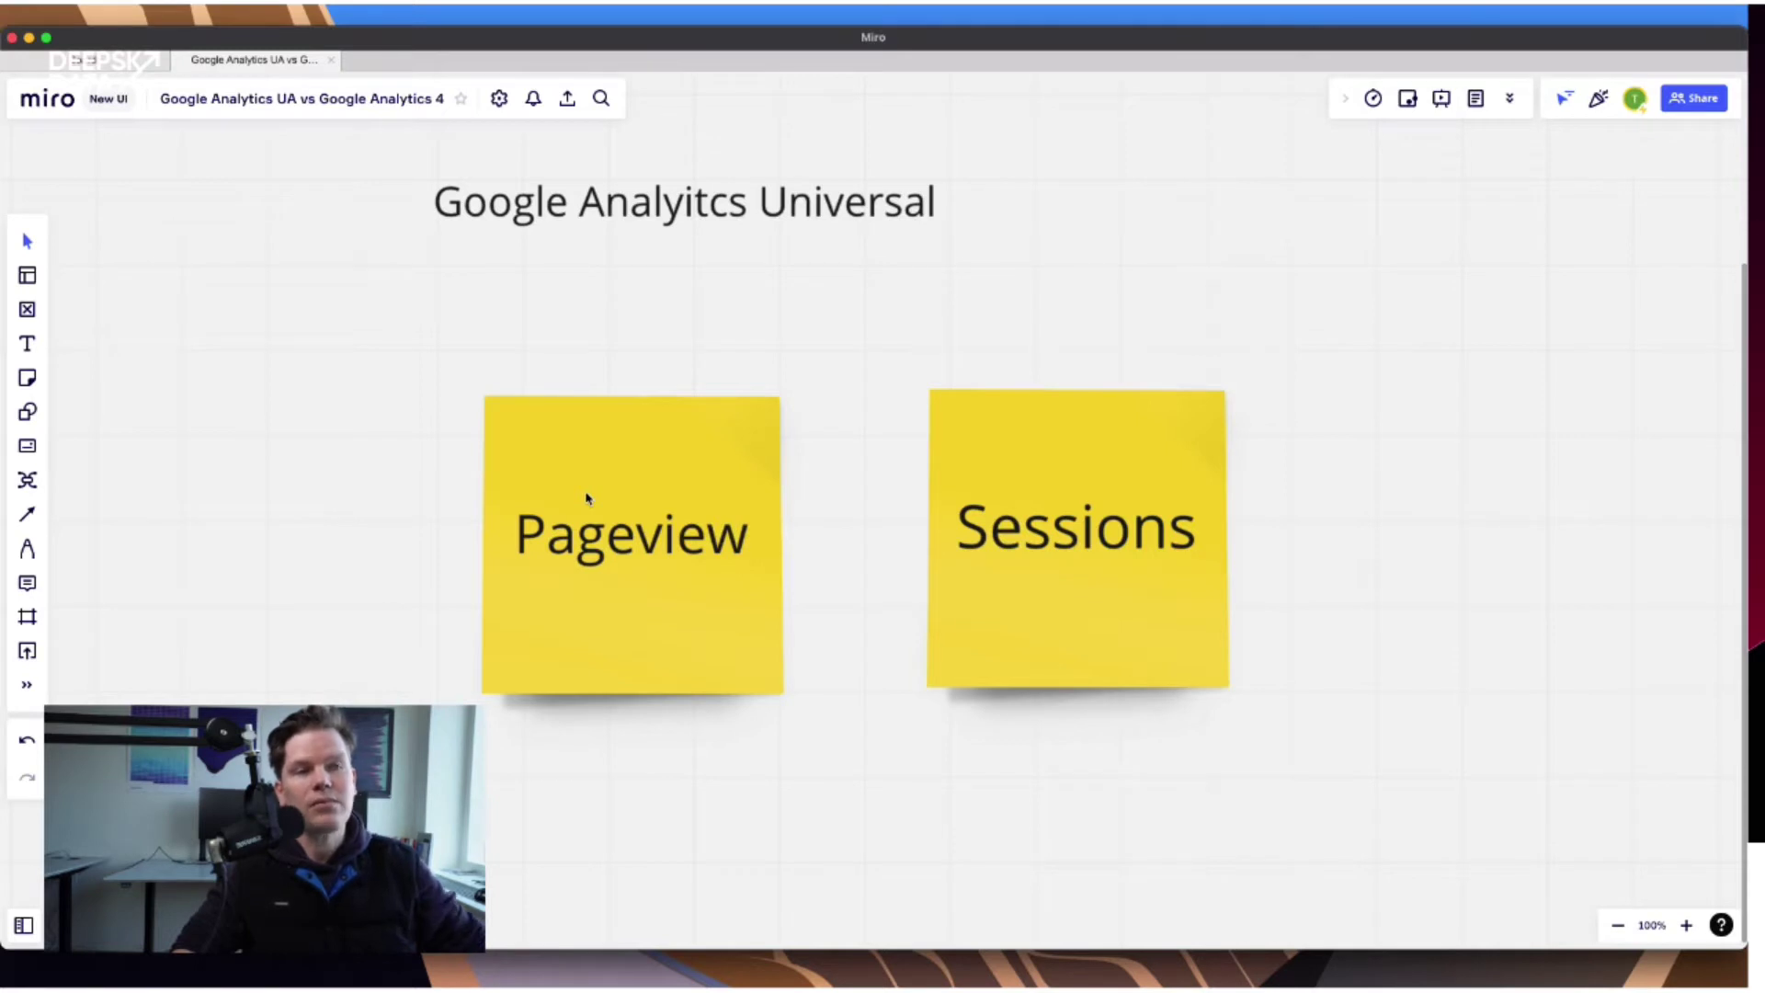
{"action": "left_click", "coordinate": [660, 476]}
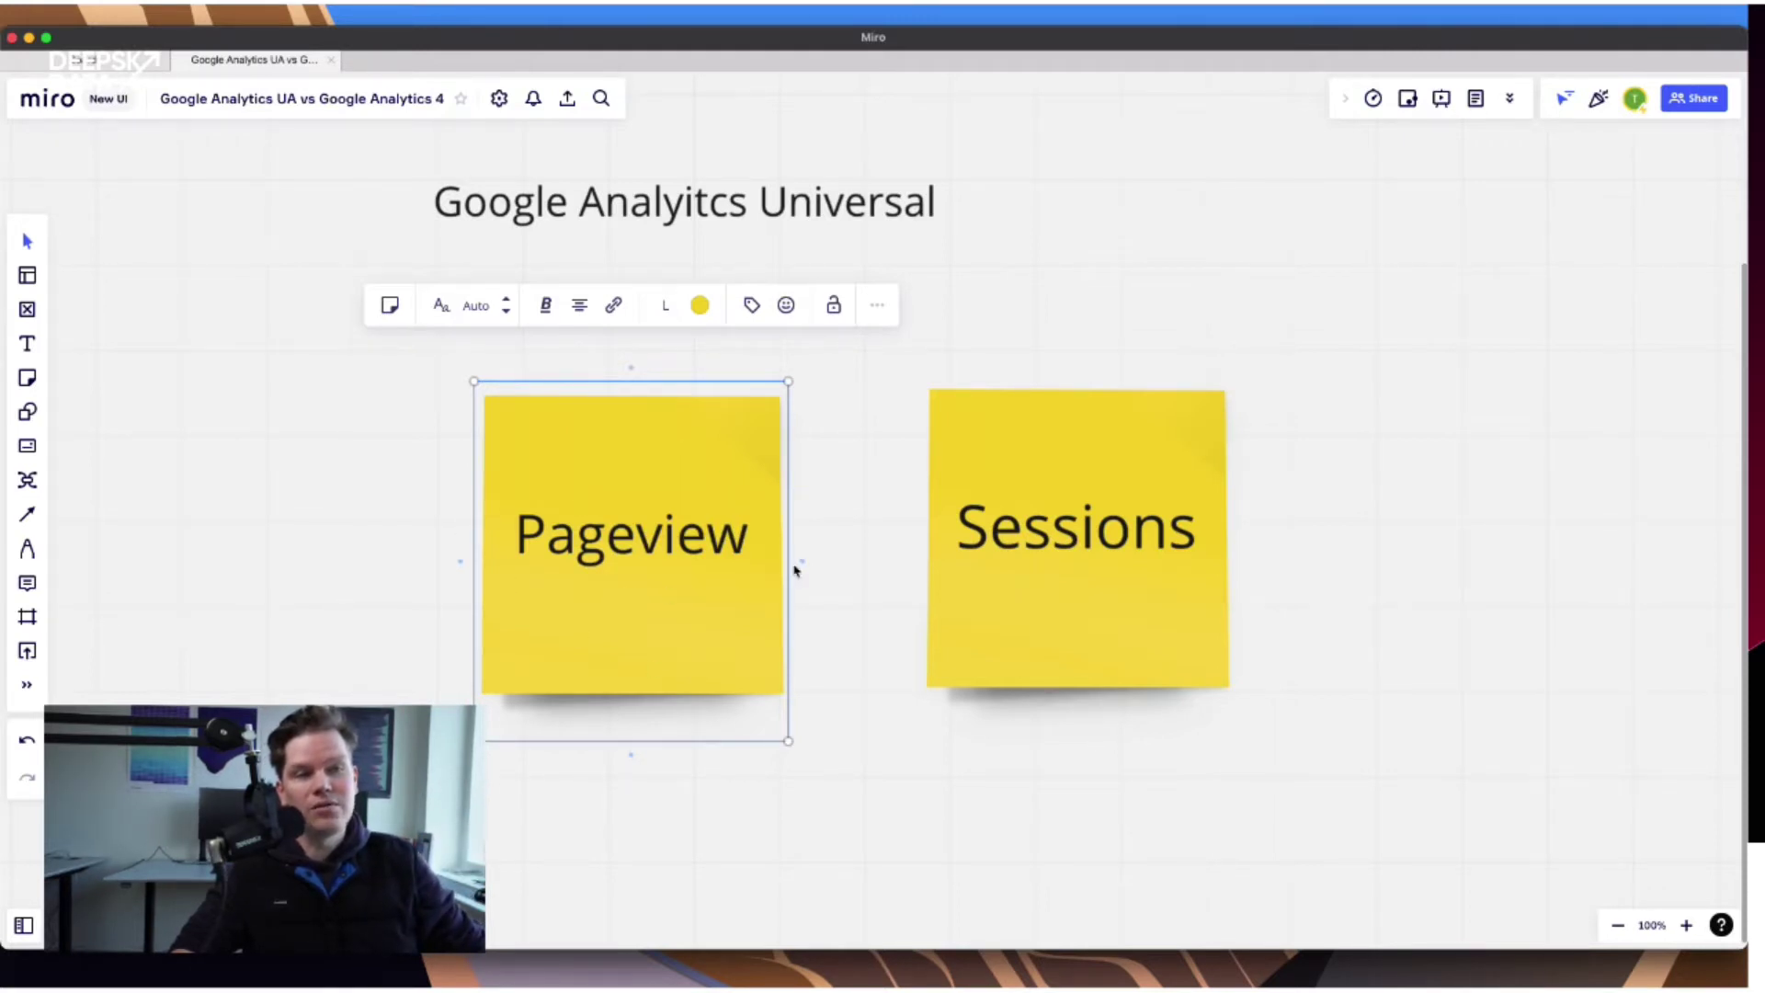
{"action": "left_click", "coordinate": [829, 547]}
{"action": "left_click", "coordinate": [644, 489]}
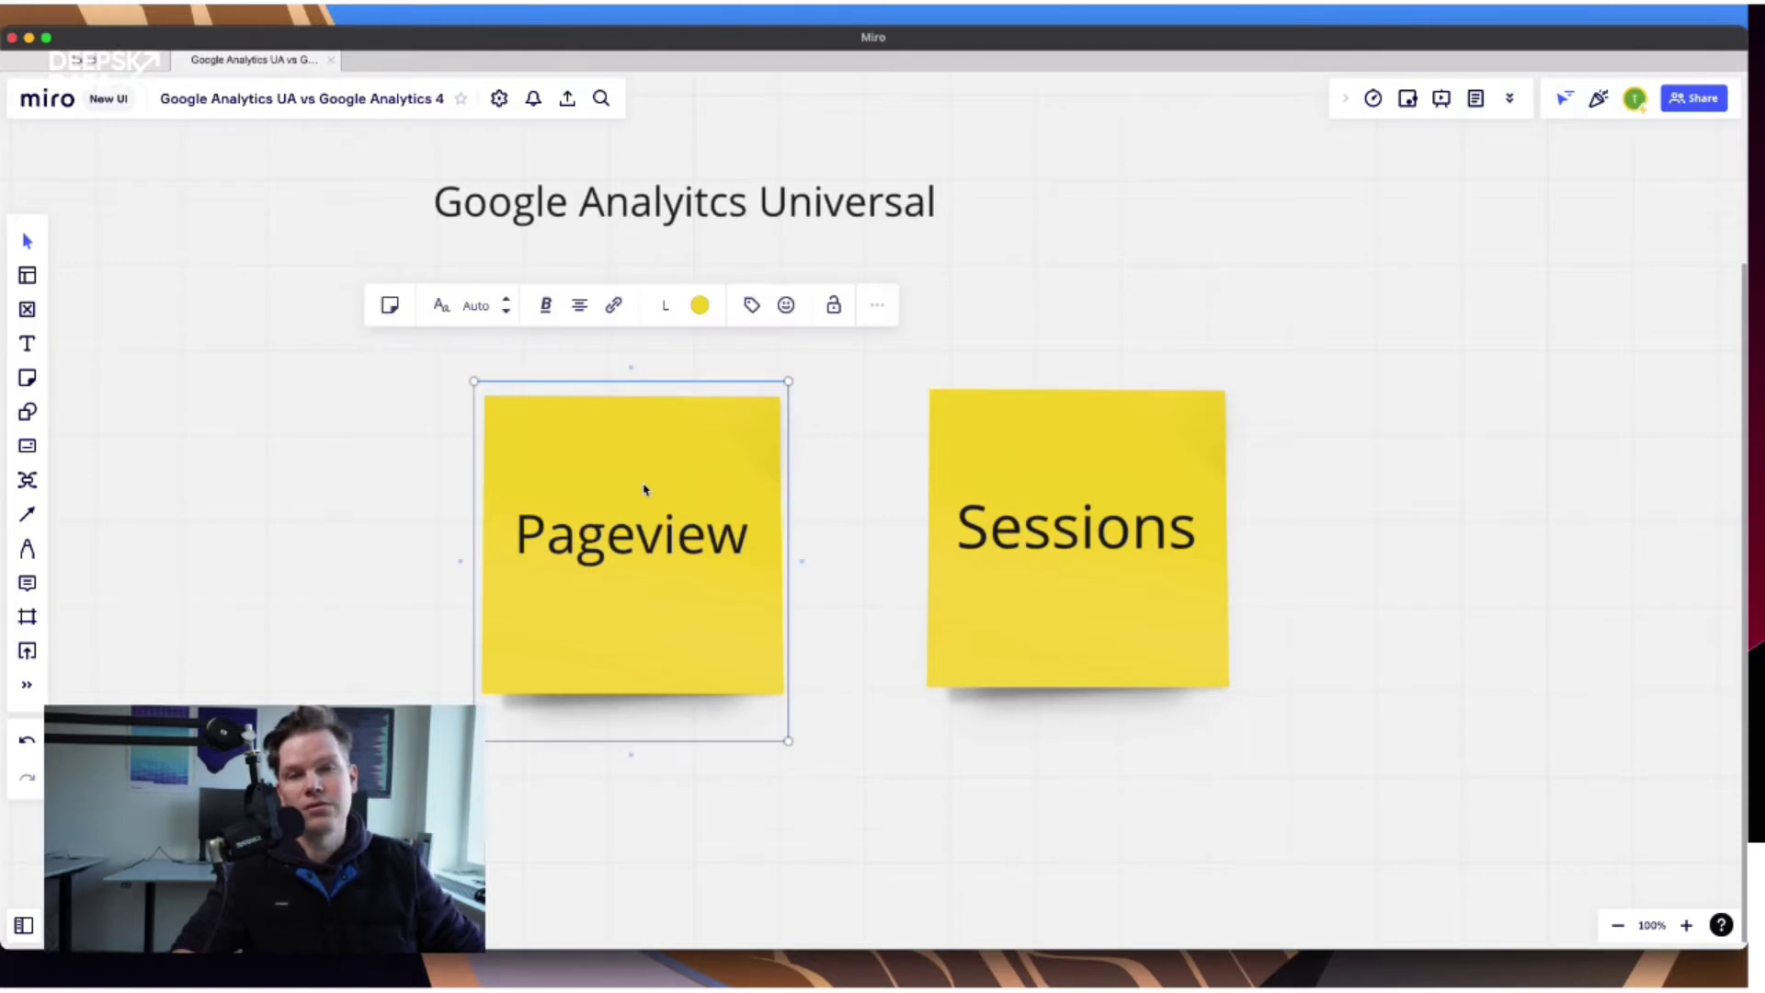
{"action": "left_click", "coordinate": [1141, 552]}
{"action": "left_click", "coordinate": [851, 702]}
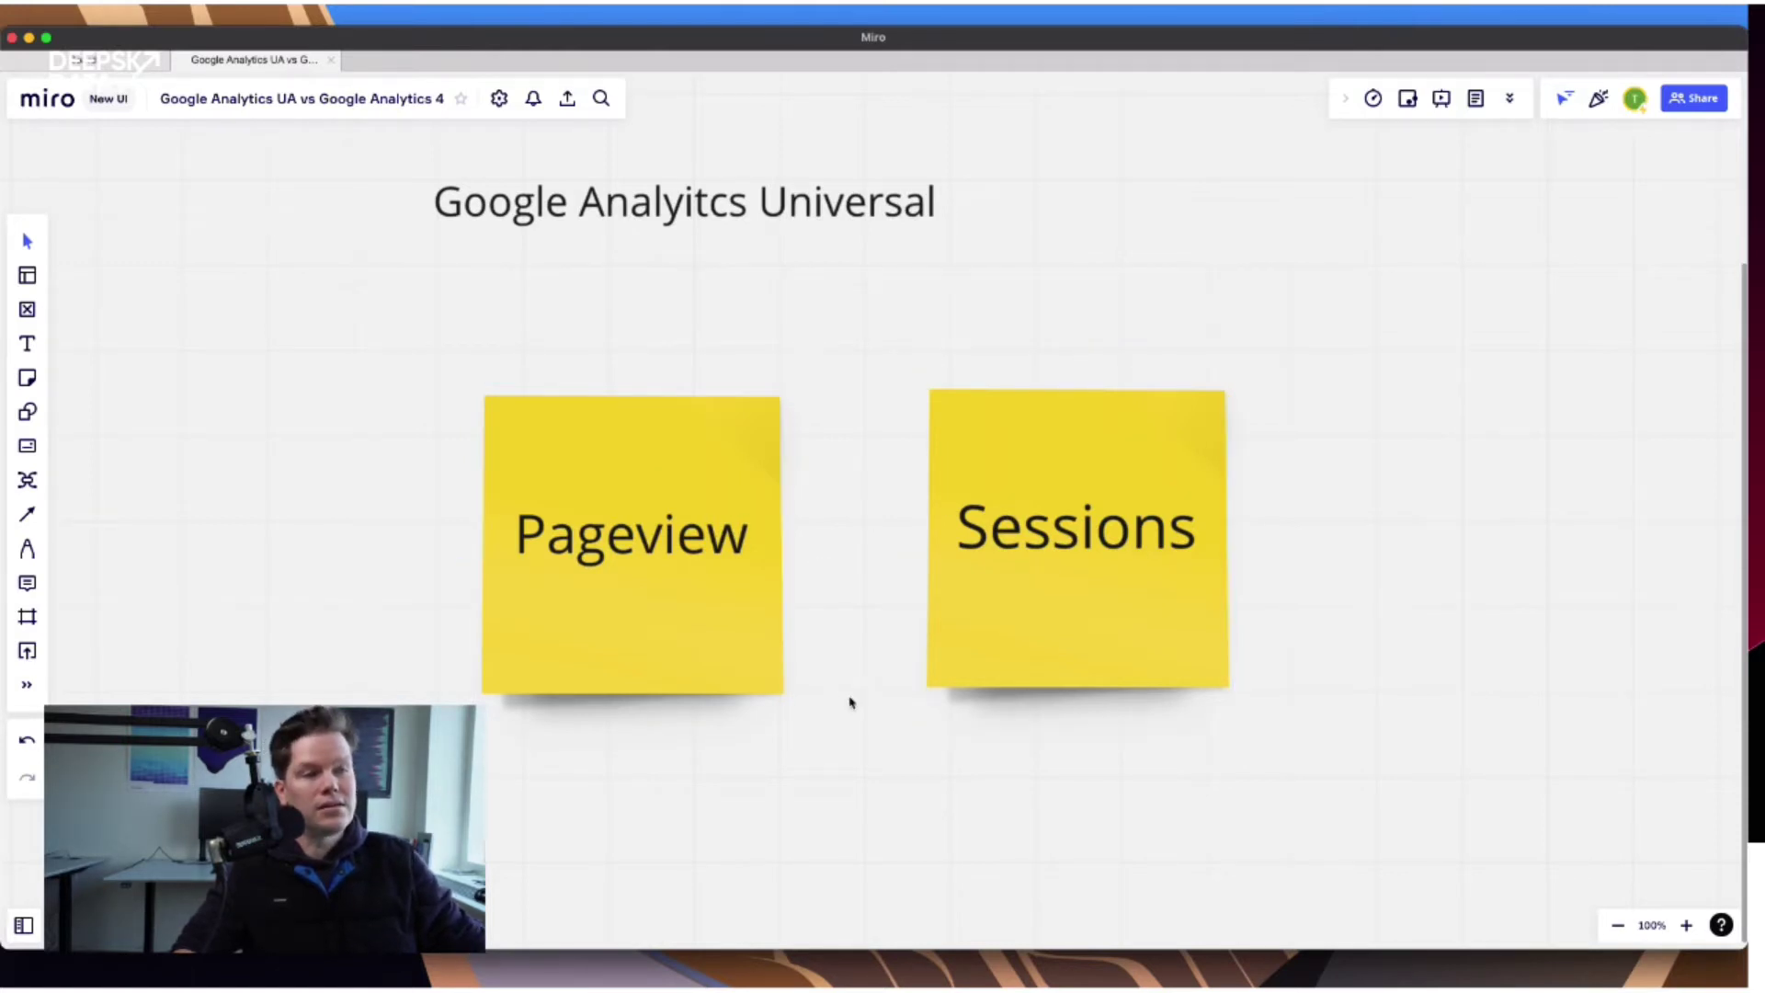
Draw a connector arrow from the Pageview note to the Sessions note.
{"action": "key", "text": "l"}
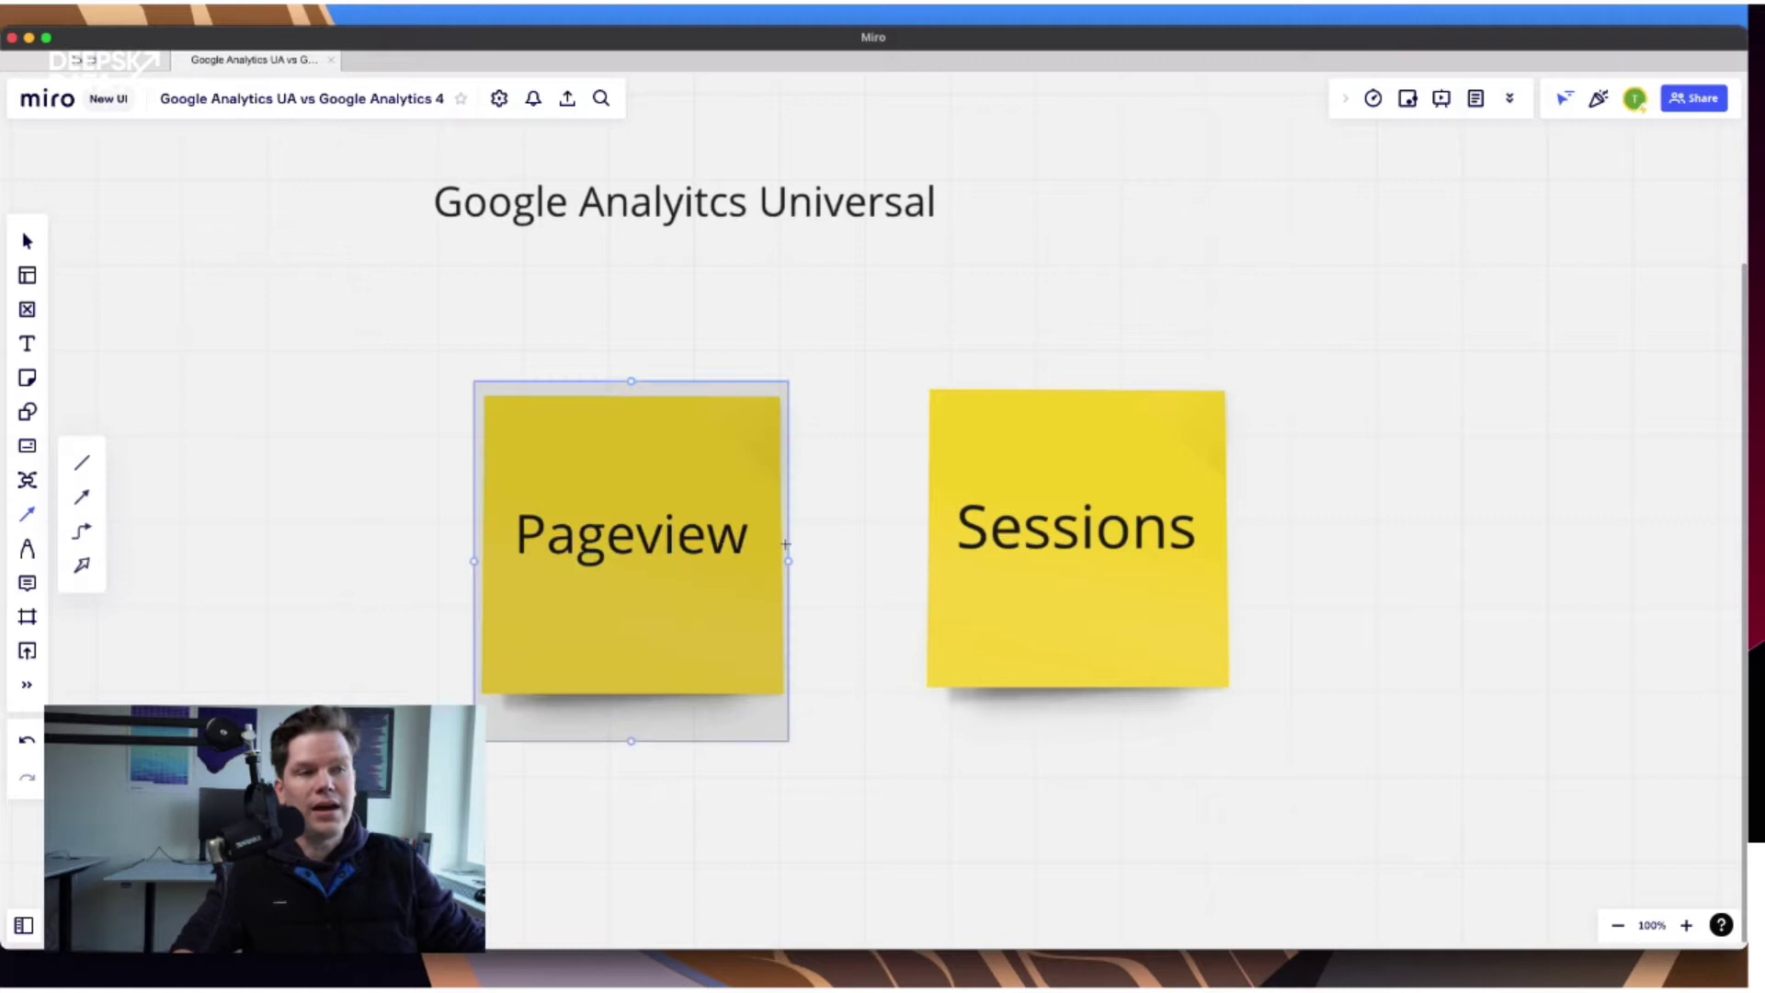
{"action": "left_click_drag", "start_coordinate": [788, 560], "coordinate": [919, 554]}
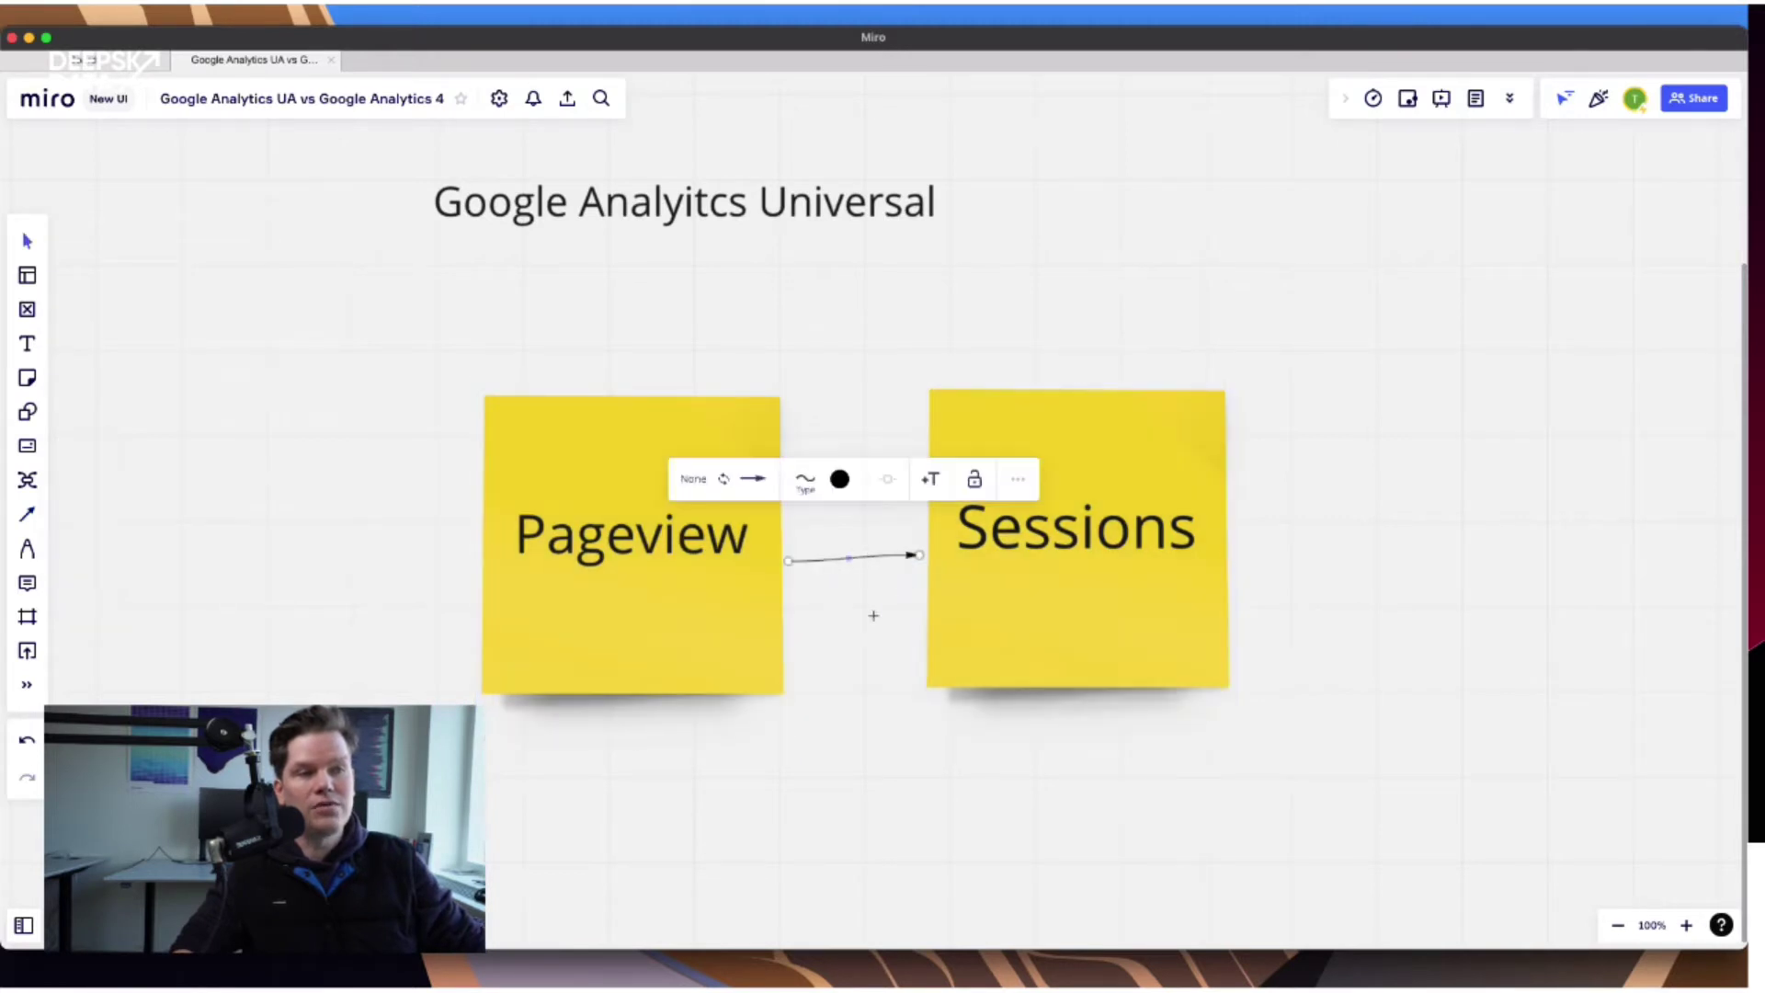
{"action": "left_click", "coordinate": [872, 636]}
Lower the Sessions note slightly so the arrow runs horizontal.
{"action": "left_click", "coordinate": [1056, 582]}
{"action": "left_click_drag", "start_coordinate": [1073, 522], "coordinate": [1075, 528]}
{"action": "left_click", "coordinate": [1315, 678]}
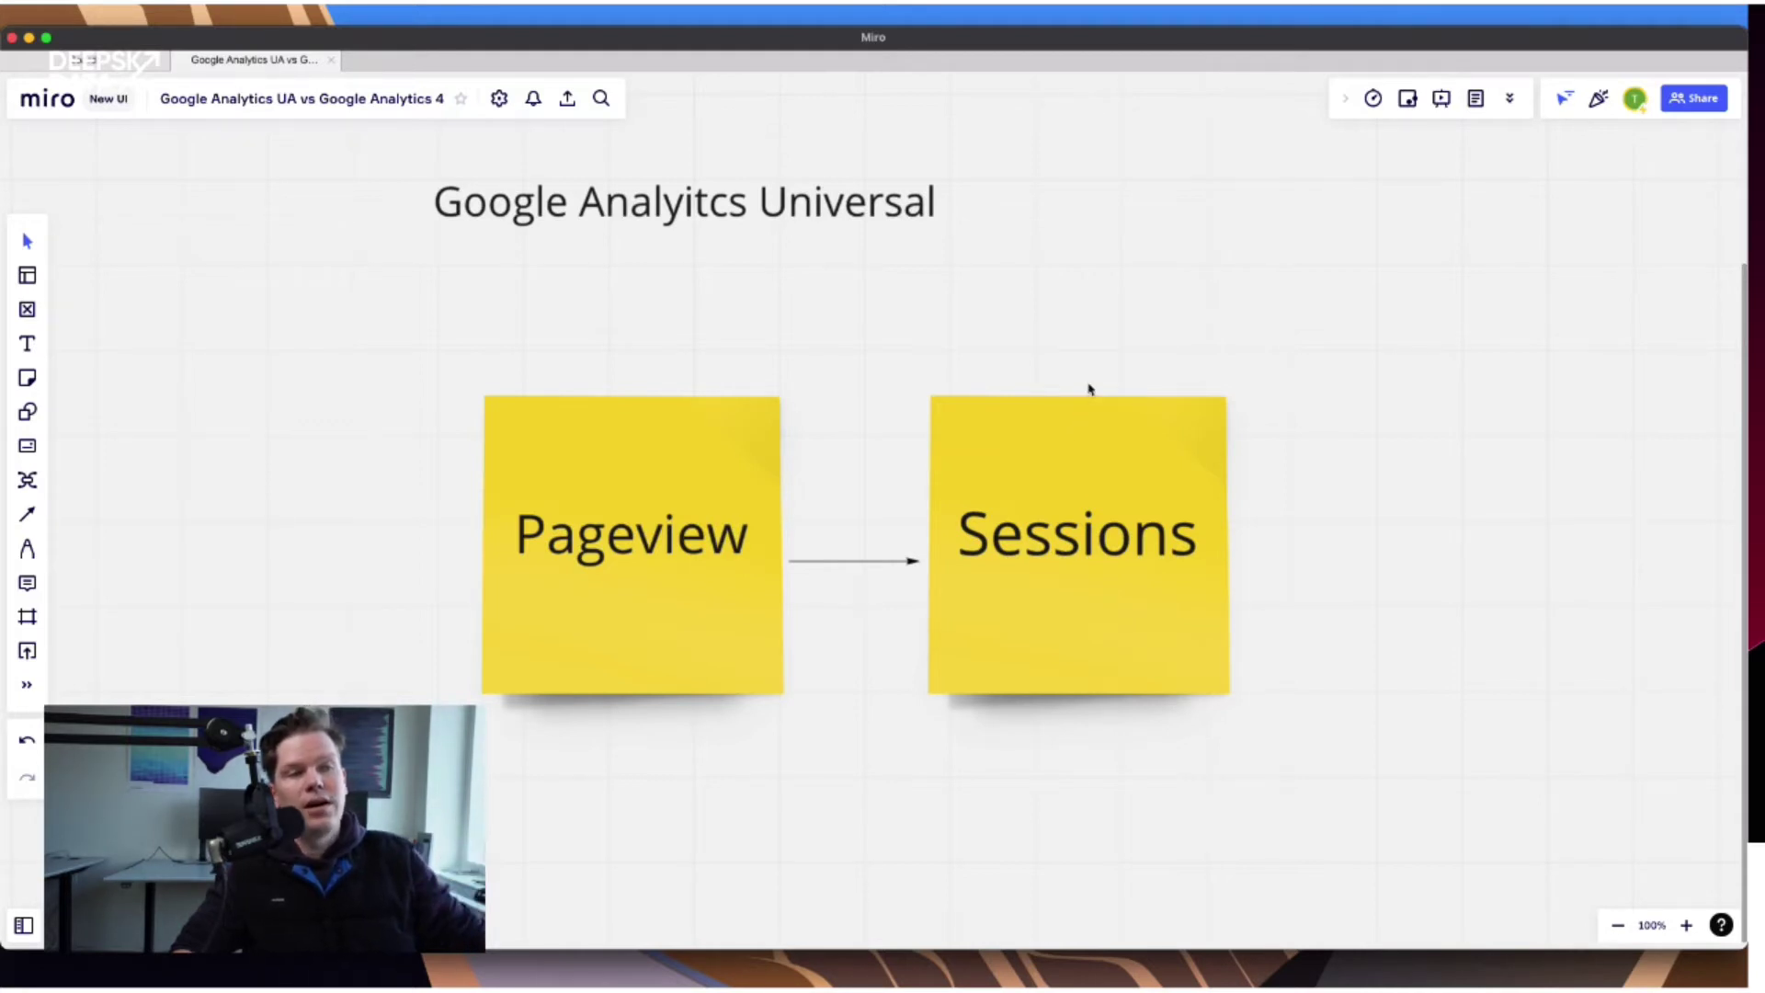
{"action": "left_click", "coordinate": [711, 447]}
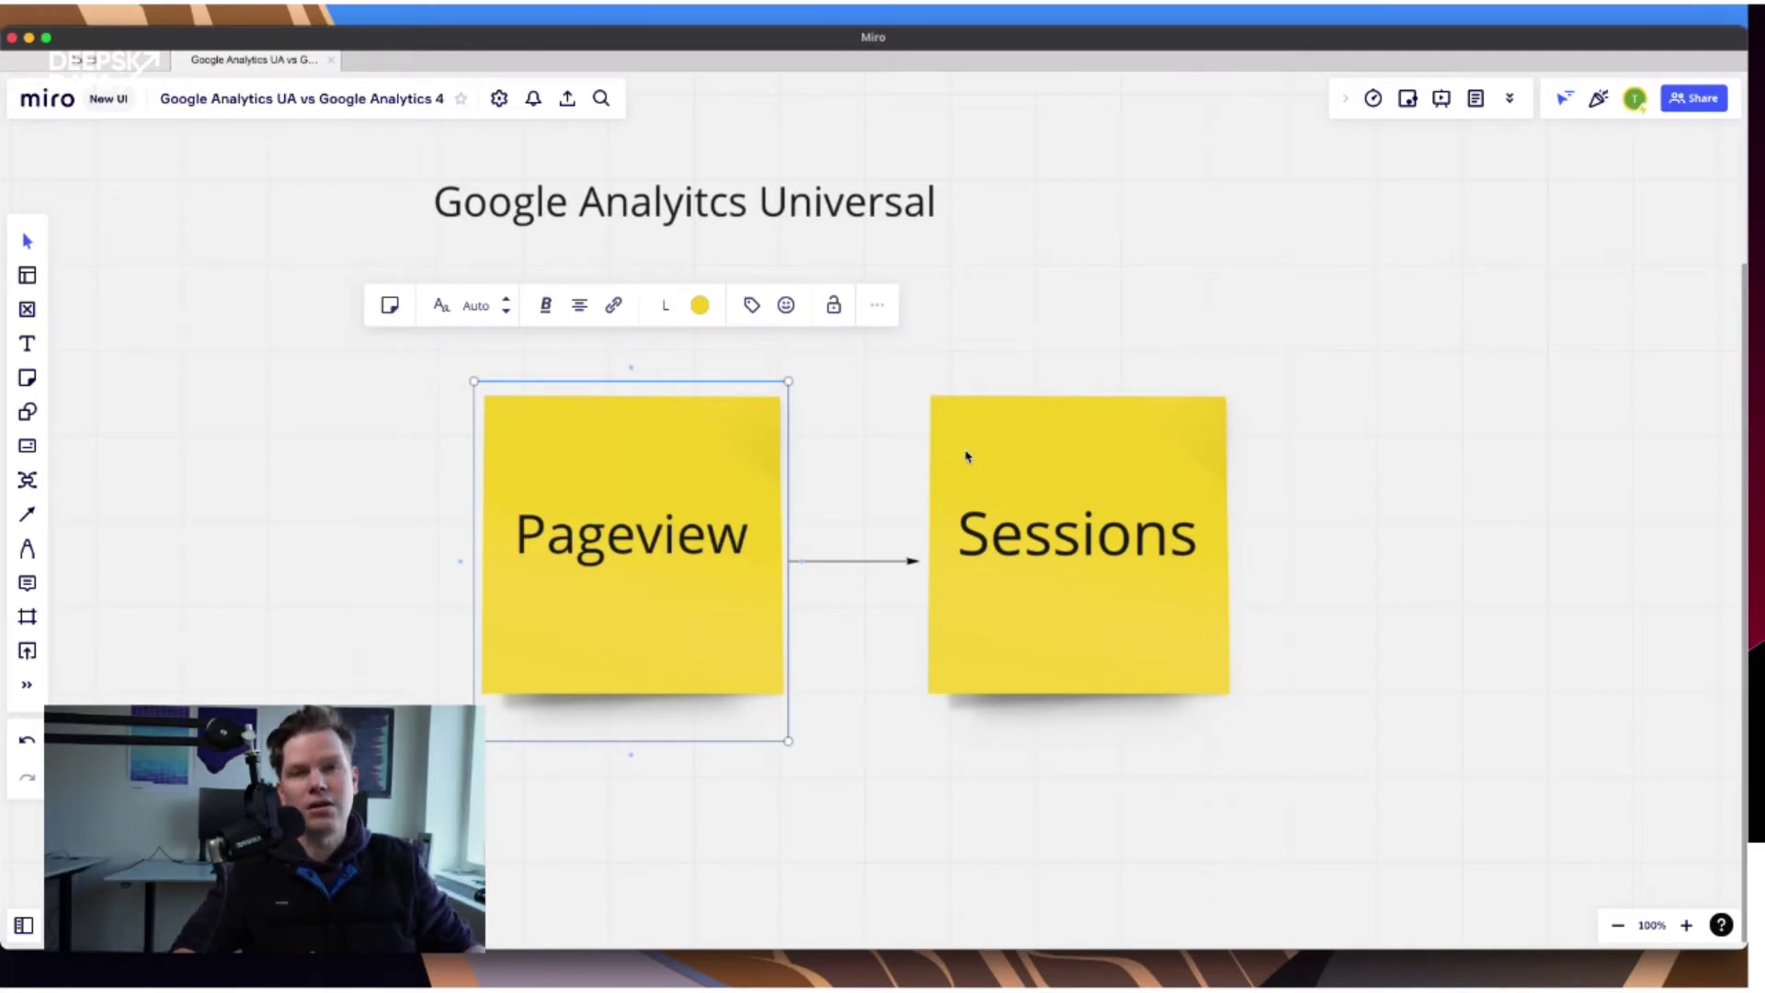
{"action": "left_click", "coordinate": [947, 347]}
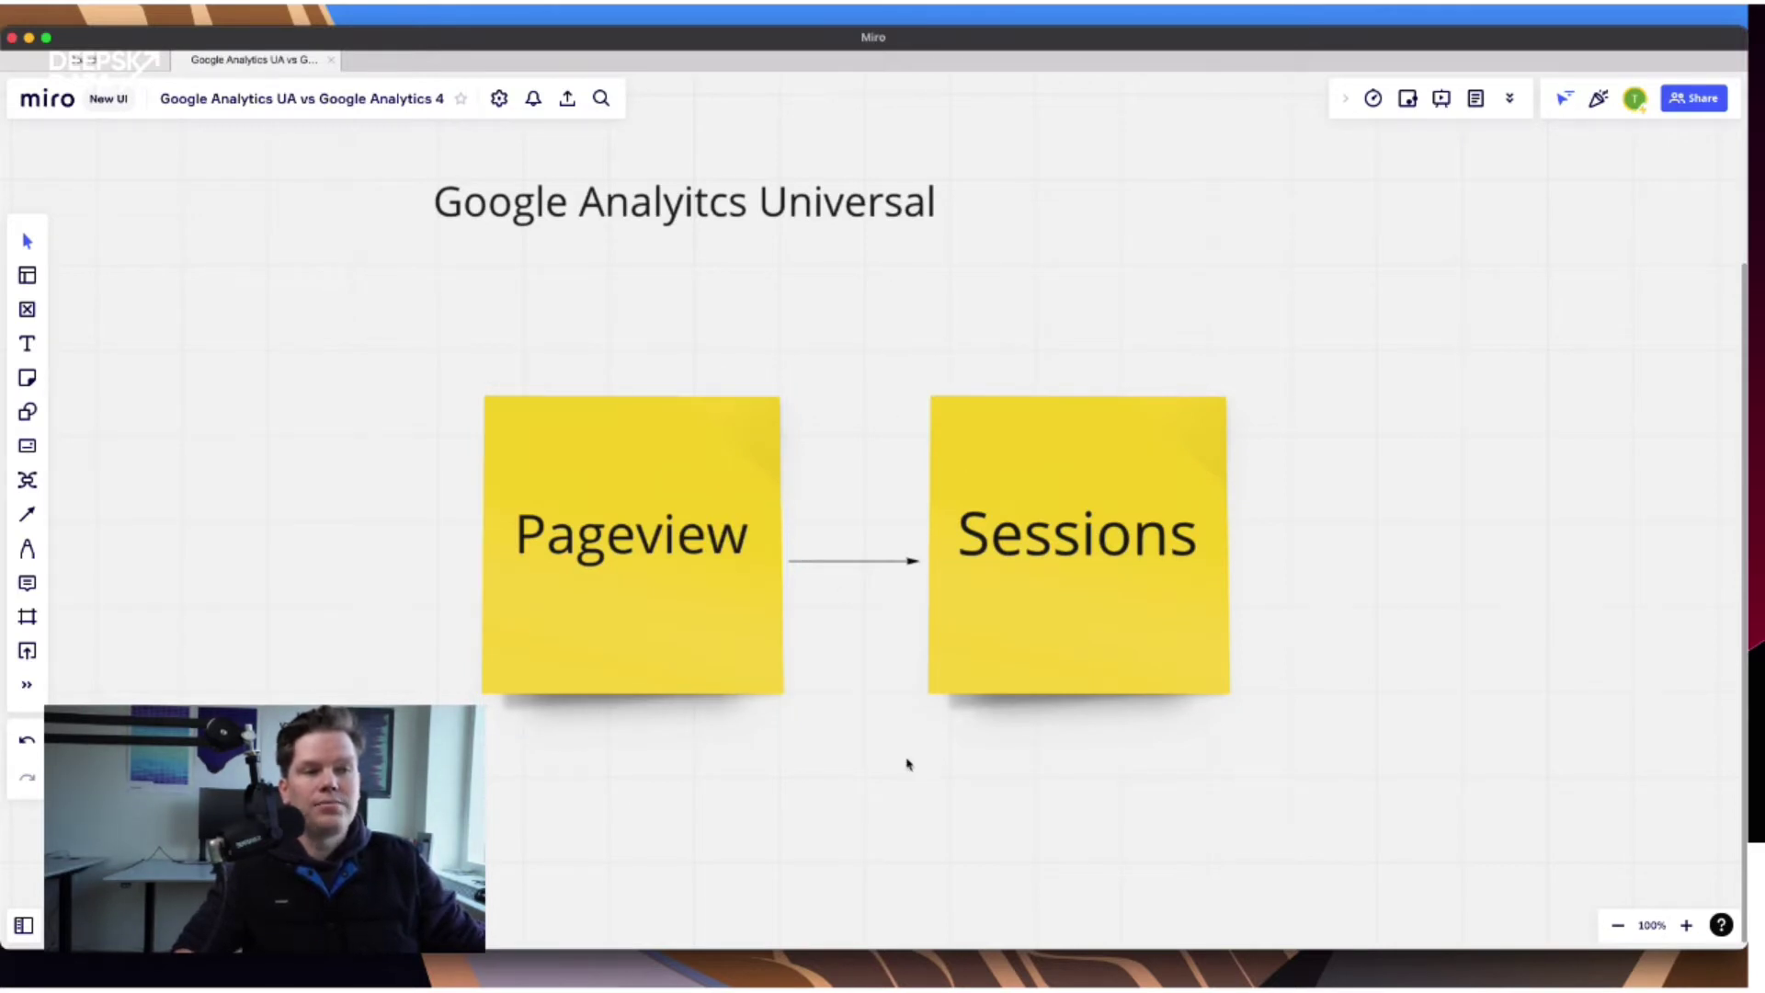
Place an orange 'Events' sticky note below Pageview and Sessions and nudge it into position.
{"action": "left_click_drag", "start_coordinate": [904, 763], "coordinate": [677, 623]}
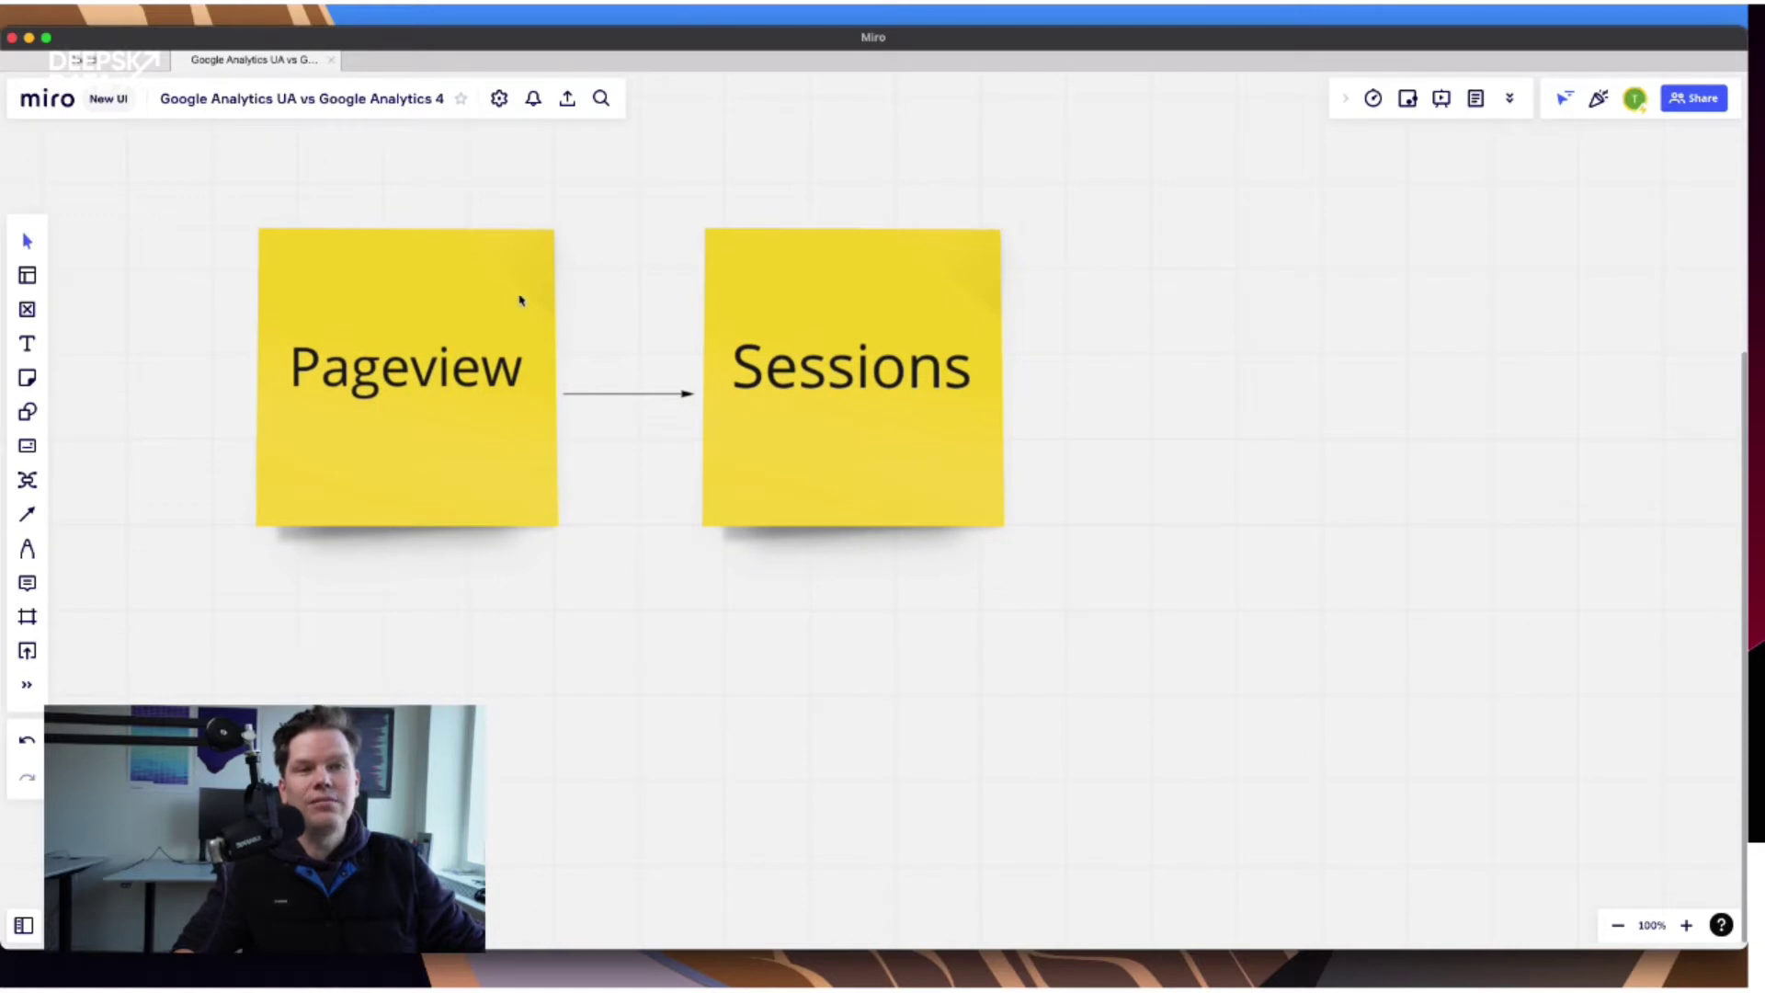
{"action": "left_click", "coordinate": [26, 377]}
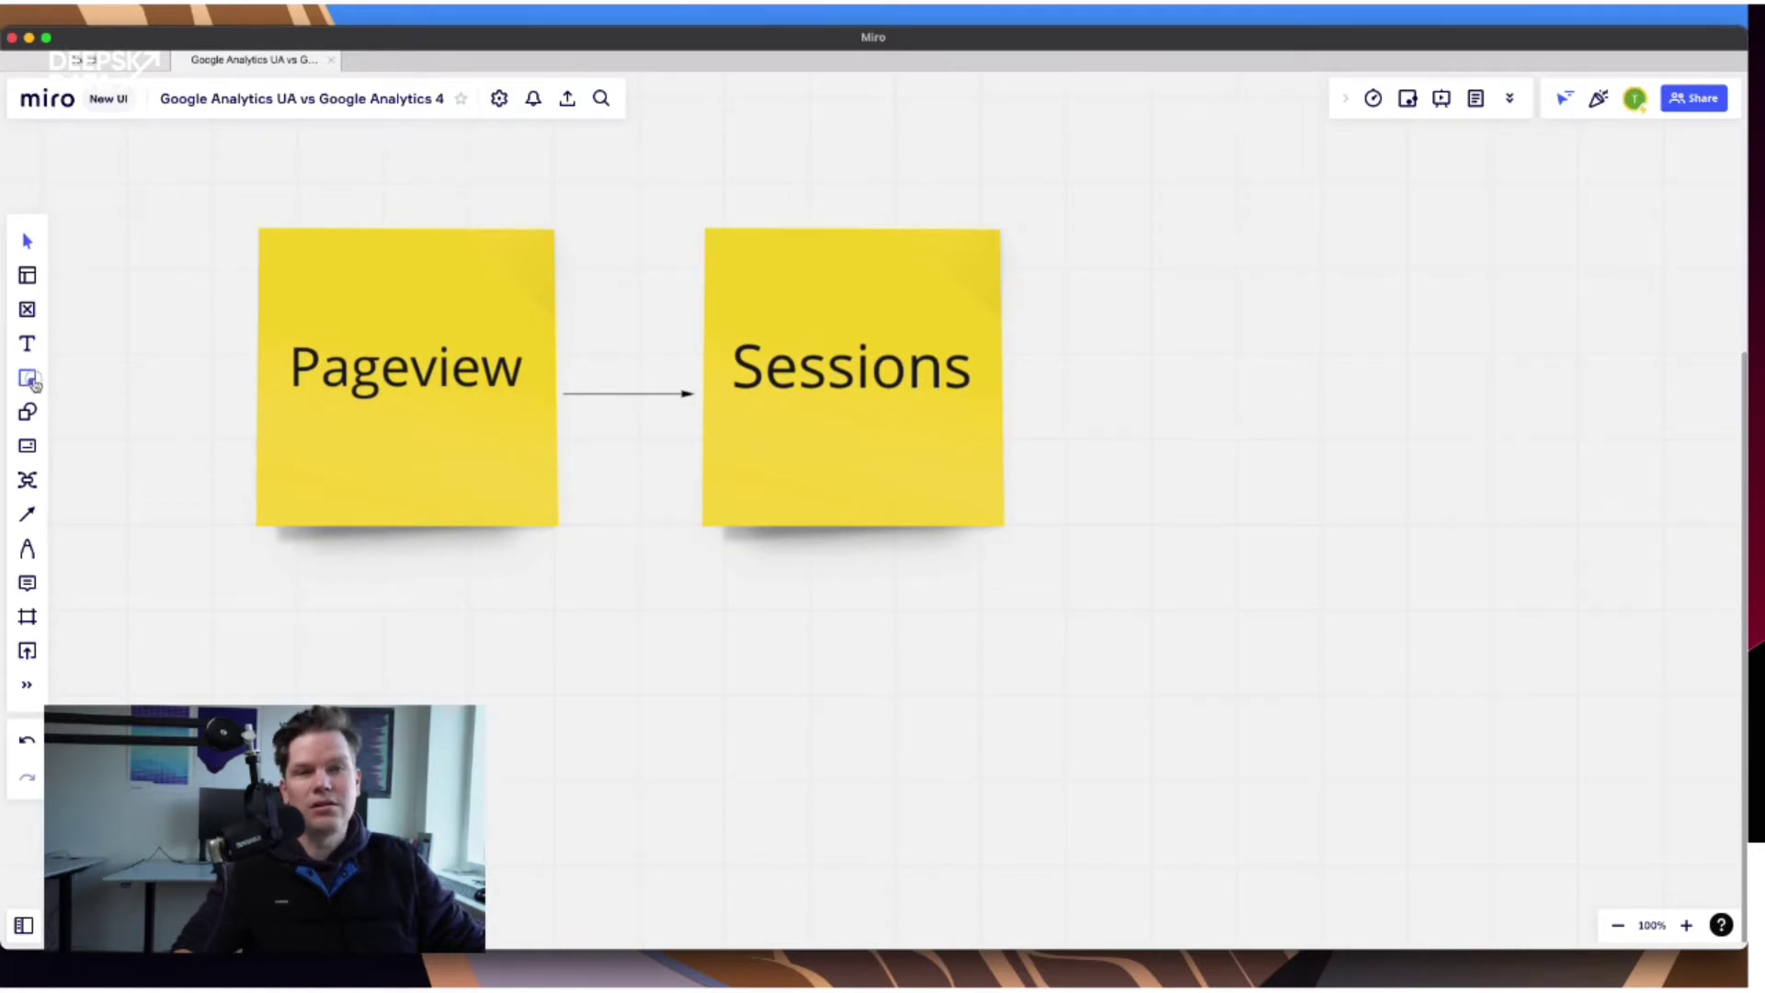
{"action": "left_click", "coordinate": [618, 678]}
{"action": "type", "text": "Events"}
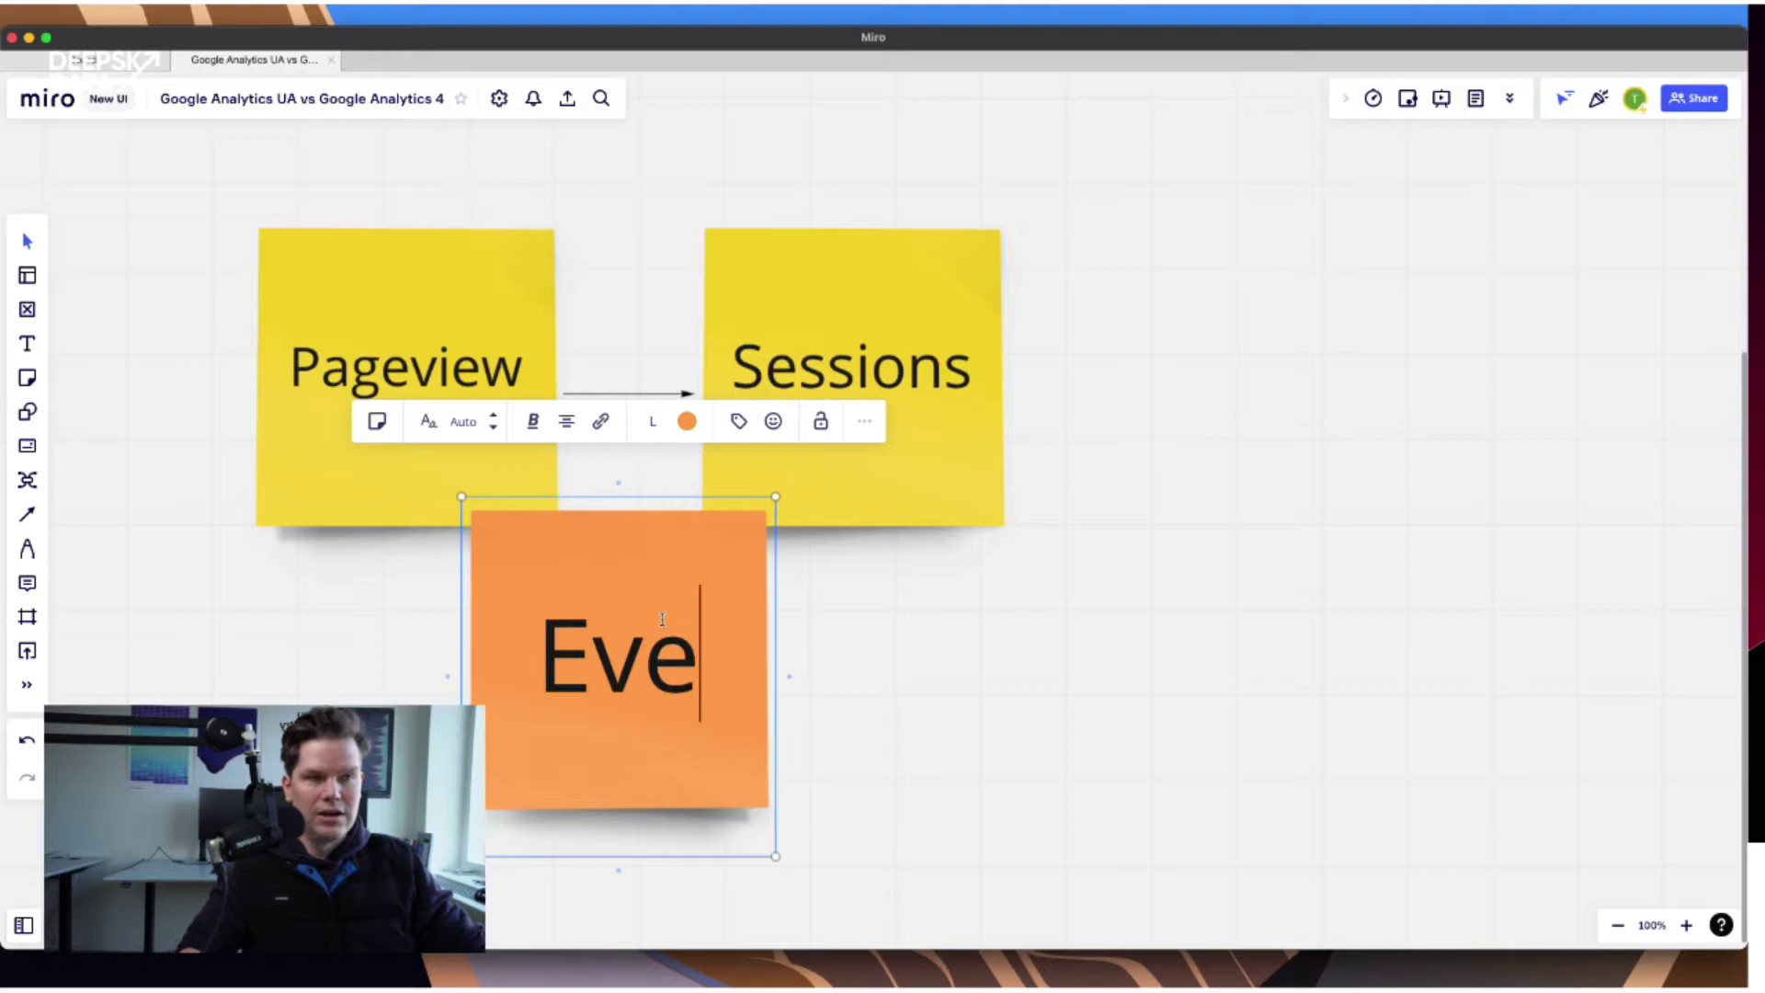
{"action": "left_click", "coordinate": [873, 643]}
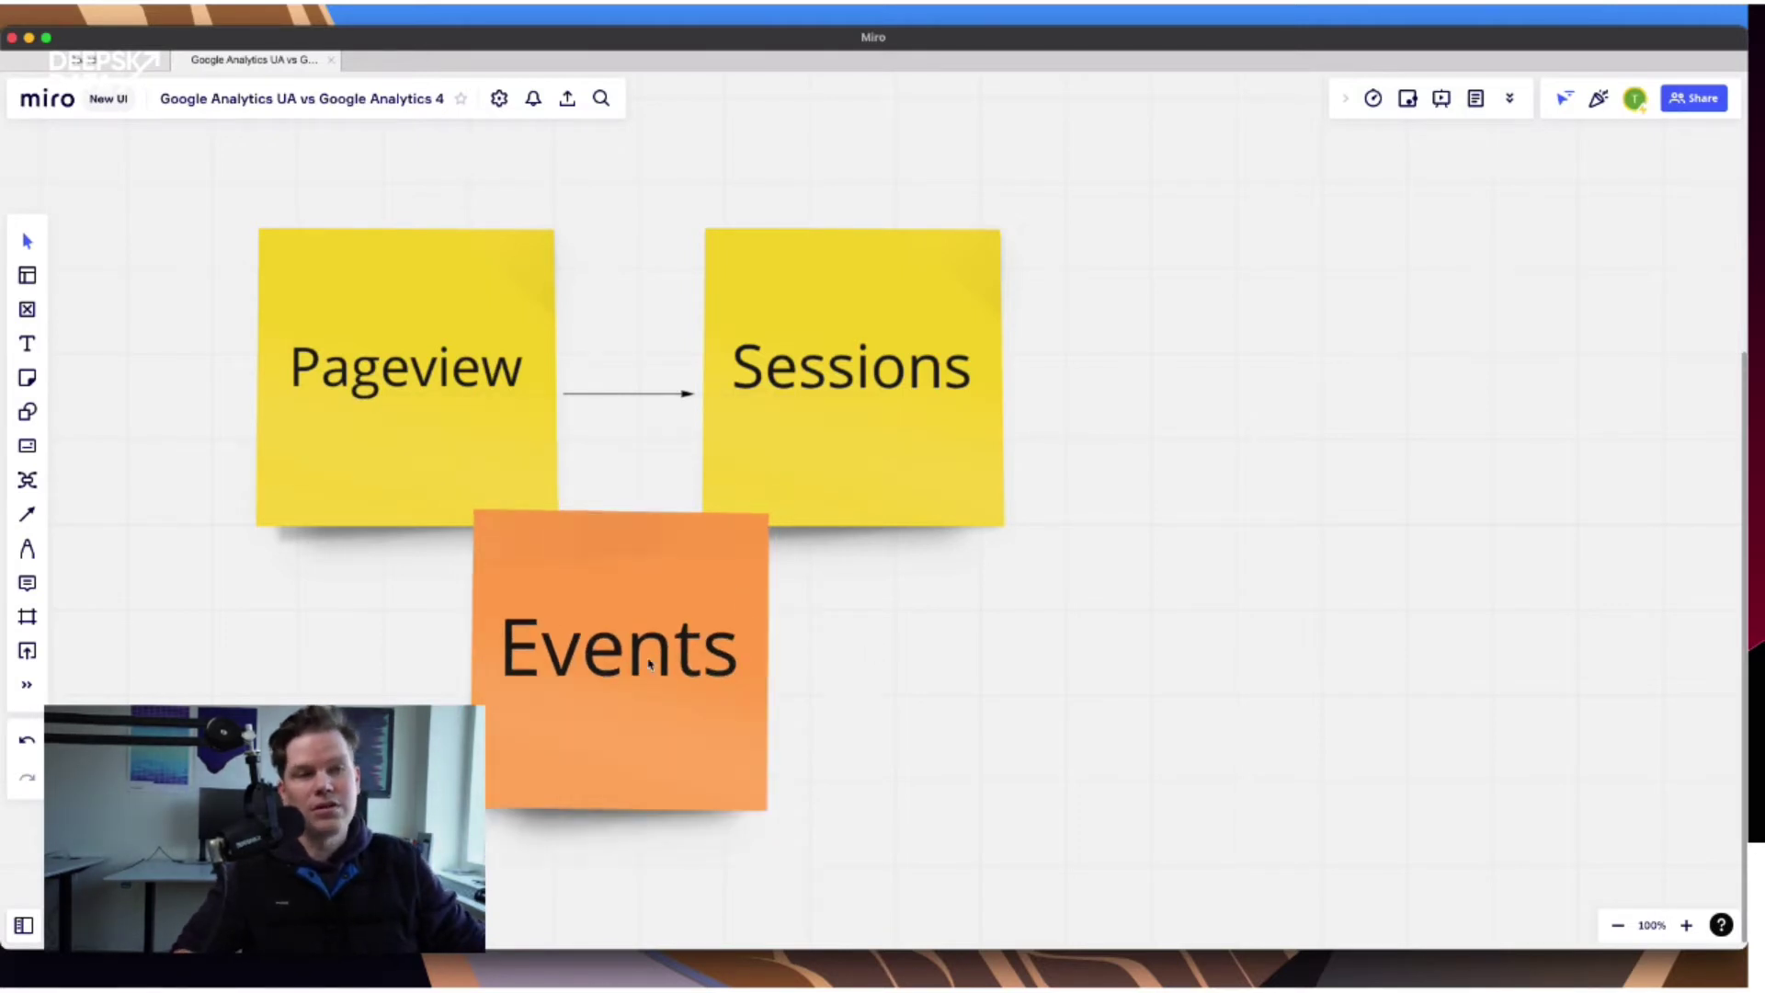
{"action": "left_click_drag", "start_coordinate": [650, 665], "coordinate": [676, 707]}
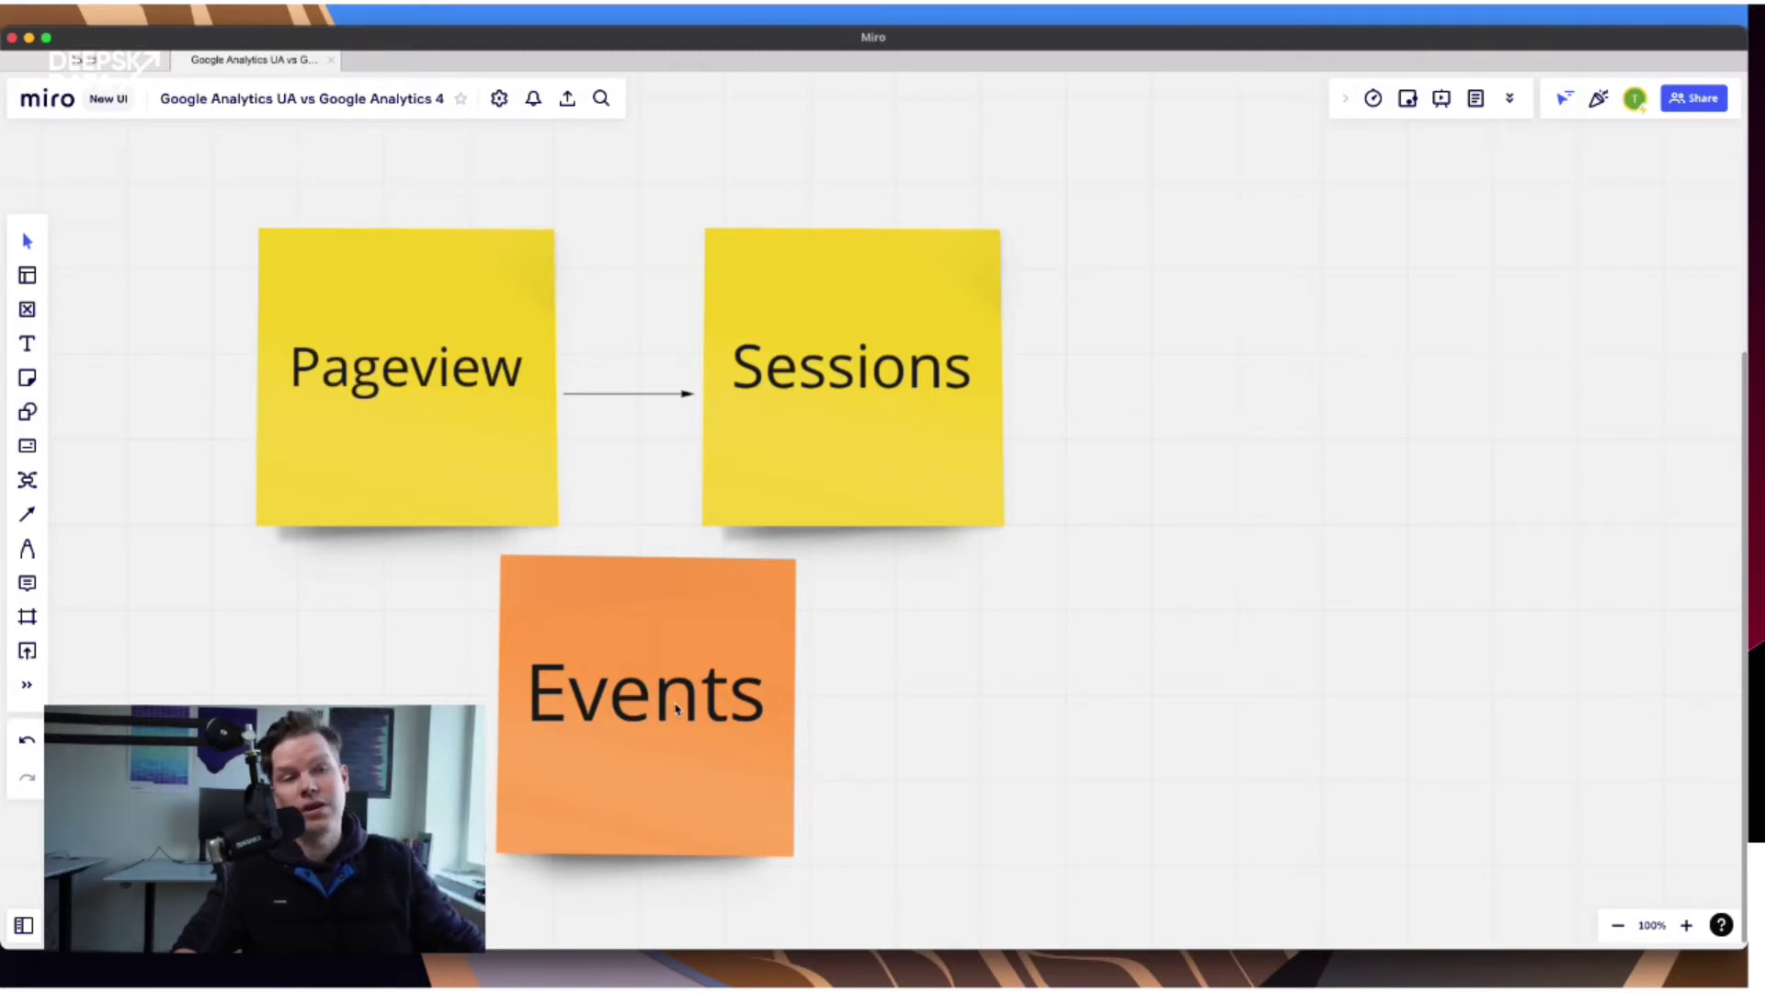
{"action": "left_click", "coordinate": [458, 425]}
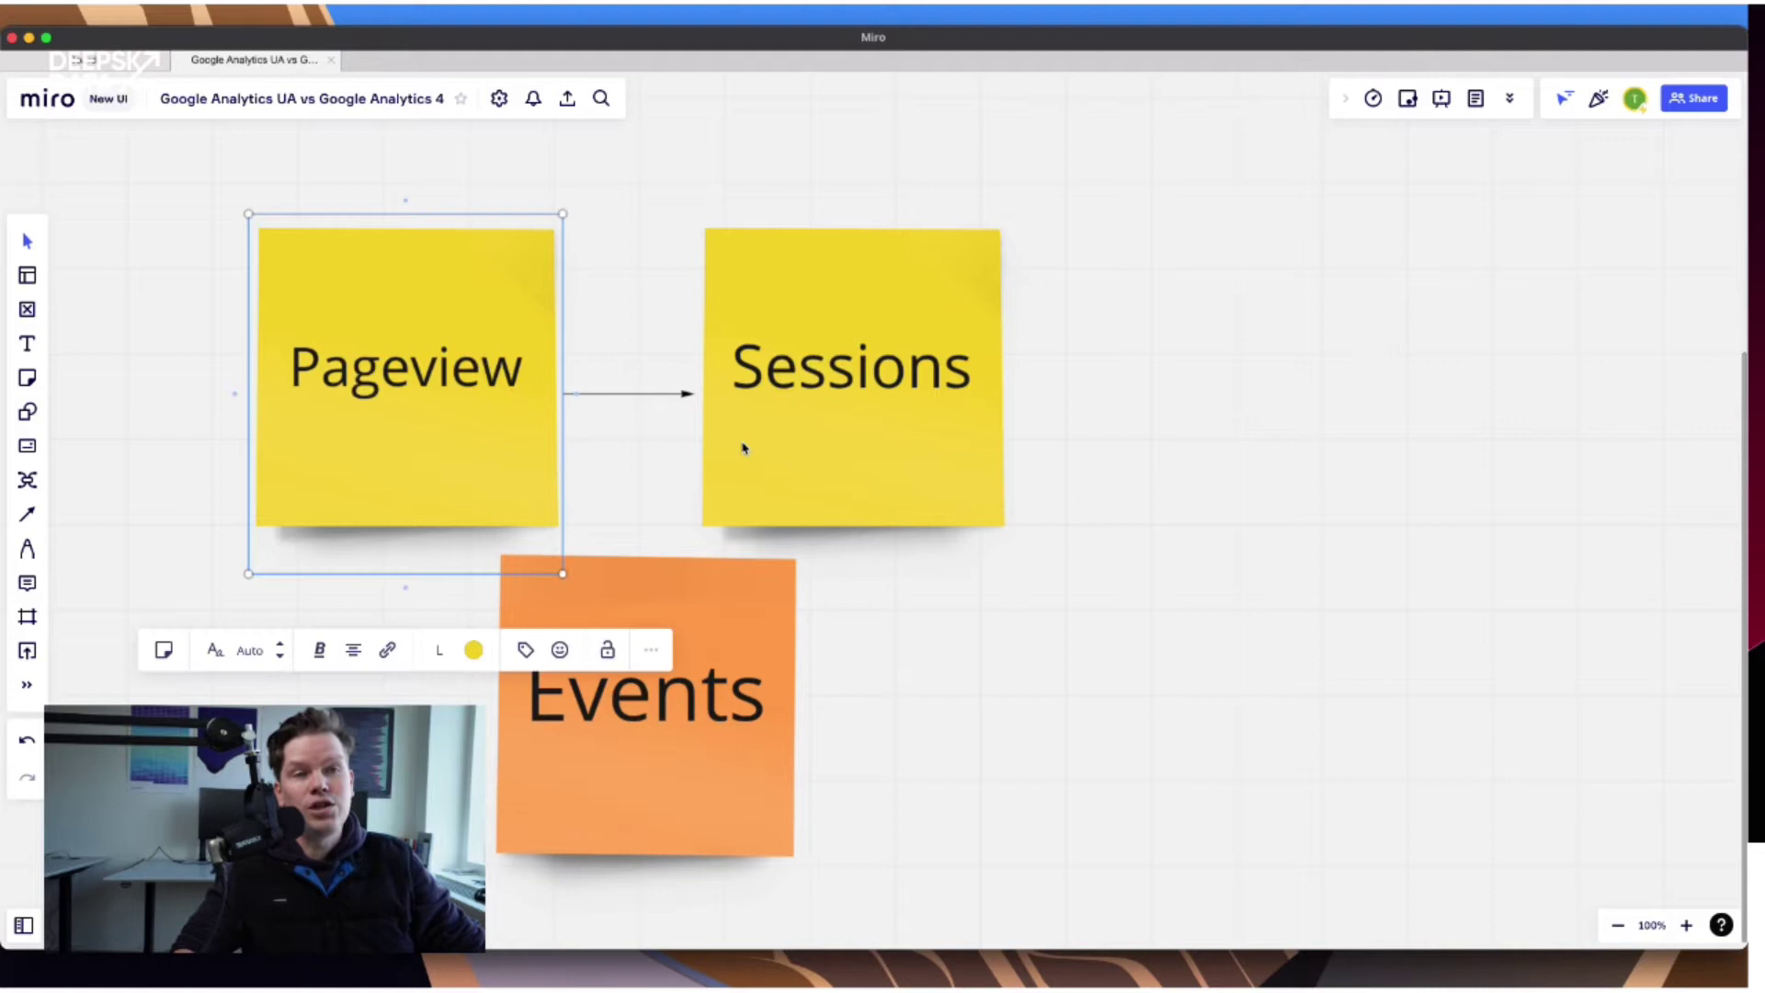
{"action": "left_click", "coordinate": [954, 738]}
{"action": "left_click_drag", "start_coordinate": [701, 688], "coordinate": [704, 724]}
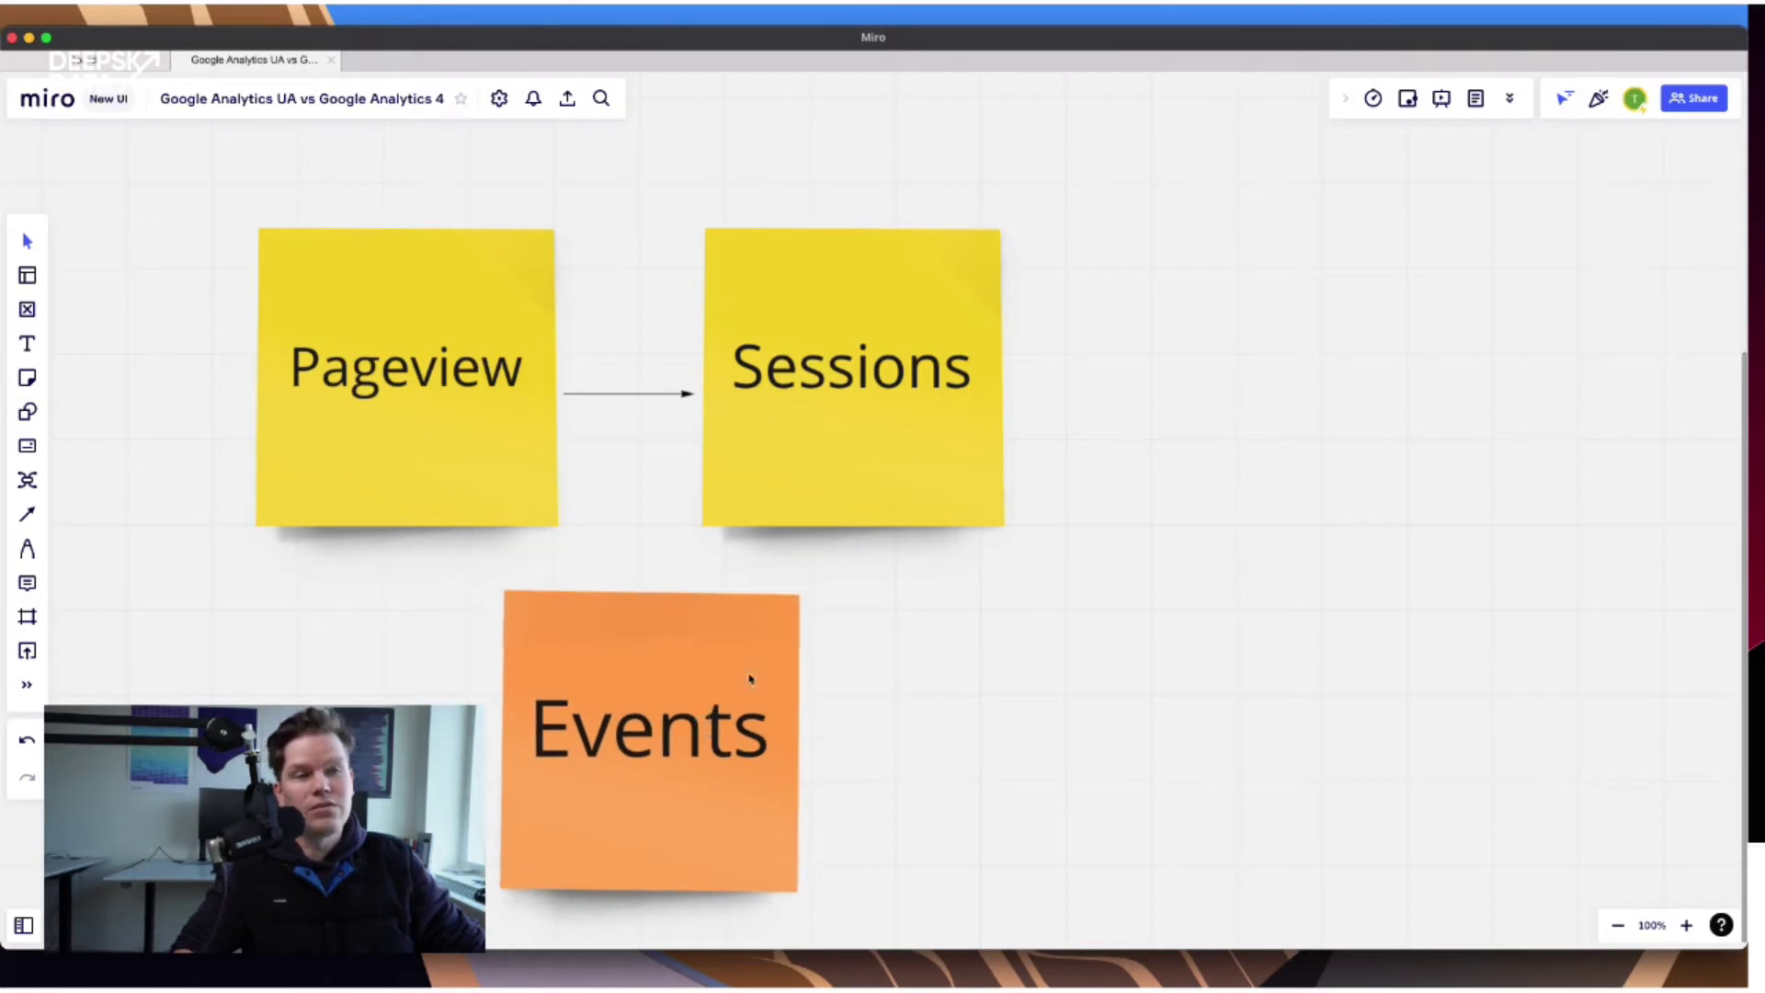
Place a small green sticky note to the right of the Events note.
{"action": "left_click", "coordinate": [28, 379]}
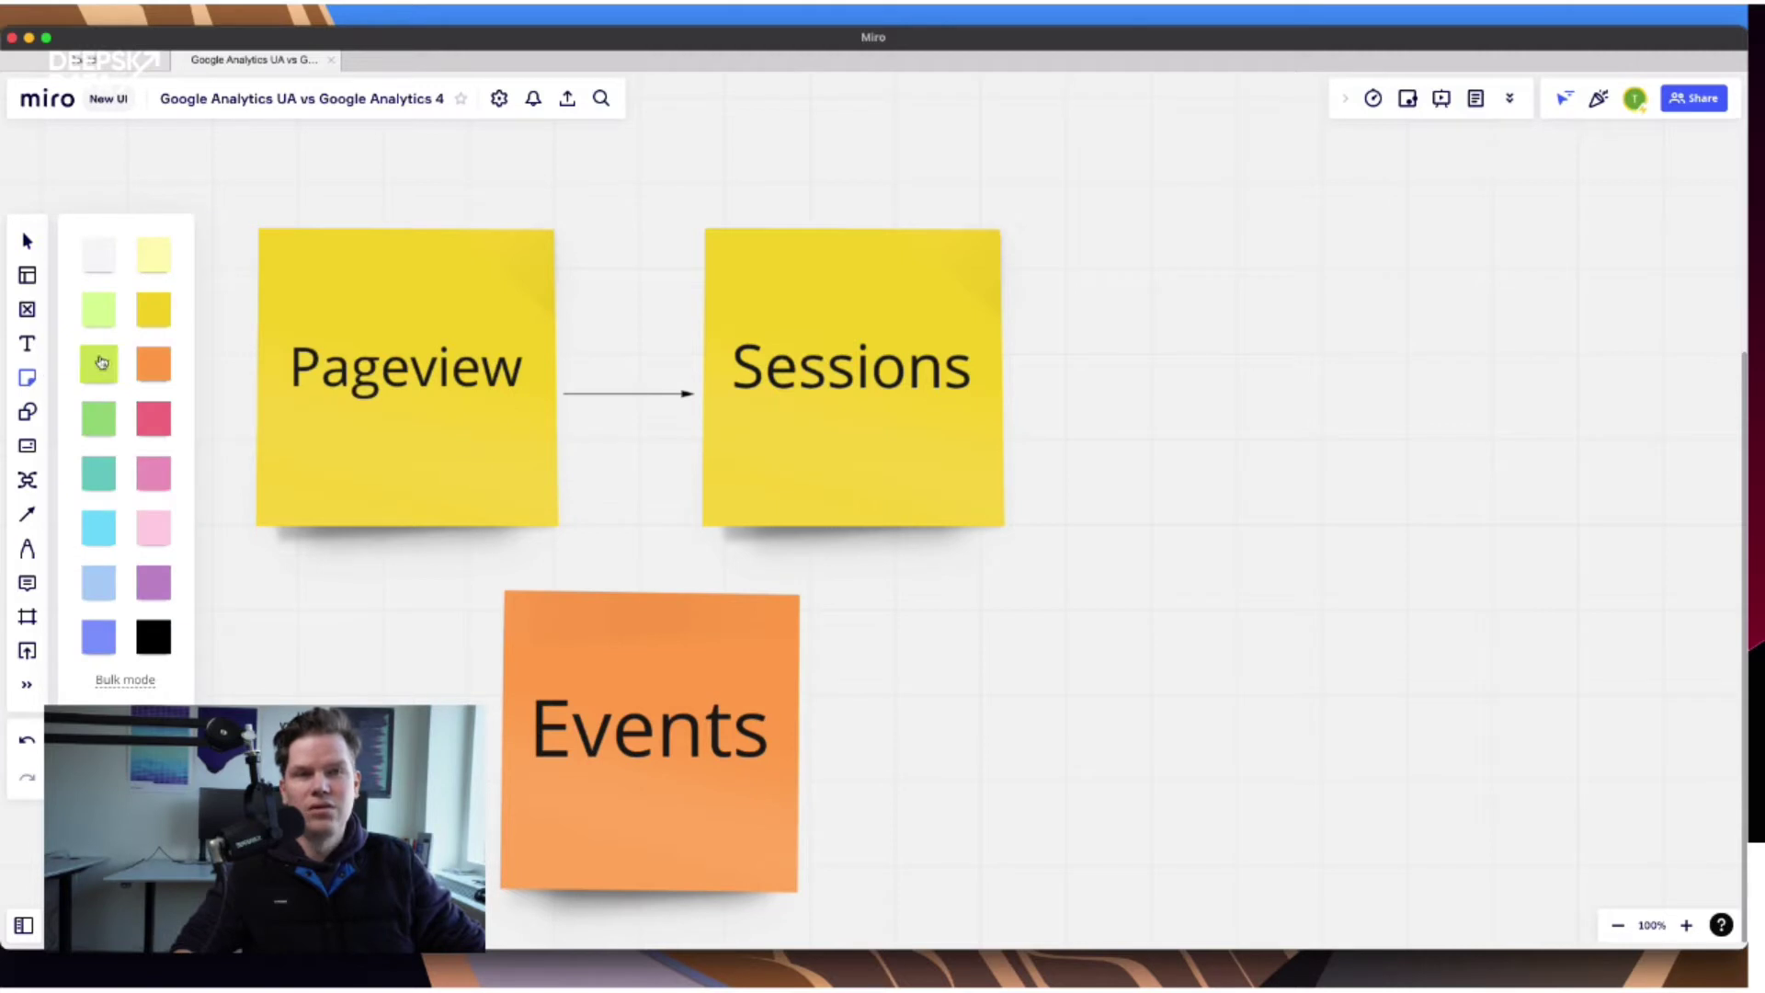
{"action": "left_click", "coordinate": [862, 629]}
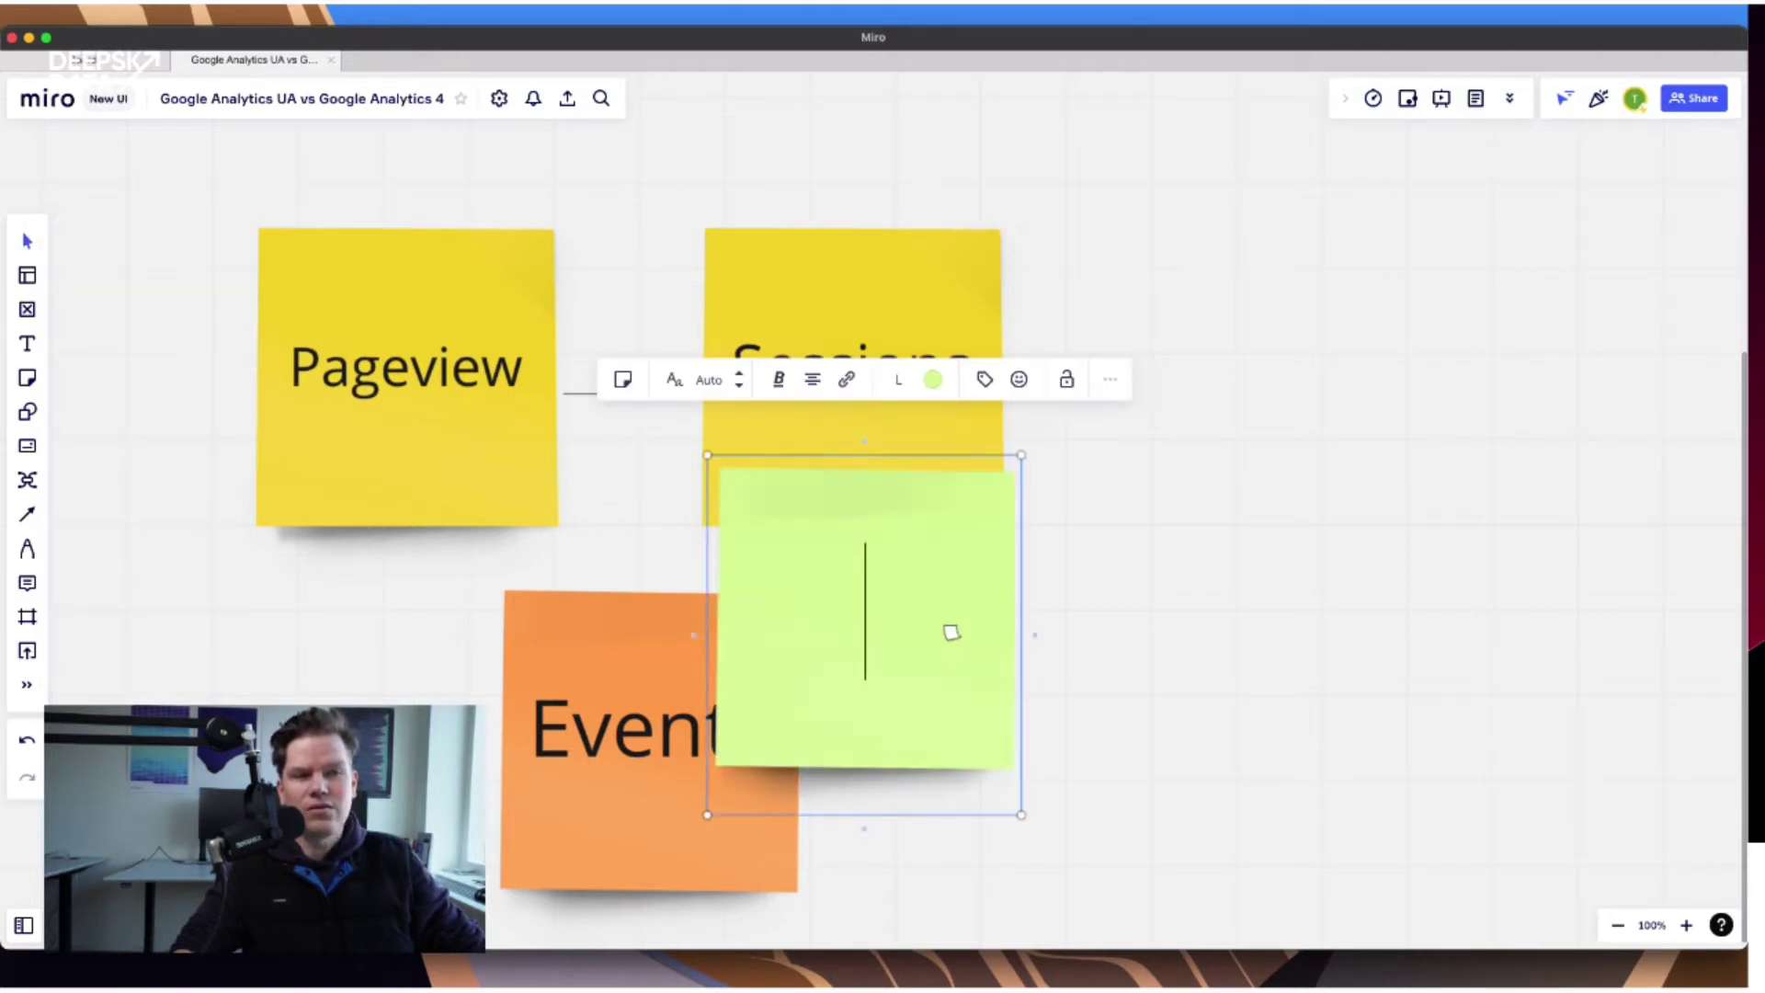
{"action": "left_click_drag", "start_coordinate": [1020, 811], "coordinate": [834, 587]}
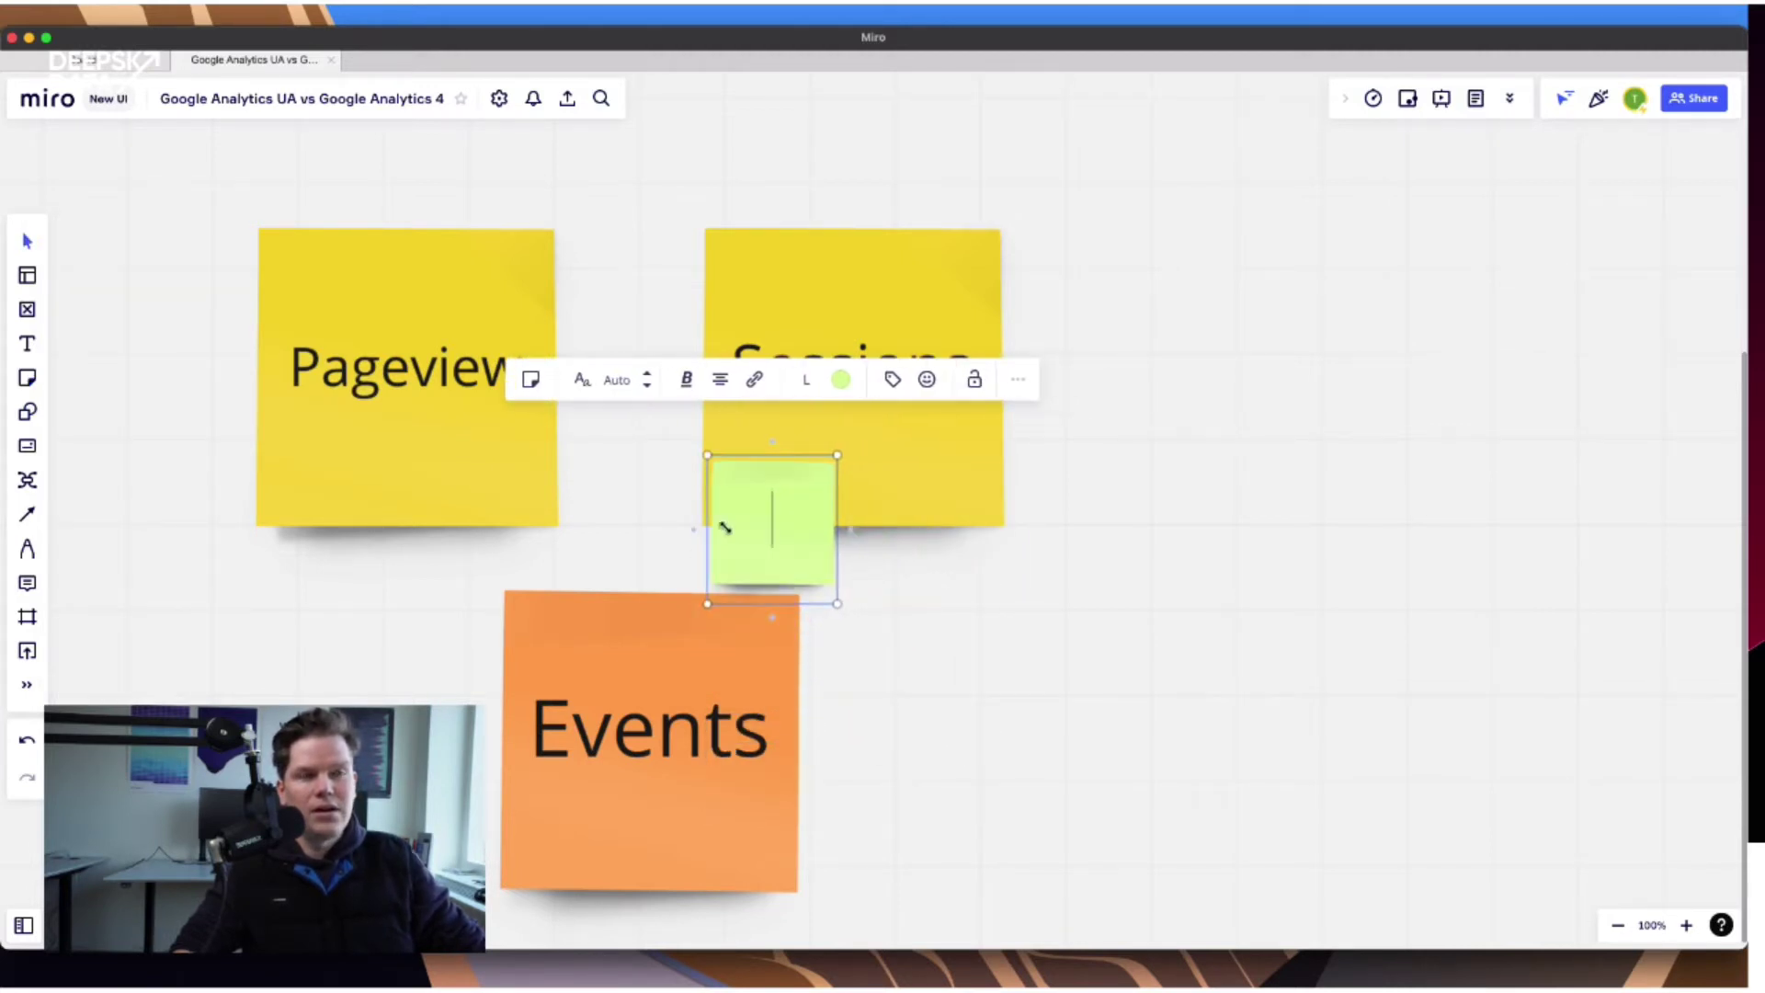
{"action": "left_click", "coordinate": [952, 626]}
{"action": "left_click_drag", "start_coordinate": [796, 524], "coordinate": [906, 655]}
{"action": "left_click", "coordinate": [934, 695]}
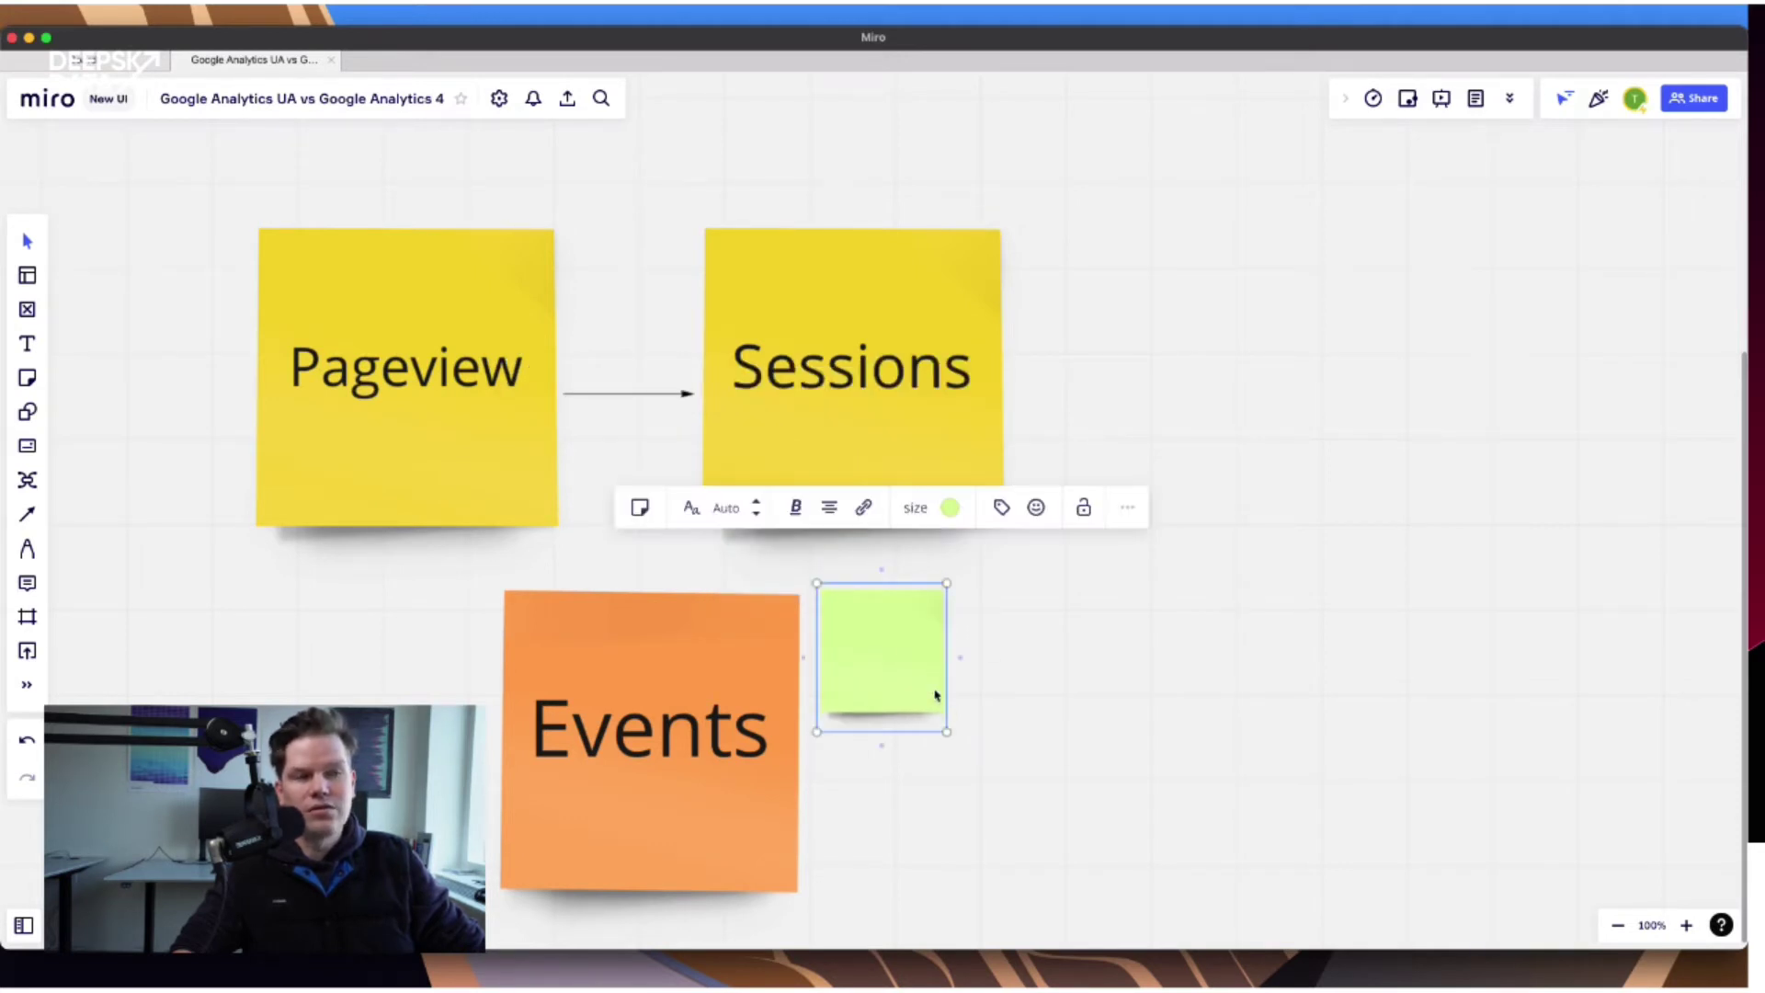
{"action": "left_click_drag", "start_coordinate": [947, 732], "coordinate": [962, 753]}
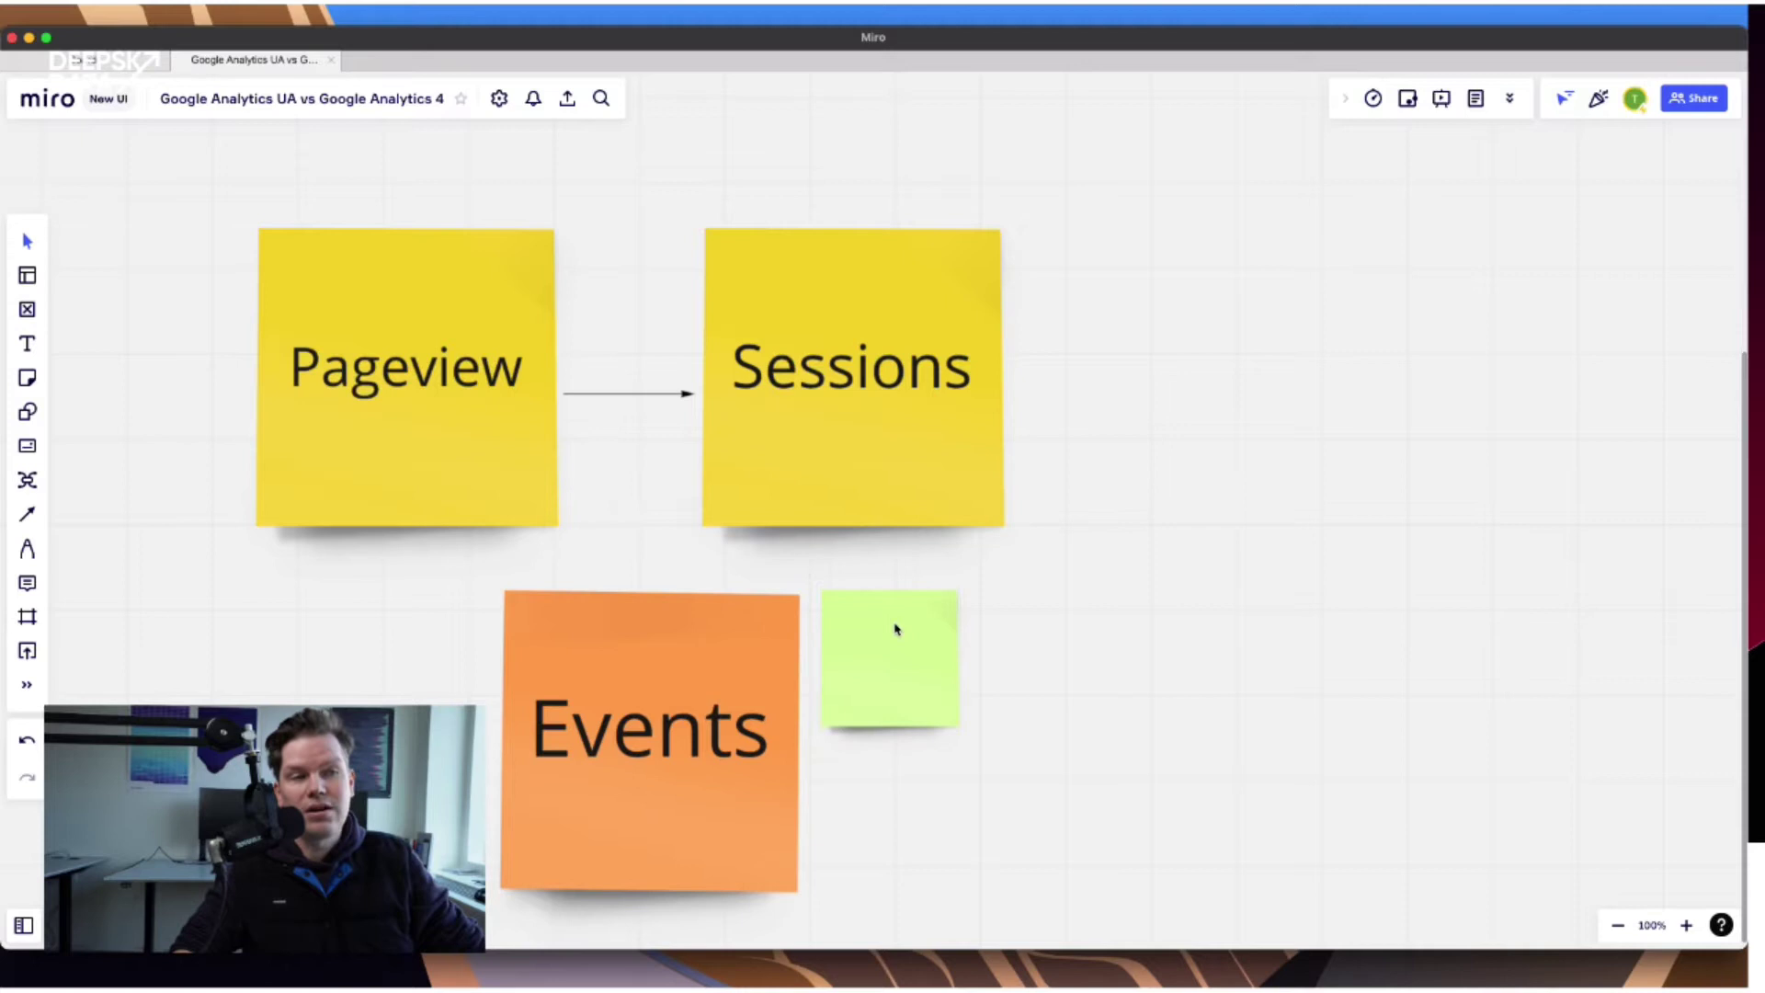
{"action": "left_click_drag", "start_coordinate": [897, 622], "coordinate": [894, 635]}
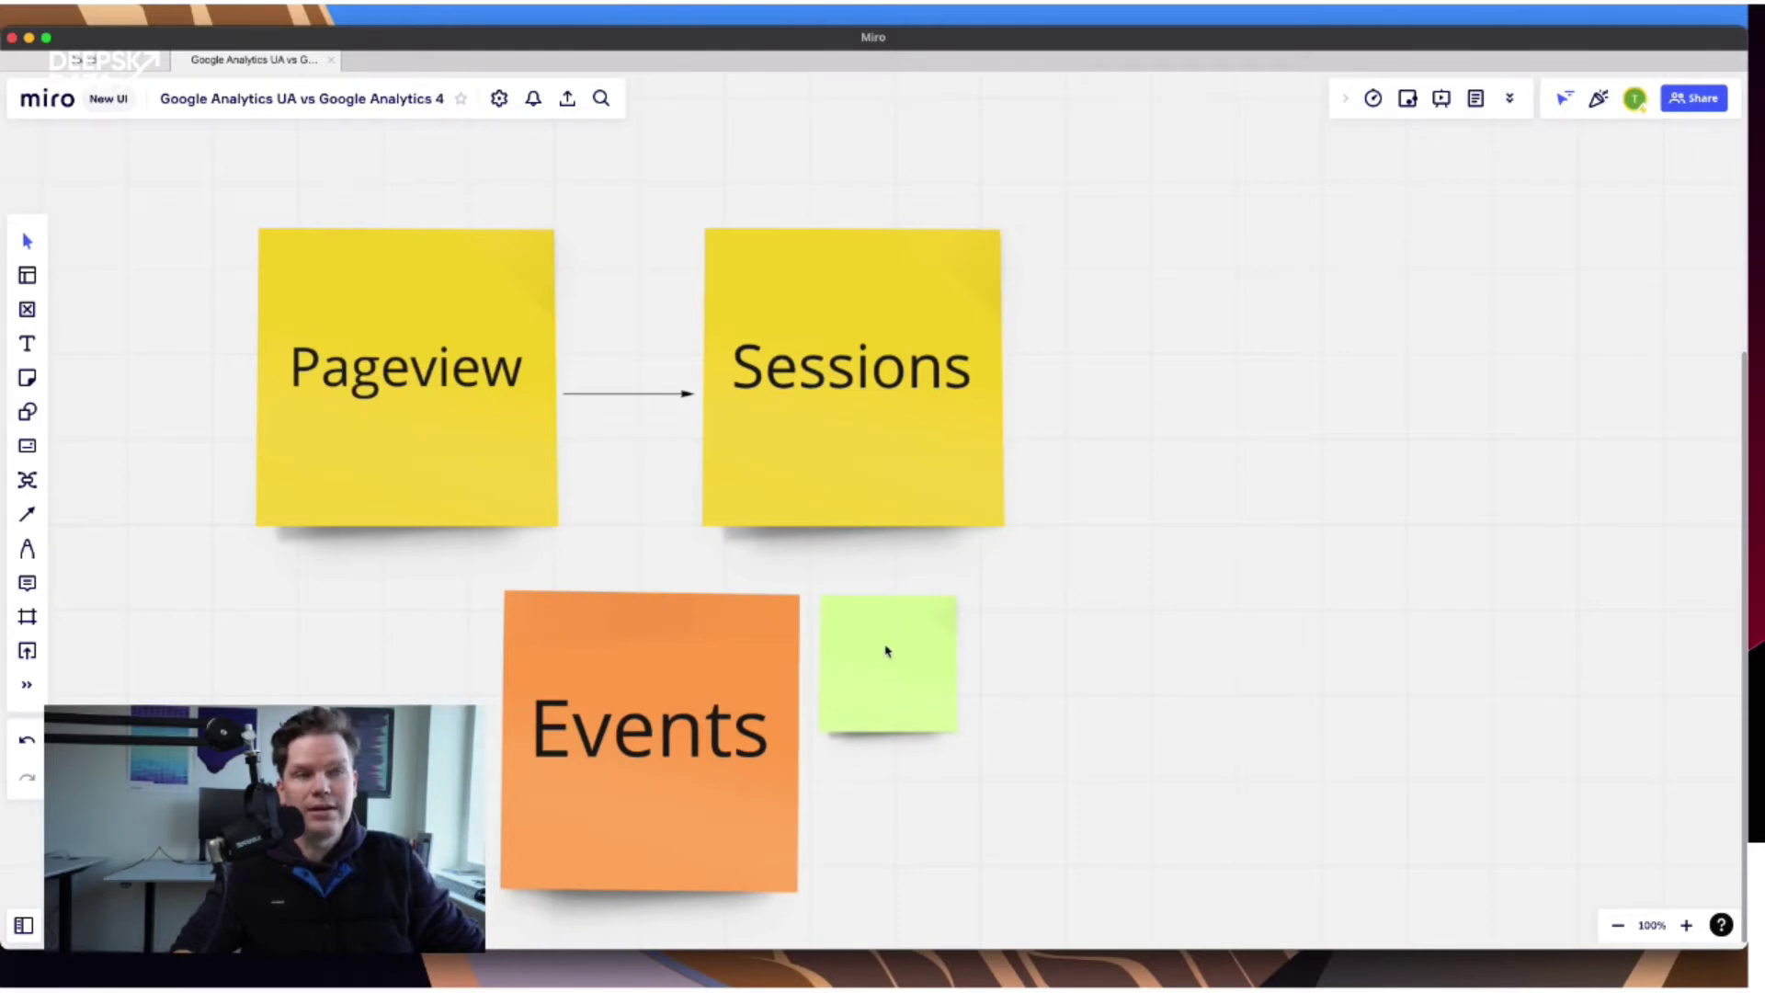
Label the green note 'Category'.
{"action": "left_click", "coordinate": [887, 651]}
{"action": "left_click", "coordinate": [887, 651]}
{"action": "type", "text": "C"}
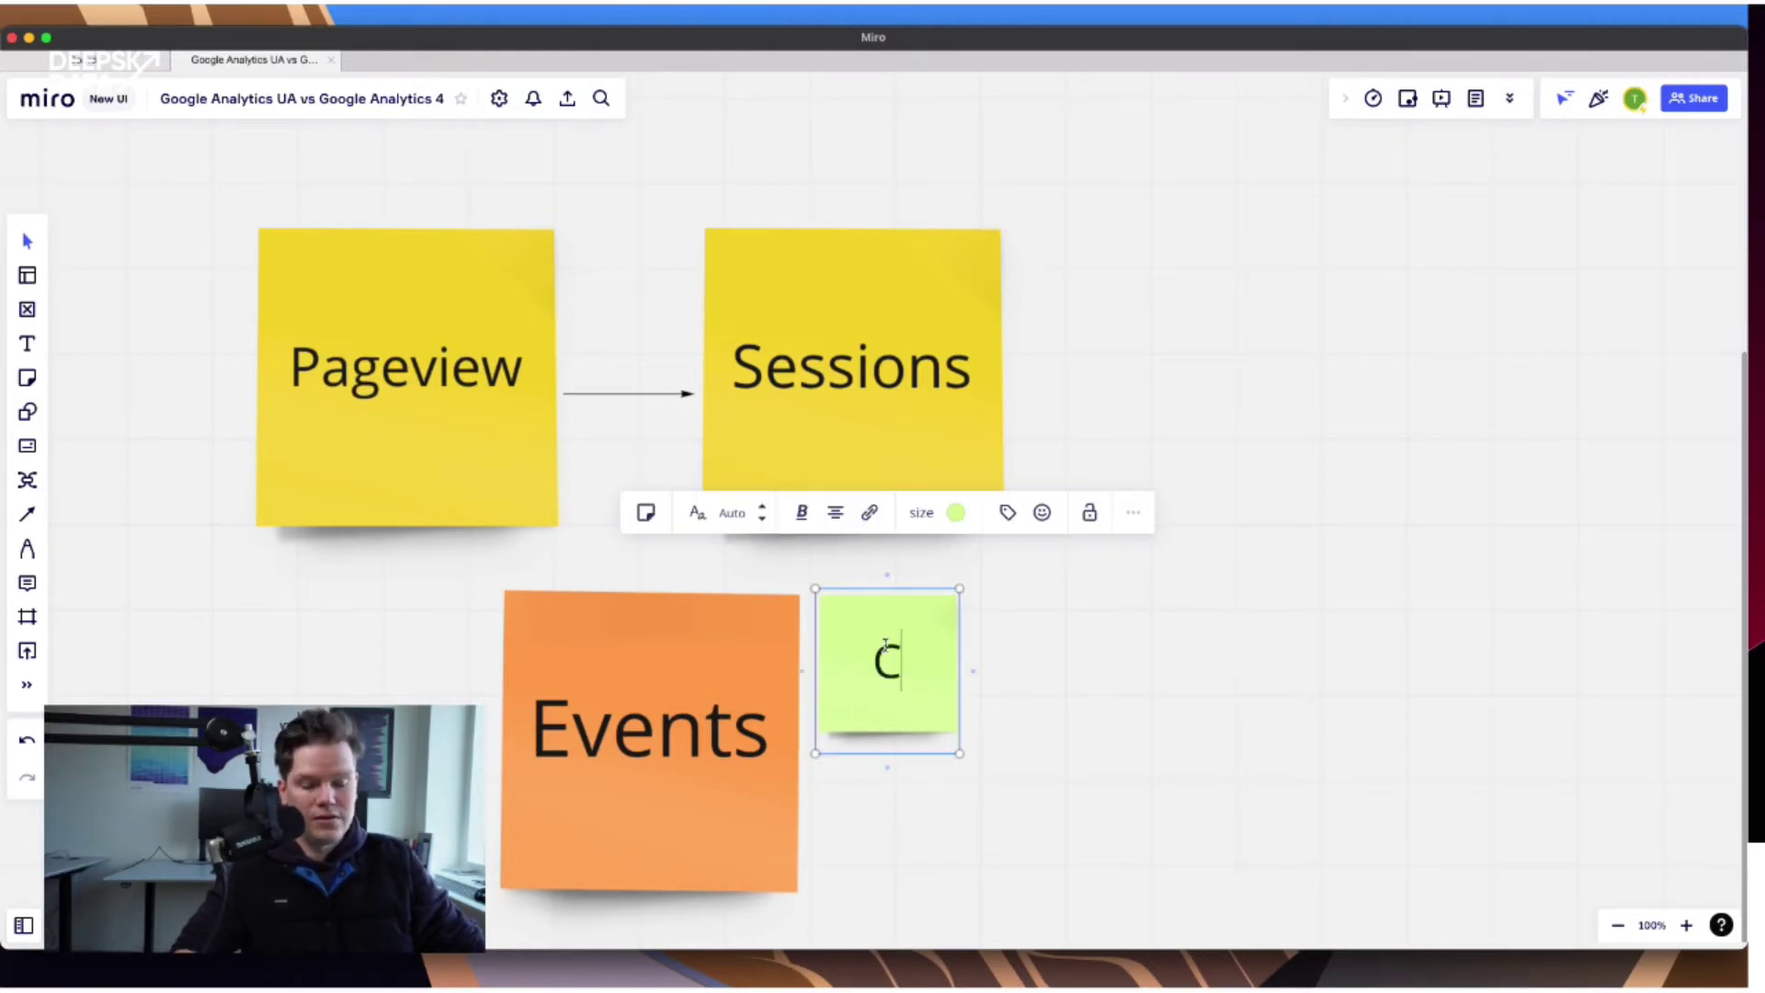
{"action": "type", "text": "ategory"}
{"action": "key", "text": "BackSpace"}
{"action": "key", "text": "BackSpace"}
{"action": "key", "text": "BackSpace"}
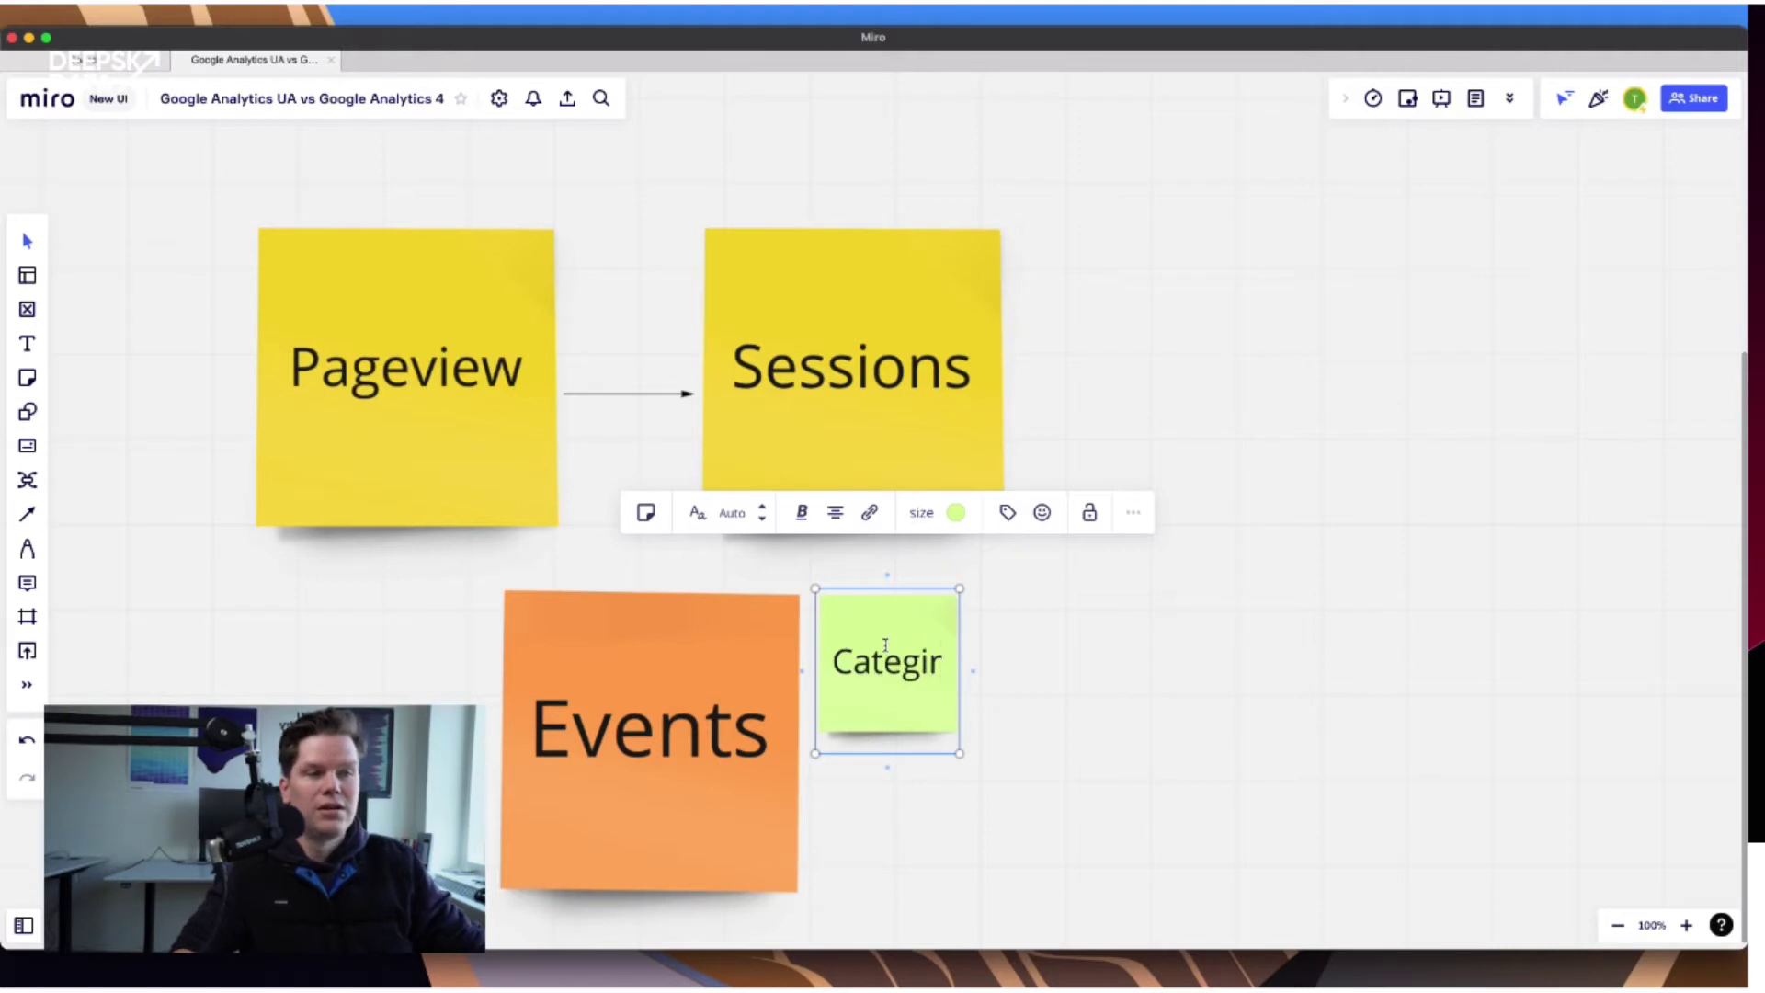
{"action": "type", "text": "ory"}
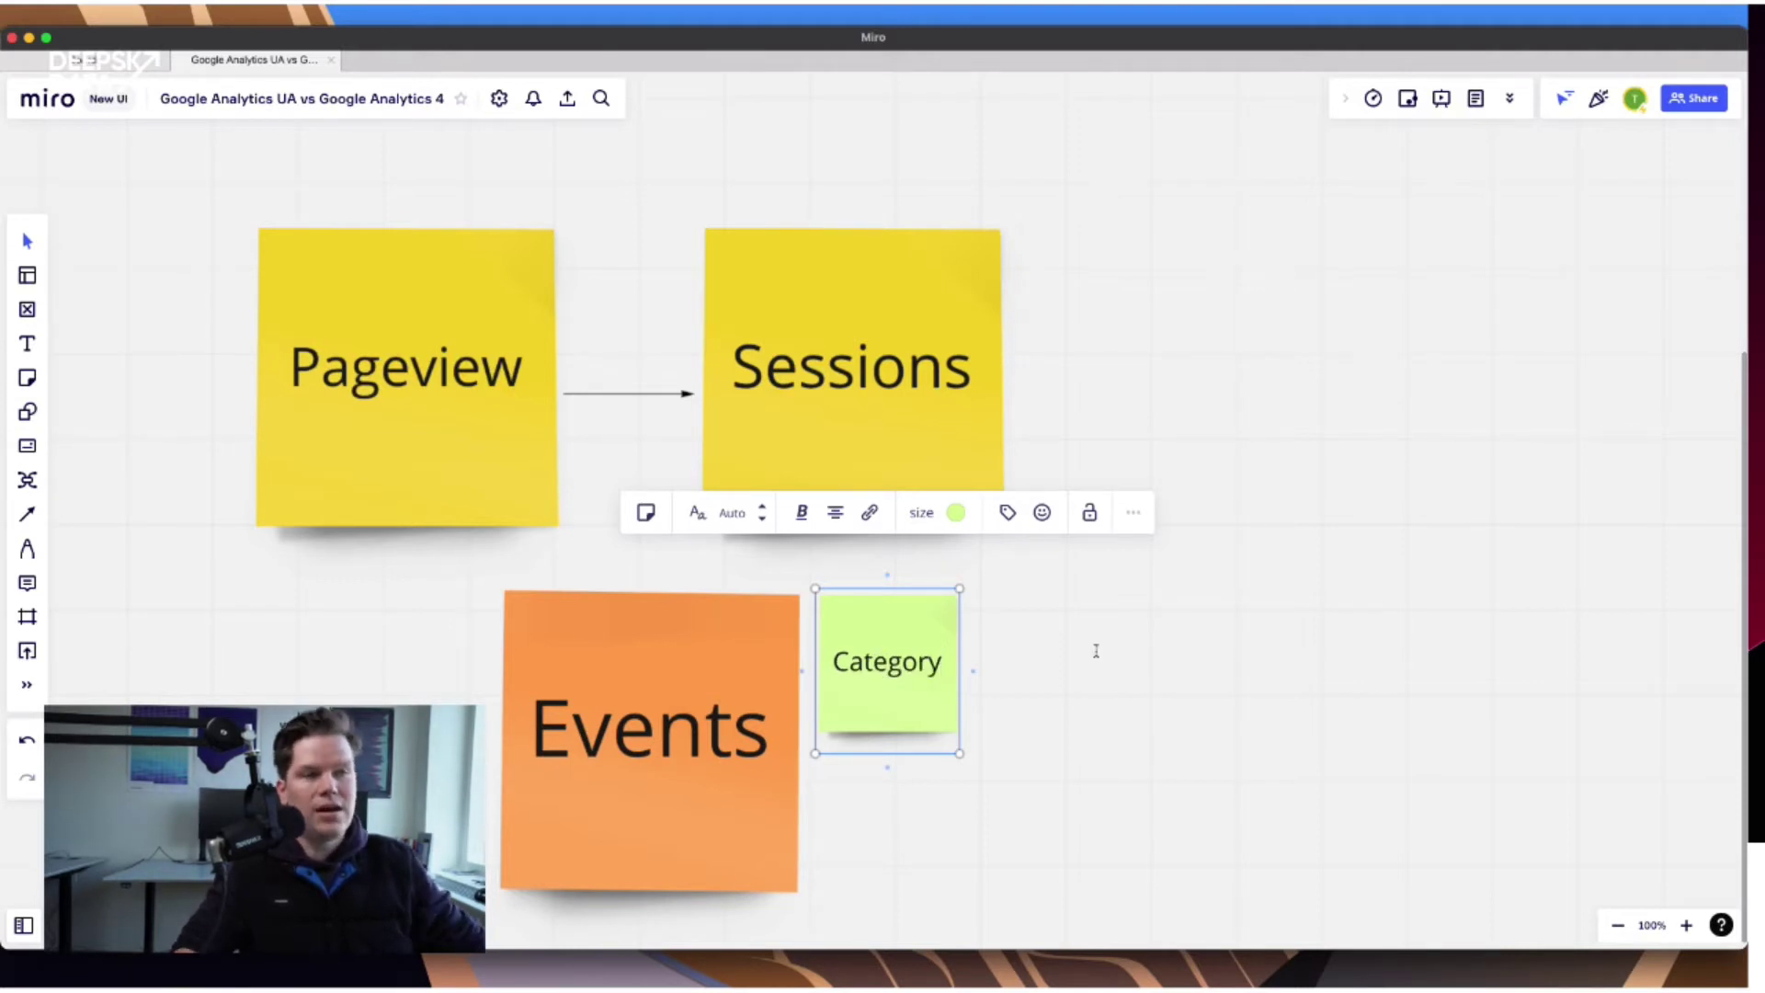
{"action": "left_click", "coordinate": [1112, 660]}
Duplicate the Category note twice, renaming the copies 'Action' and 'Label'.
{"action": "left_click", "coordinate": [878, 678]}
{"action": "key", "text": "super+d"}
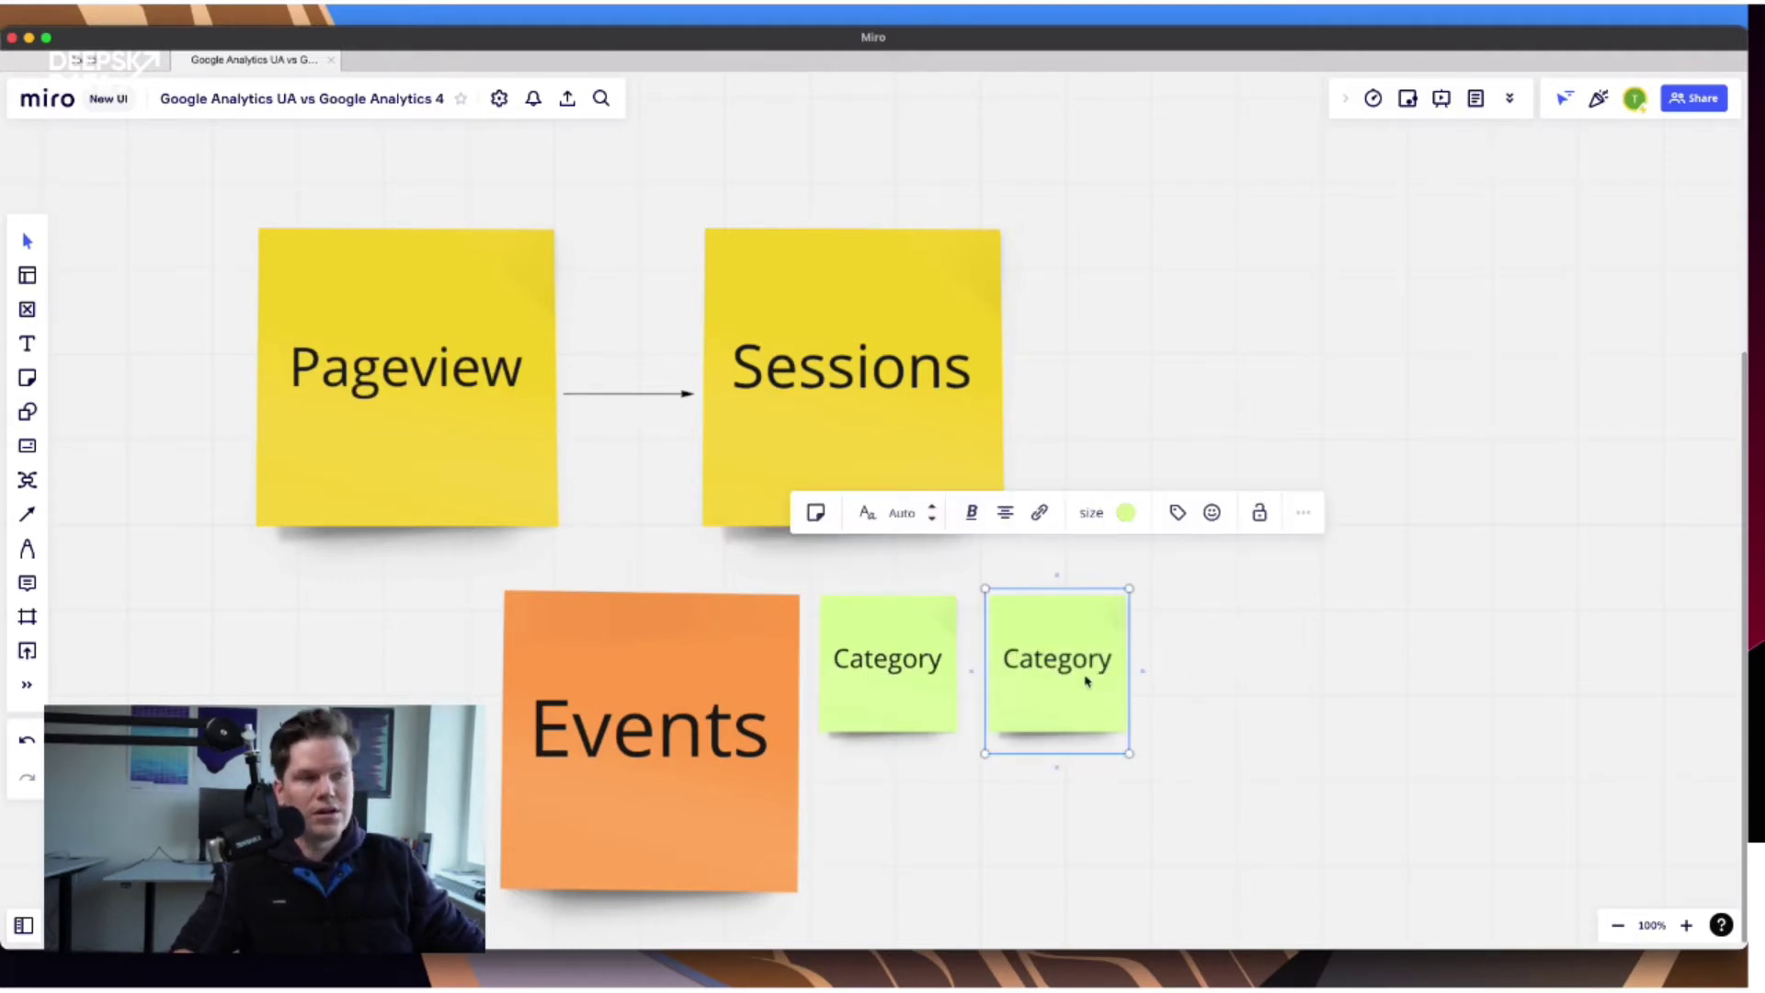
{"action": "double_click", "coordinate": [1083, 677]}
{"action": "type", "text": "Action"}
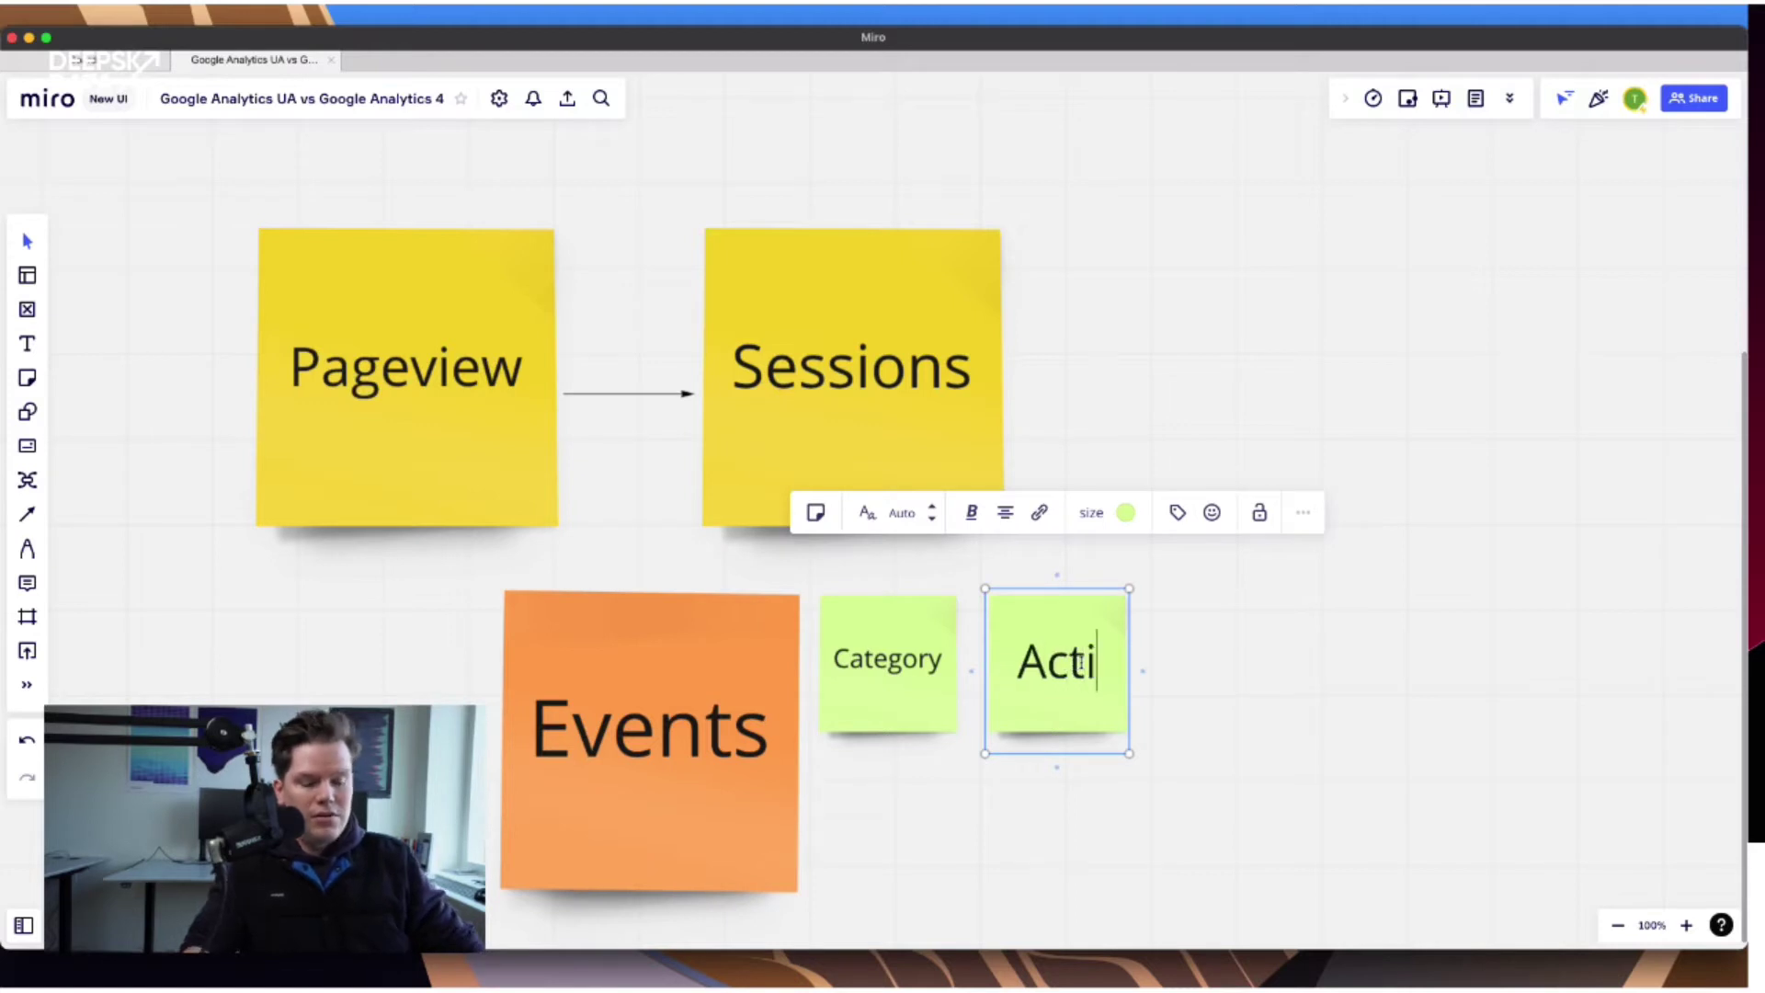
{"action": "left_click", "coordinate": [1163, 689]}
{"action": "left_click", "coordinate": [1072, 680]}
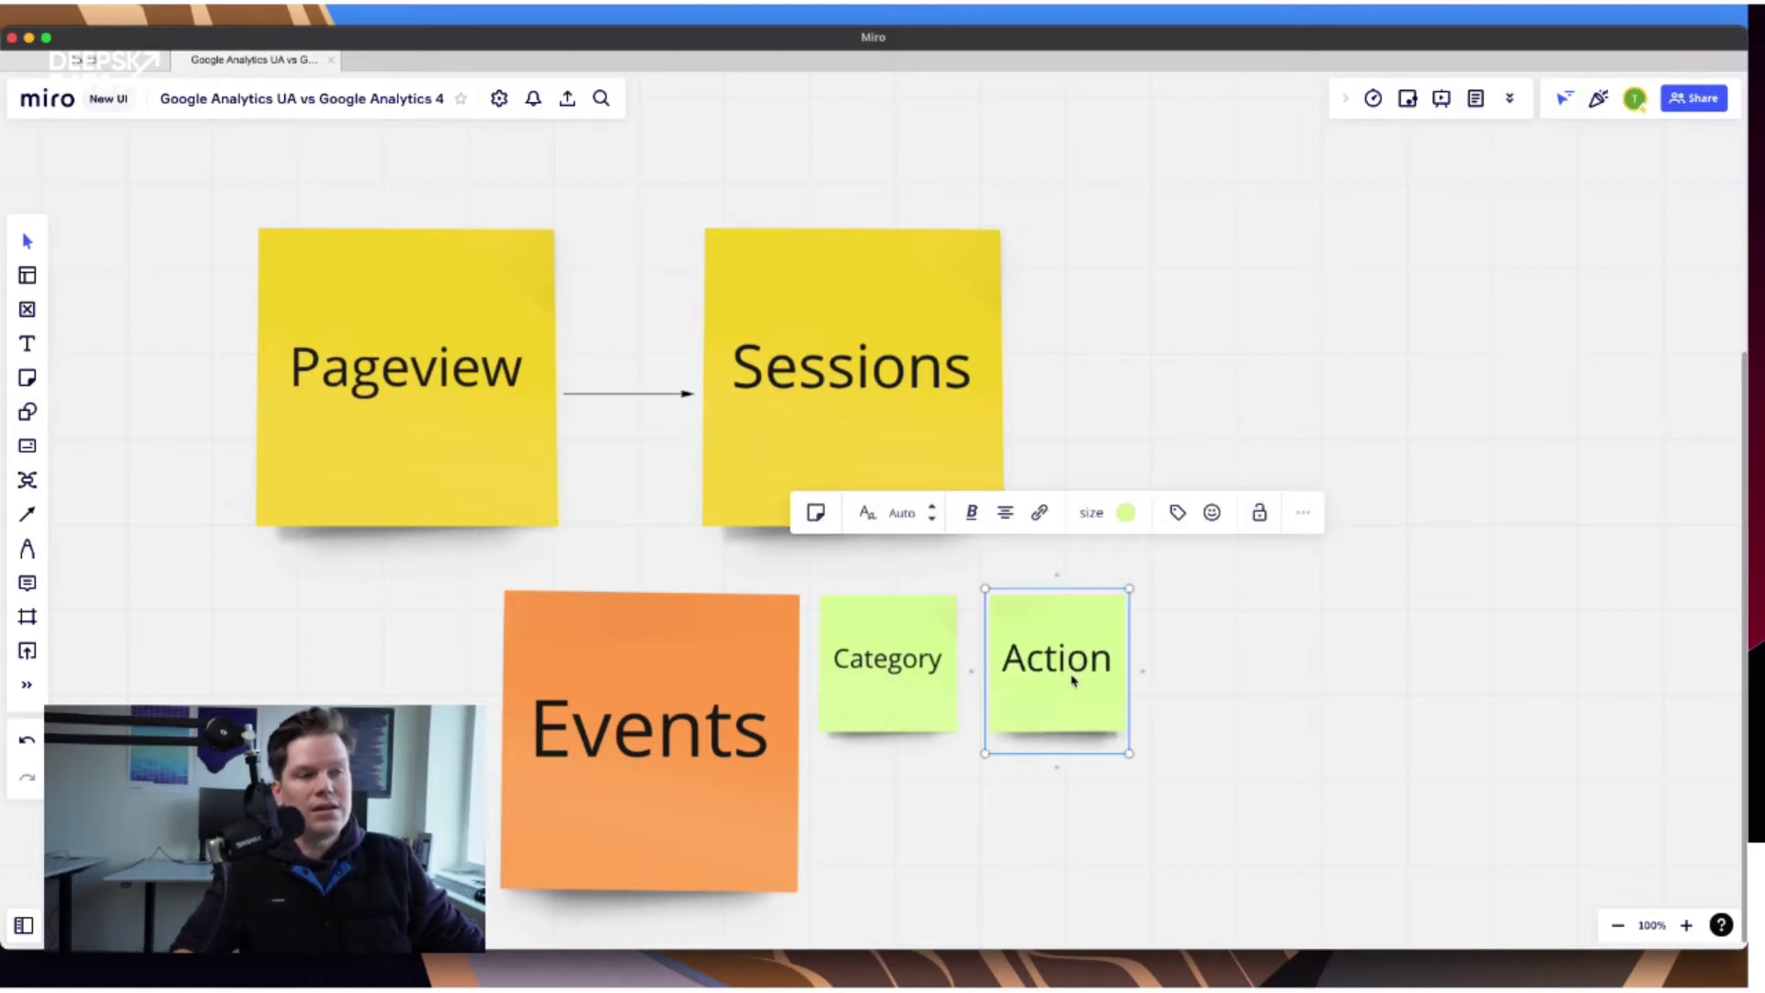
{"action": "key", "text": "super+d"}
{"action": "double_click", "coordinate": [1254, 662]}
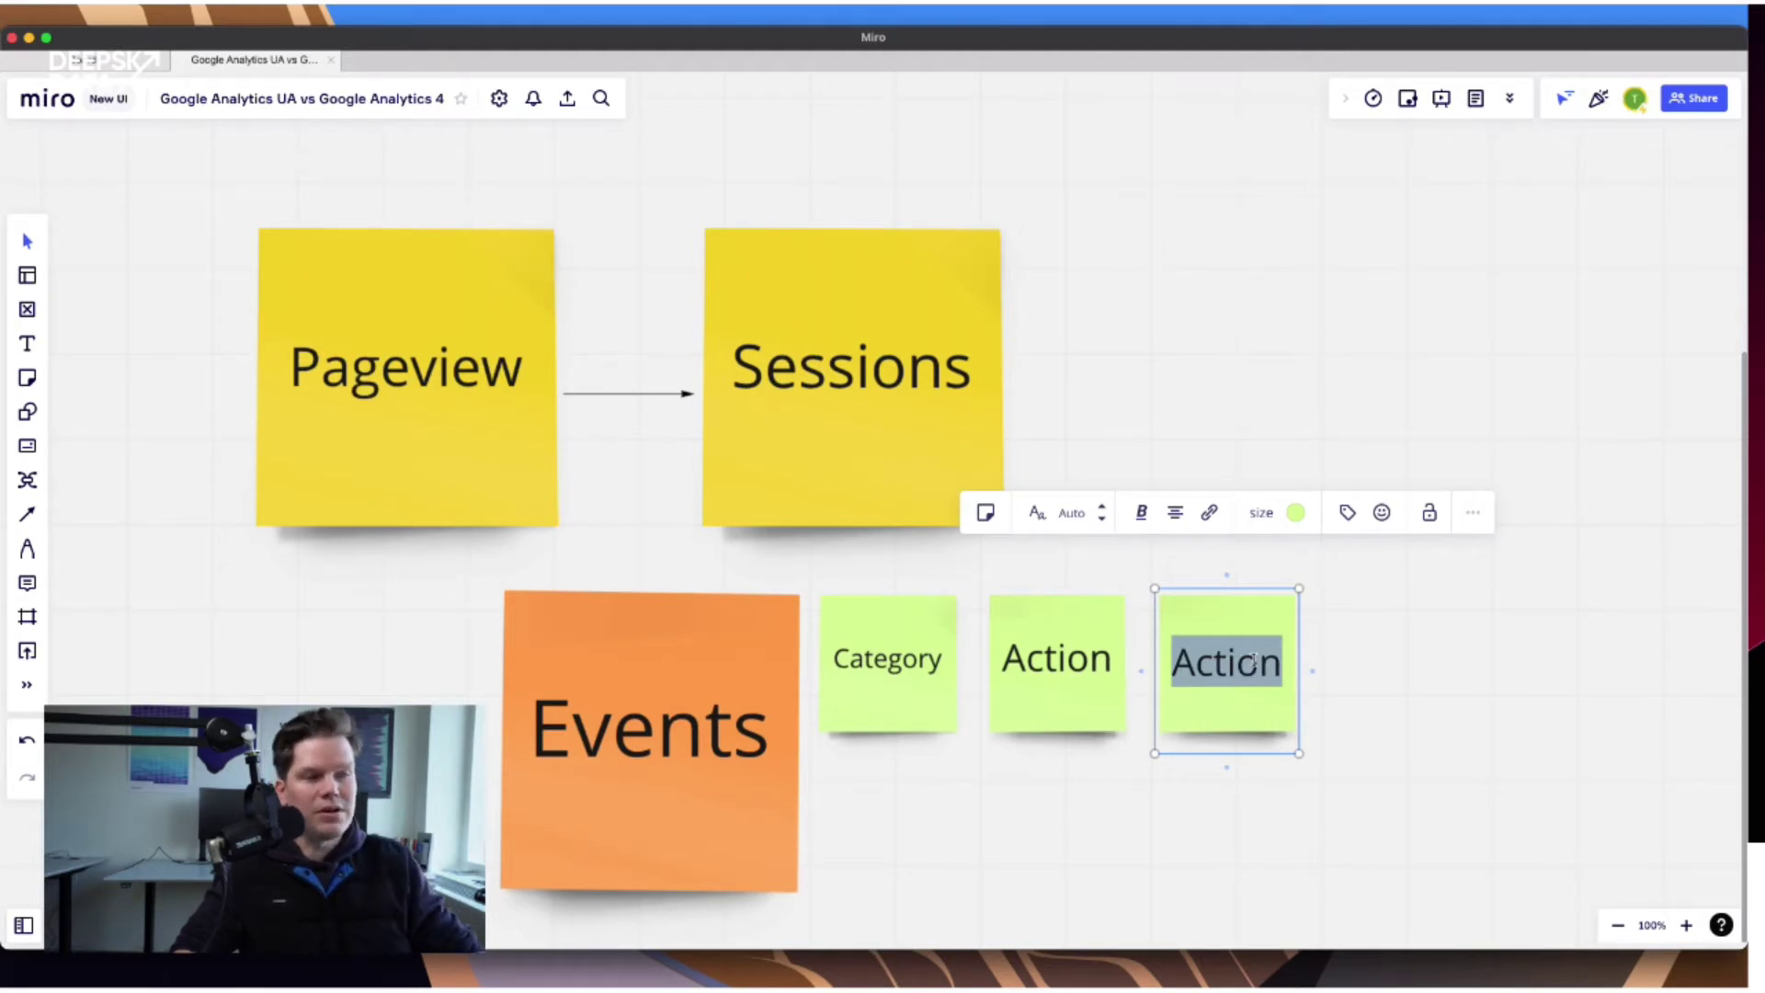
{"action": "type", "text": "Label"}
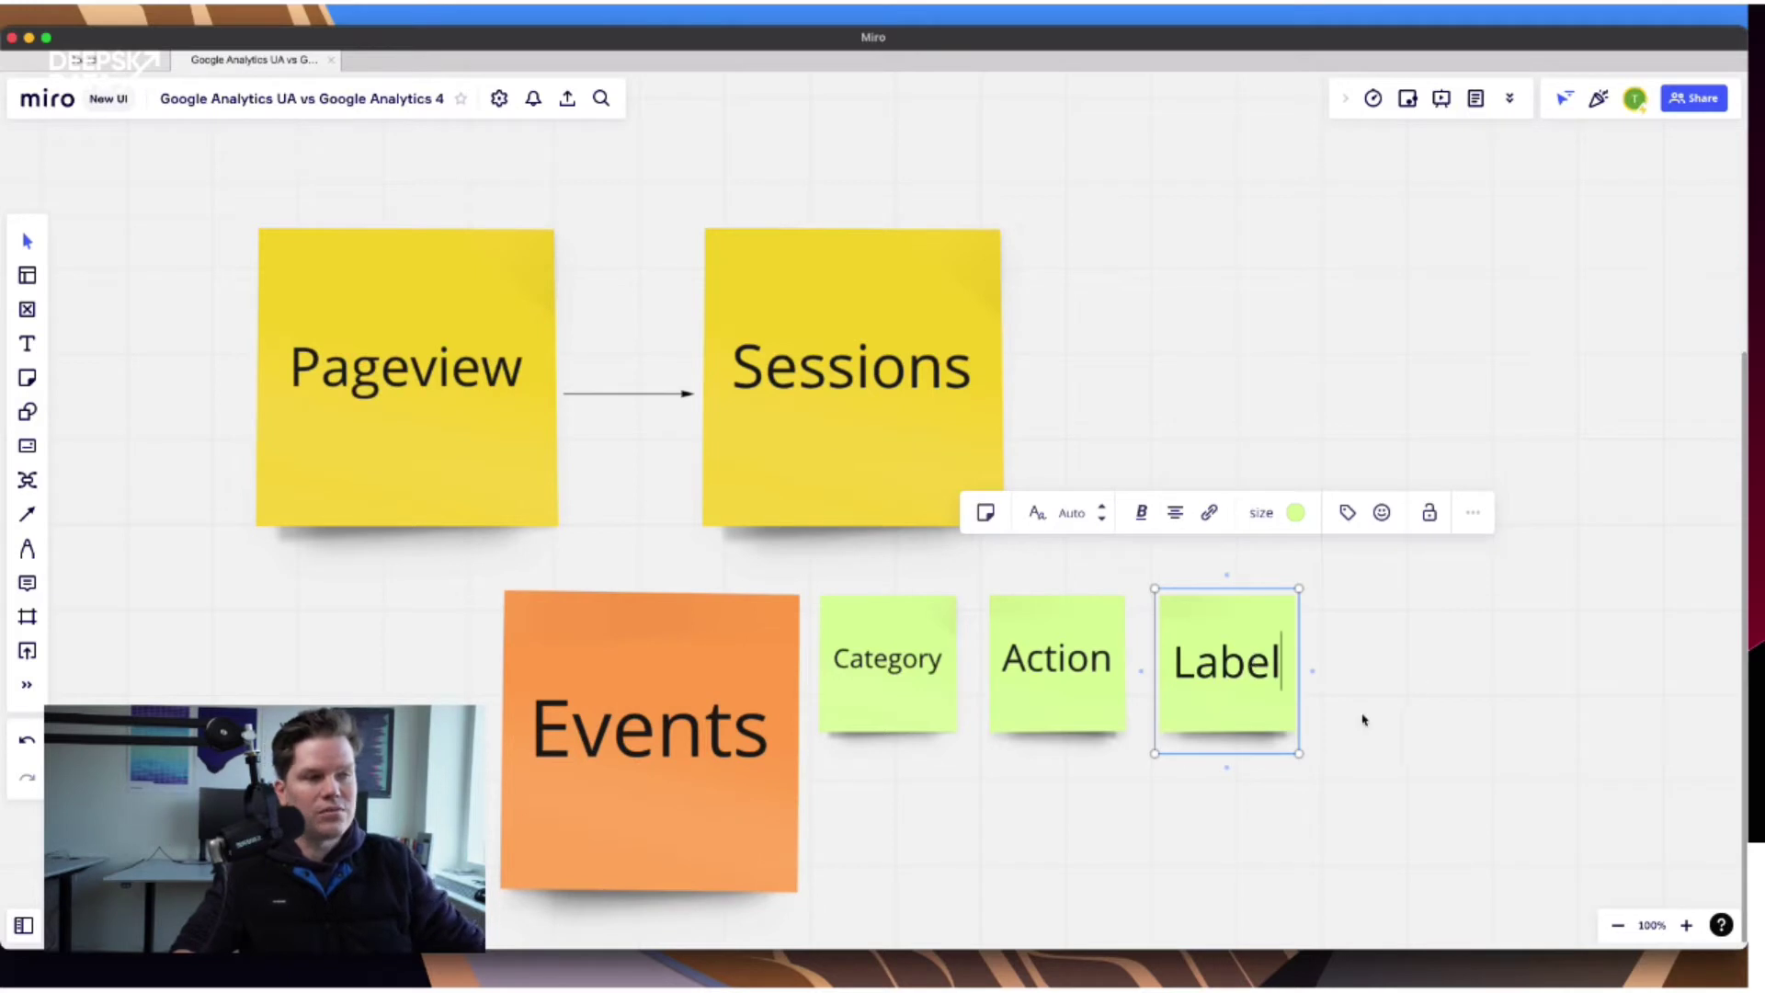
{"action": "left_click", "coordinate": [1409, 734]}
{"action": "left_click", "coordinate": [905, 663]}
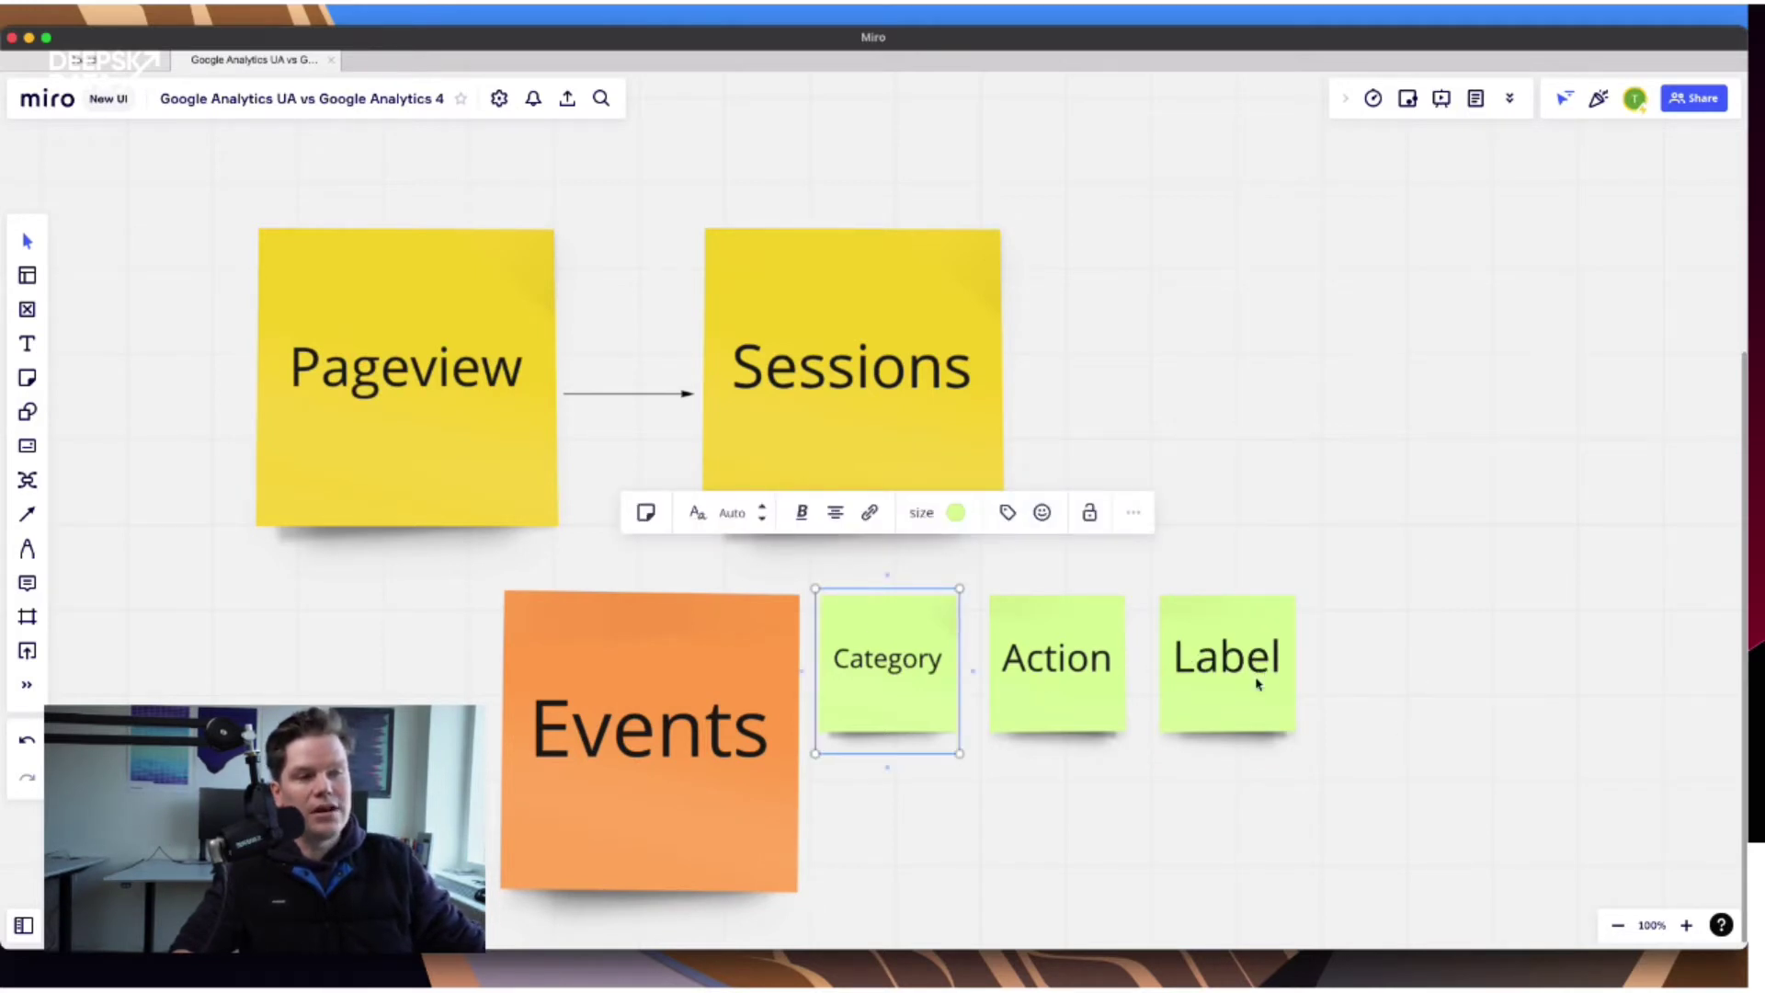
Check the Category, Action and Label notes, then pan the board up to free space below Events.
{"action": "left_click", "coordinate": [1200, 765]}
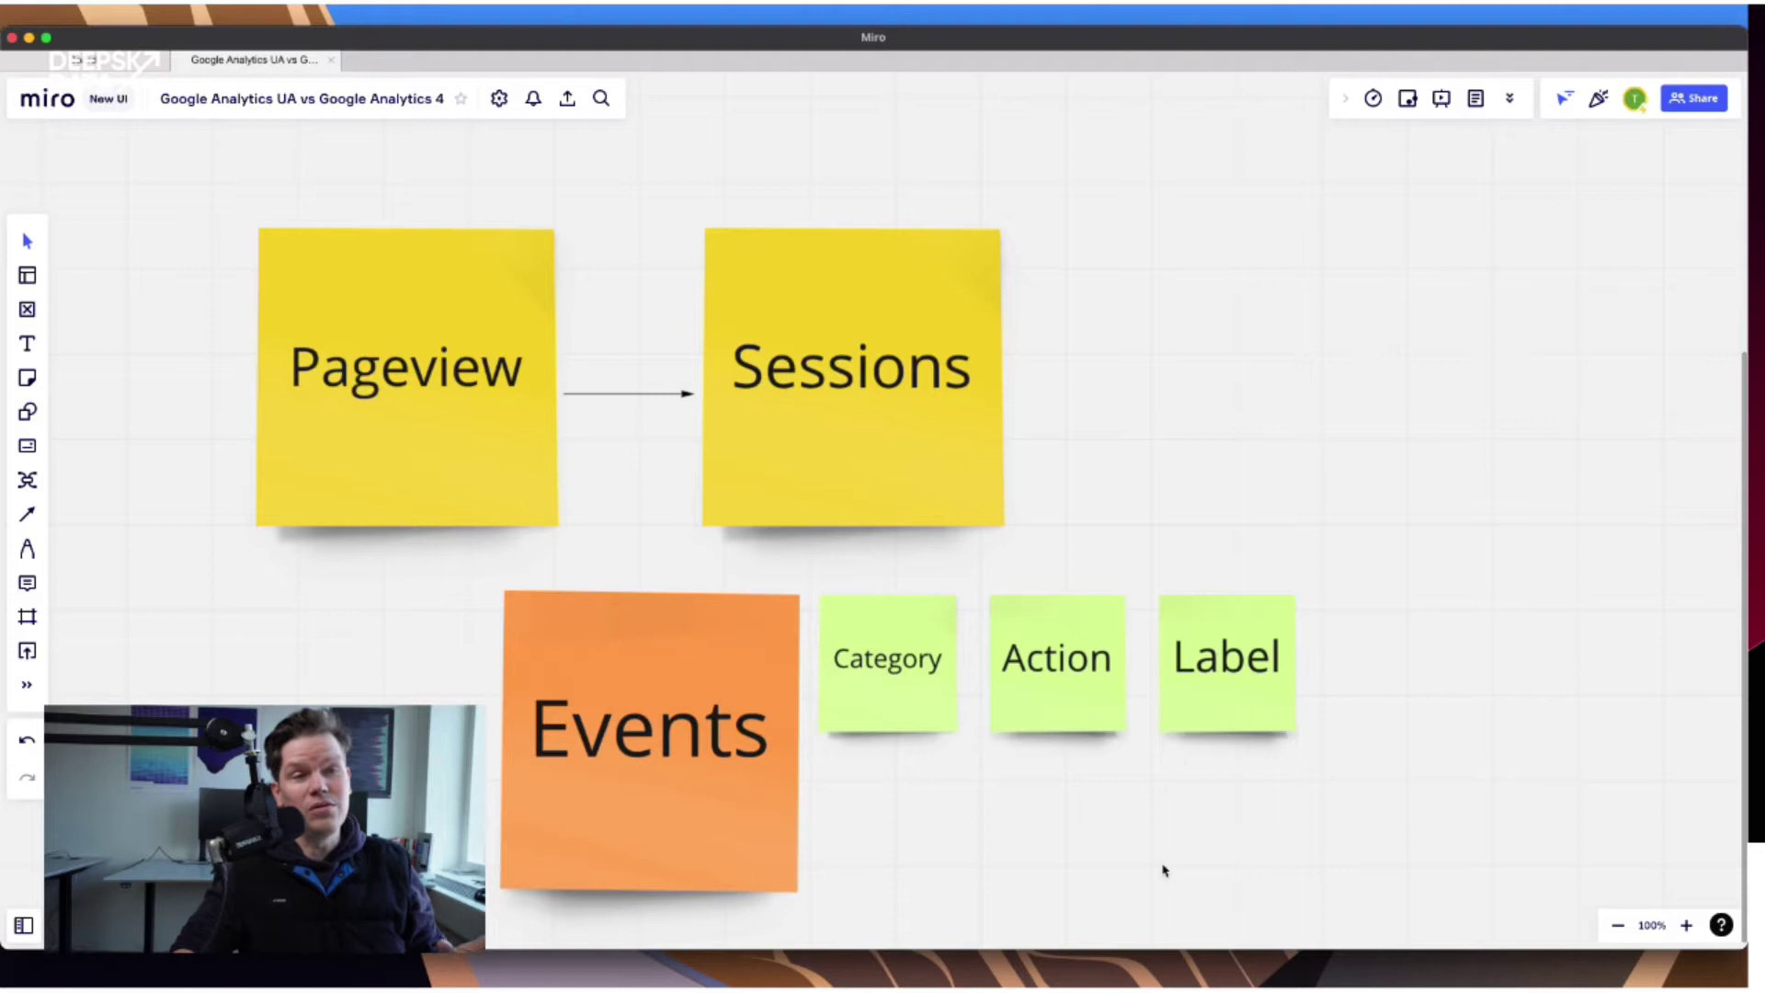
{"action": "left_click", "coordinate": [867, 686]}
{"action": "left_click", "coordinate": [1252, 695]}
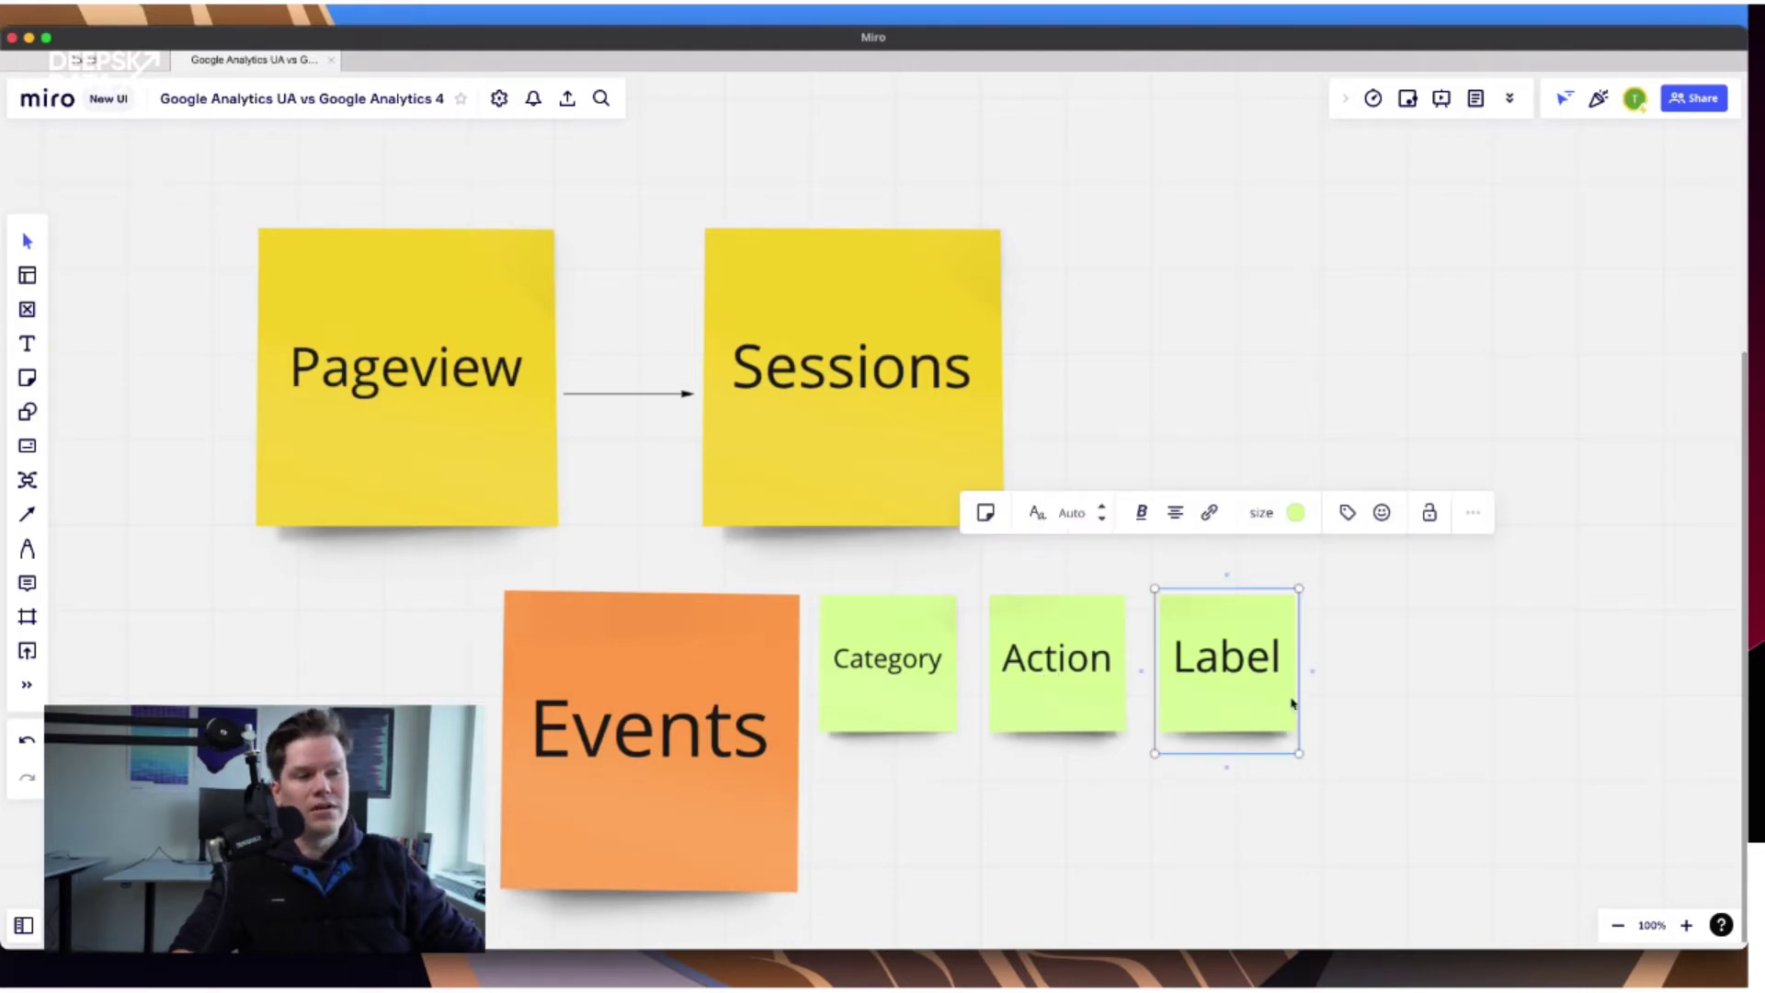
{"action": "left_click", "coordinate": [1364, 695]}
{"action": "left_click", "coordinate": [883, 639]}
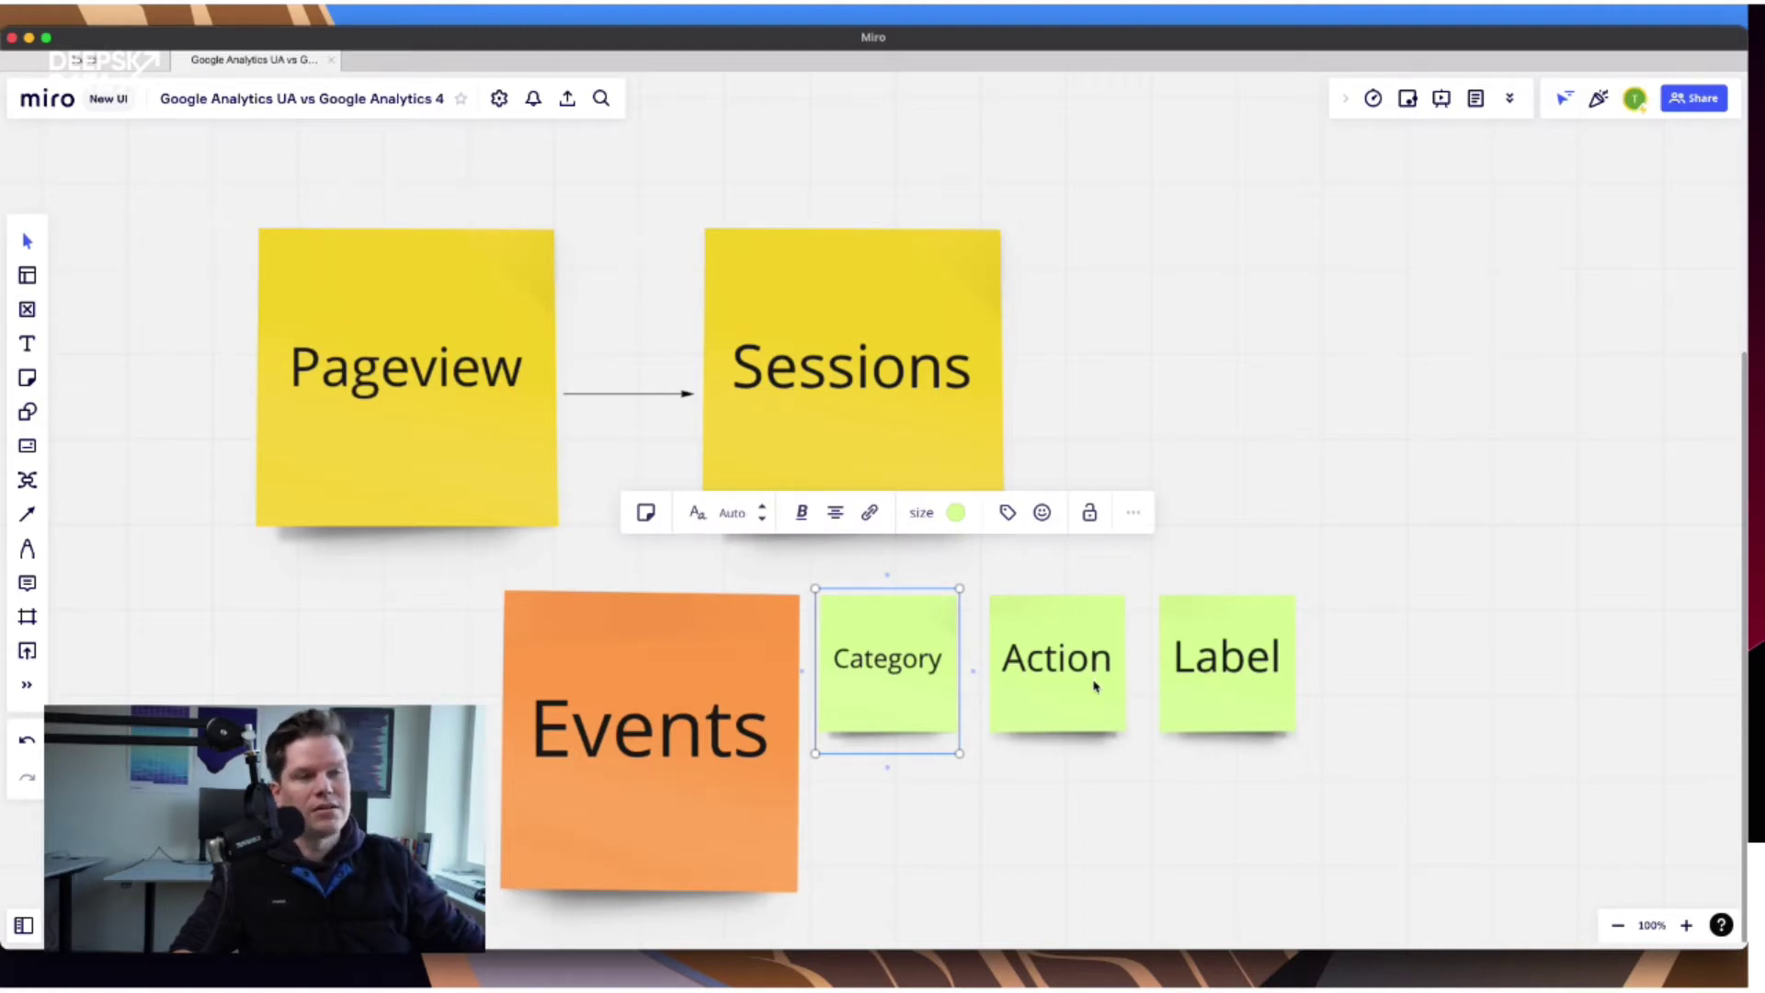
{"action": "left_click", "coordinate": [1095, 686]}
{"action": "left_click", "coordinate": [1212, 682]}
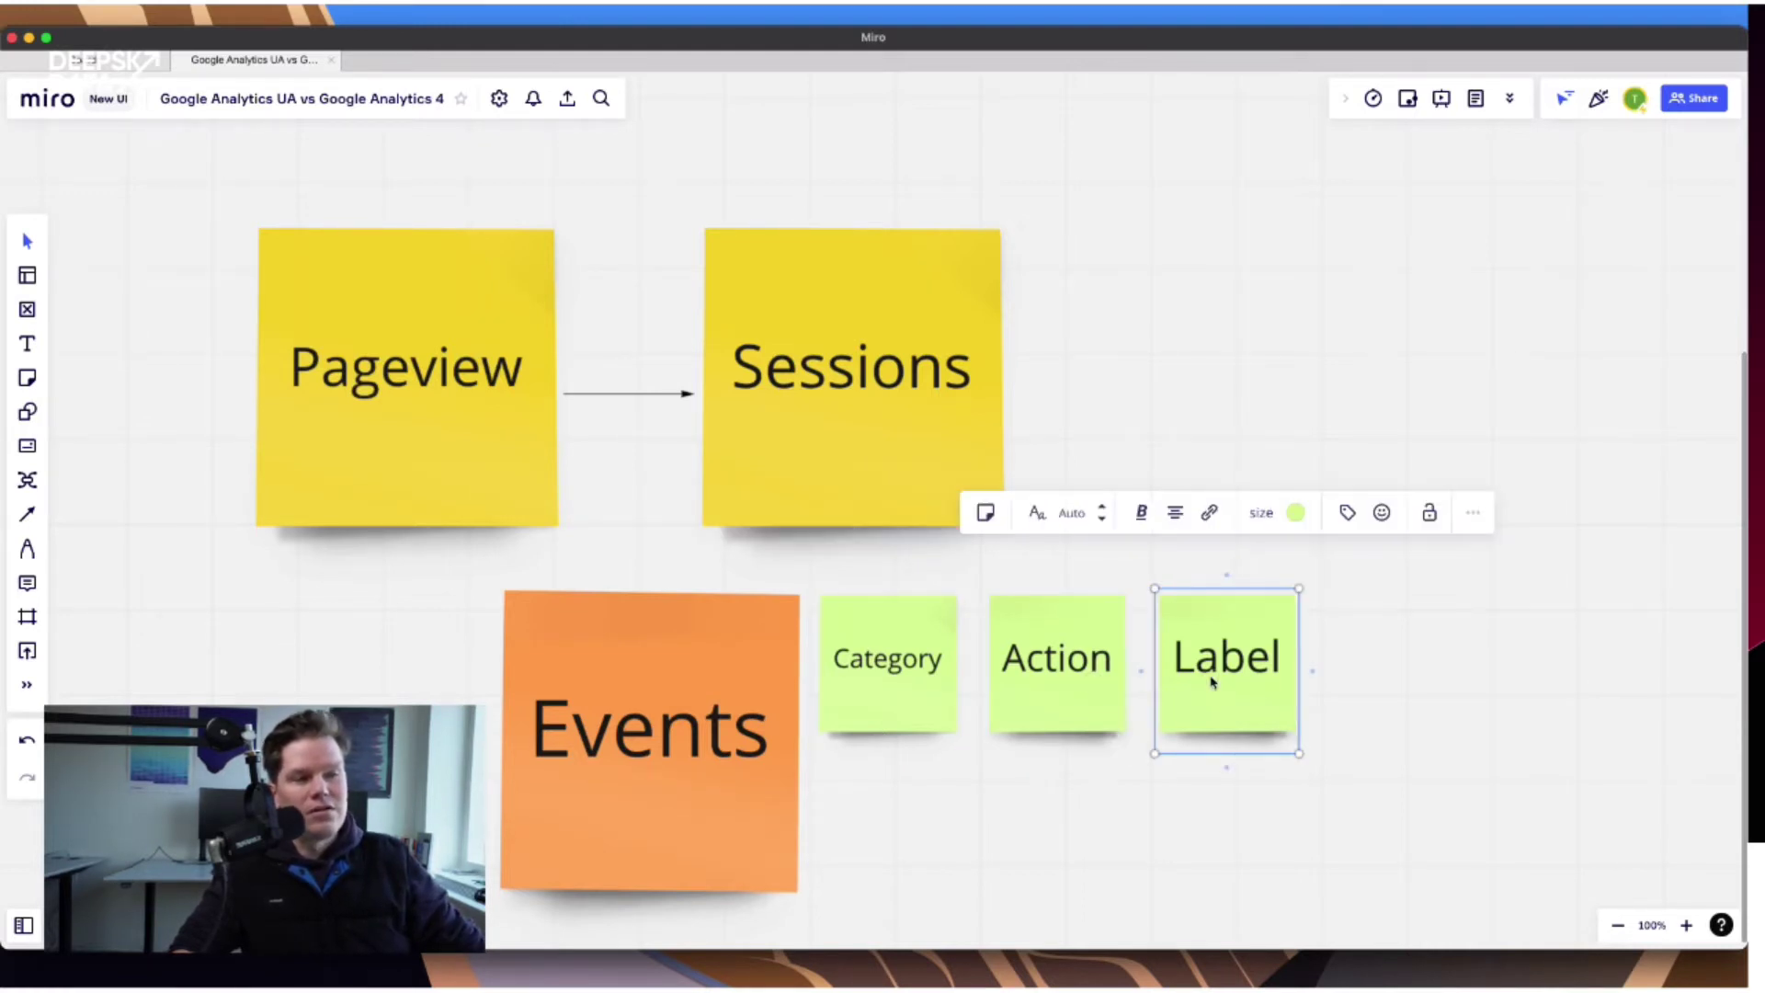
{"action": "left_click", "coordinate": [1070, 776]}
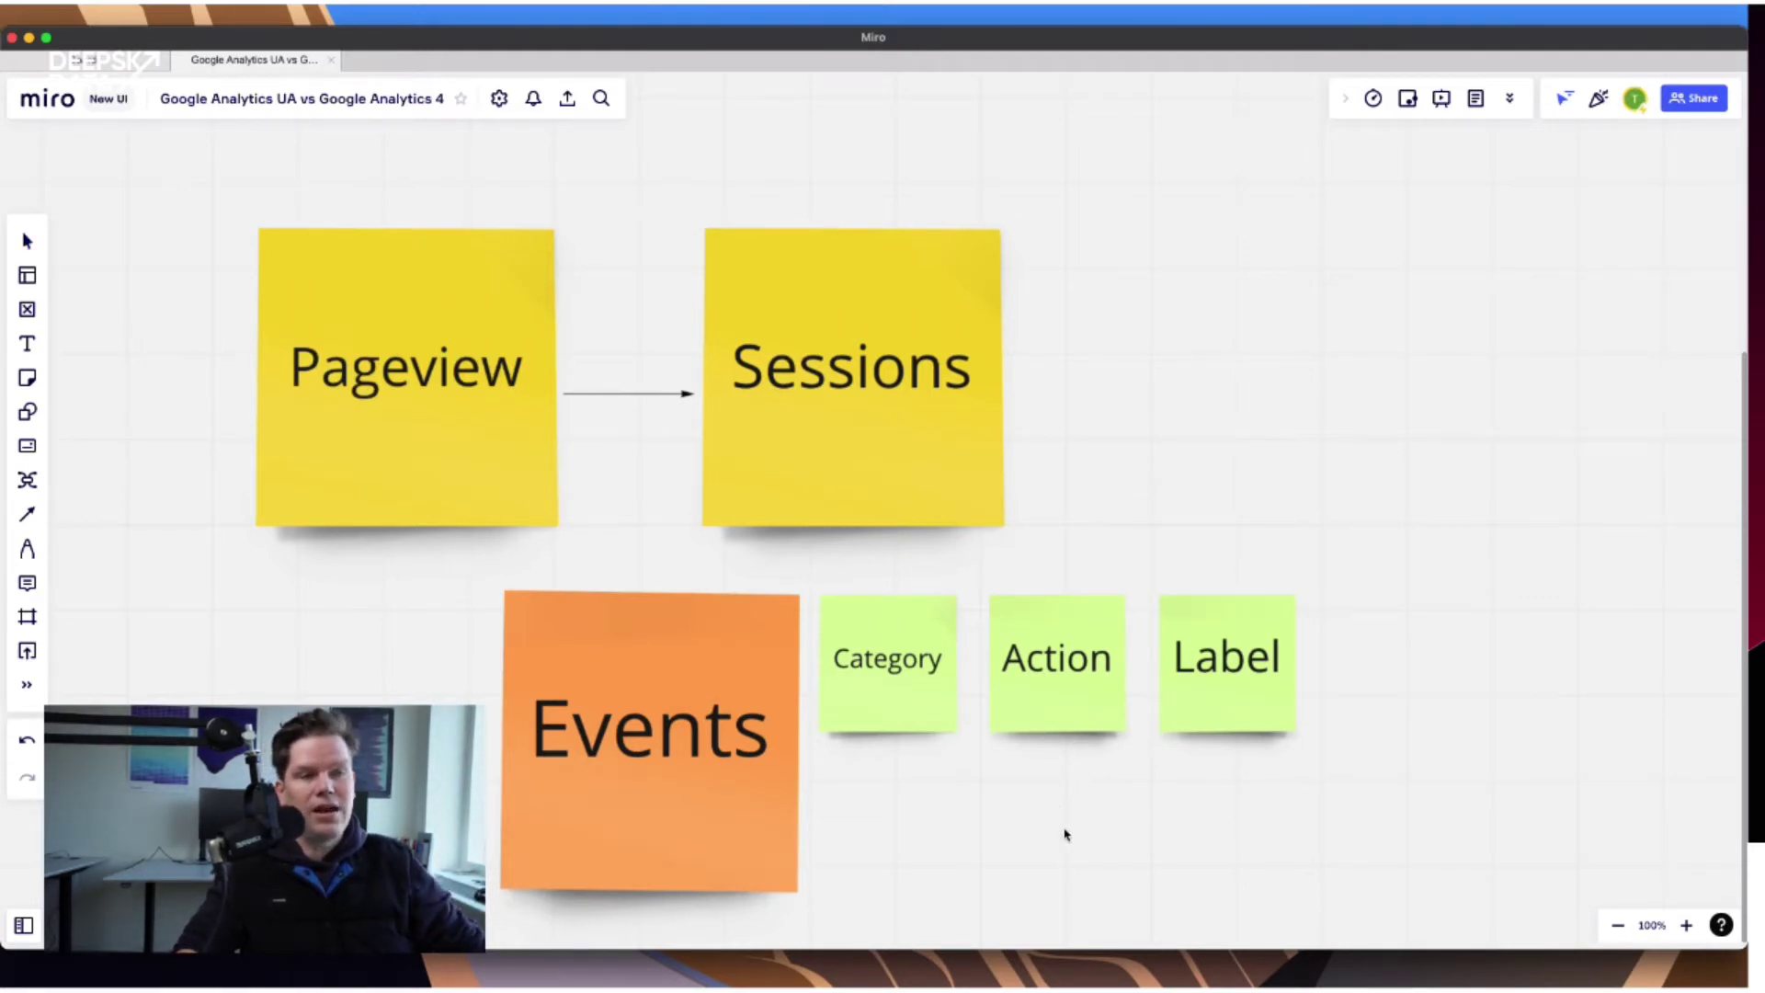
{"action": "left_click_drag", "start_coordinate": [1064, 831], "coordinate": [1023, 568]}
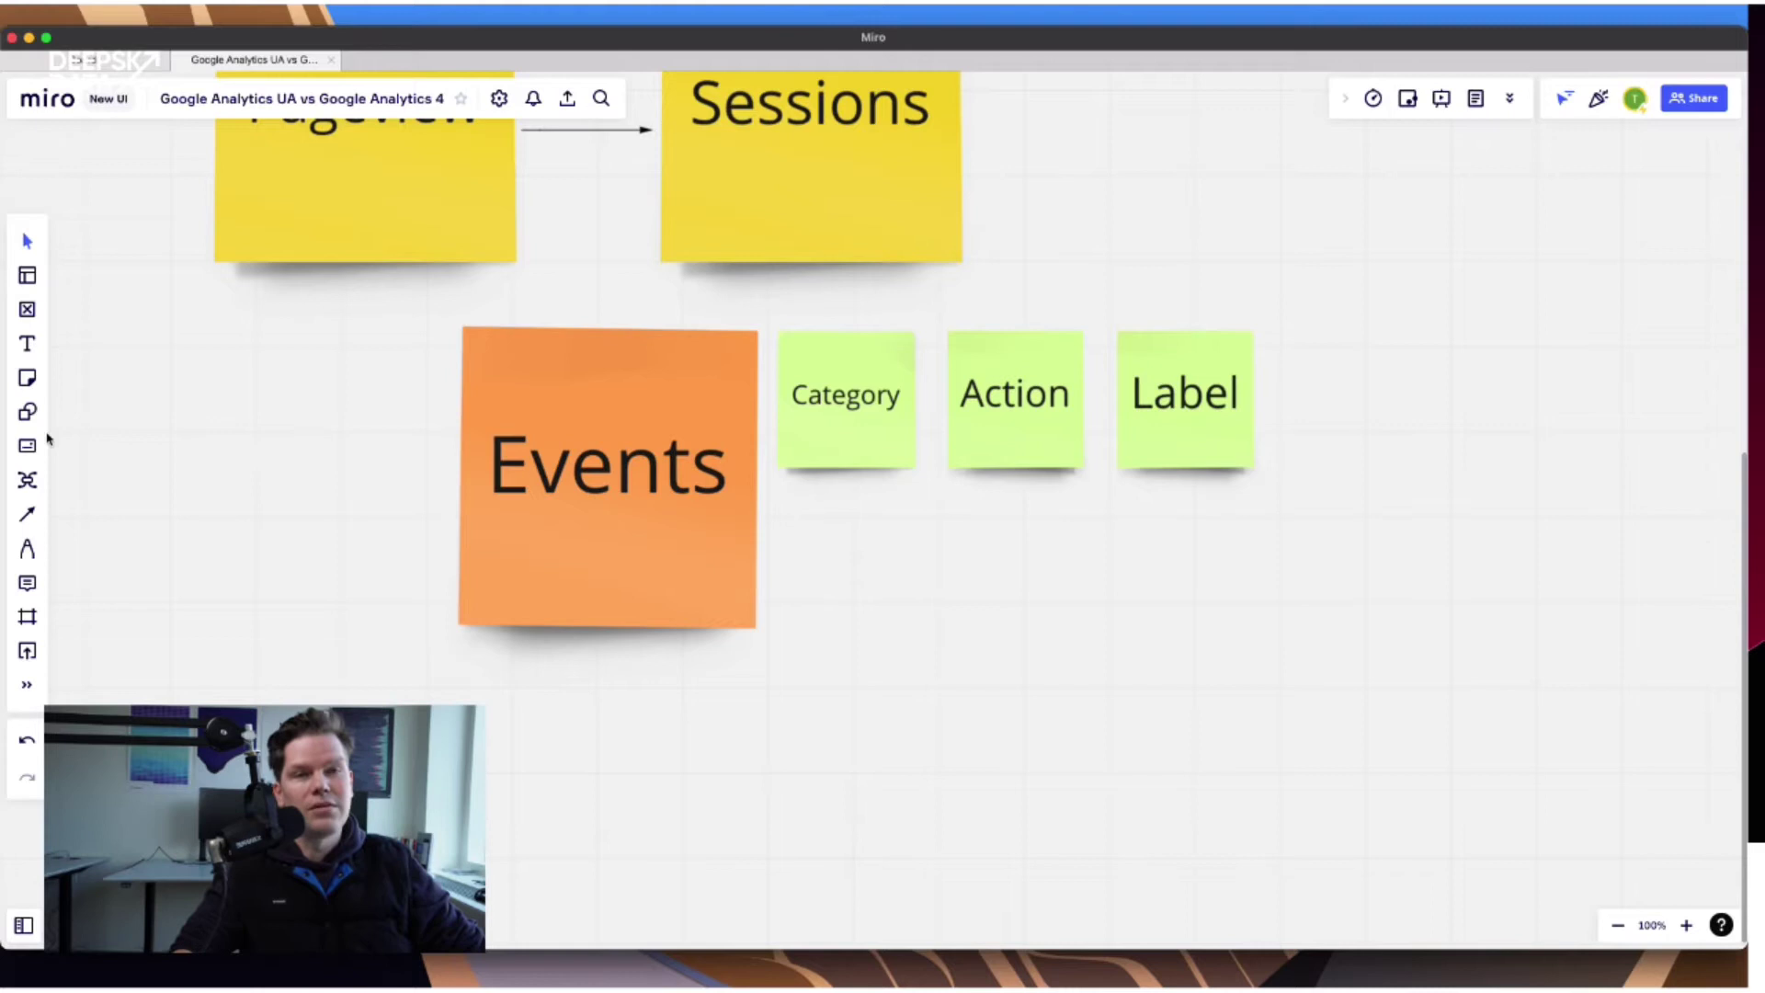
{"action": "left_click", "coordinate": [25, 344]}
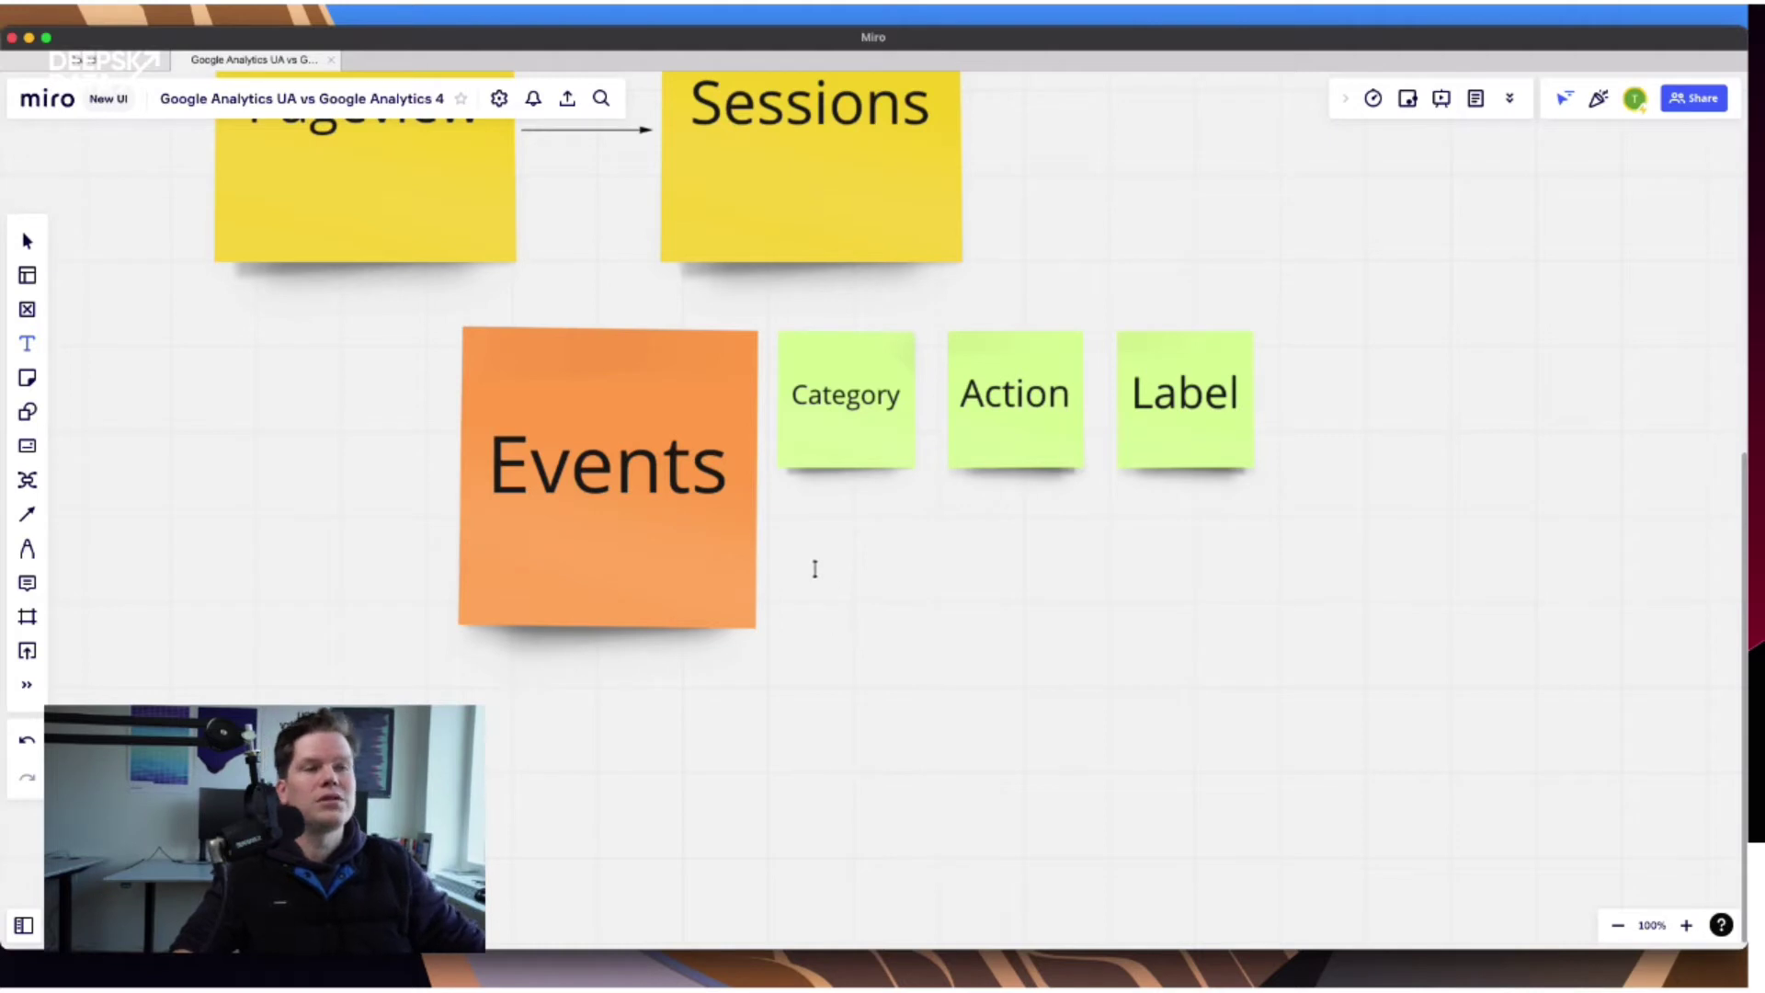
Add 'Newsletter' text under the Category note at font size 36 with a narrowed box.
{"action": "left_click", "coordinate": [790, 538]}
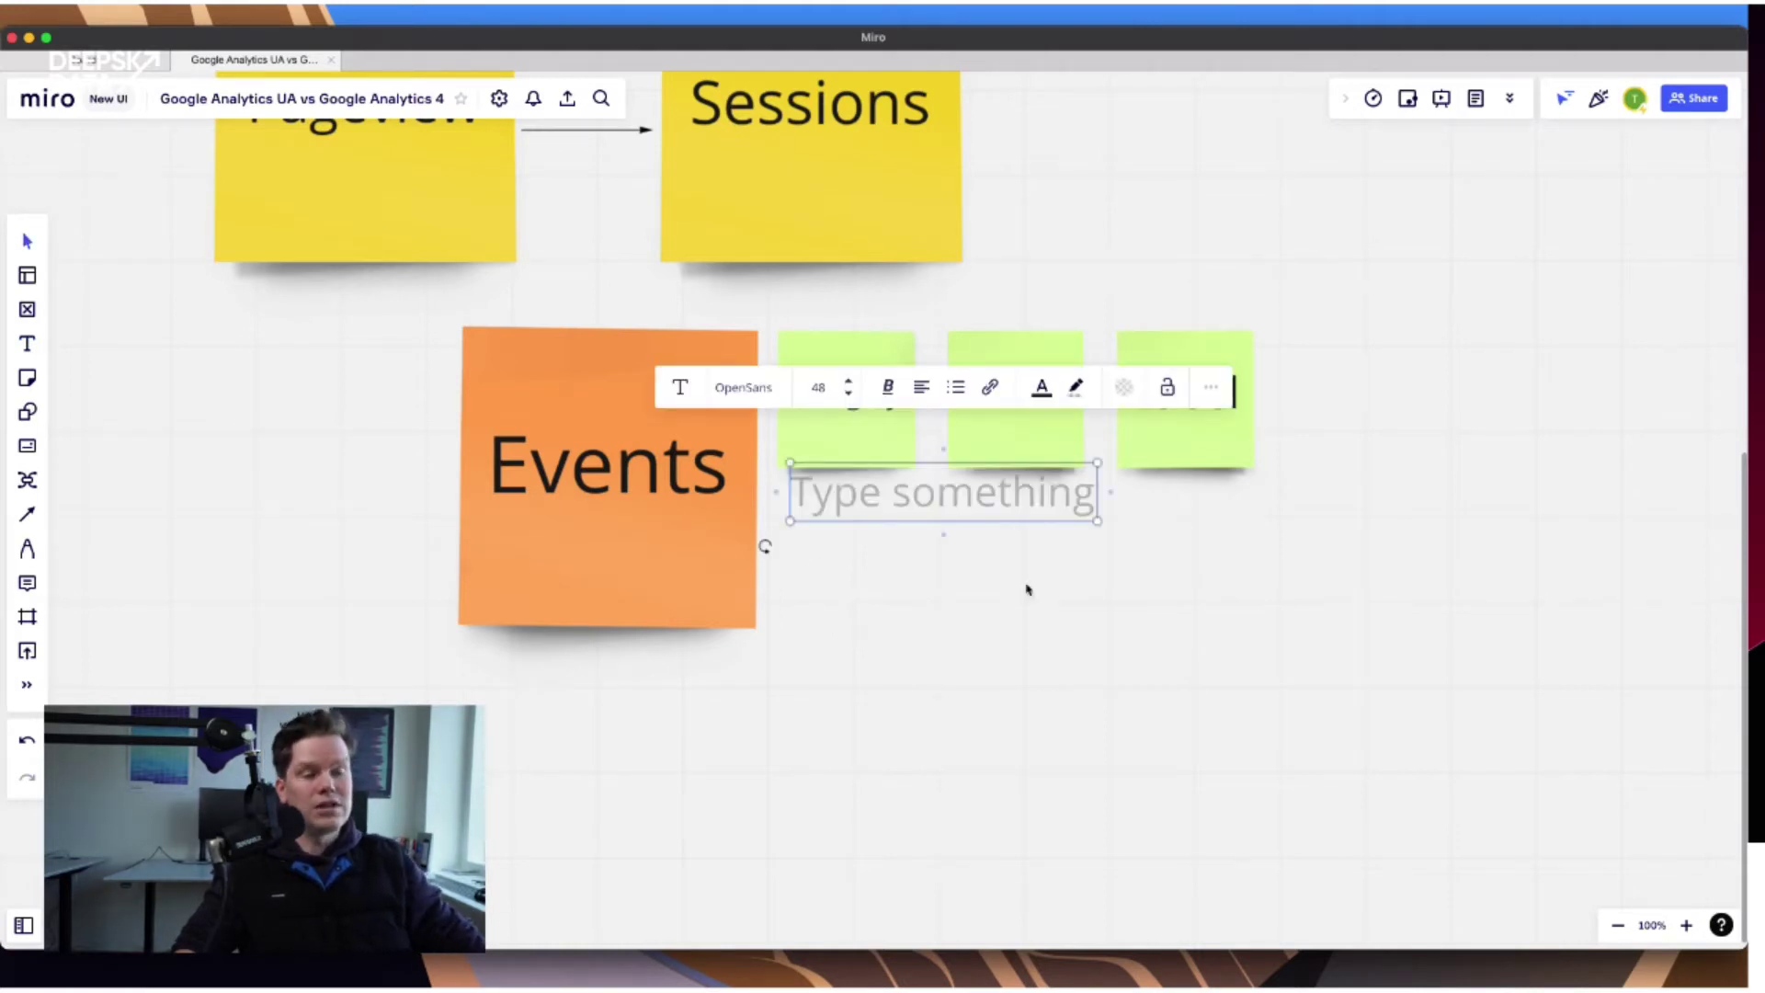
{"action": "type", "text": "Newsletter"}
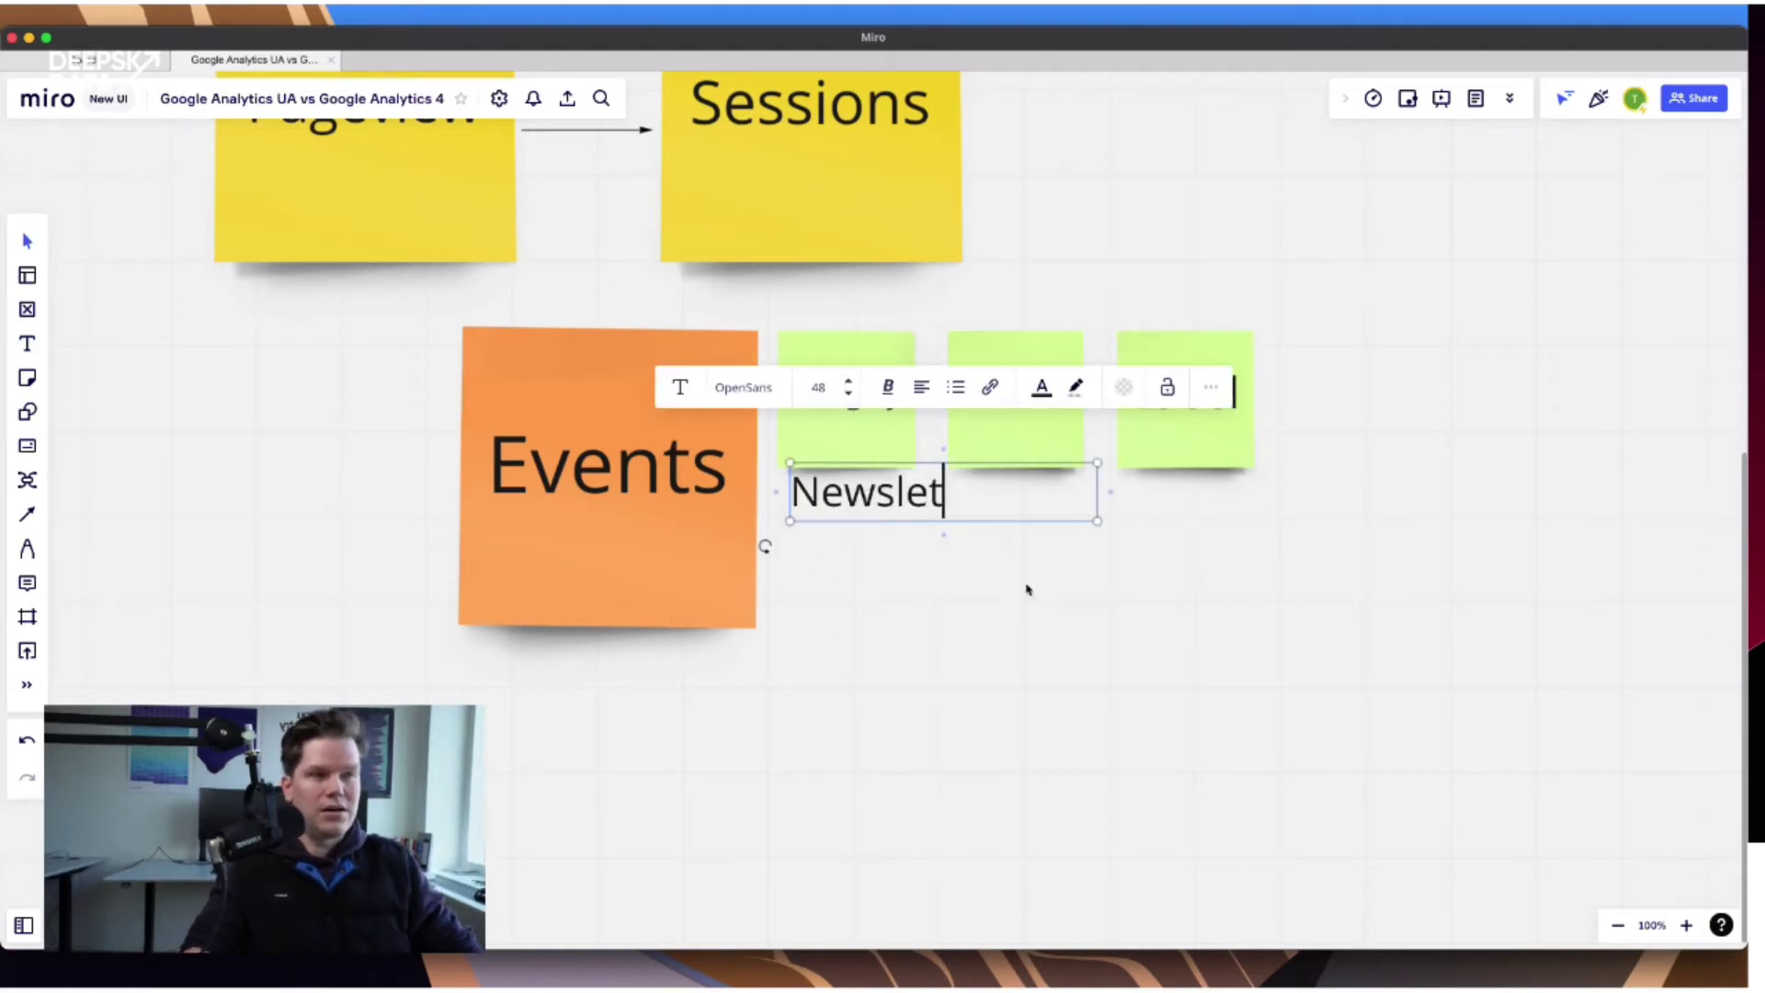
{"action": "left_click", "coordinate": [1108, 661]}
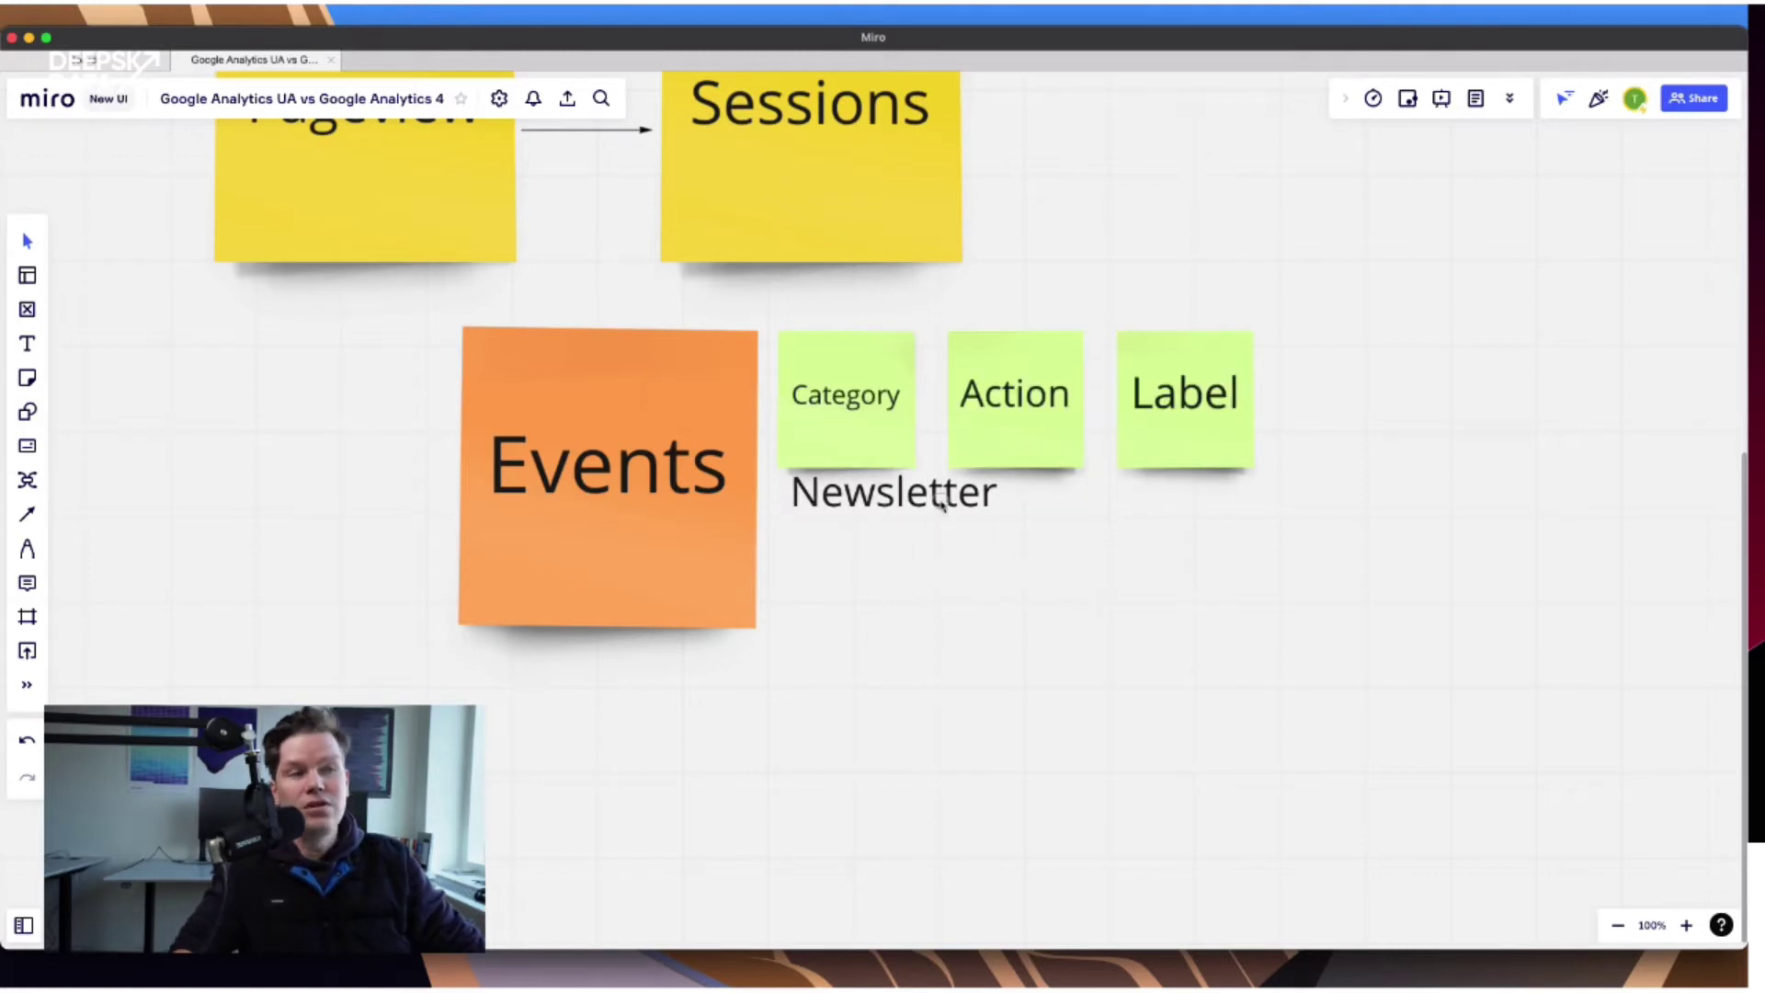
{"action": "left_click_drag", "start_coordinate": [938, 493], "coordinate": [937, 543]}
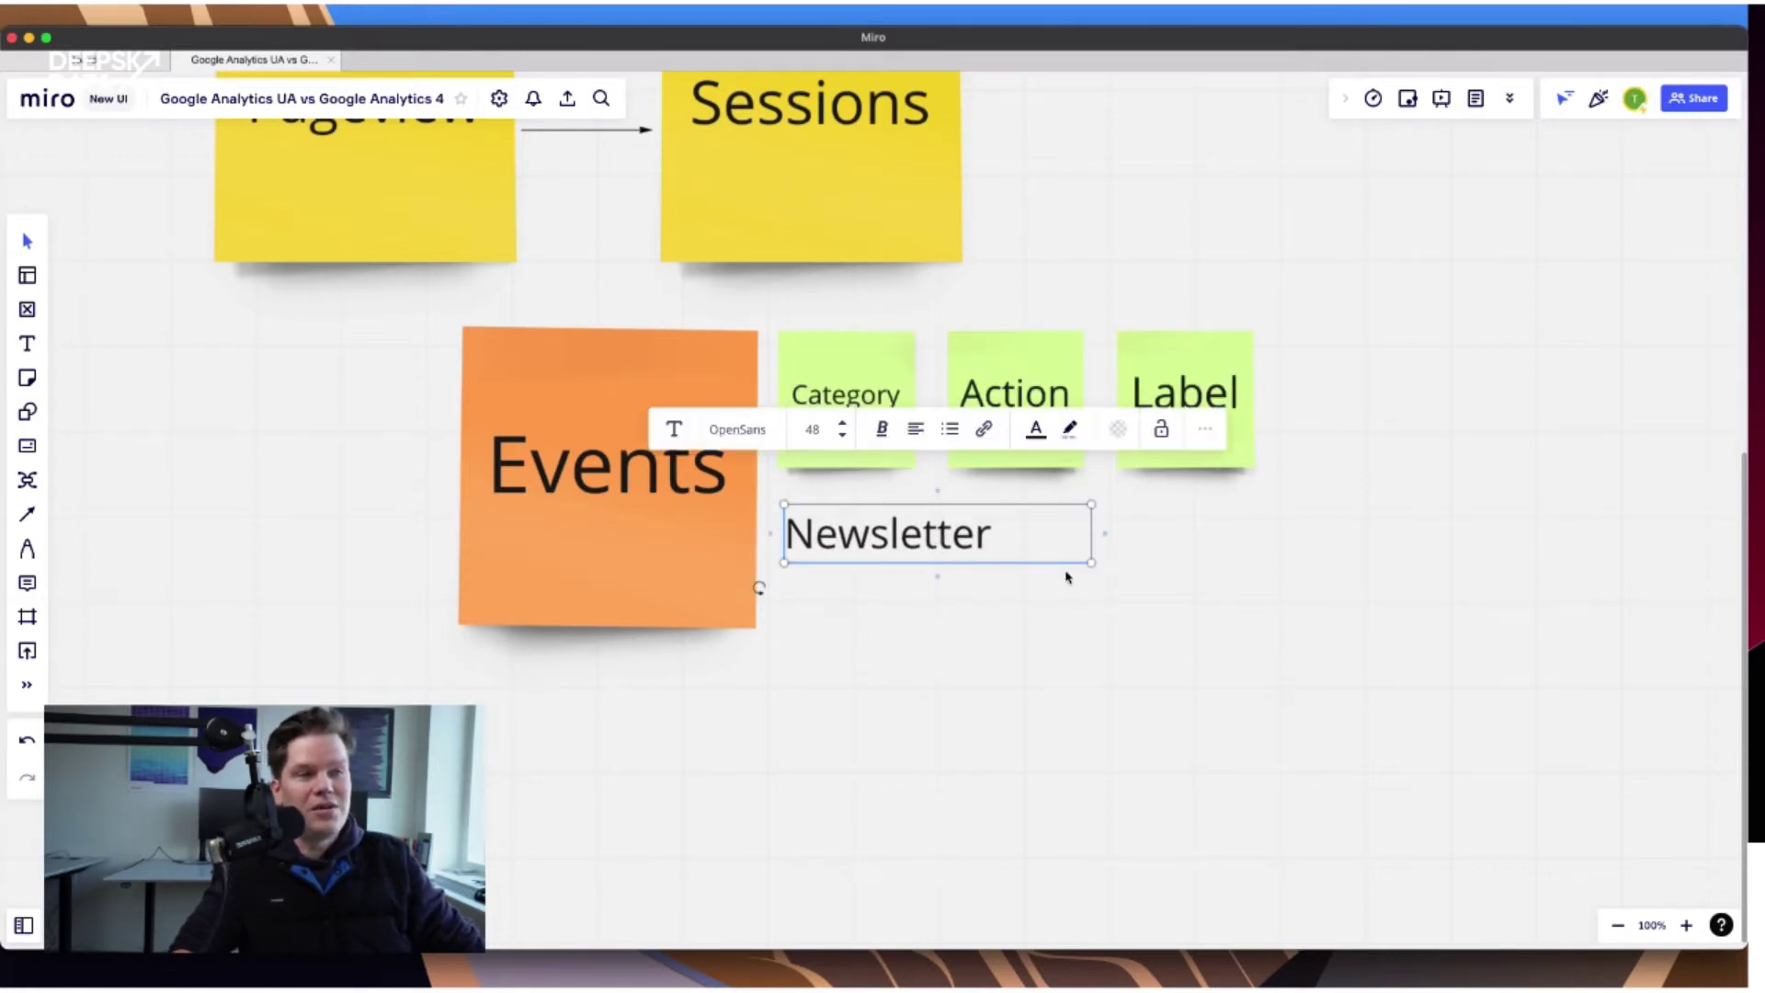
{"action": "left_click", "coordinate": [841, 435]}
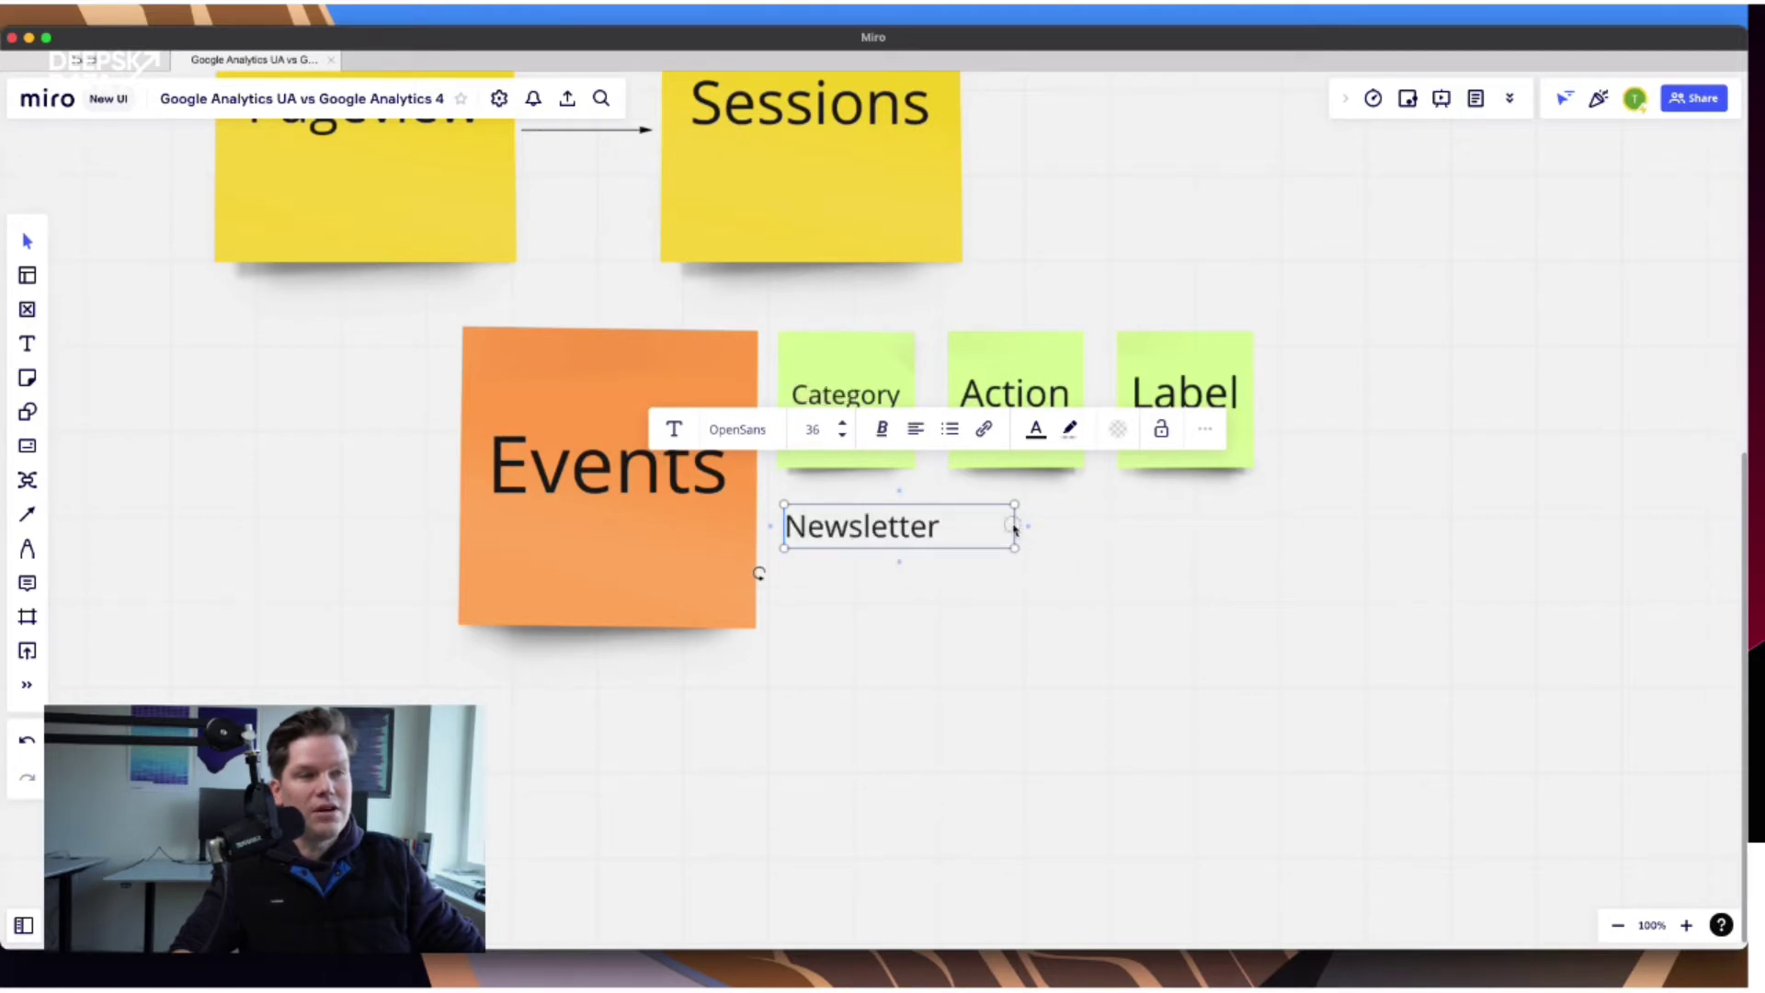
{"action": "left_click_drag", "start_coordinate": [1015, 528], "coordinate": [953, 526]}
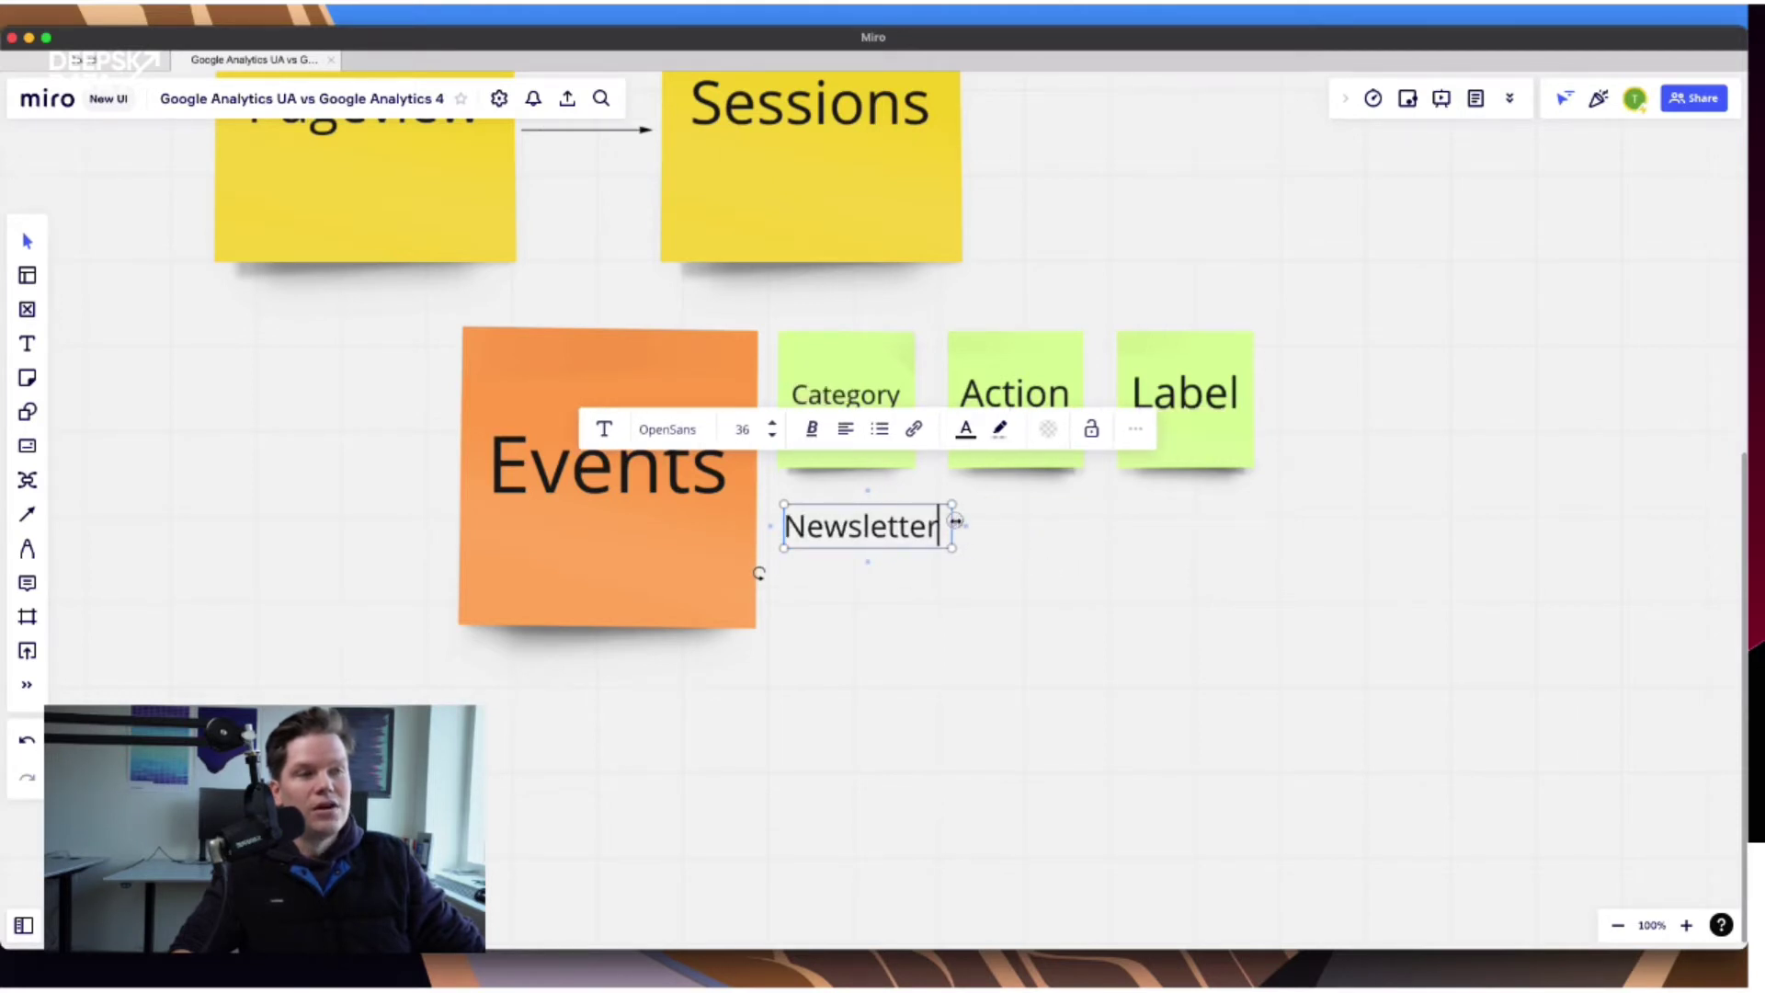
{"action": "left_click", "coordinate": [1051, 562]}
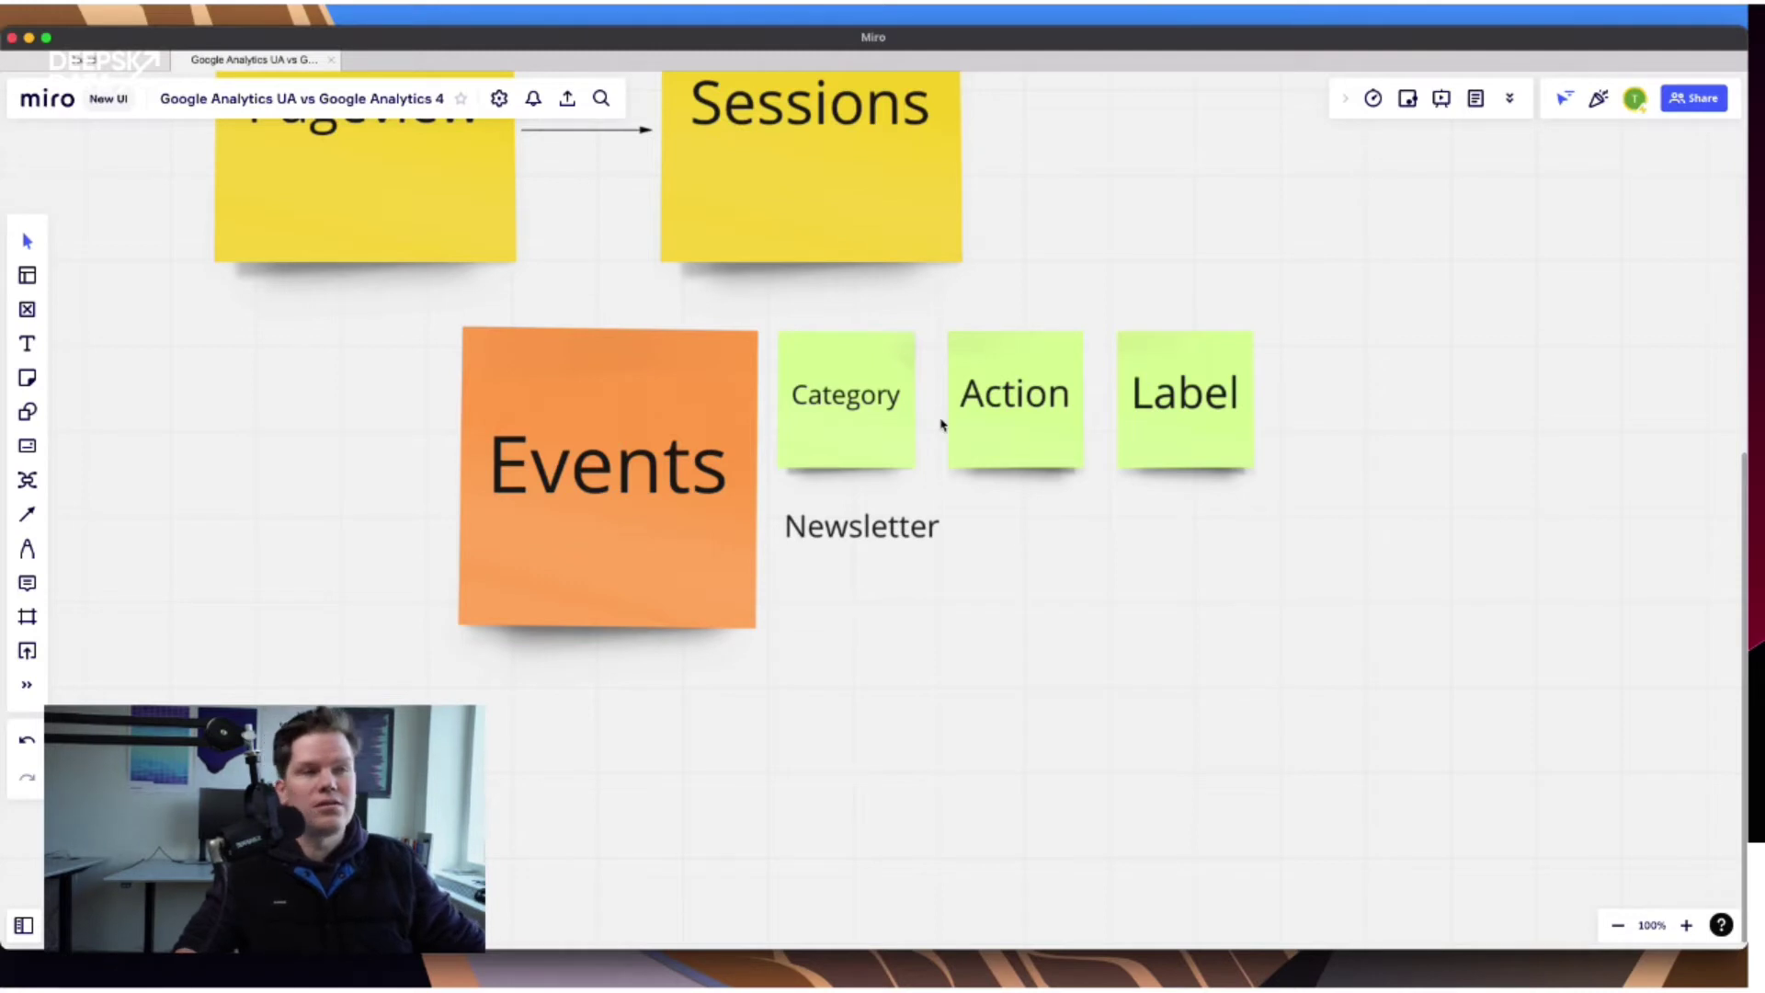
Duplicate the Newsletter text, try renaming it 'Signups', then delete that copy.
{"action": "left_click", "coordinate": [868, 526]}
{"action": "key", "text": "ctrl+d"}
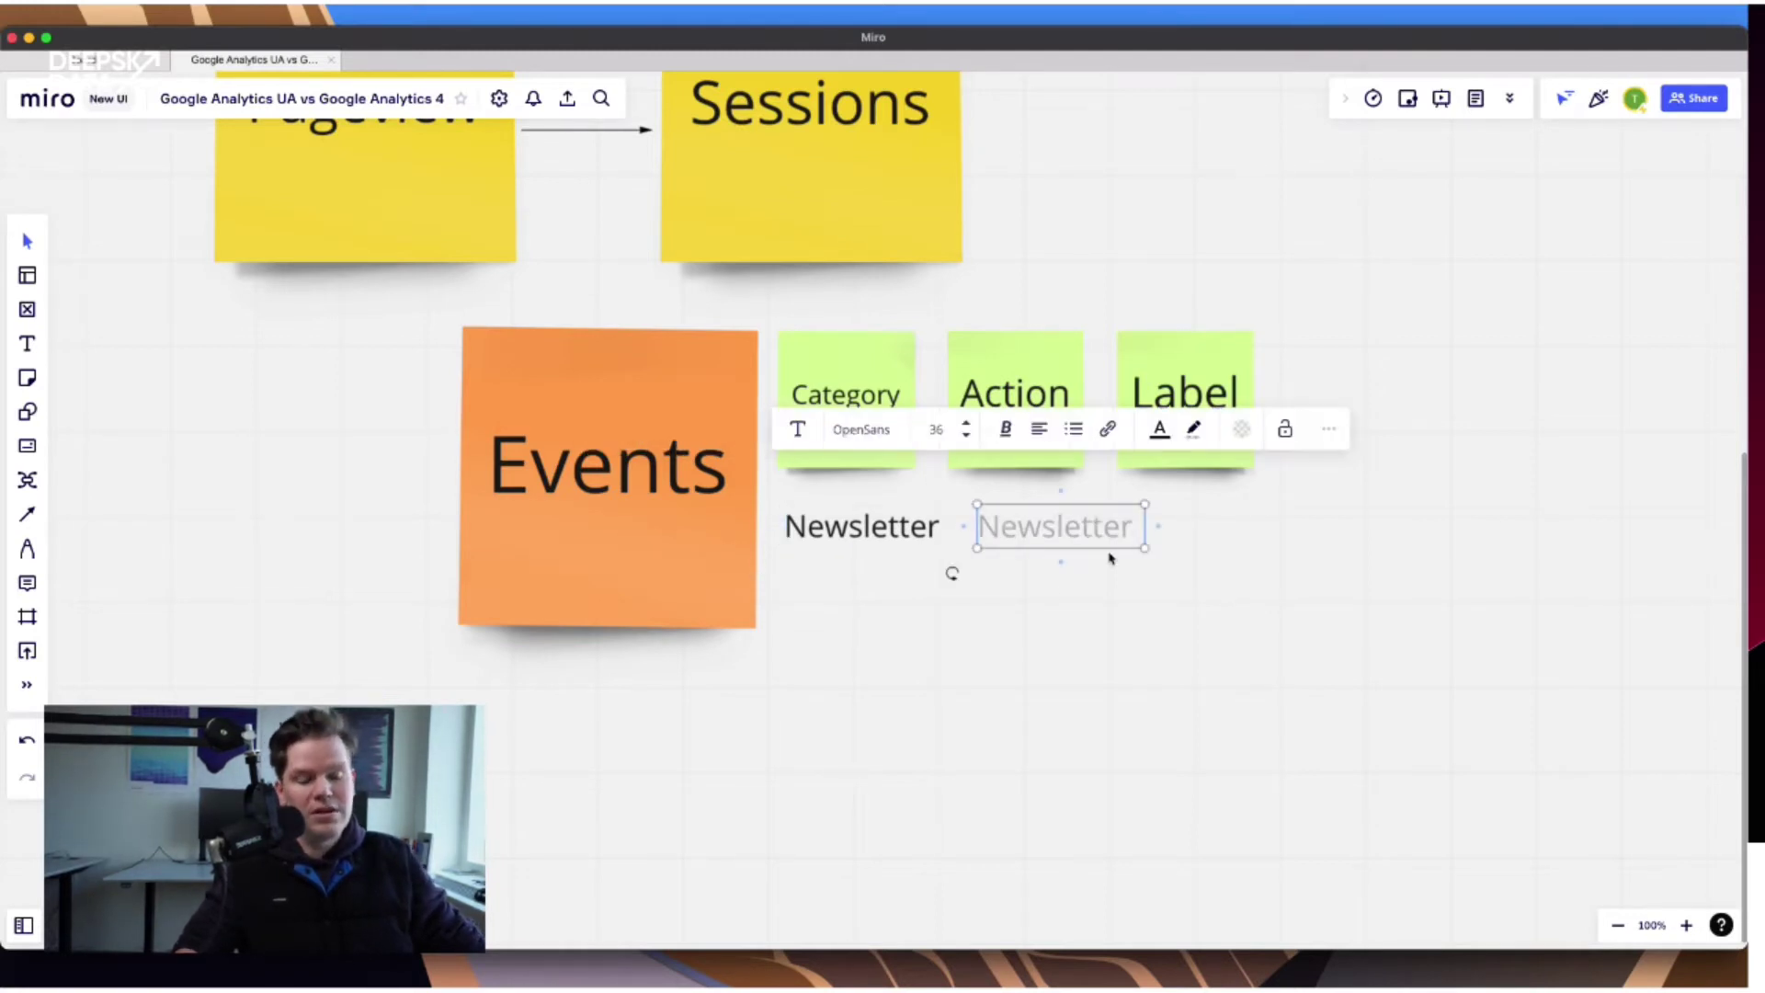
{"action": "left_click_drag", "start_coordinate": [1071, 550], "coordinate": [884, 576]}
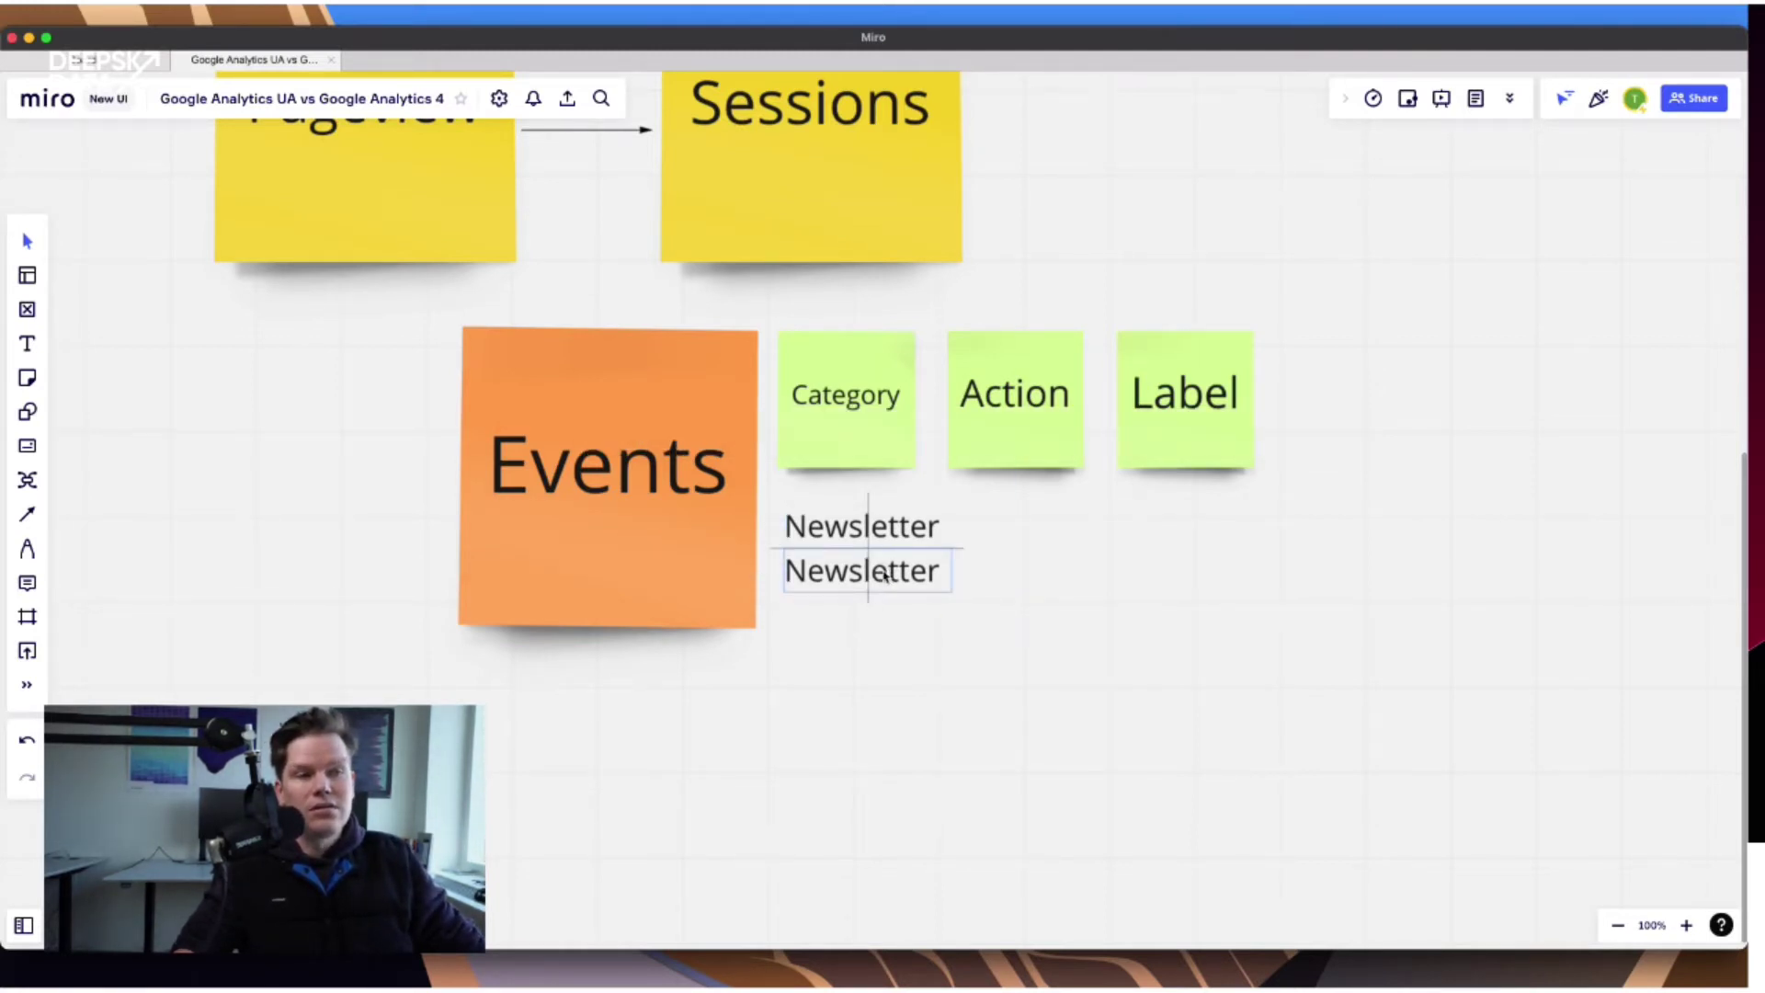
{"action": "double_click", "coordinate": [882, 571]}
{"action": "type", "text": "Signups"}
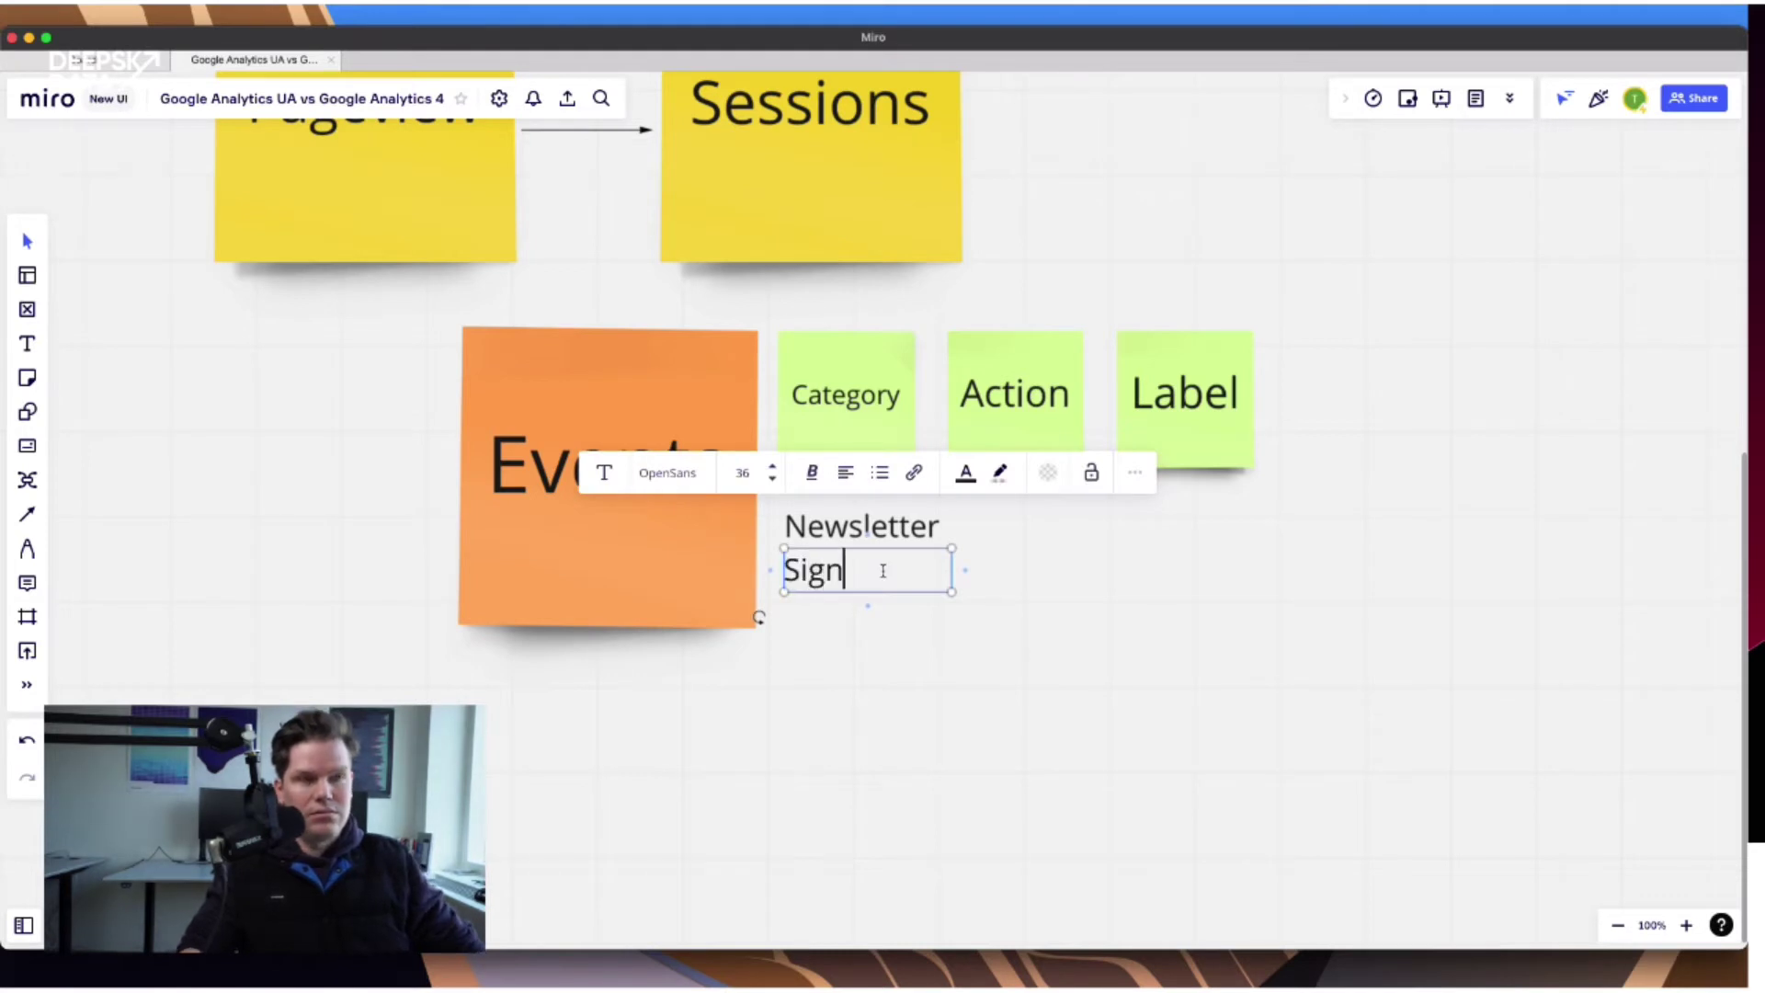
{"action": "left_click", "coordinate": [1111, 605]}
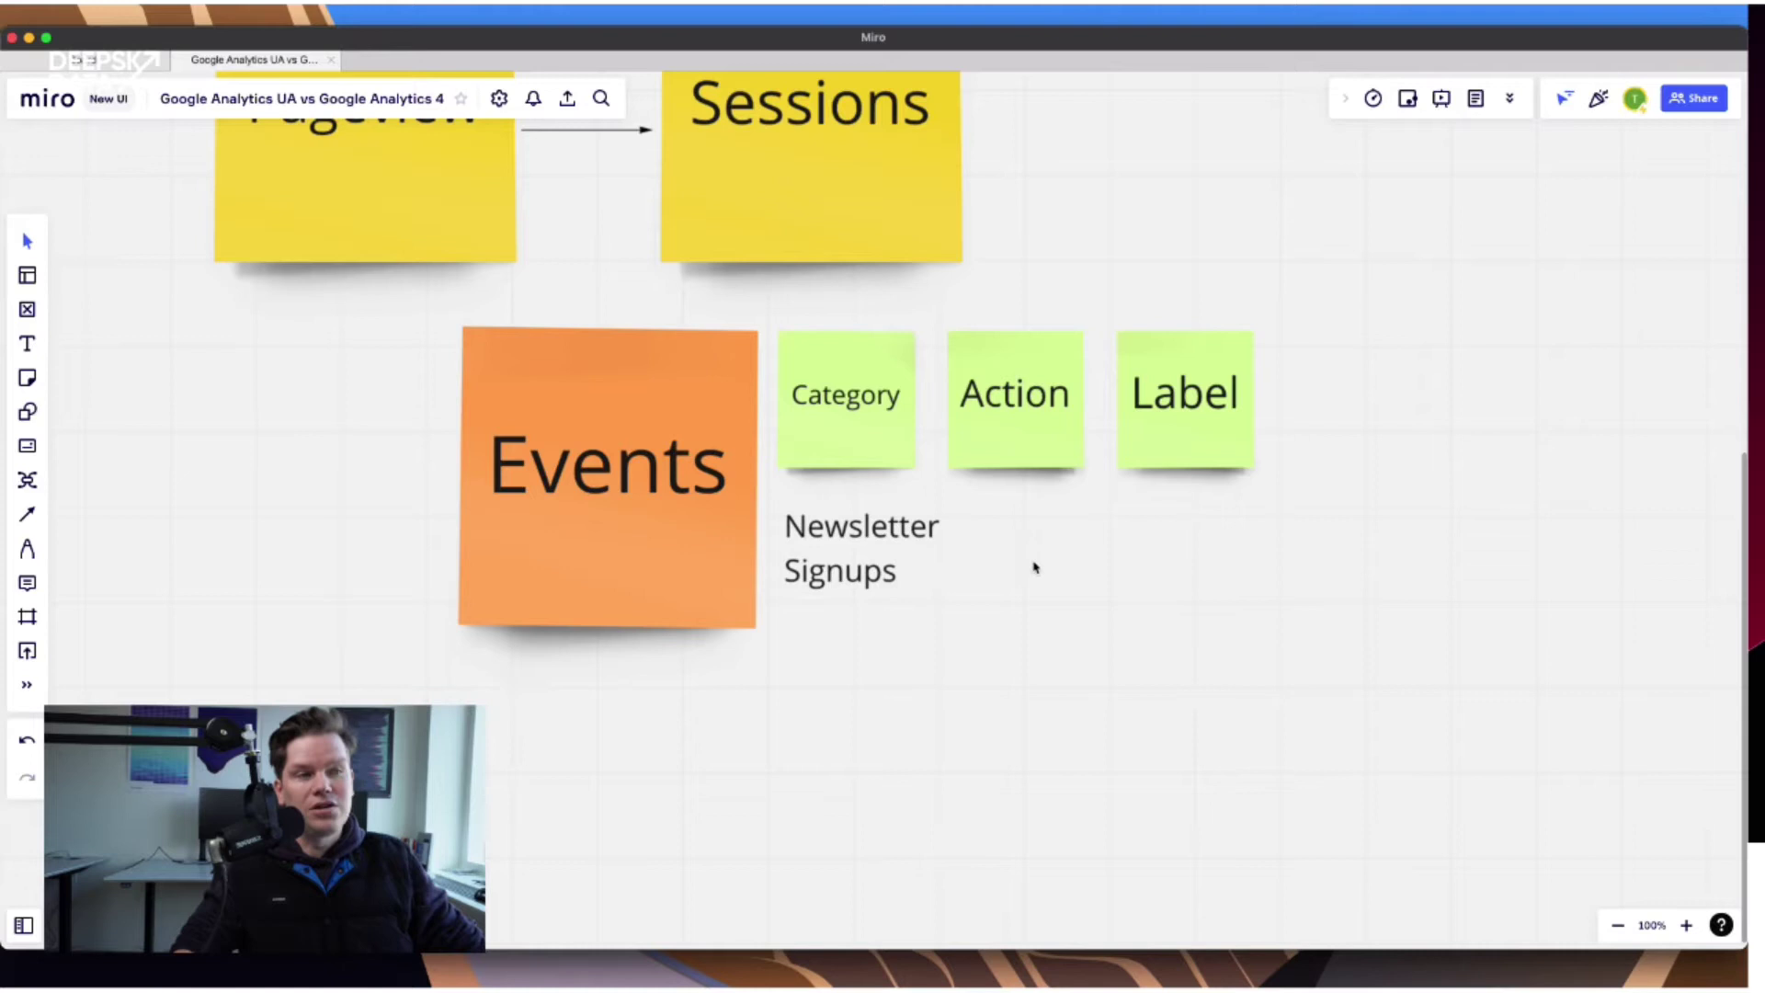
{"action": "left_click", "coordinate": [920, 574]}
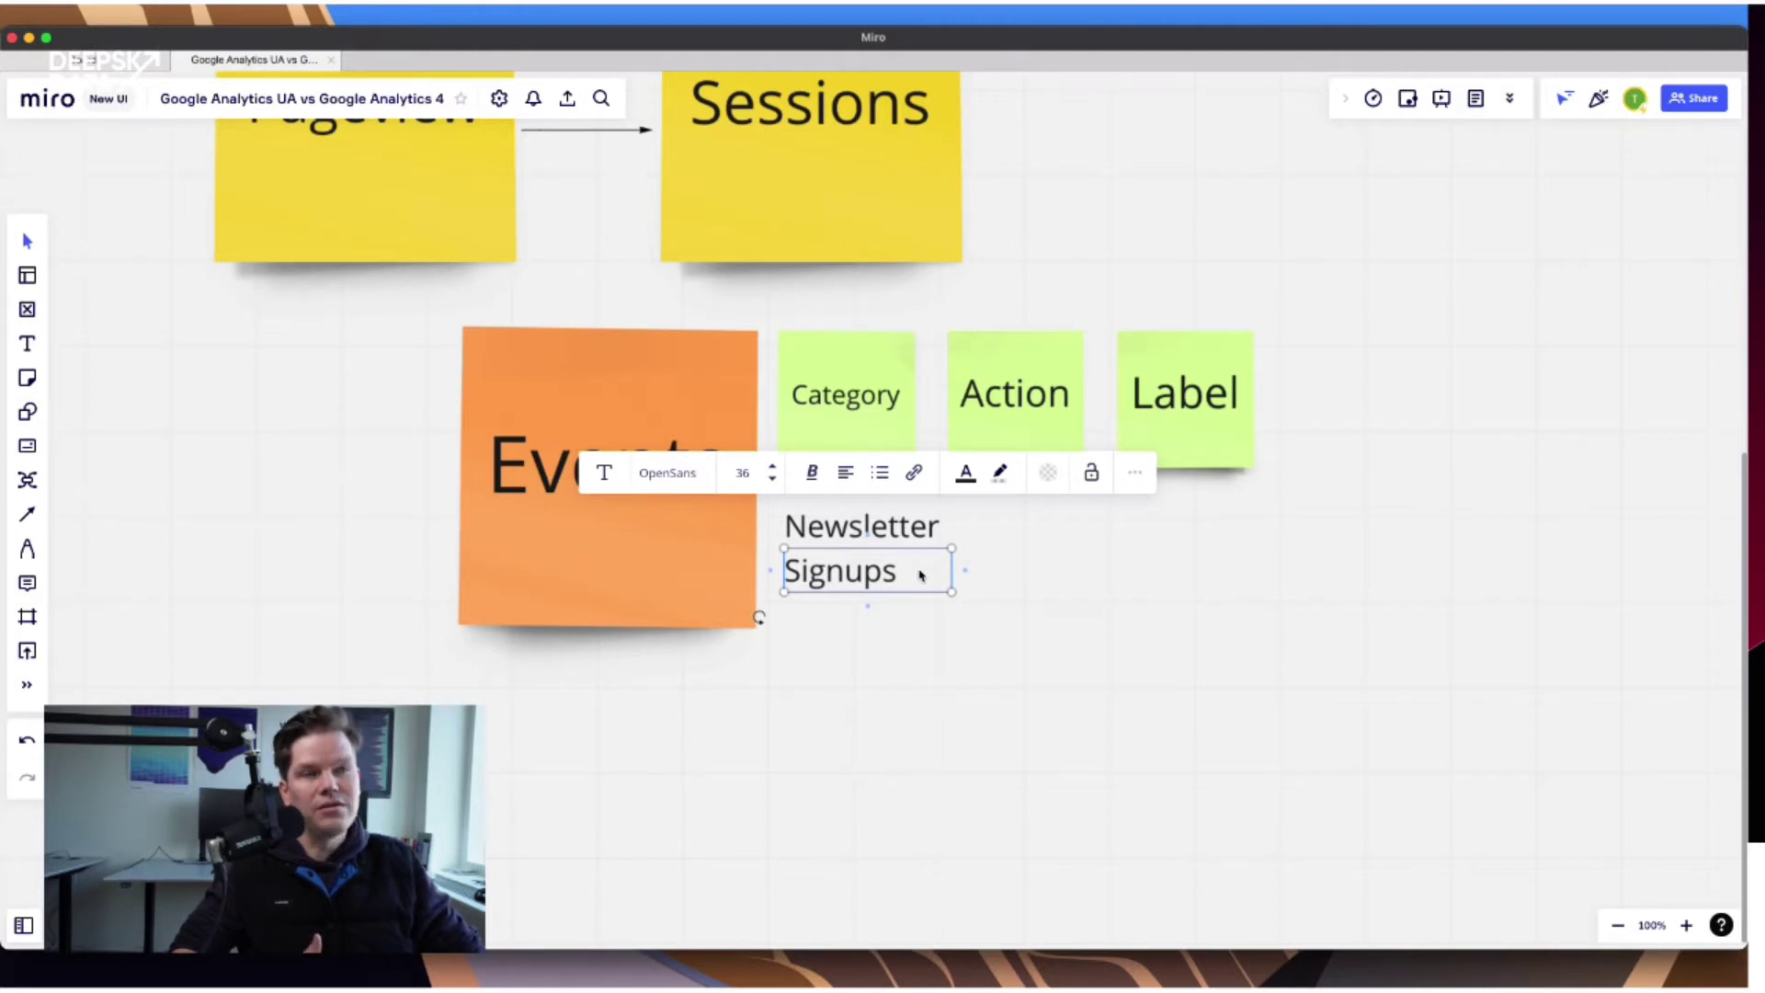
{"action": "key", "text": "Delete"}
Duplicate Newsletter again and place the copy right beside the original.
{"action": "left_click", "coordinate": [925, 526]}
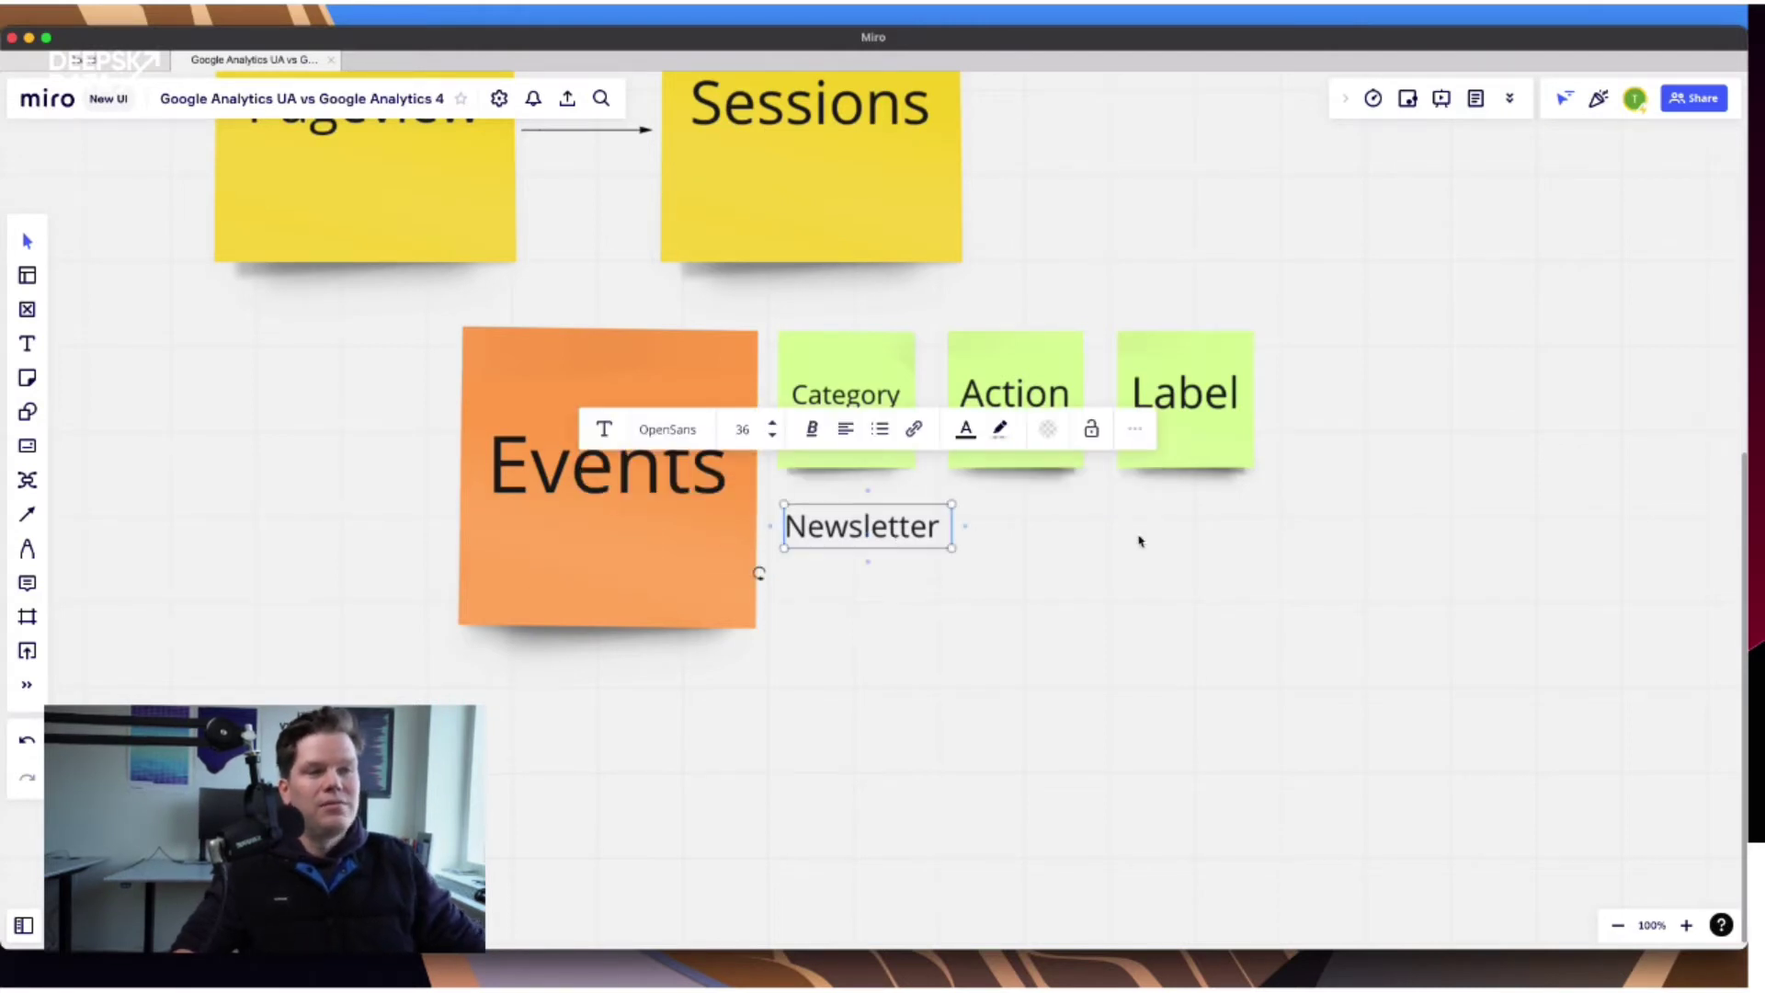
{"action": "key", "text": "super+d"}
{"action": "left_click_drag", "start_coordinate": [1057, 548], "coordinate": [1029, 535]}
Change the copied text to 'subscribed' so the line reads 'Newsletter subscribed'.
{"action": "double_click", "coordinate": [1027, 530]}
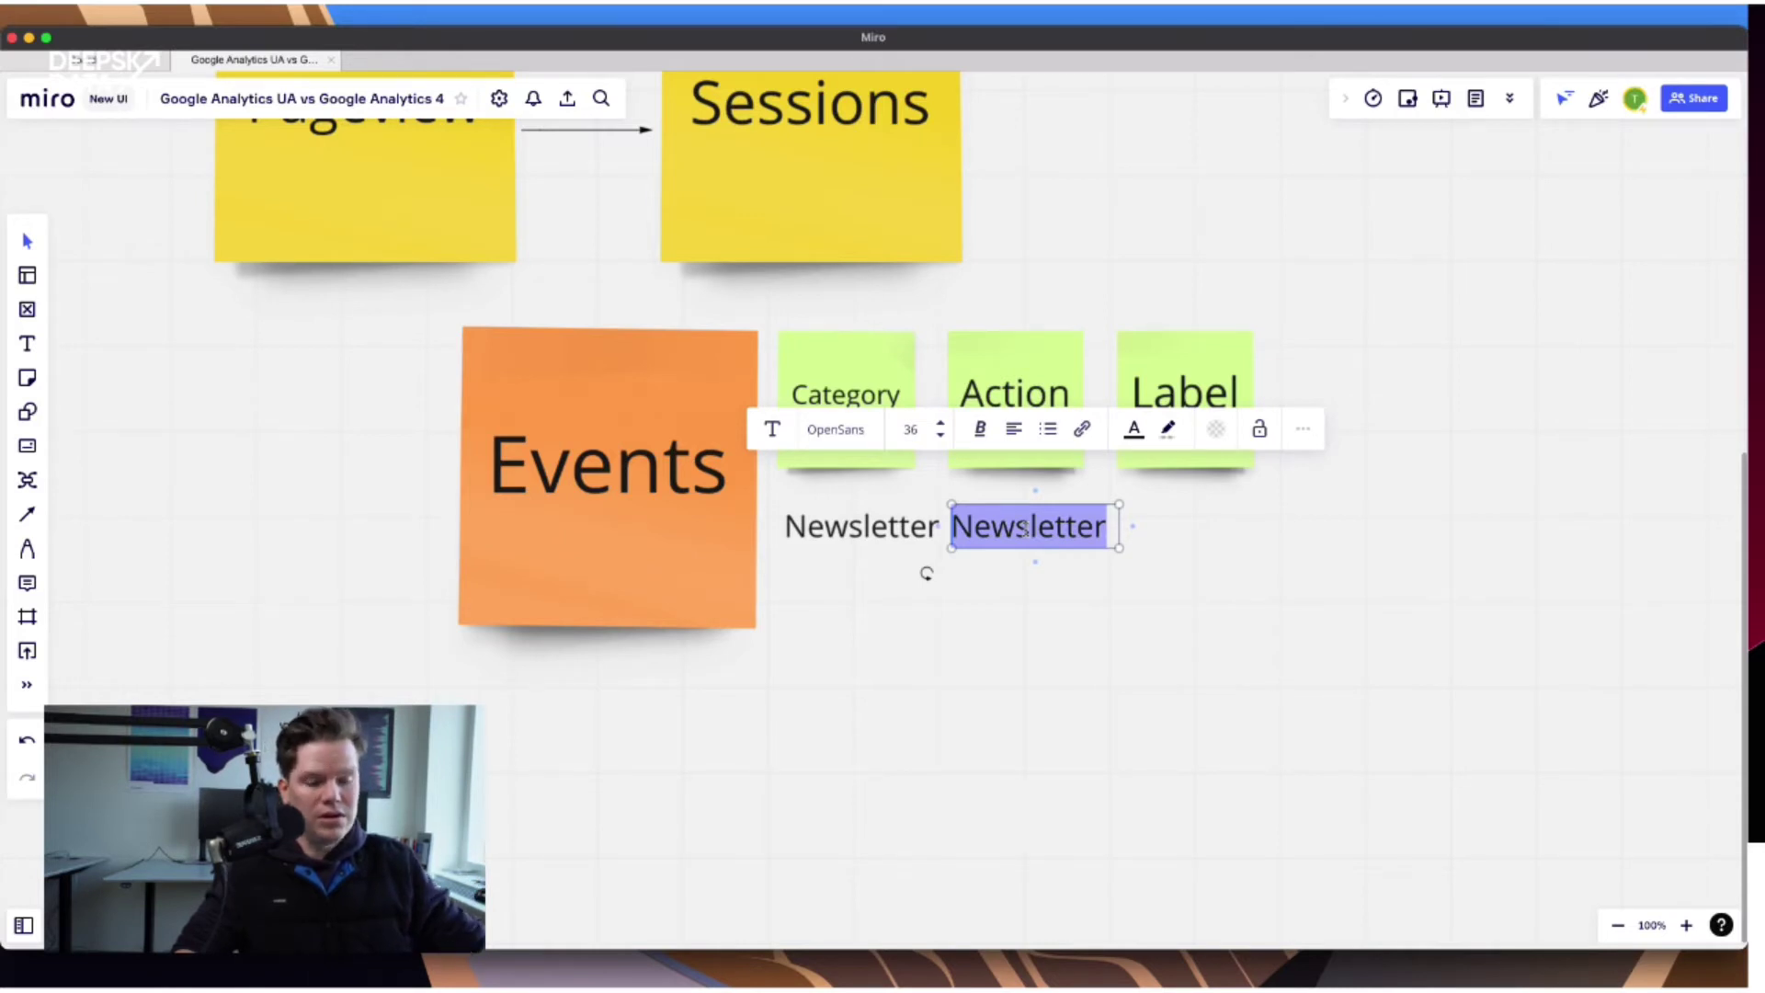
{"action": "type", "text": "subscribed"}
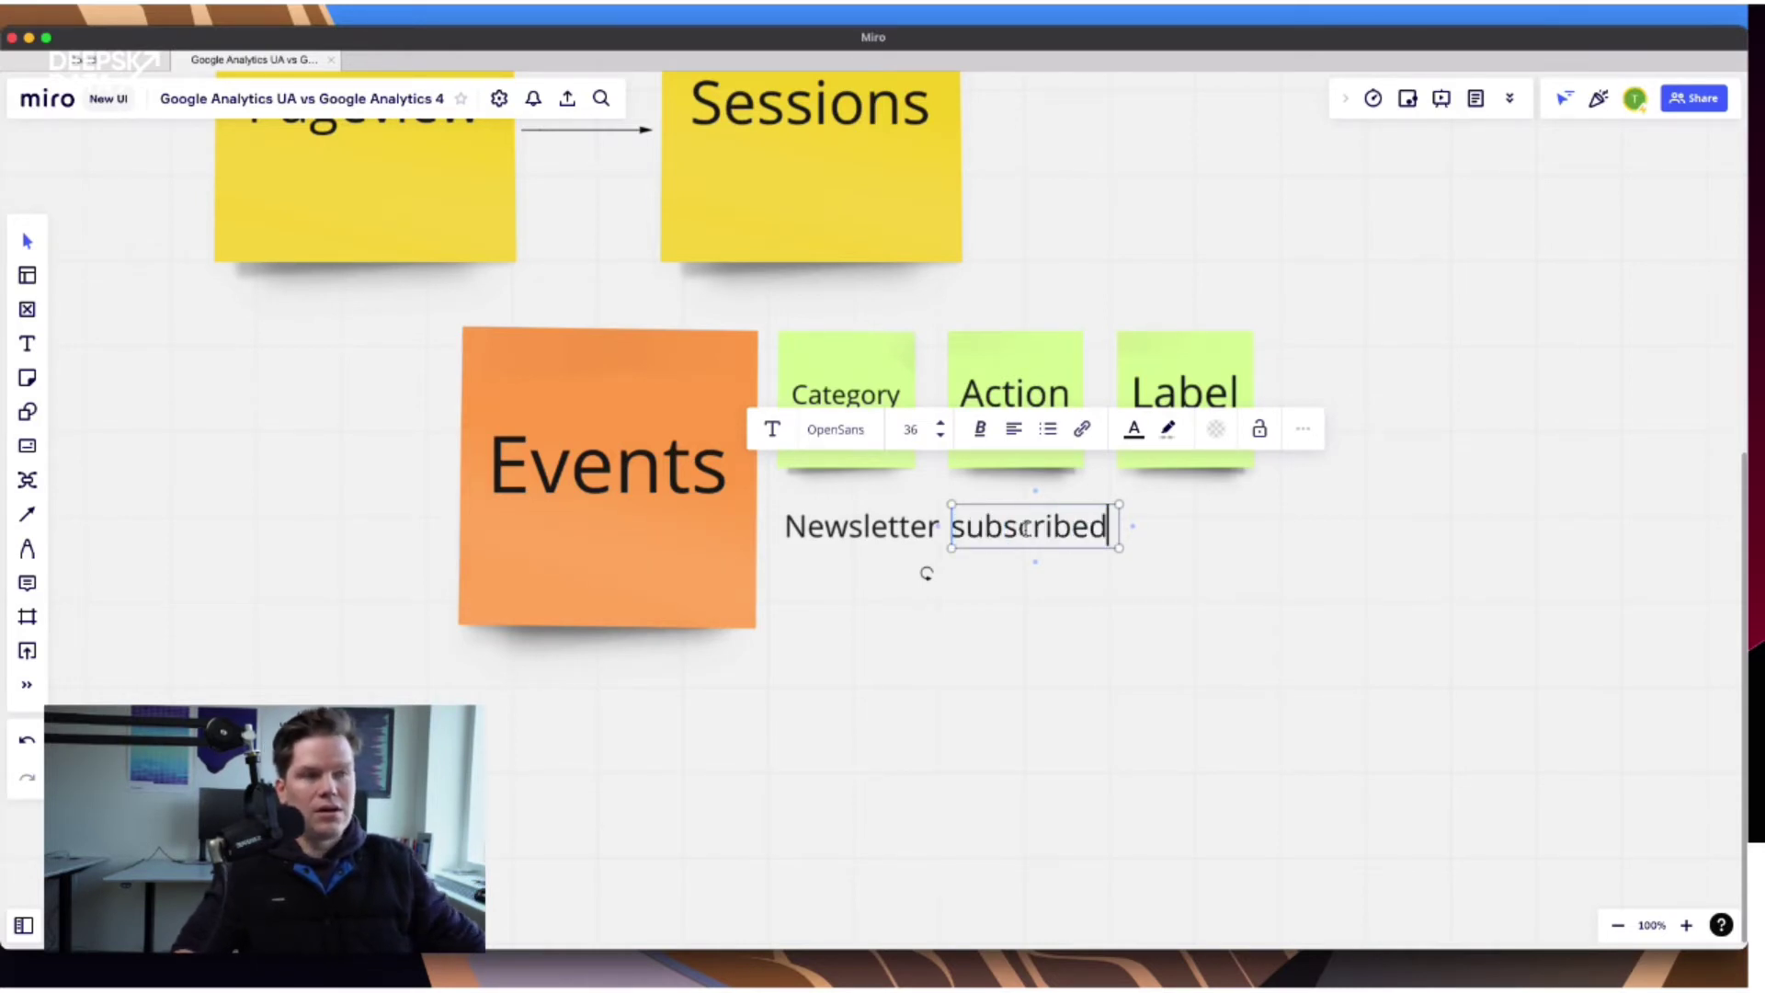
{"action": "left_click", "coordinate": [1229, 631]}
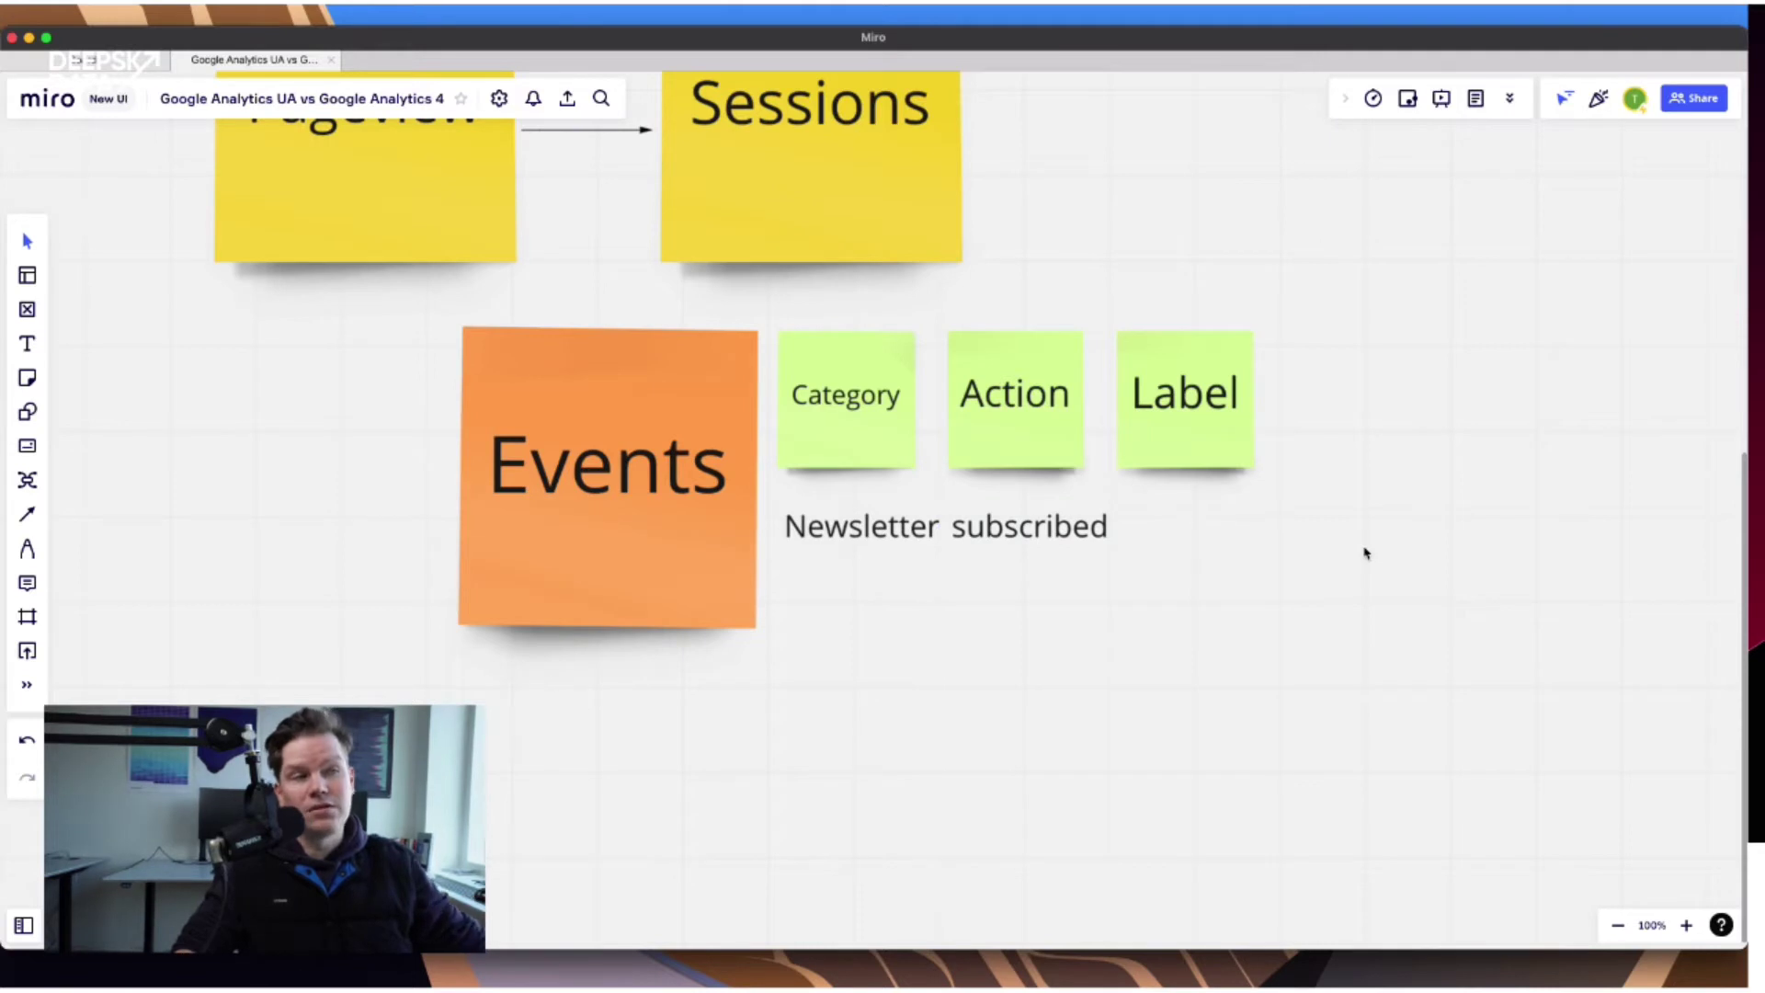
{"action": "left_click", "coordinate": [1050, 535]}
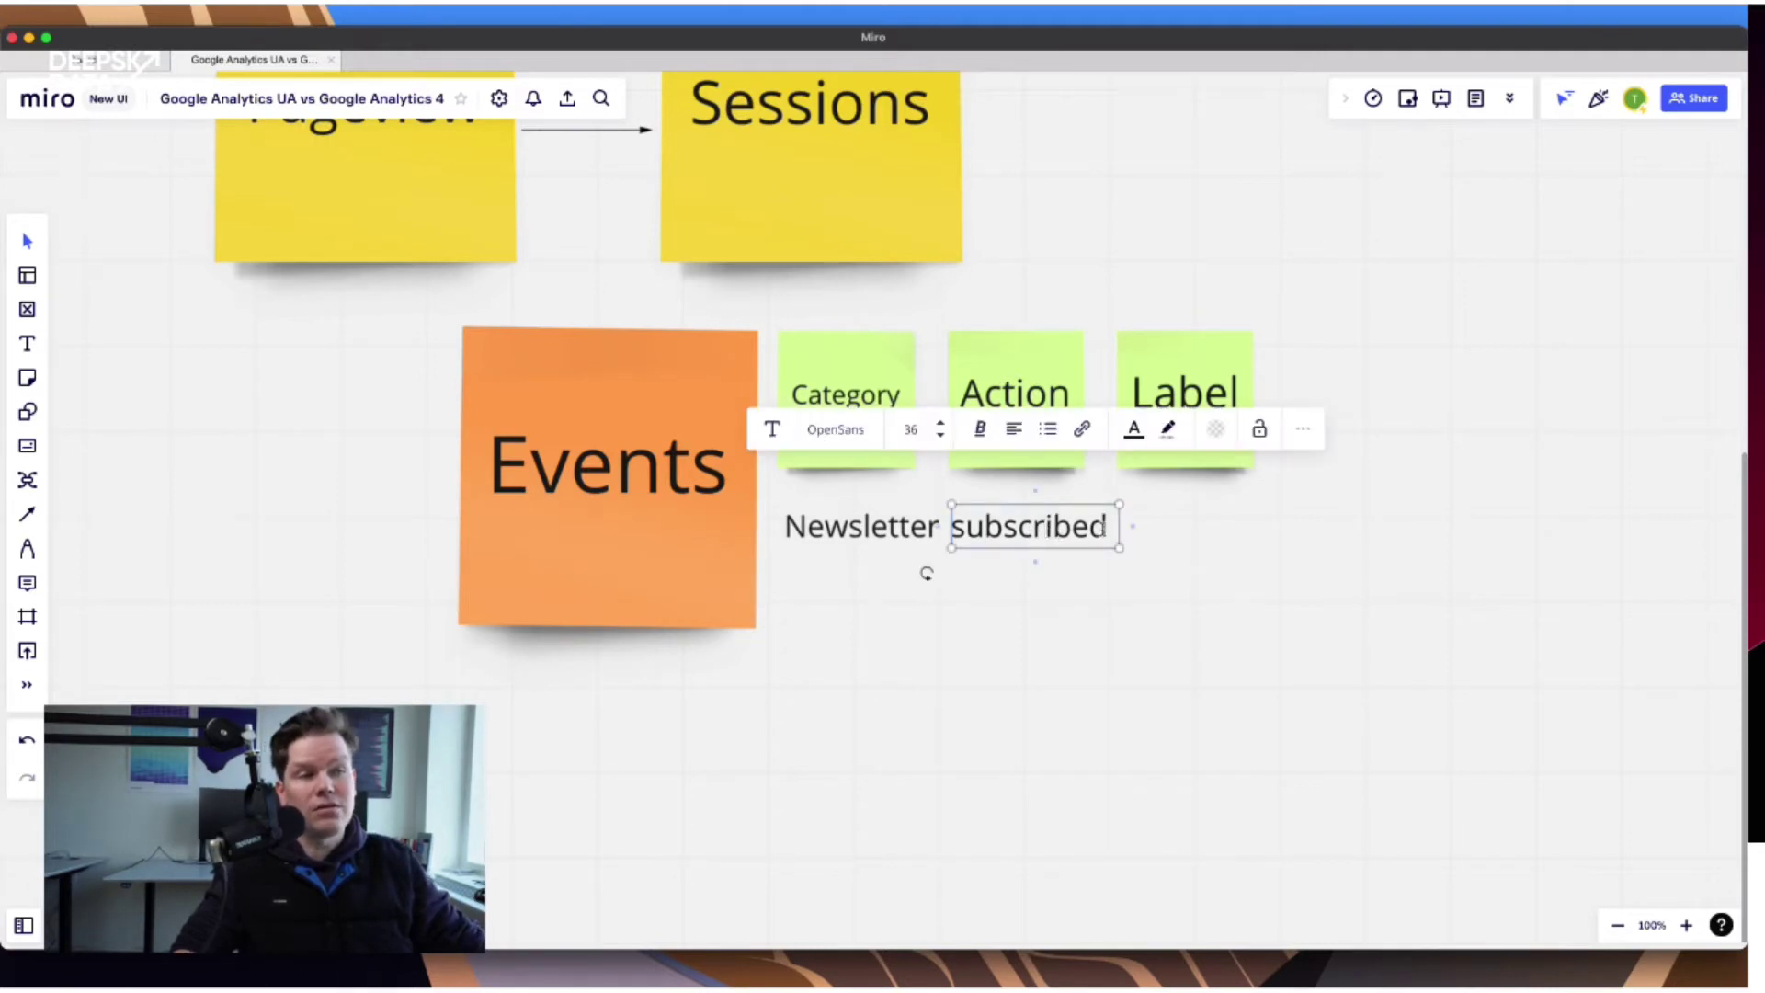
{"action": "left_click", "coordinate": [1105, 526]}
{"action": "key", "text": "shift+Left"}
{"action": "key", "text": "BackSpace"}
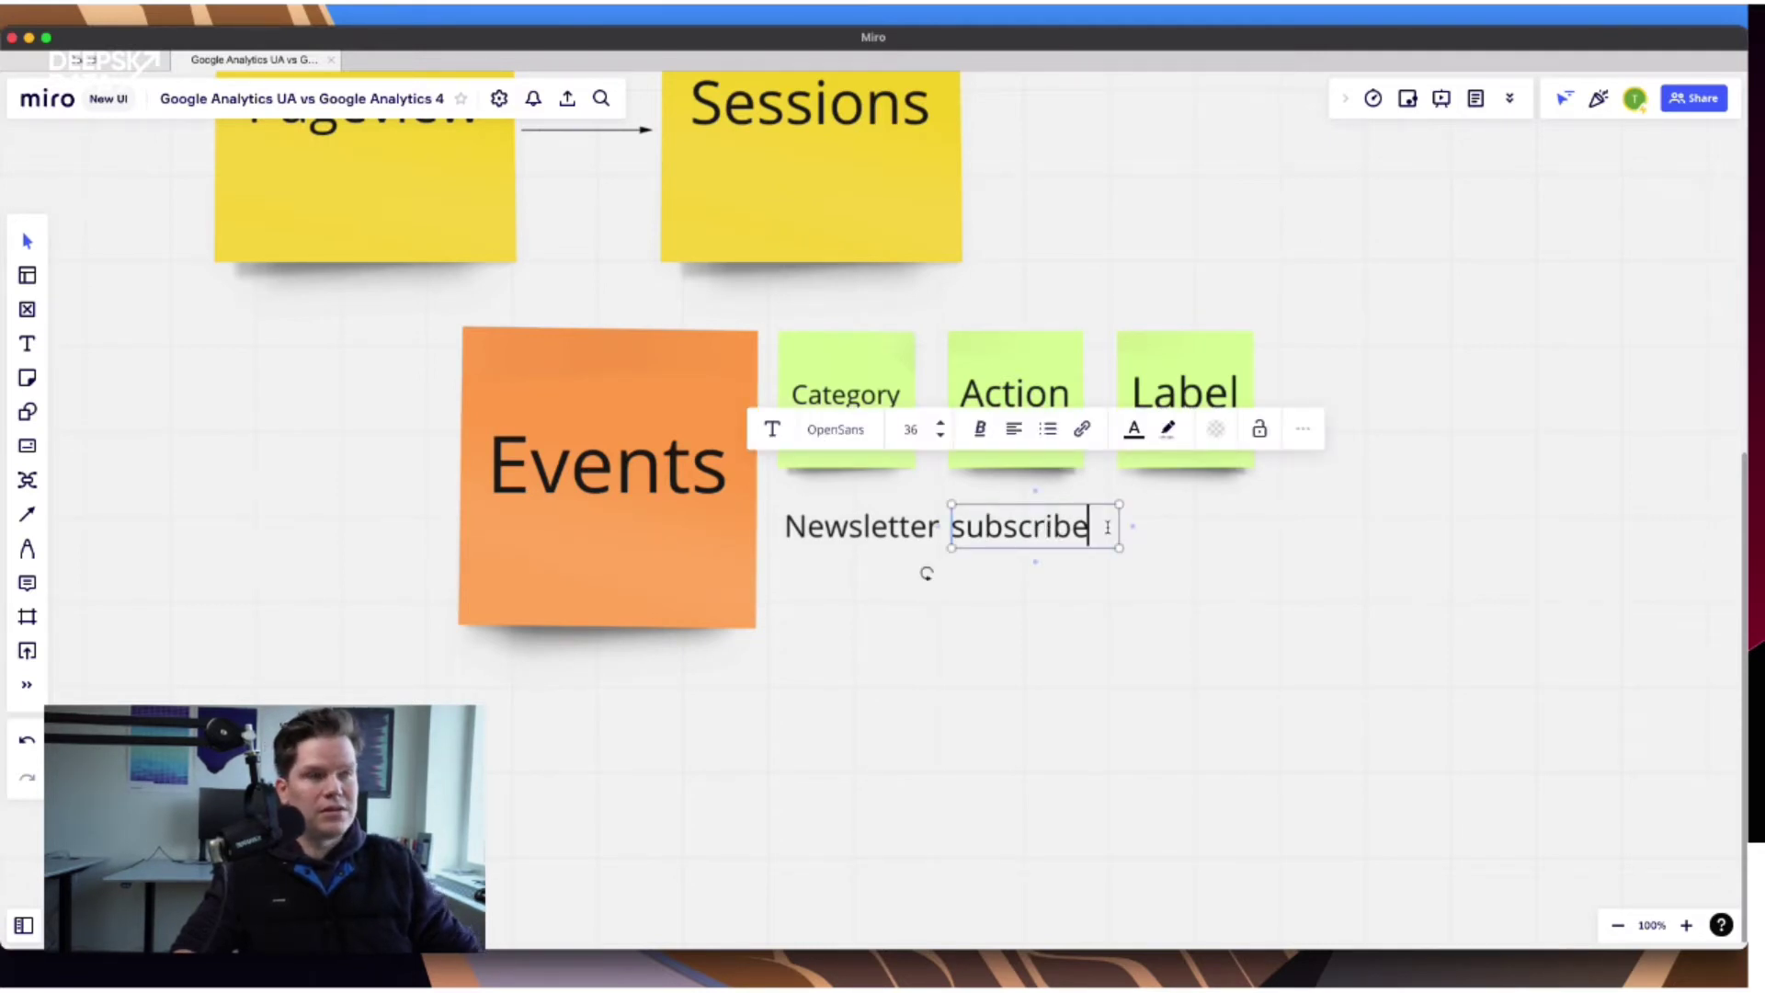
{"action": "left_click", "coordinate": [1125, 613]}
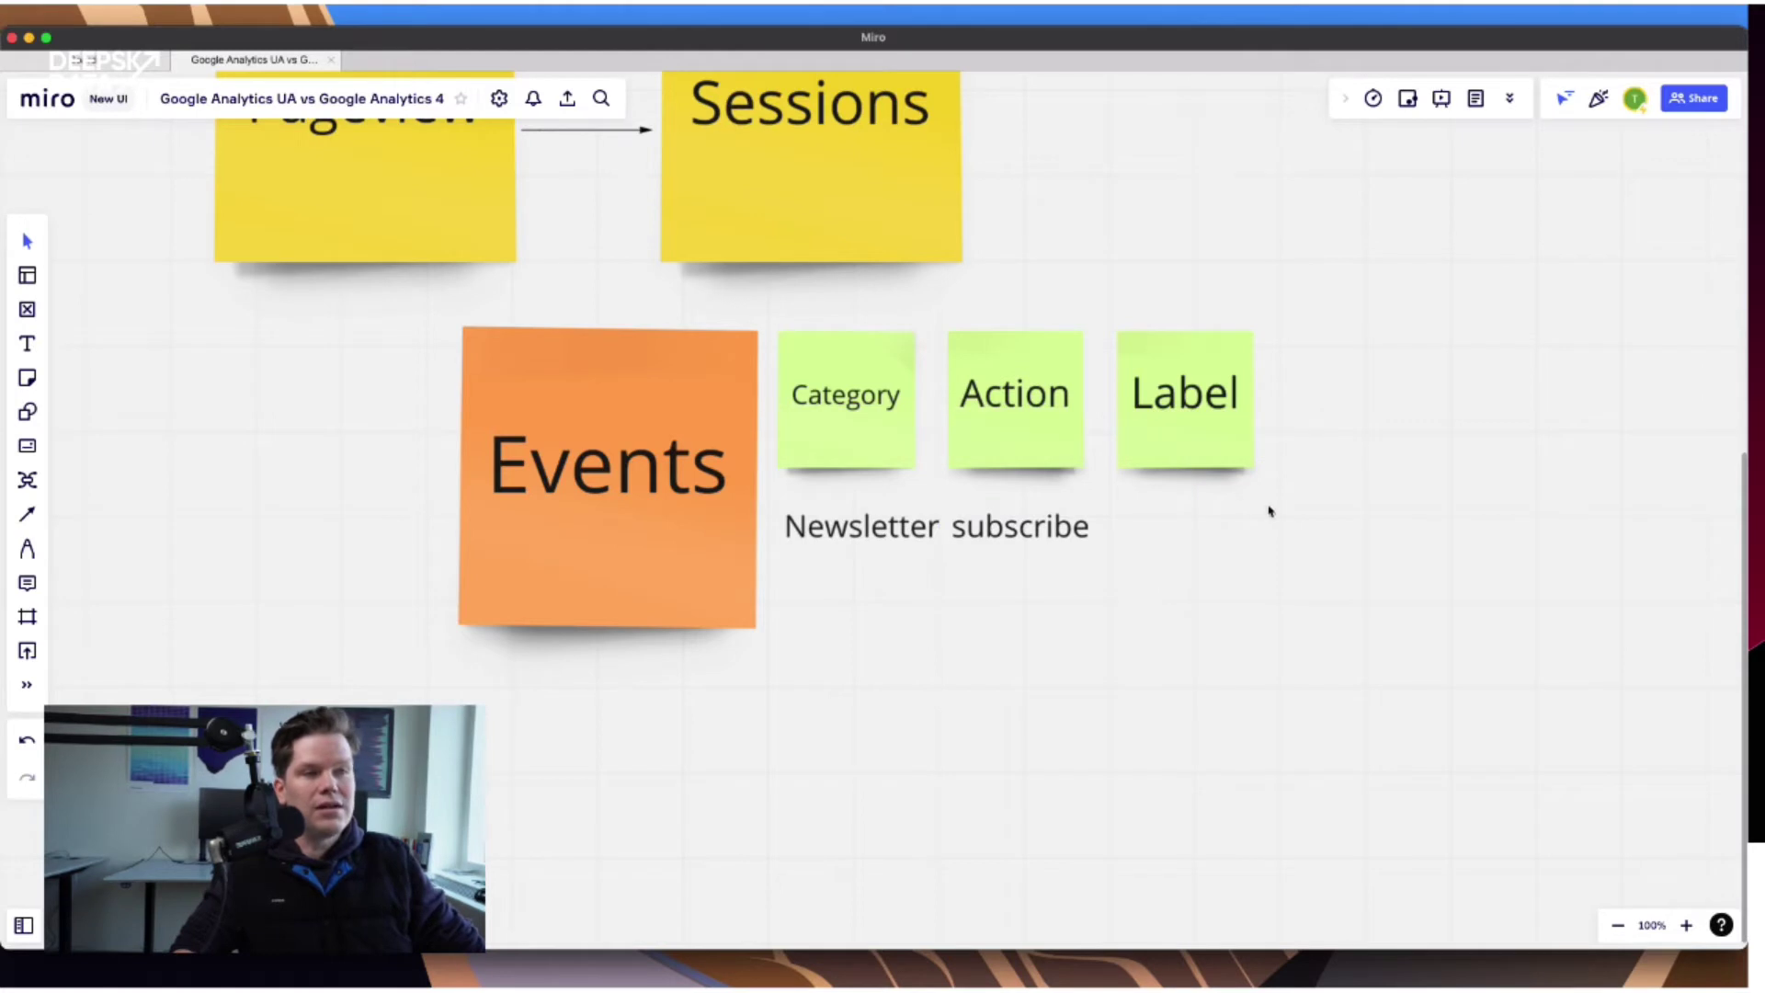
{"action": "left_click", "coordinate": [1044, 534]}
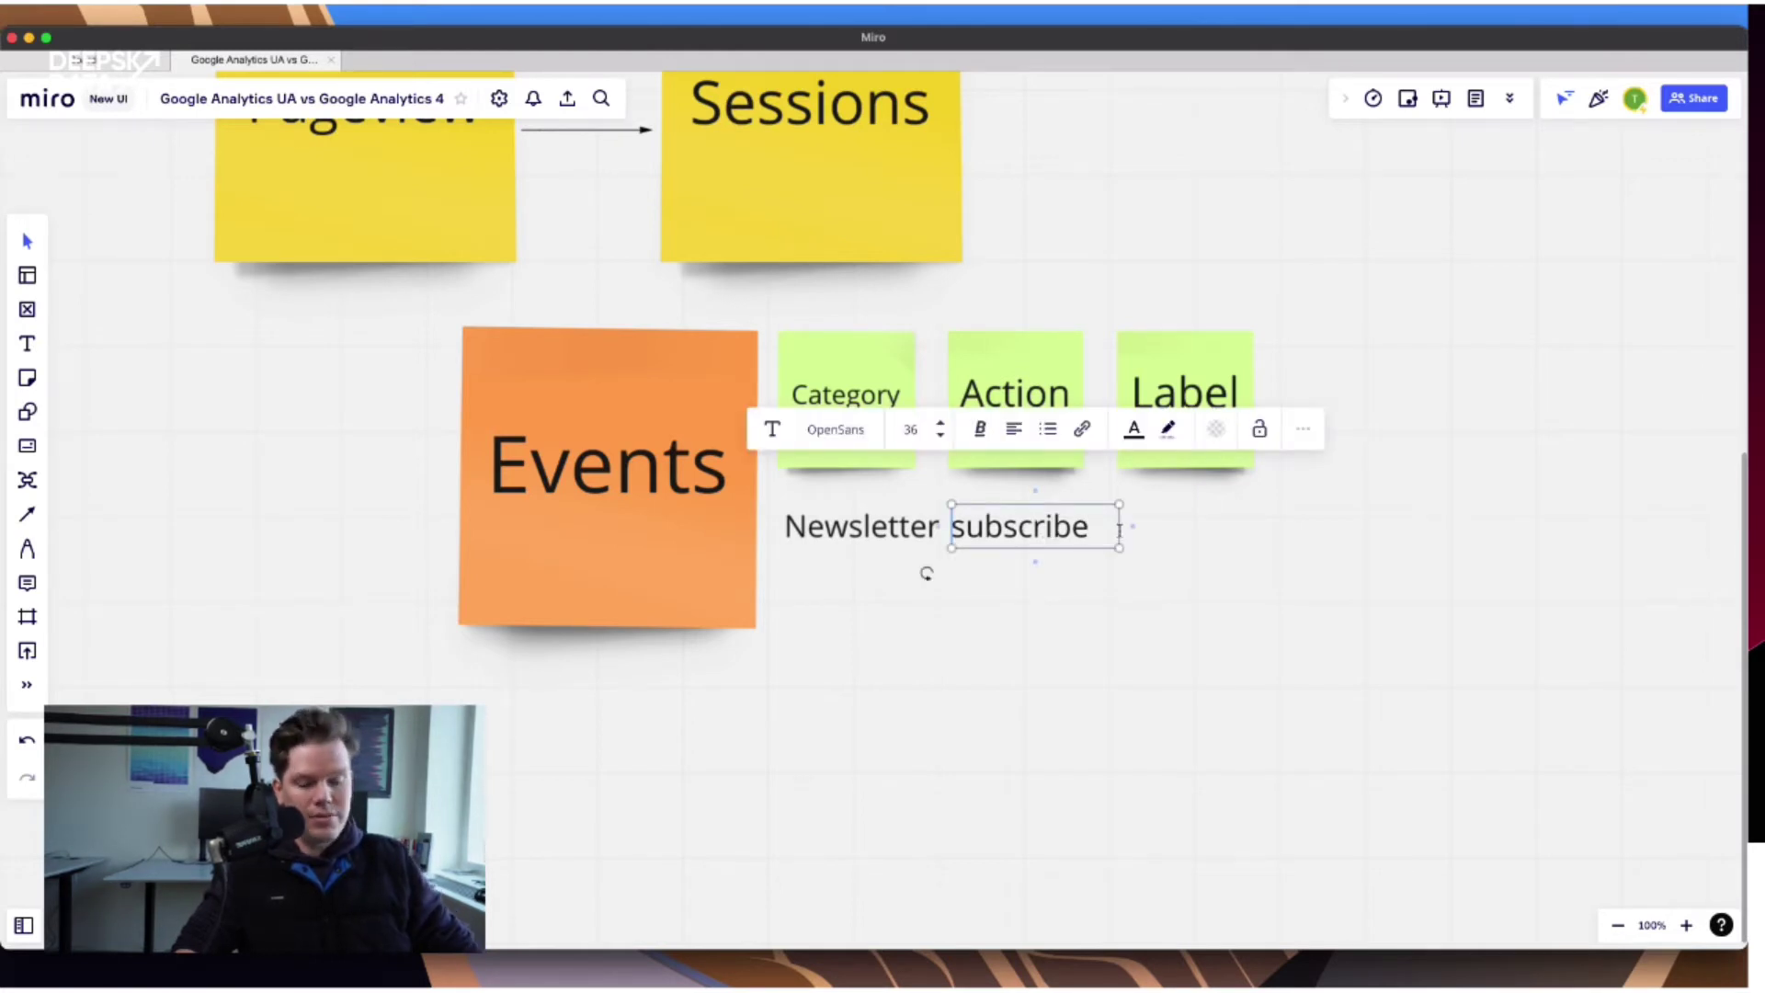
{"action": "key", "text": "super+z"}
{"action": "left_click", "coordinate": [1138, 608]}
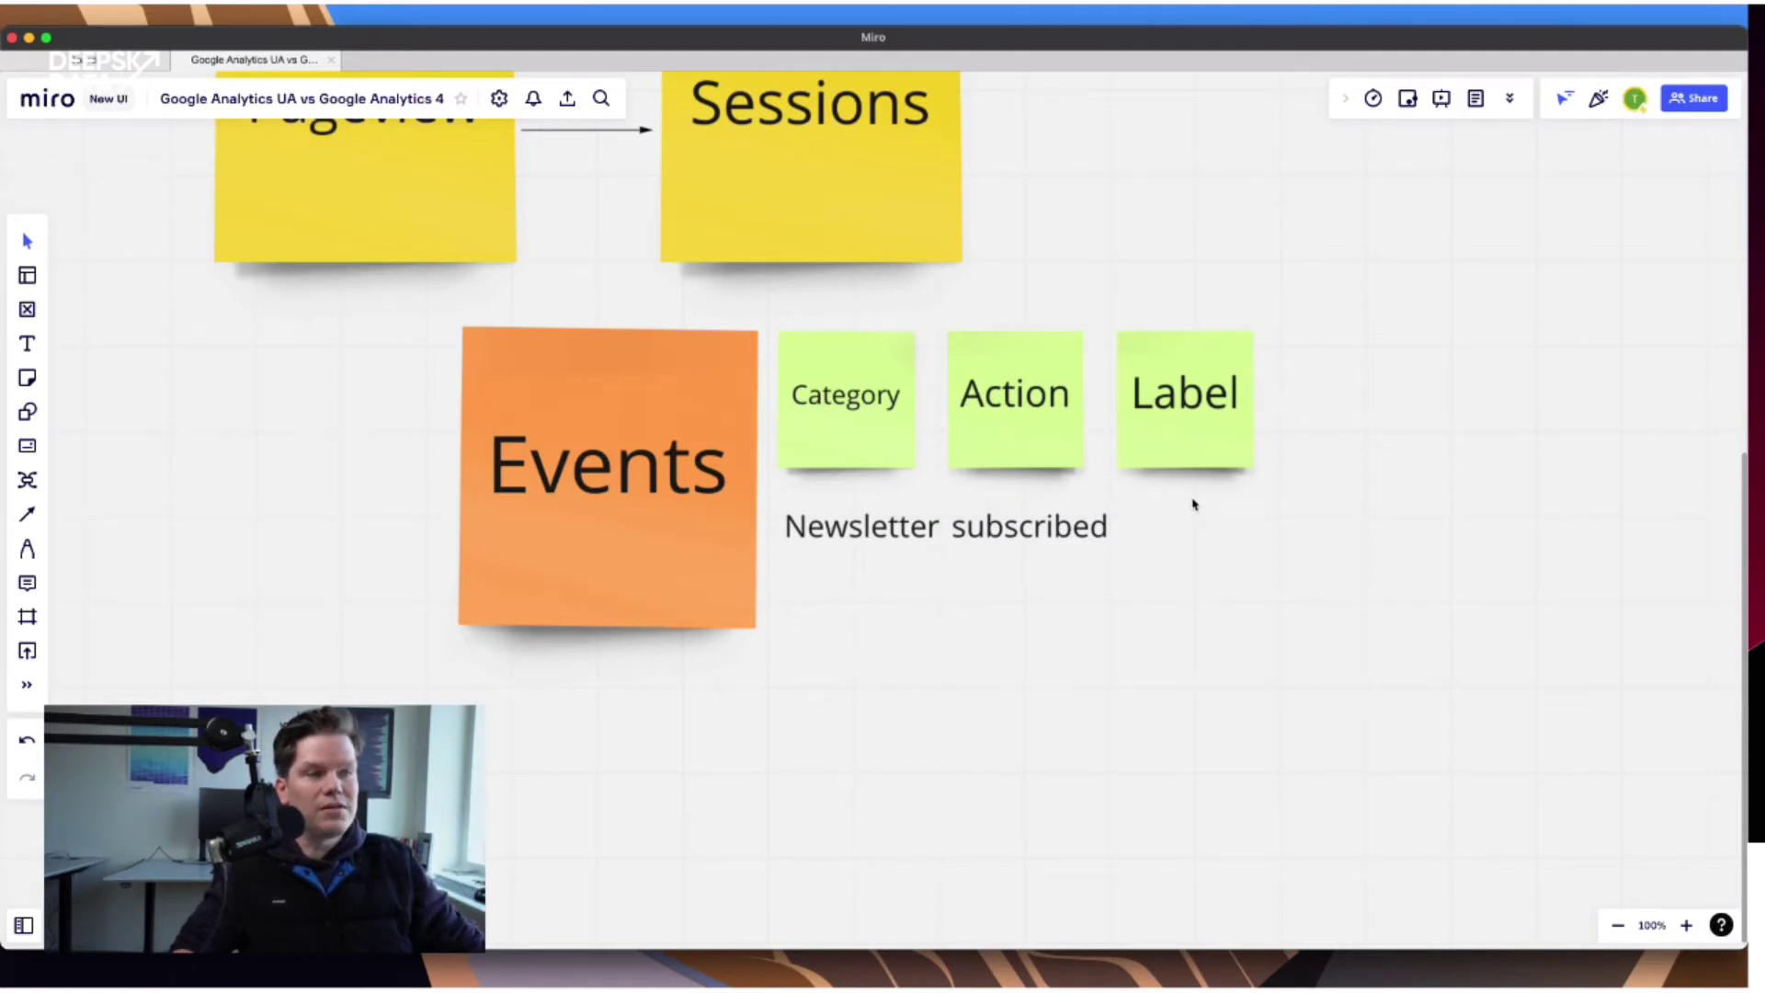
Nudge the Label note right to line up, then duplicate the 'subscribed' text.
{"action": "left_click", "coordinate": [1200, 435]}
{"action": "left_click_drag", "start_coordinate": [1200, 435], "coordinate": [1229, 435]}
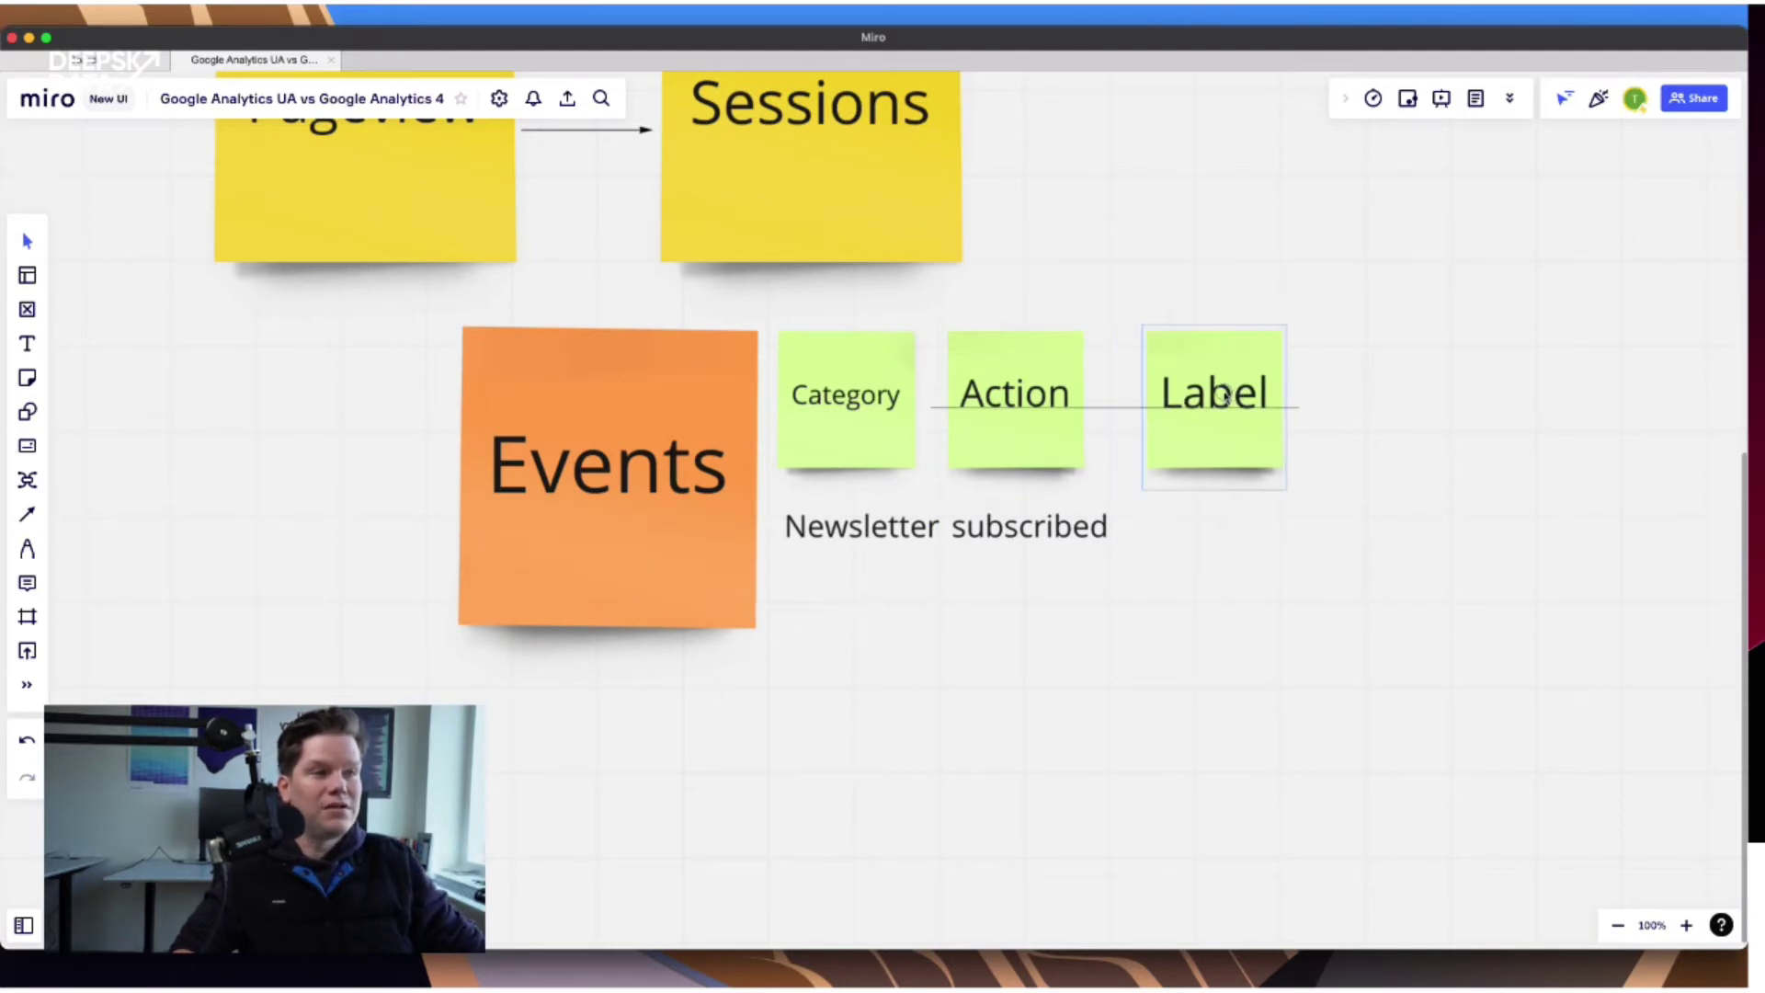
{"action": "left_click", "coordinate": [1237, 563]}
{"action": "left_click", "coordinate": [988, 520]}
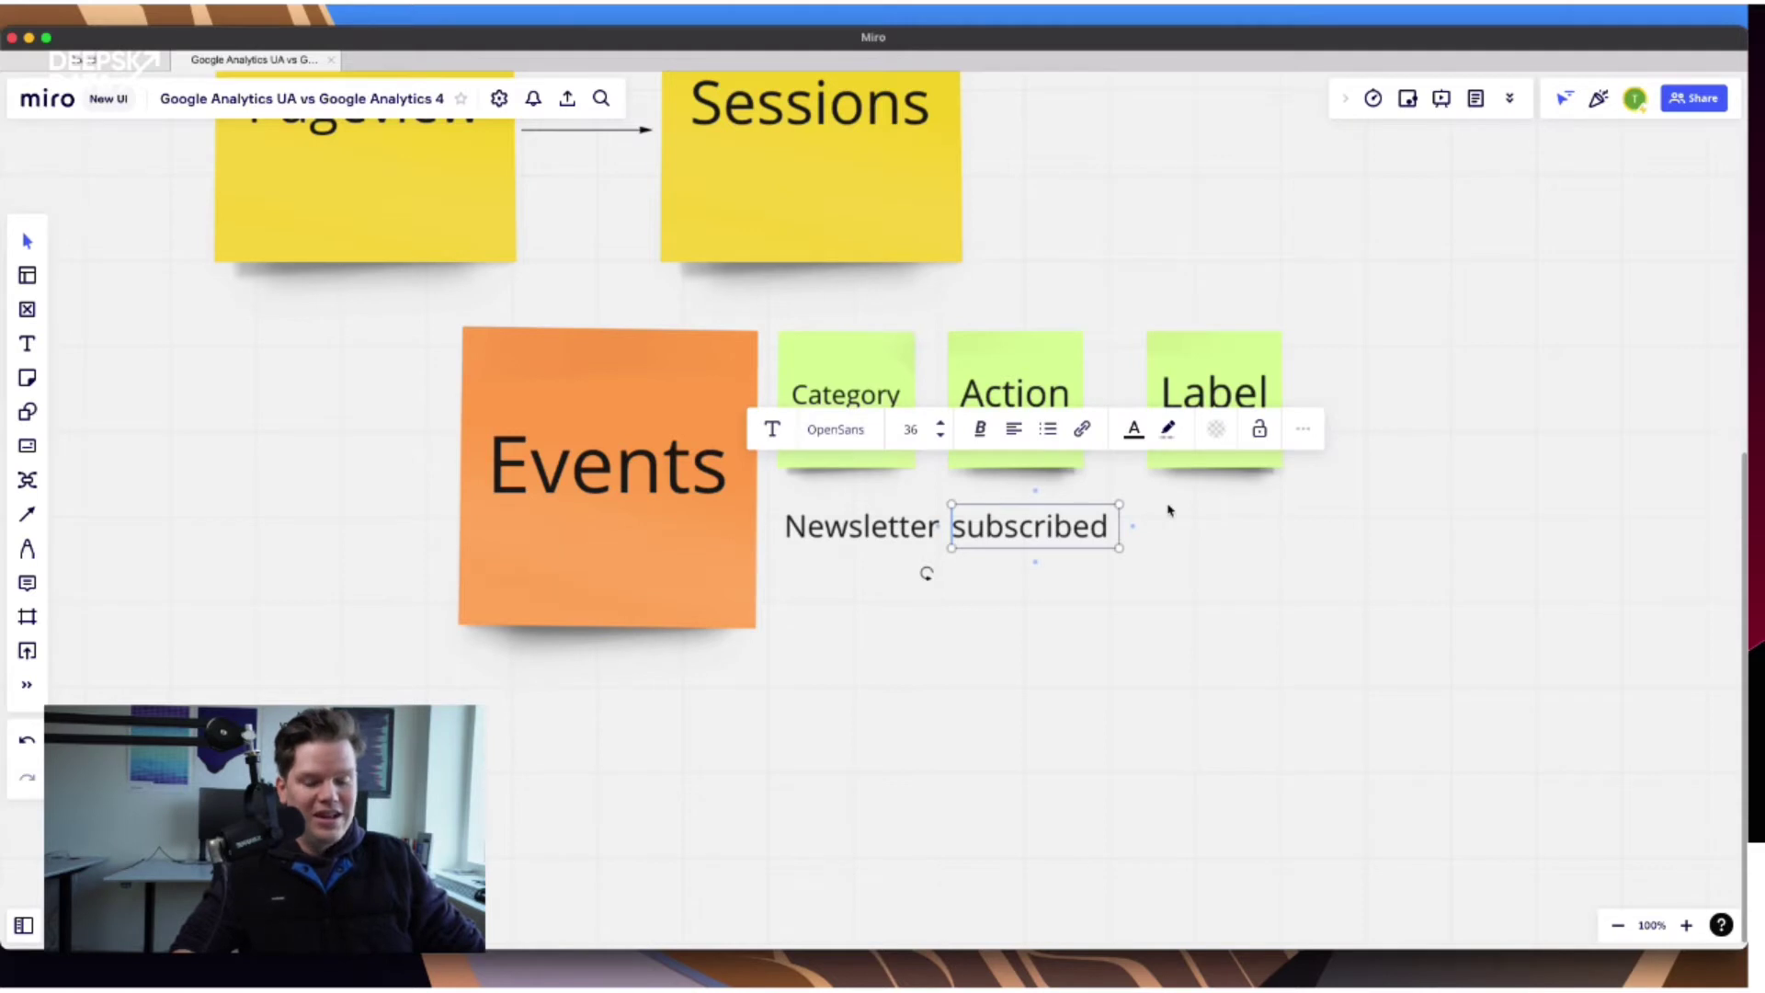
{"action": "key", "text": "super+d"}
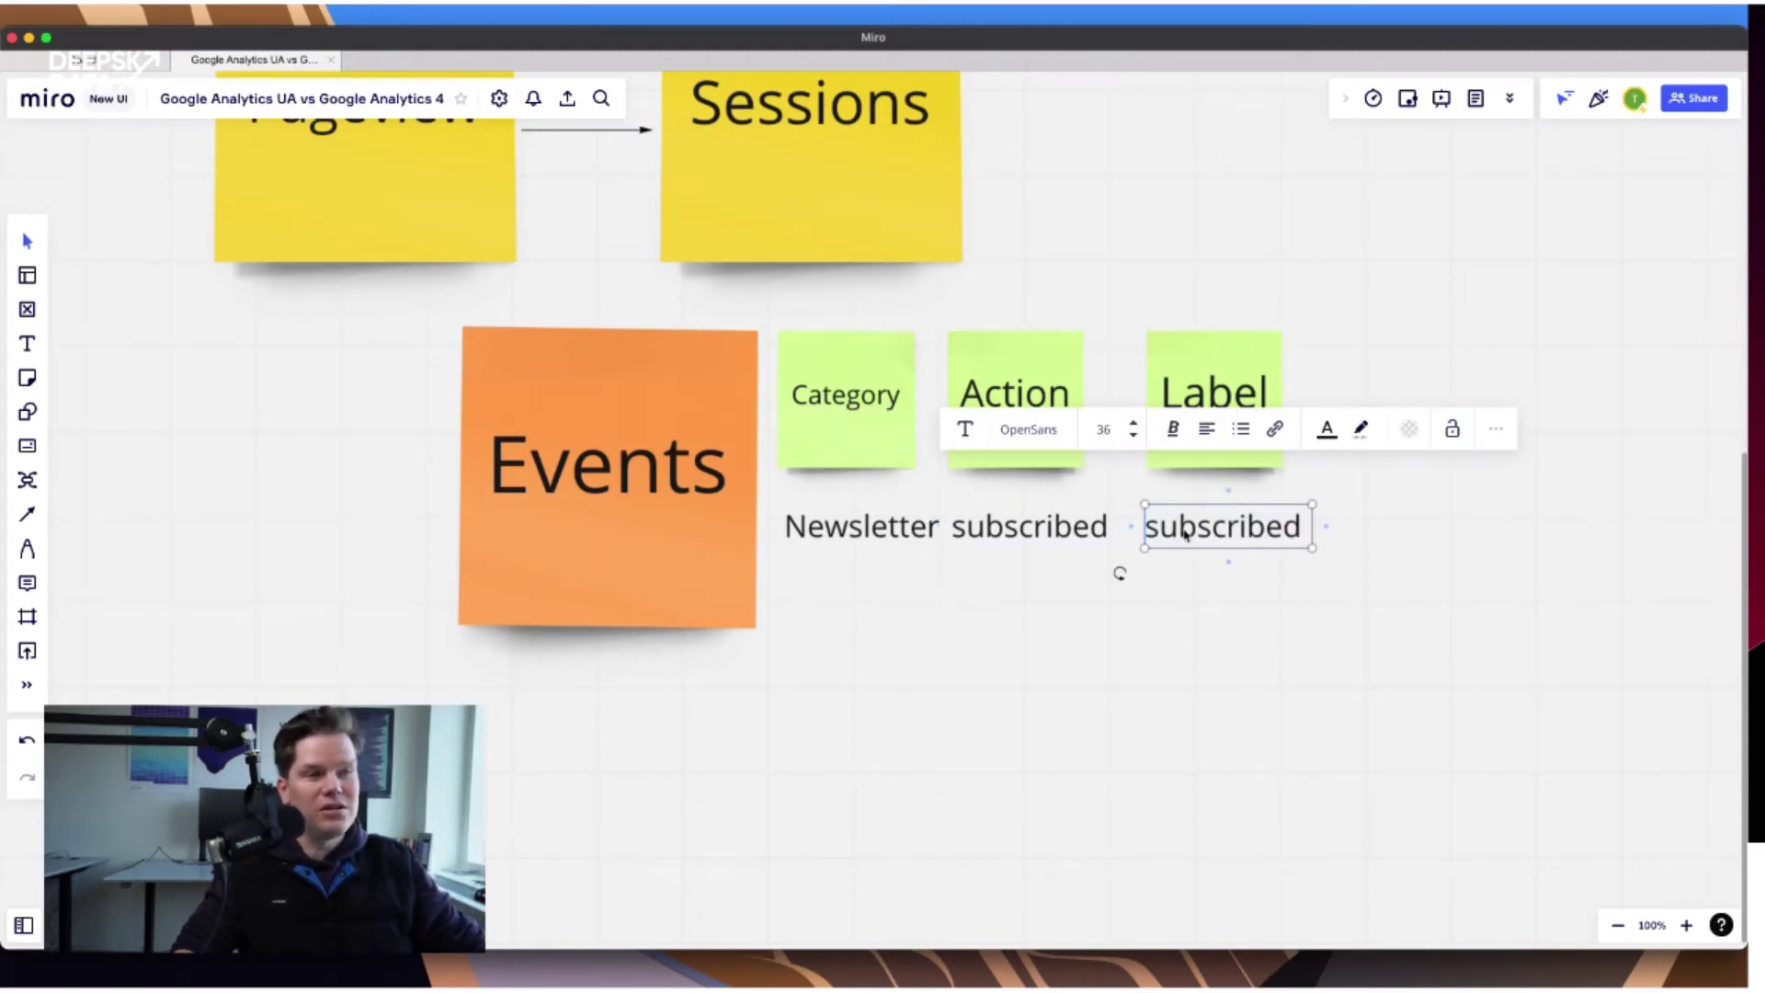
Retype the duplicate as 'Footer__Data' and widen its box onto one line.
{"action": "double_click", "coordinate": [1202, 528]}
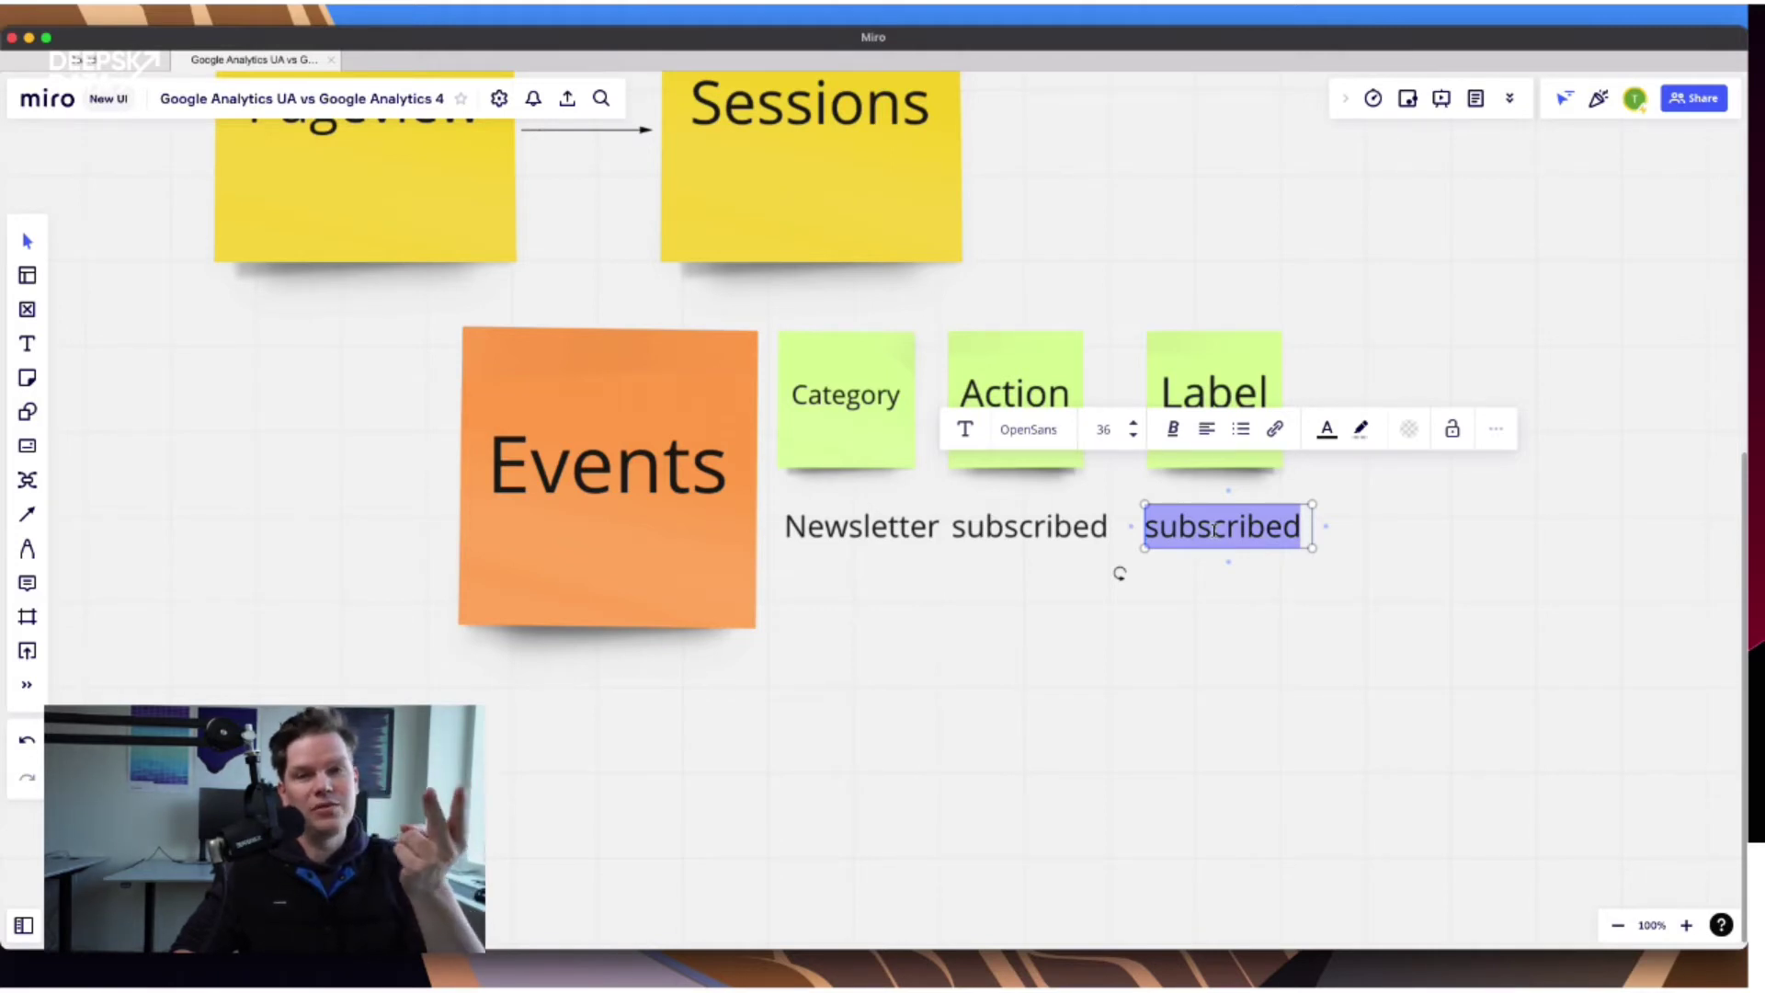
{"action": "type", "text": "Fo"}
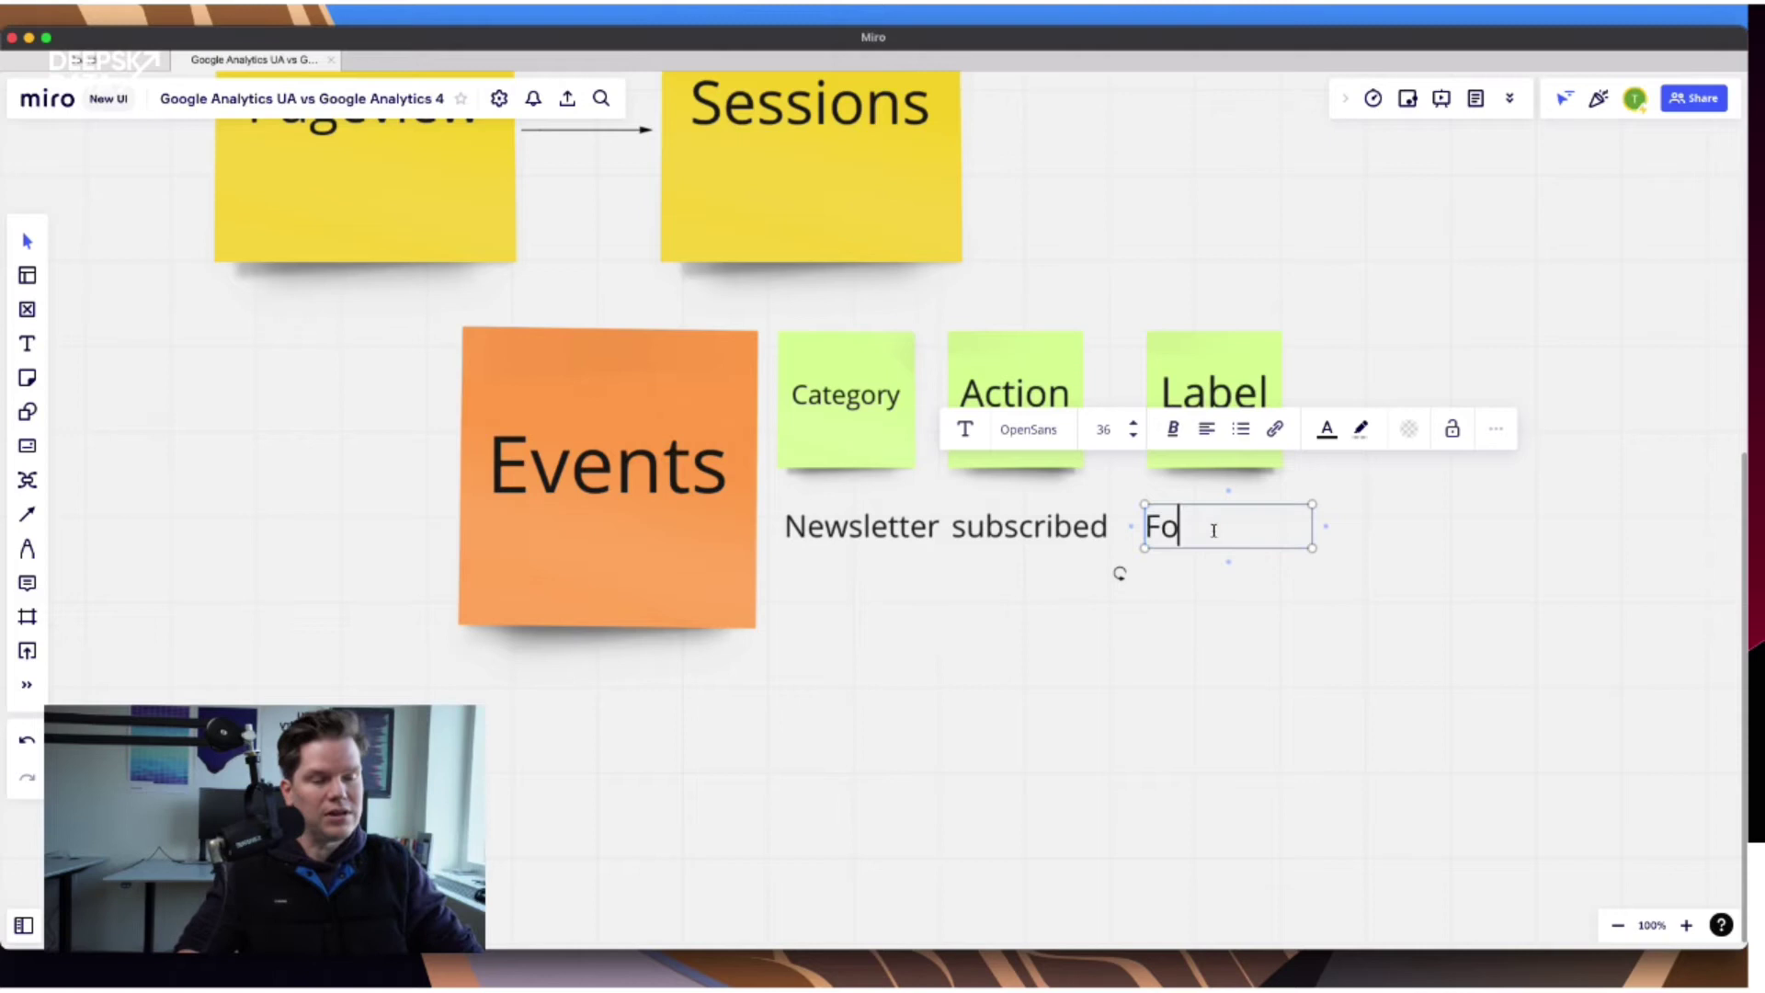
{"action": "type", "text": "oter__"}
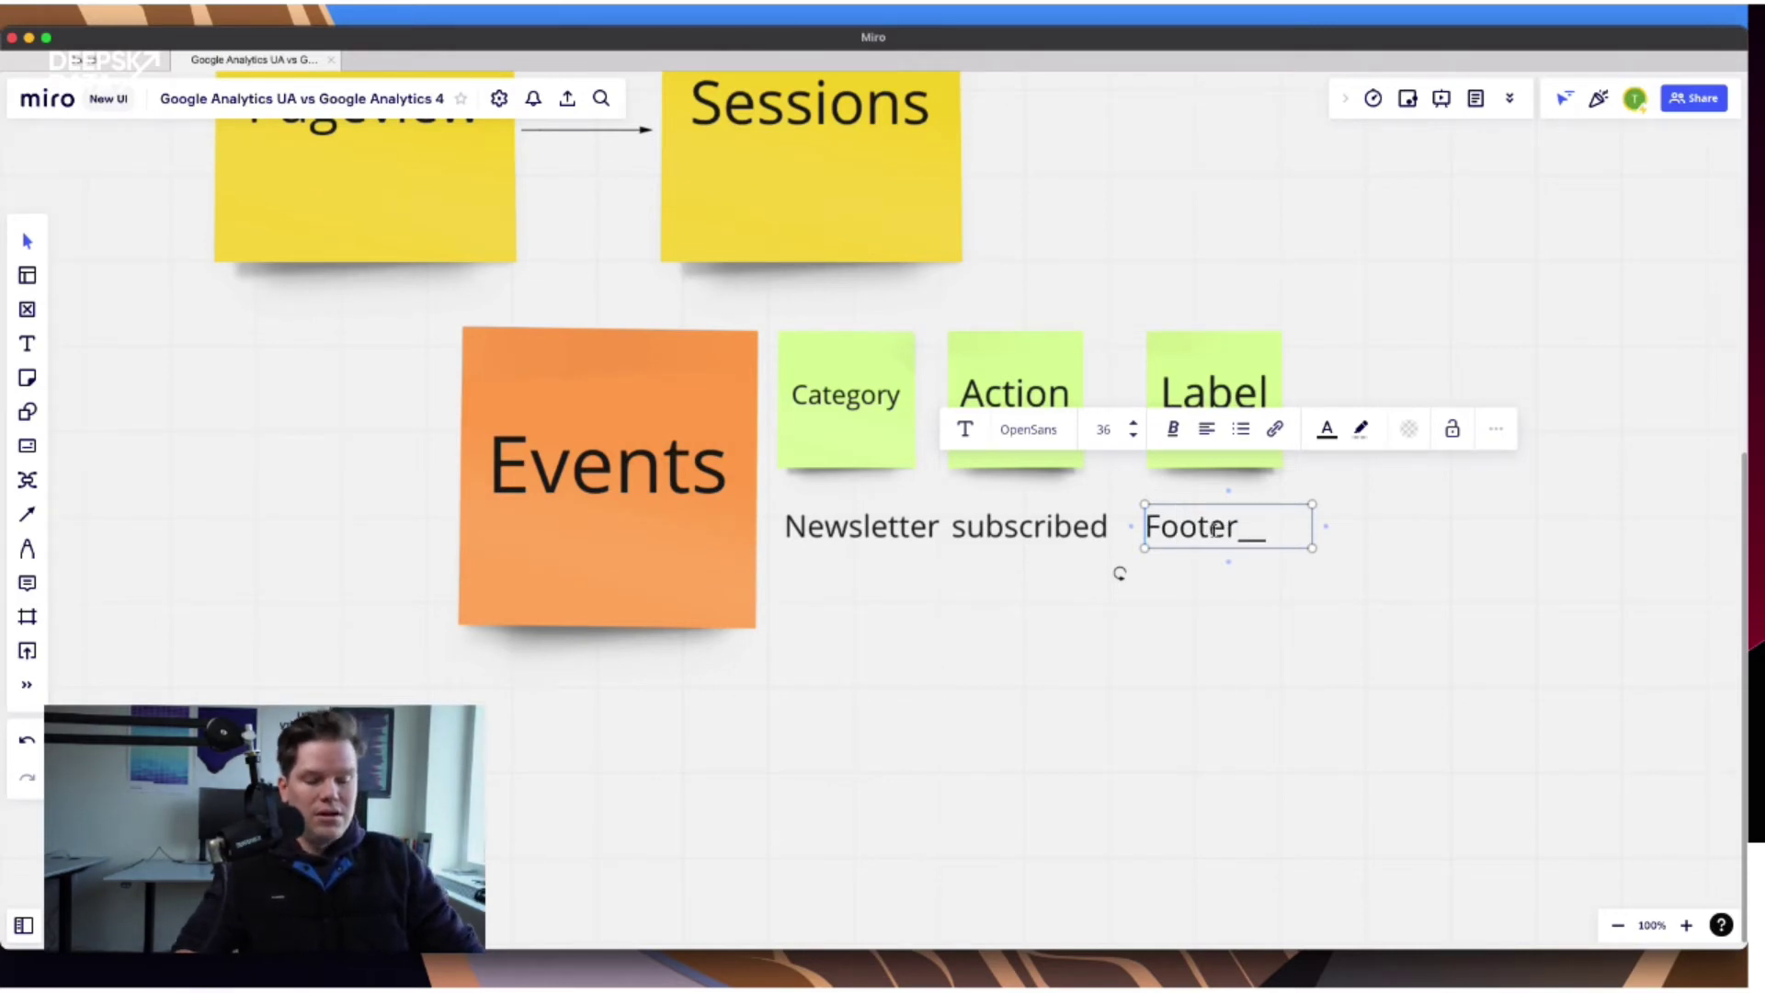
{"action": "type", "text": "Data"}
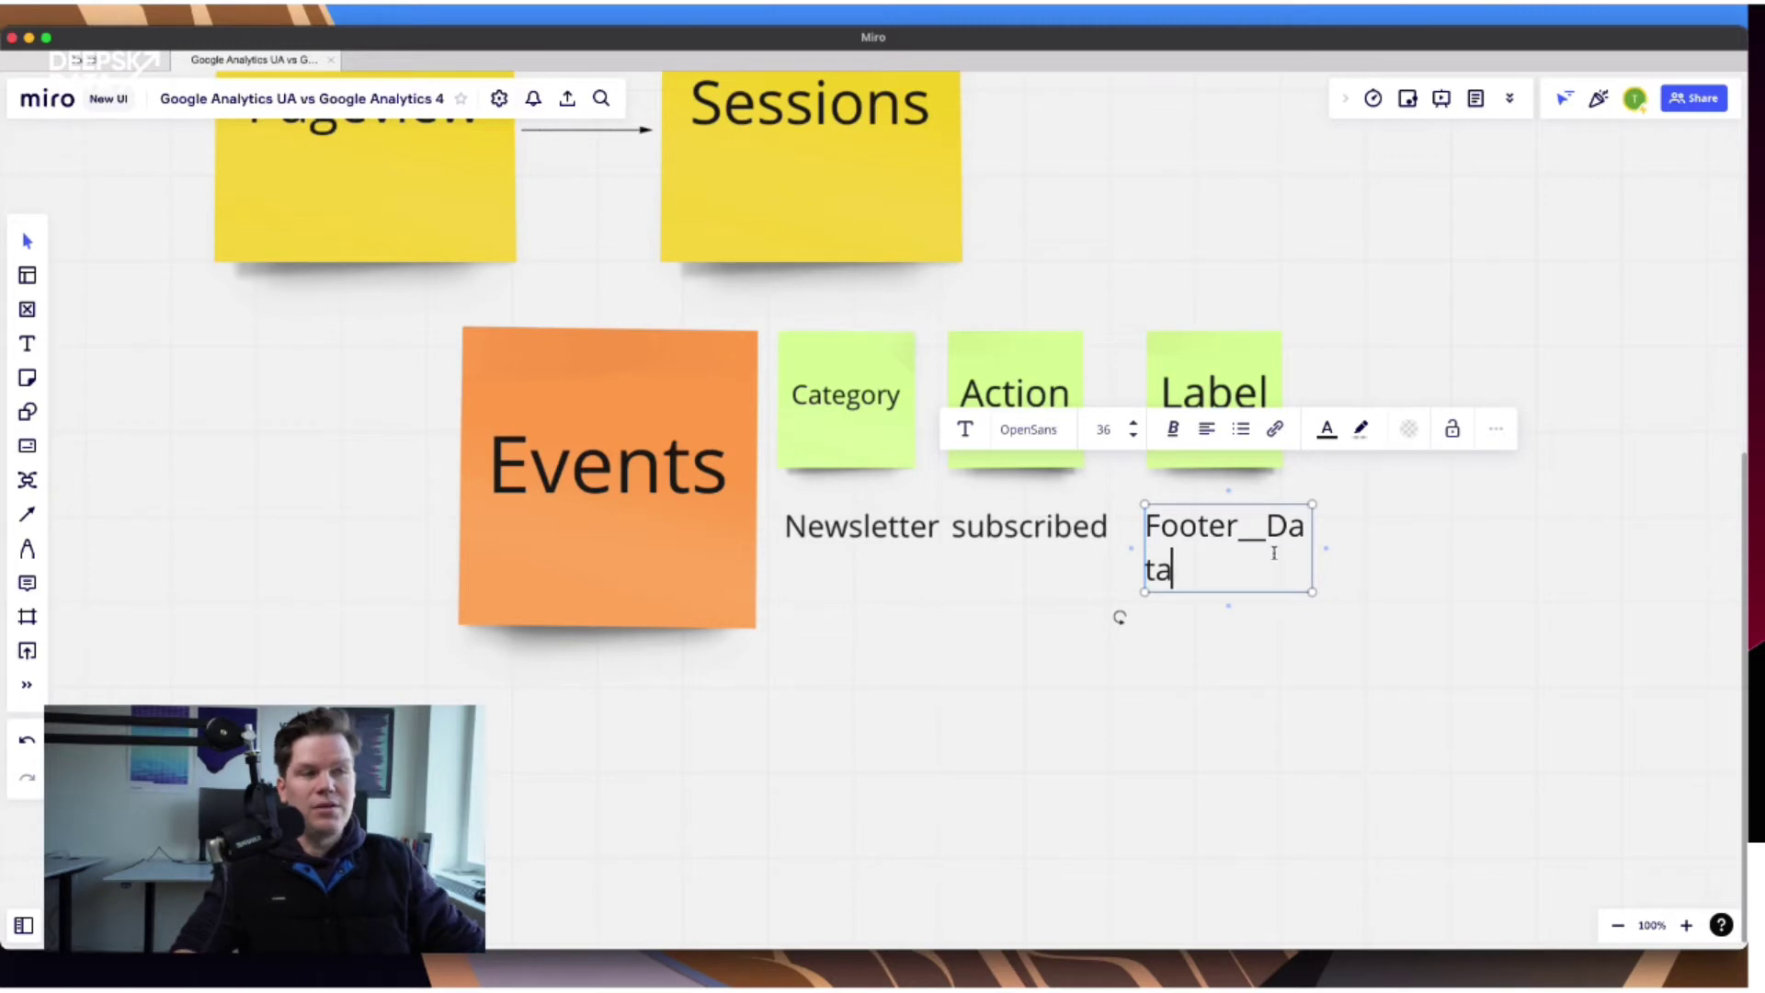
{"action": "left_click", "coordinate": [1333, 571]}
{"action": "left_click", "coordinate": [1288, 548]}
{"action": "left_click_drag", "start_coordinate": [1316, 555], "coordinate": [1359, 552]}
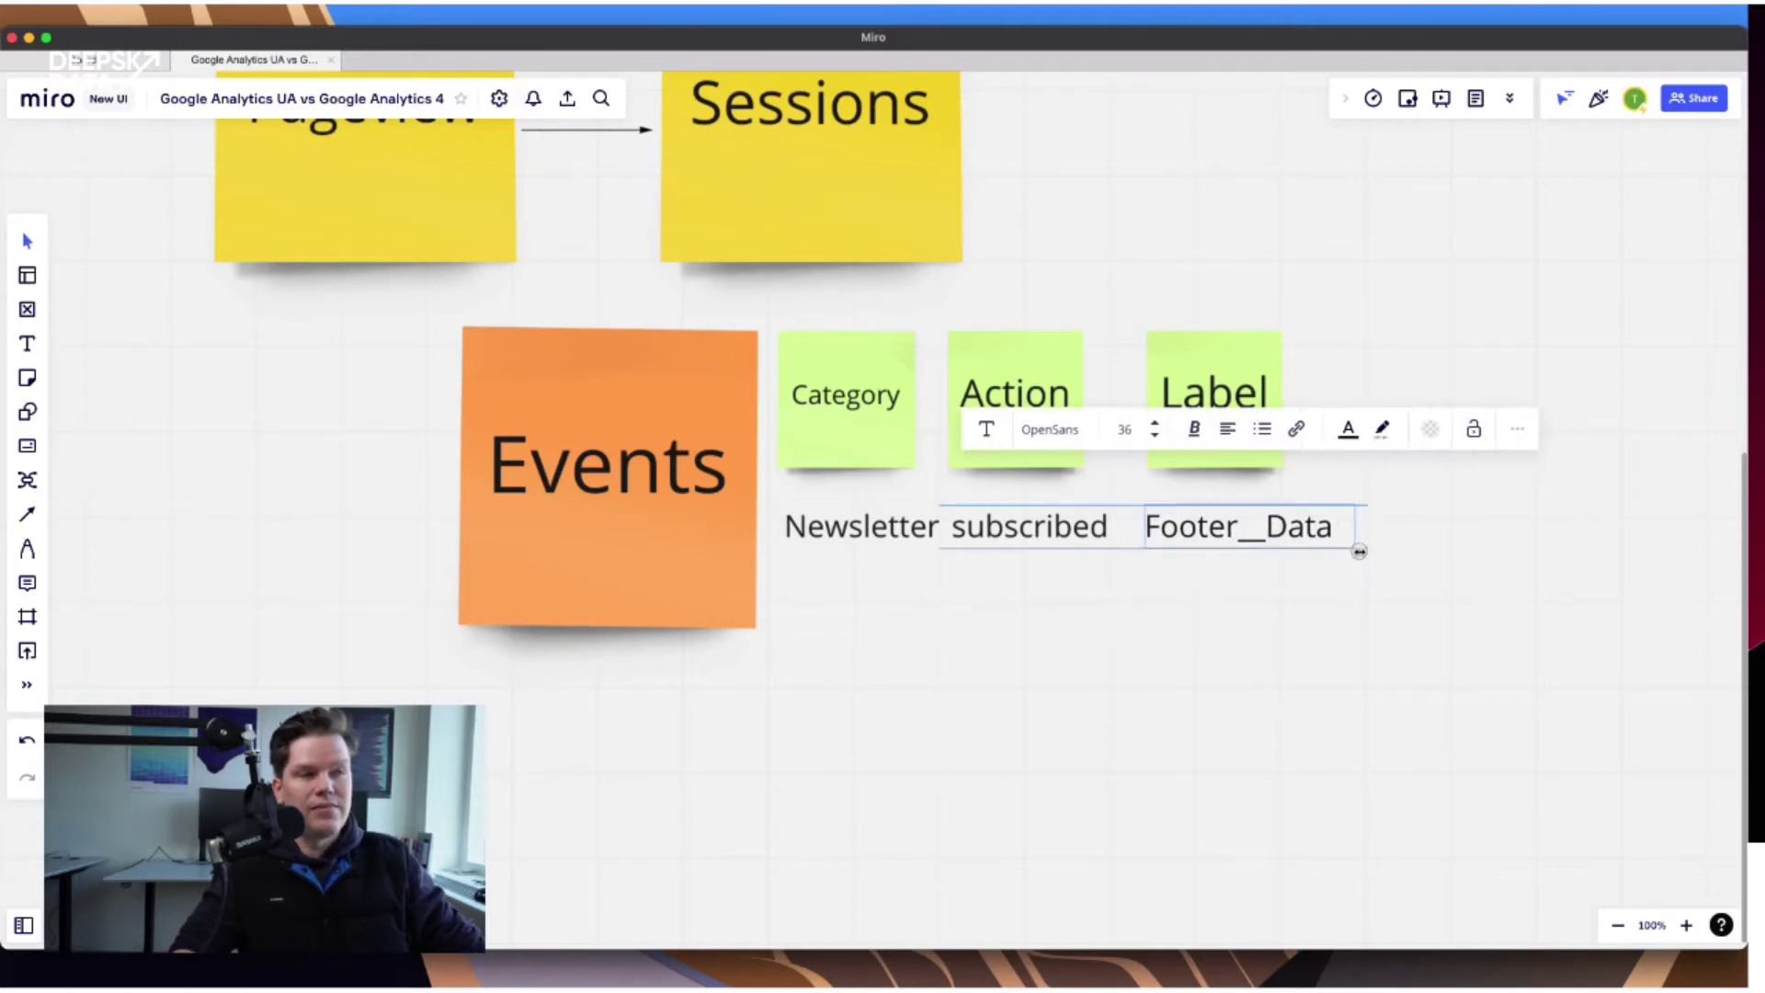
{"action": "left_click", "coordinate": [1225, 579]}
Try appending '_Content' to Footer__Data, then remove it again.
{"action": "double_click", "coordinate": [1254, 540]}
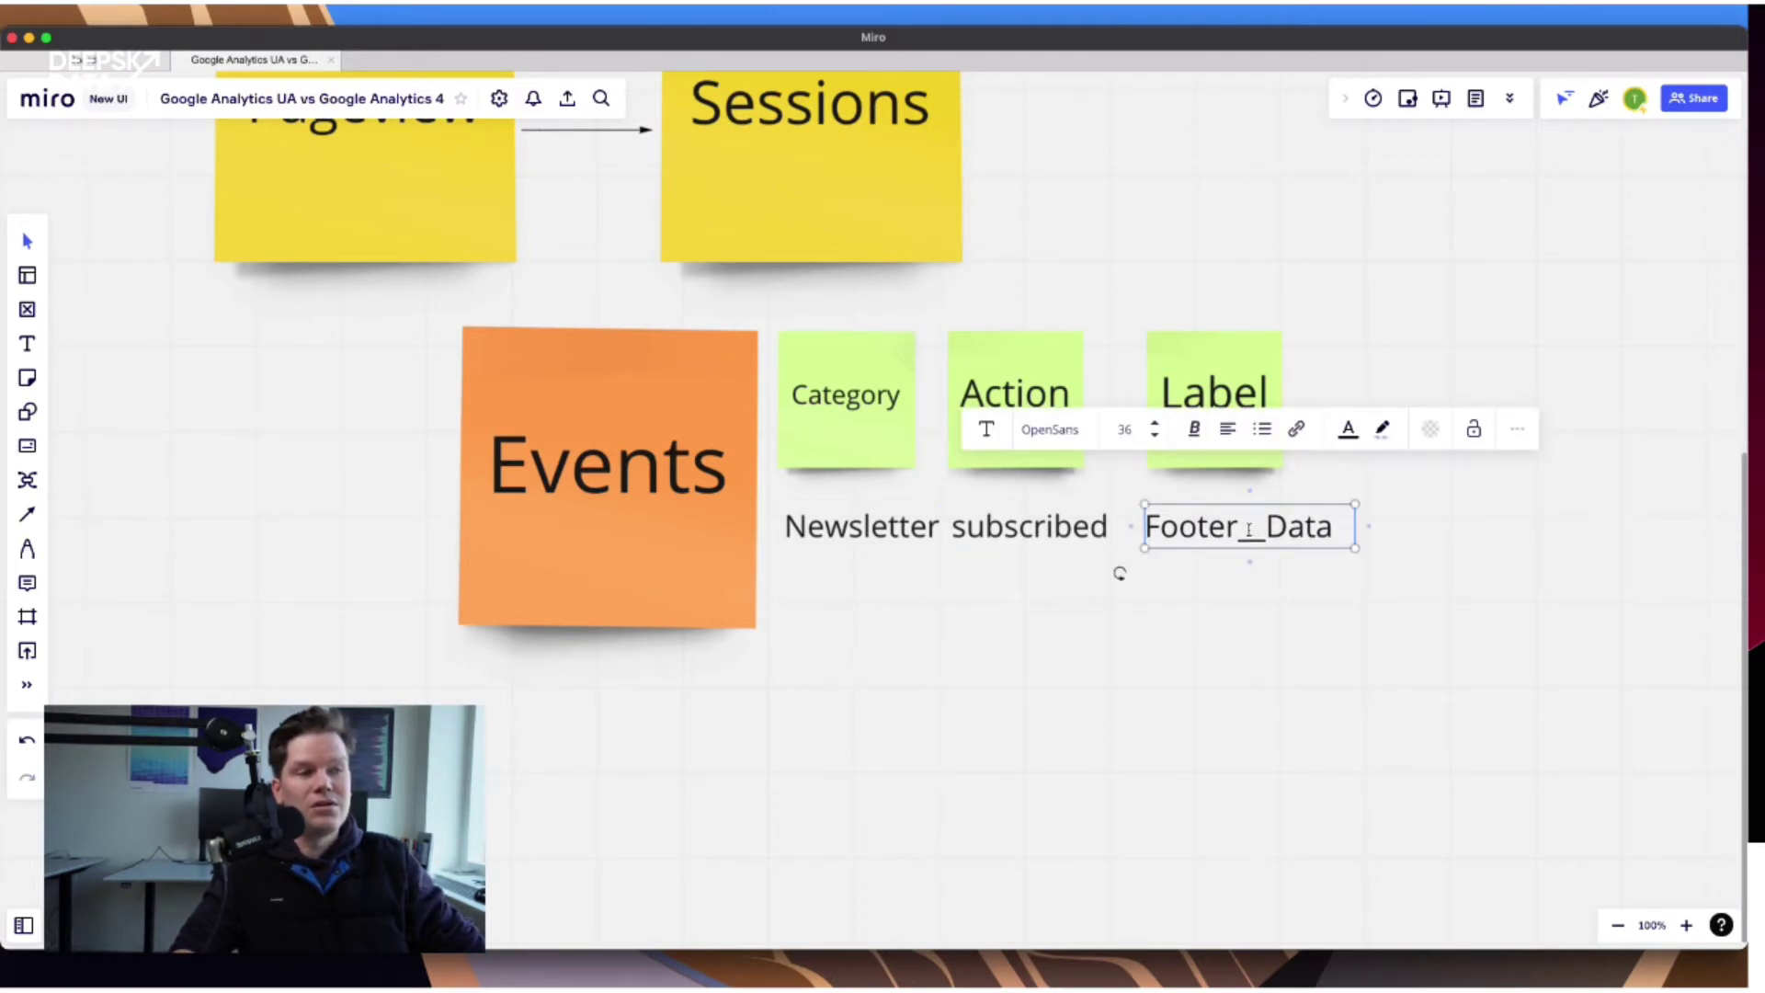
{"action": "left_click_drag", "start_coordinate": [1238, 531], "coordinate": [1263, 530]}
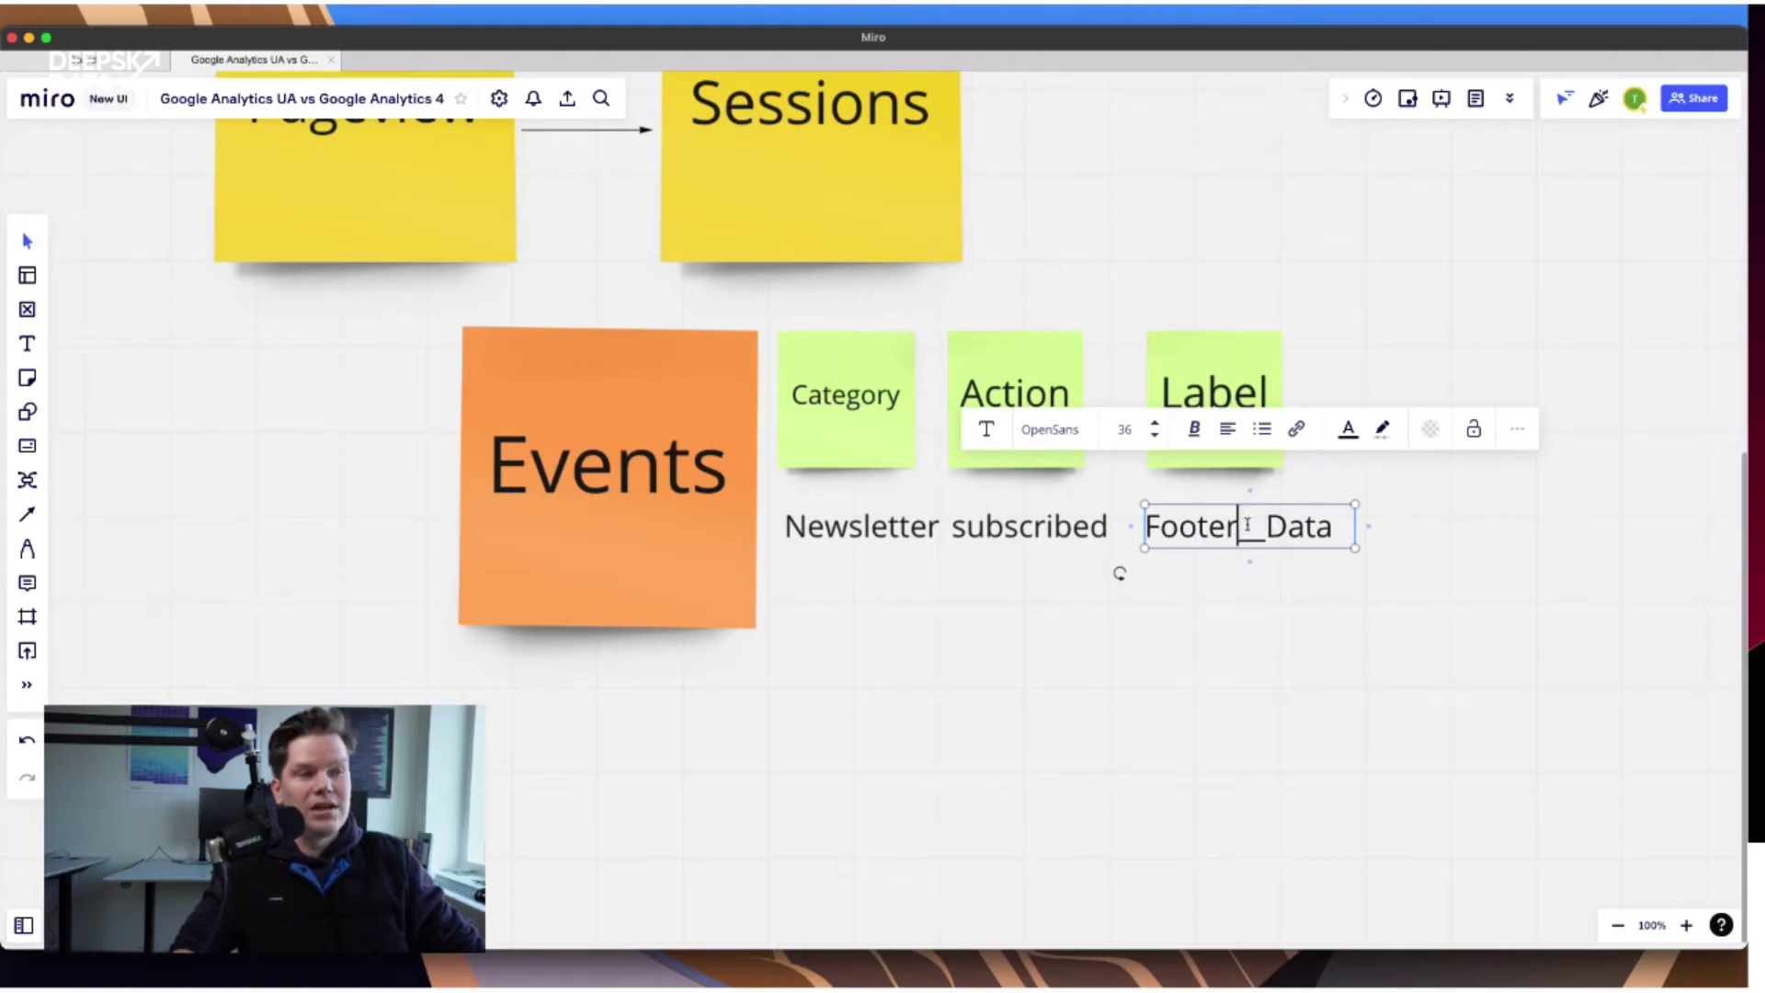
{"action": "left_click_drag", "start_coordinate": [1238, 530], "coordinate": [1266, 529]}
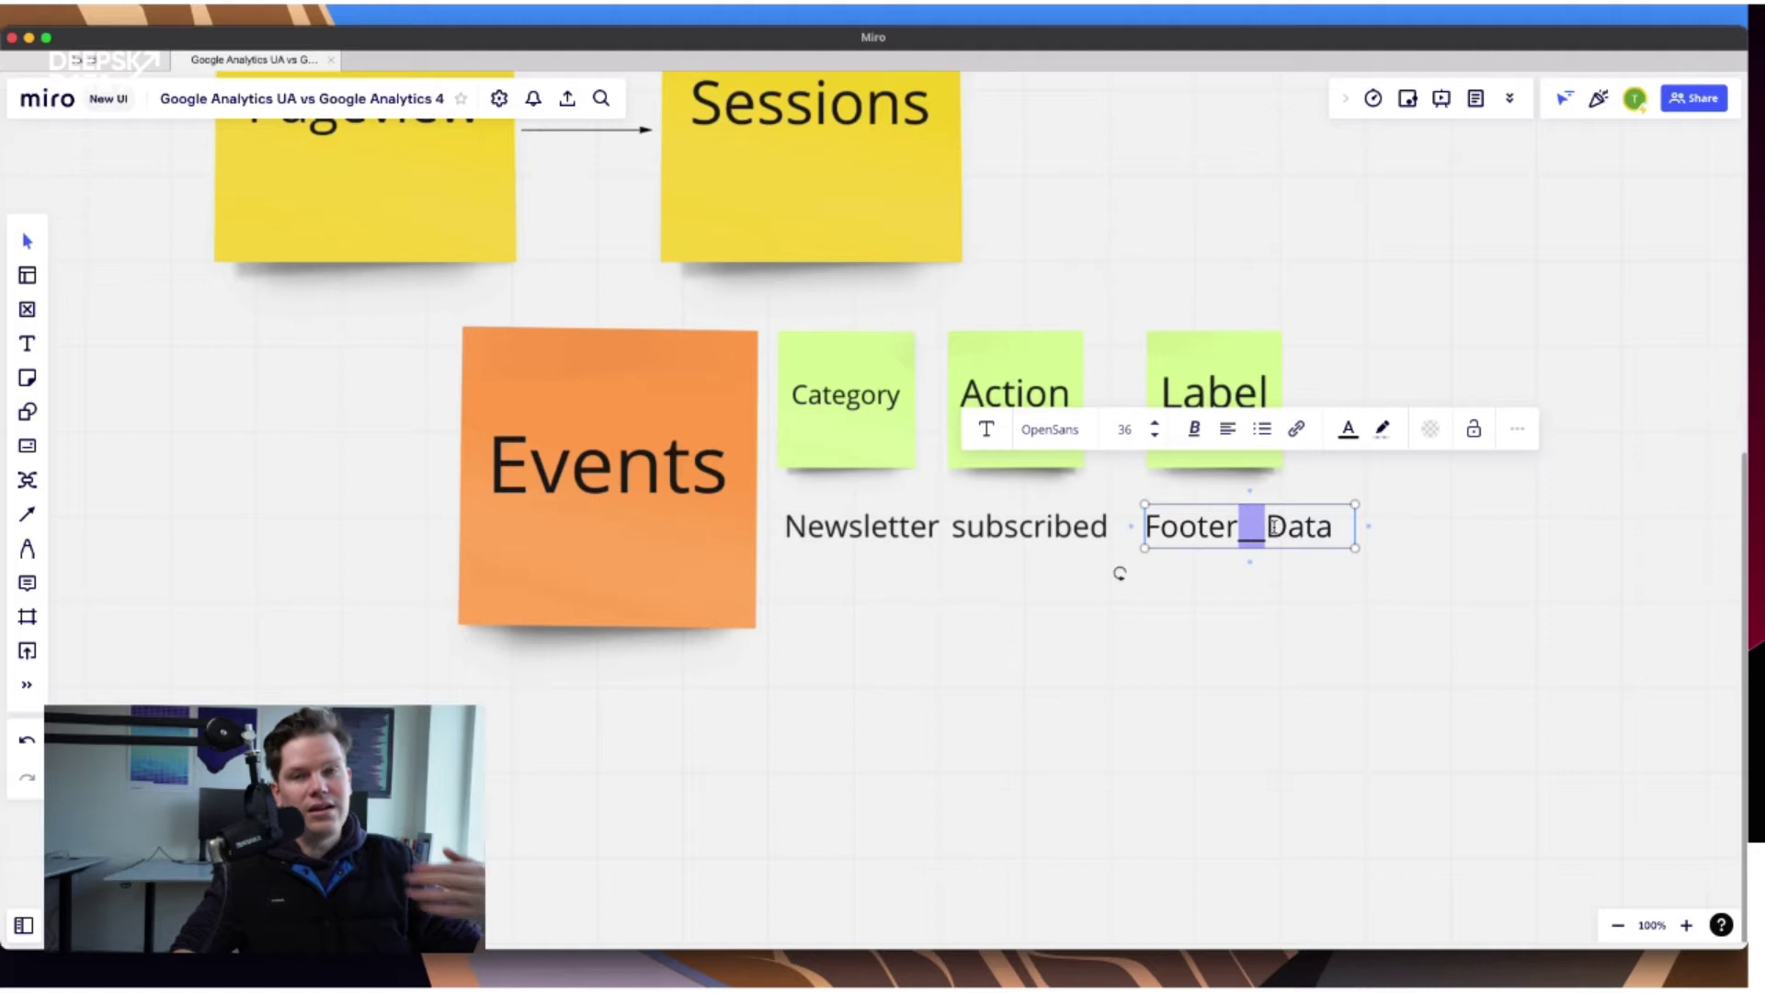
{"action": "left_click", "coordinate": [1251, 524]}
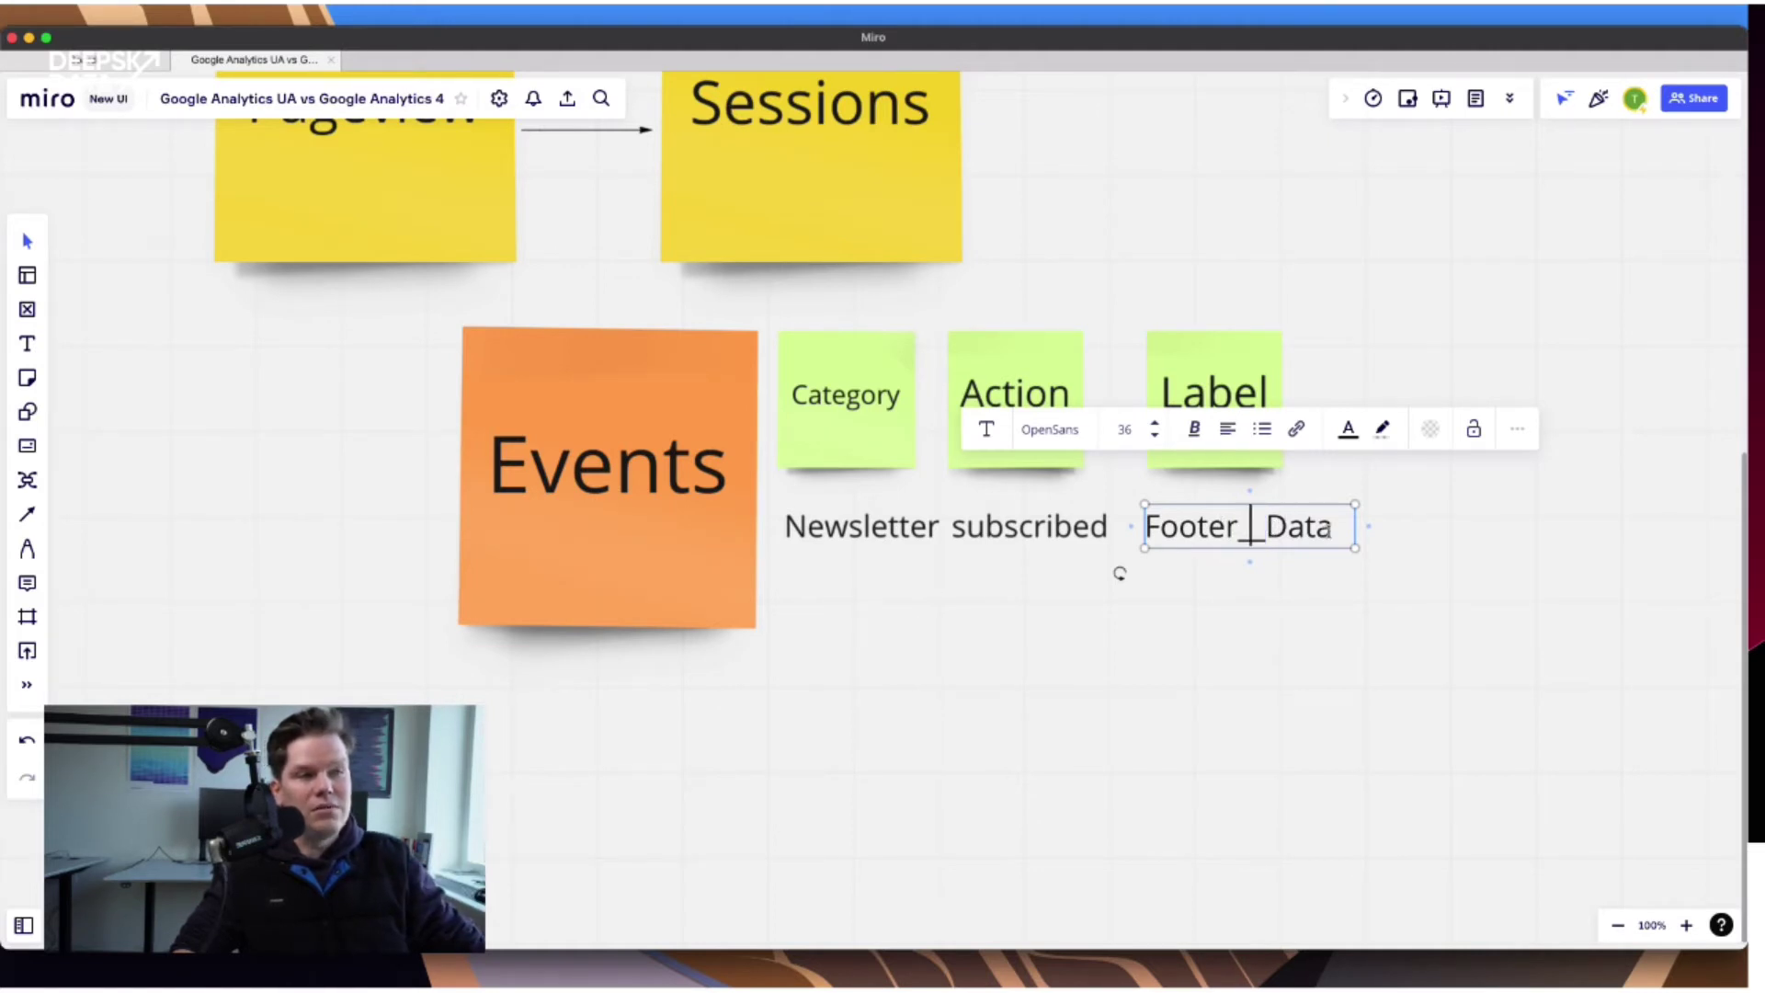
{"action": "left_click", "coordinate": [1342, 530]}
{"action": "type", "text": "_"}
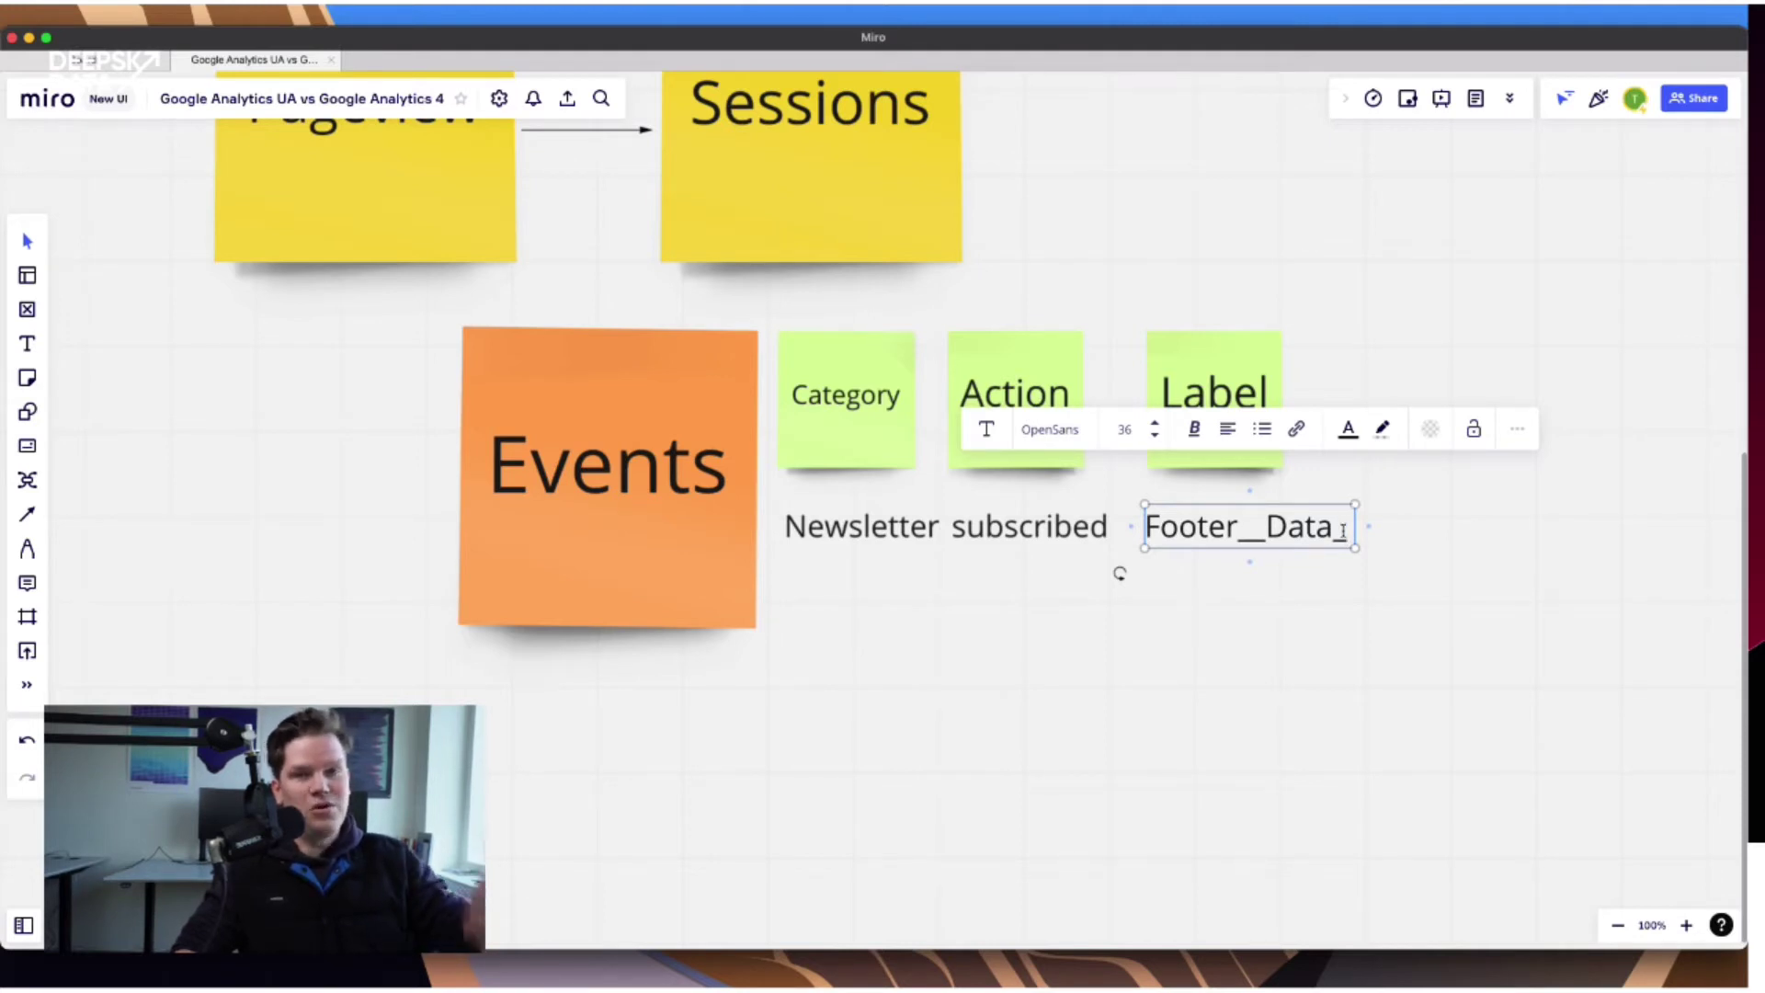
{"action": "type", "text": "Co"}
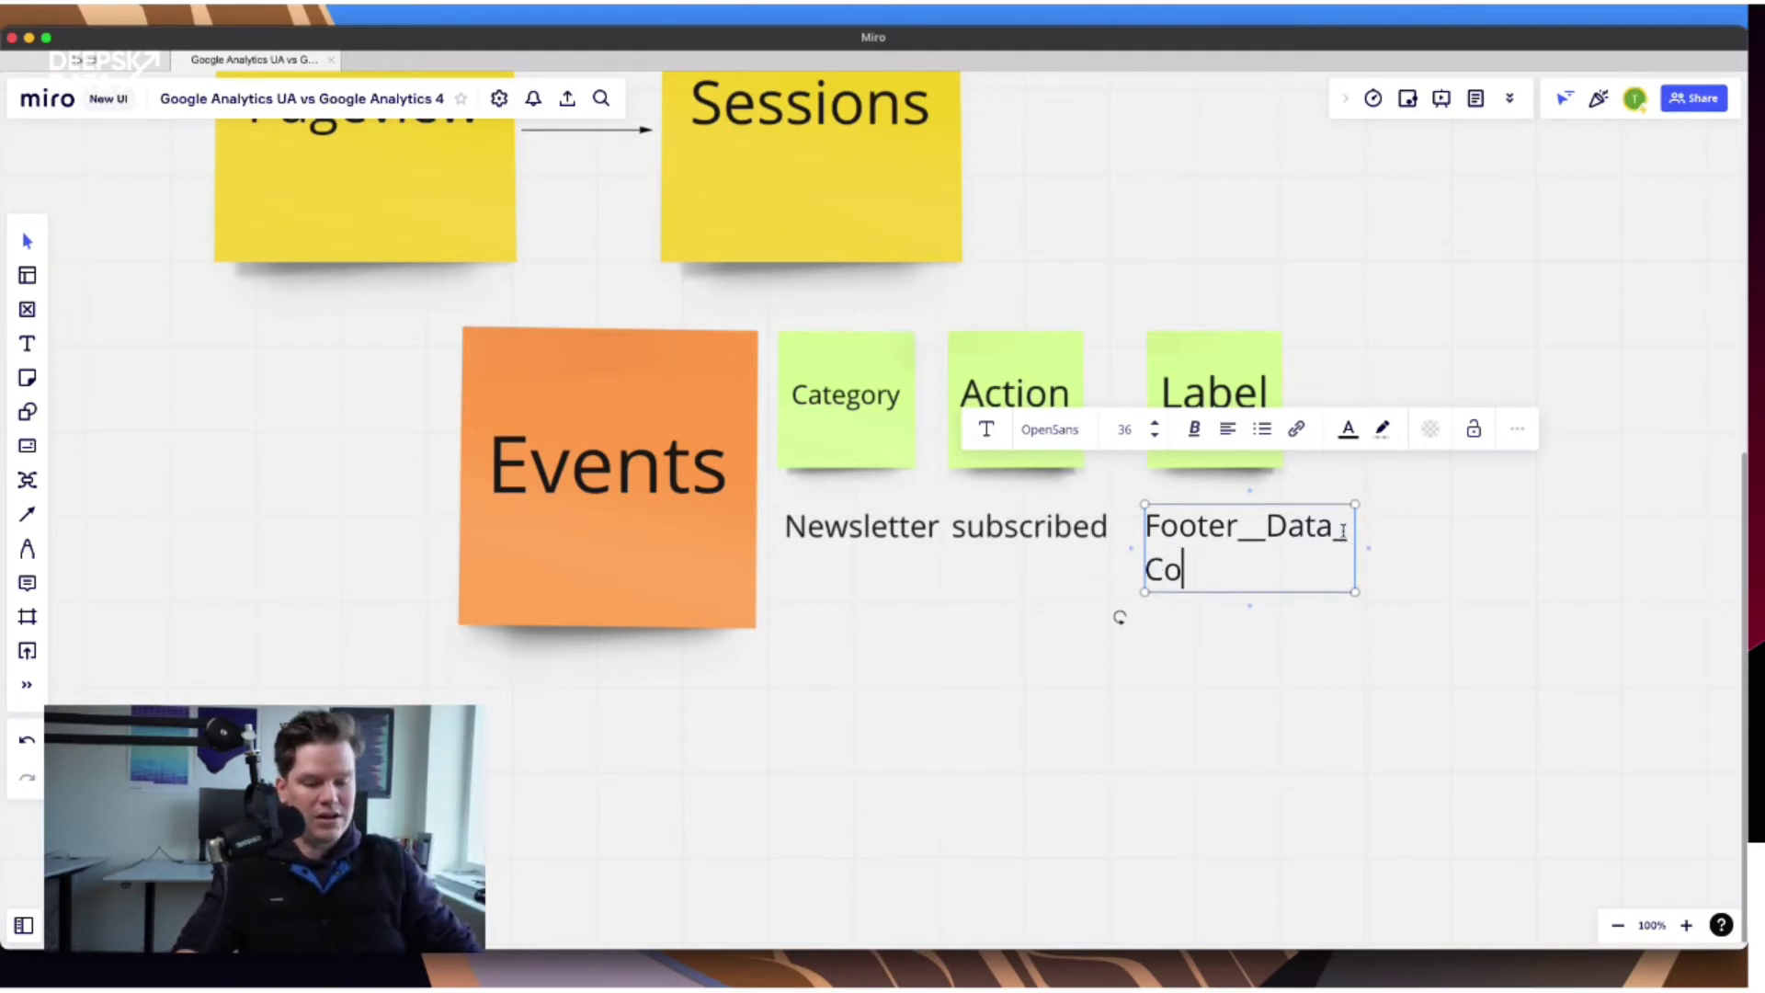
{"action": "type", "text": "ntent"}
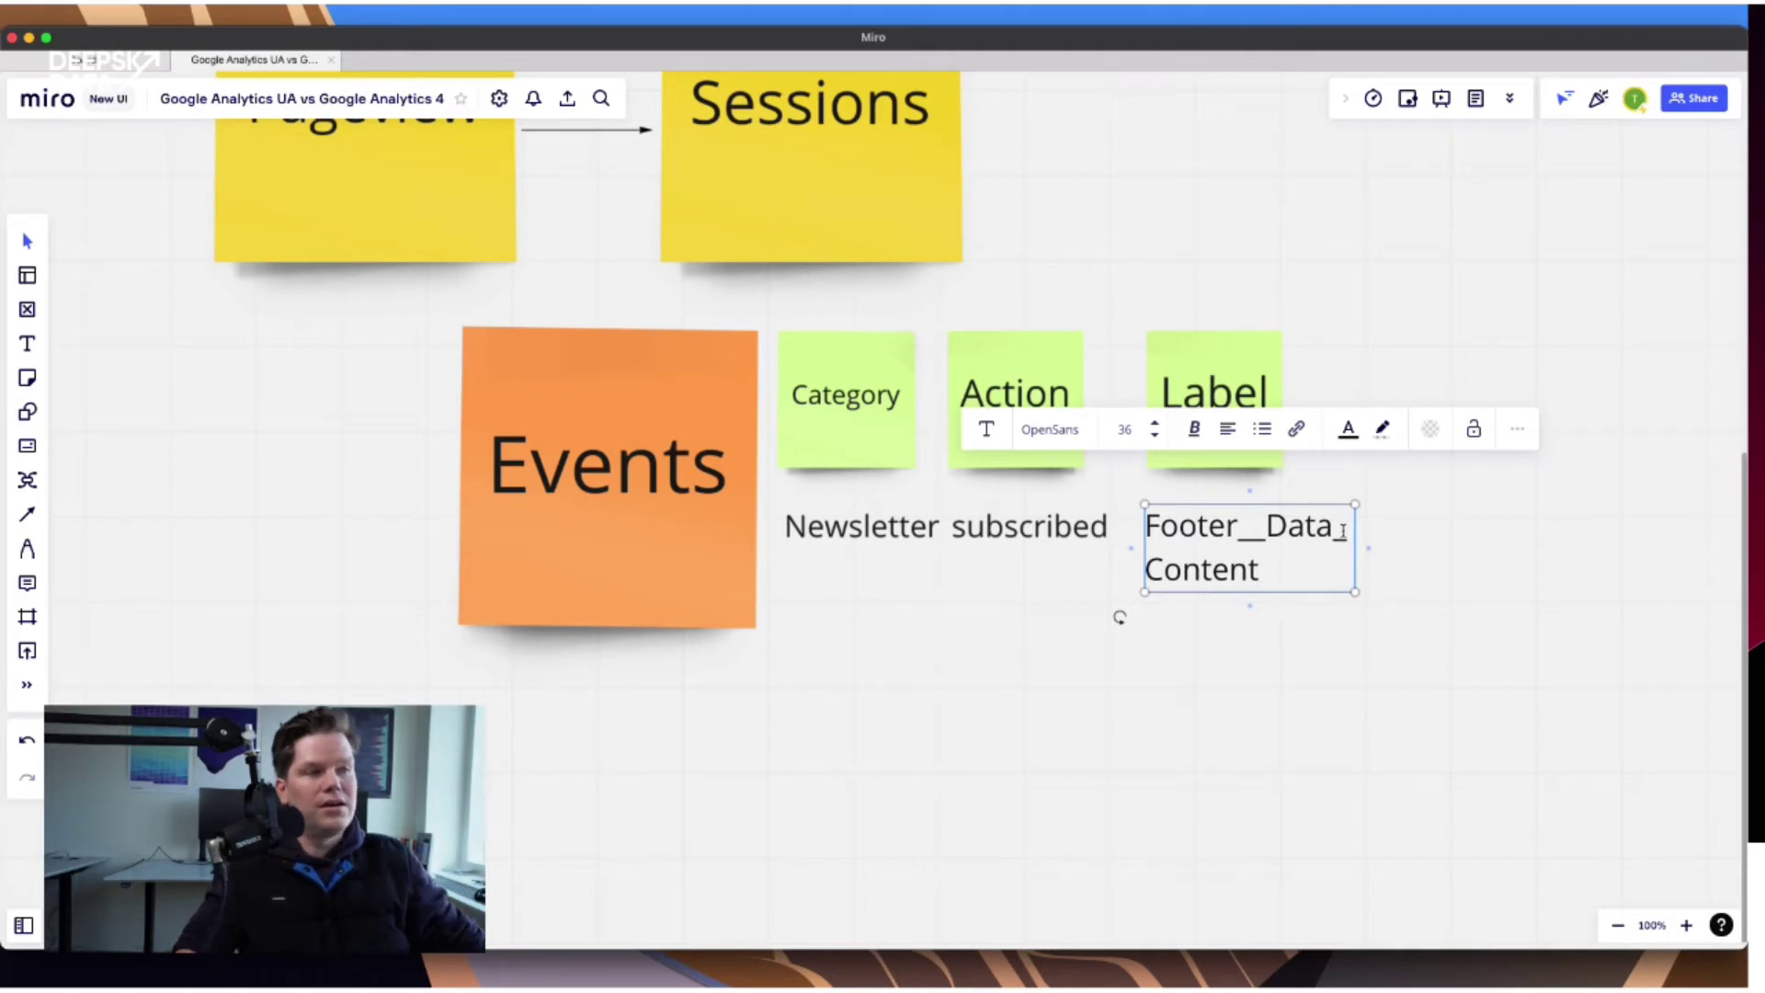
{"action": "left_click", "coordinate": [1337, 526], "text": "shift"}
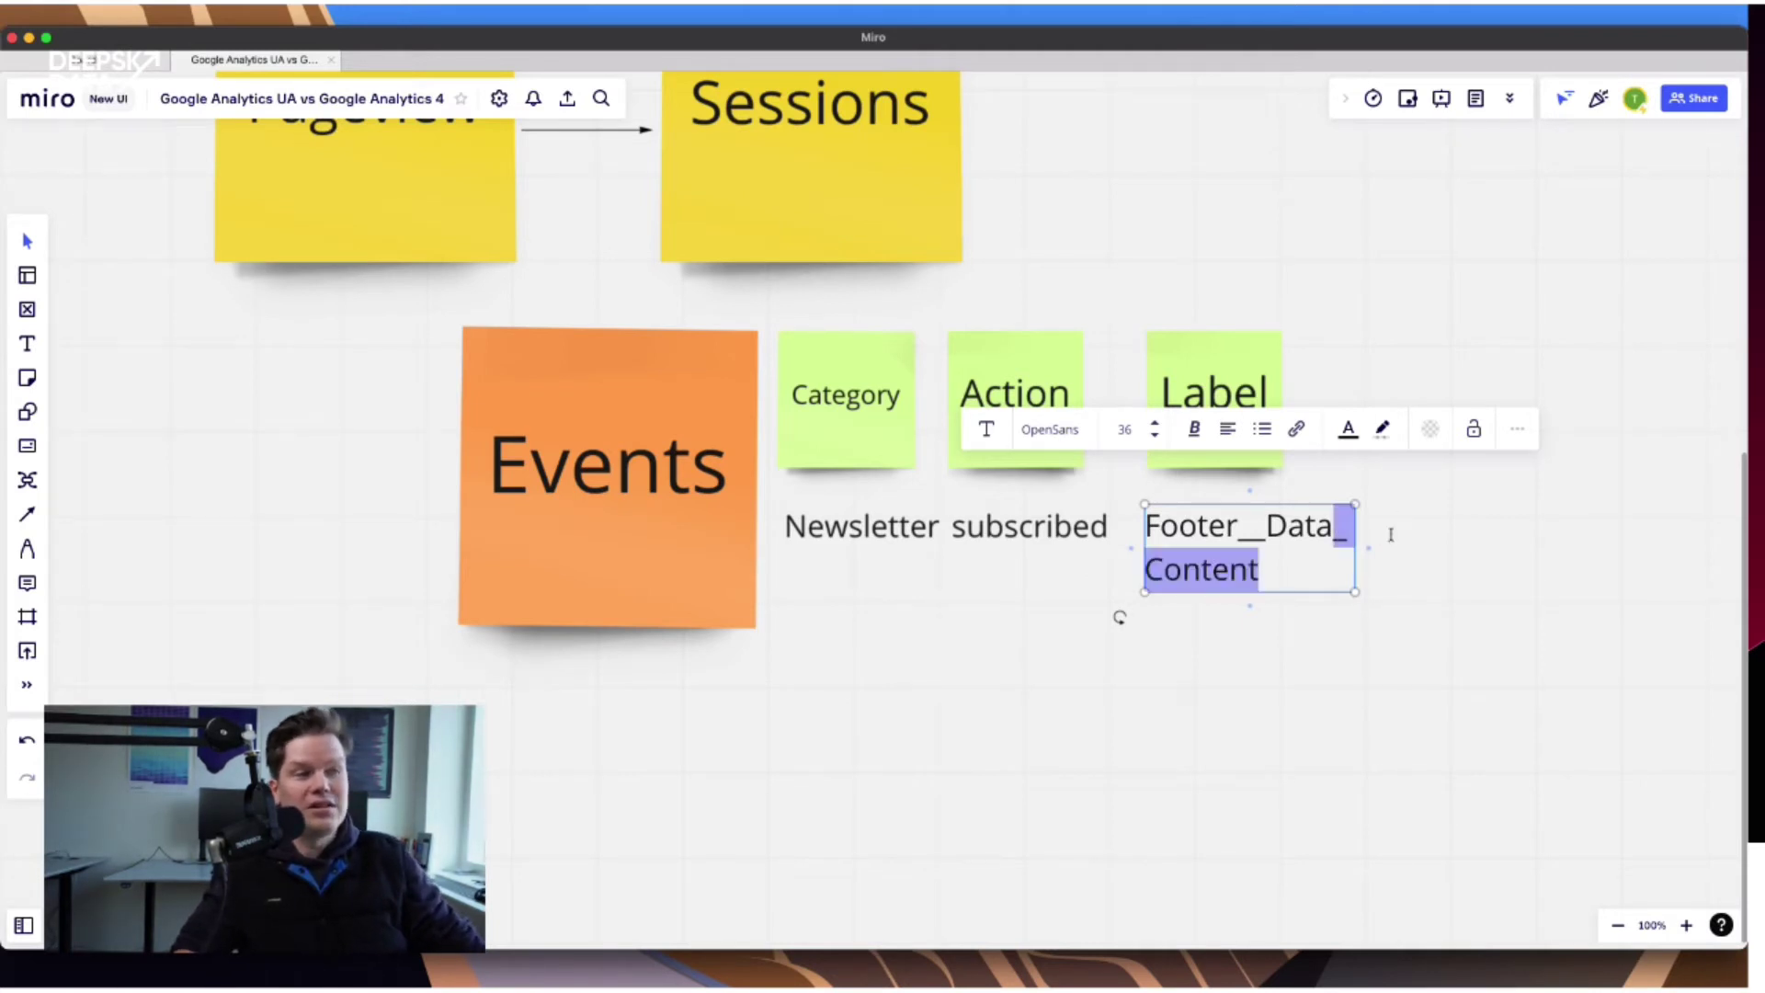
{"action": "key", "text": "BackSpace"}
{"action": "left_click", "coordinate": [1308, 654]}
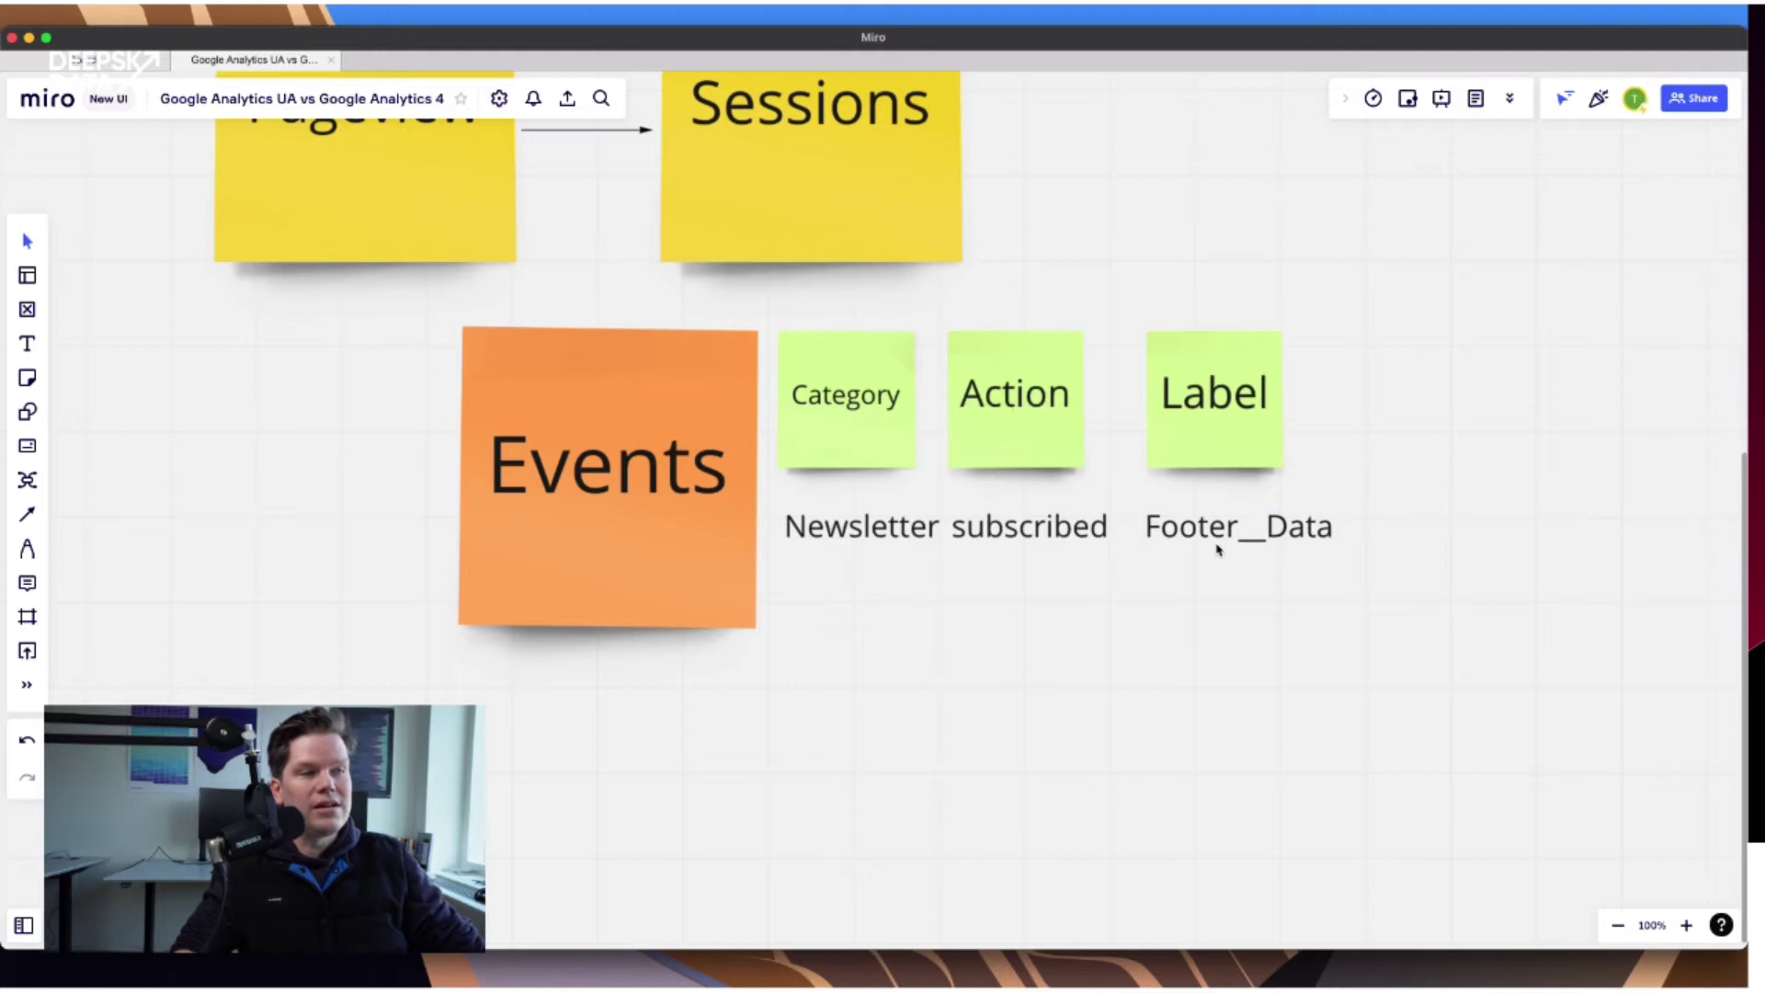
{"action": "left_click", "coordinate": [1238, 527]}
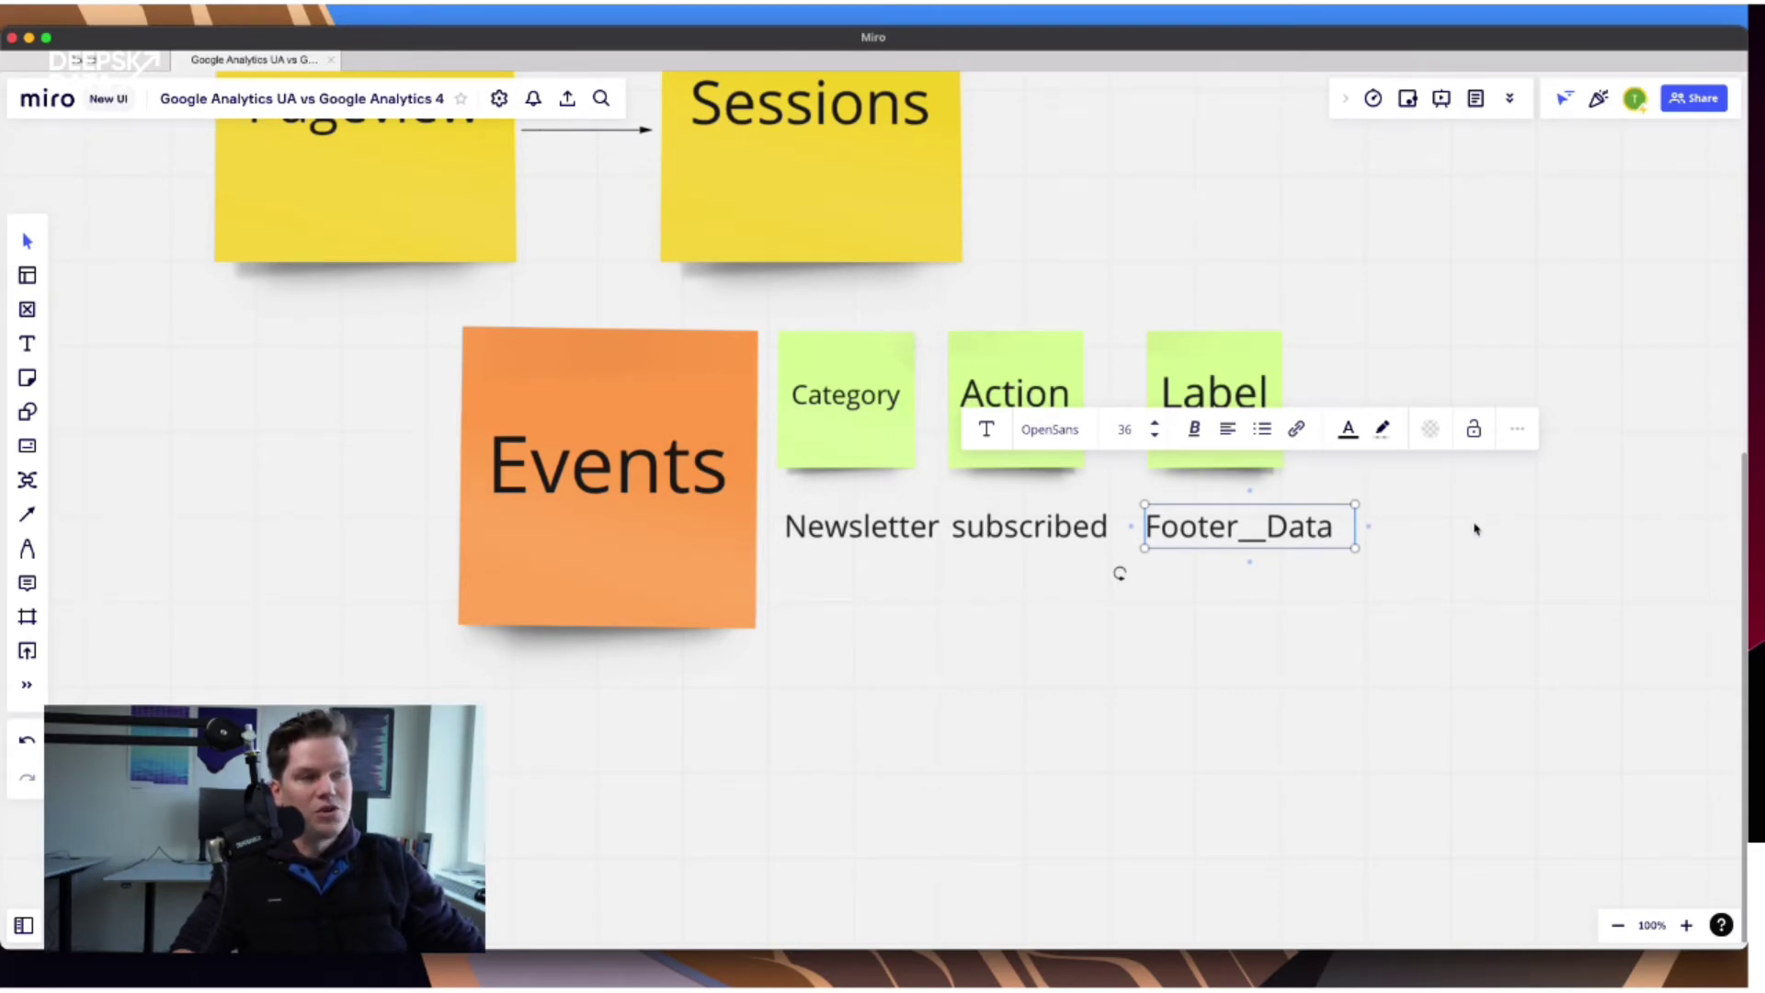
{"action": "left_click", "coordinate": [1327, 637]}
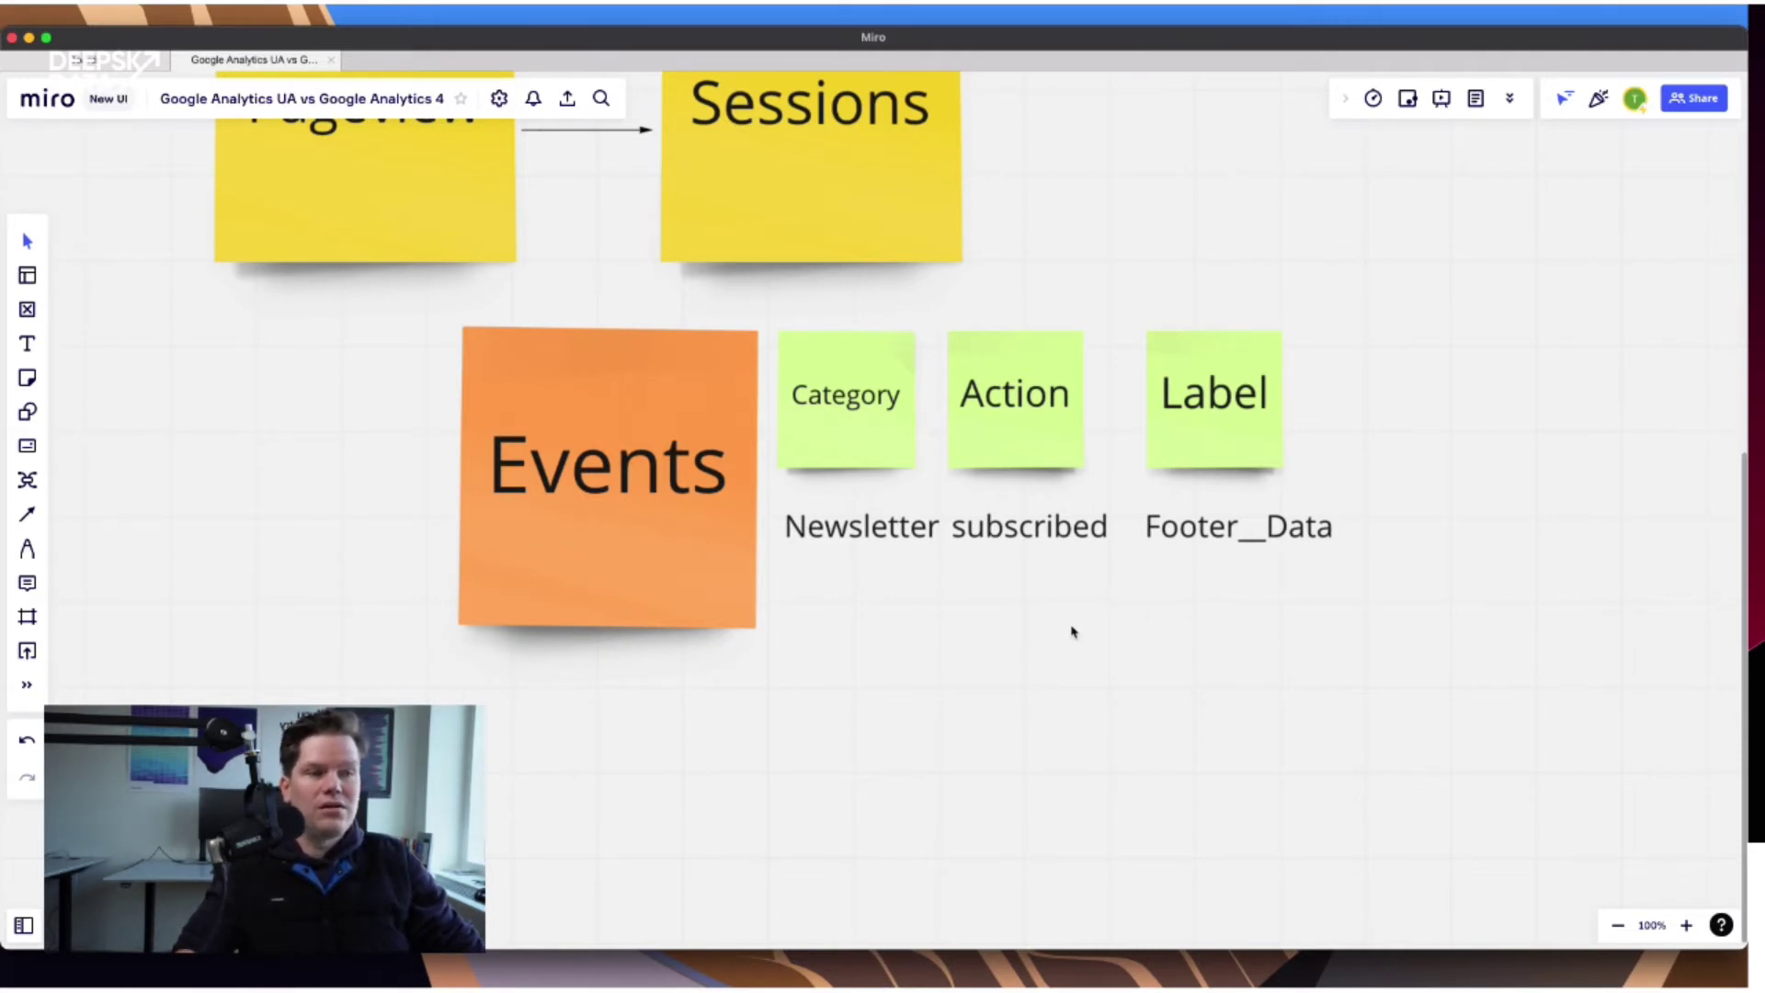
Duplicate the Google Analyitcs Universal heading and move the copy below the Events row.
{"action": "scroll", "coordinate": [1103, 671], "scroll_direction": "up", "scroll_amount": 4}
{"action": "scroll", "coordinate": [1103, 671], "scroll_direction": "left", "scroll_amount": 4}
{"action": "scroll", "coordinate": [1316, 373], "scroll_direction": "up", "scroll_amount": 5}
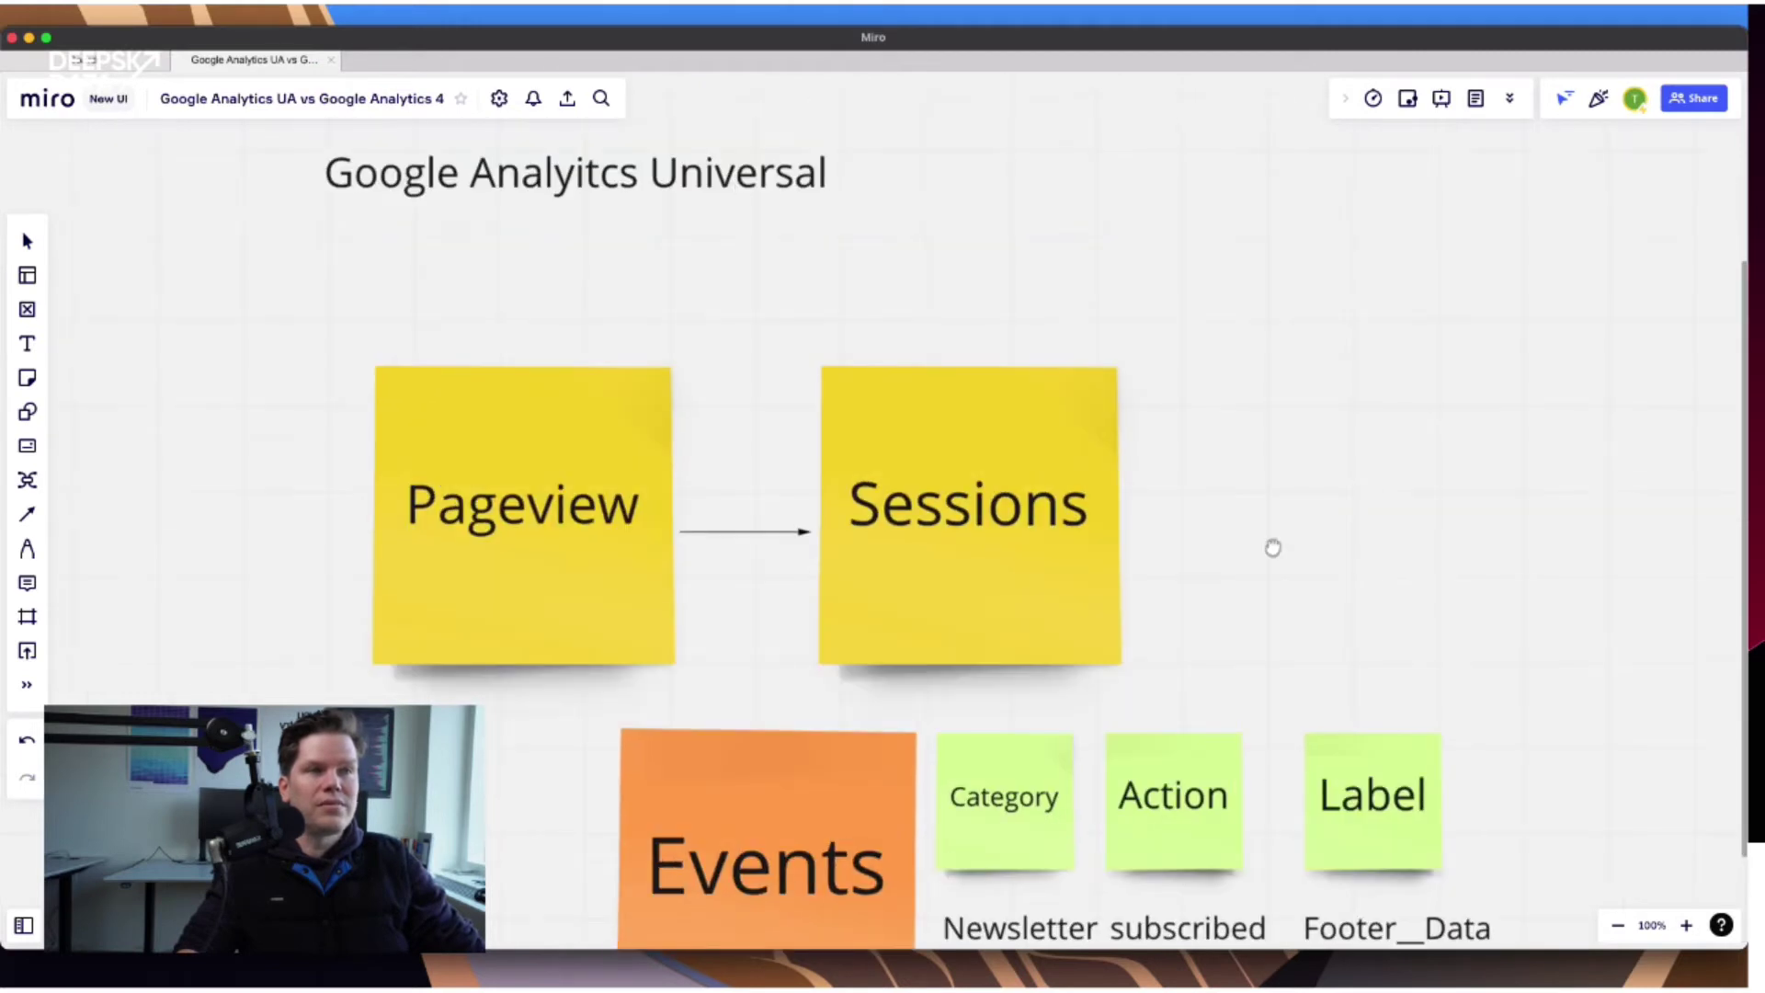
{"action": "left_click", "coordinate": [720, 178]}
{"action": "key", "text": "super+d"}
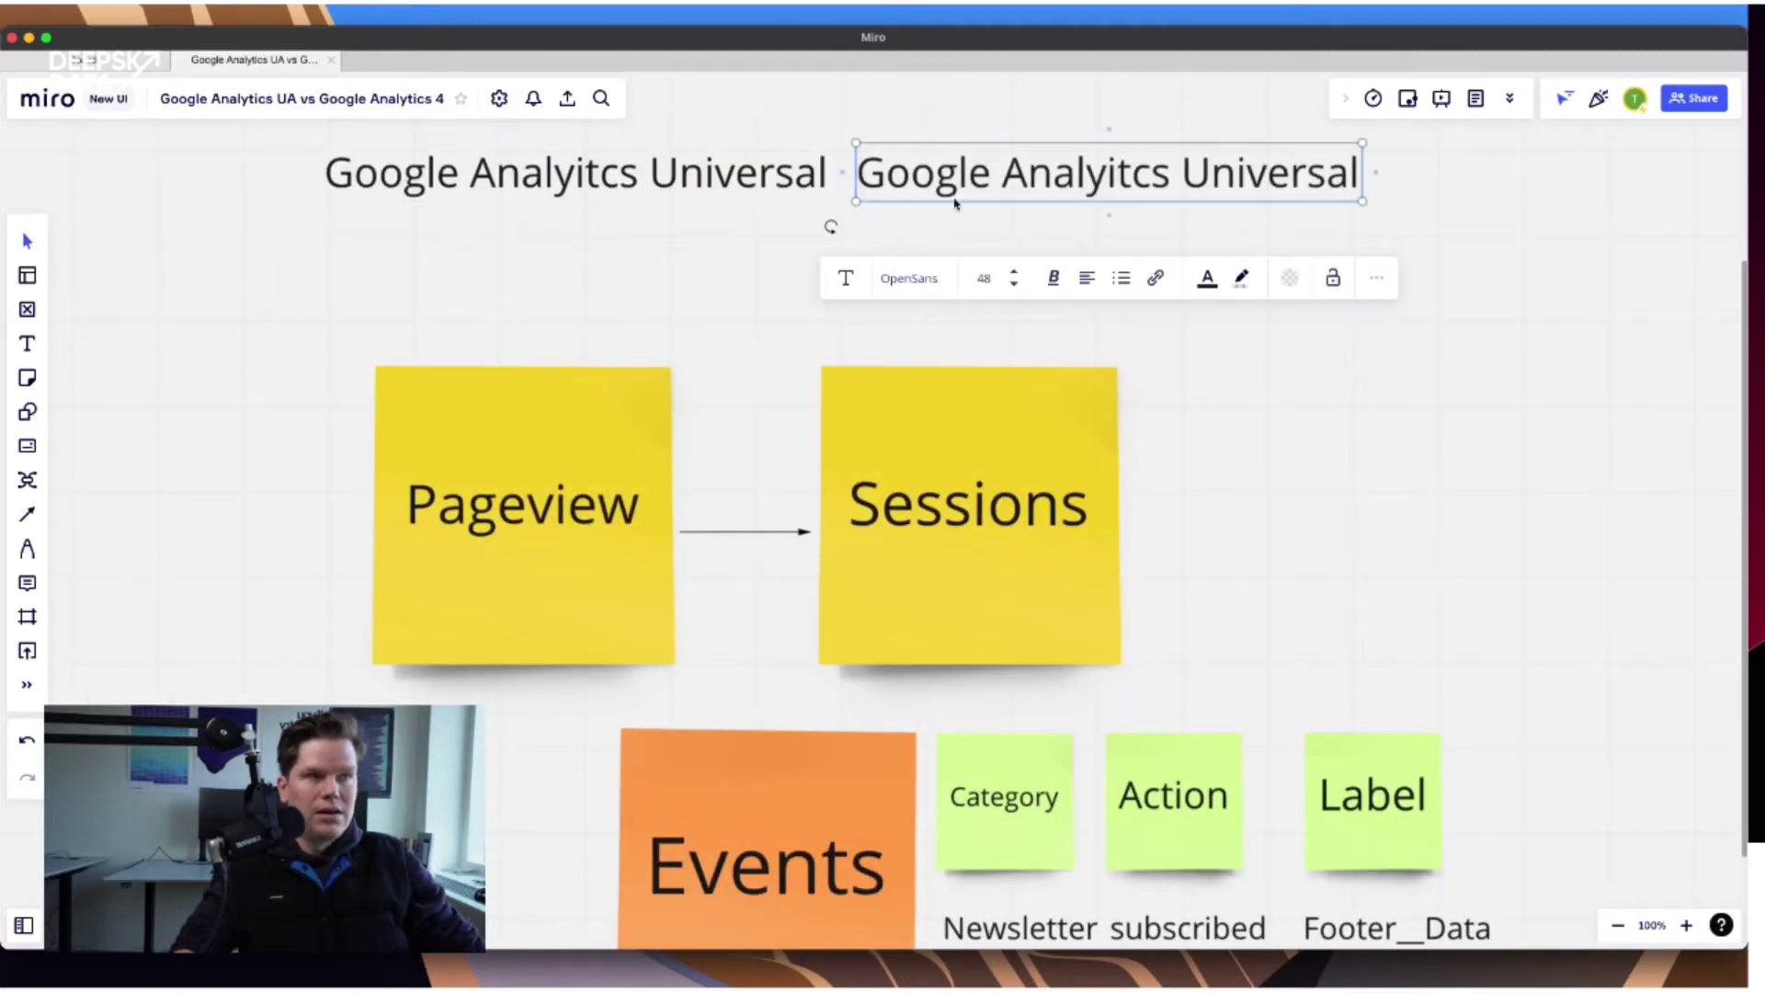
{"action": "left_click_drag", "start_coordinate": [947, 190], "coordinate": [428, 507]}
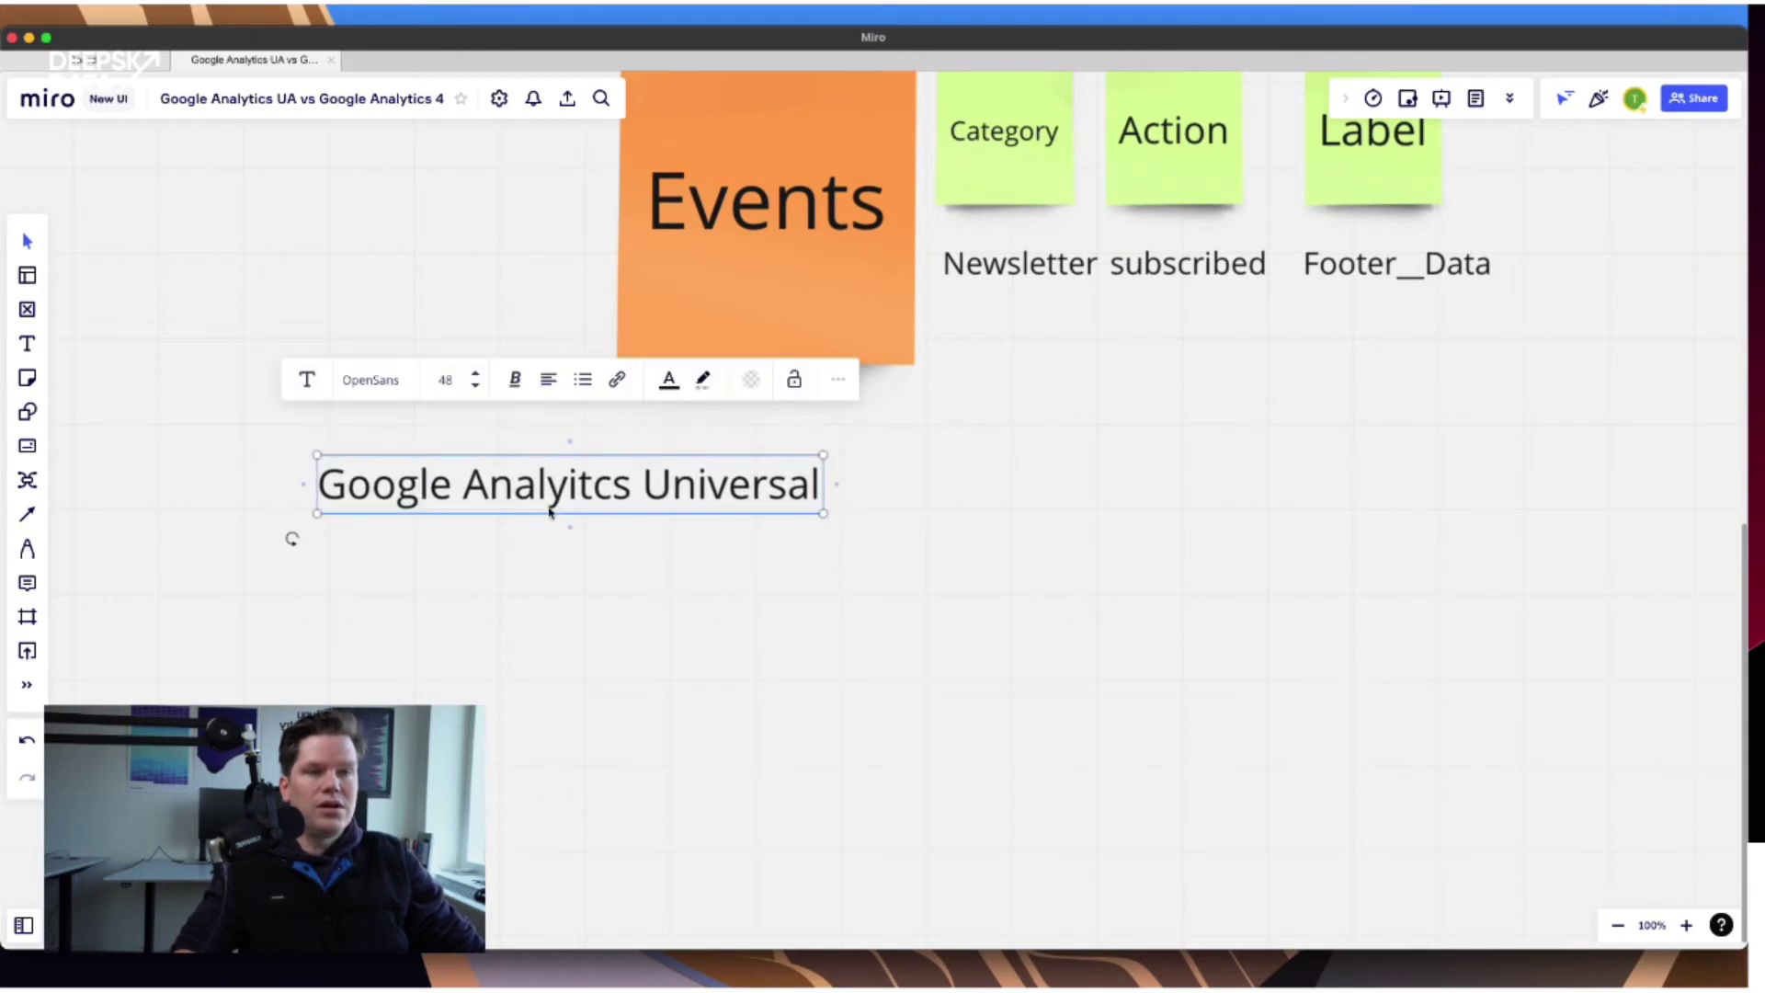
Correct the copy's spelling to Analytics and replace Universal with 4, giving 'Google Analytics 4'.
{"action": "double_click", "coordinate": [668, 502]}
{"action": "left_click", "coordinate": [579, 470]}
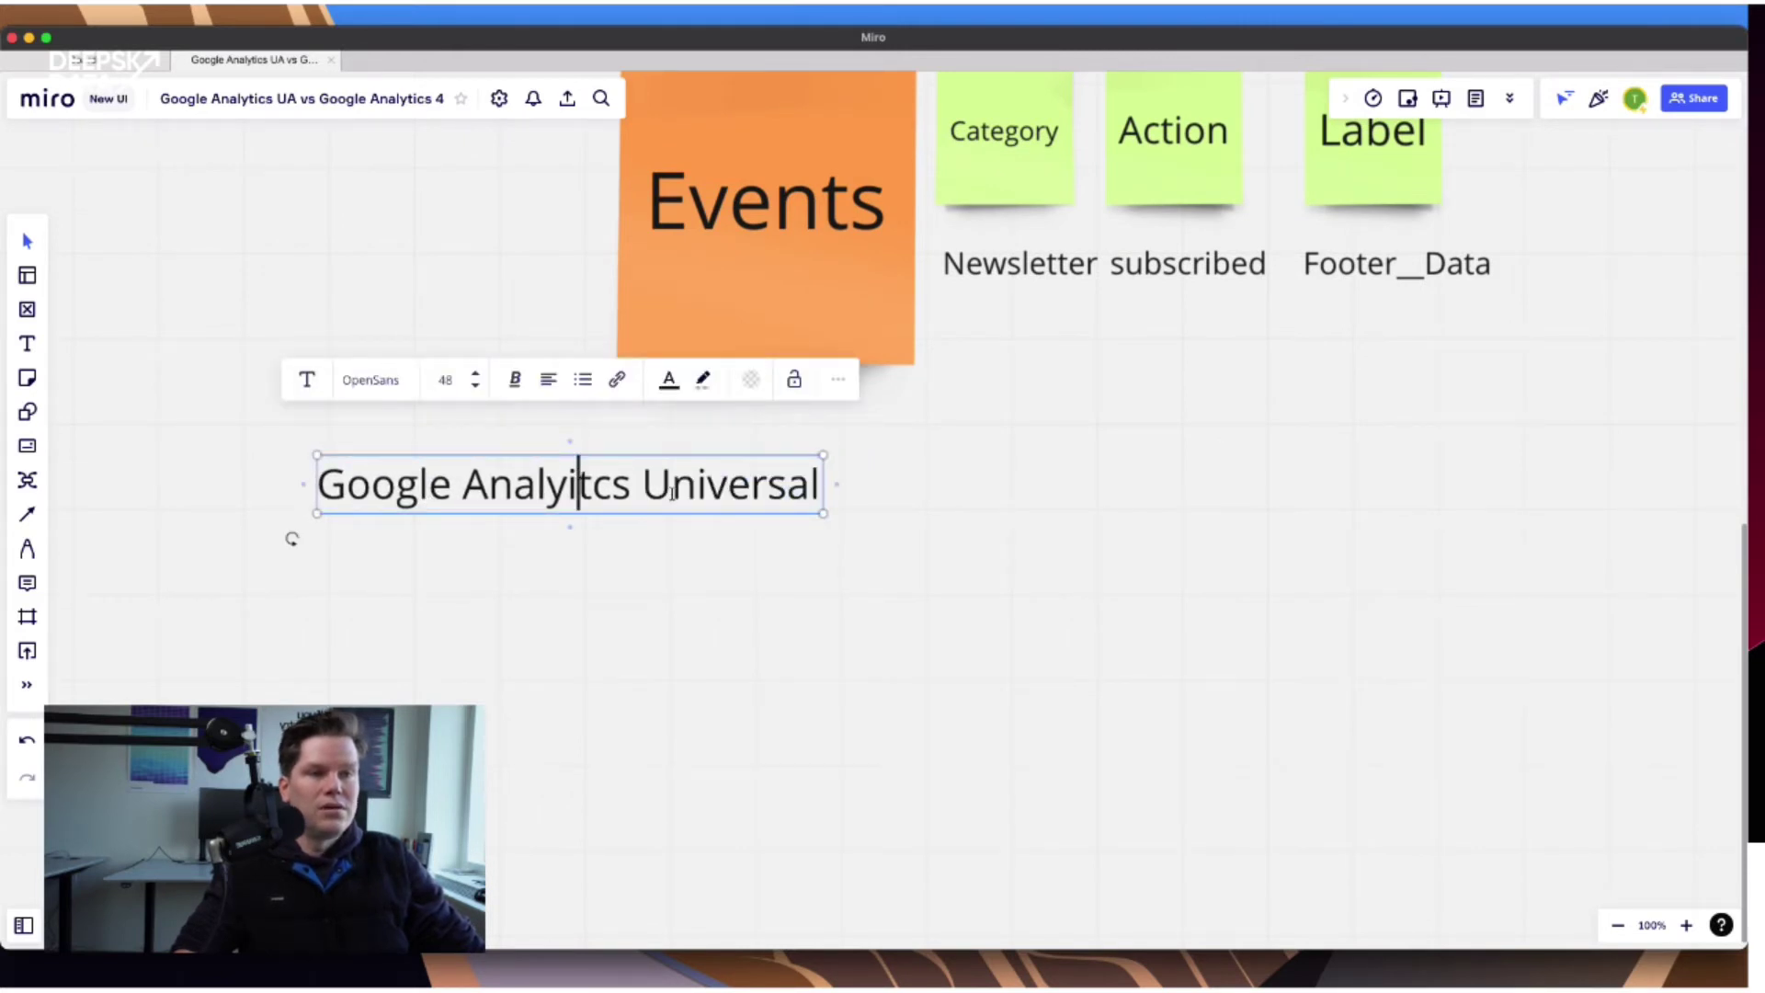
{"action": "key", "text": "BackSpace"}
{"action": "key", "text": "Right"}
{"action": "type", "text": "i"}
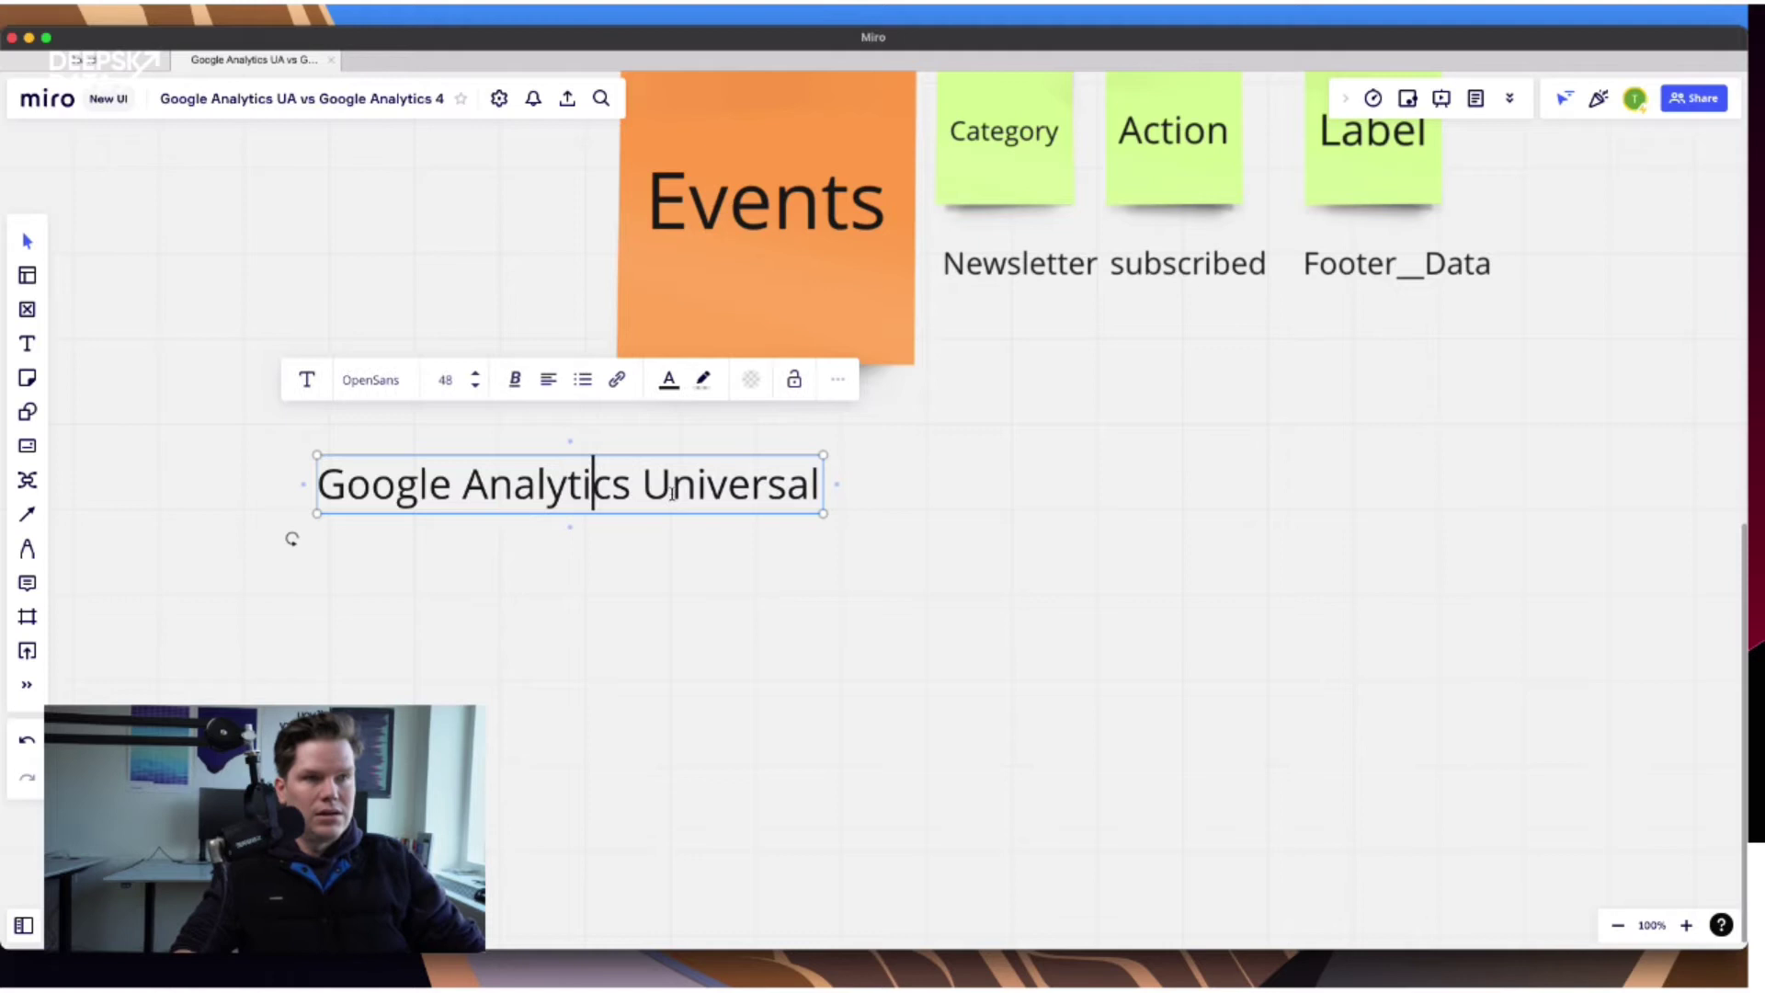
{"action": "double_click", "coordinate": [740, 490]}
{"action": "type", "text": "5"}
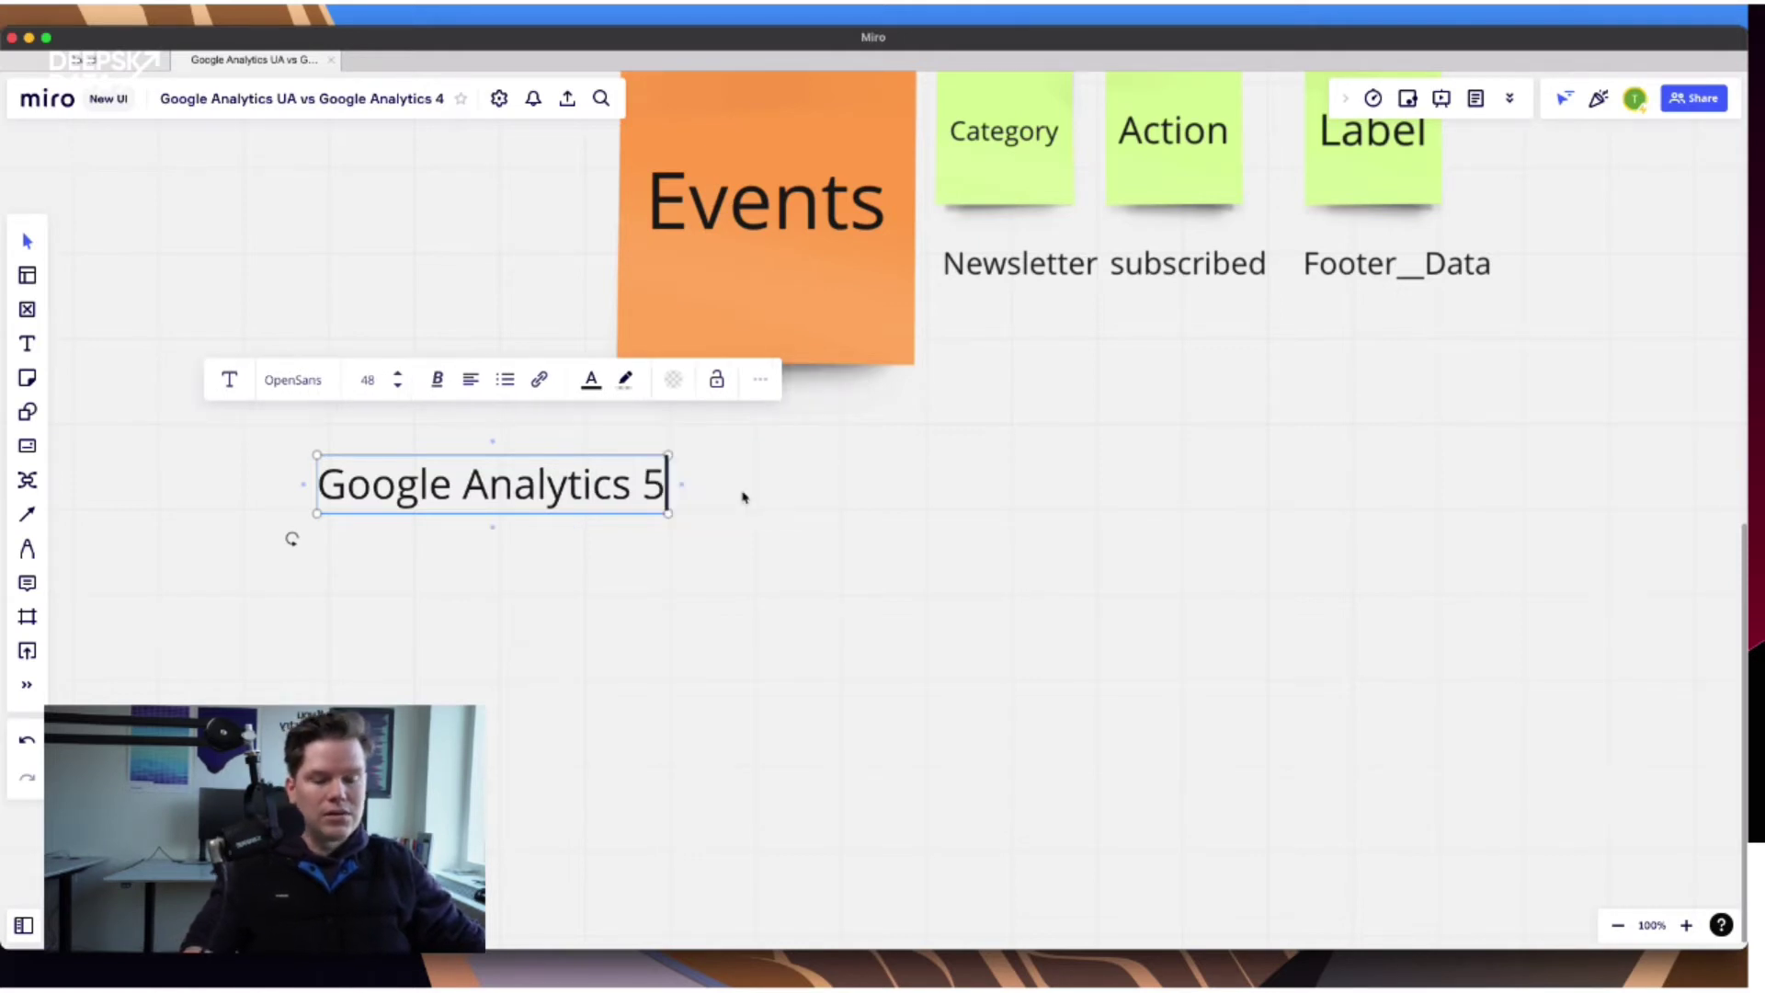
{"action": "key", "text": "BackSpace"}
{"action": "type", "text": "4"}
{"action": "left_click", "coordinate": [964, 656]}
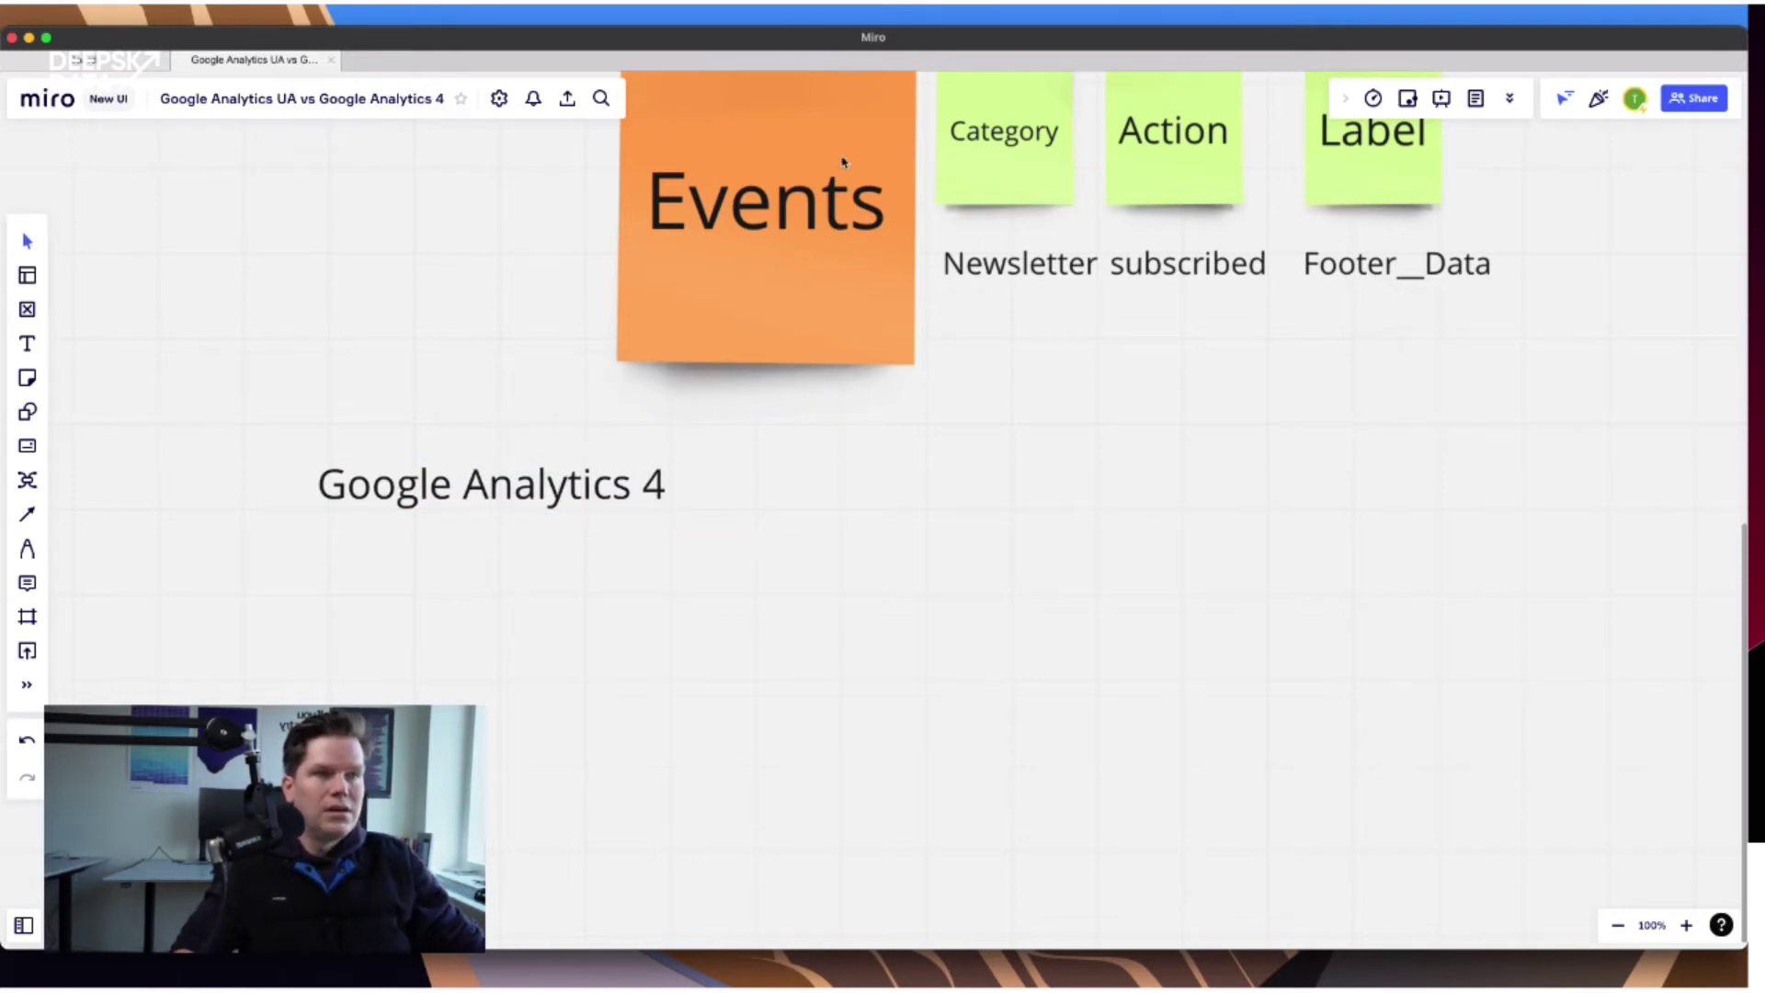
{"action": "left_click", "coordinate": [825, 184]}
Copy the orange Events note to below the Google Analytics 4 heading.
{"action": "scroll", "coordinate": [483, 214], "scroll_direction": "down", "scroll_amount": 3}
{"action": "left_click_drag", "start_coordinate": [825, 183], "coordinate": [635, 668]}
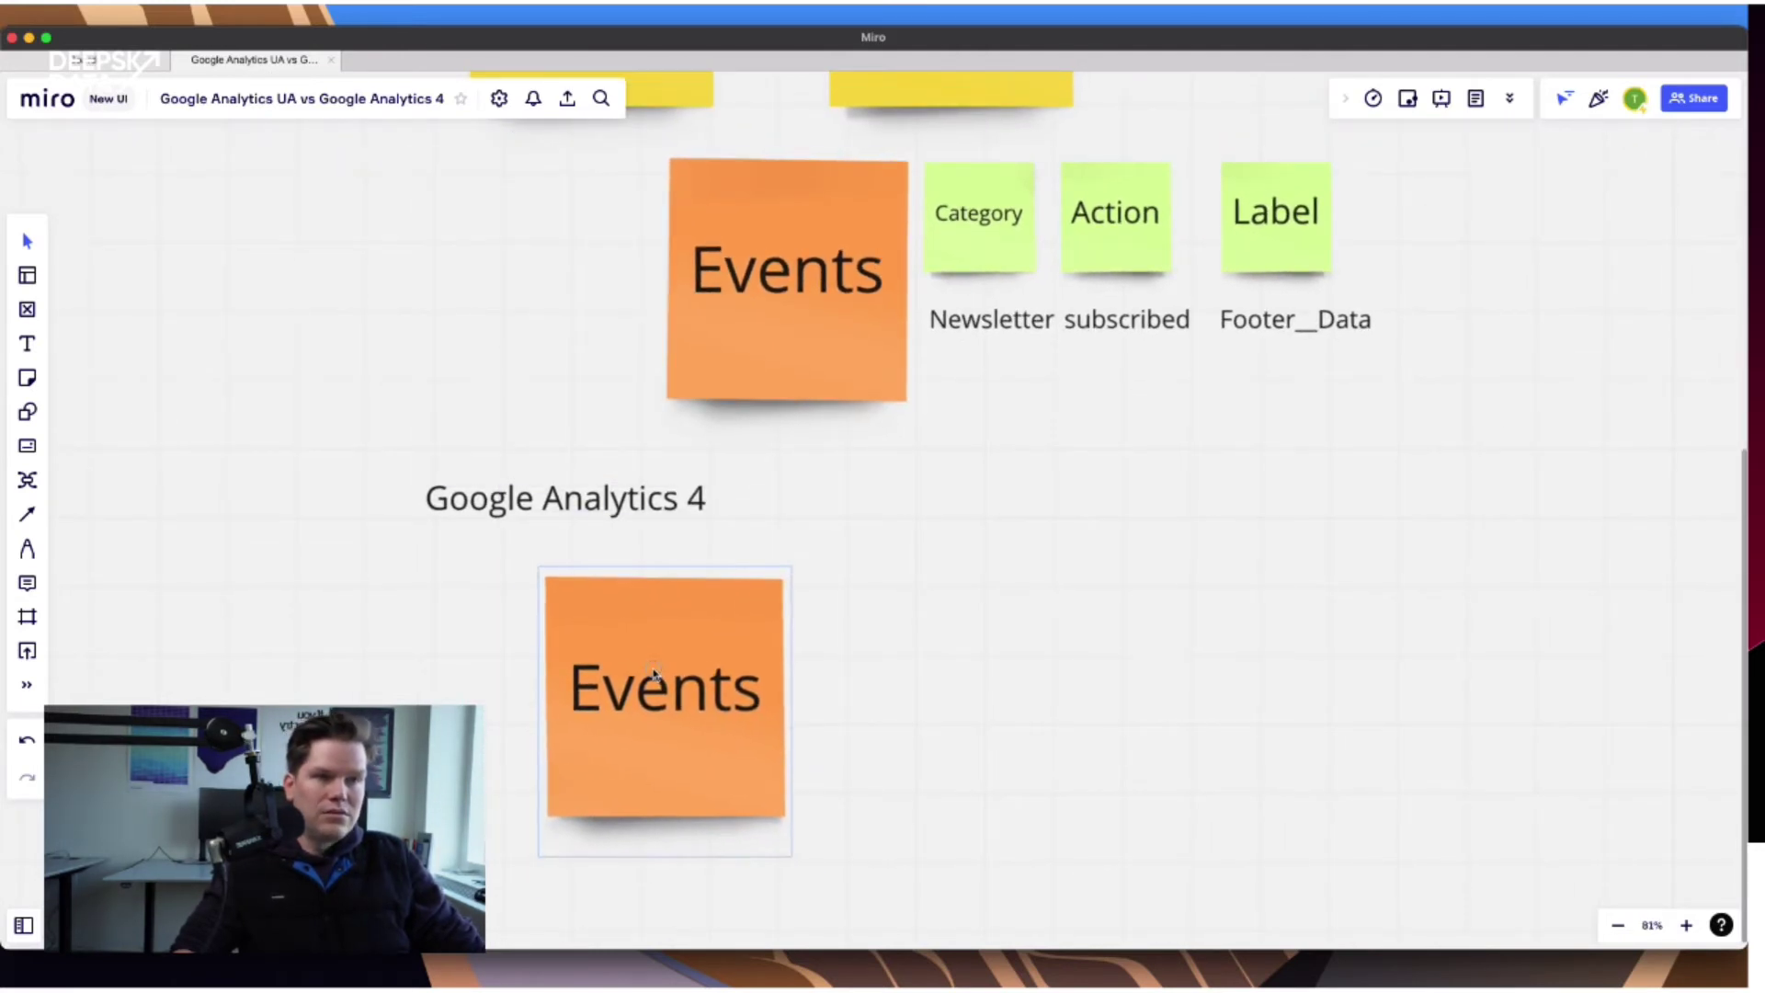
{"action": "left_click", "coordinate": [947, 603]}
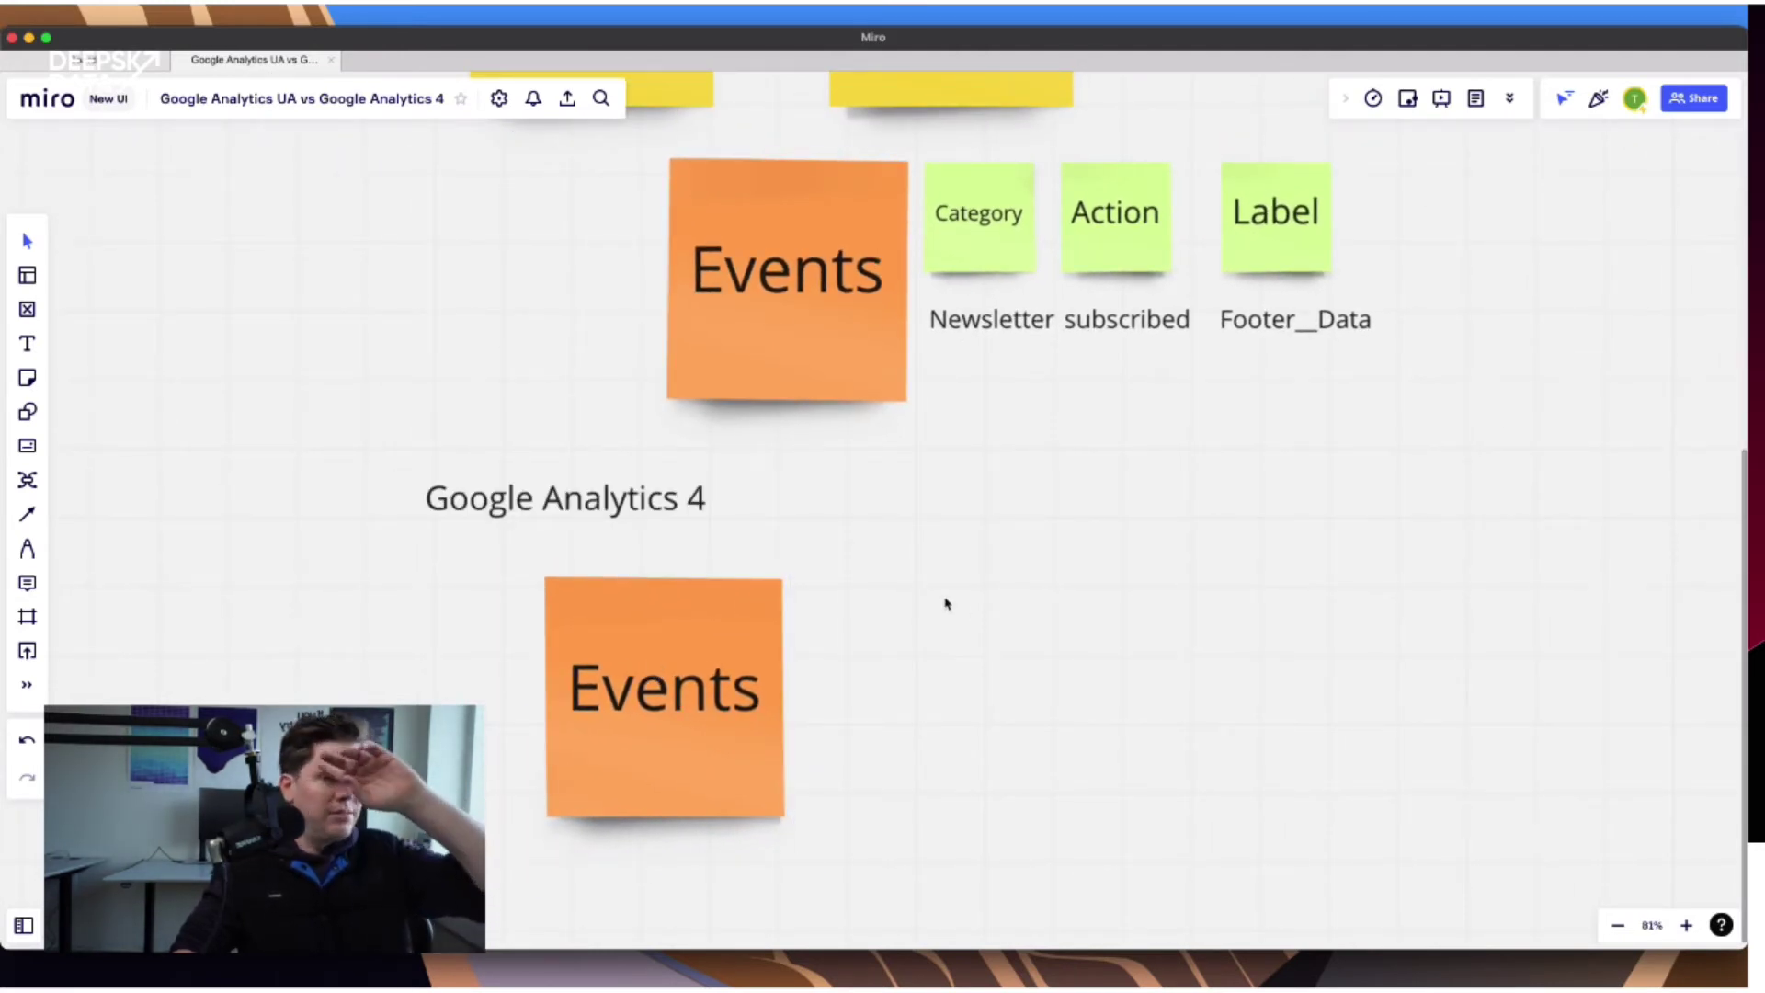
Duplicate the lower Events note to its right and relabel the copy 'Users'.
{"action": "left_click", "coordinate": [717, 701]}
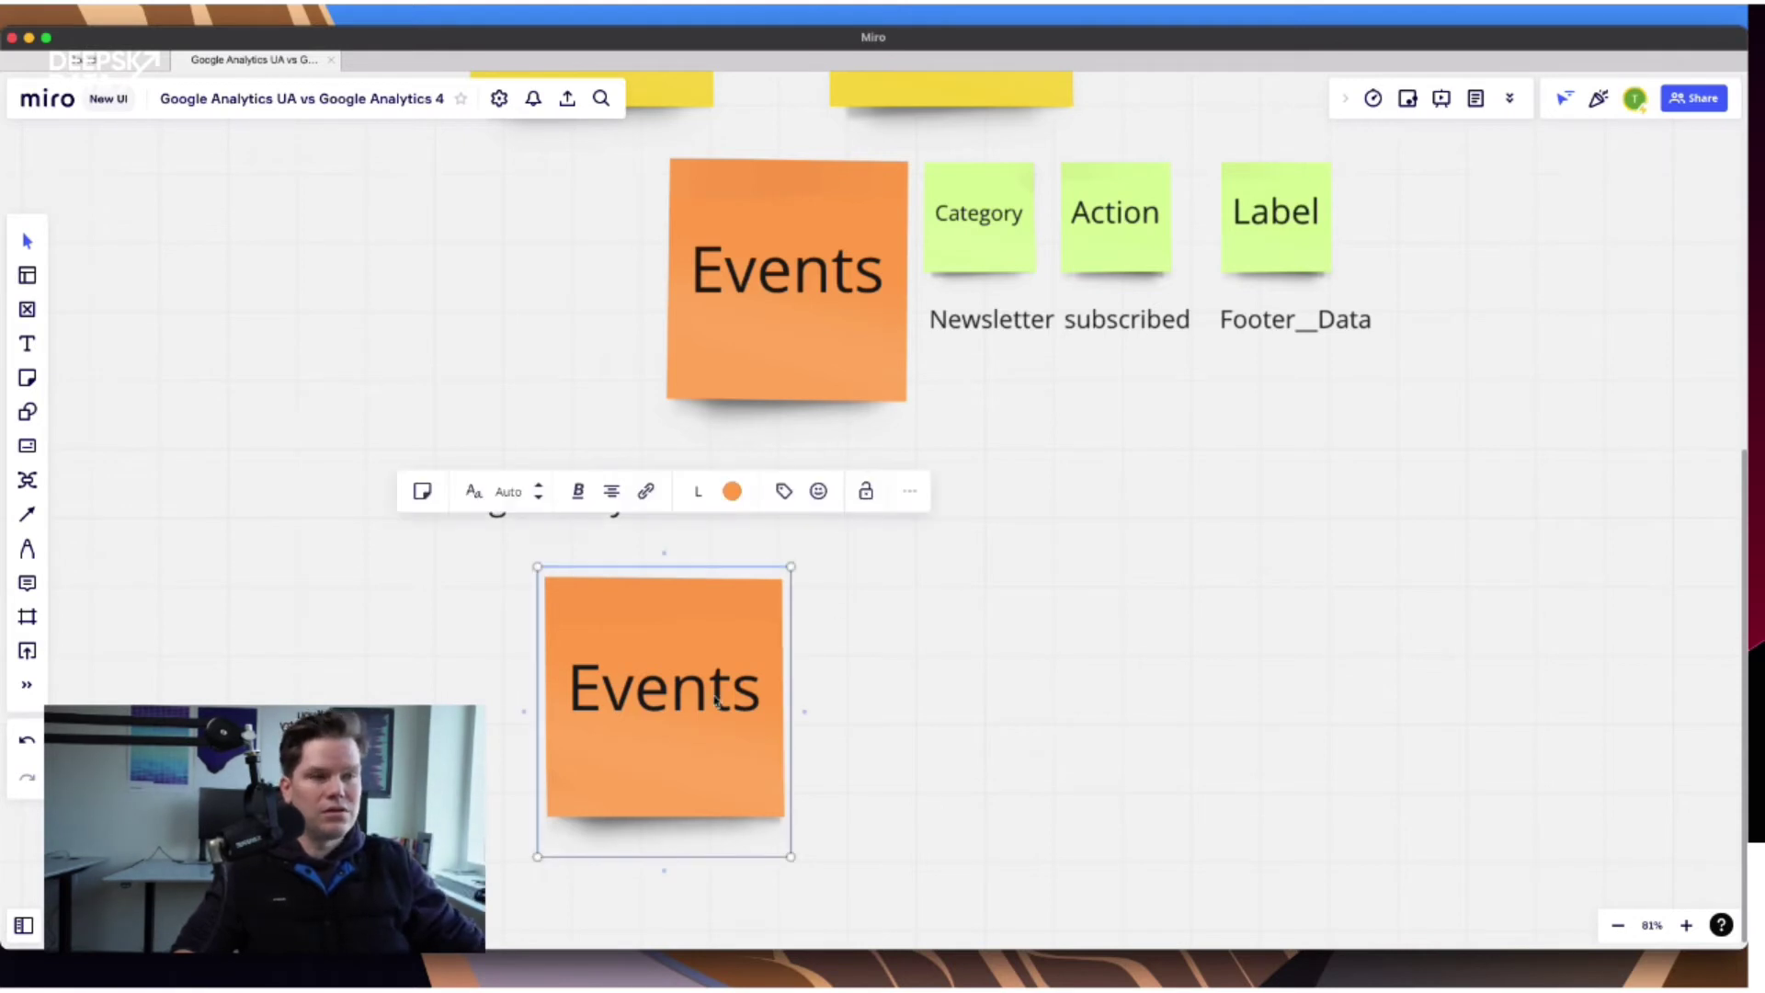
{"action": "key", "text": "super+d"}
{"action": "double_click", "coordinate": [945, 691]}
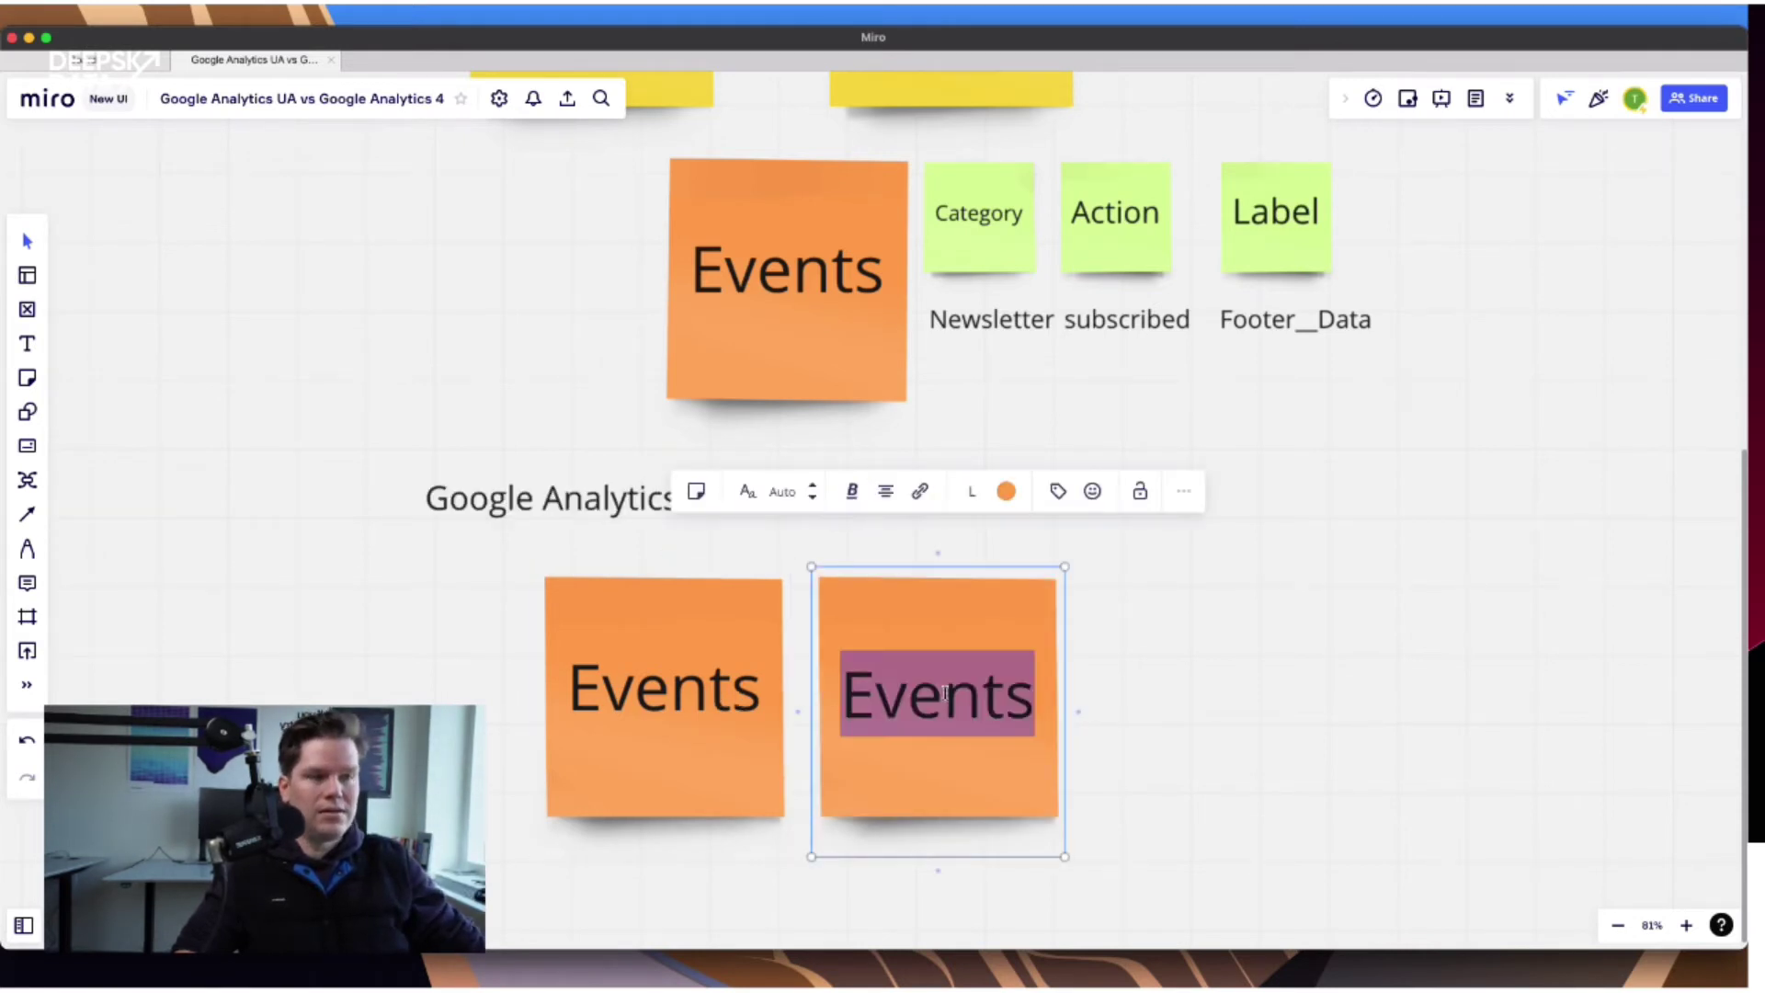
{"action": "type", "text": "user"}
{"action": "key", "text": "BackSpace"}
{"action": "key", "text": "BackSpace"}
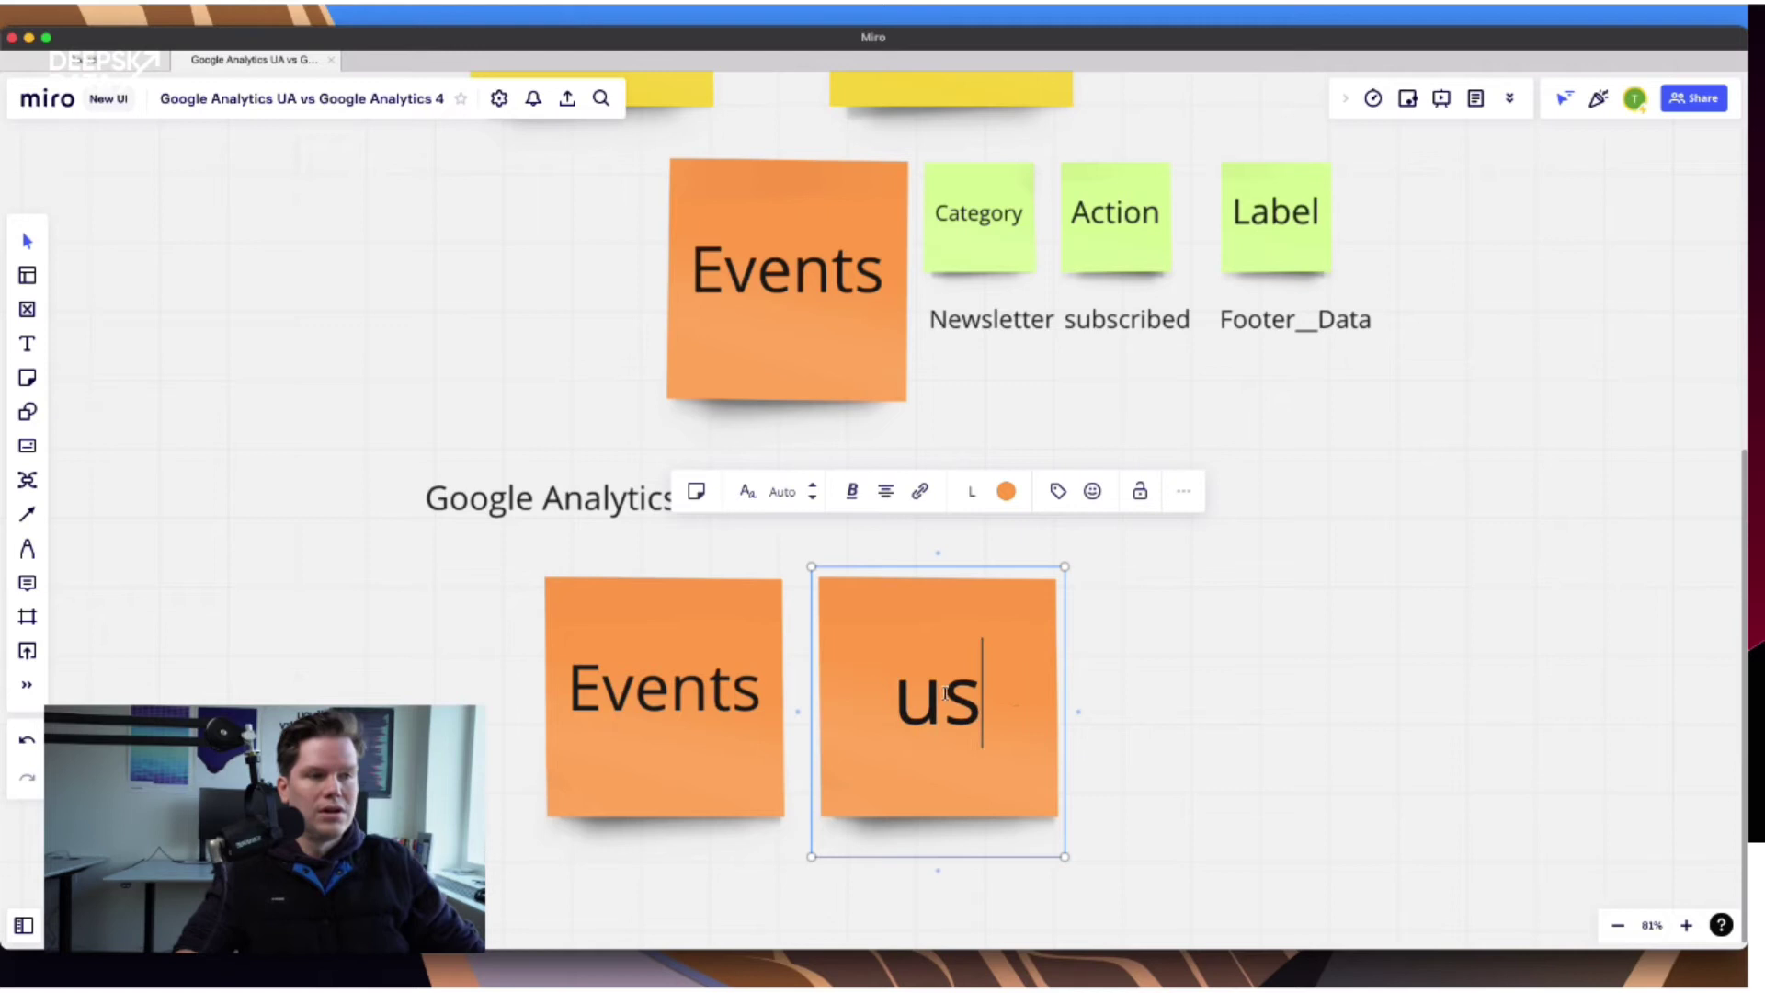
{"action": "key", "text": "BackSpace"}
{"action": "key", "text": "BackSpace"}
{"action": "type", "text": "User"}
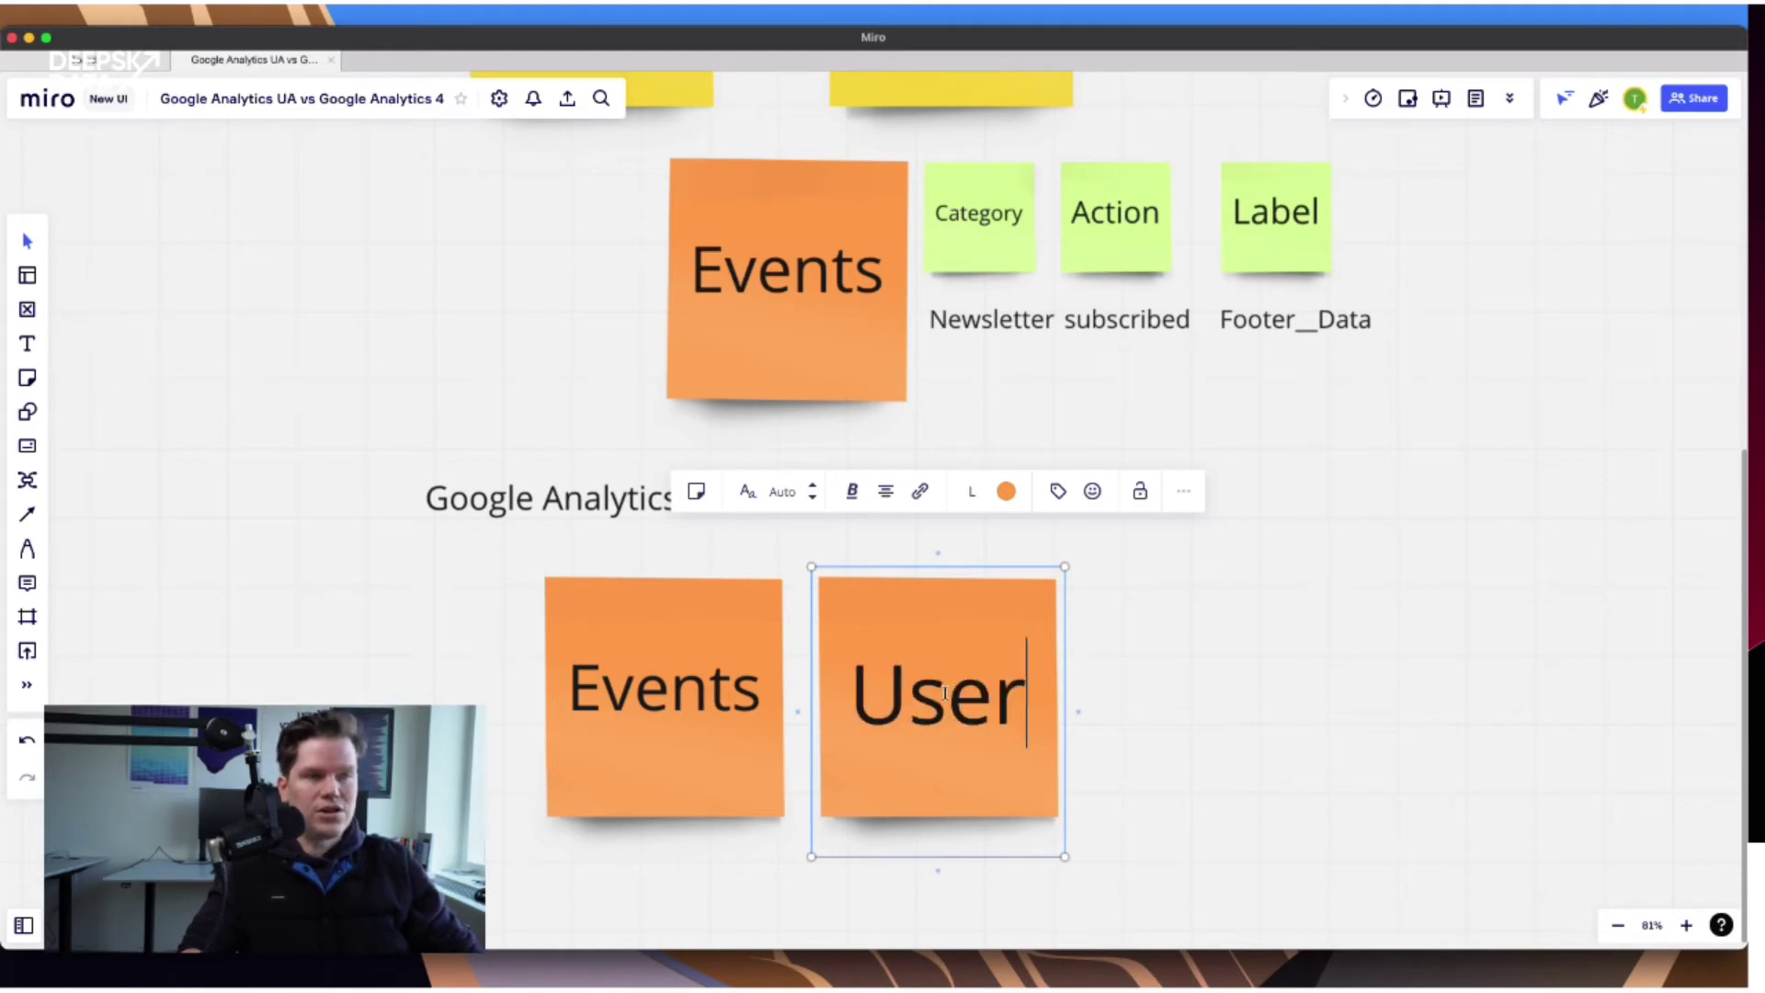
{"action": "type", "text": "s"}
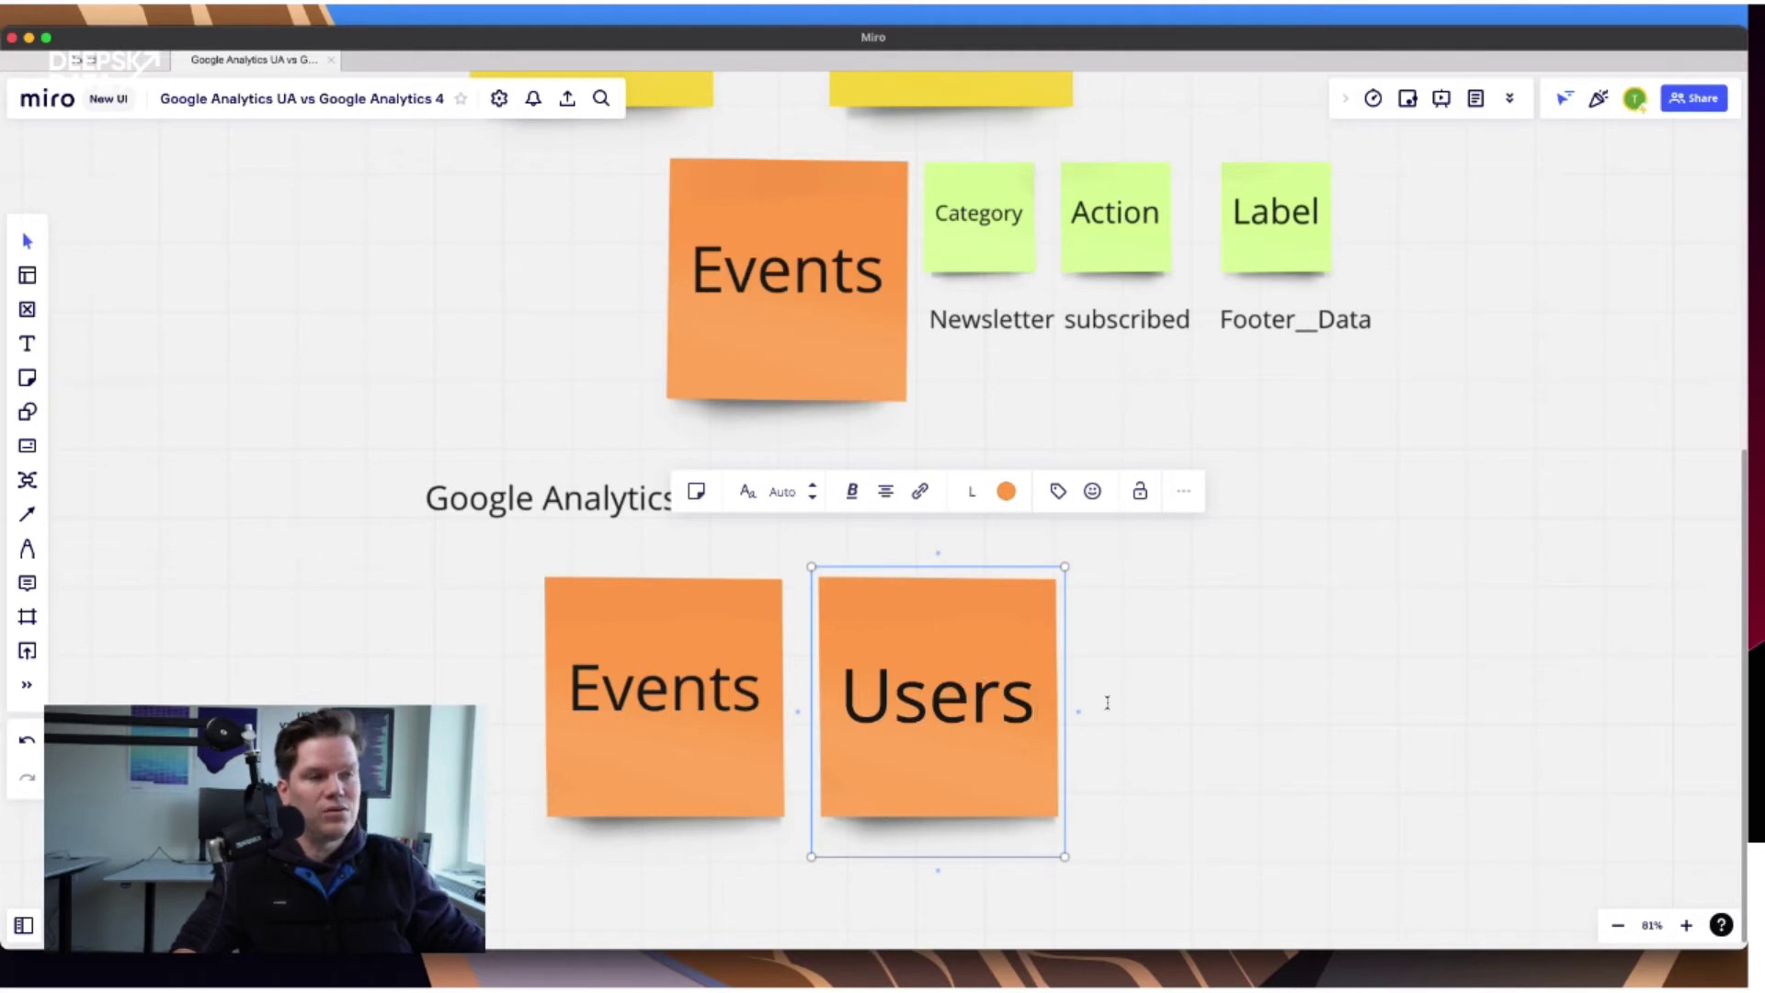
{"action": "left_click", "coordinate": [1066, 706]}
Shift the Users note further right and draw a connector arrow from Events to Users.
{"action": "left_click_drag", "start_coordinate": [988, 719], "coordinate": [1081, 709]}
{"action": "left_click", "coordinate": [1336, 701]}
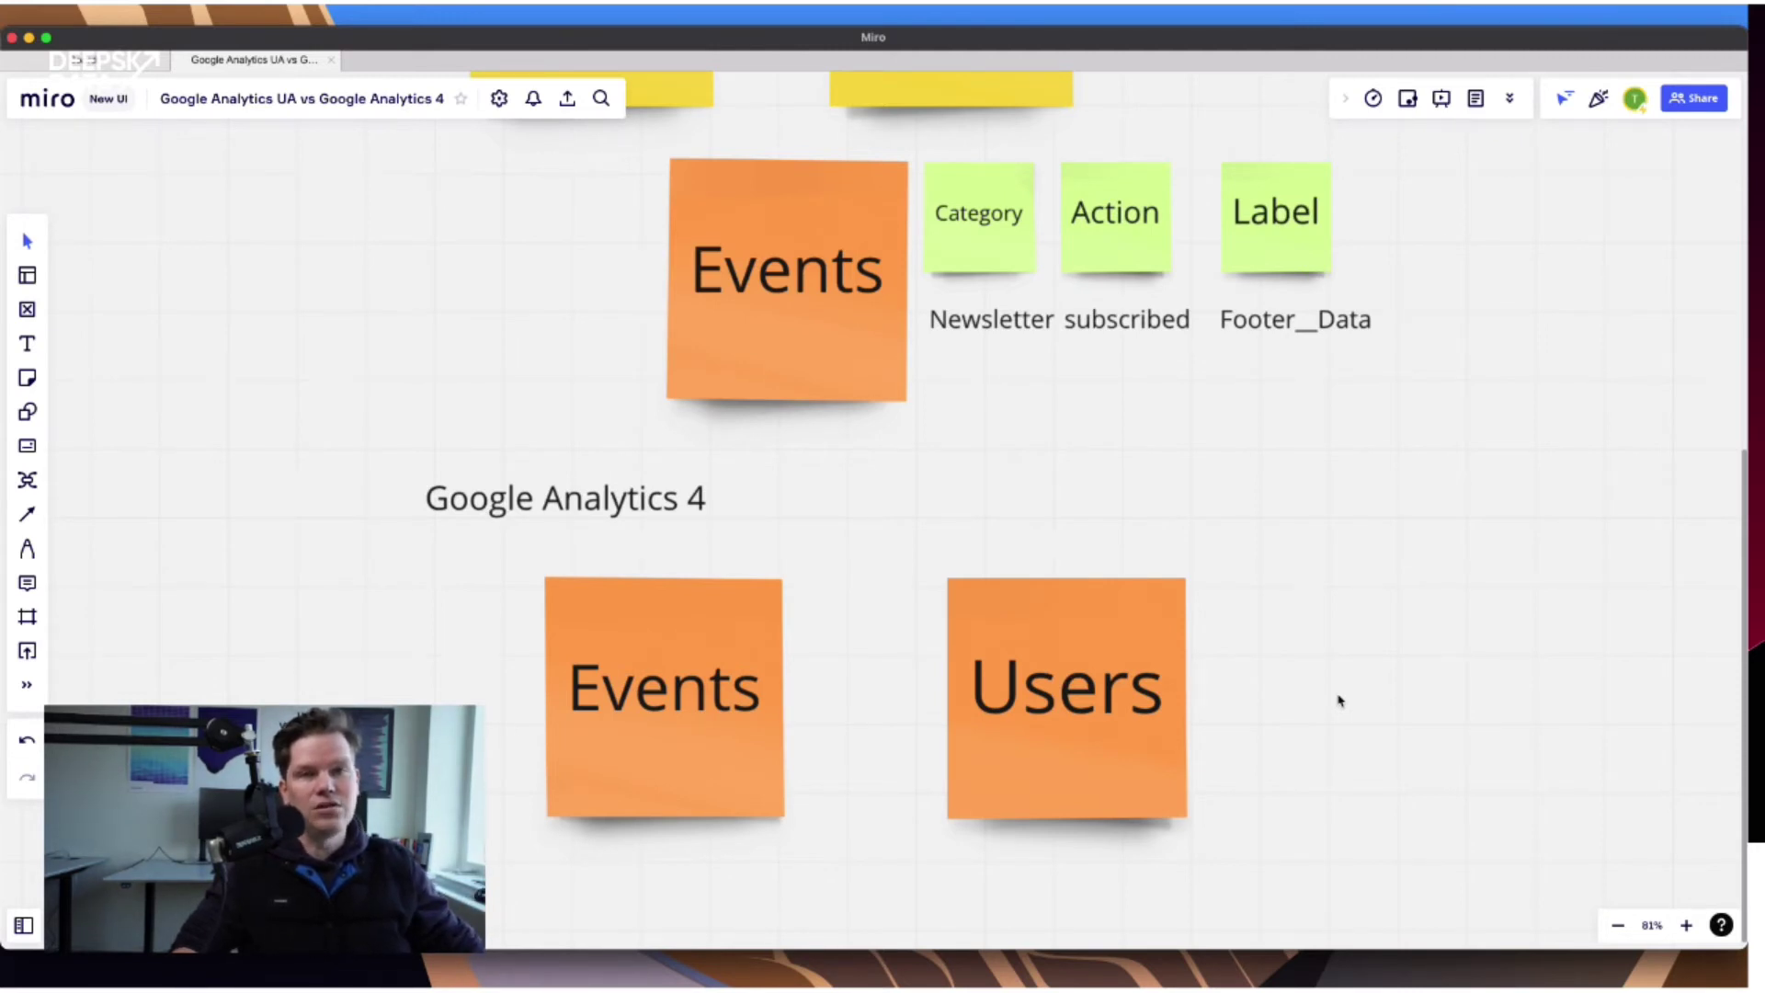
{"action": "key", "text": "l"}
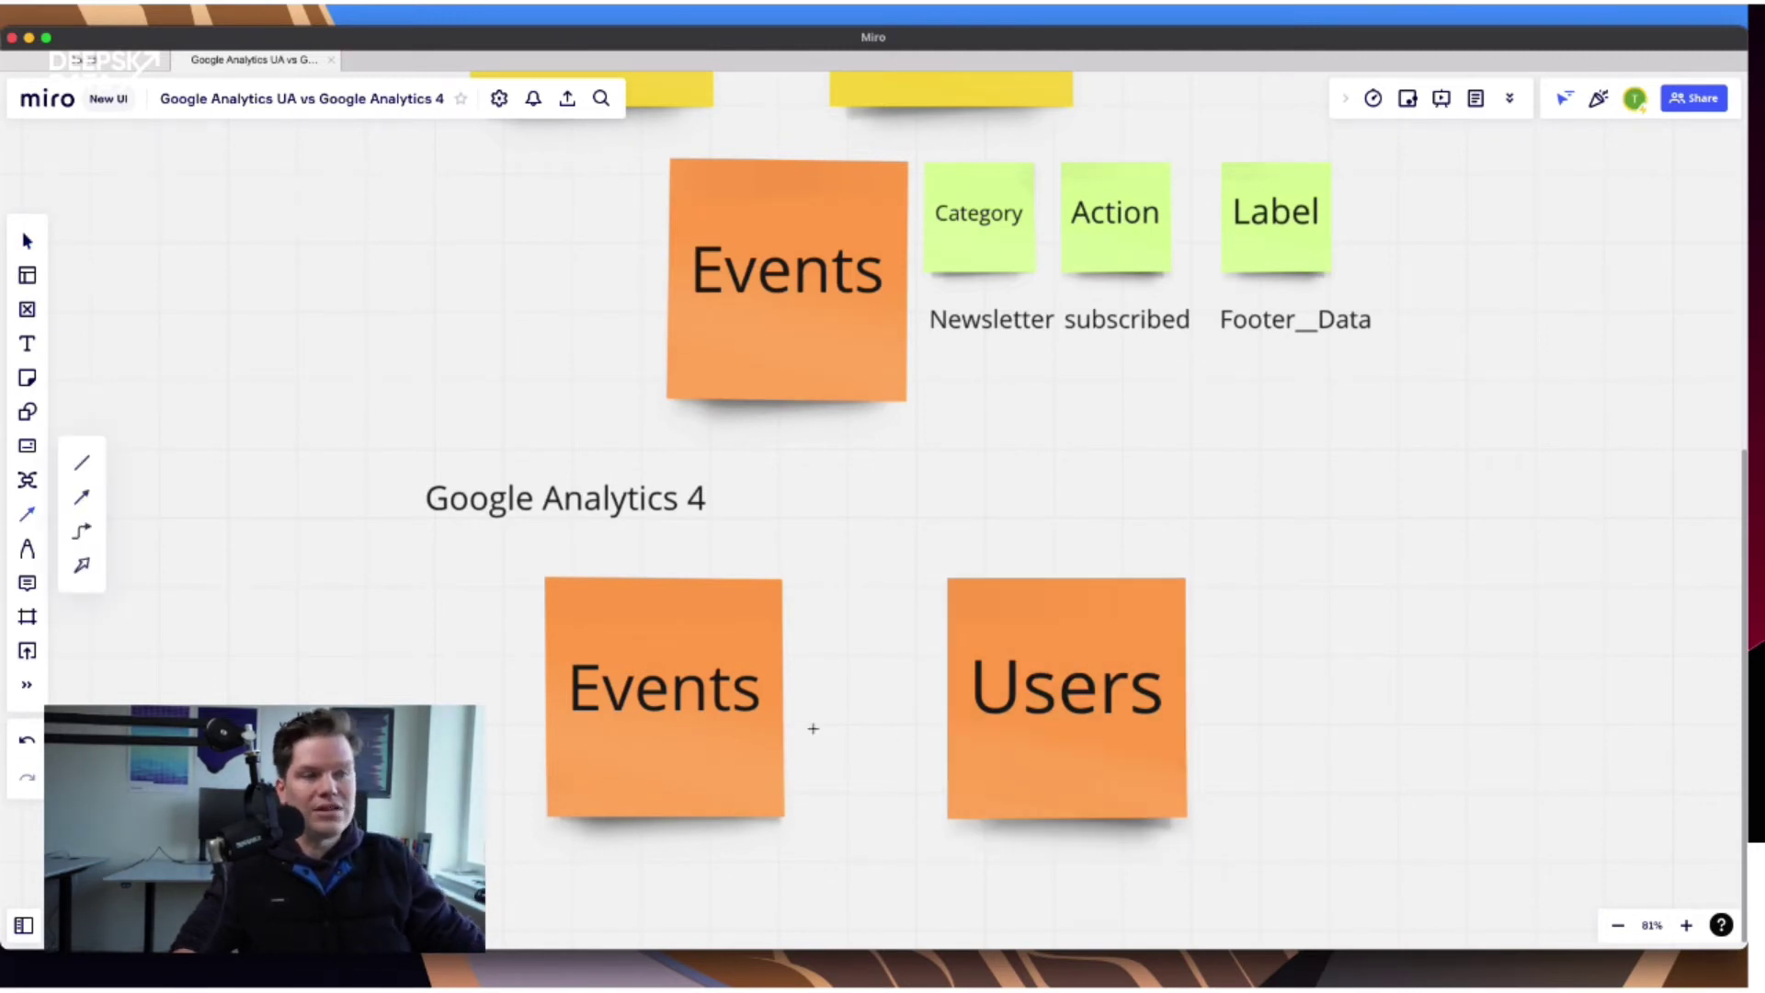
{"action": "left_click_drag", "start_coordinate": [809, 710], "coordinate": [1011, 712]}
{"action": "left_click", "coordinate": [1258, 763]}
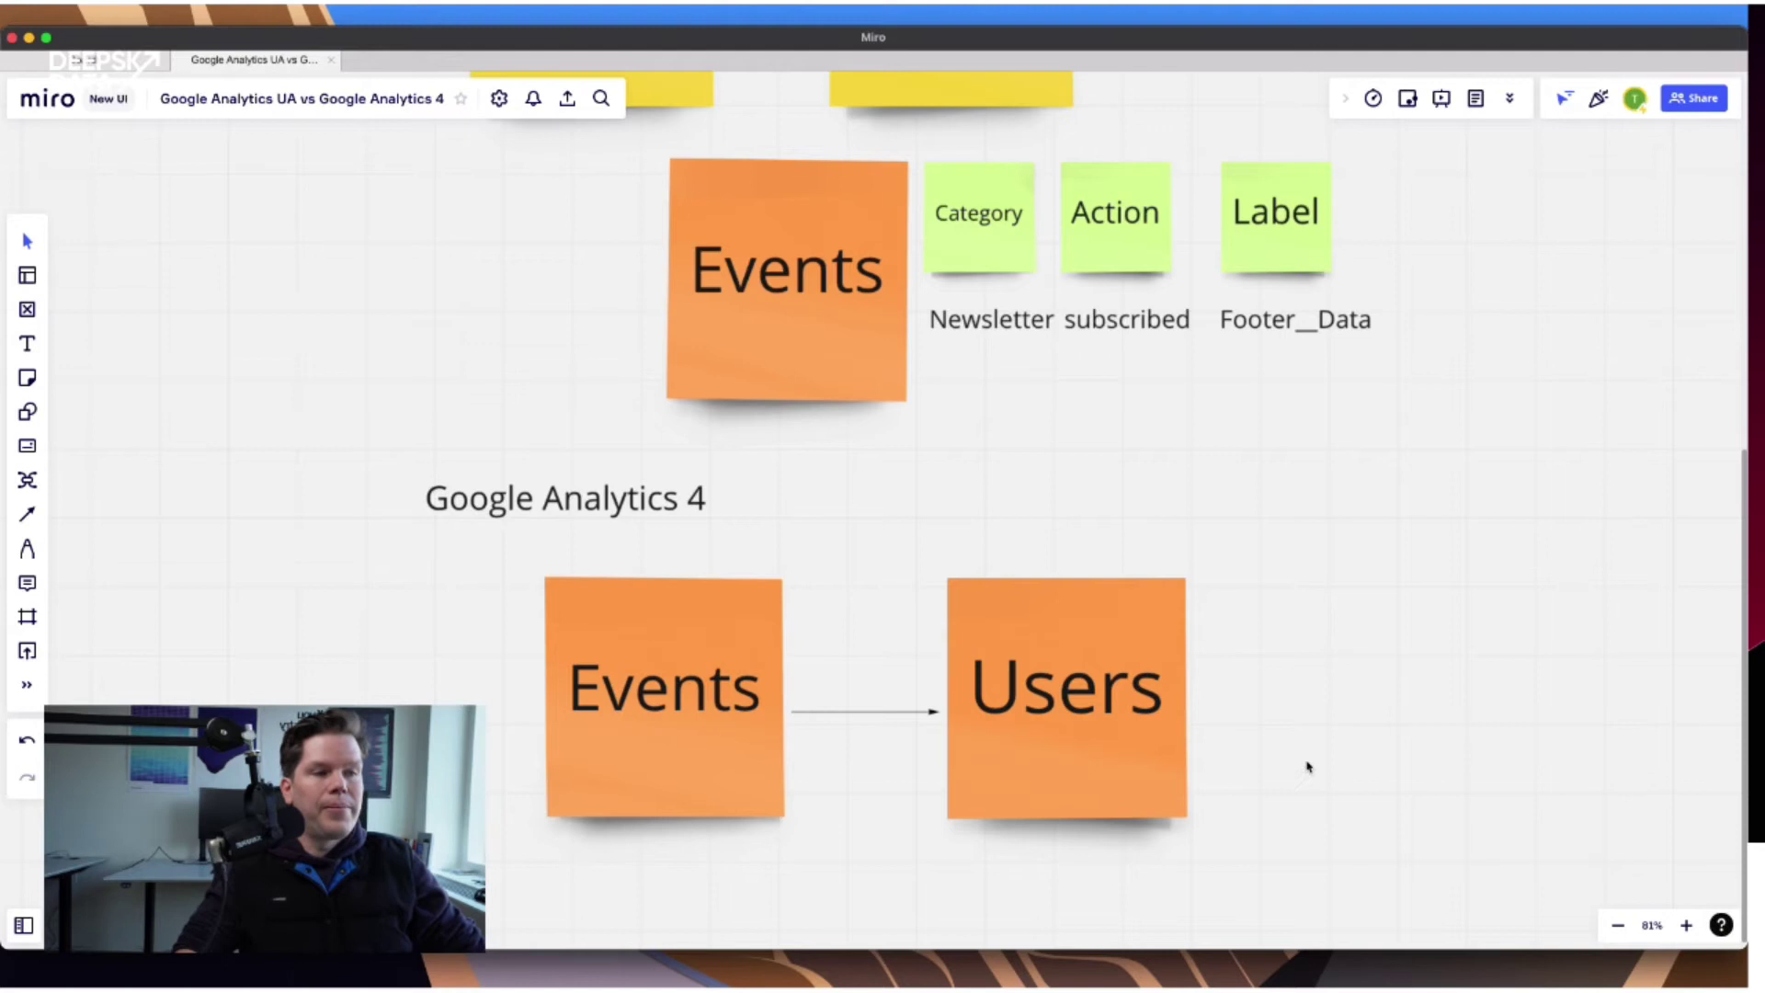
{"action": "left_click_drag", "start_coordinate": [1312, 744], "coordinate": [1358, 606]}
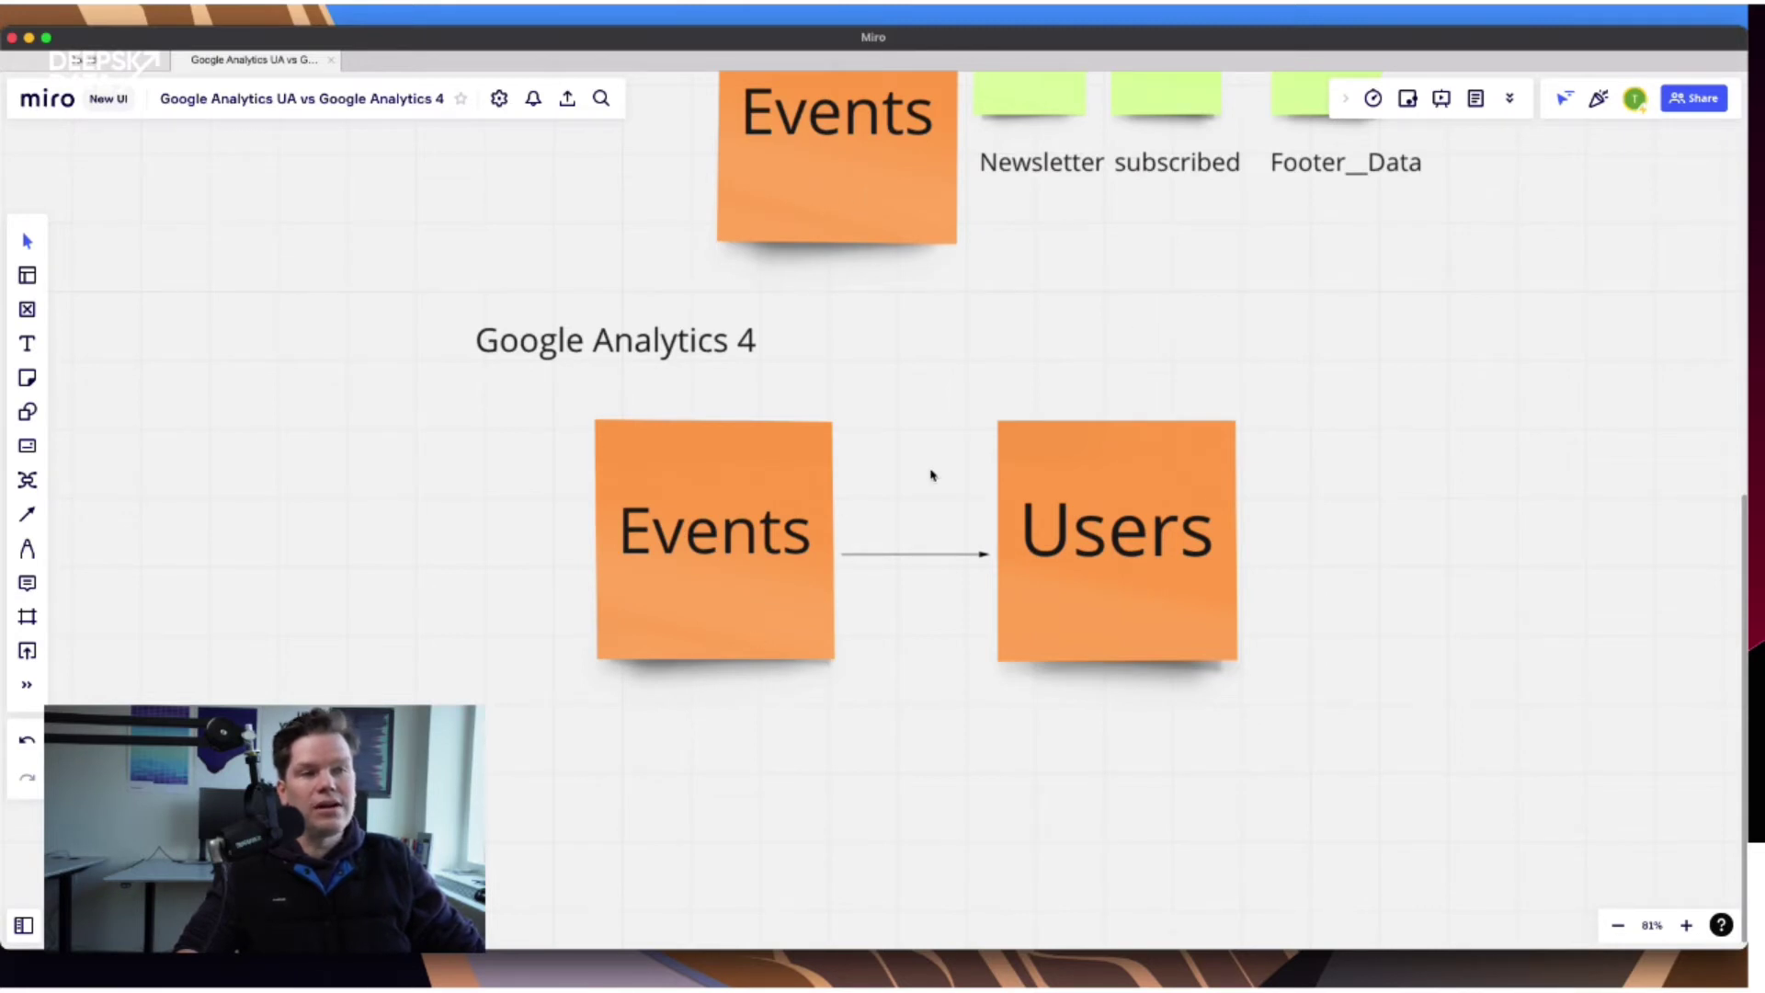
Duplicate the Pageview sticky, place the copy below the GA4 Events note, and colour it orange.
{"action": "left_click_drag", "start_coordinate": [919, 406], "coordinate": [918, 717]}
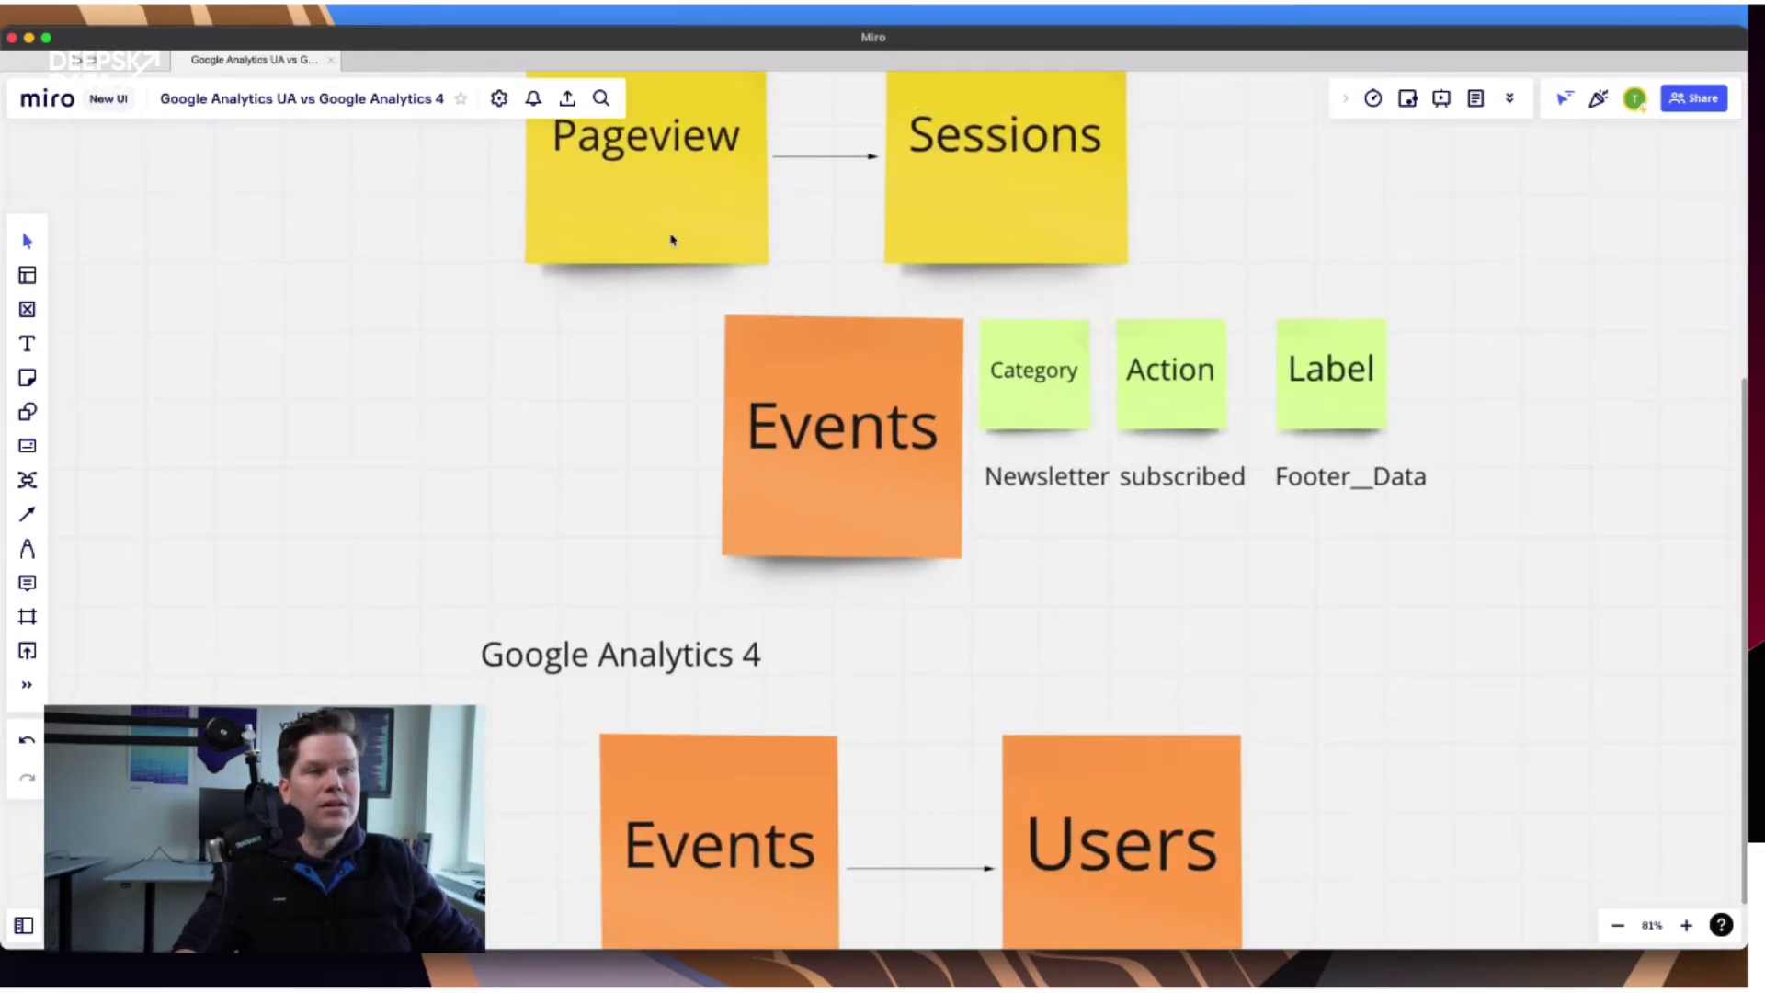
{"action": "left_click", "coordinate": [671, 239]}
{"action": "scroll", "coordinate": [804, 336], "scroll_direction": "down", "scroll_amount": 3}
{"action": "key", "text": "super+d"}
{"action": "left_click_drag", "start_coordinate": [579, 294], "coordinate": [649, 890]}
{"action": "left_click_drag", "start_coordinate": [500, 737], "coordinate": [453, 504]}
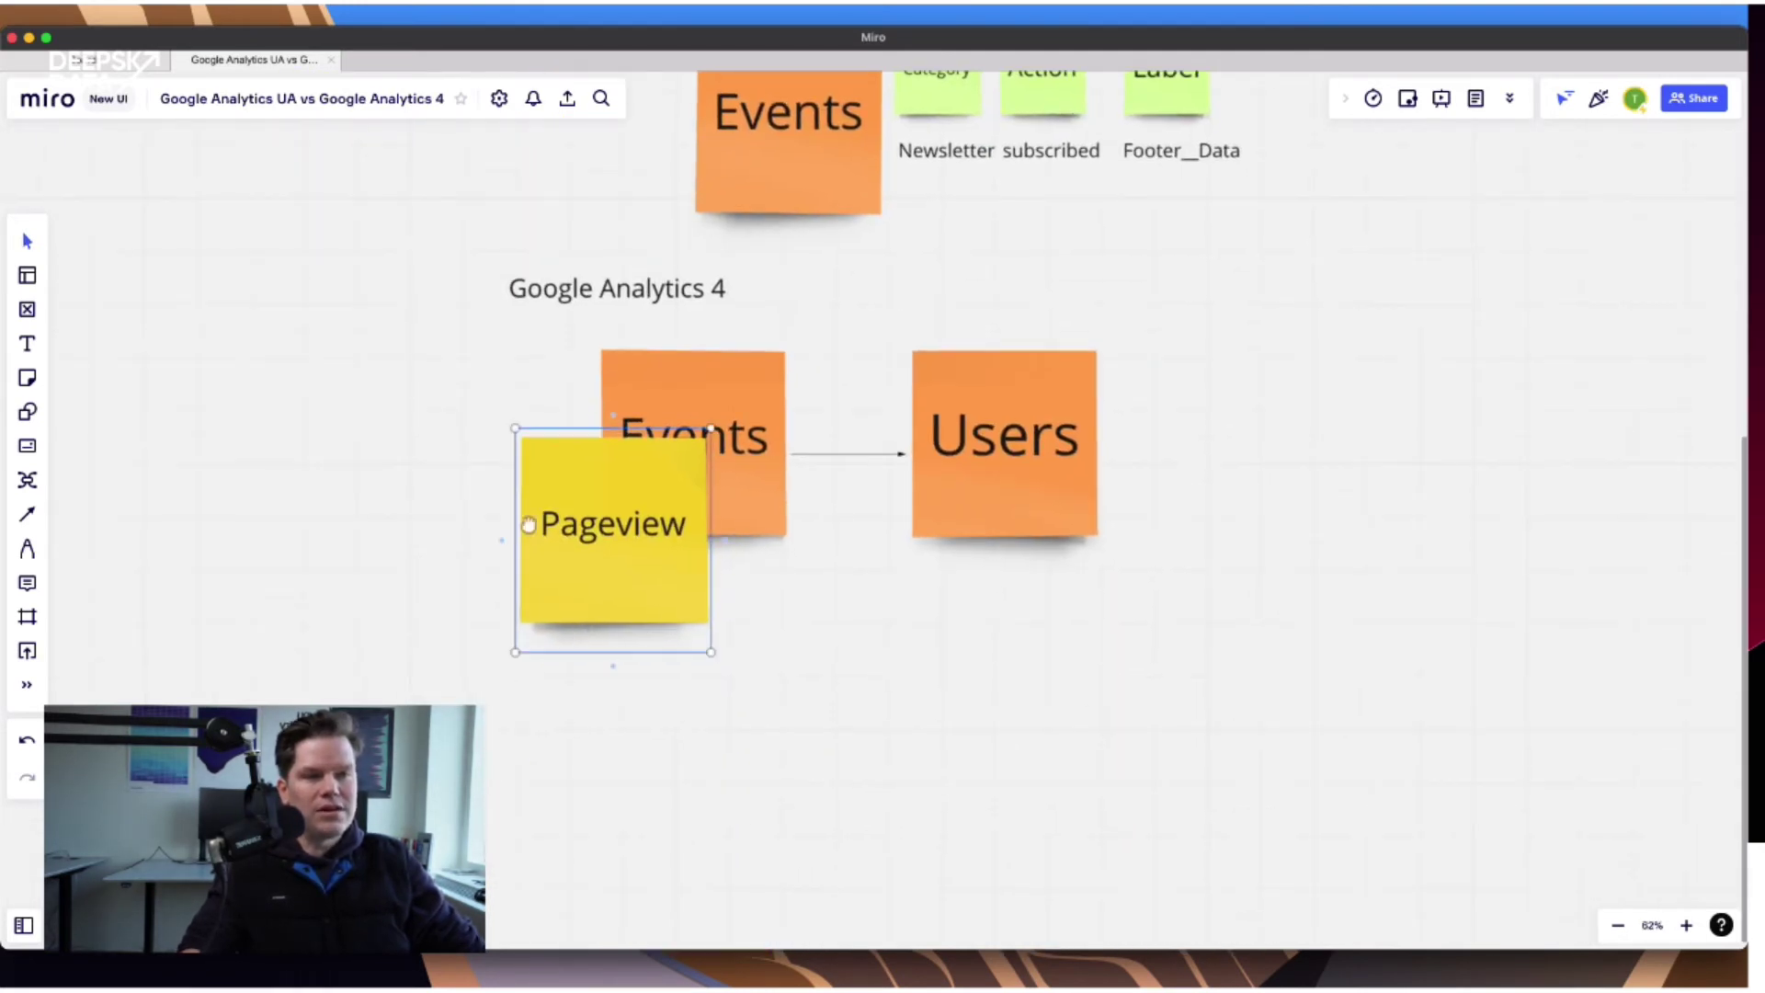
{"action": "left_click_drag", "start_coordinate": [607, 591], "coordinate": [662, 709]}
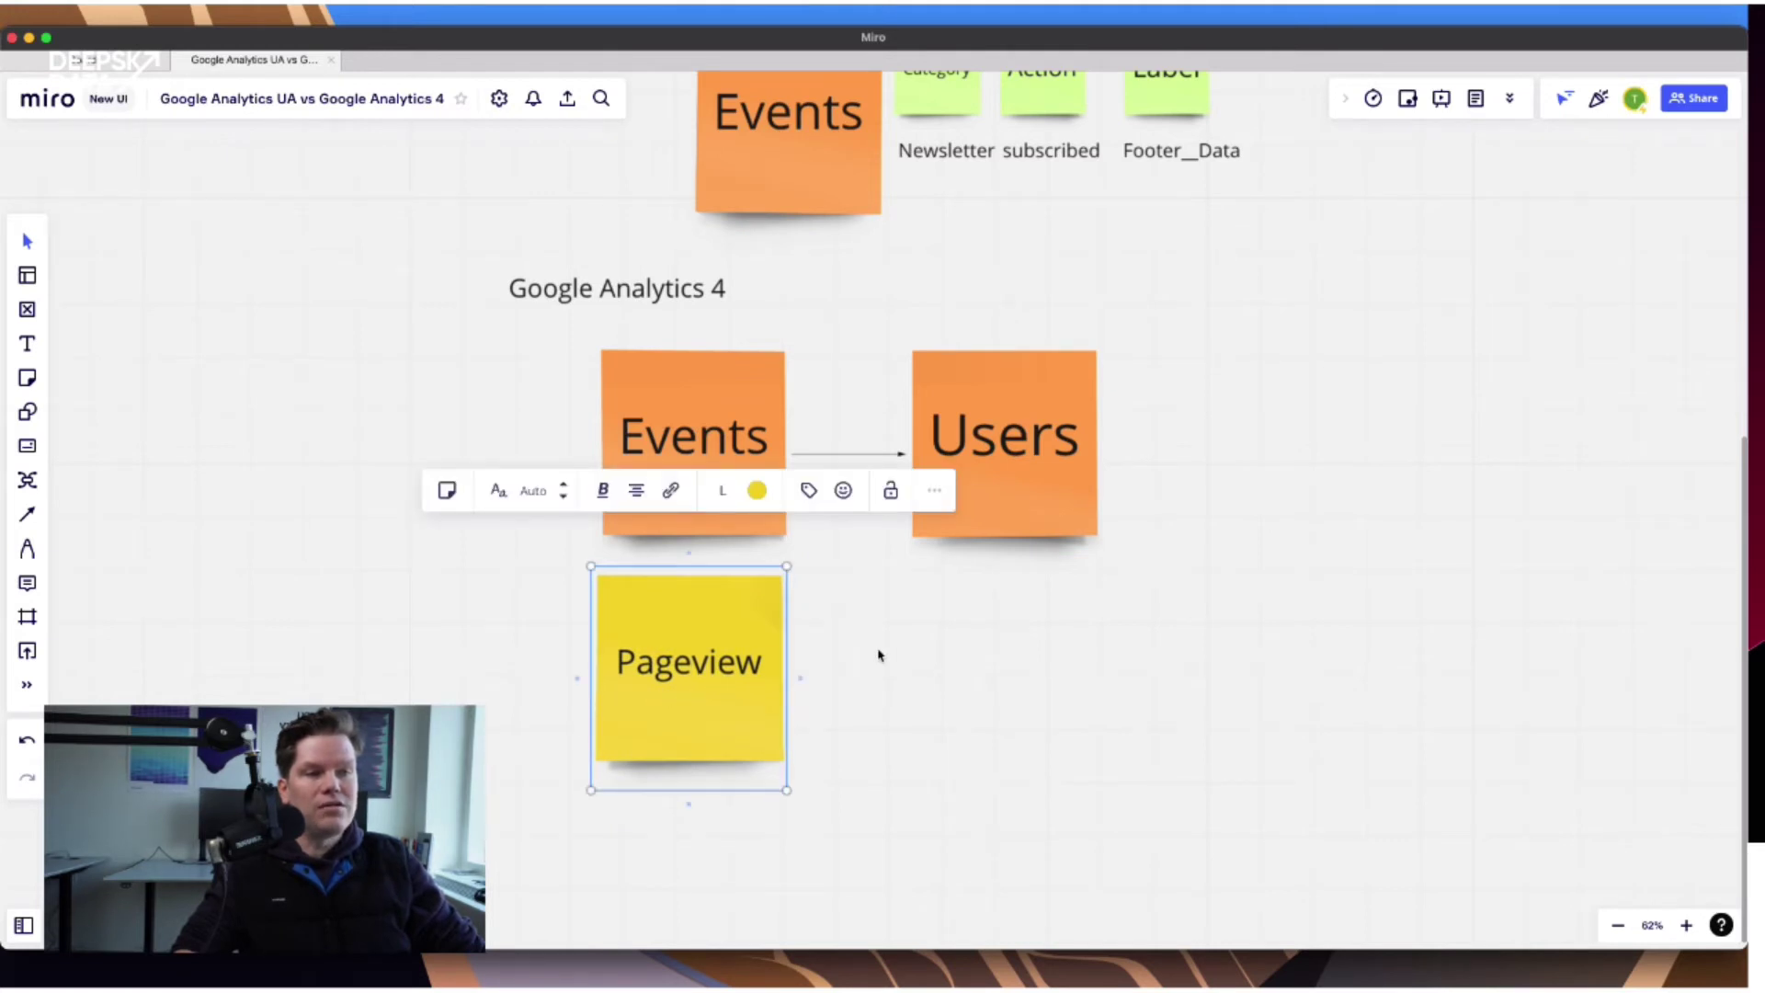
{"action": "left_click_drag", "start_coordinate": [736, 632], "coordinate": [746, 675]}
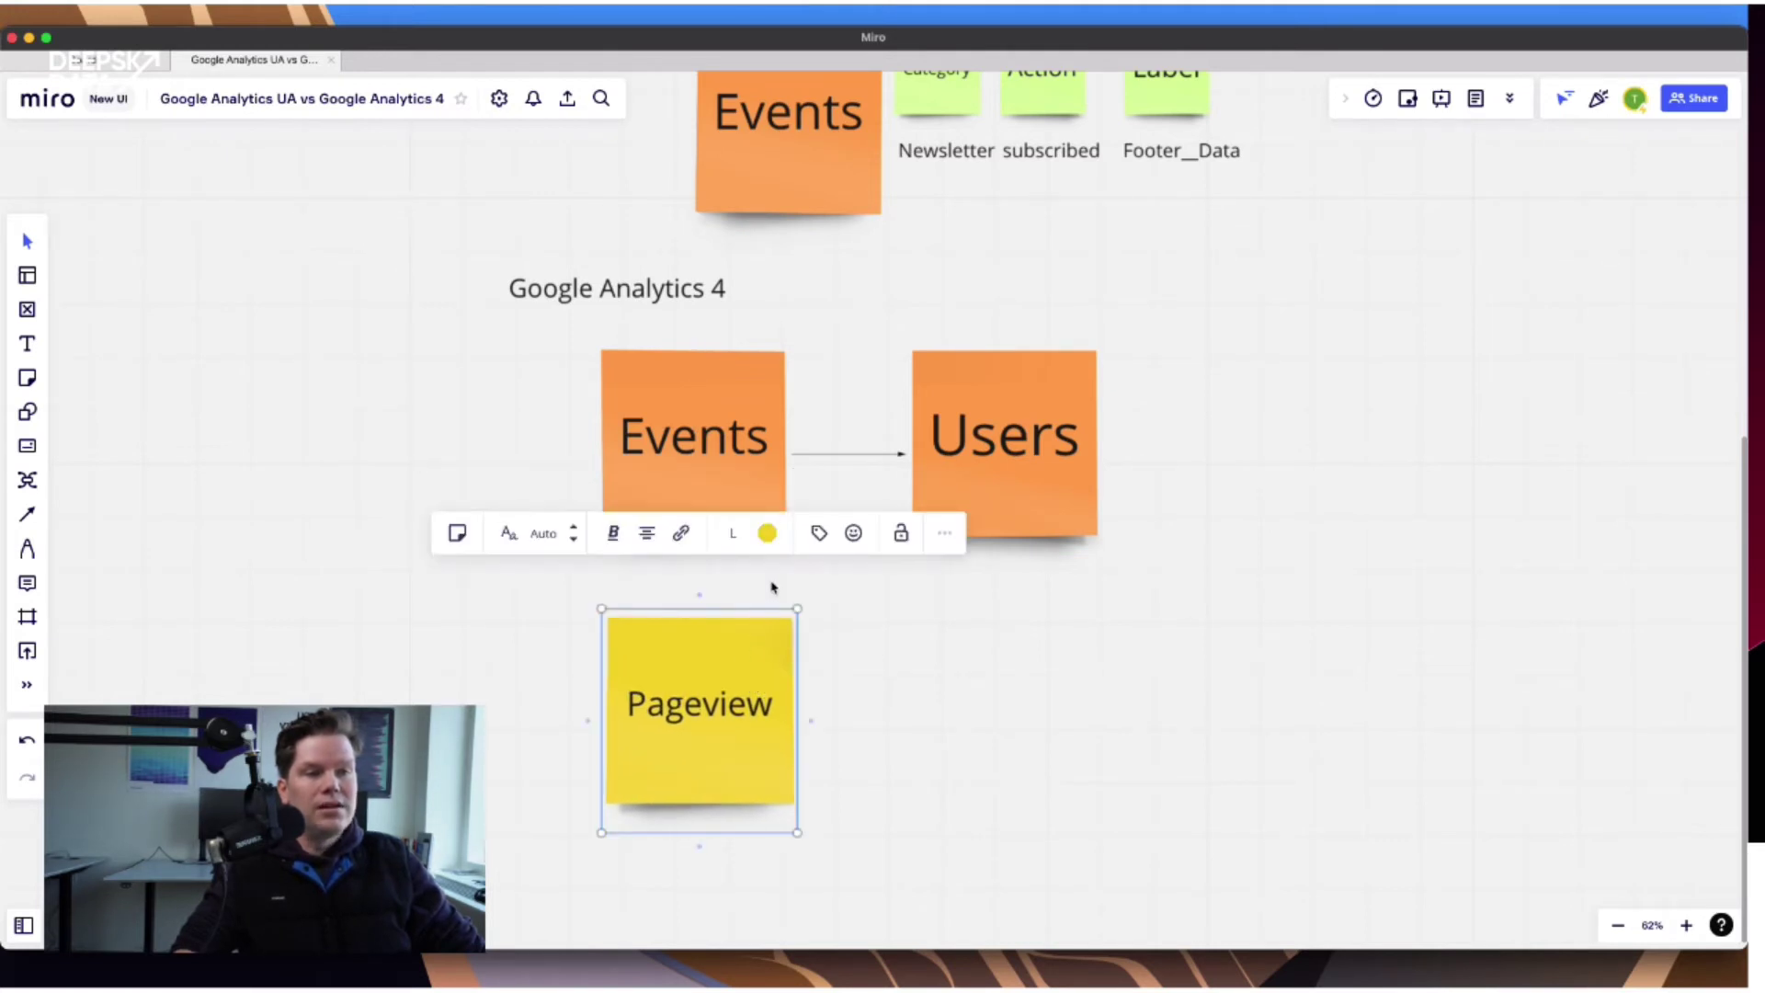
{"action": "left_click", "coordinate": [767, 533]}
{"action": "left_click", "coordinate": [825, 577]}
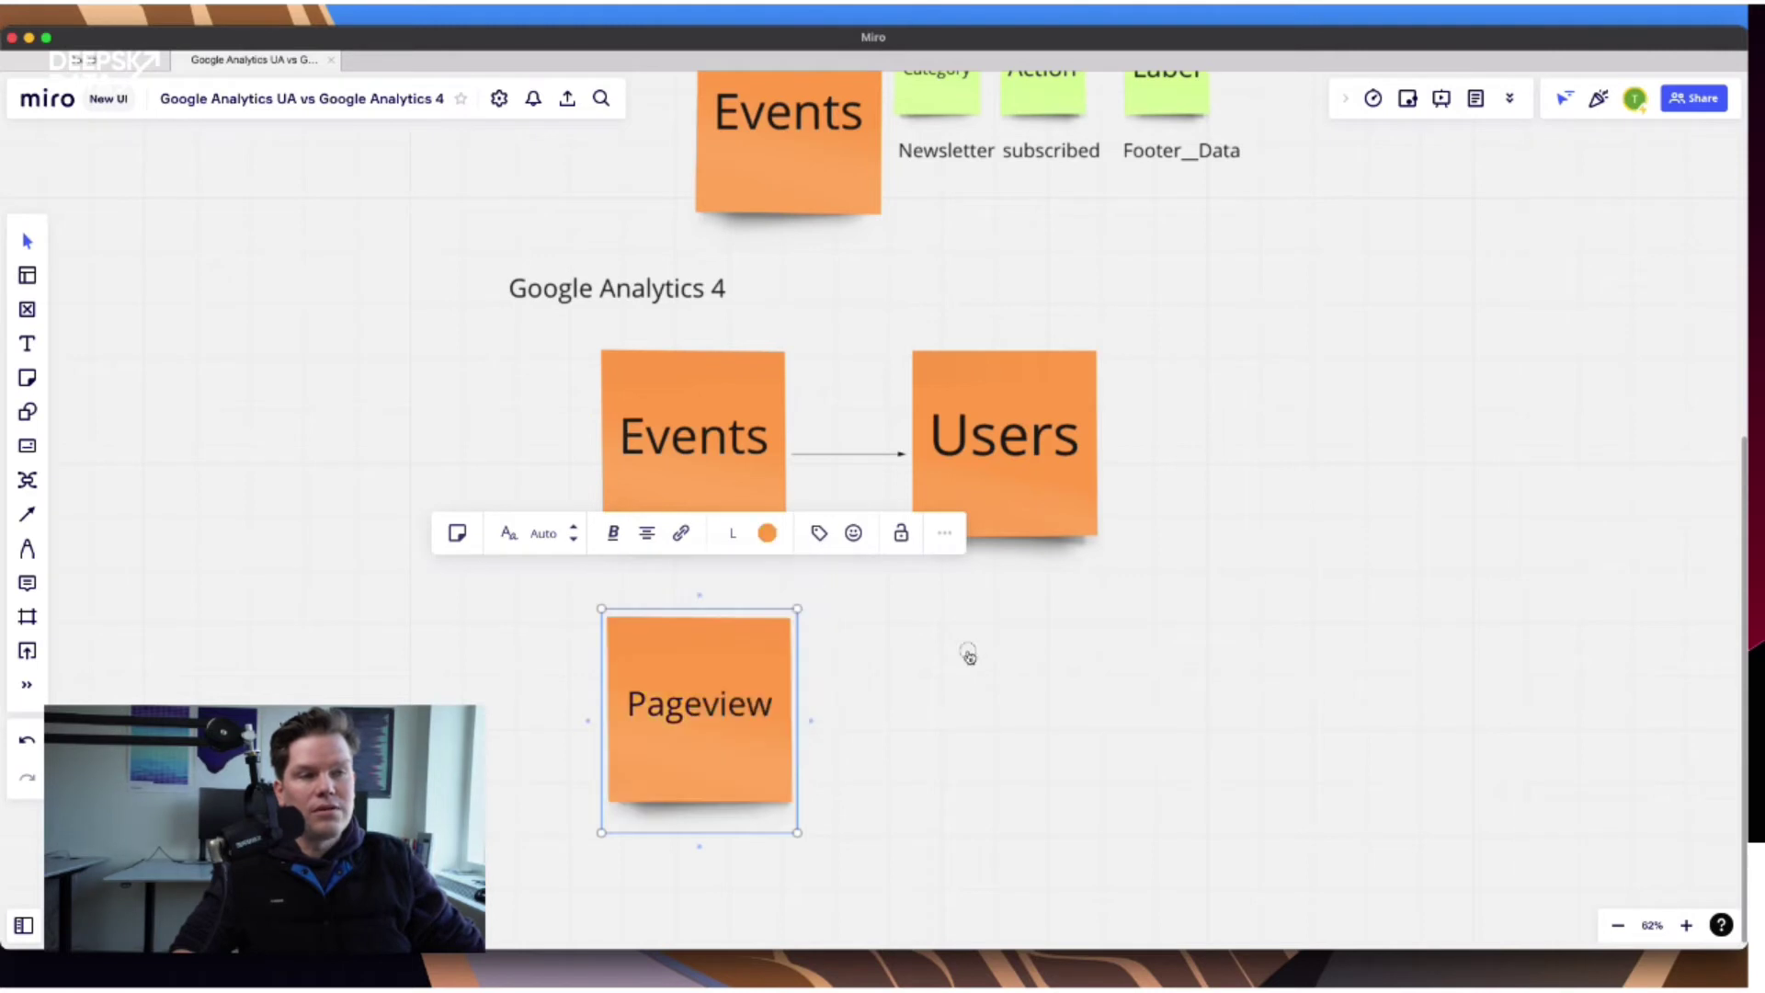
Draw a downward connector arrow from the GA4 Events note to Pageview.
{"action": "left_click", "coordinate": [968, 654]}
{"action": "key", "text": "l"}
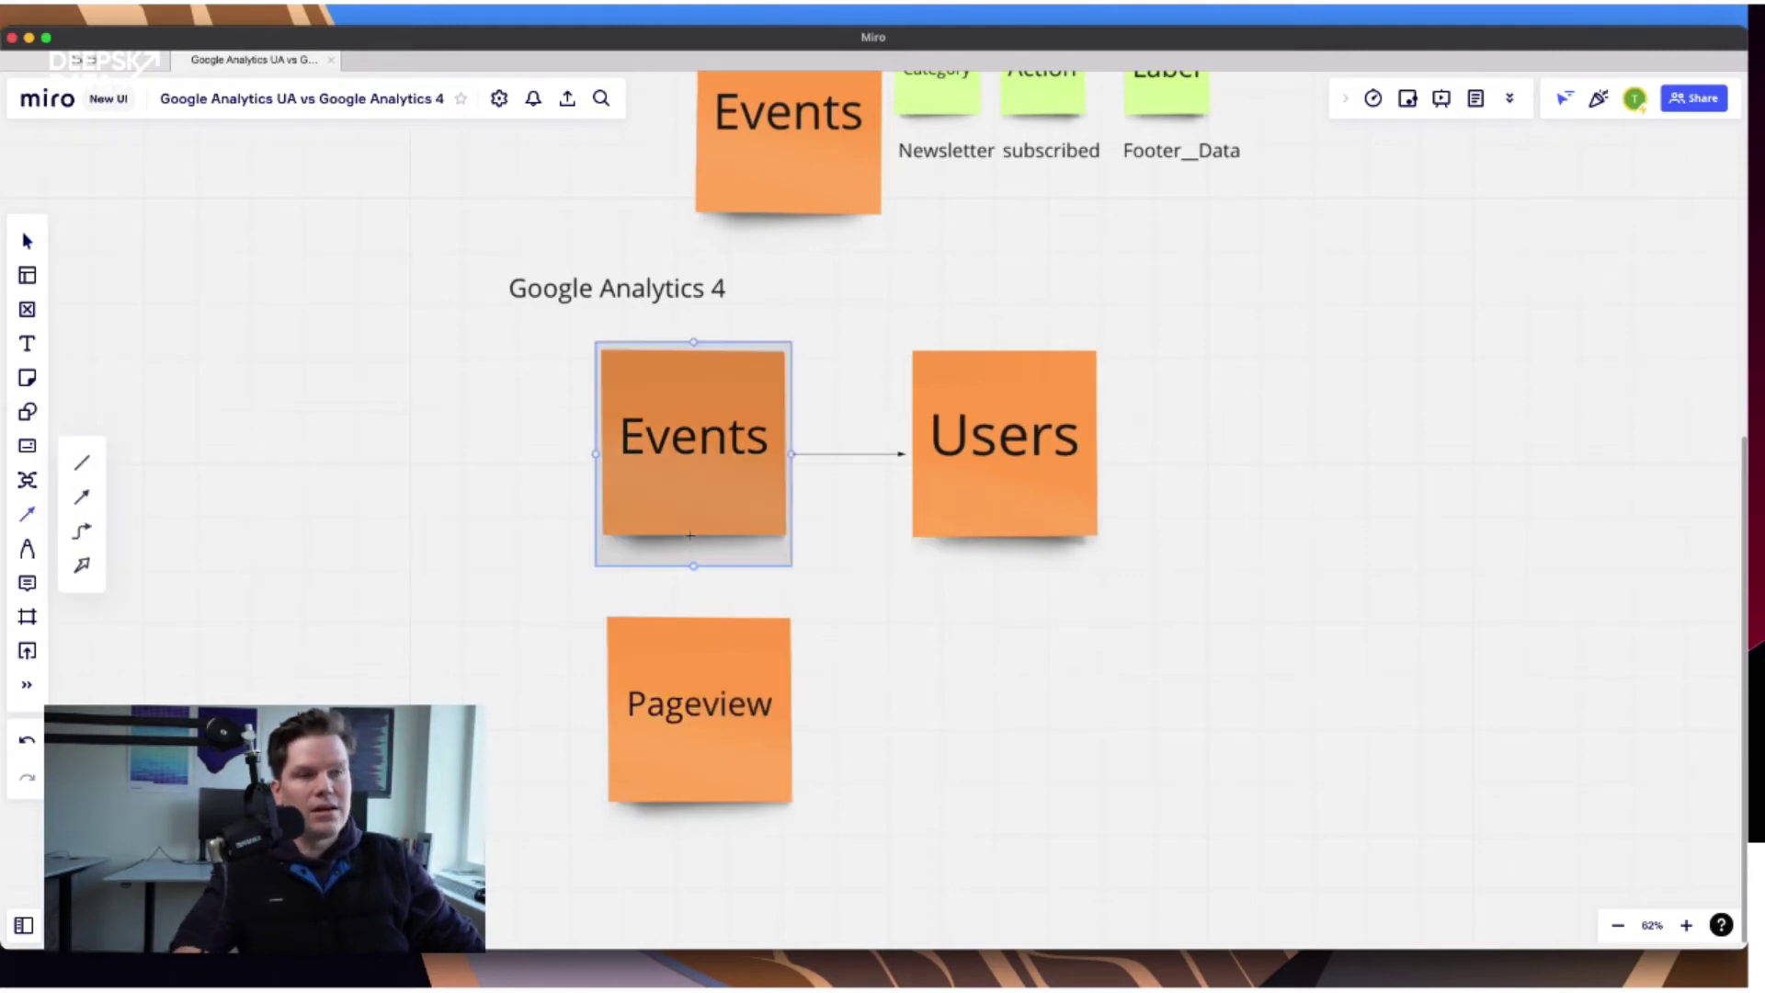
{"action": "left_click_drag", "start_coordinate": [695, 565], "coordinate": [694, 677]}
{"action": "key", "text": "Escape"}
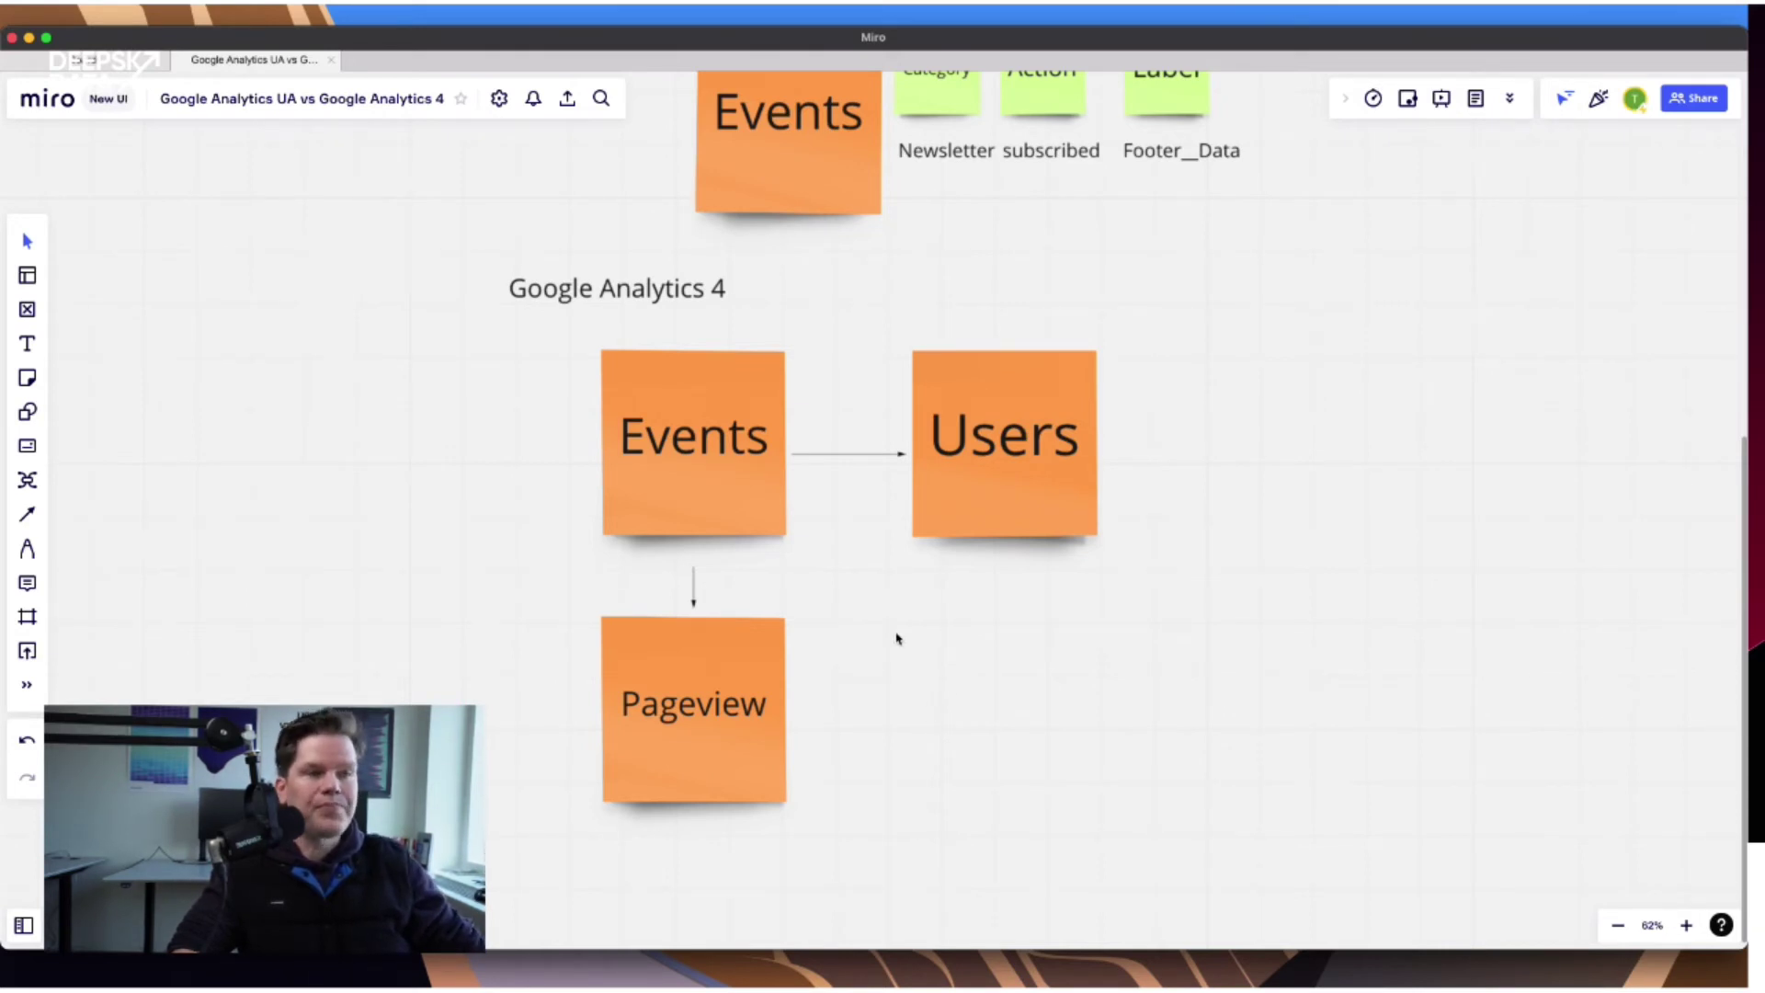
Duplicate the Category sticky from the top row and move the copy below Pageview.
{"action": "left_click", "coordinate": [733, 463]}
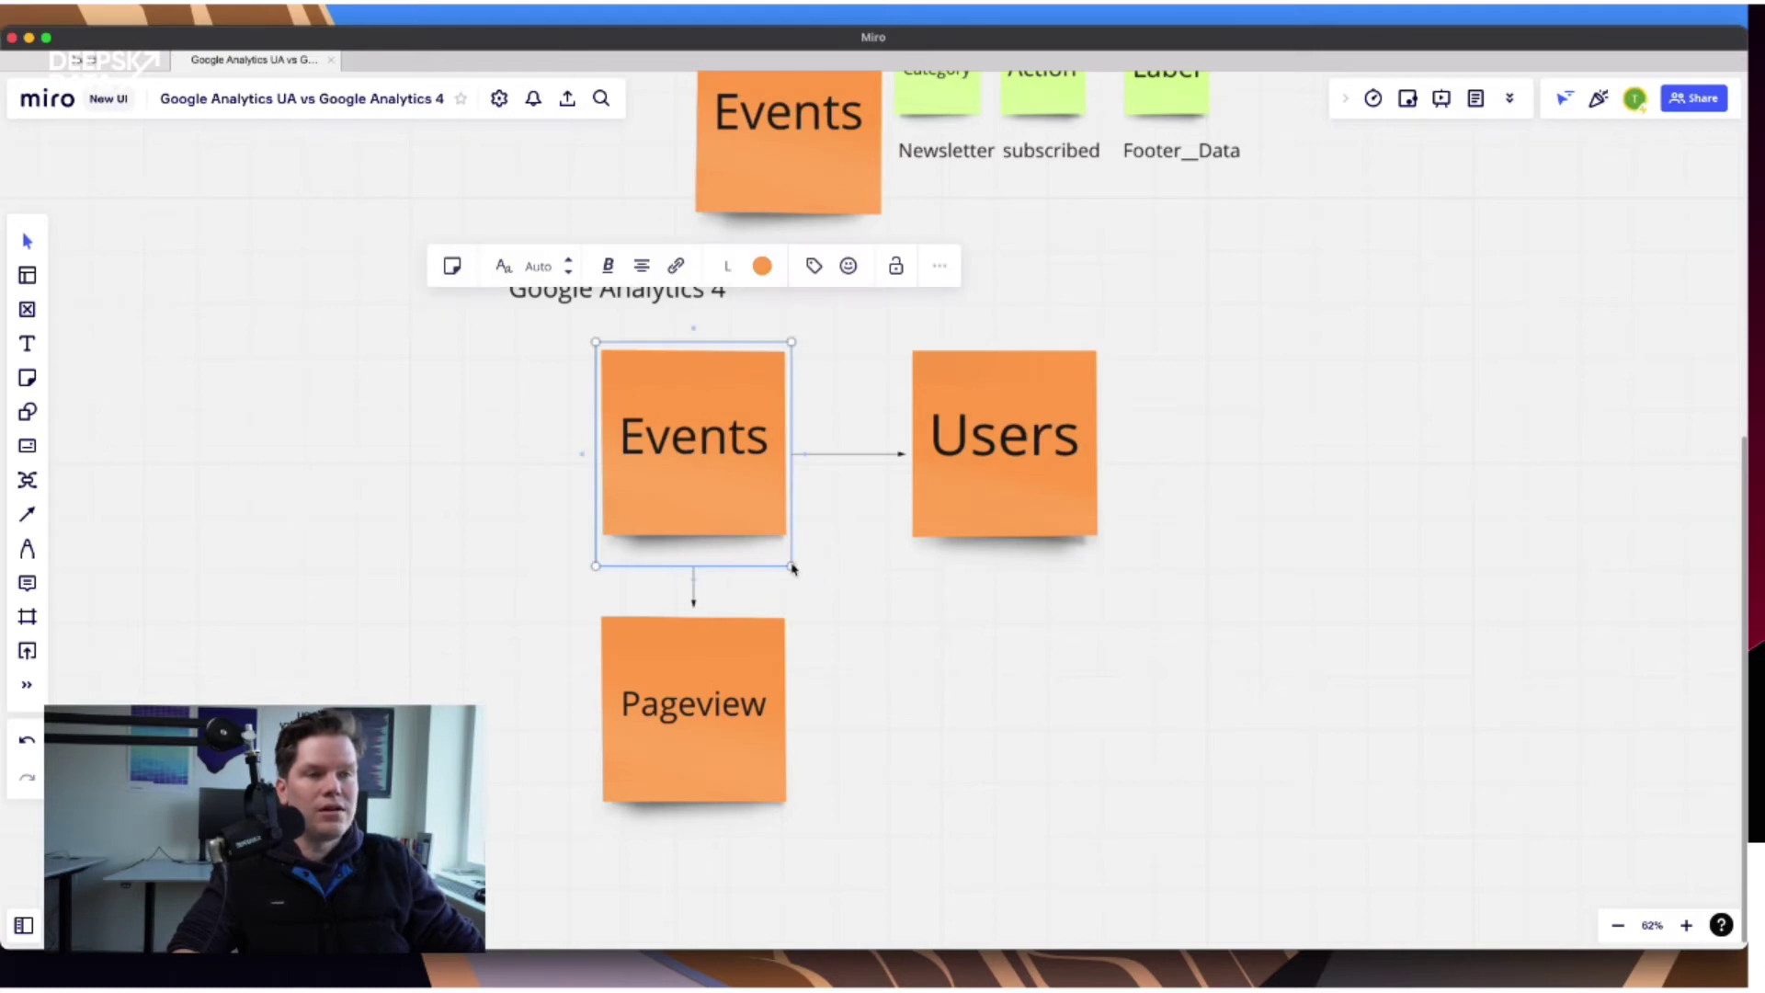
{"action": "left_click", "coordinate": [931, 723]}
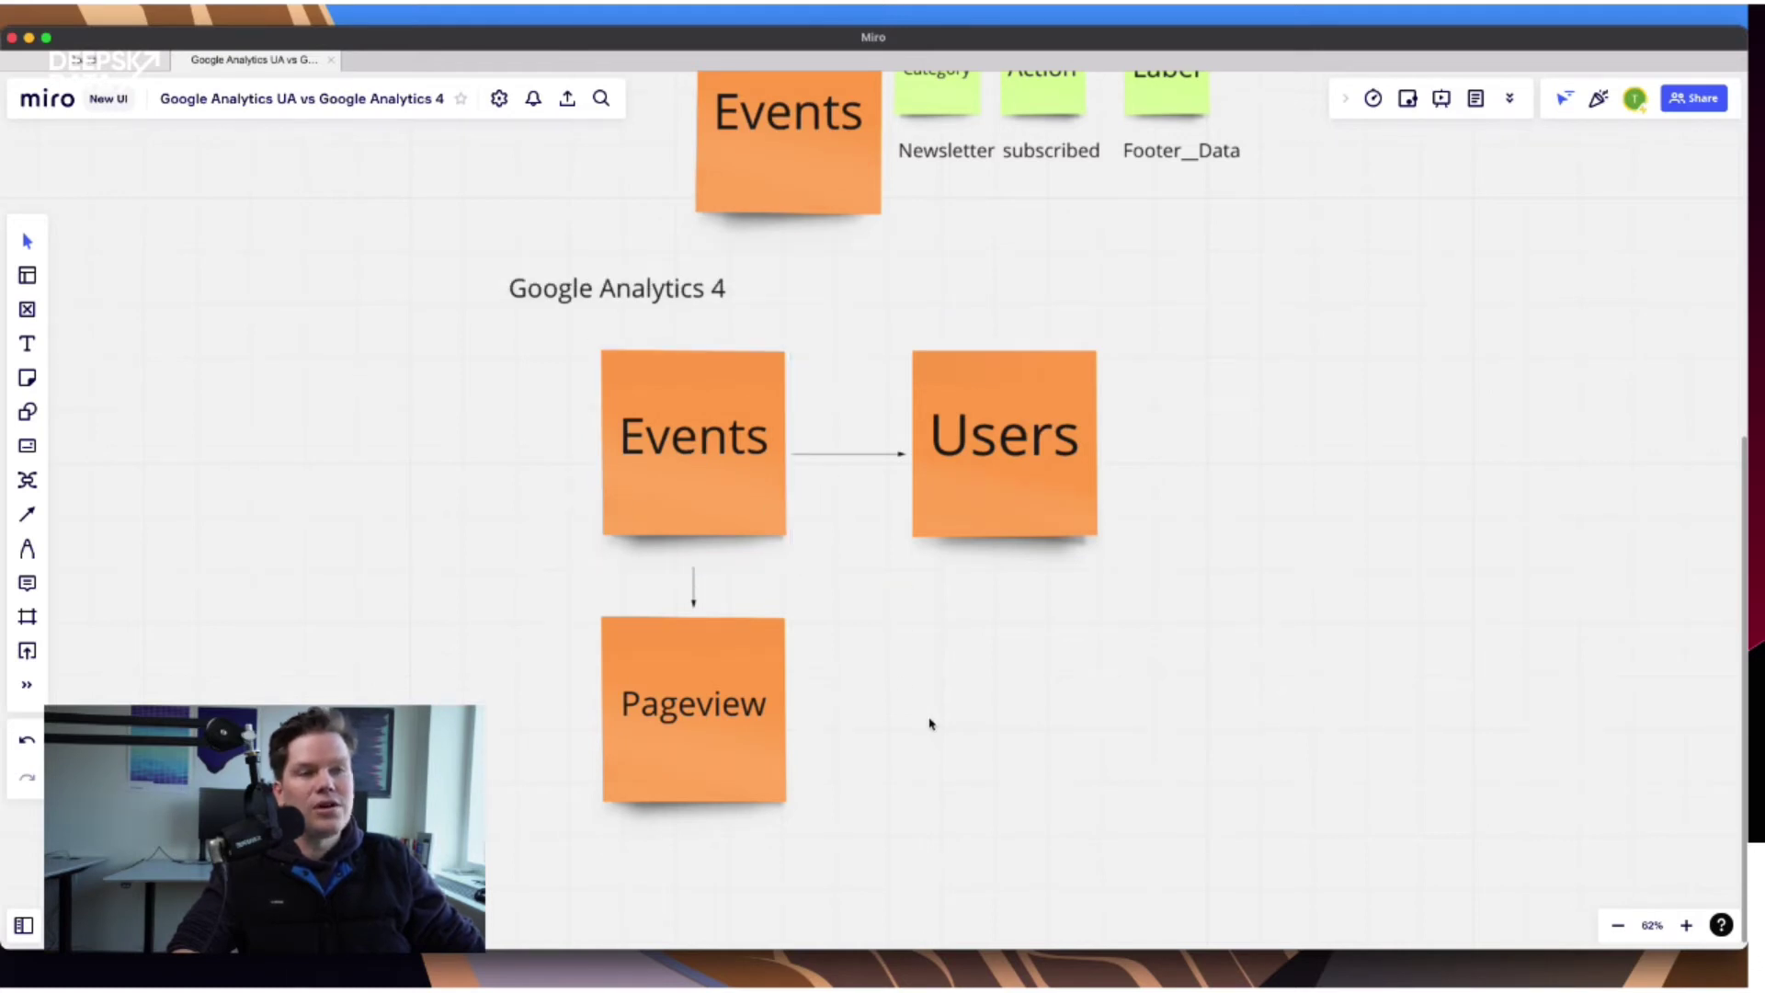
{"action": "left_click", "coordinate": [958, 110]}
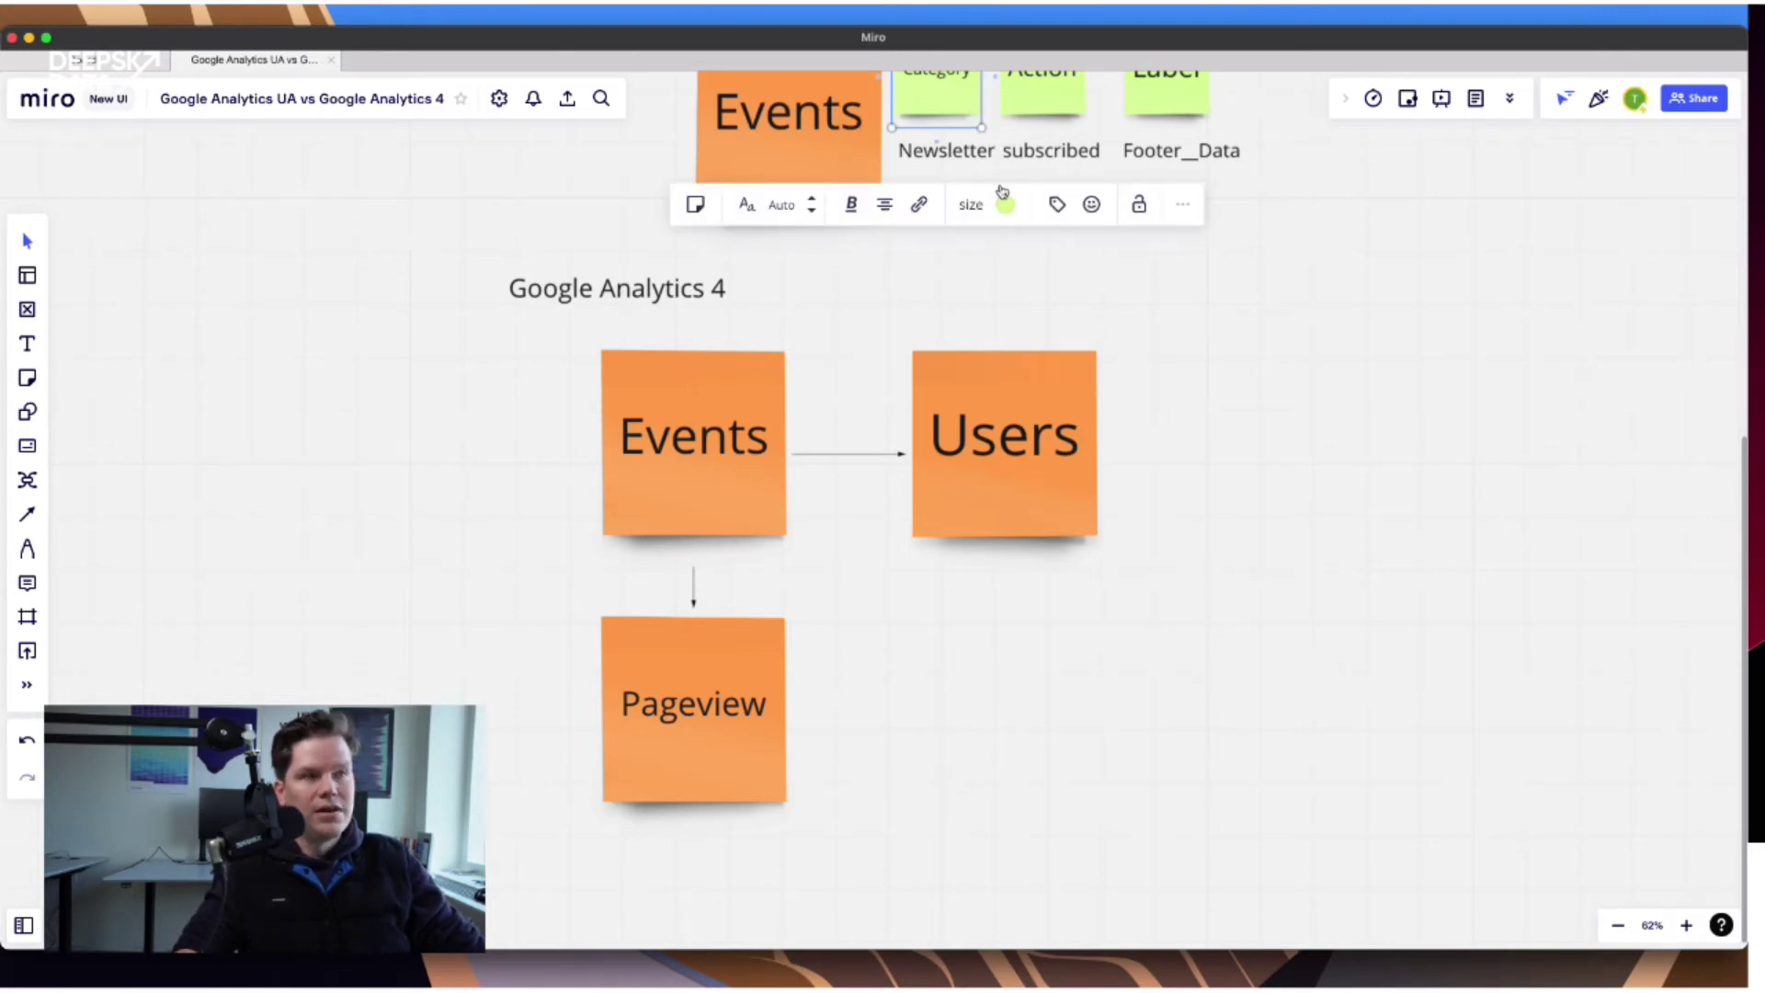
{"action": "scroll", "coordinate": [958, 129], "scroll_direction": "down", "scroll_amount": 2}
{"action": "key", "text": "super+d"}
{"action": "left_click_drag", "start_coordinate": [958, 163], "coordinate": [692, 829]}
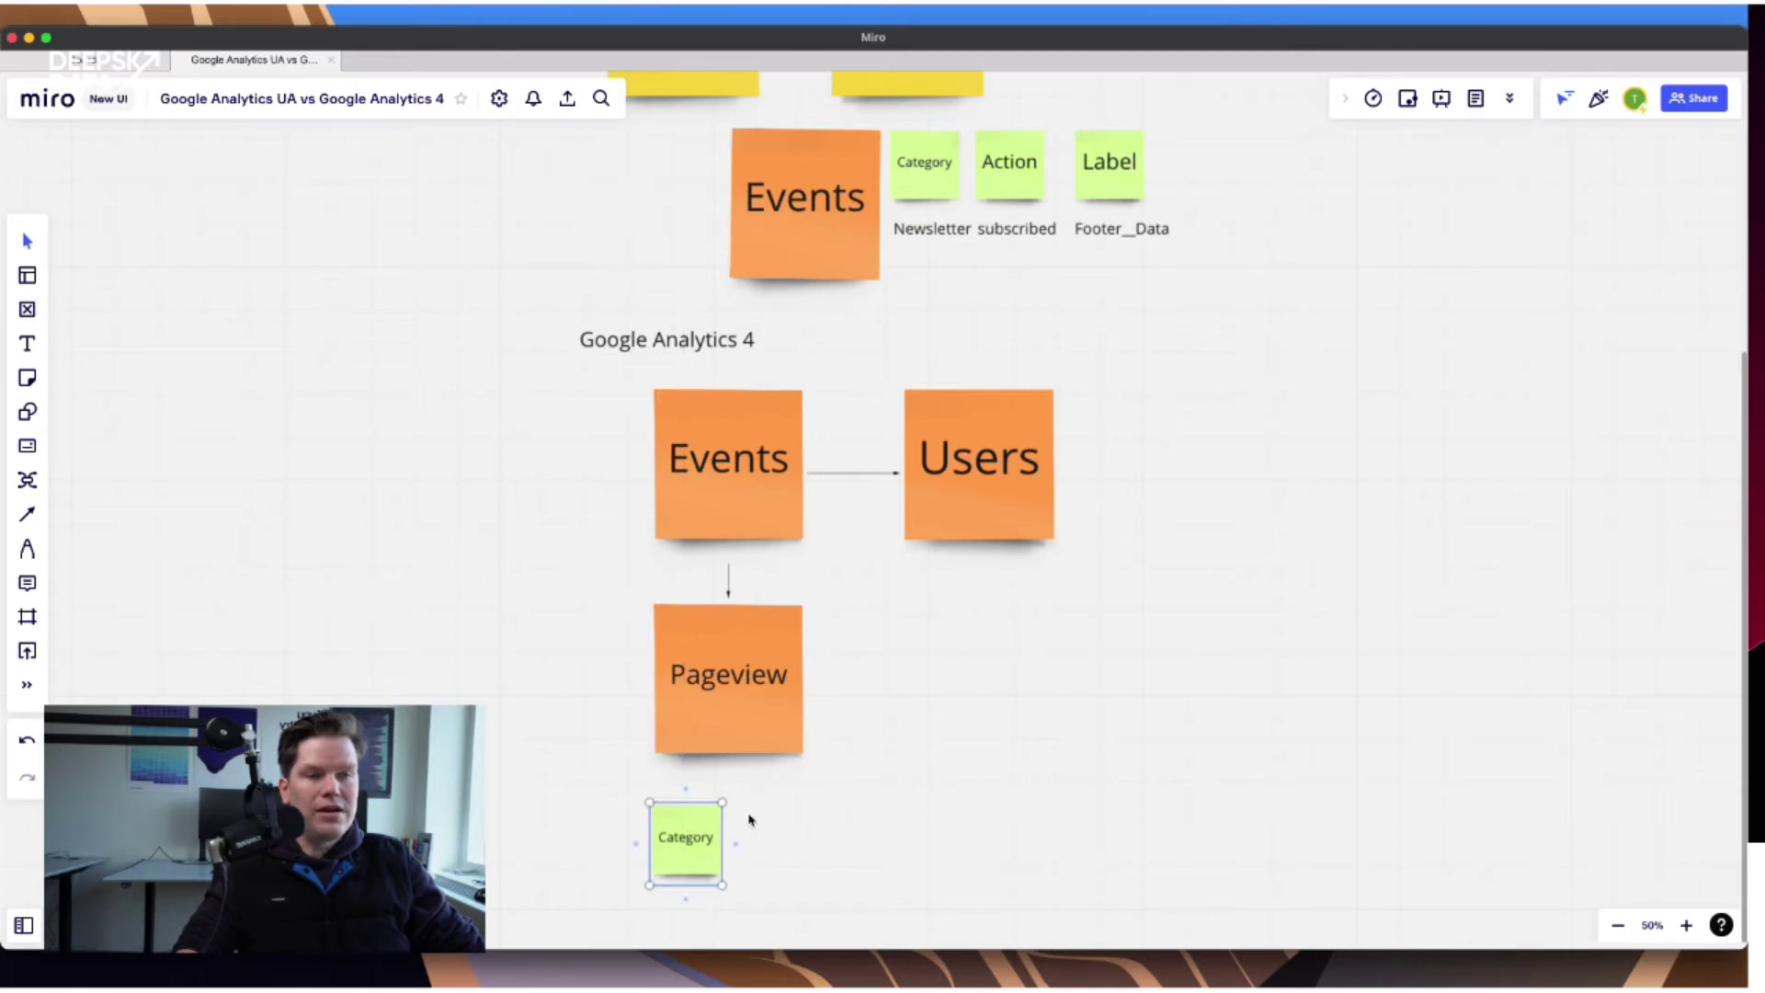
{"action": "left_click", "coordinate": [846, 808]}
{"action": "key", "text": "super+equal"}
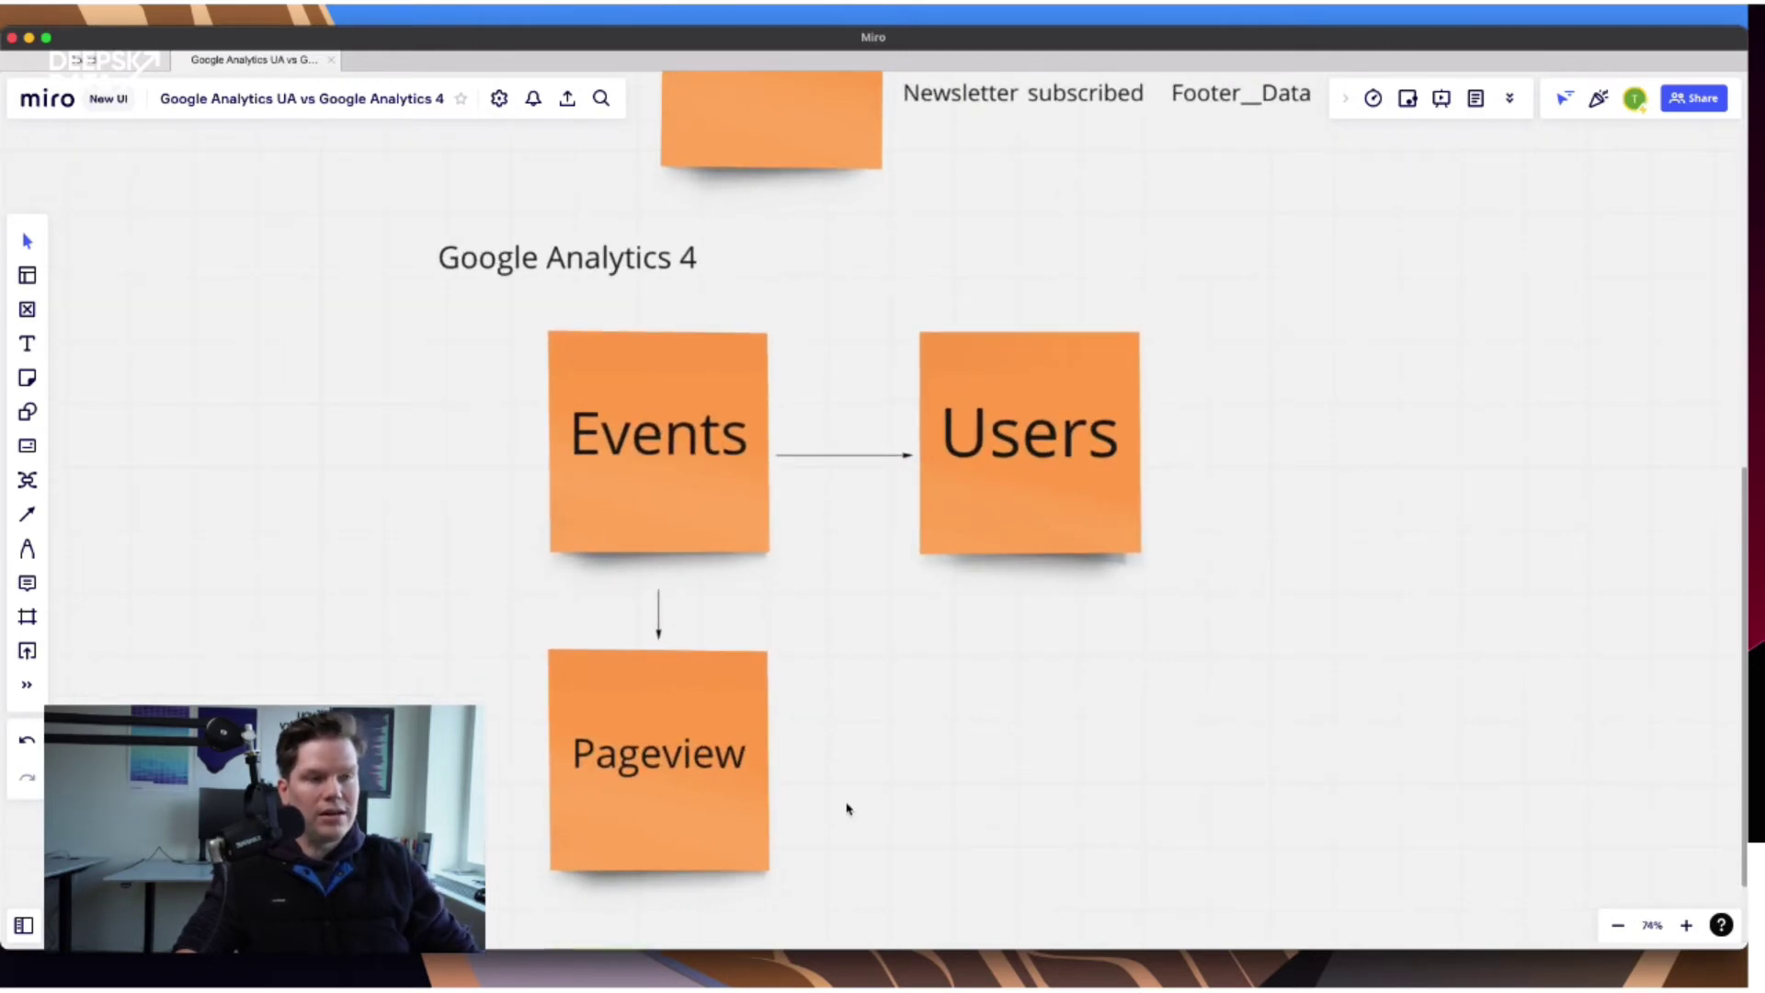
{"action": "scroll", "coordinate": [927, 634], "scroll_direction": "down", "scroll_amount": 2}
{"action": "left_click_drag", "start_coordinate": [926, 634], "coordinate": [925, 343]}
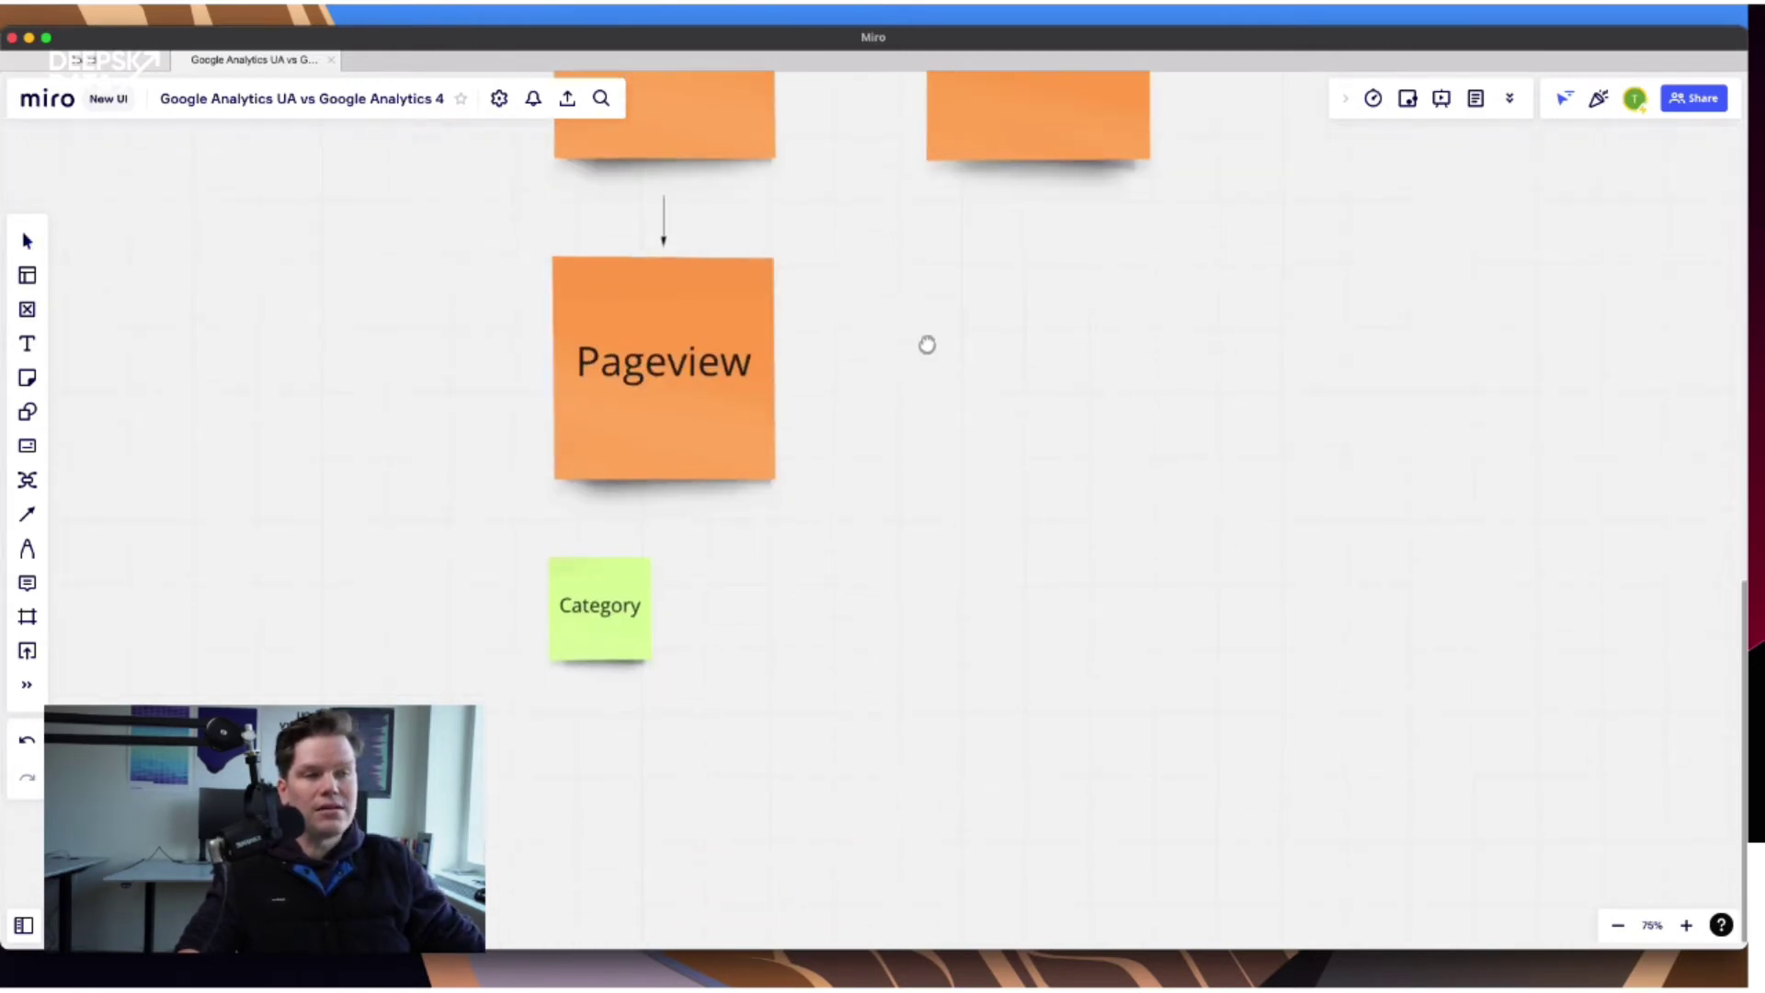
Nudge the Category copy into place and rename it 'event name'.
{"action": "left_click", "coordinate": [607, 609]}
{"action": "mouse_move", "coordinate": [608, 608]}
{"action": "left_mouse_down"}
{"action": "mouse_move", "coordinate": [625, 623]}
{"action": "mouse_move", "coordinate": [616, 604]}
{"action": "left_mouse_up"}
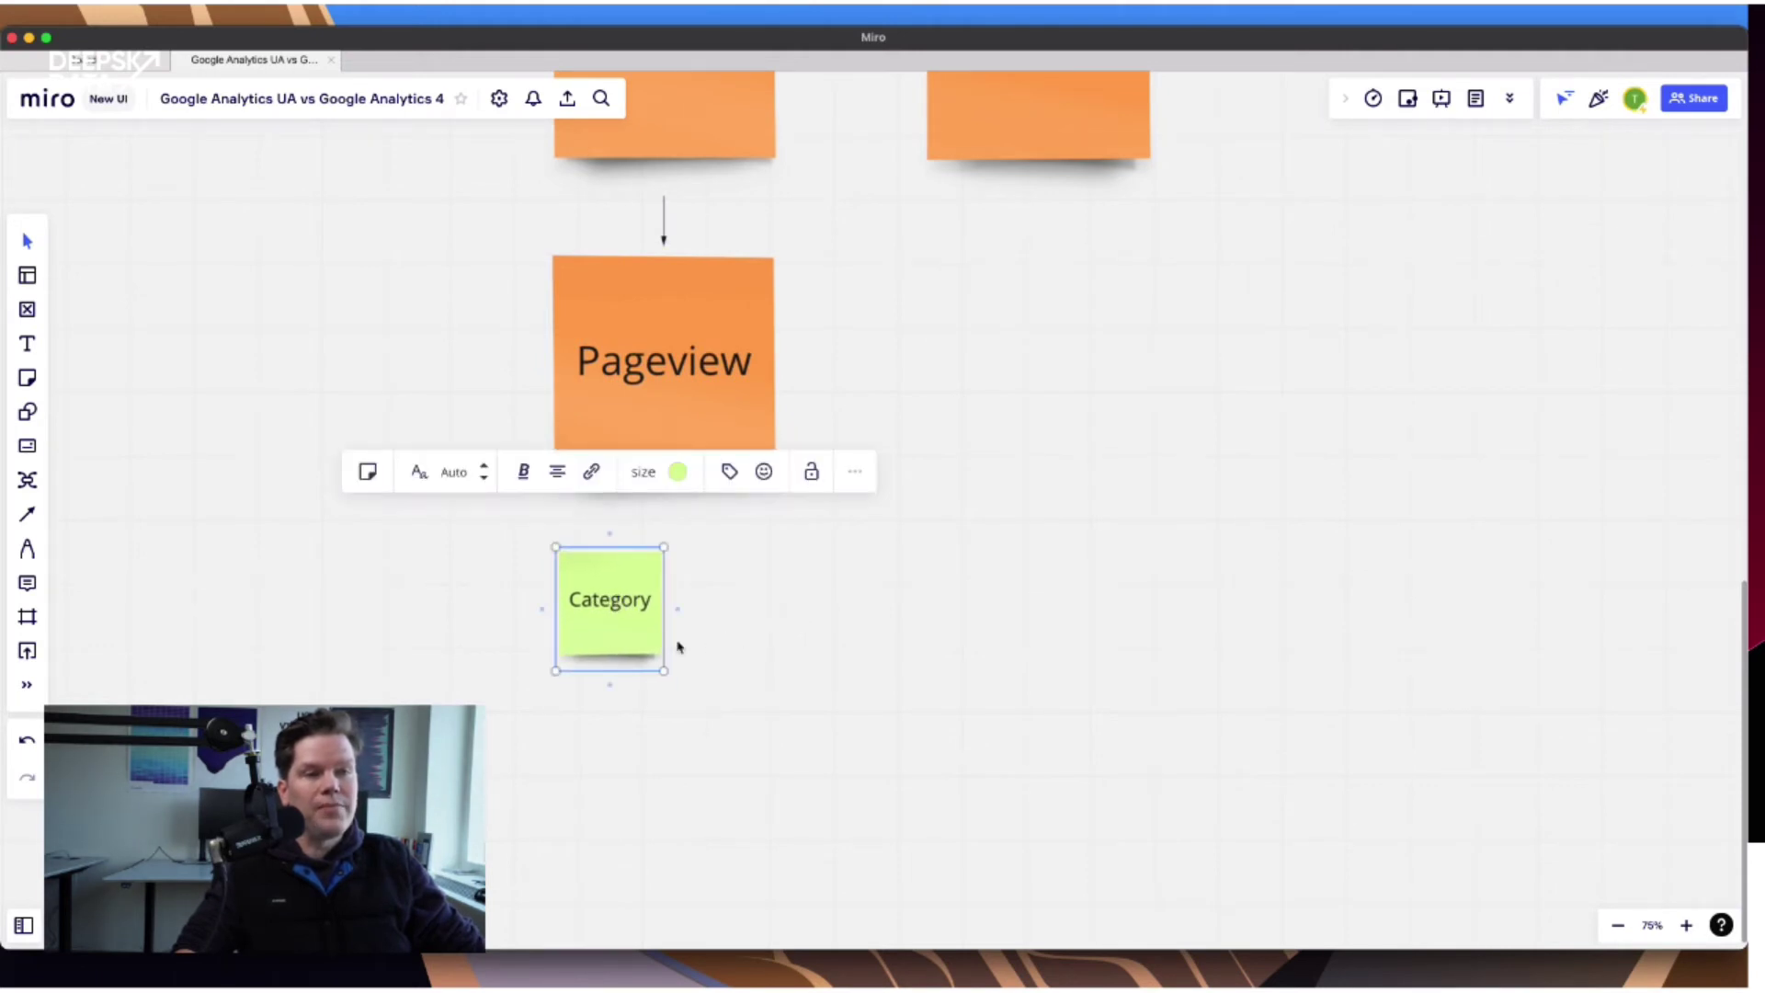
{"action": "double_click", "coordinate": [606, 602]}
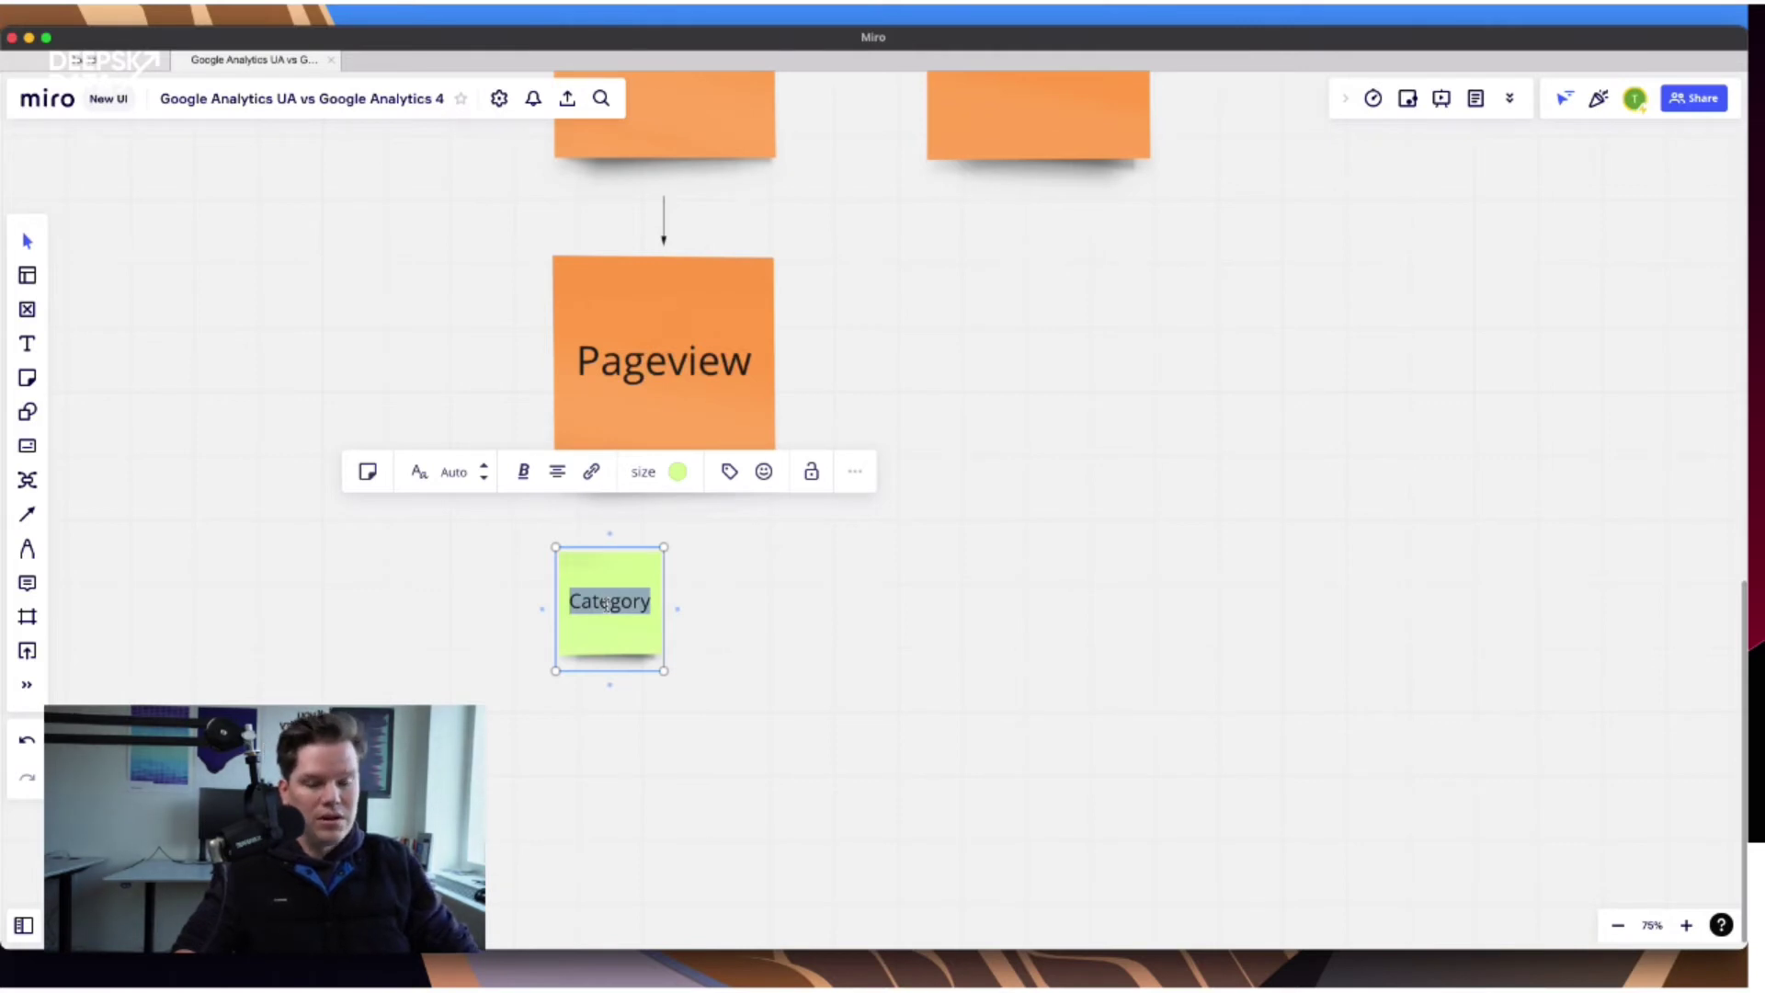
{"action": "type", "text": "event na"}
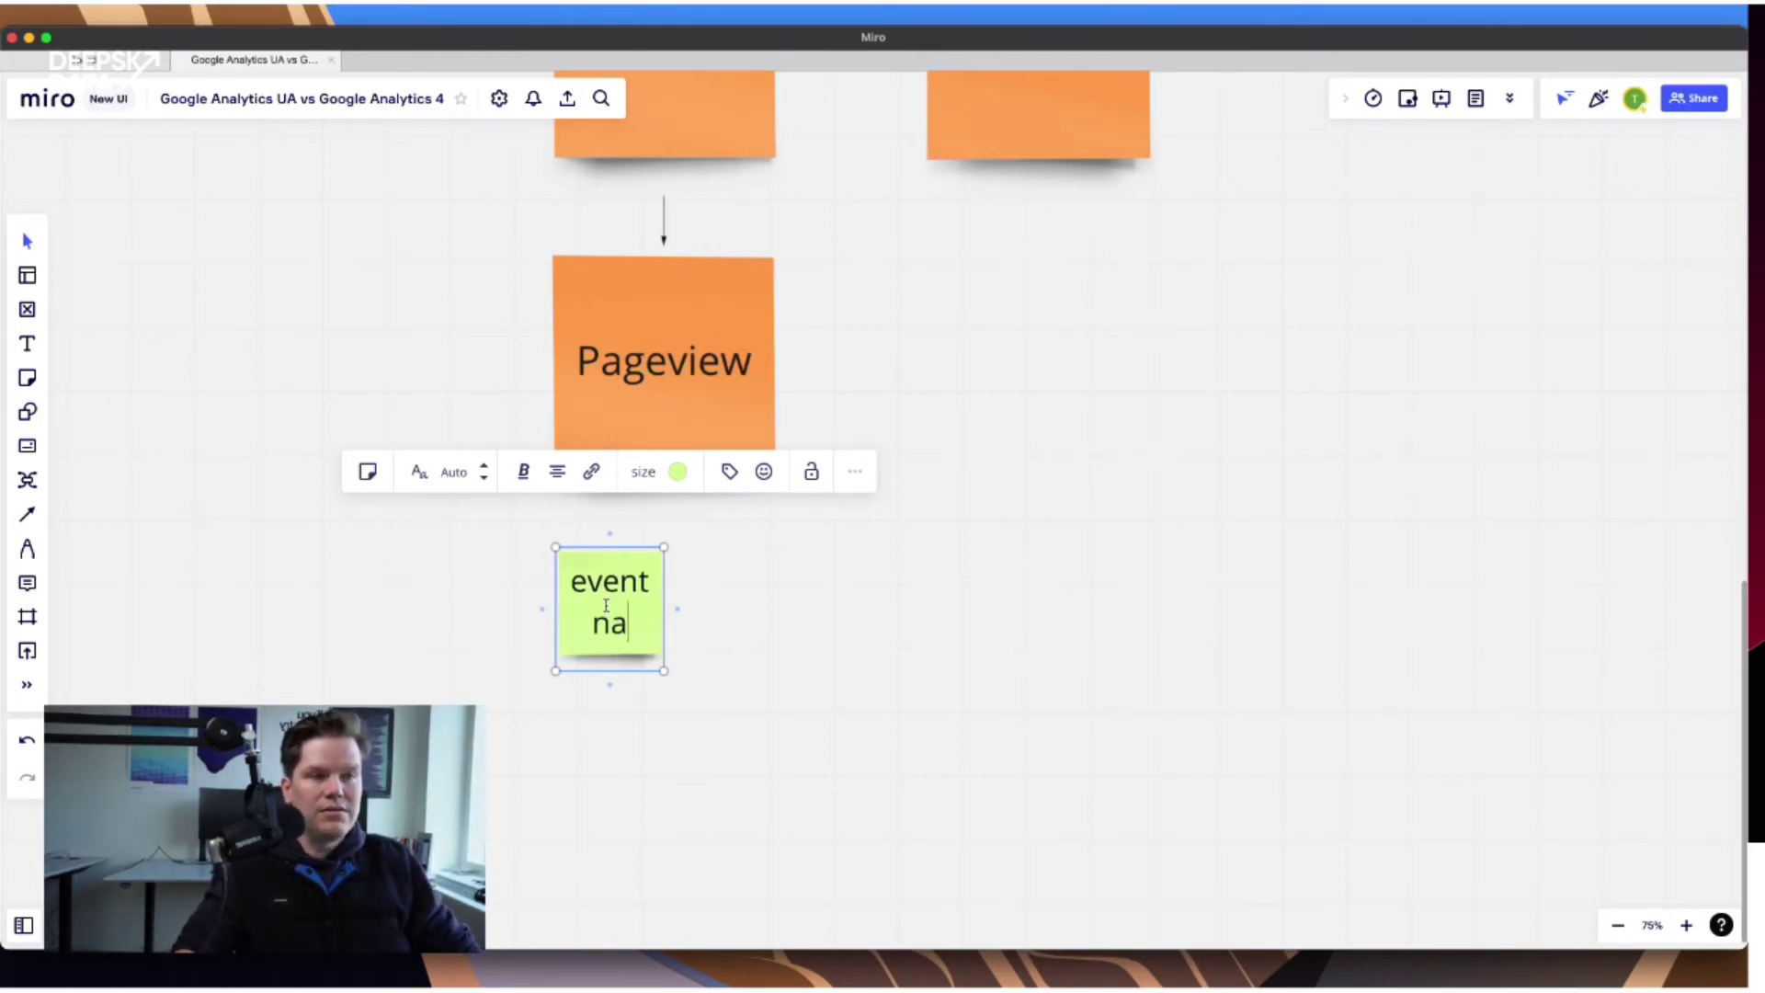
{"action": "type", "text": "me"}
{"action": "left_click", "coordinate": [679, 608]}
Duplicate the event name sticky below itself and relabel the copy 'event parameter'.
{"action": "left_click", "coordinate": [650, 609]}
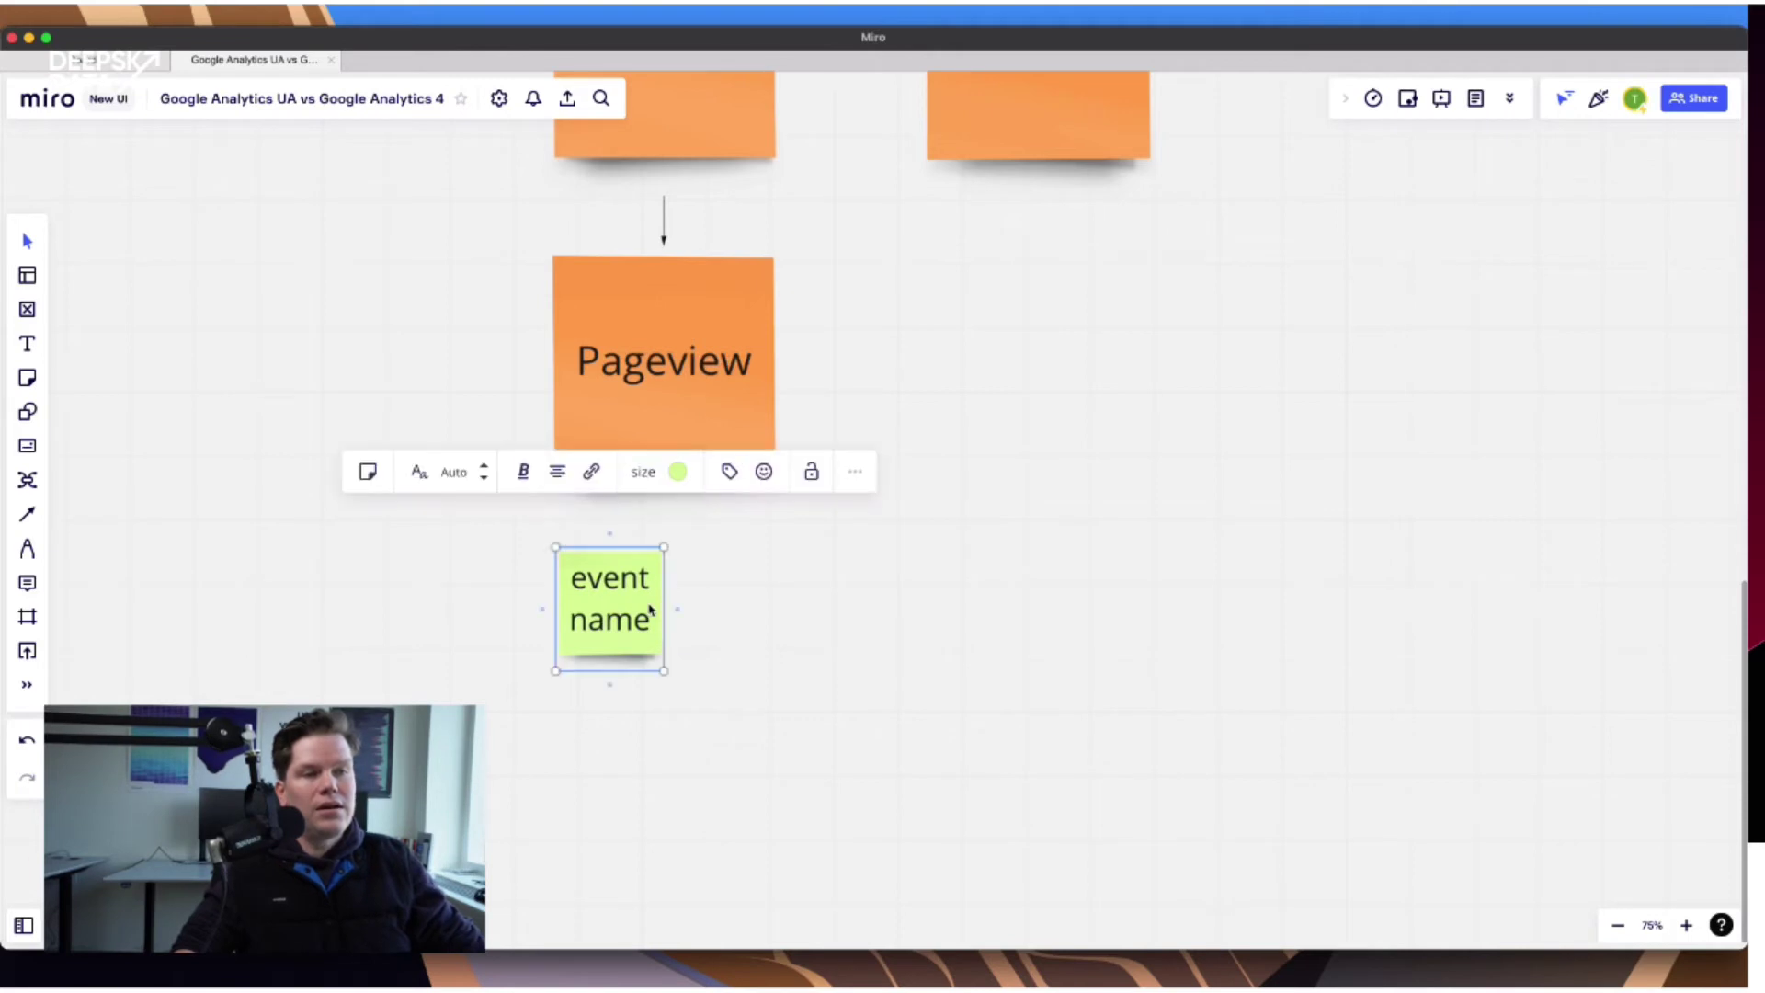
{"action": "key", "text": "super+d"}
{"action": "left_click_drag", "start_coordinate": [750, 607], "coordinate": [620, 740]}
{"action": "double_click", "coordinate": [617, 759]}
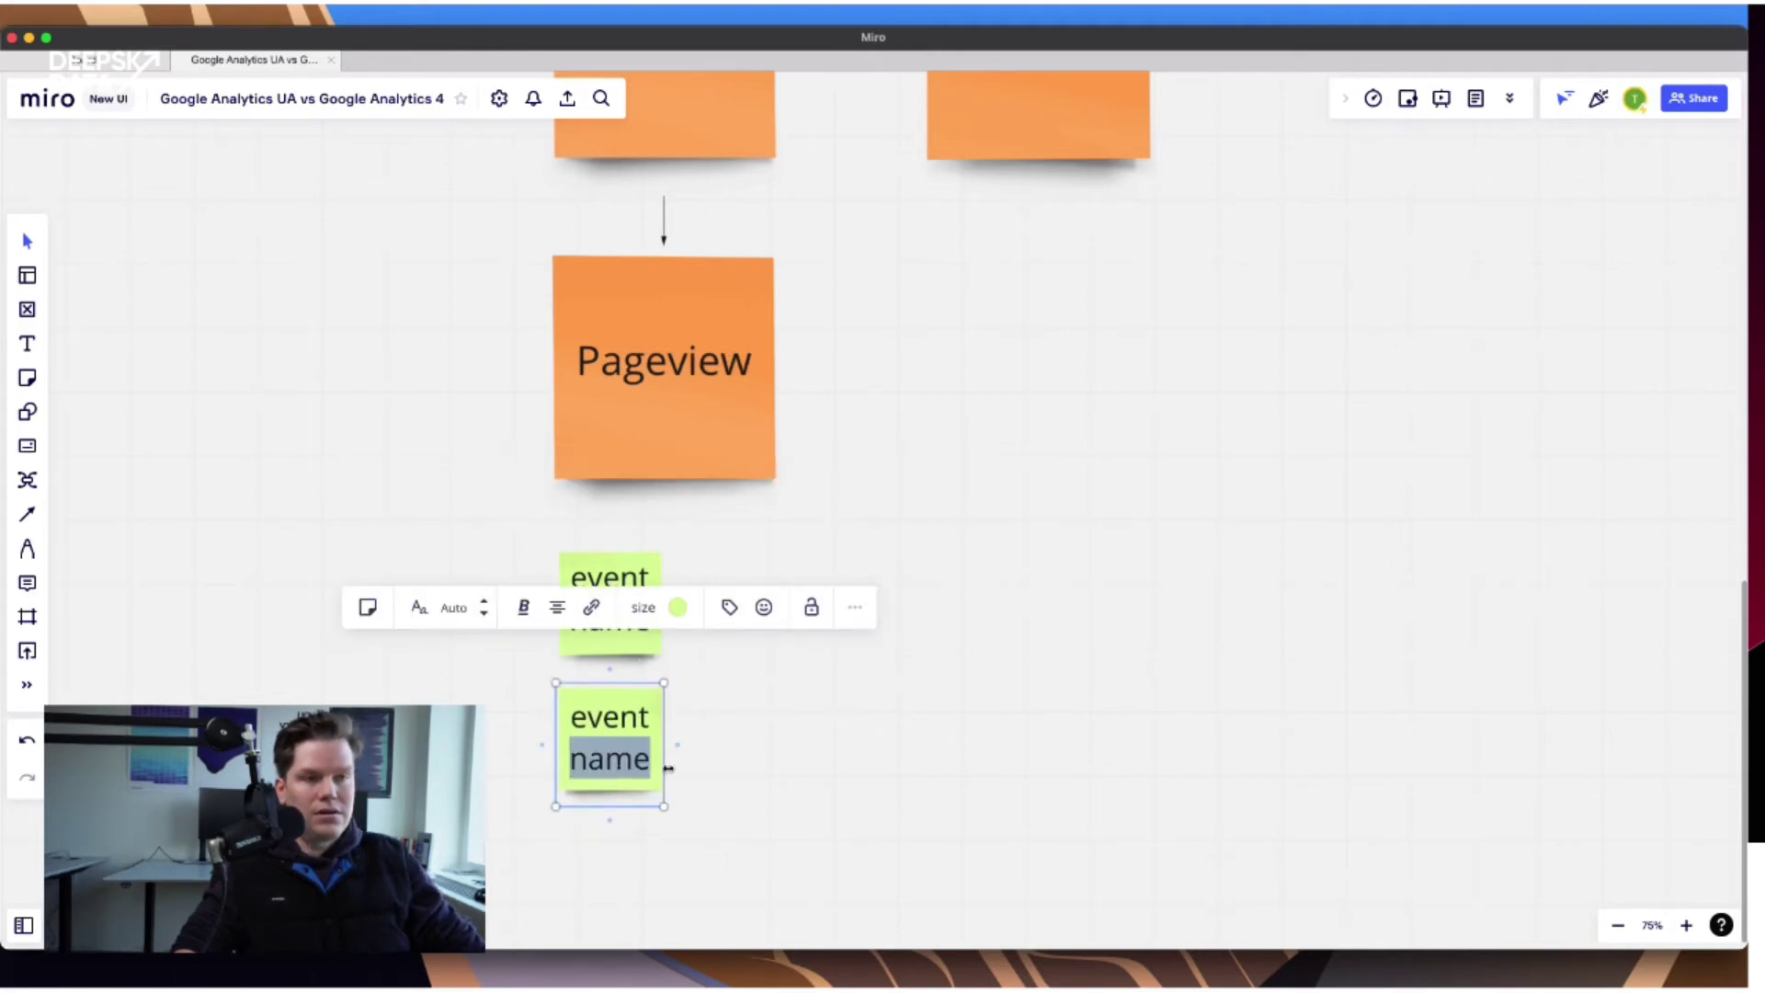
{"action": "type", "text": "par"}
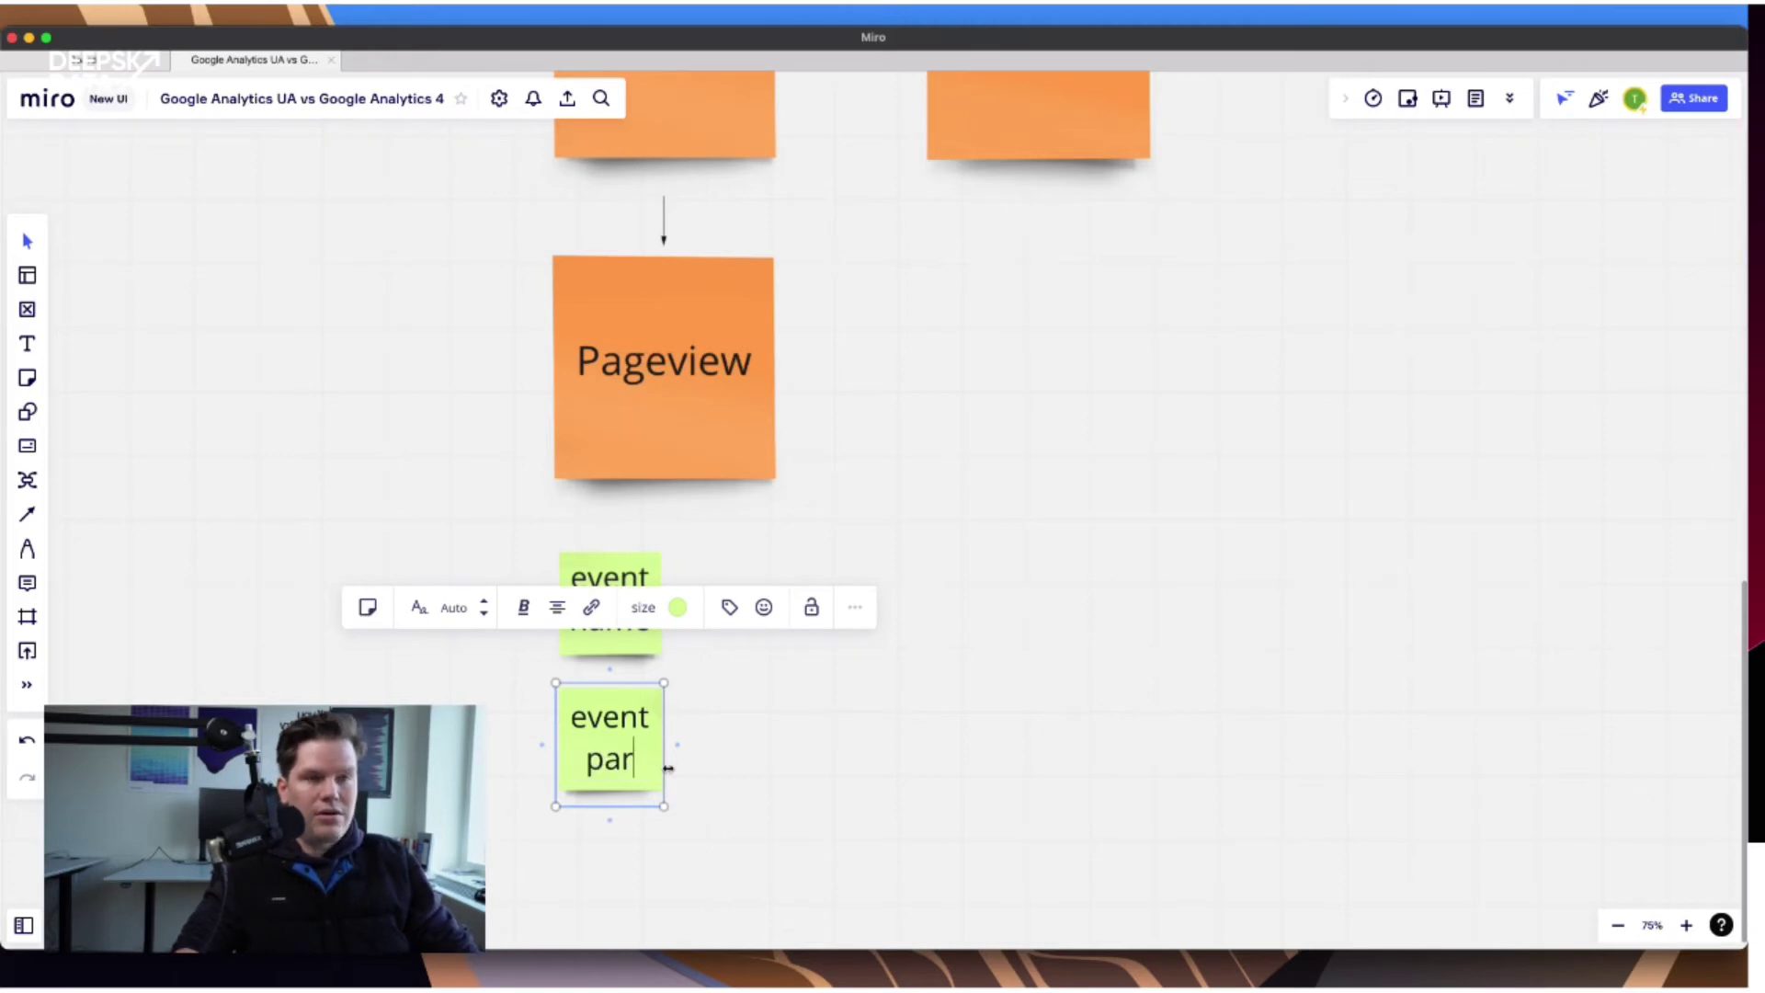
{"action": "type", "text": "ameters"}
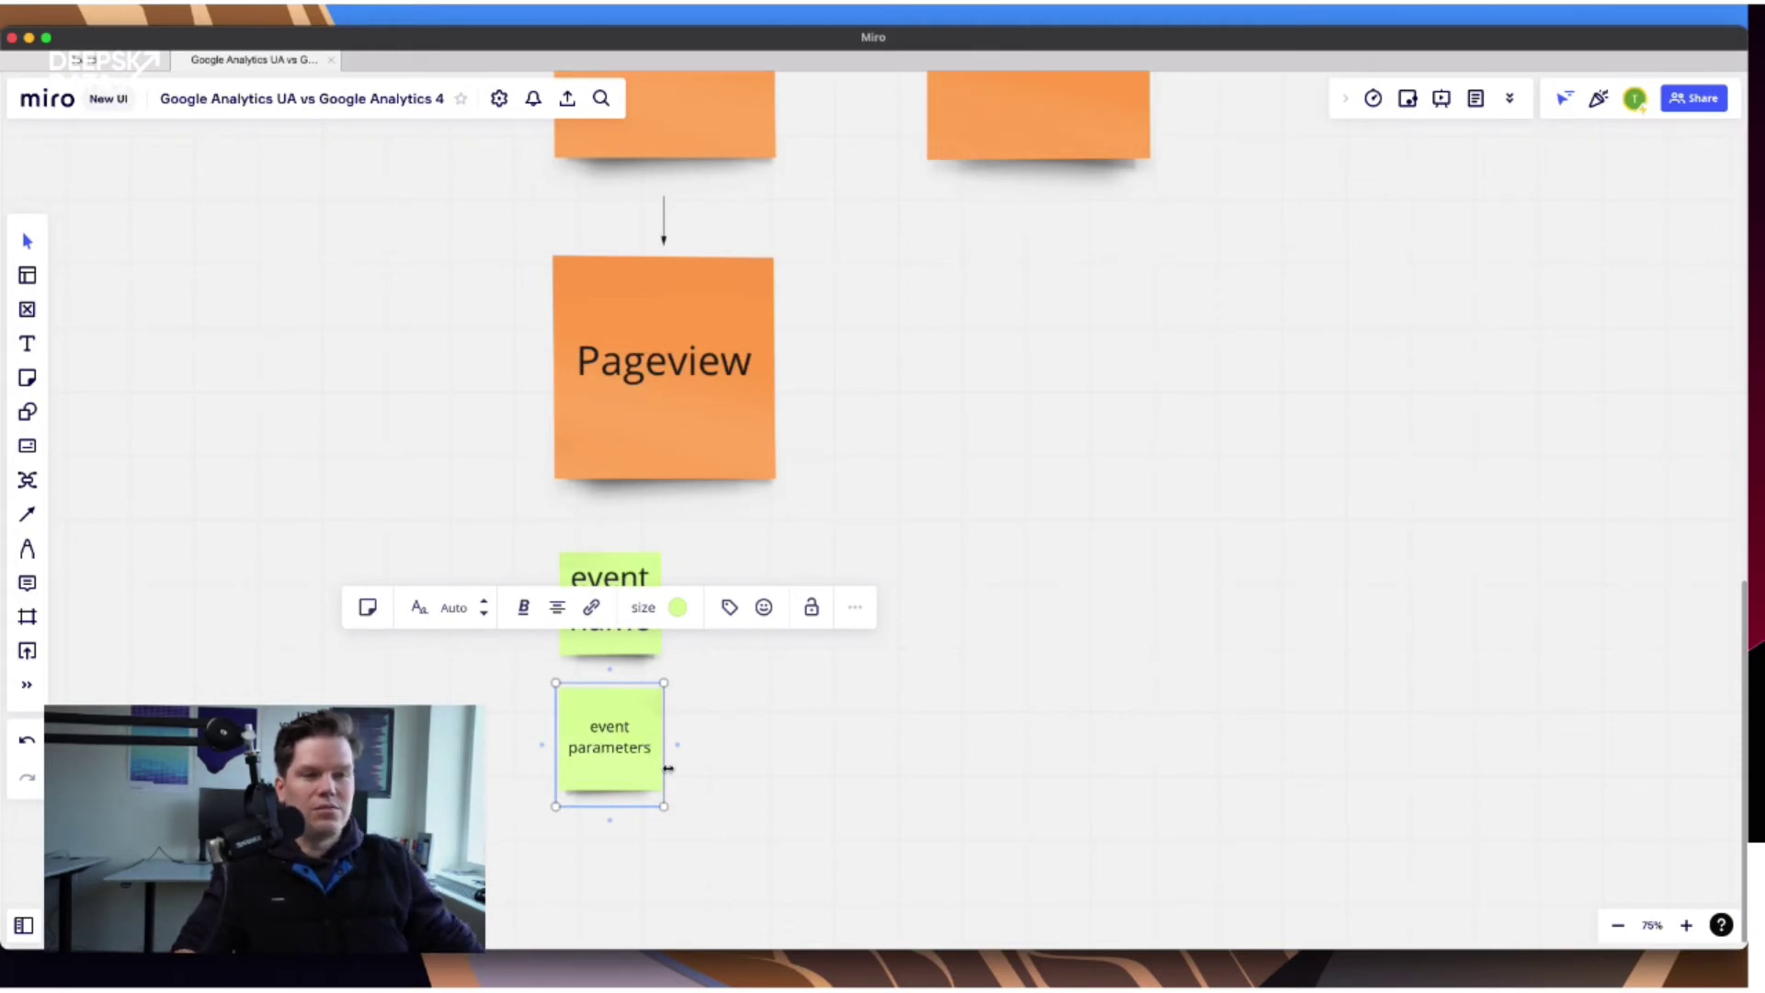
{"action": "key", "text": "BackSpace"}
{"action": "left_click", "coordinate": [729, 784]}
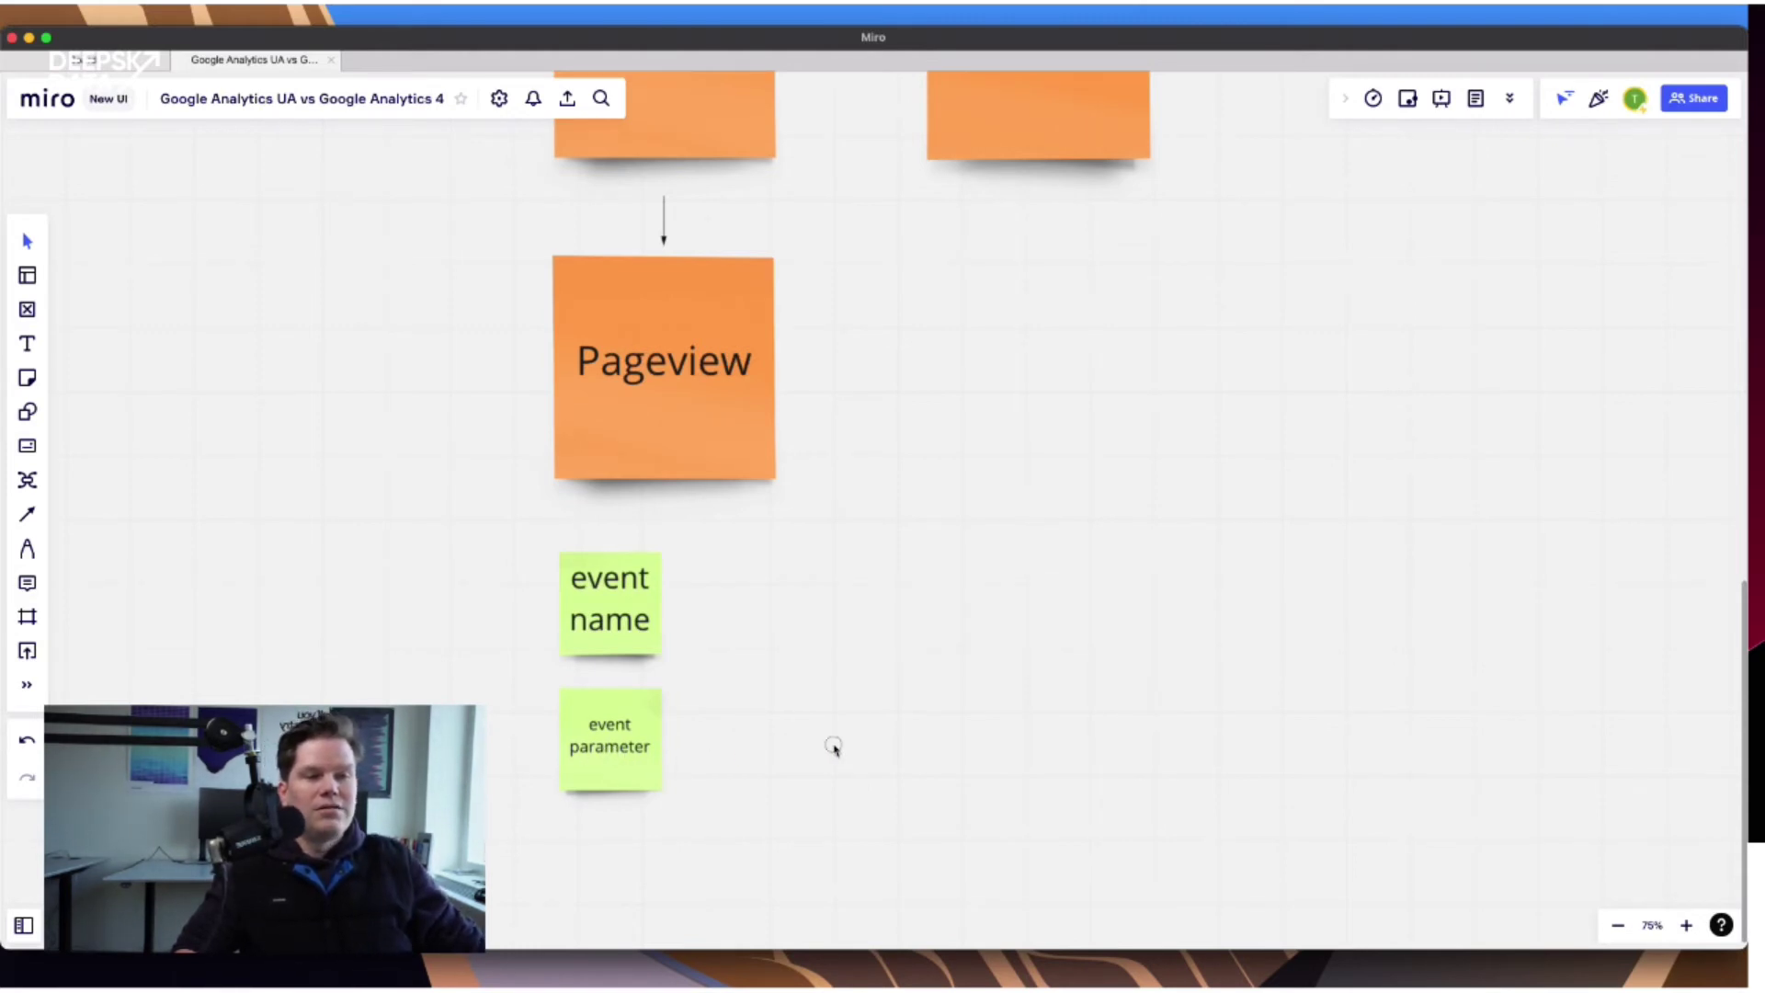
Enlarge the event name sticky slightly.
{"action": "left_click", "coordinate": [606, 742]}
{"action": "left_click", "coordinate": [834, 701]}
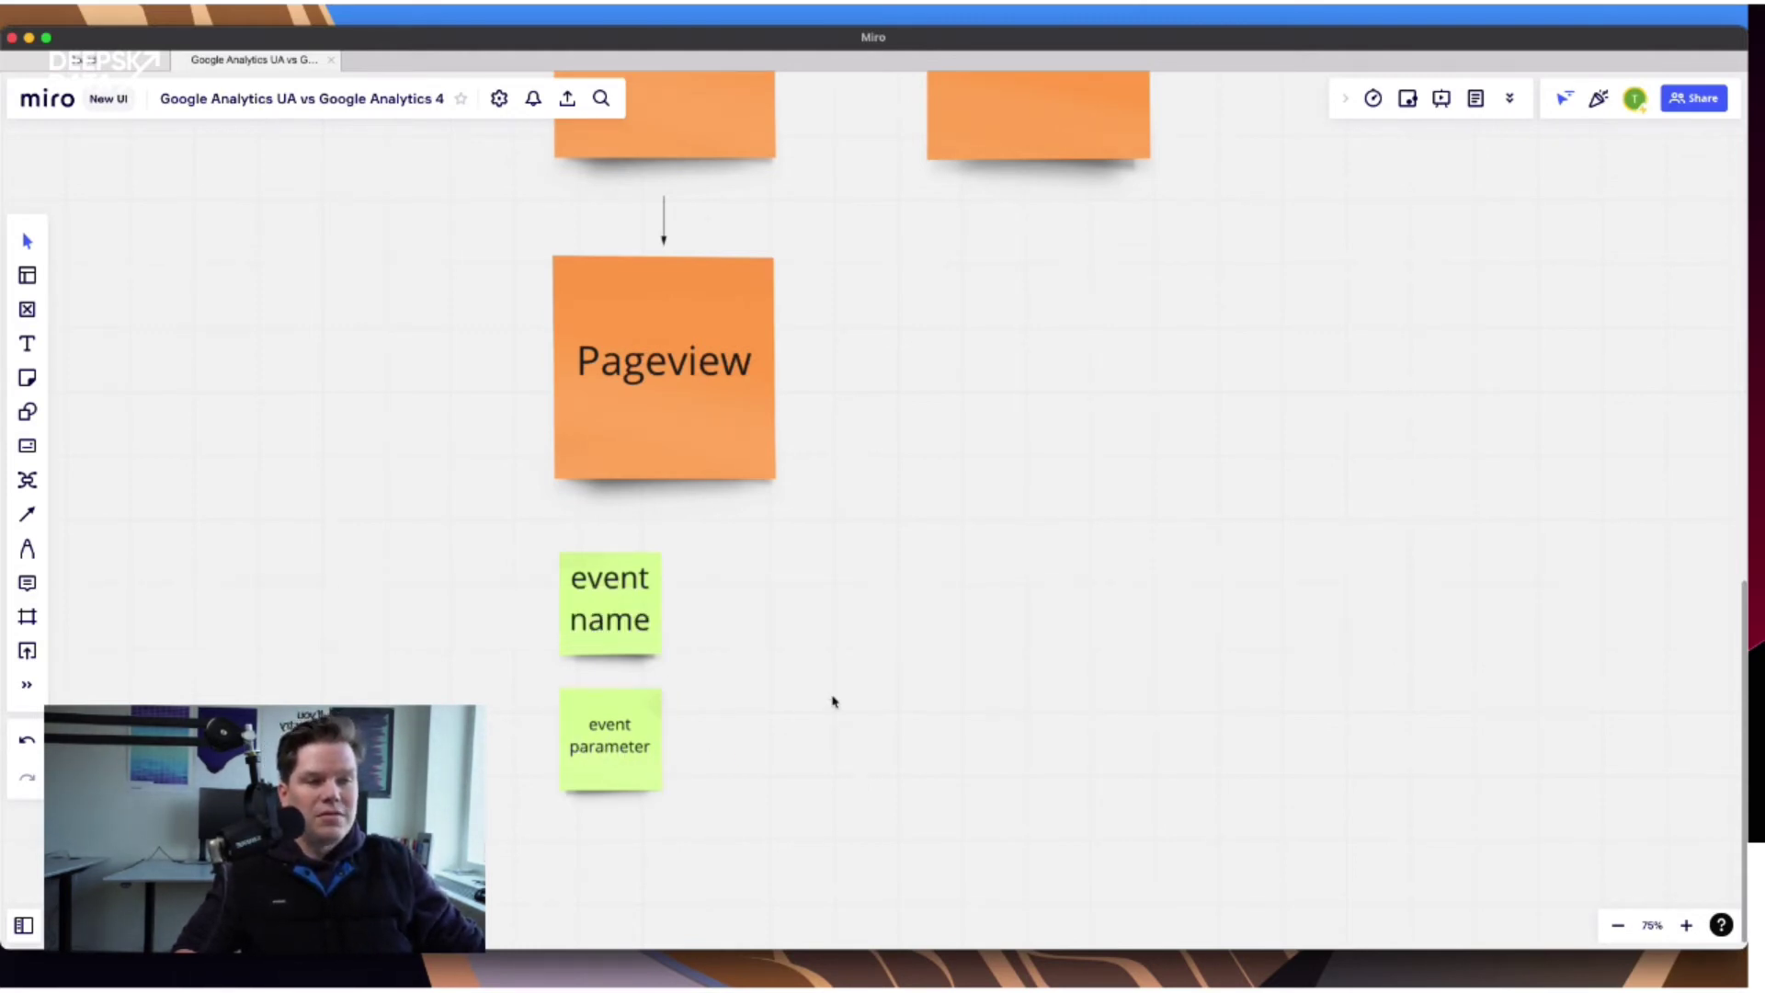
{"action": "left_click", "coordinate": [626, 749]}
{"action": "left_click", "coordinate": [795, 743]}
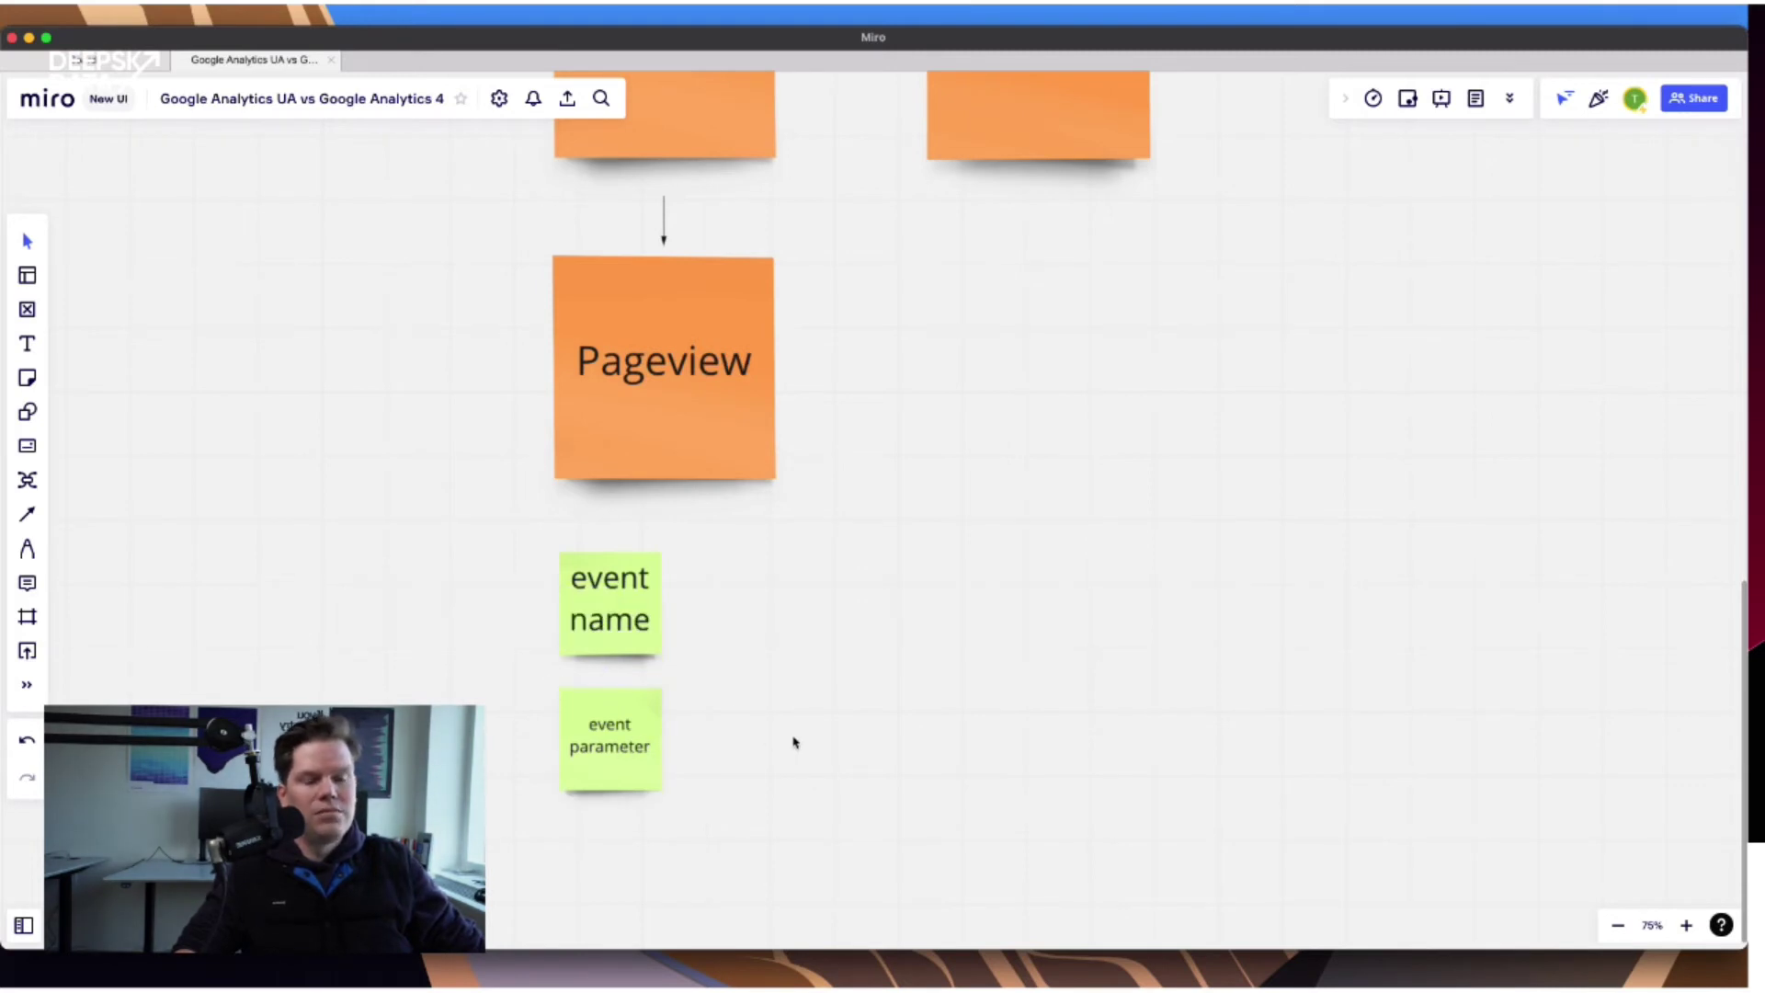
{"action": "left_click", "coordinate": [639, 717]}
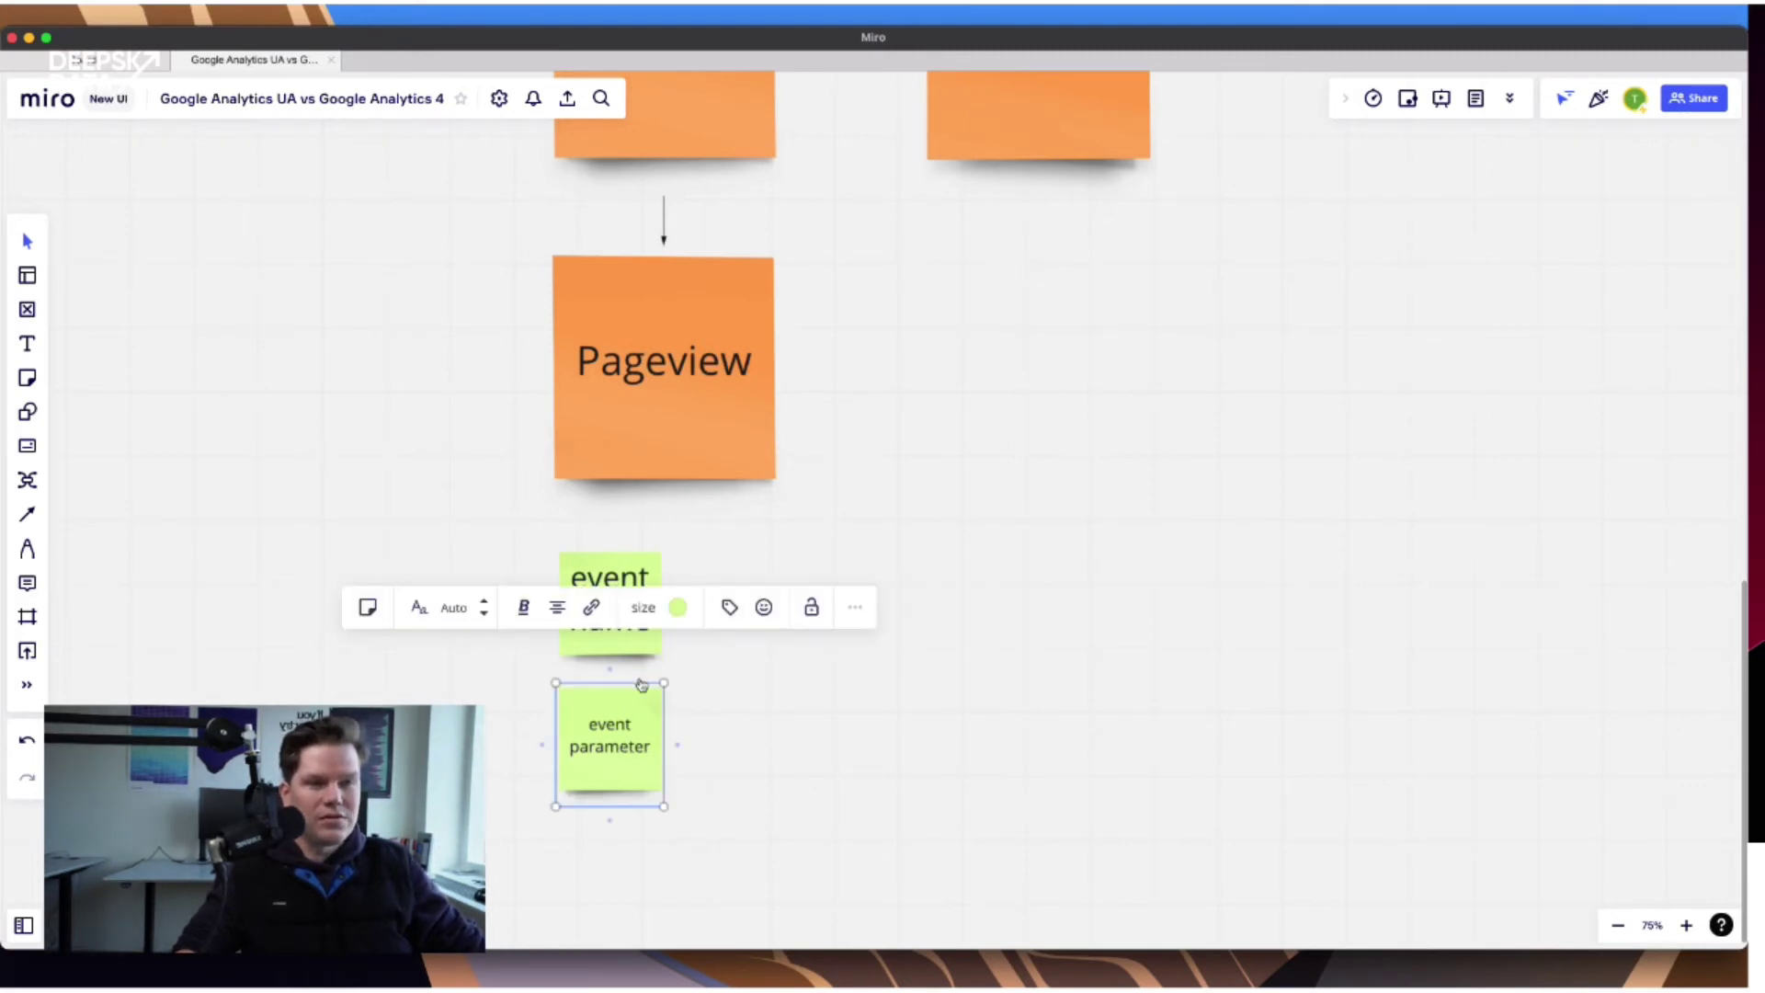
{"action": "left_click", "coordinate": [788, 687]}
{"action": "left_click", "coordinate": [630, 623]}
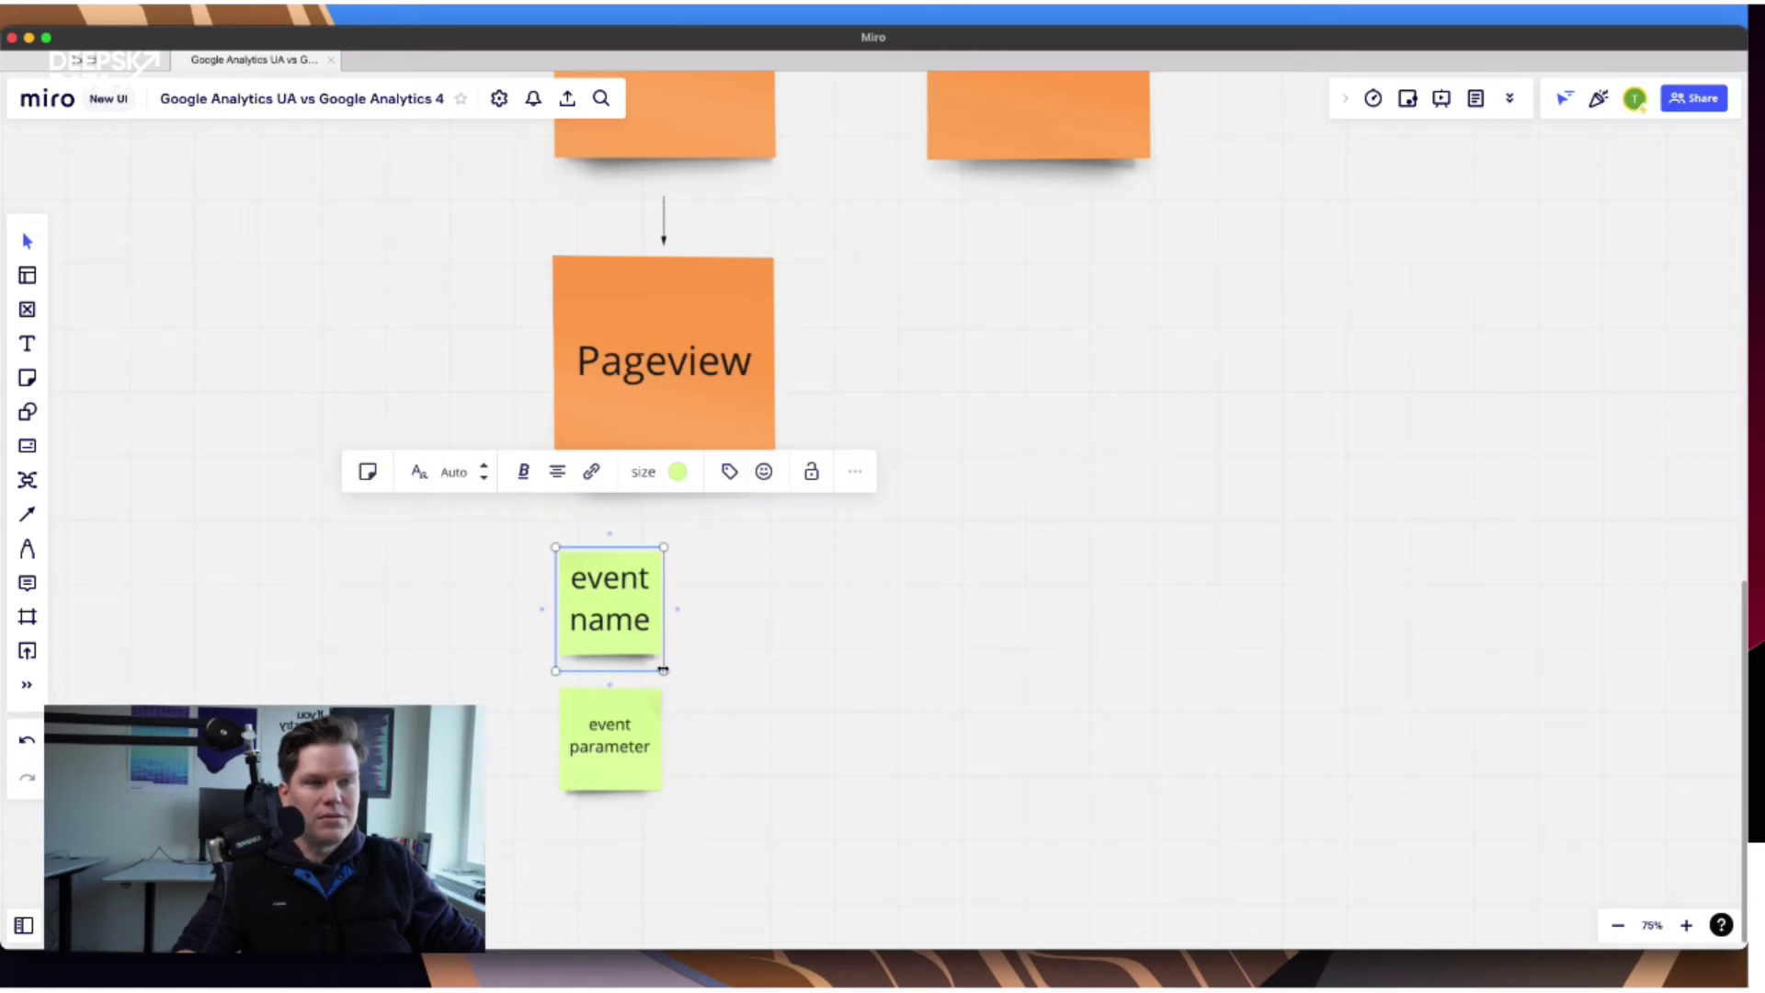
{"action": "left_click_drag", "start_coordinate": [665, 677], "coordinate": [673, 684]}
Remove an accidentally drawn rectangle and change the lower sticky's text to 'event parameters'.
{"action": "left_click", "coordinate": [634, 742]}
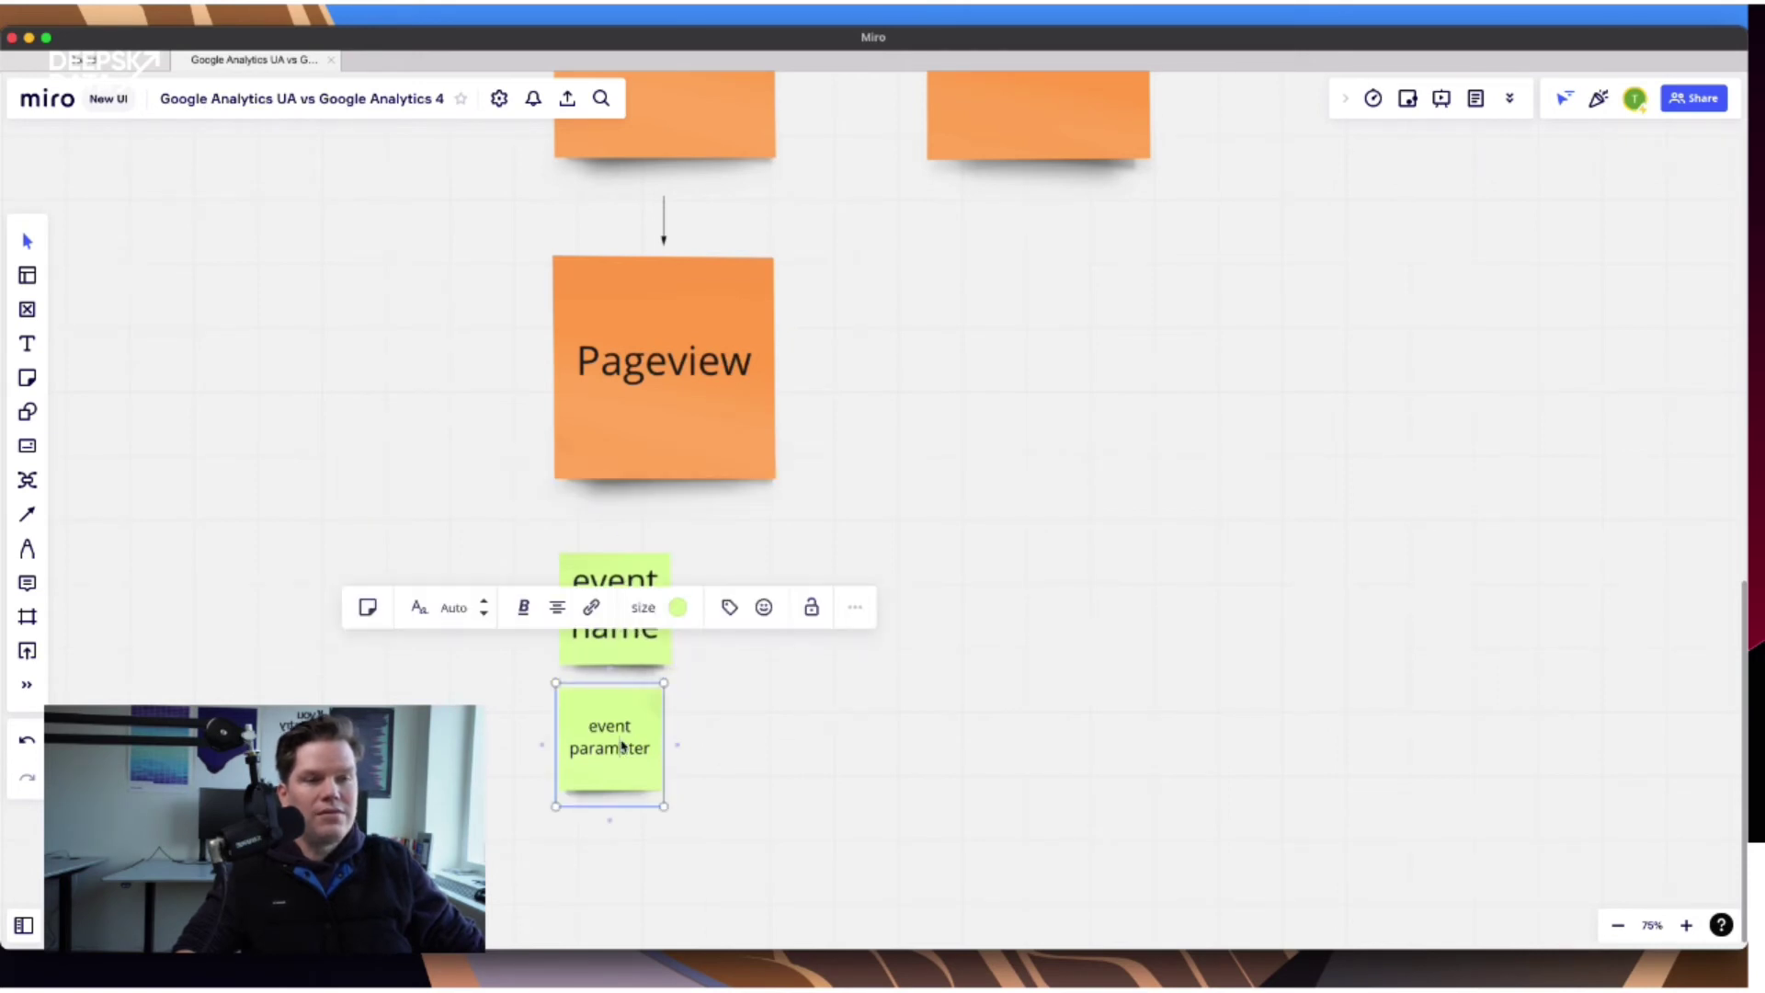
{"action": "left_click", "coordinate": [697, 749]}
{"action": "key", "text": "s"}
{"action": "left_click_drag", "start_coordinate": [591, 714], "coordinate": [656, 777]}
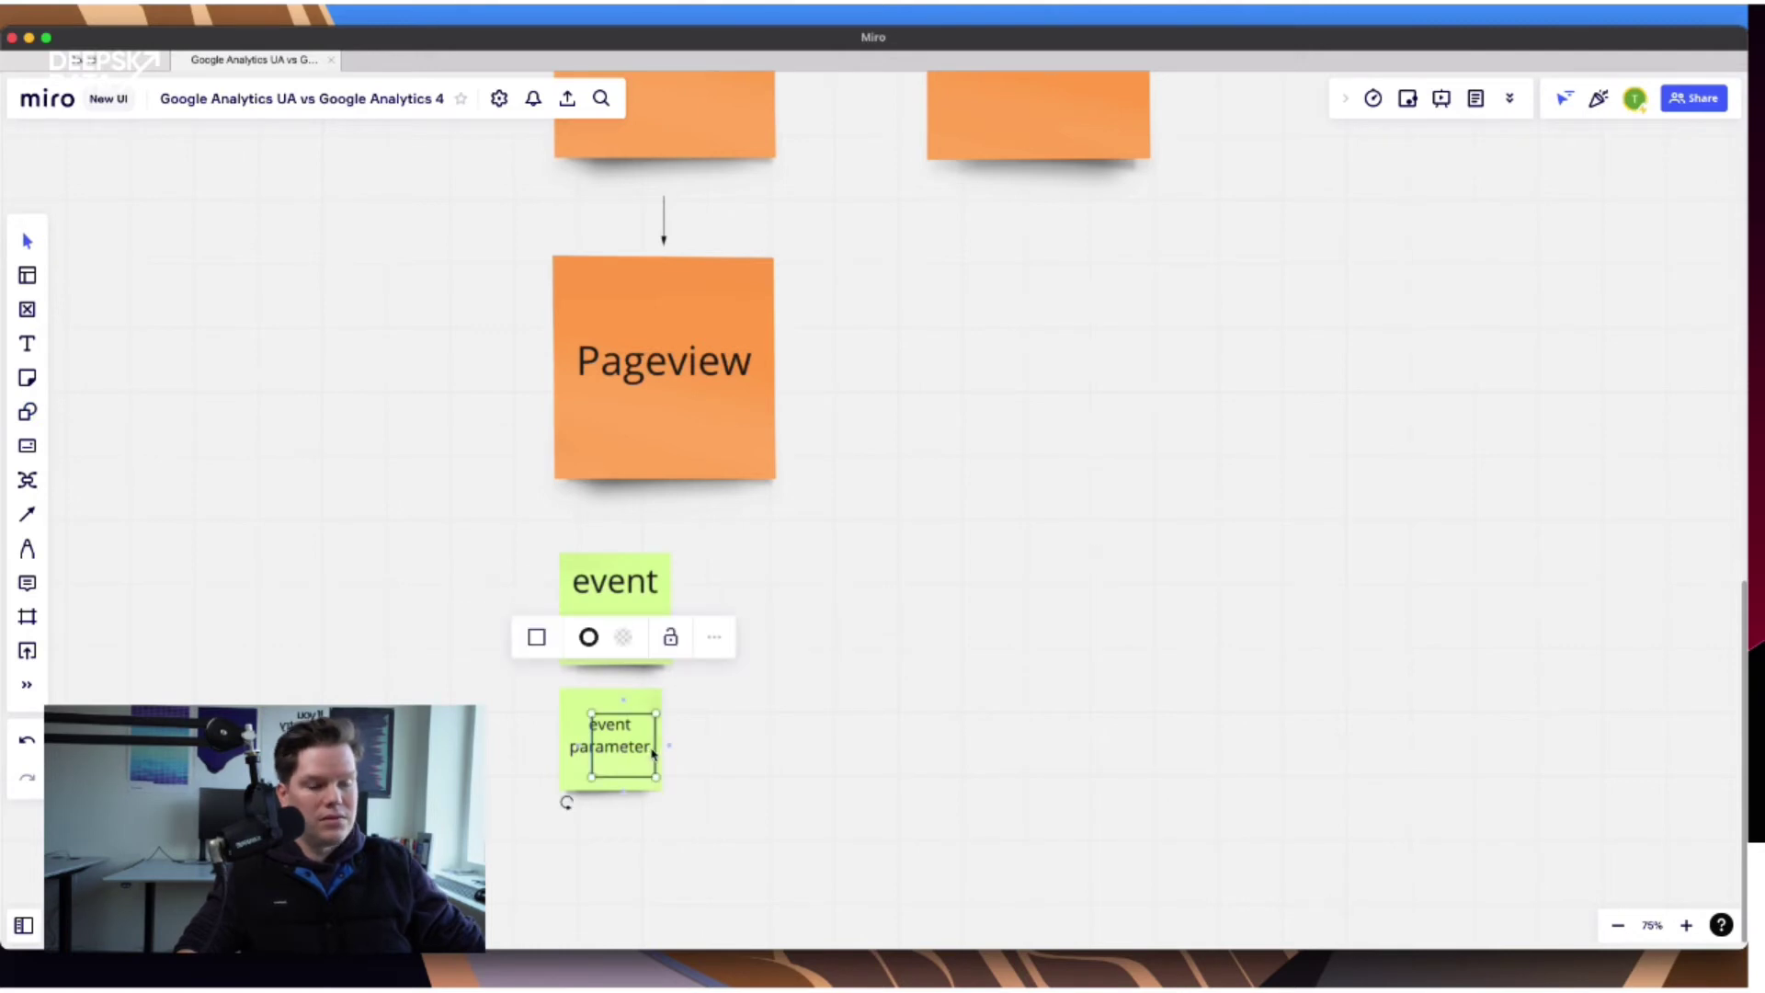
{"action": "key", "text": "BackSpace"}
{"action": "left_click", "coordinate": [612, 748]}
{"action": "left_click", "coordinate": [611, 748]}
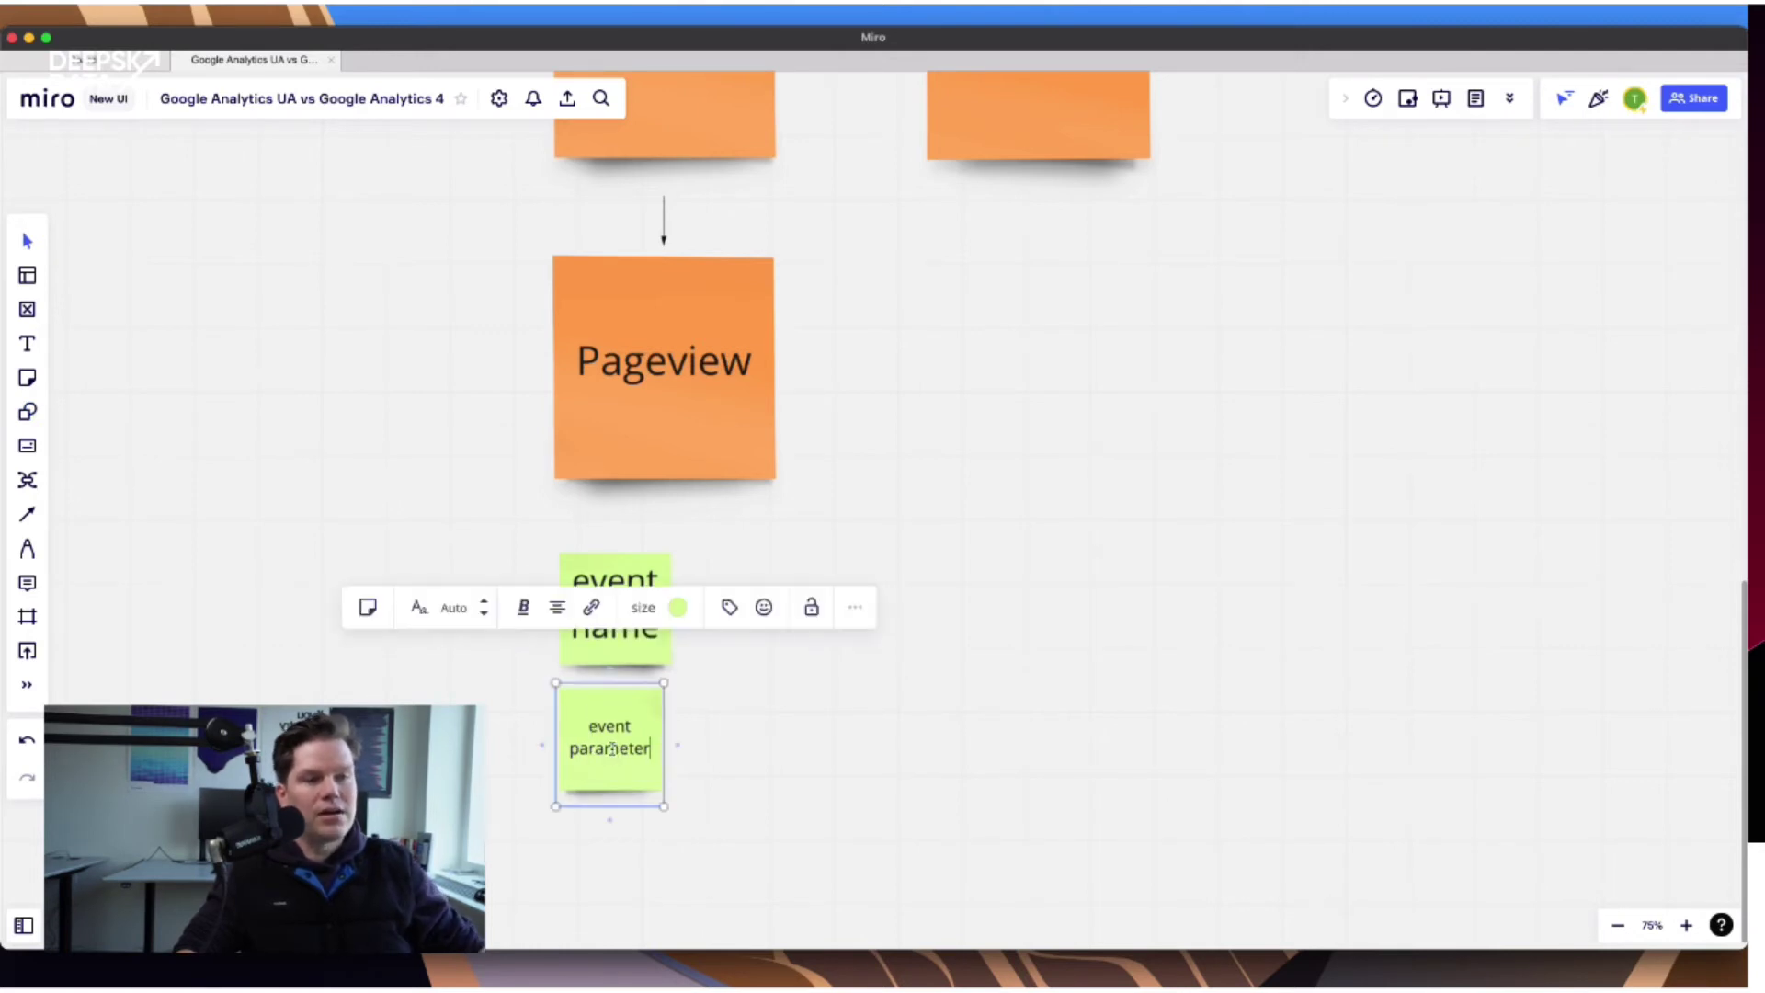
{"action": "type", "text": "s"}
{"action": "left_click", "coordinate": [705, 778]}
Enlarge the event parameters sticky and line up the event name sticky above it.
{"action": "left_click", "coordinate": [662, 796]}
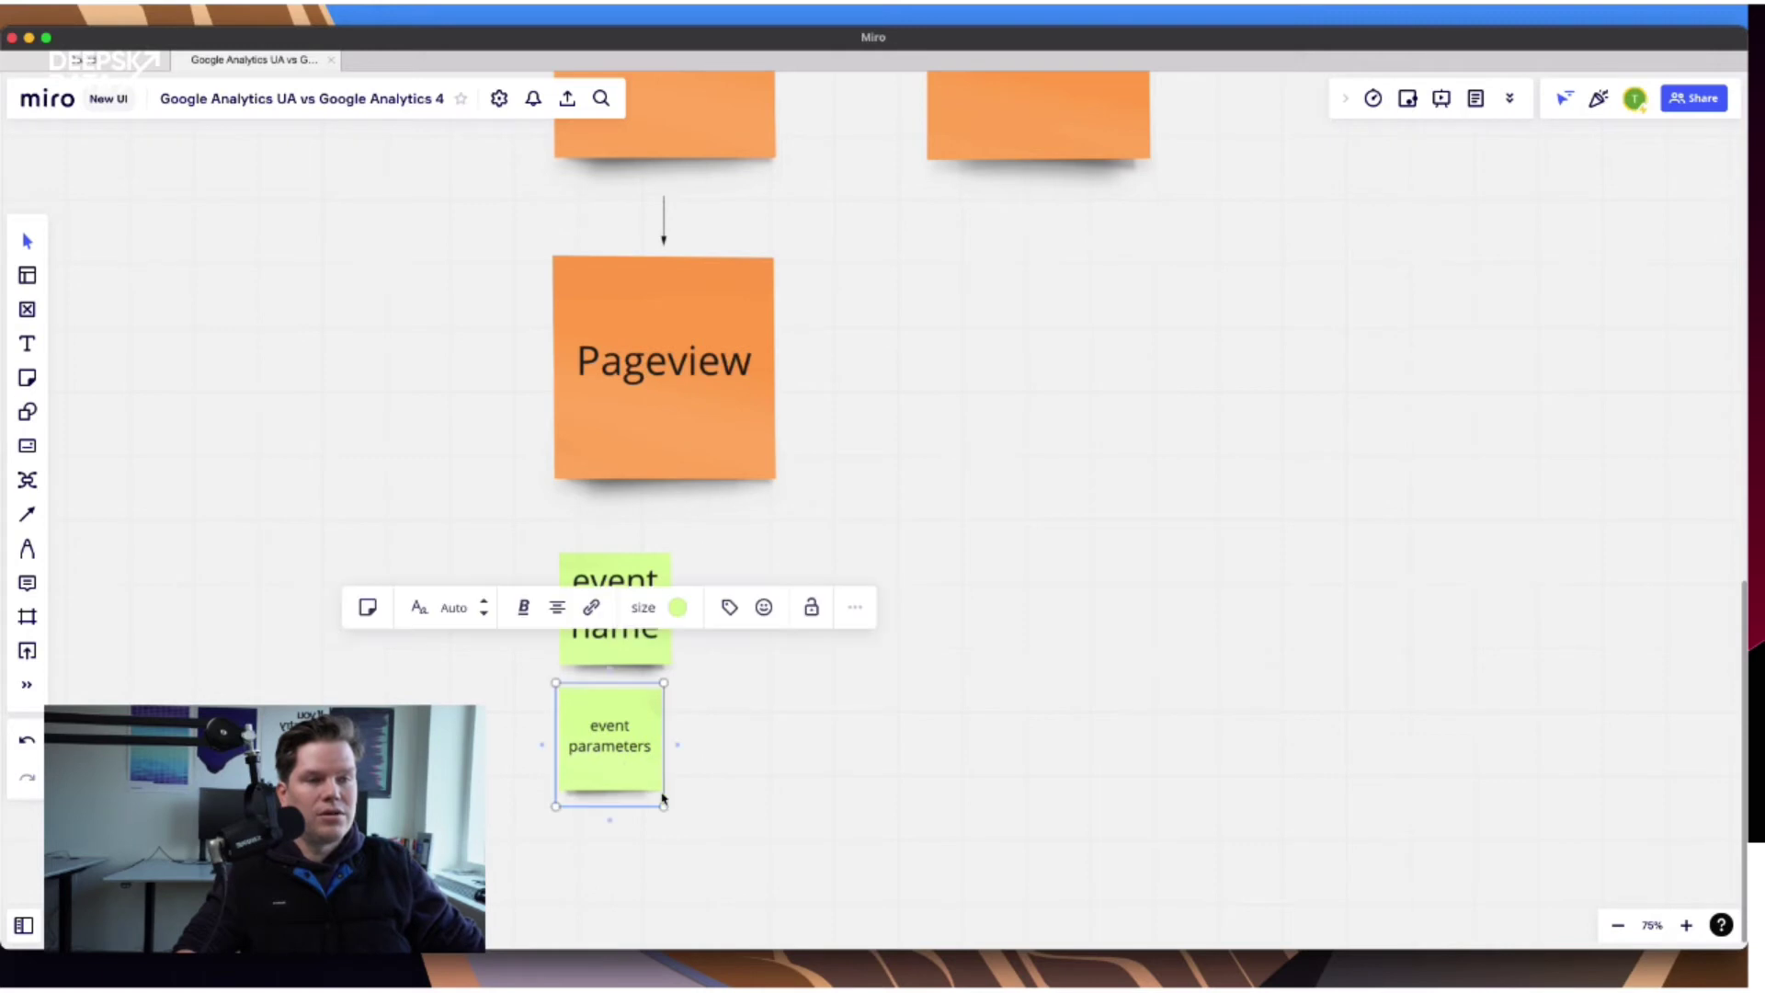
{"action": "left_click_drag", "start_coordinate": [666, 809], "coordinate": [674, 835]}
{"action": "left_click", "coordinate": [640, 621]}
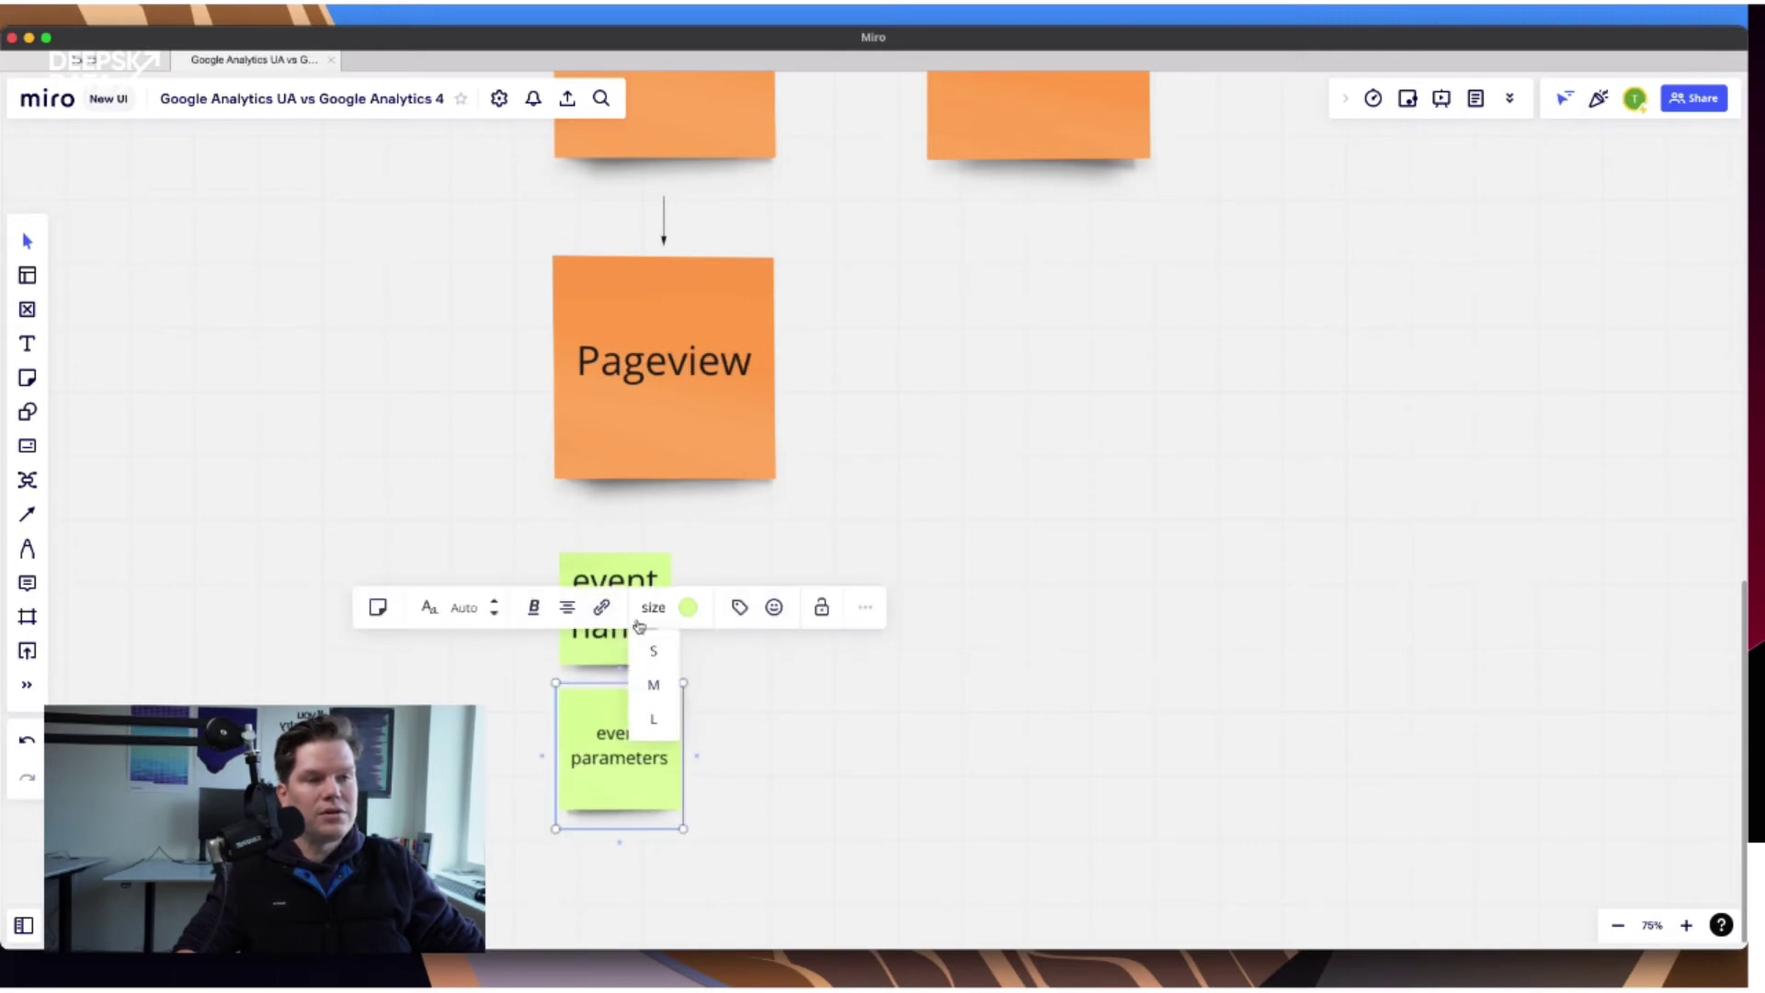
{"action": "left_click", "coordinate": [689, 593]}
{"action": "left_click_drag", "start_coordinate": [630, 585], "coordinate": [630, 597]}
Move the Newsletter text from the top row to beside the event name sticky.
{"action": "scroll", "coordinate": [992, 643], "scroll_direction": "up", "scroll_amount": 5}
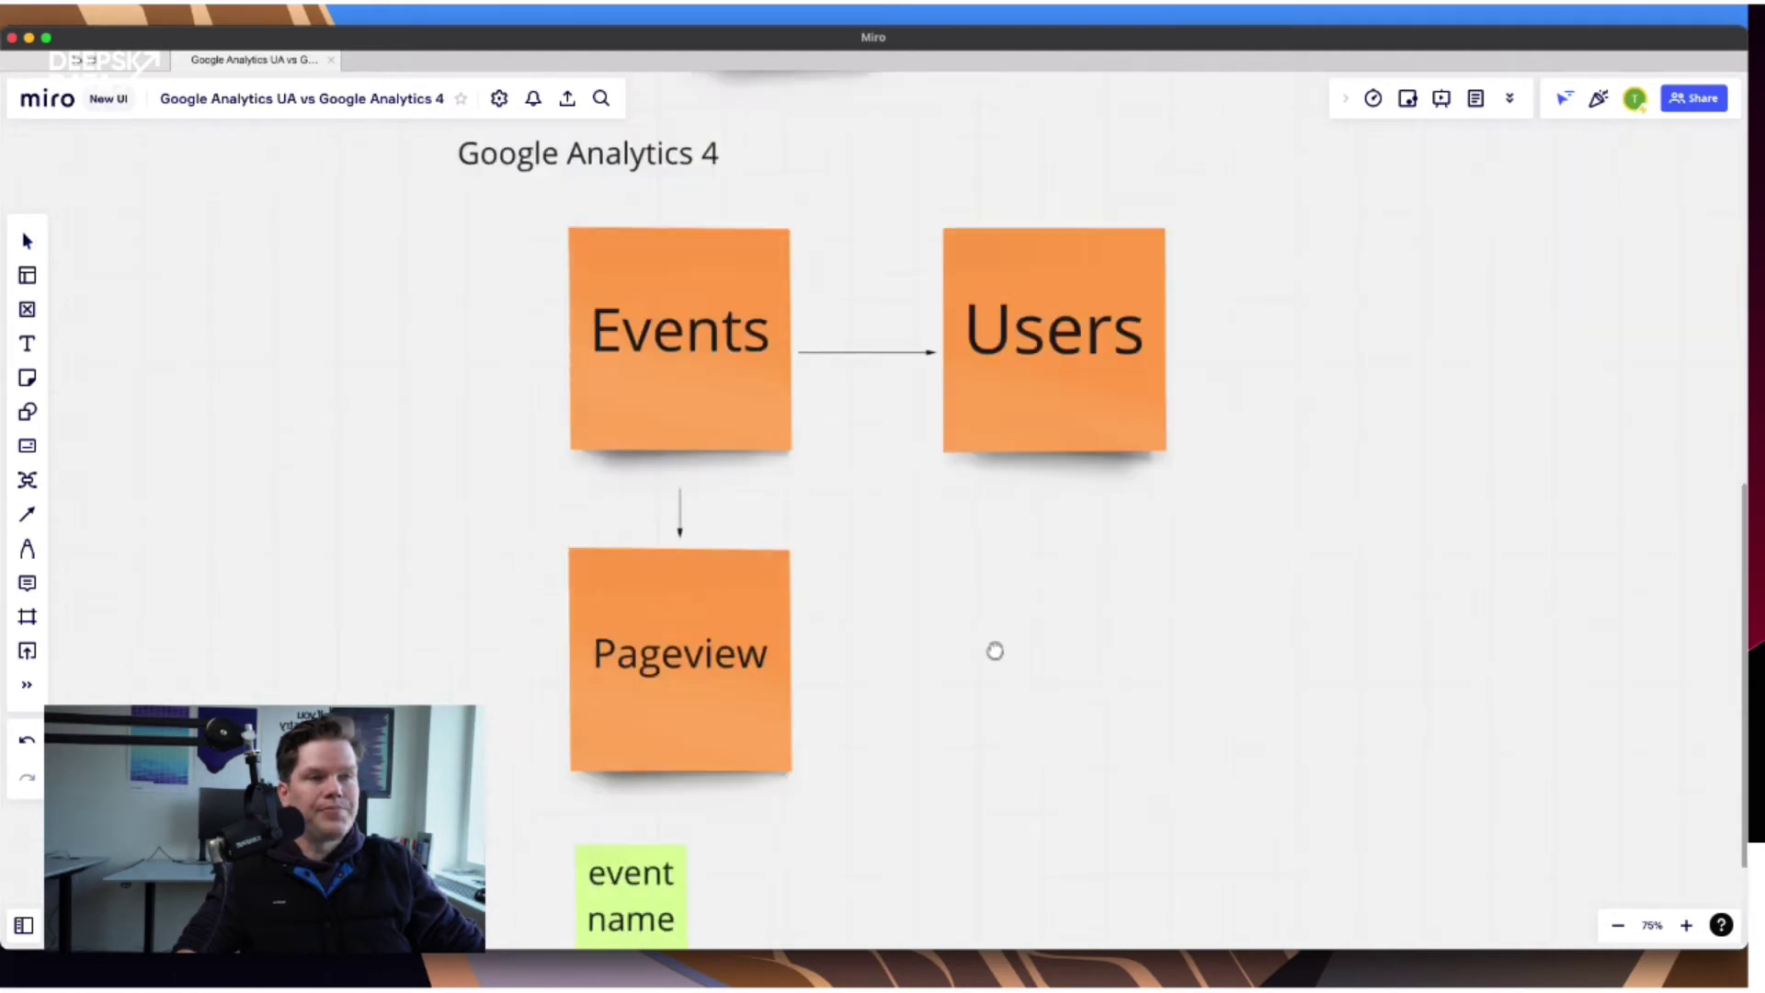
{"action": "left_click_drag", "start_coordinate": [1003, 590], "coordinate": [1066, 708]}
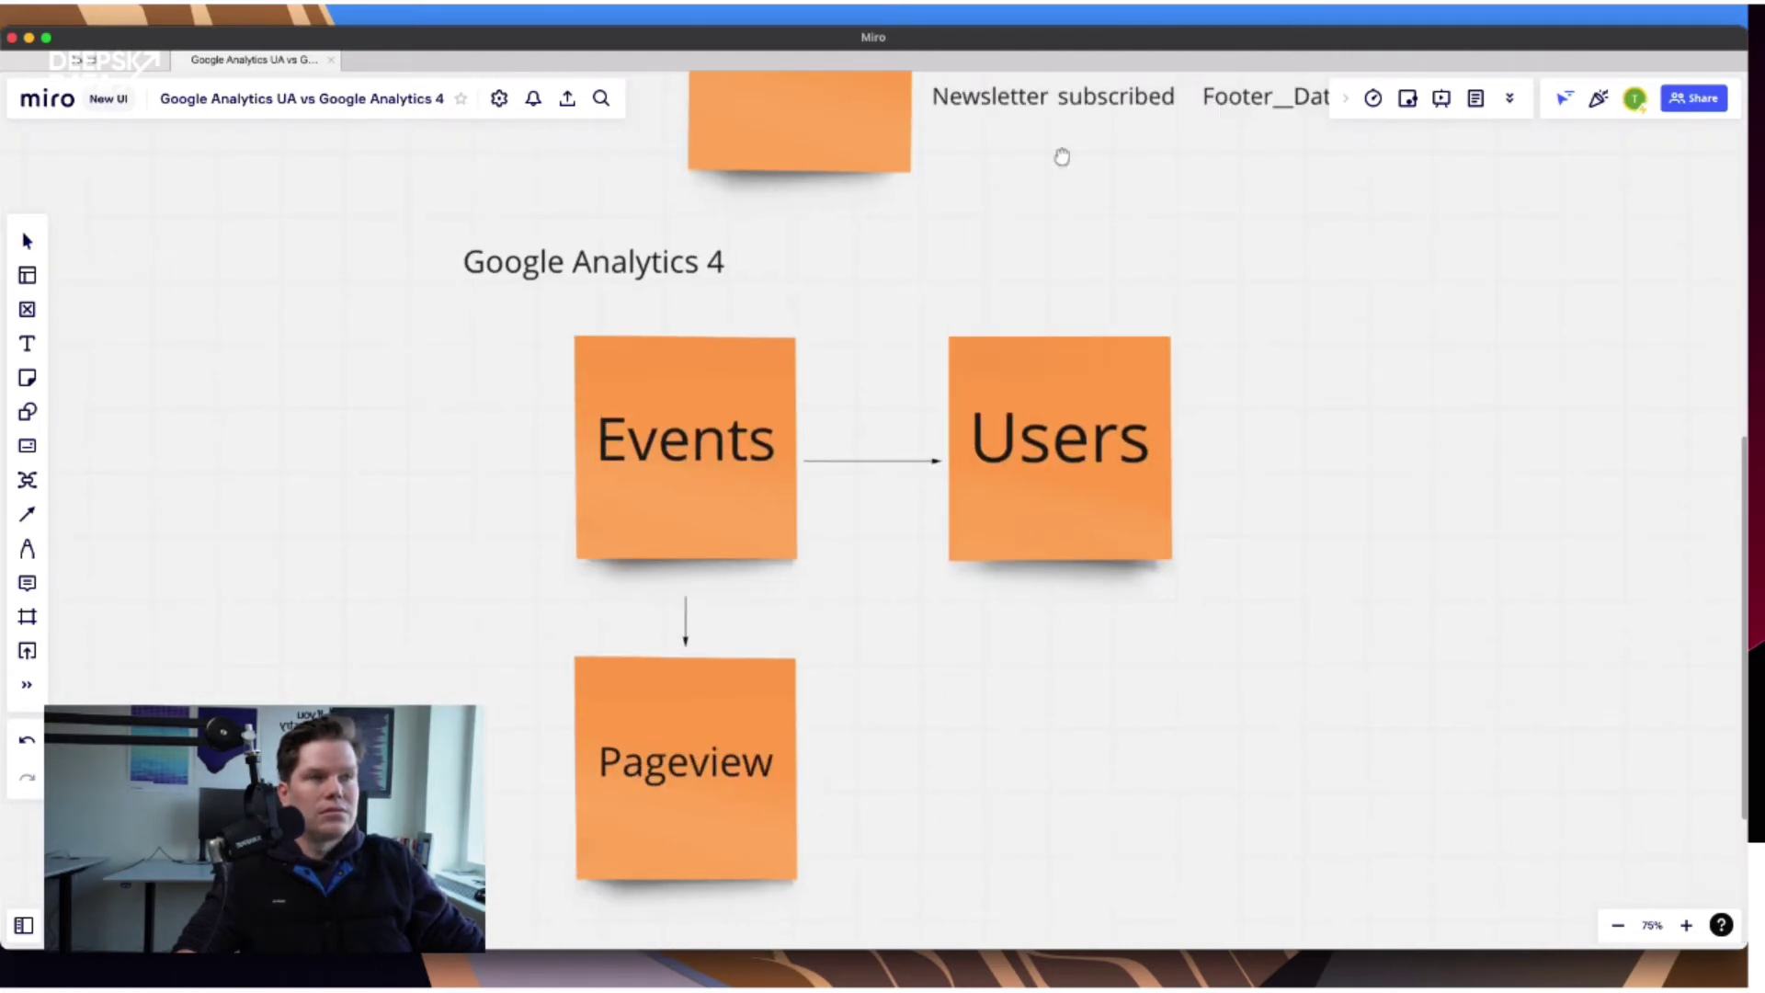
{"action": "left_click", "coordinate": [1025, 110]}
{"action": "left_click_drag", "start_coordinate": [1025, 117], "coordinate": [926, 875]}
{"action": "left_click_drag", "start_coordinate": [1099, 831], "coordinate": [1115, 370]}
{"action": "left_click", "coordinate": [928, 412]}
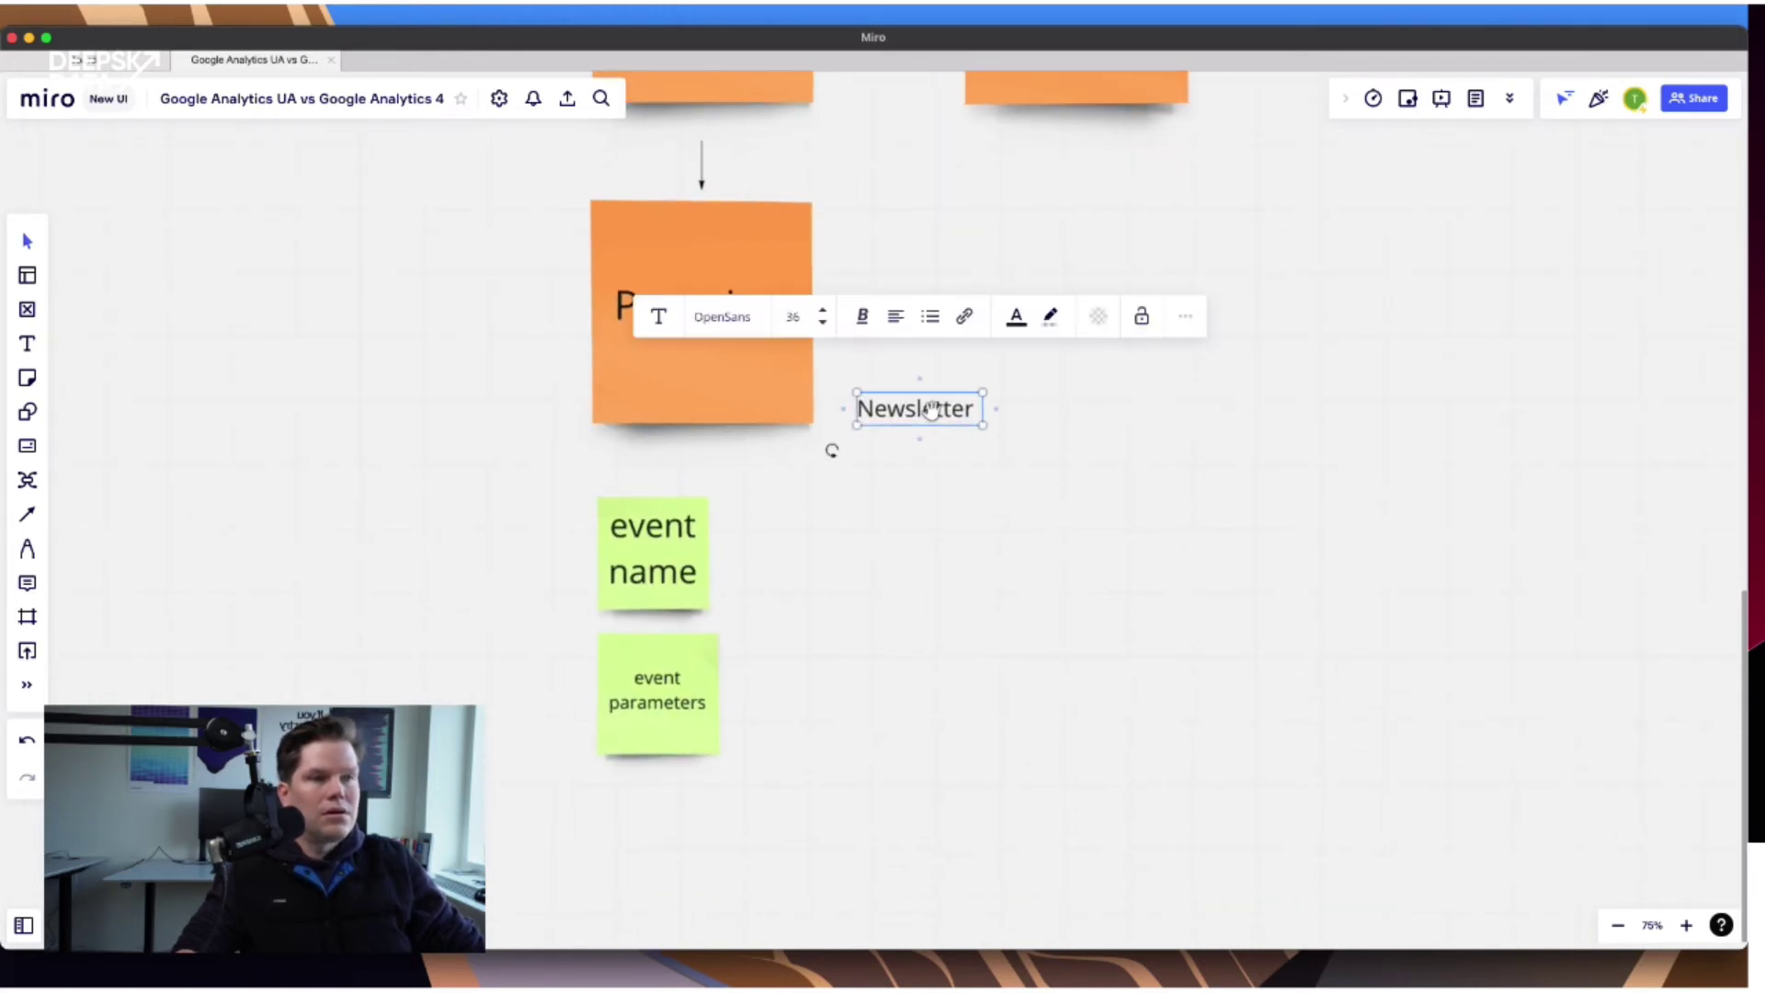
{"action": "left_click_drag", "start_coordinate": [930, 414], "coordinate": [840, 551]}
Extend the label's text to read 'Newsletter subscribed'.
{"action": "double_click", "coordinate": [841, 552]}
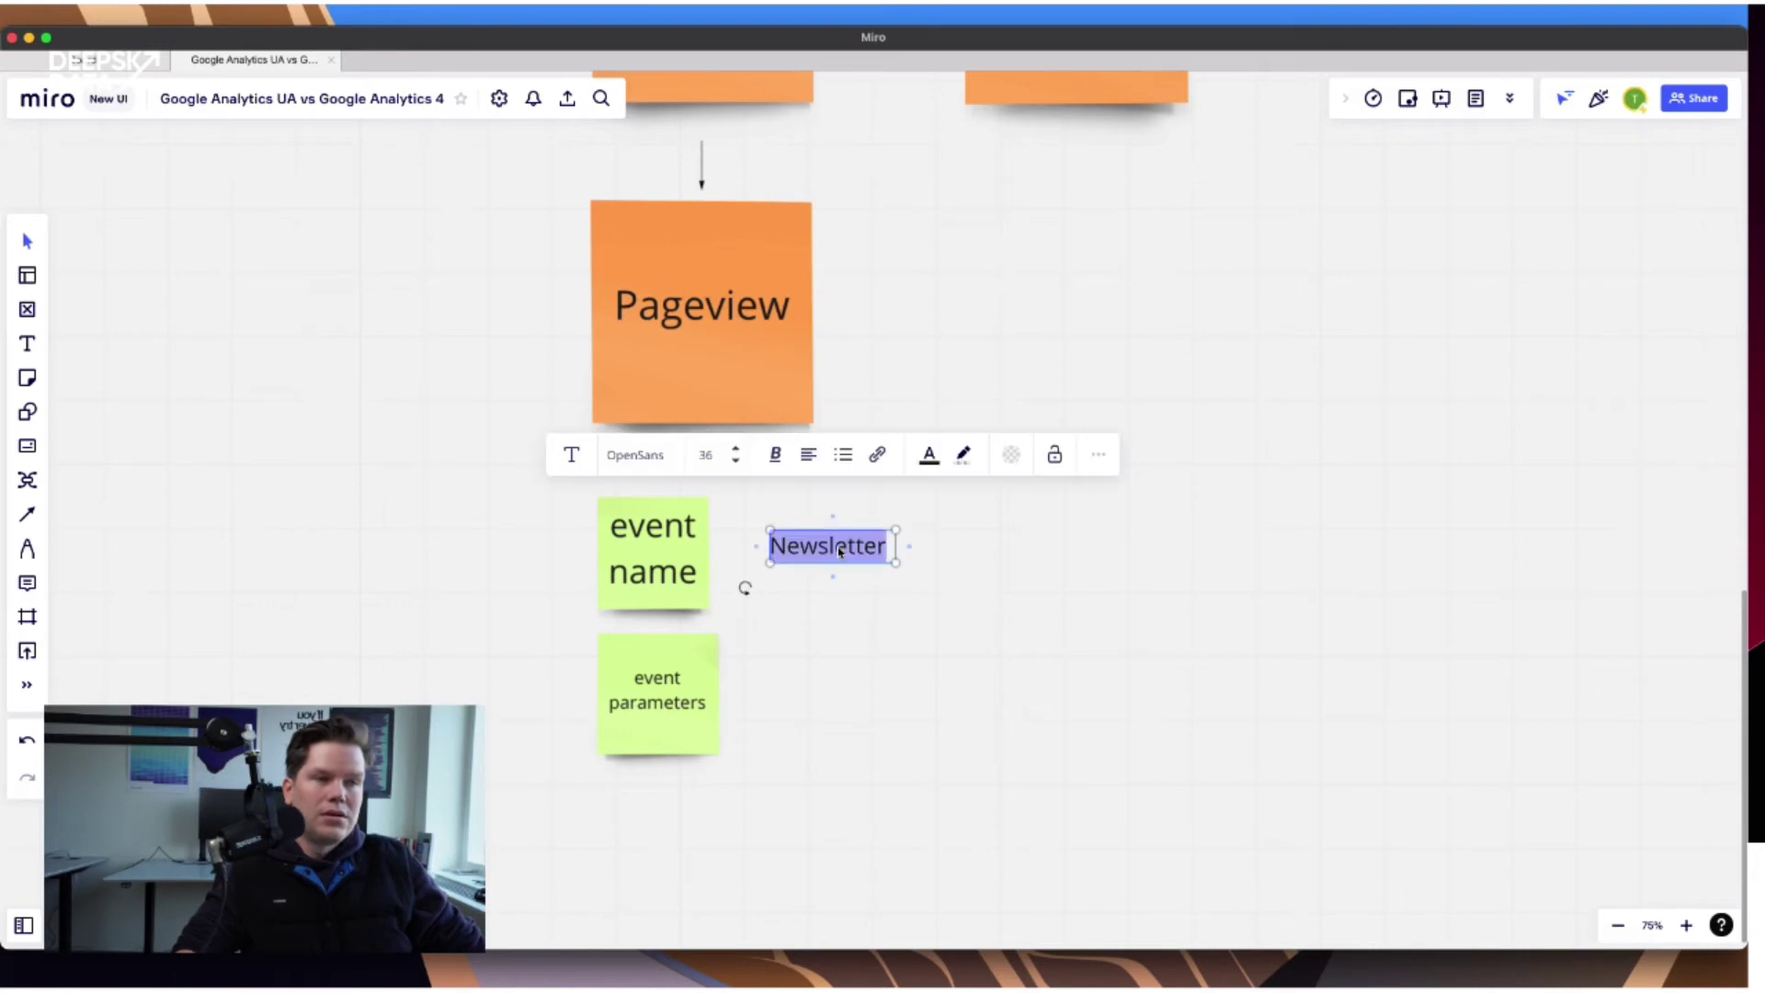
{"action": "key", "text": "Right"}
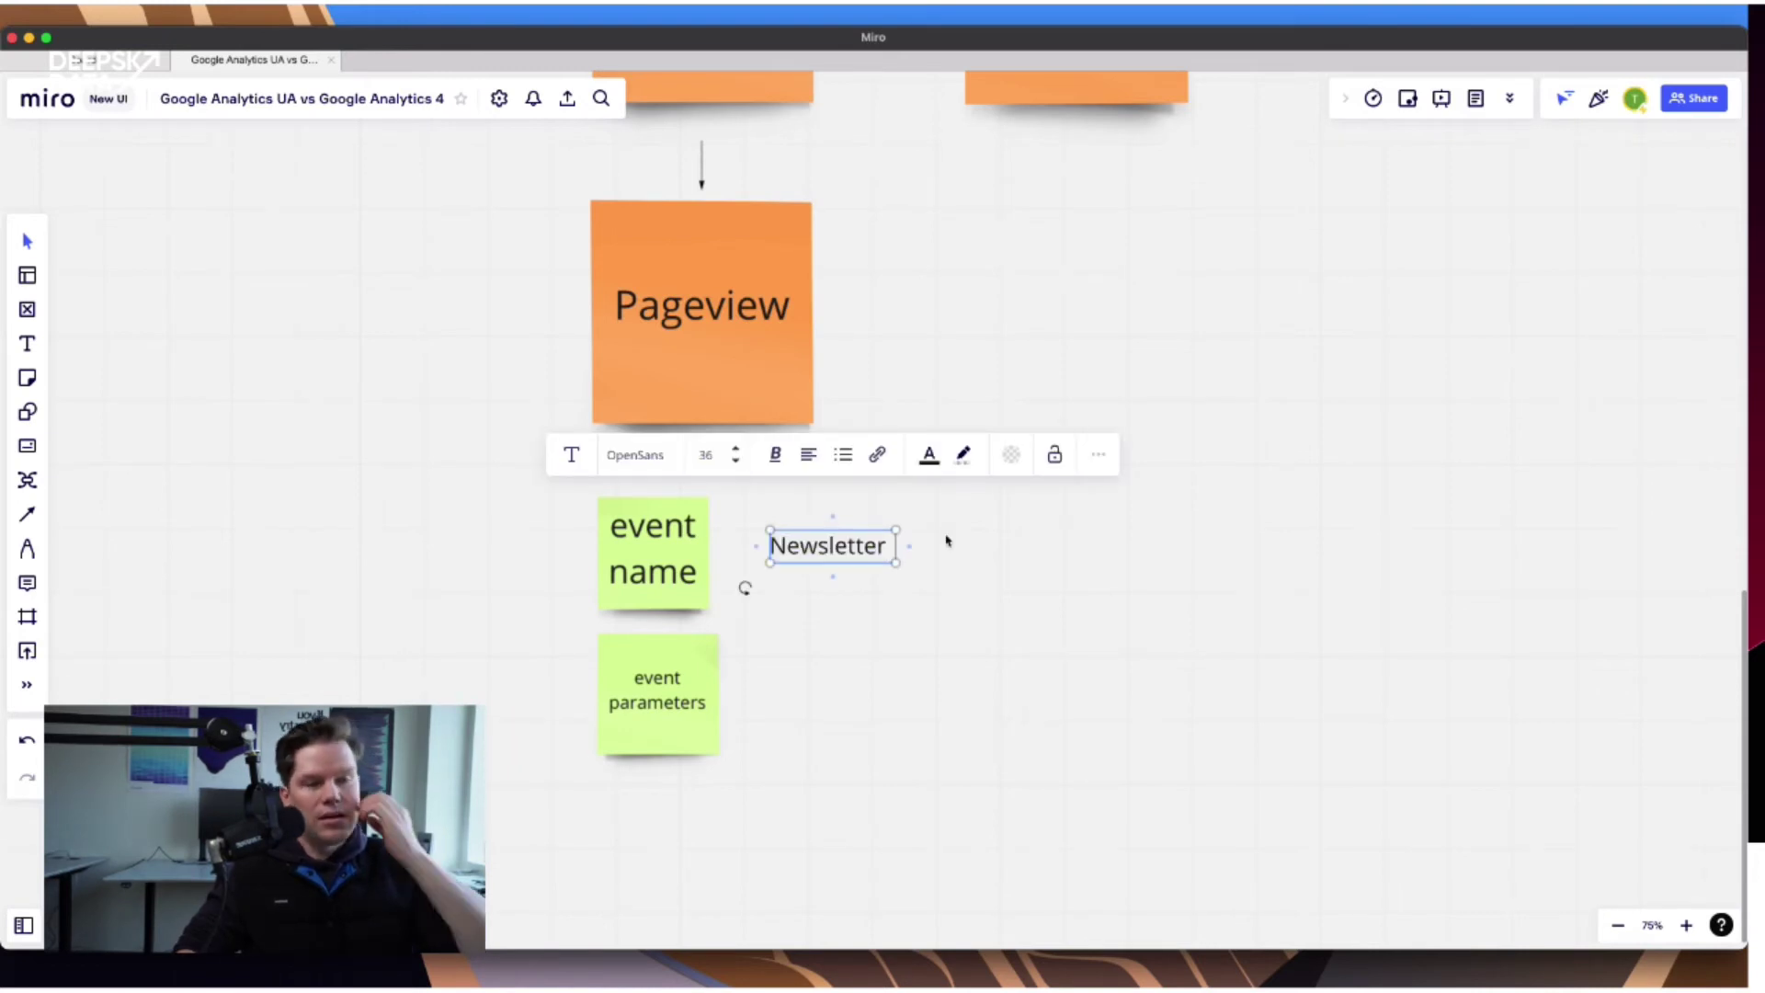
{"action": "type", "text": "sub"}
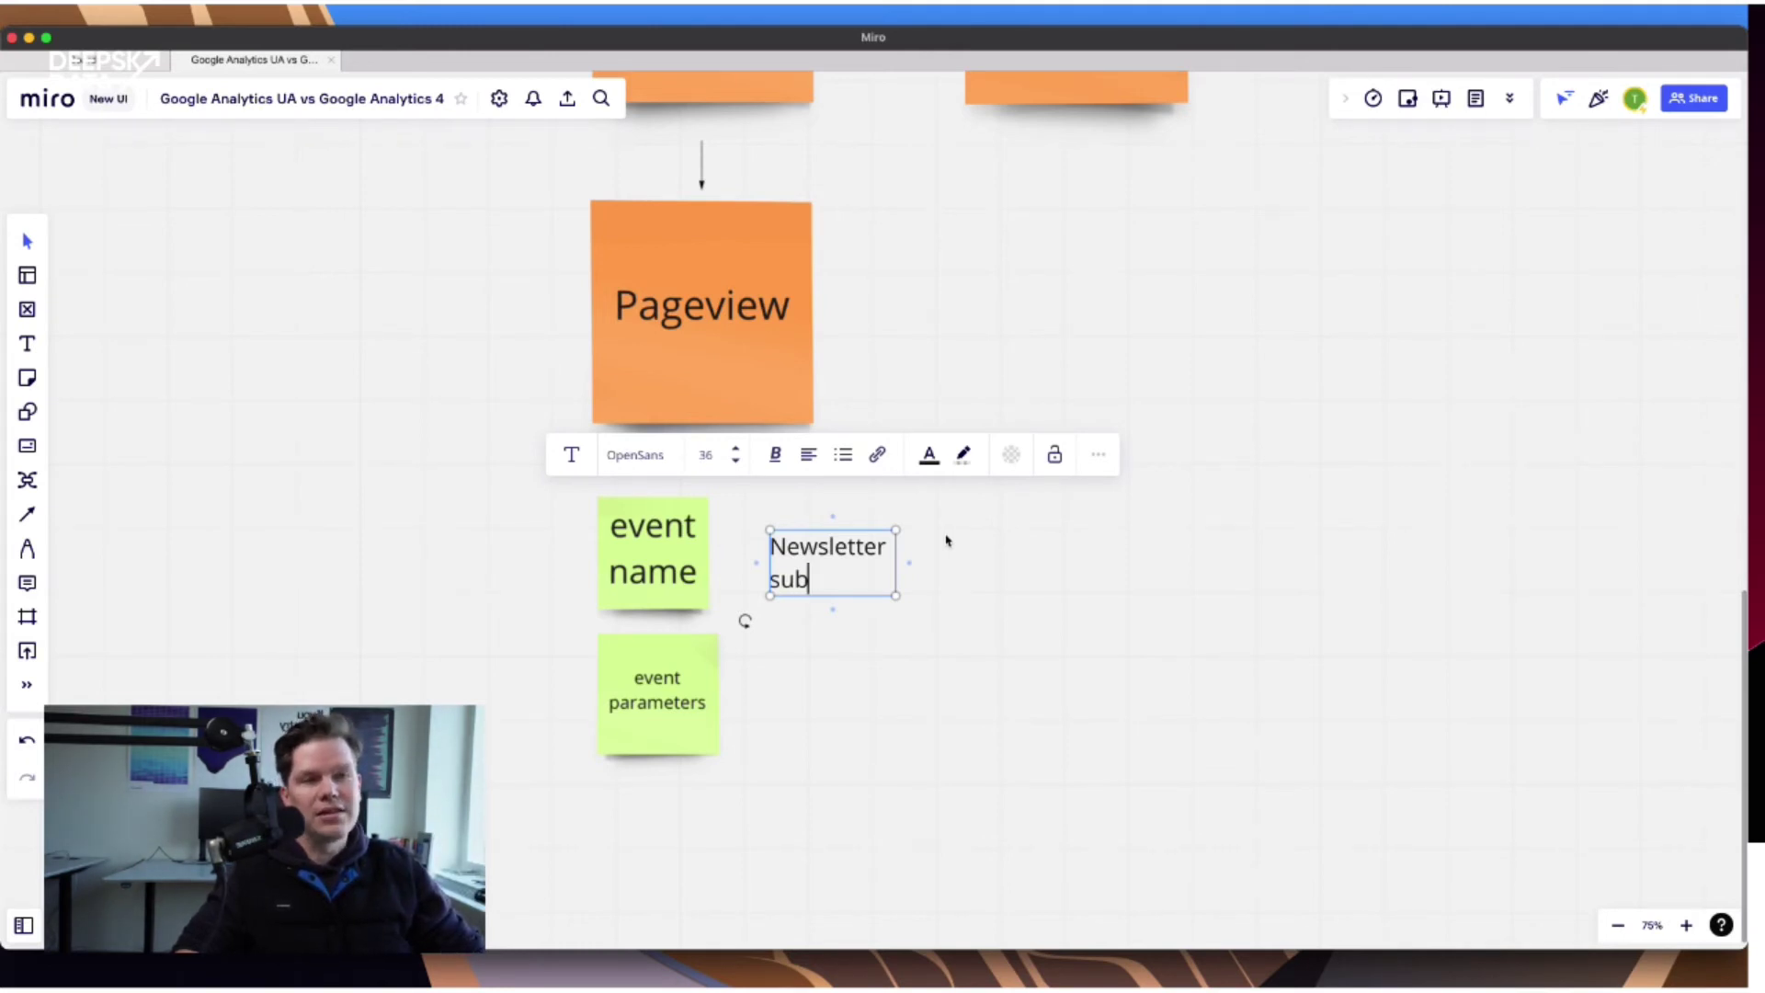
{"action": "type", "text": "sc"}
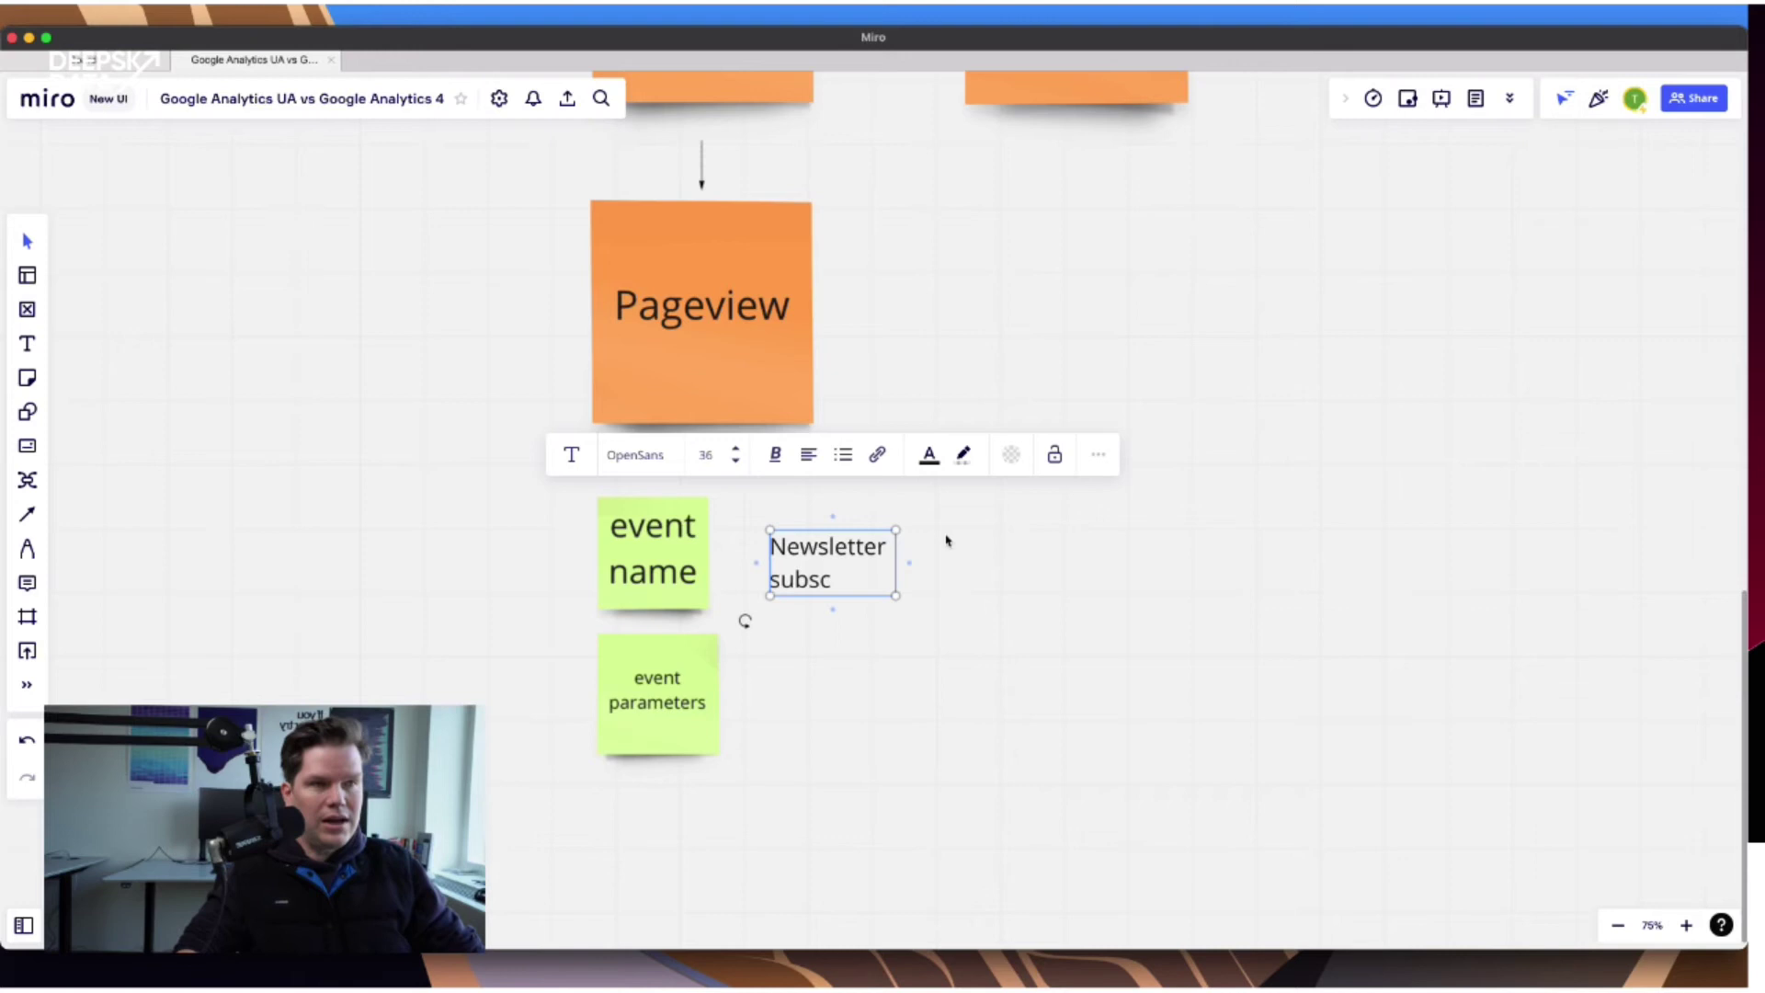
{"action": "type", "text": "ribed"}
{"action": "left_click", "coordinate": [1004, 548]}
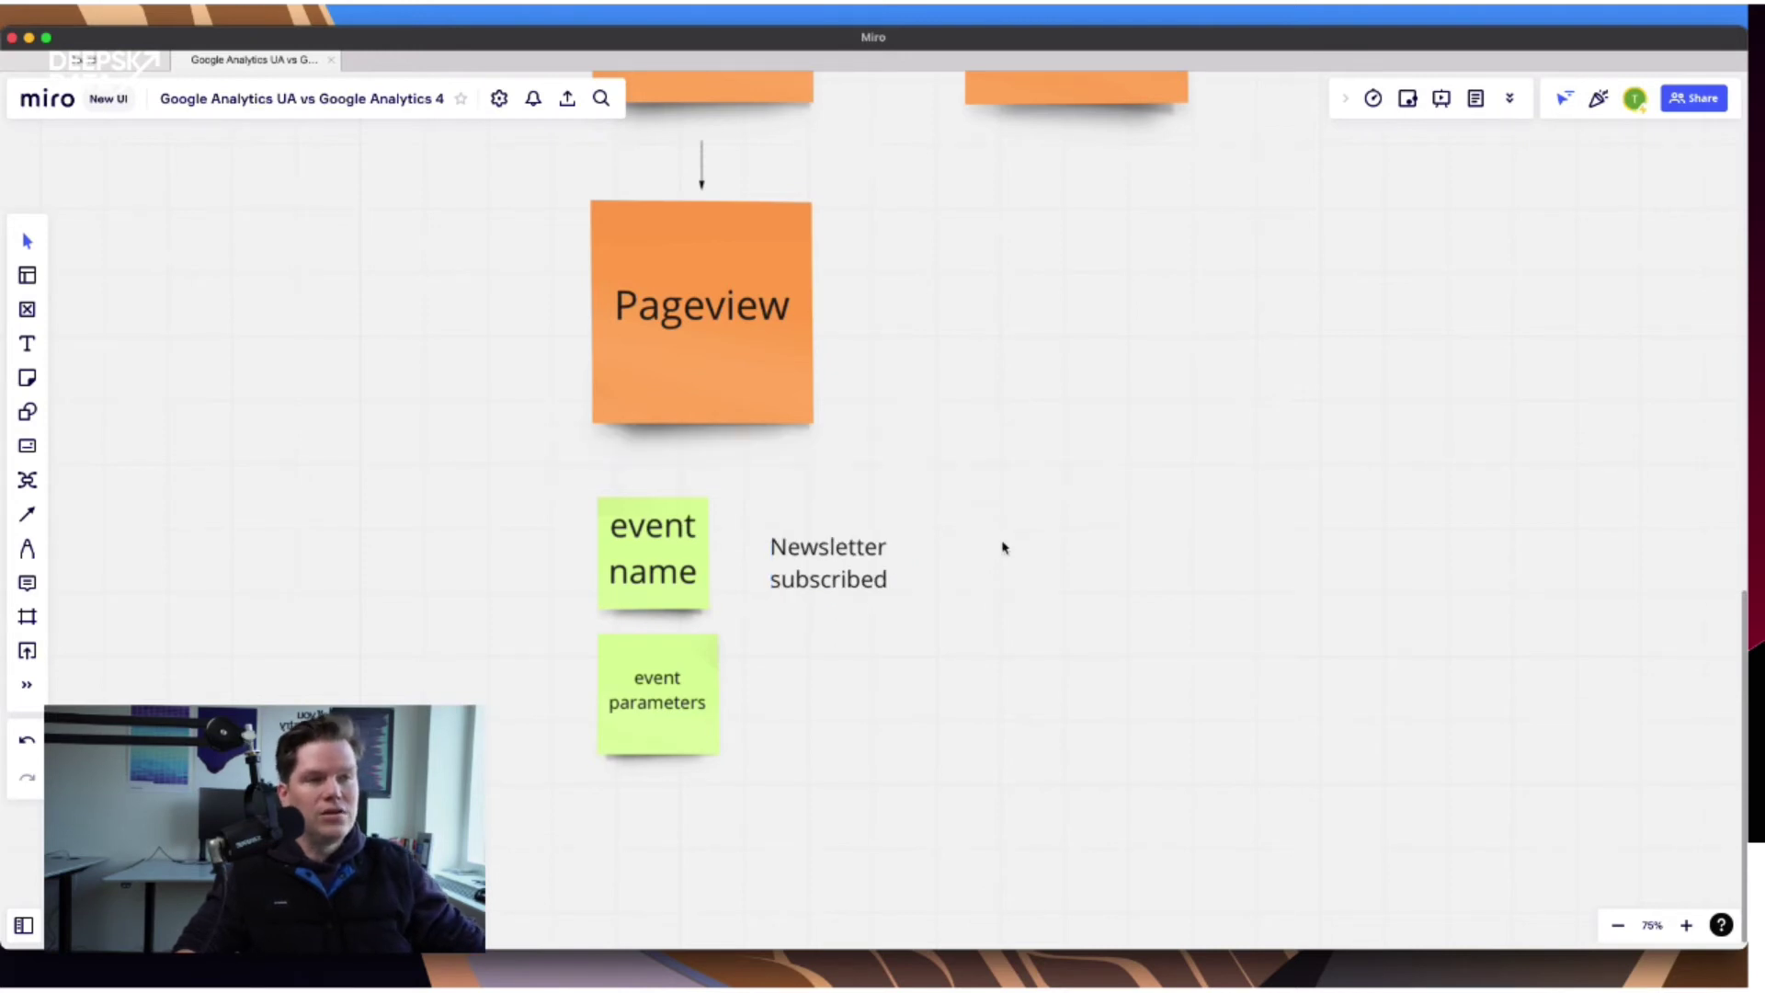
Widen the Newsletter subscribed text box so it fits on one line.
{"action": "left_click", "coordinate": [904, 575]}
{"action": "left_click_drag", "start_coordinate": [898, 567], "coordinate": [1044, 551]}
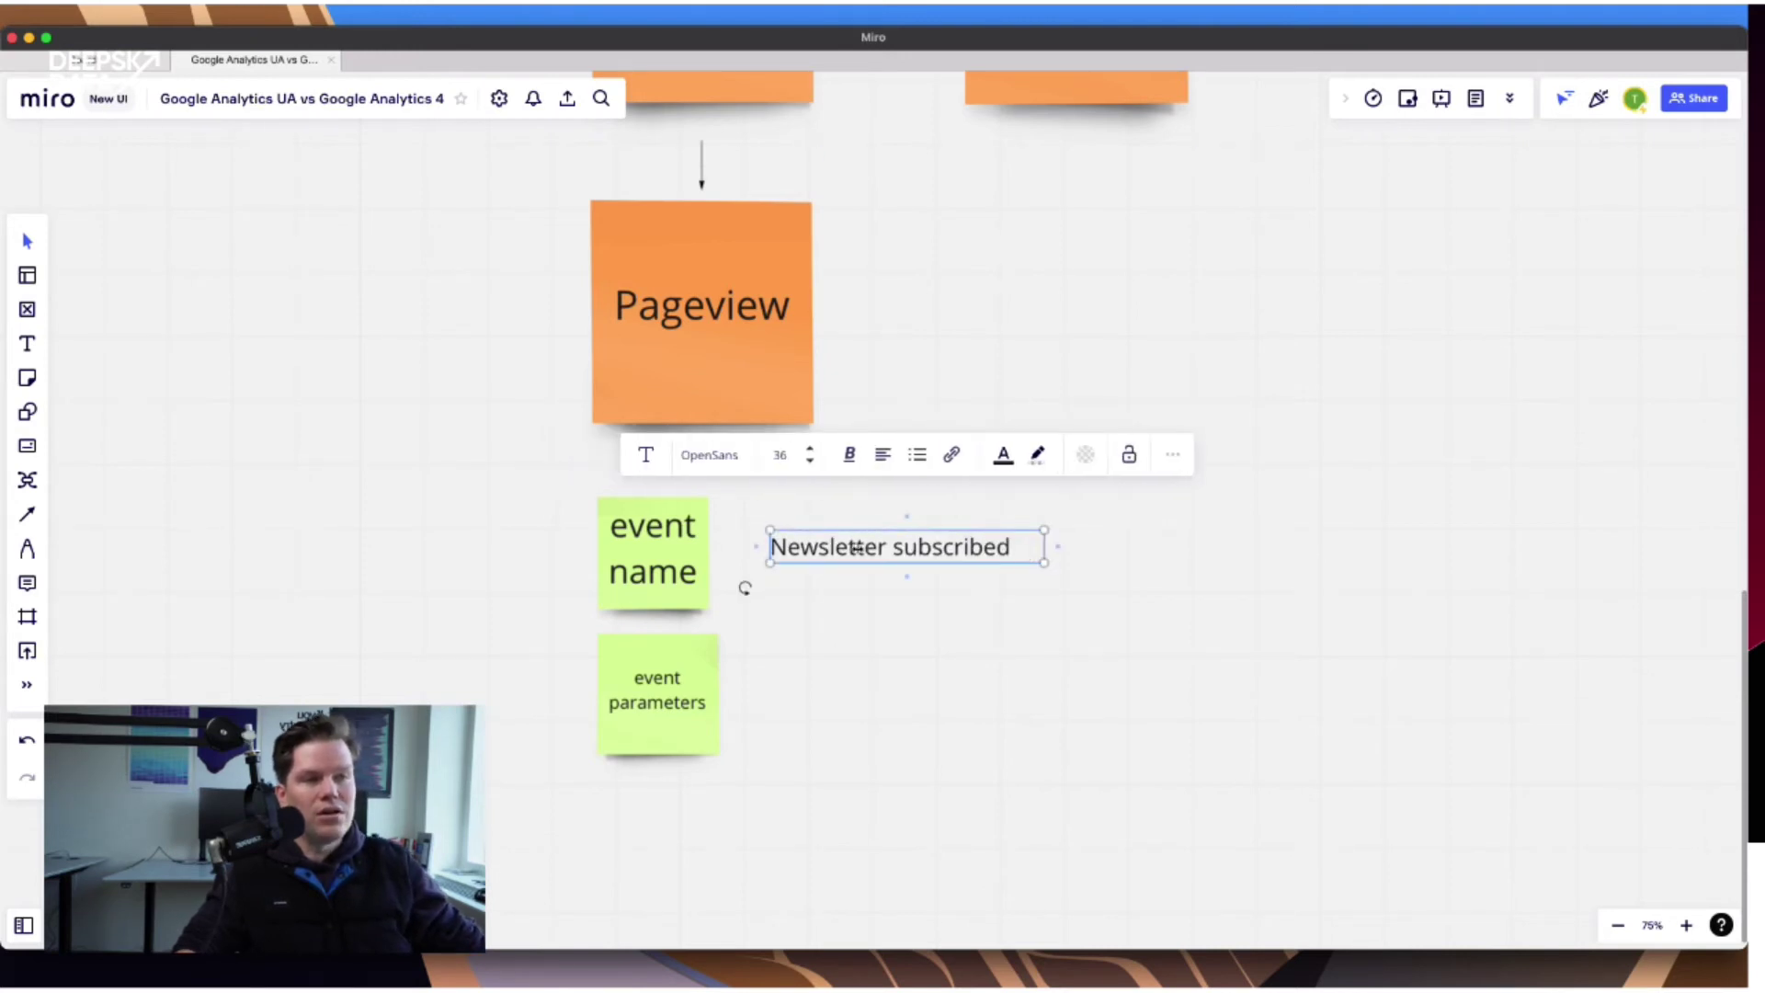
{"action": "double_click", "coordinate": [813, 546]}
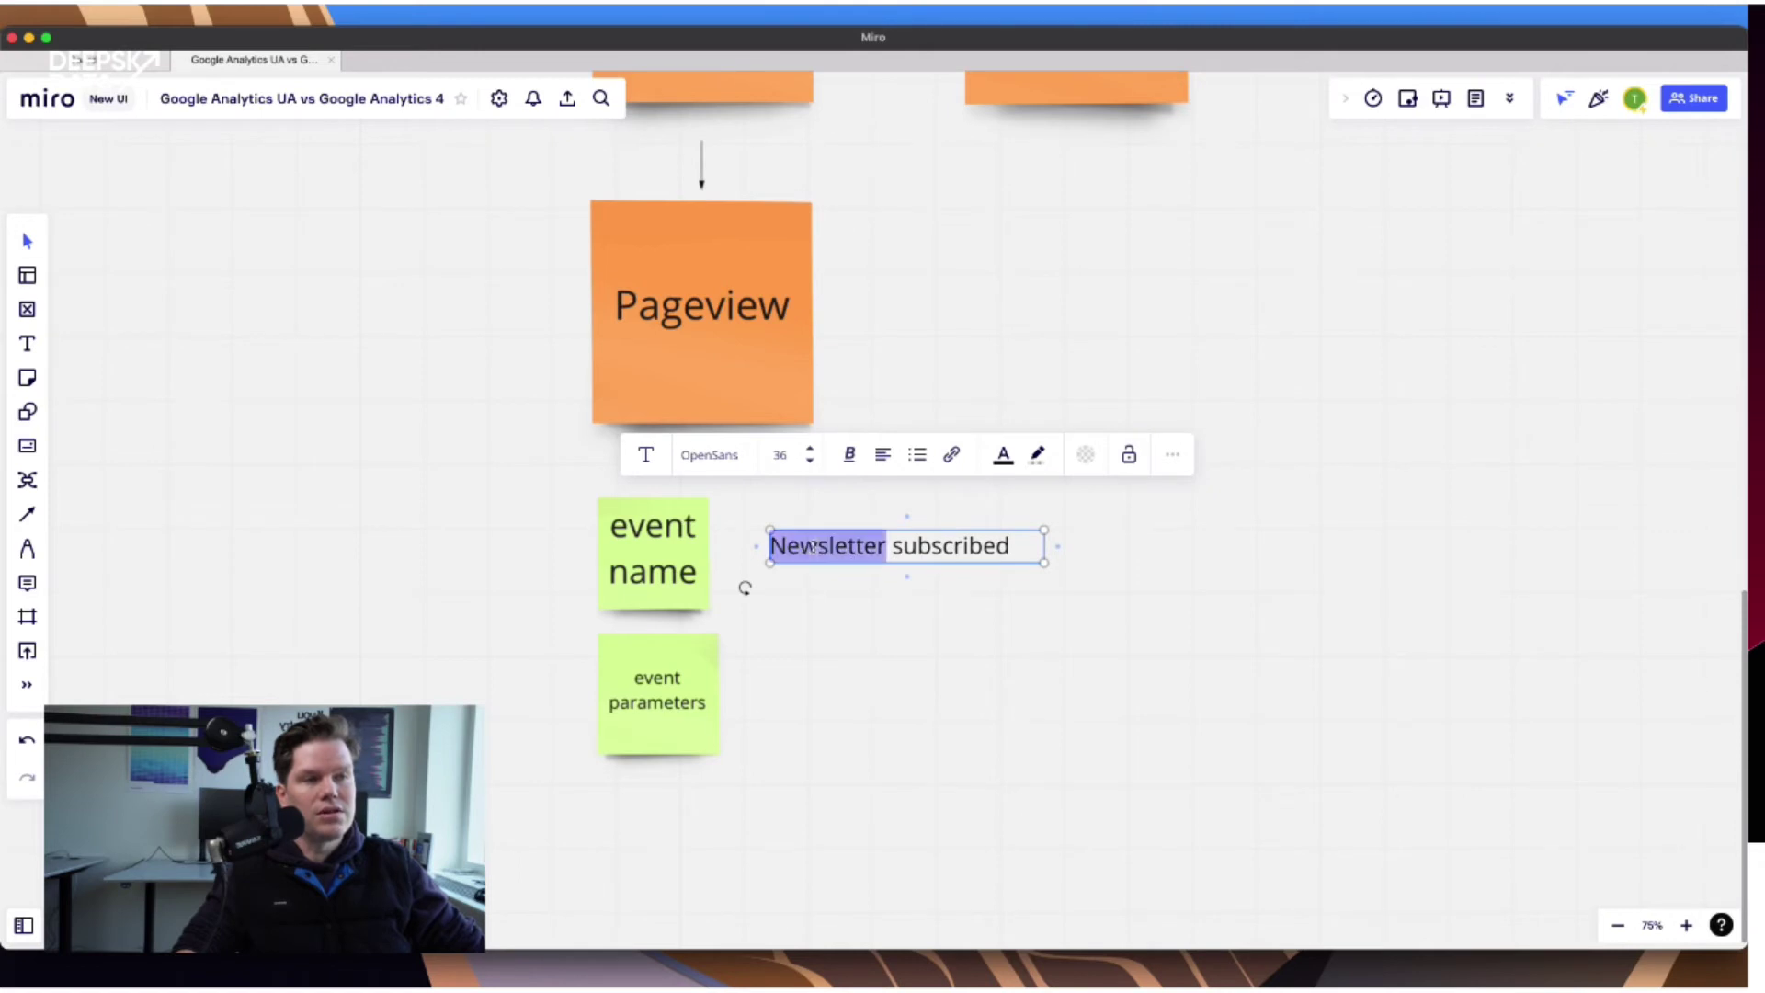
{"action": "double_click", "coordinate": [930, 546]}
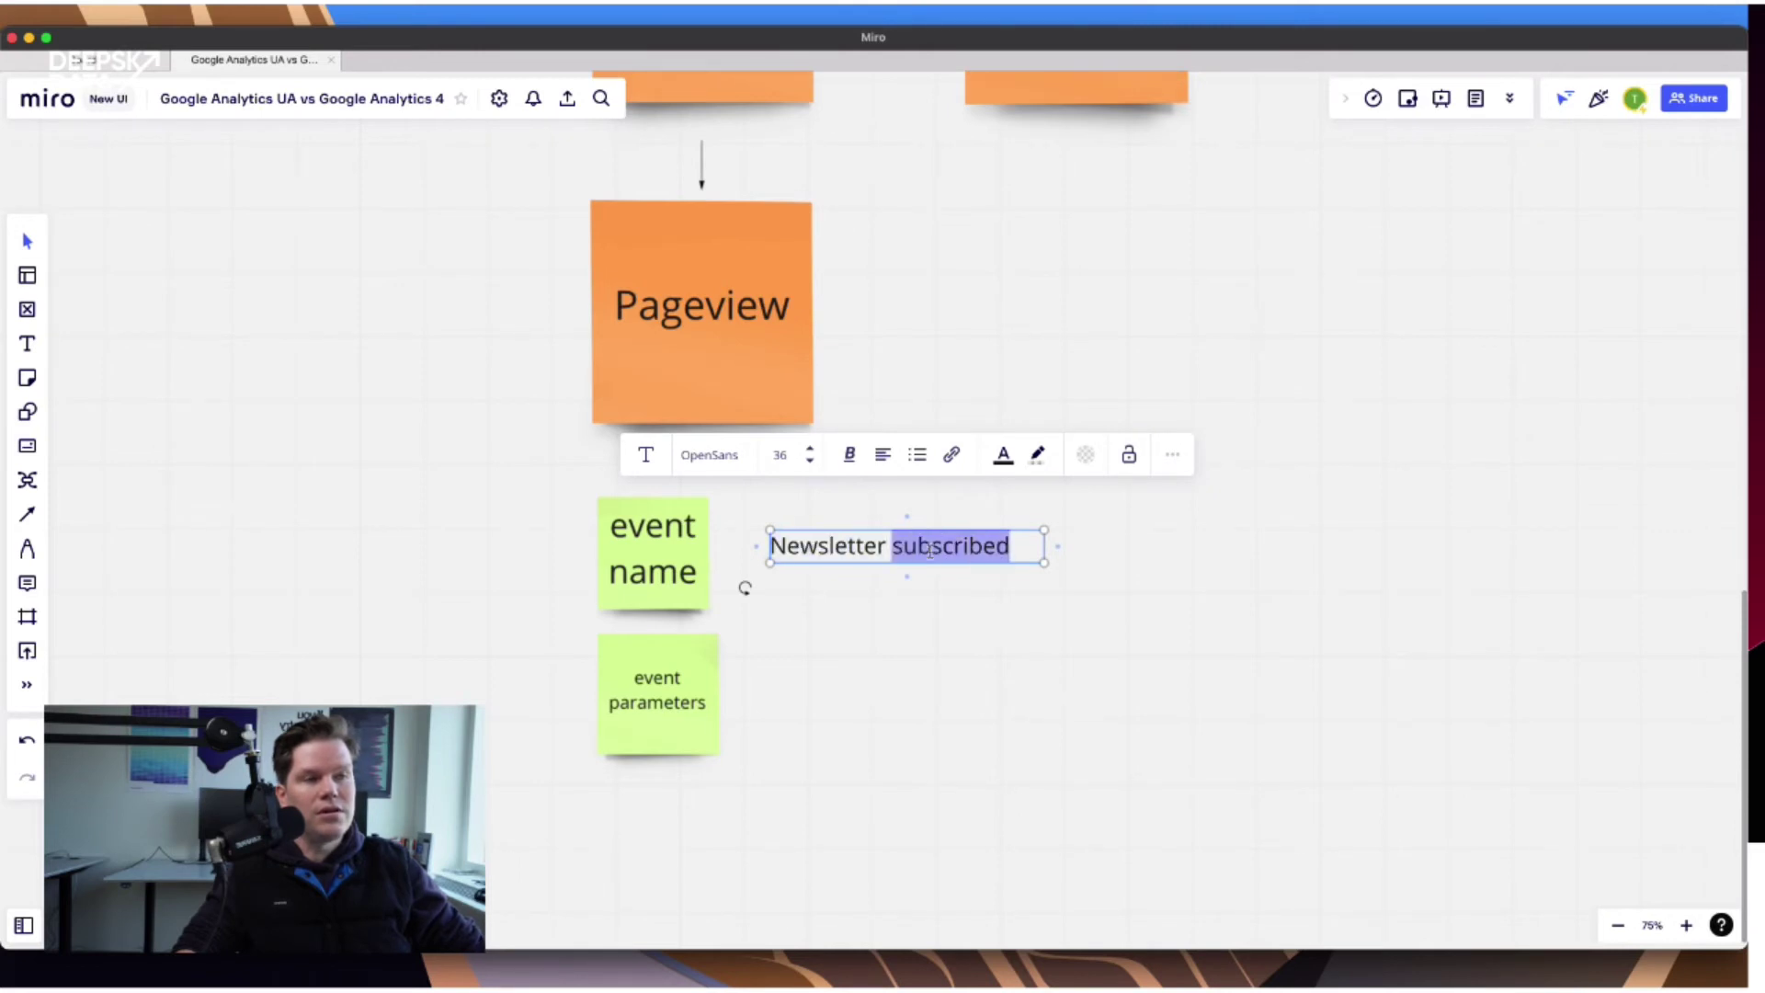
{"action": "left_click", "coordinate": [772, 546]}
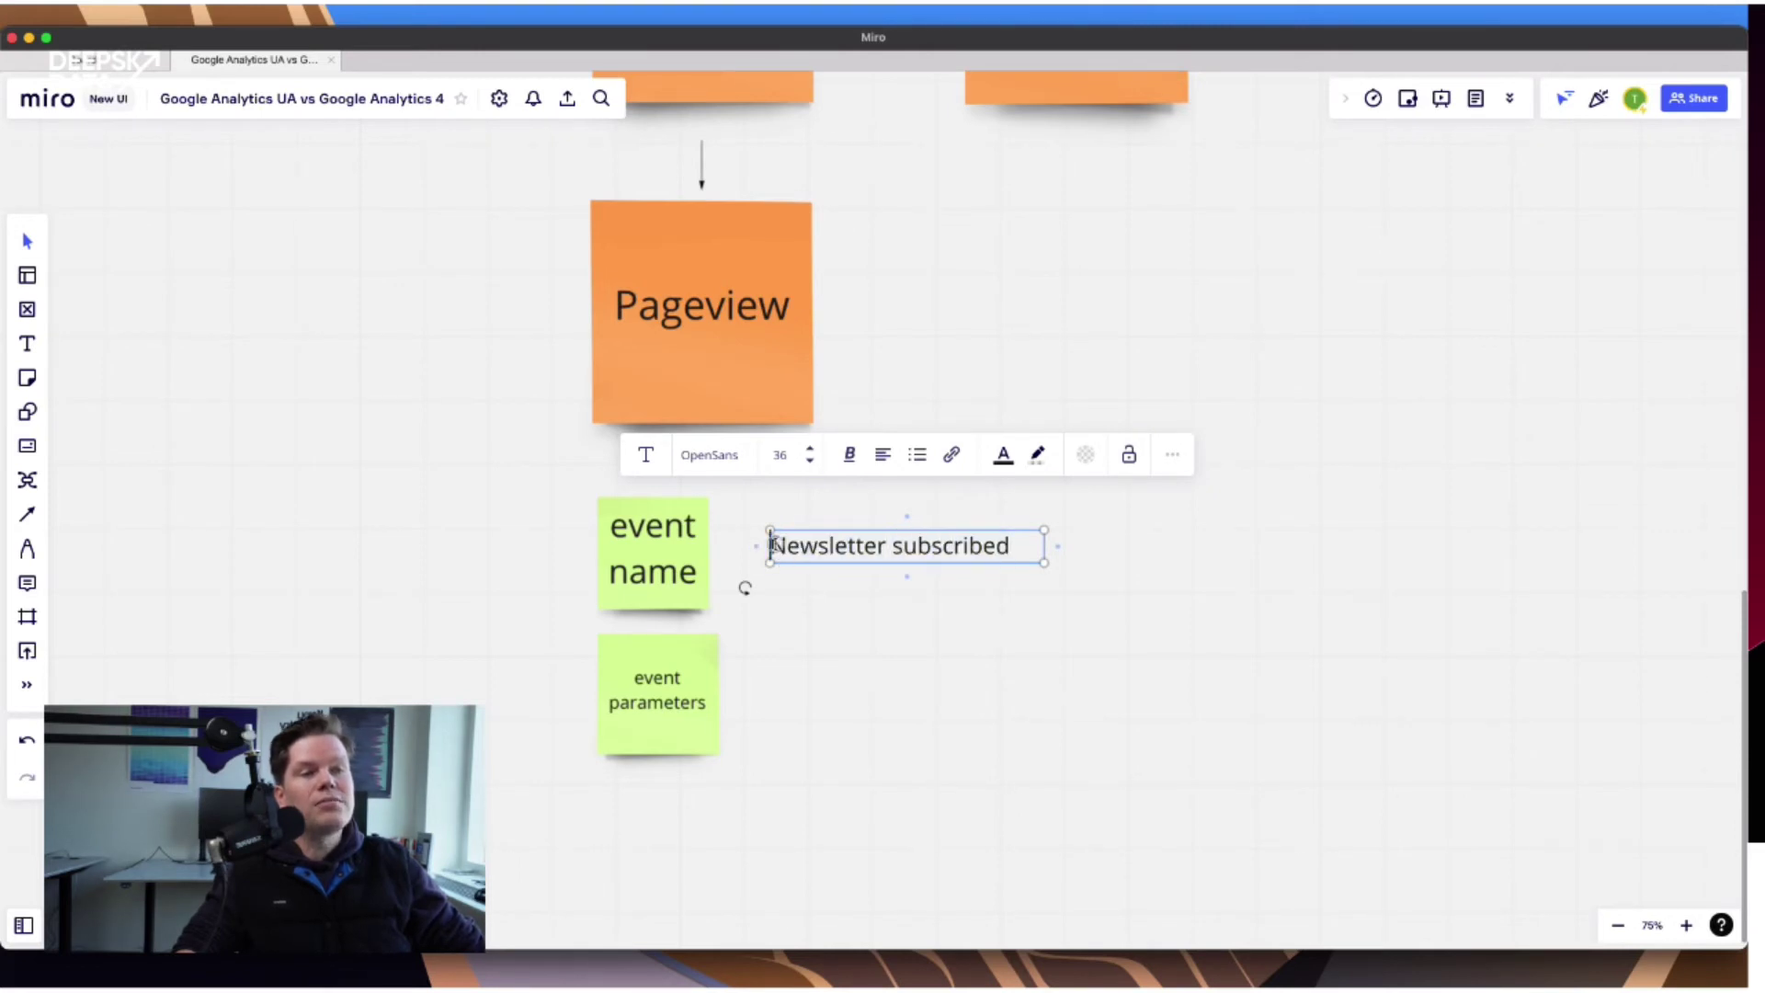
{"action": "left_click", "coordinate": [946, 612]}
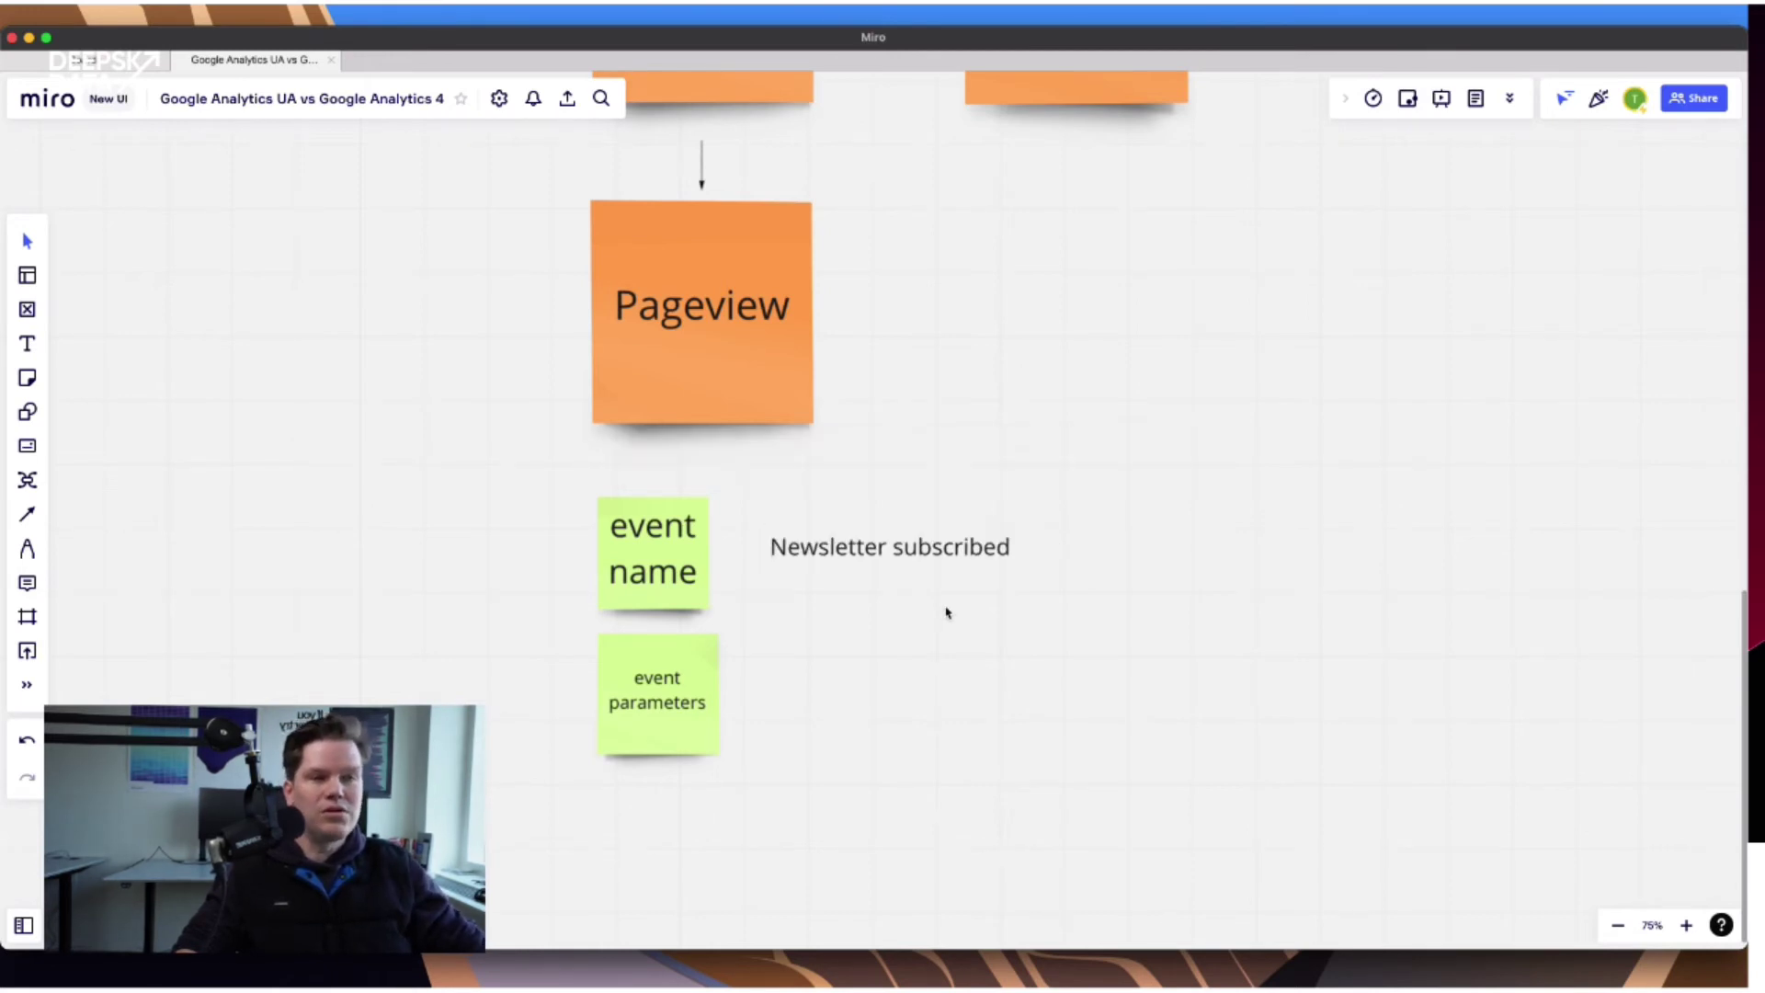
{"action": "left_click", "coordinate": [953, 546]}
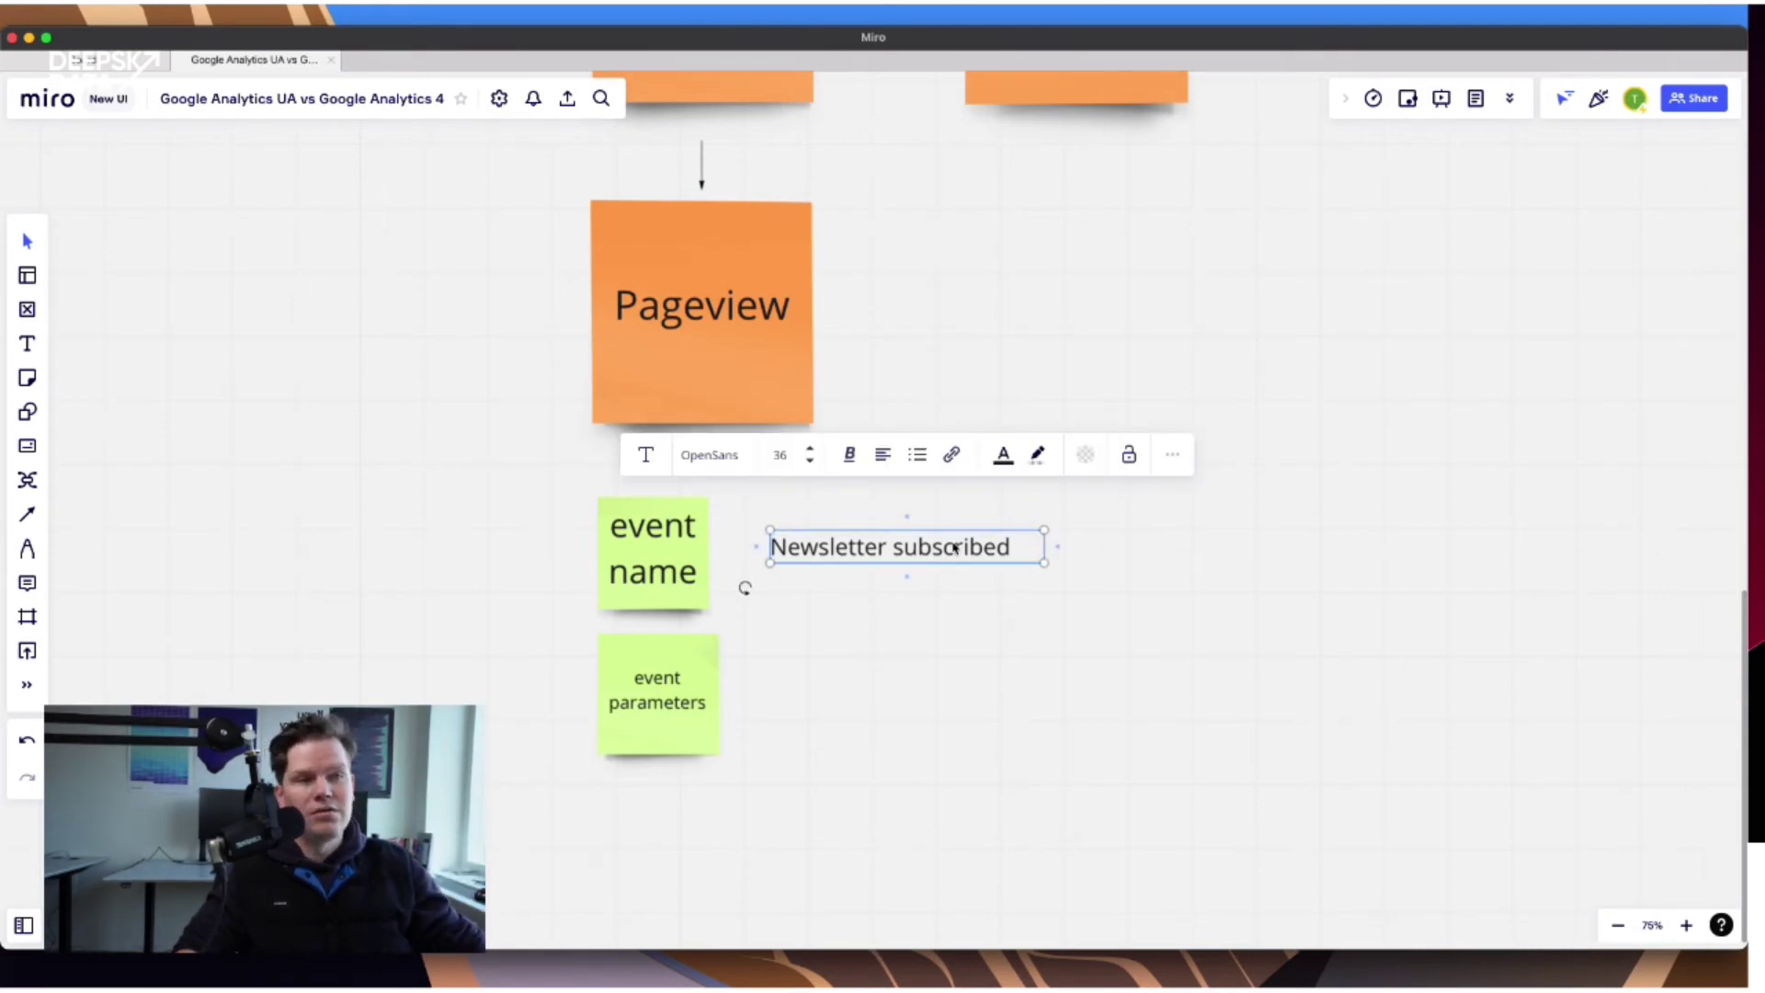
{"action": "left_click", "coordinate": [981, 552]}
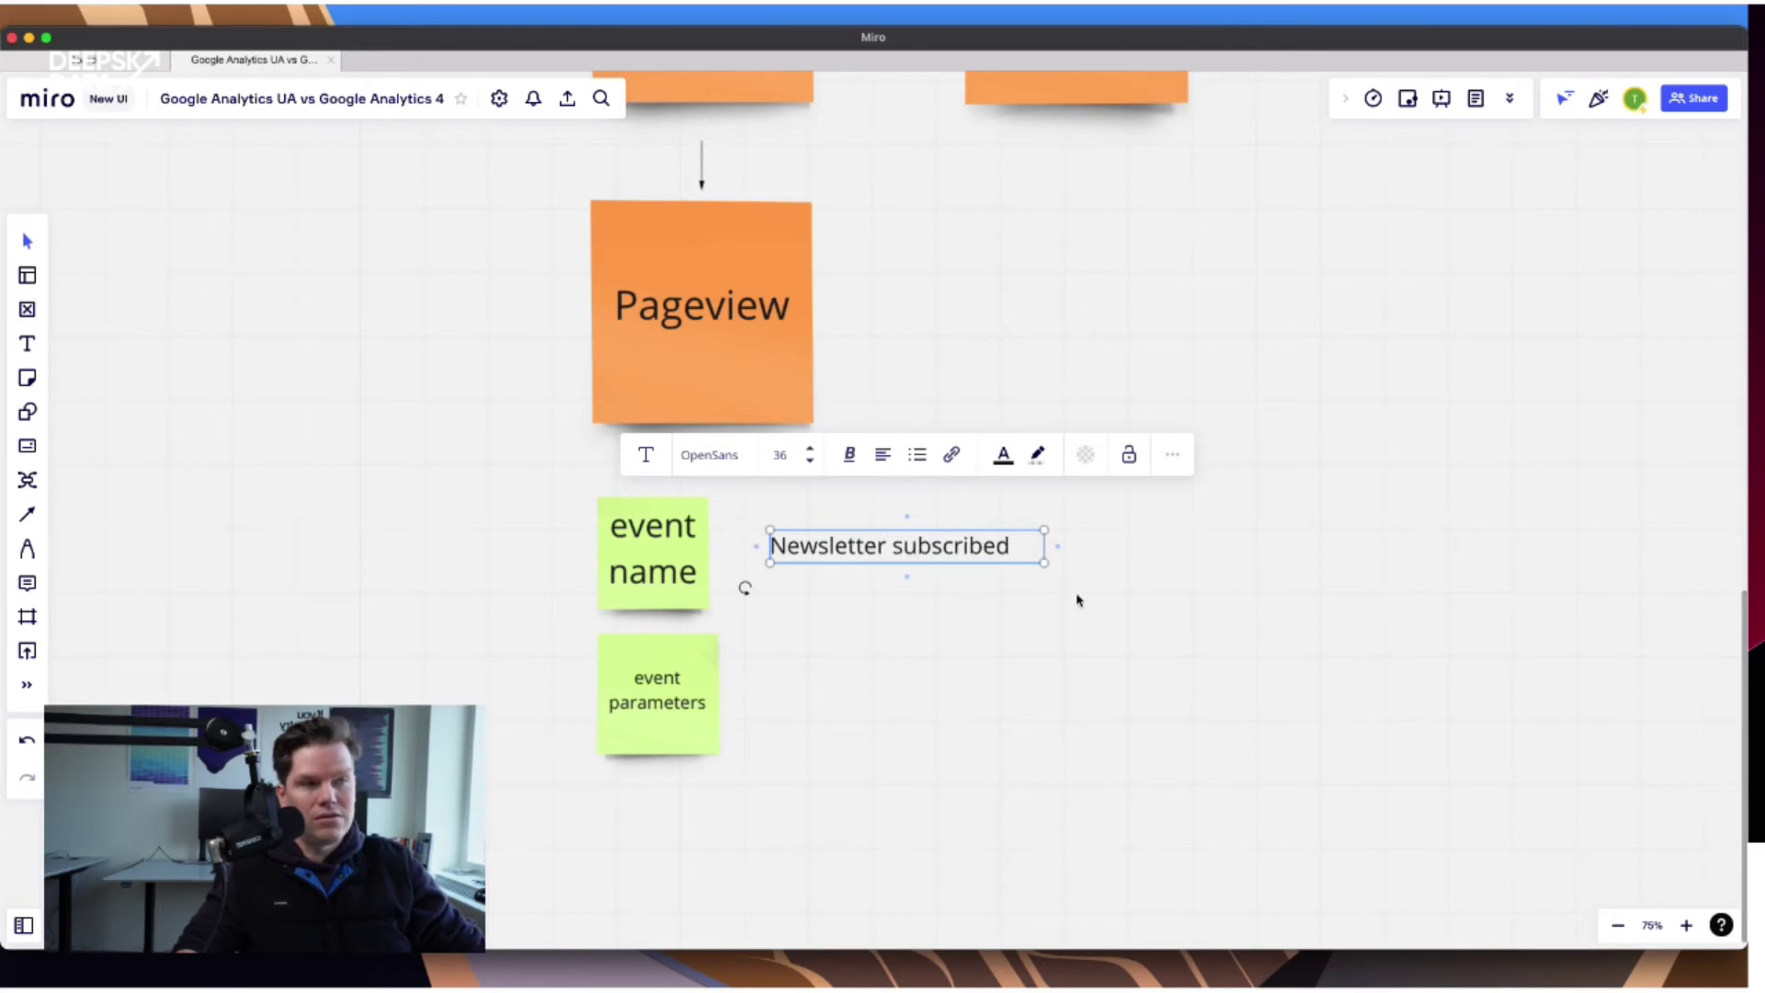
Duplicate the Newsletter subscribed text, then delete the mistakenly edited copy.
{"action": "key", "text": "Escape"}
{"action": "key", "text": "super+d"}
{"action": "double_click", "coordinate": [1153, 546]}
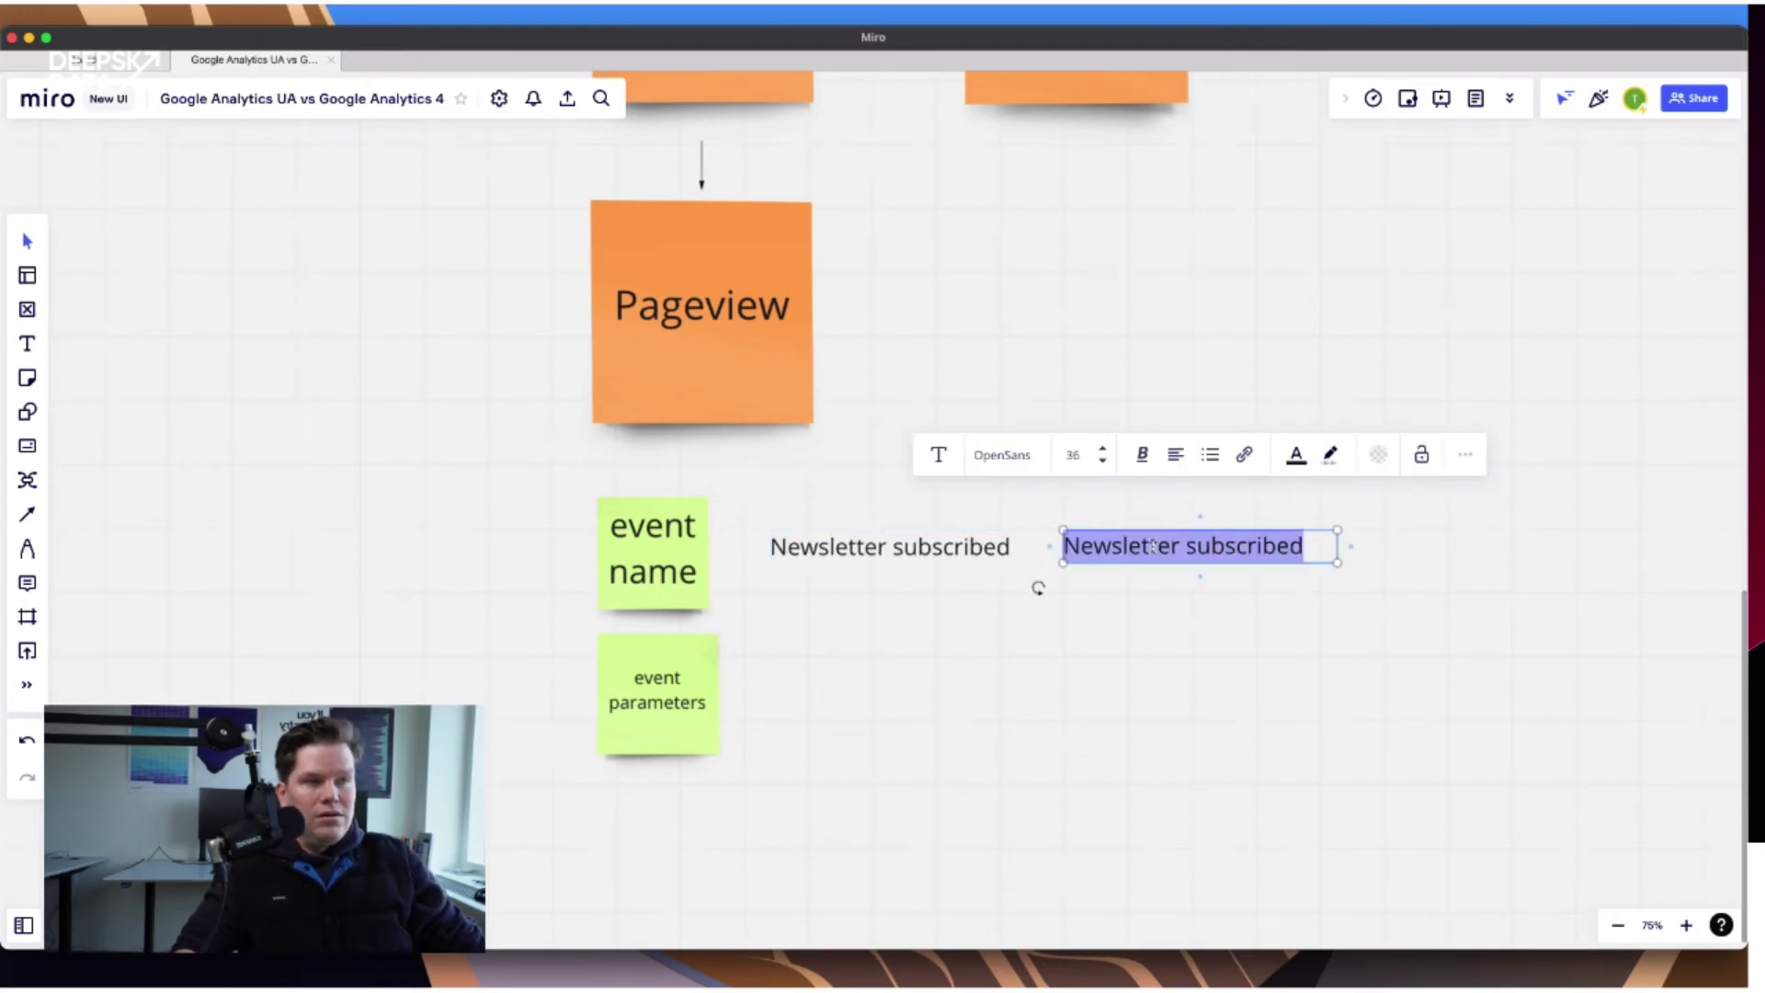
{"action": "type", "text": "223h4jk34h"}
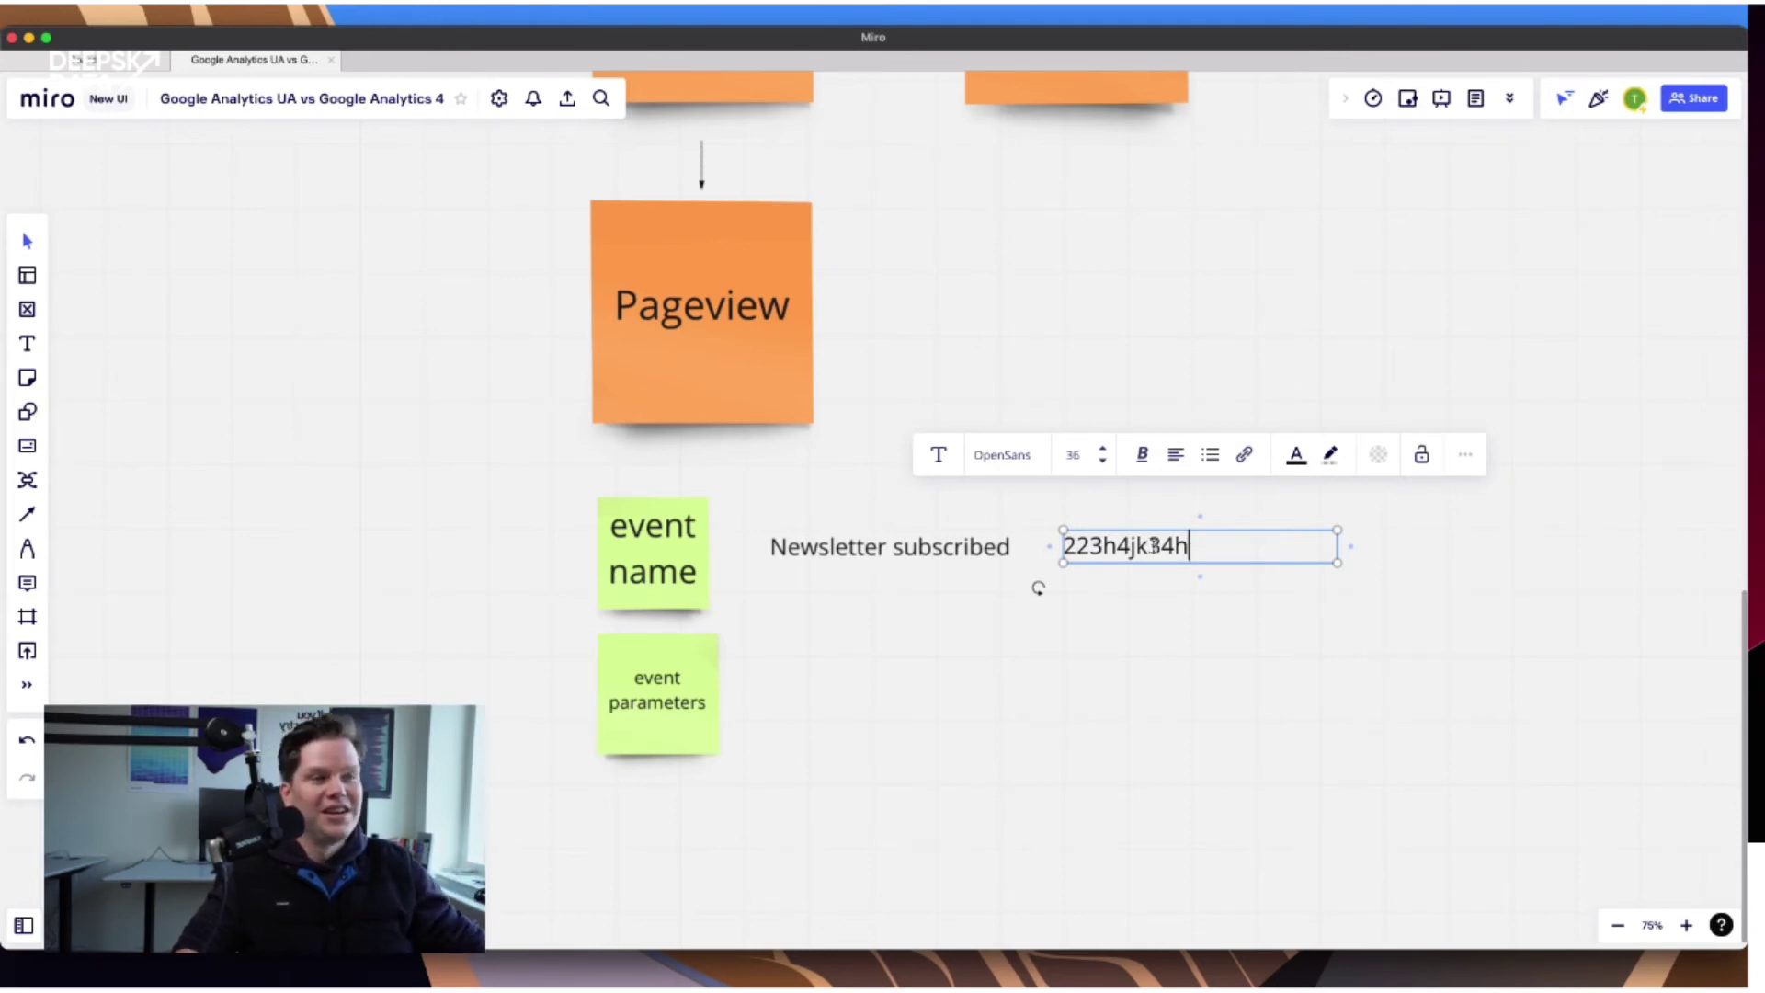
{"action": "left_click", "coordinate": [1231, 597]}
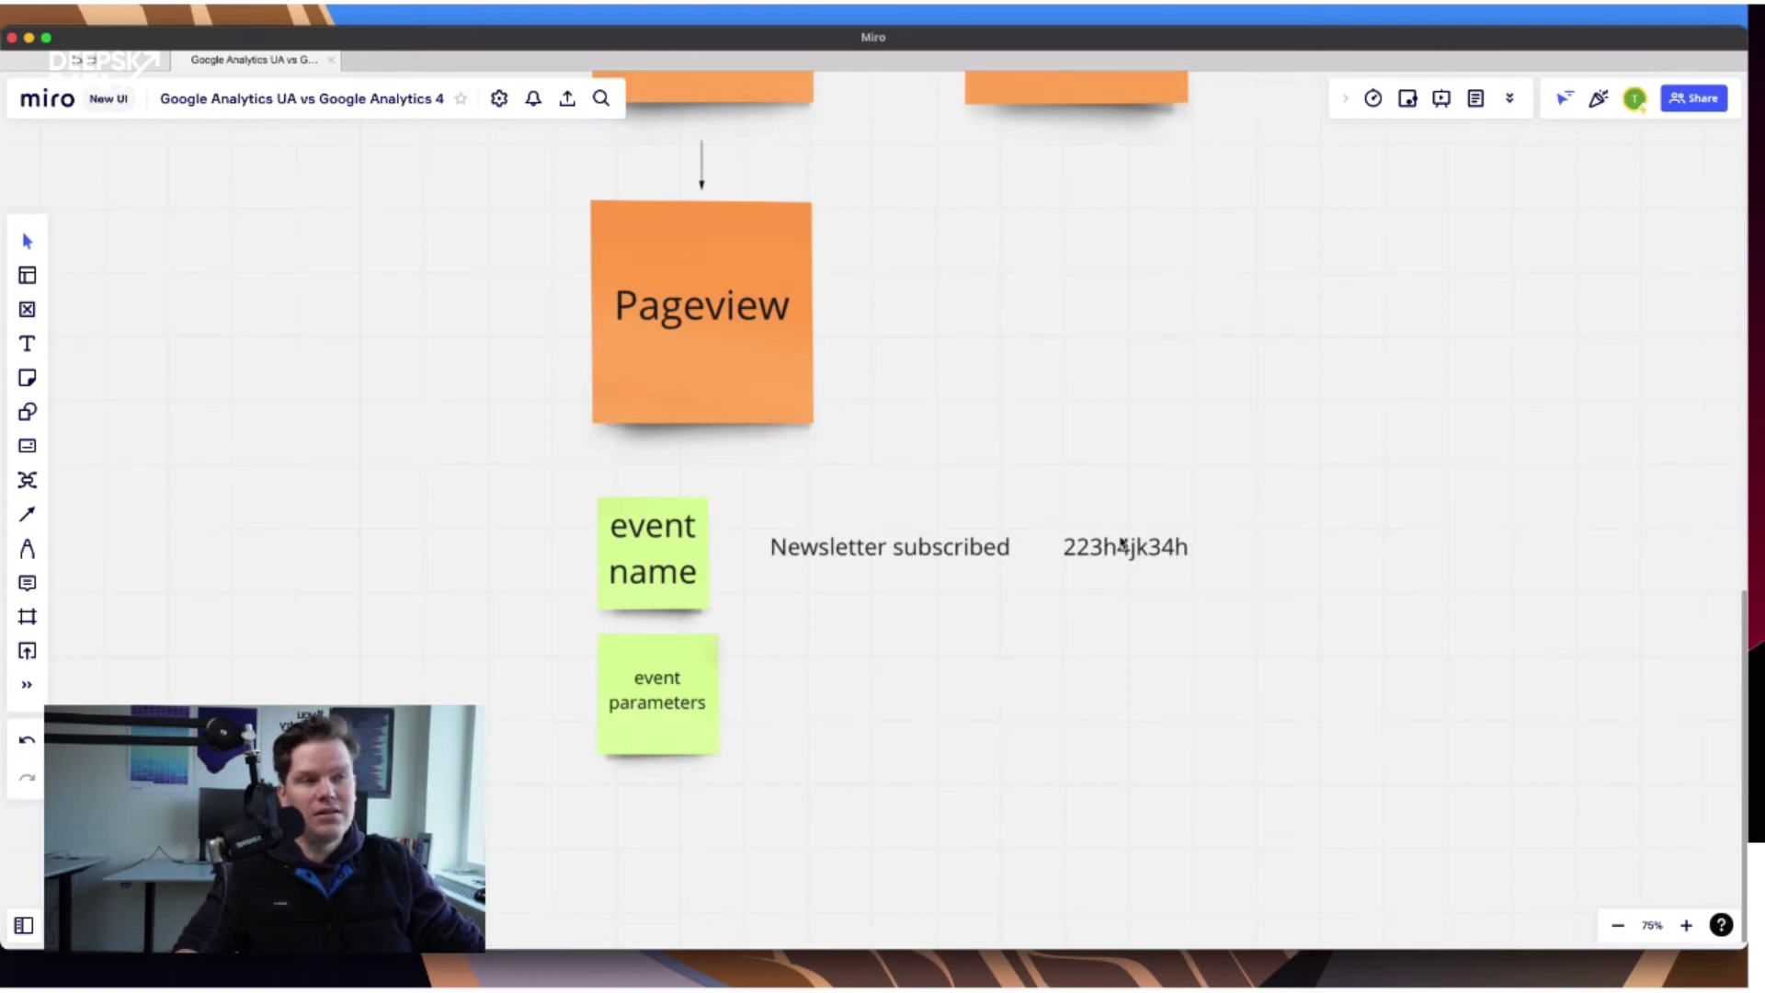
{"action": "left_click", "coordinate": [1166, 550]}
{"action": "key", "text": "BackSpace"}
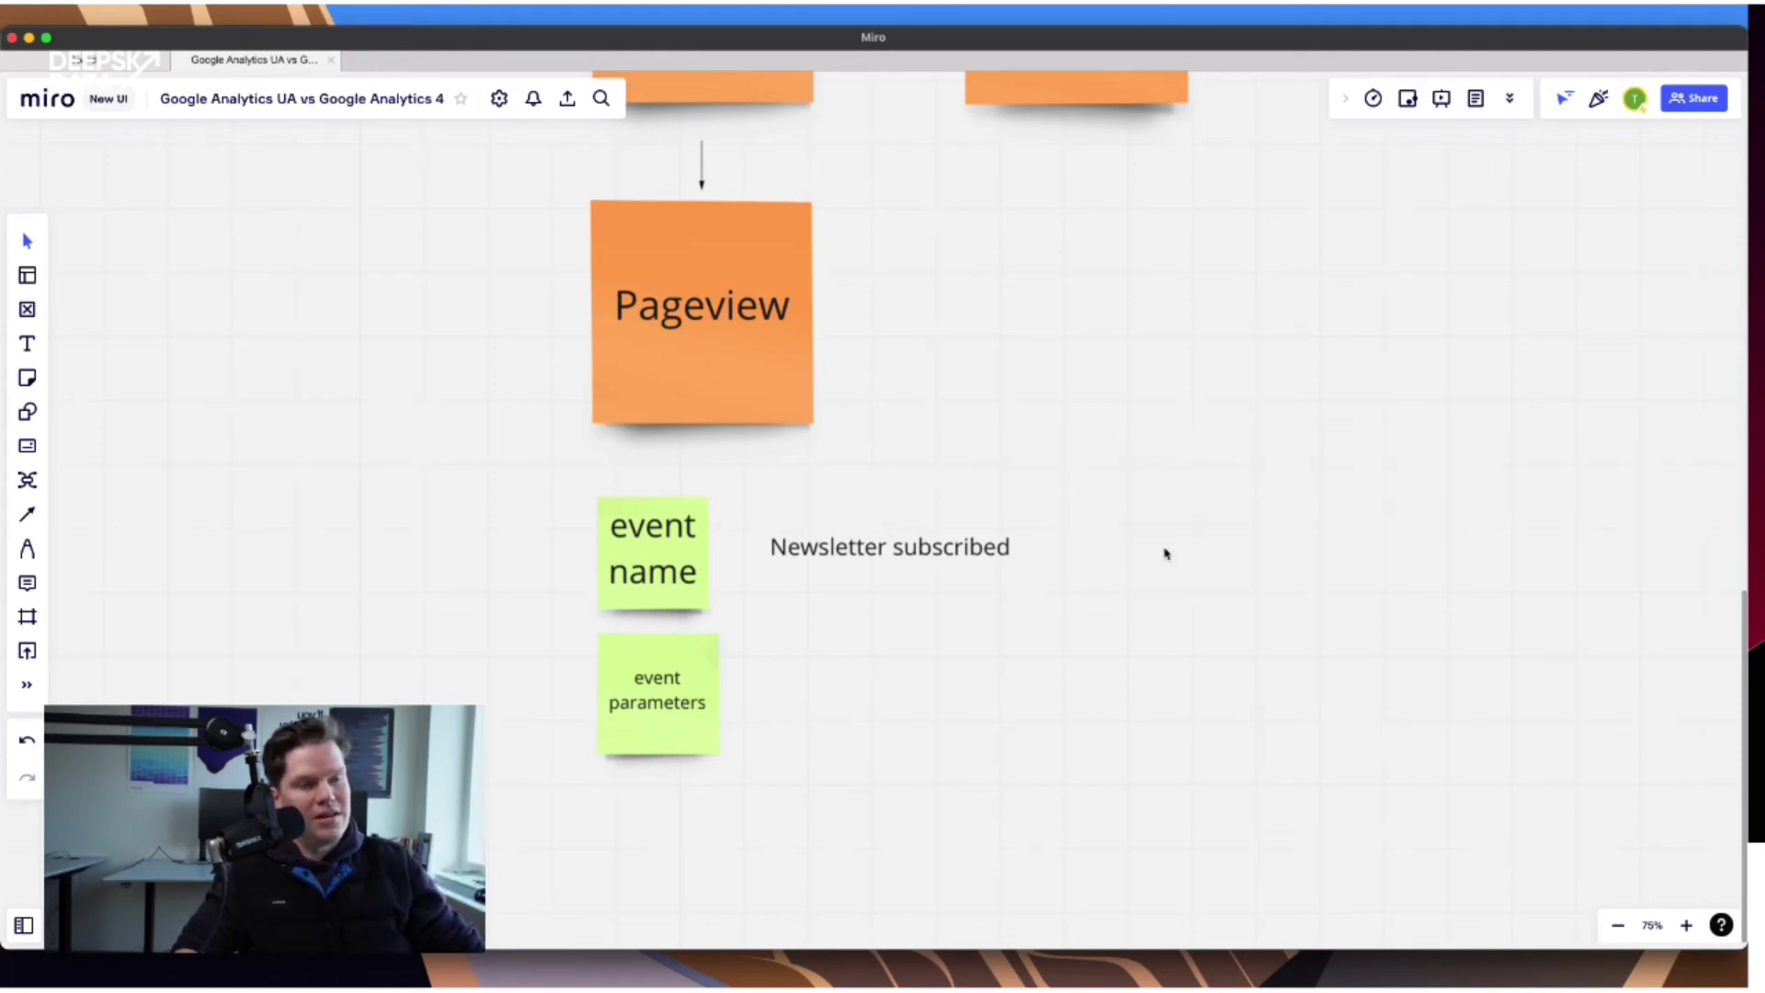
Duplicate the Newsletter subscribed text and place the copy beside the event parameters sticky.
{"action": "left_click", "coordinate": [871, 556]}
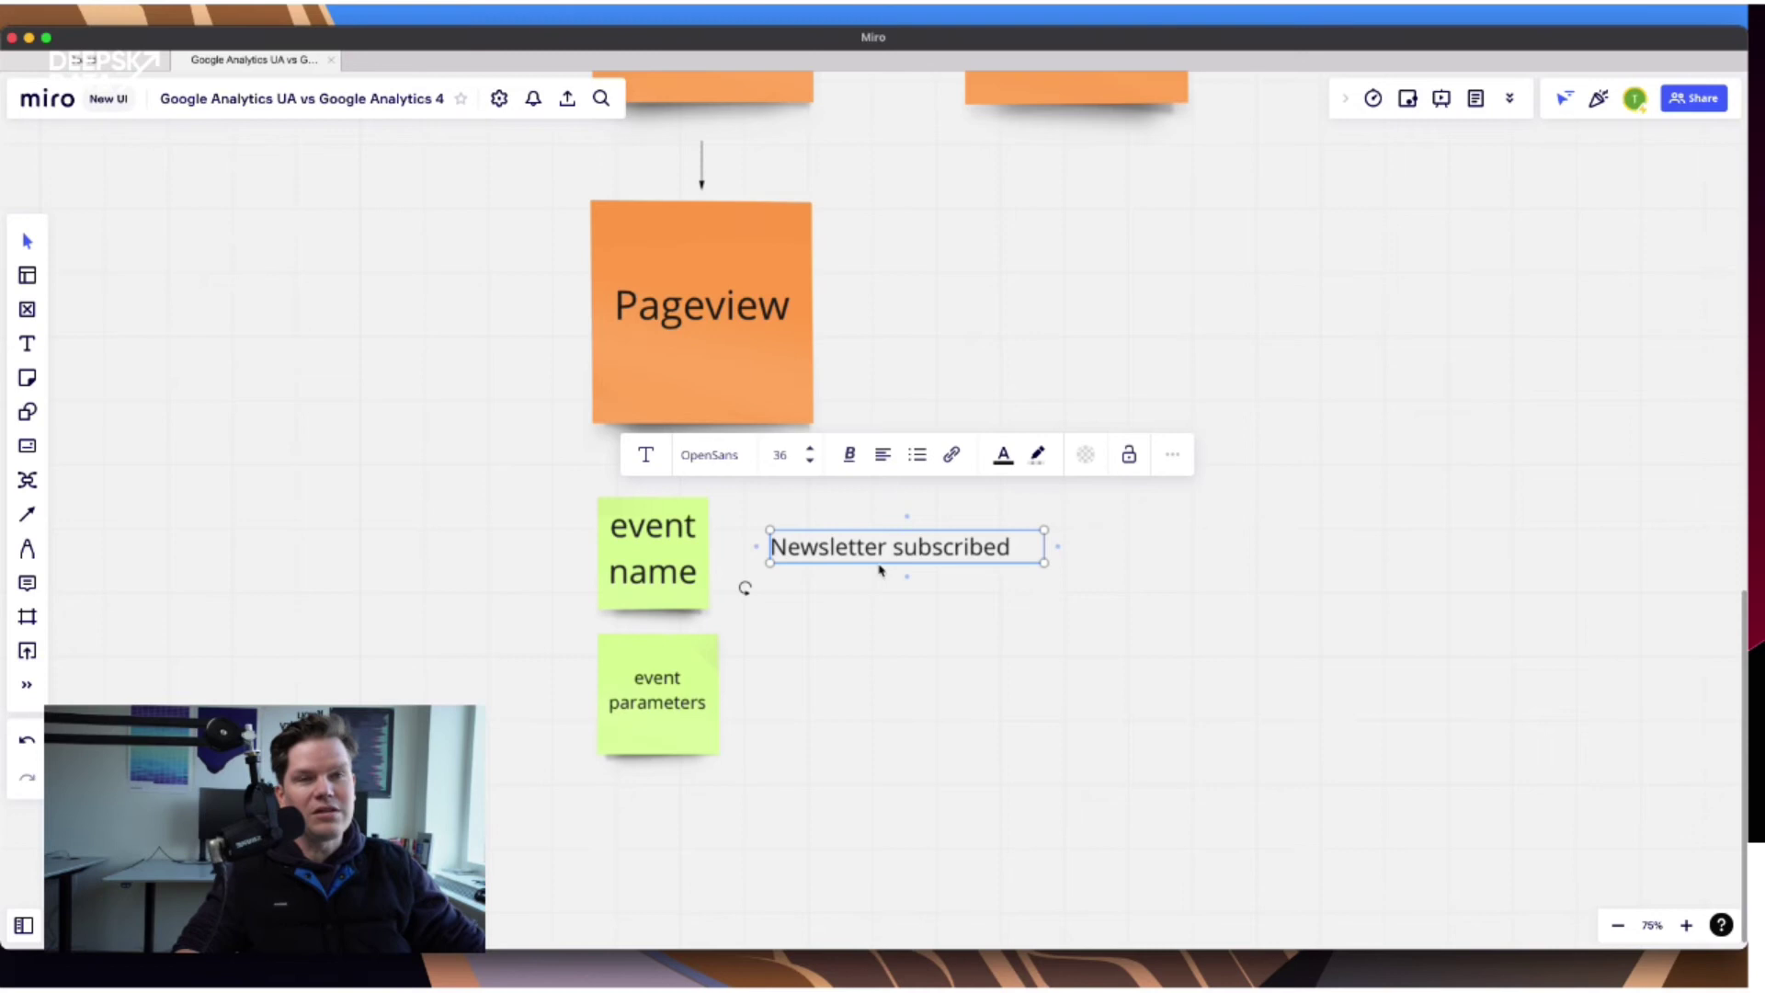
{"action": "left_click", "coordinate": [930, 601]}
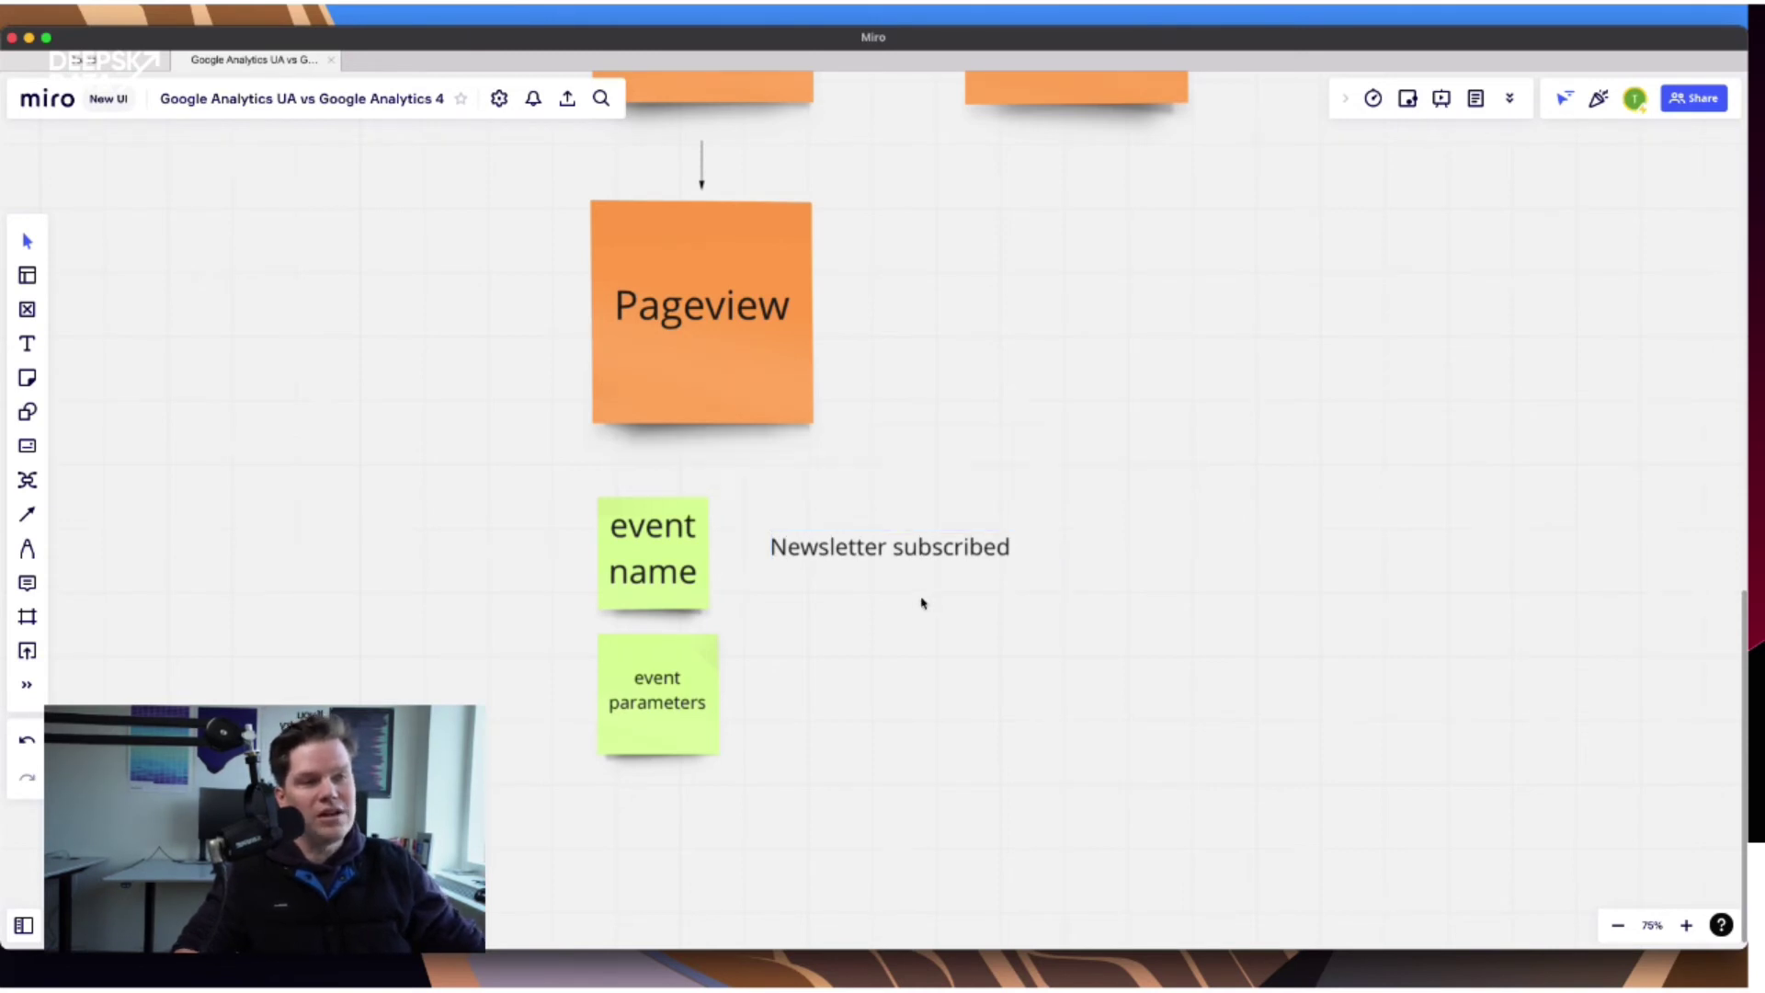
{"action": "left_click", "coordinate": [938, 549]}
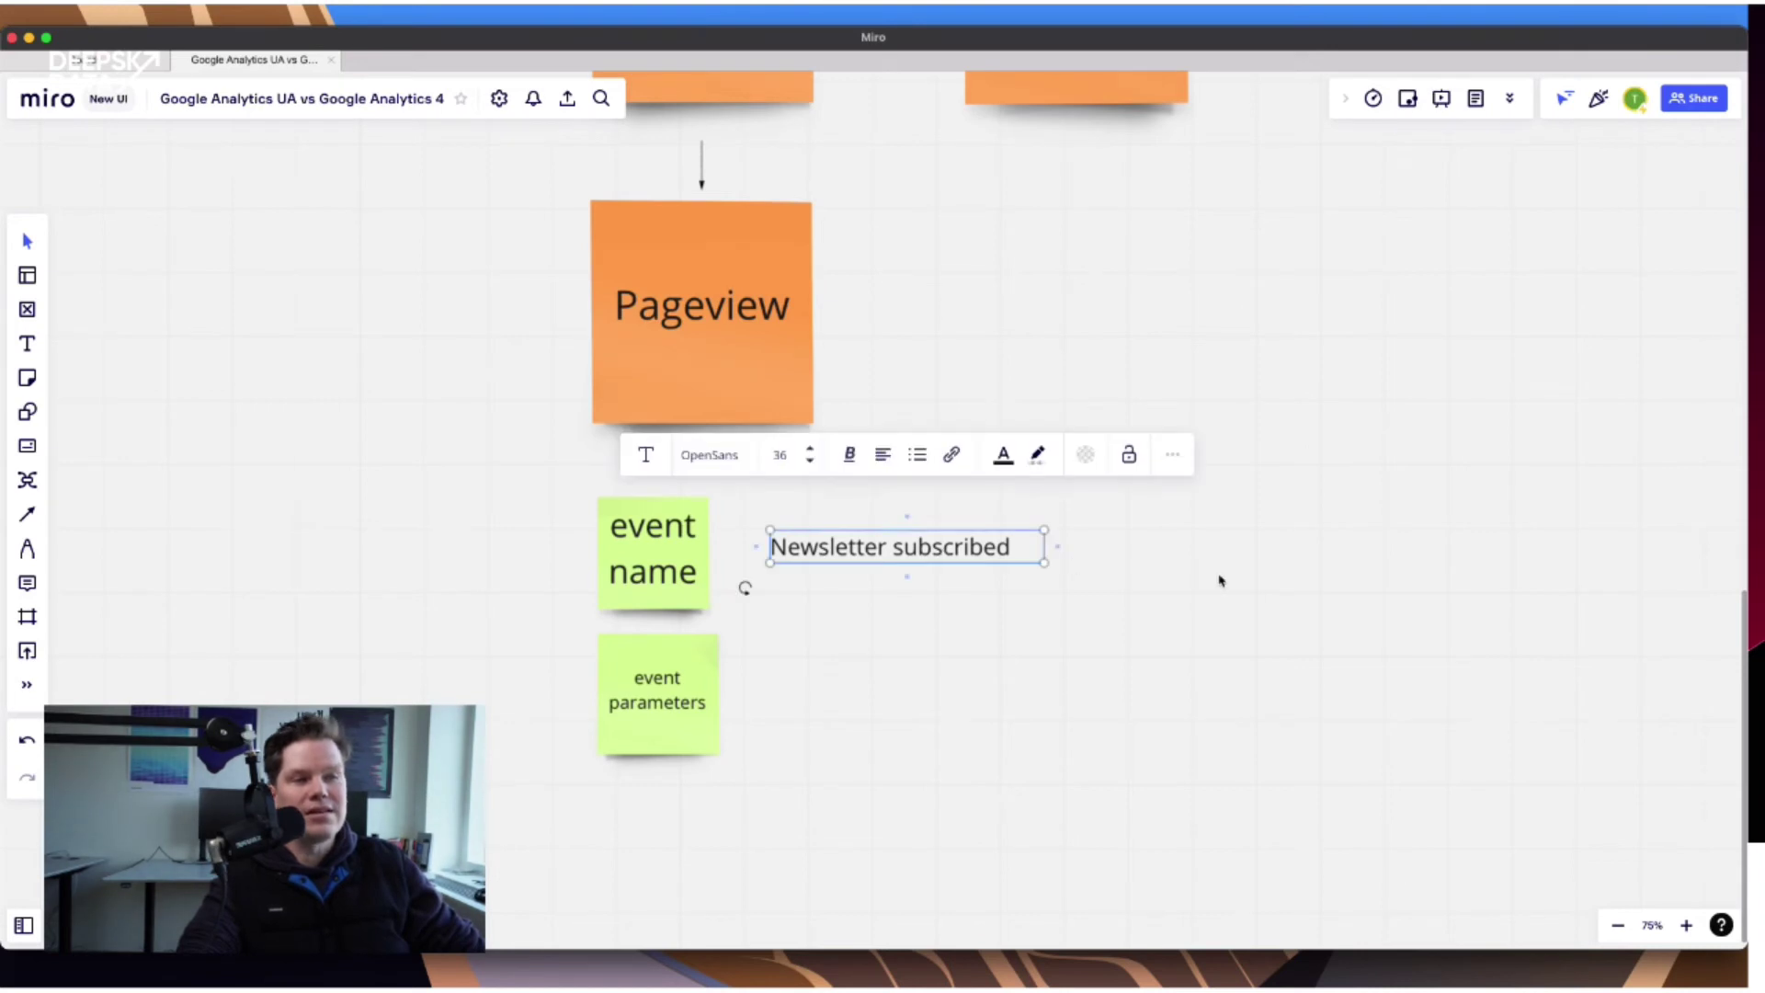
{"action": "left_click", "coordinate": [1095, 589]}
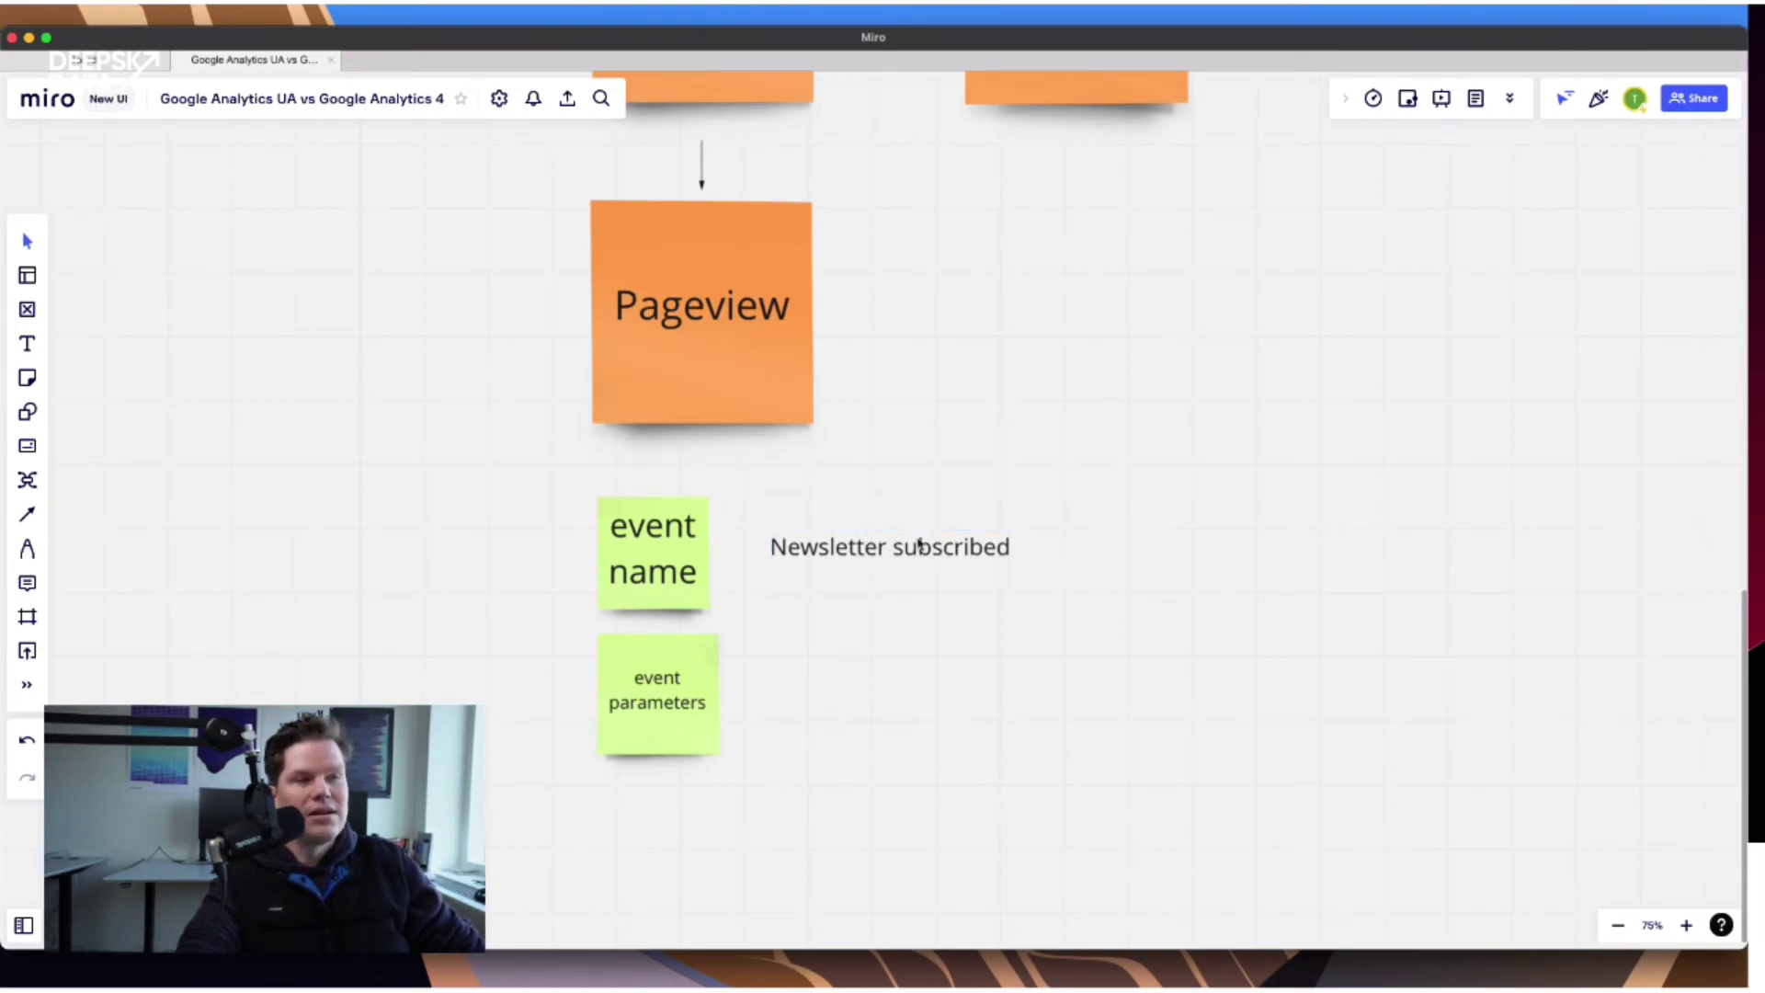
{"action": "left_click", "coordinate": [935, 550]}
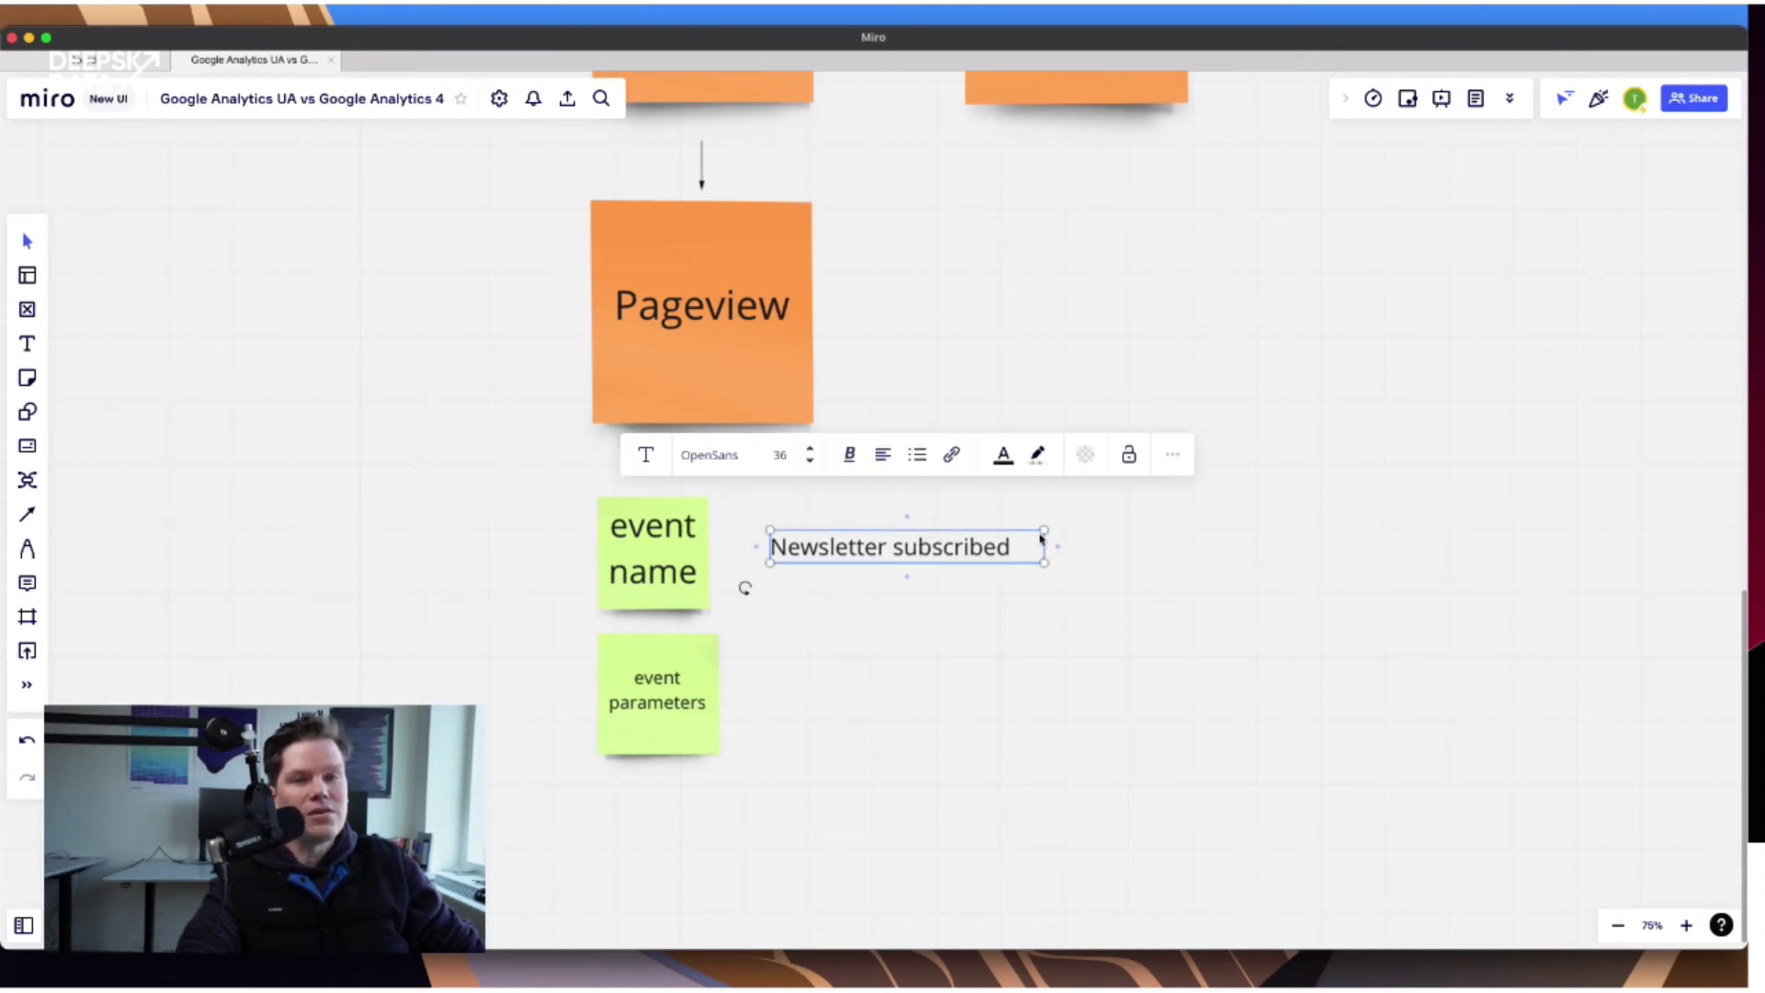
{"action": "left_click", "coordinate": [992, 623]}
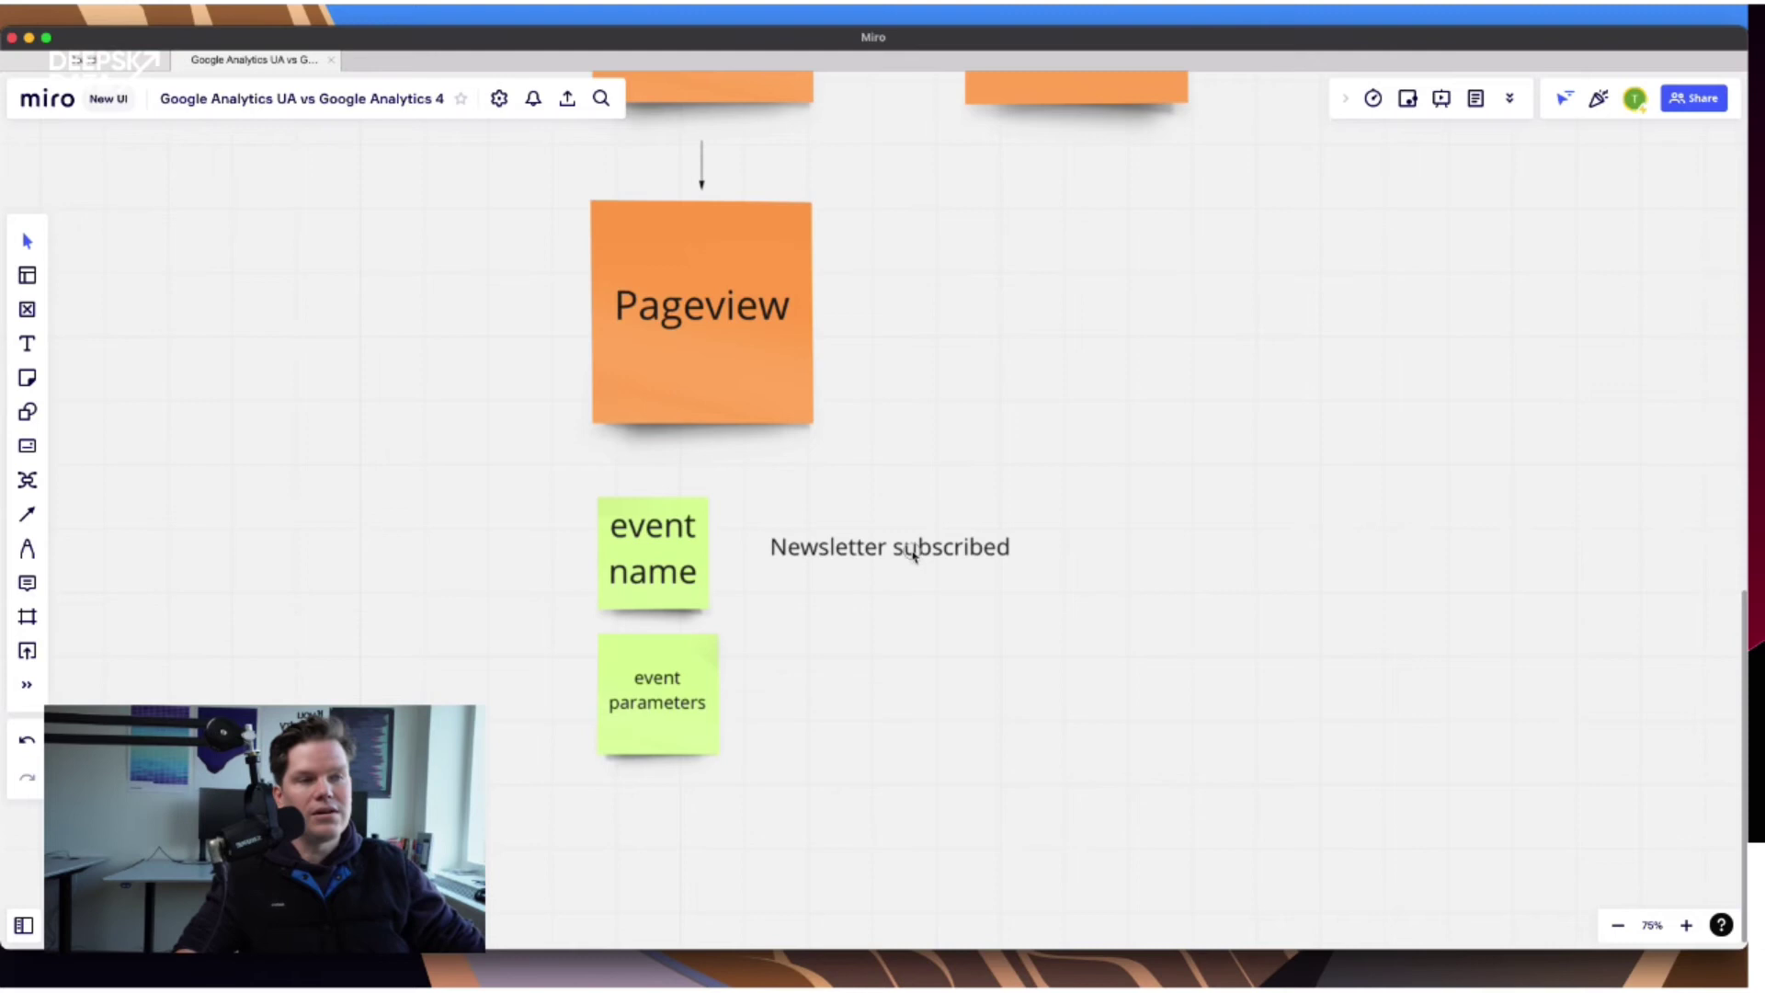
{"action": "left_click", "coordinate": [913, 556]}
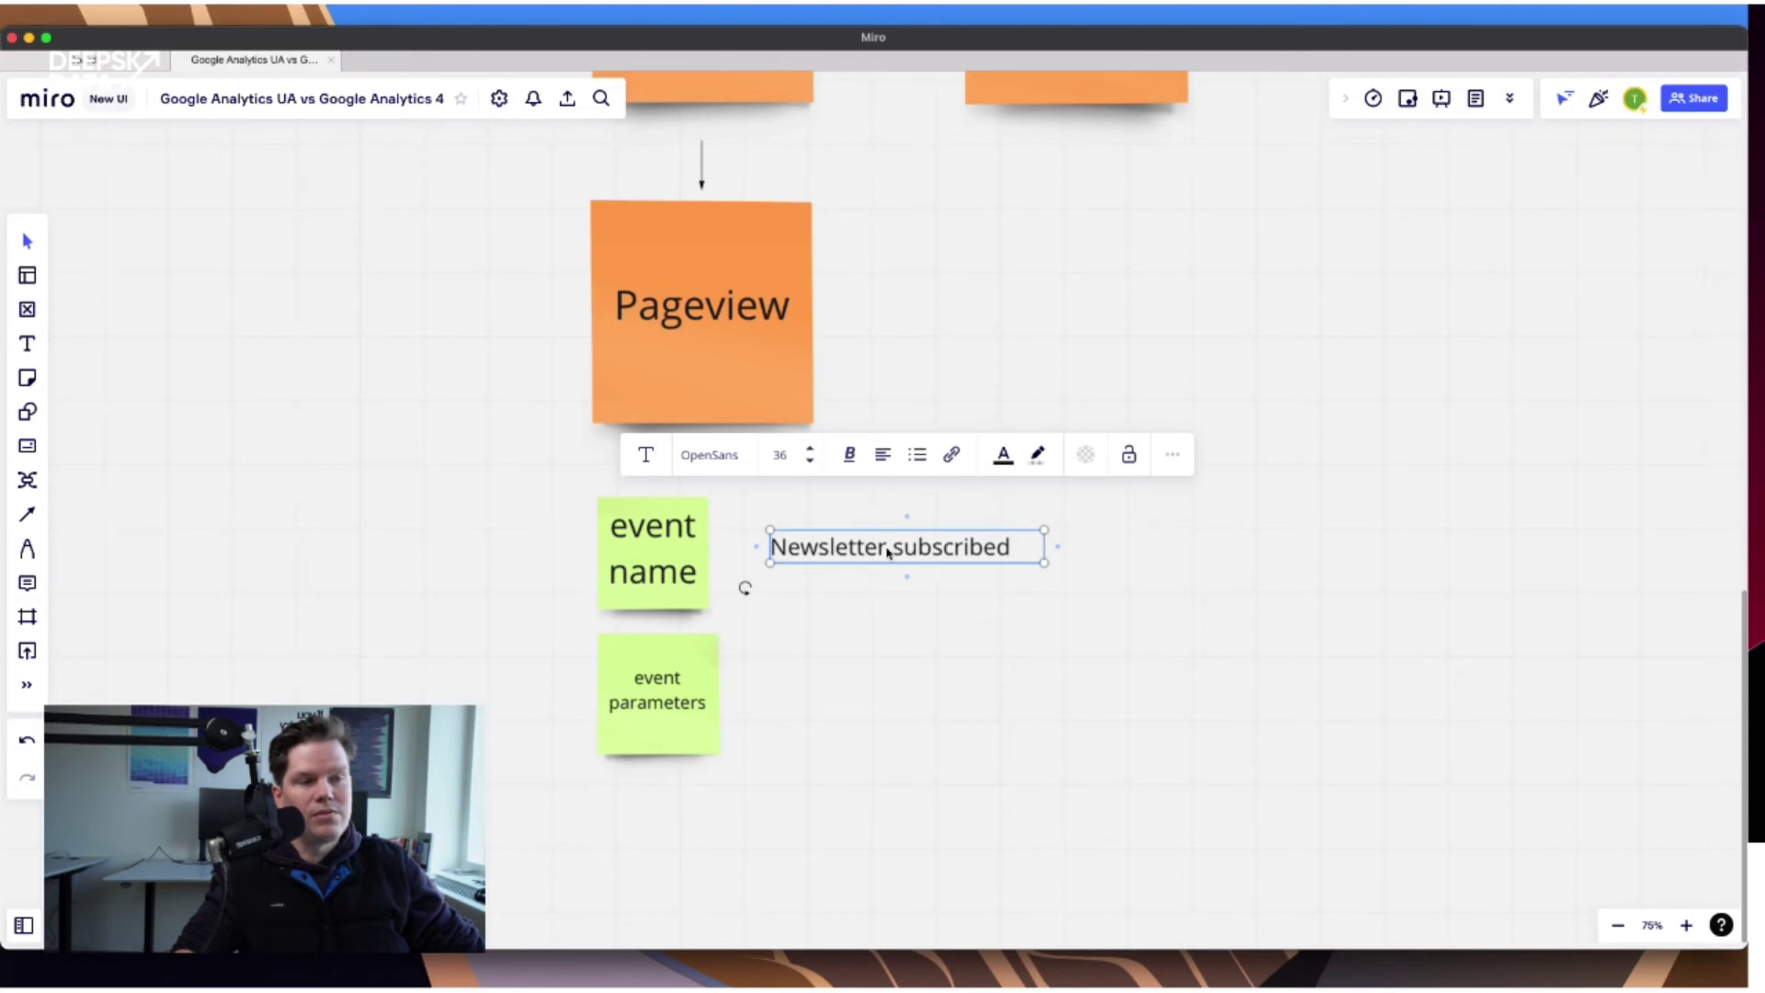
{"action": "left_click", "coordinate": [902, 653]}
{"action": "left_click", "coordinate": [888, 560]}
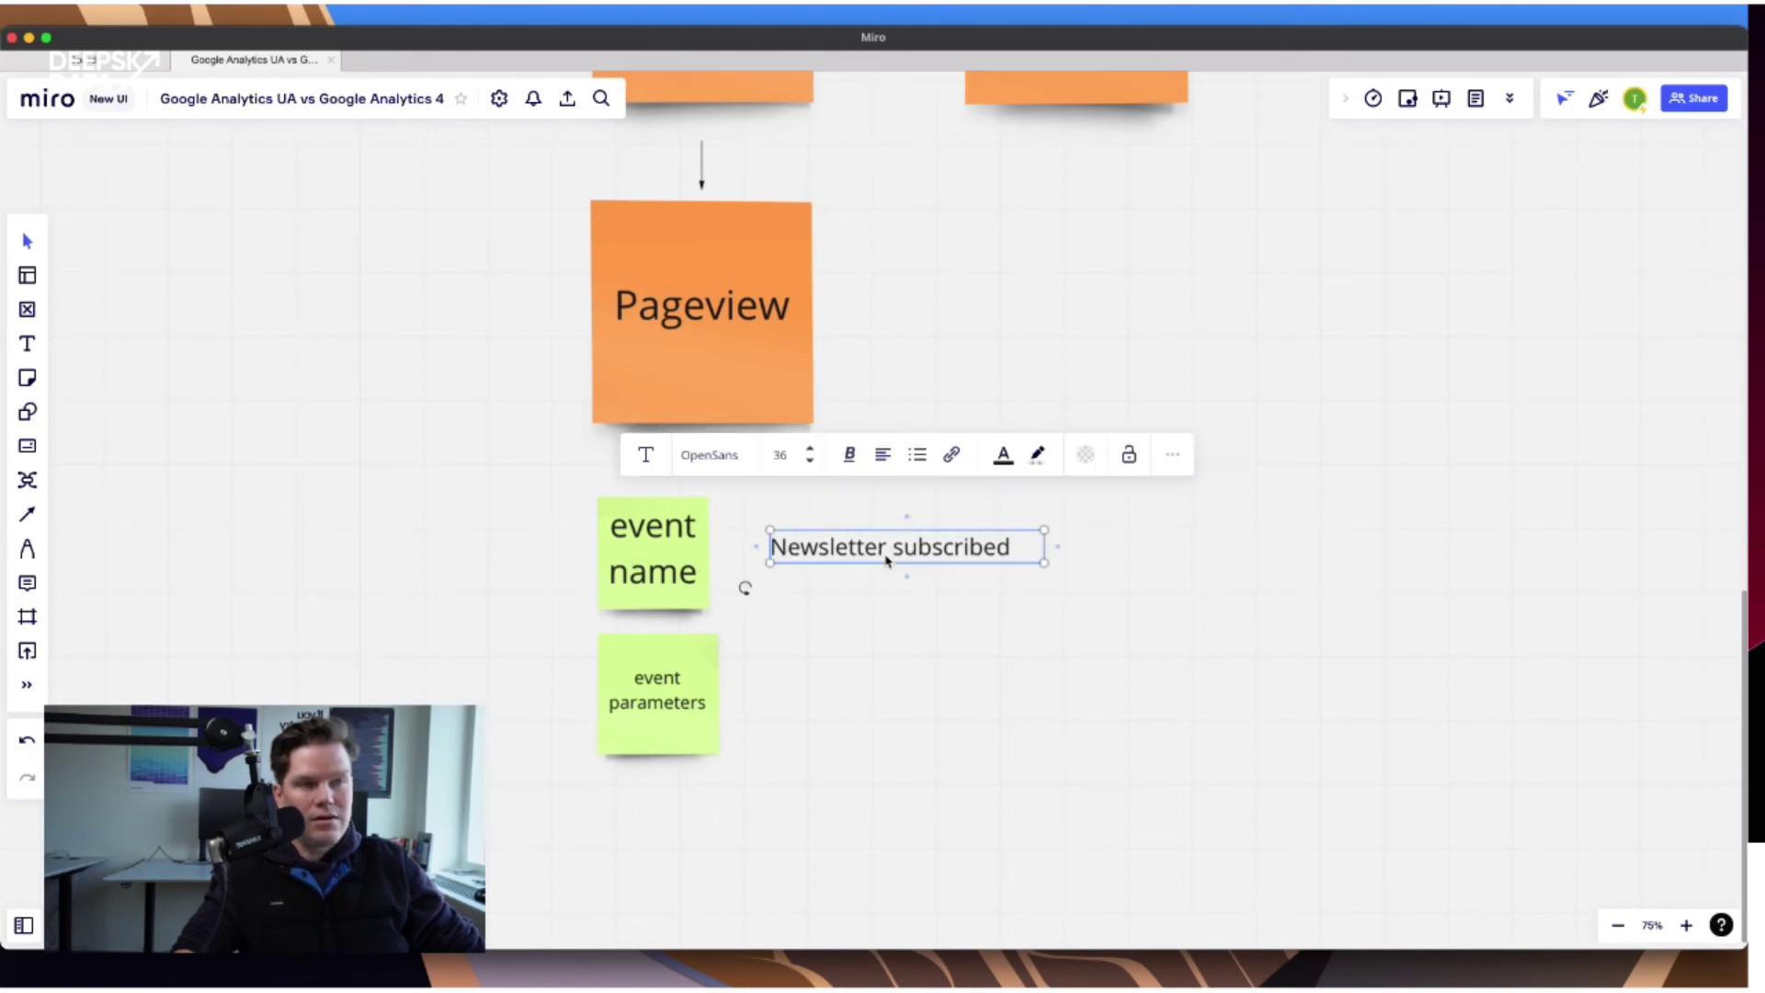
{"action": "key", "text": "super+d"}
{"action": "left_click_drag", "start_coordinate": [1128, 557], "coordinate": [831, 669]}
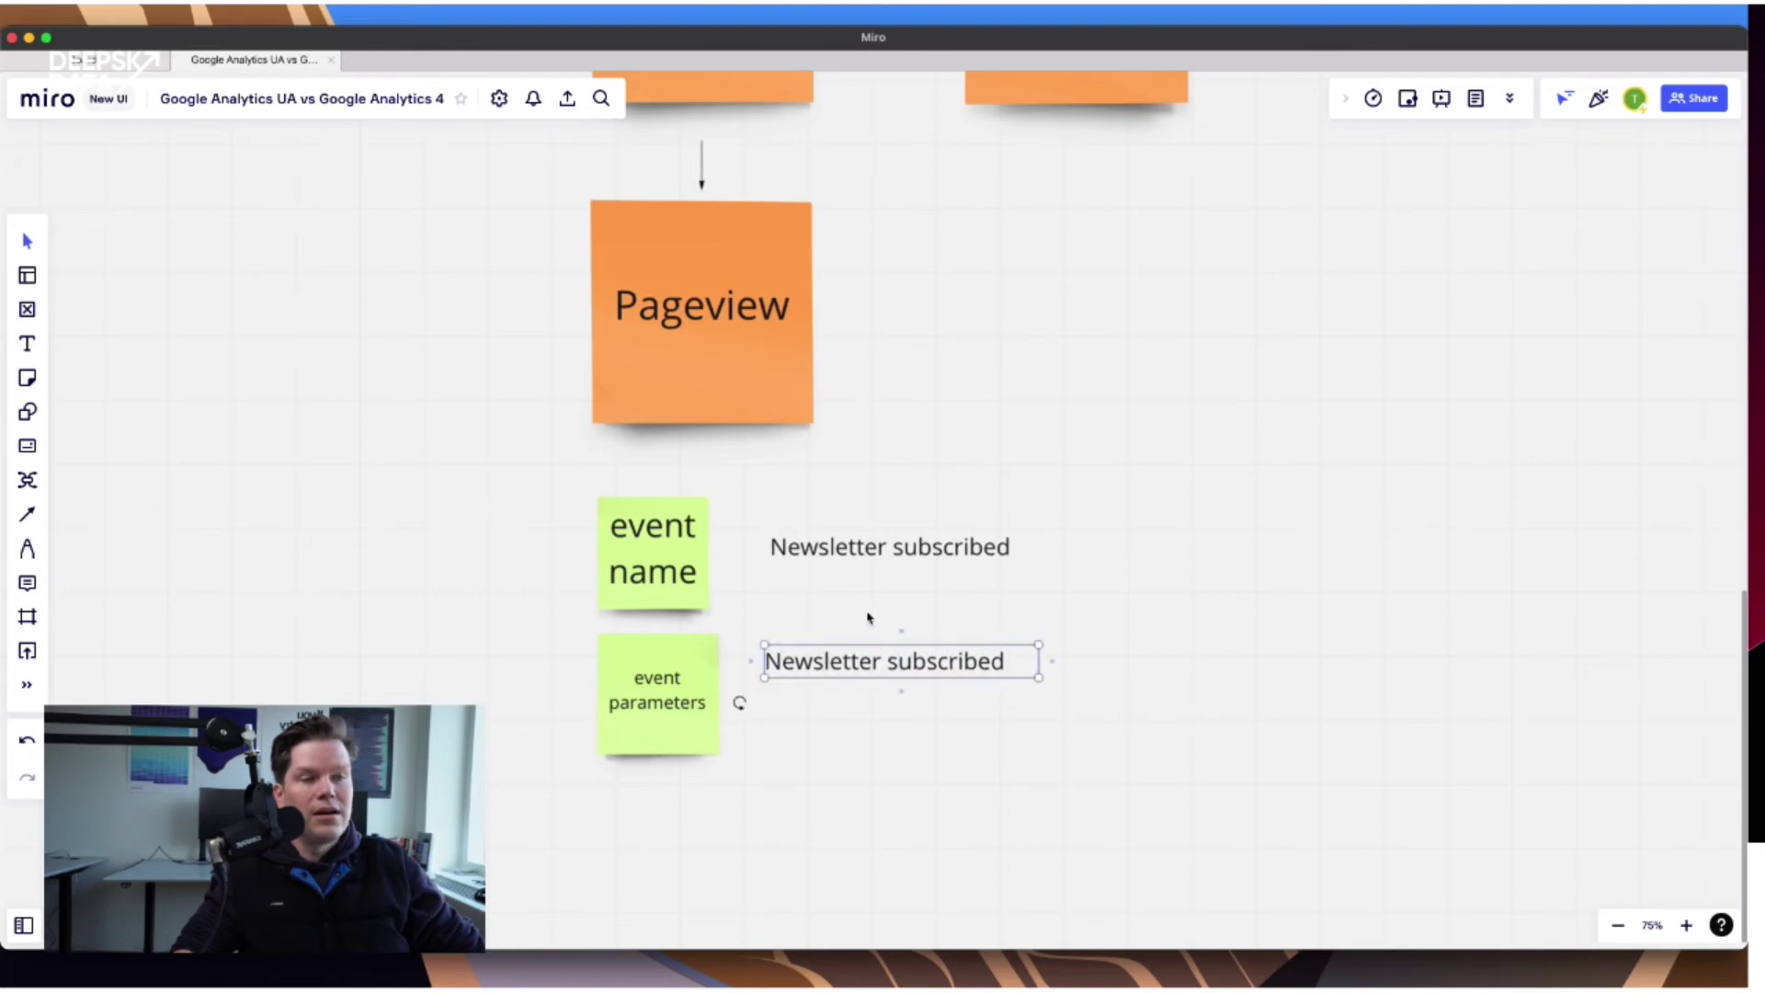
Change the copied text beside the event parameters sticky to "form location": "Footer".
{"action": "left_click", "coordinate": [808, 674]}
{"action": "left_click", "coordinate": [892, 661]}
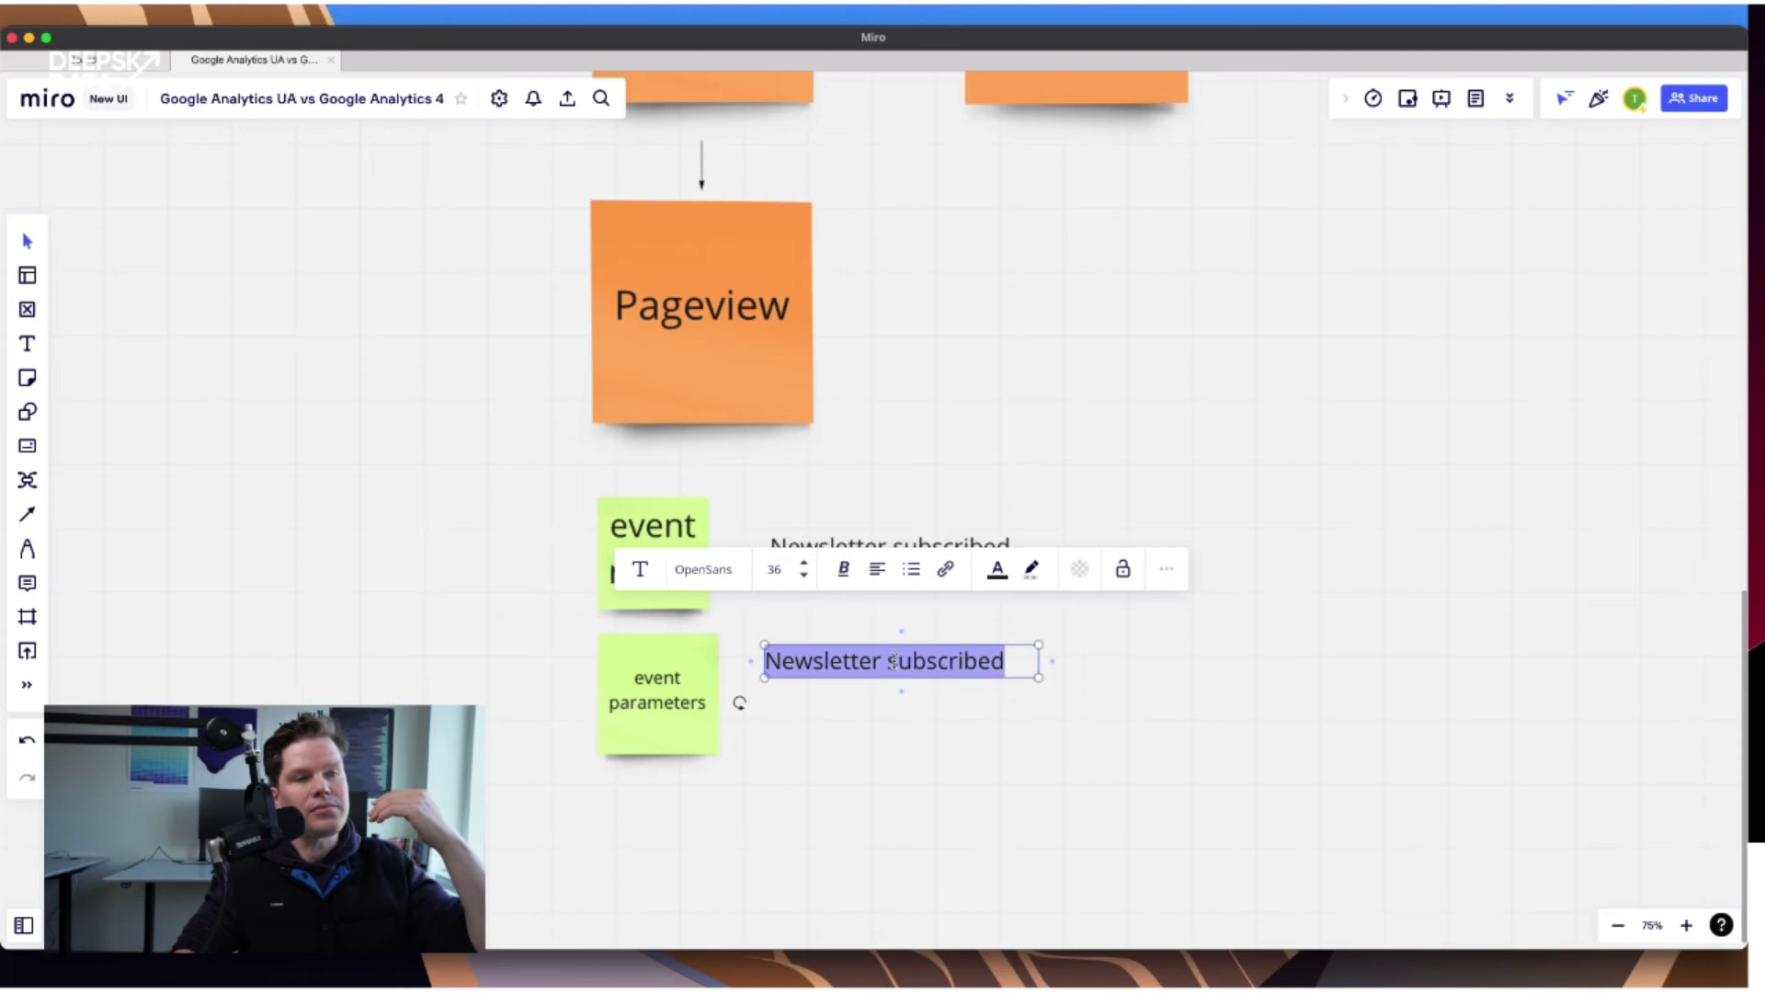
{"action": "type", "text": "\""}
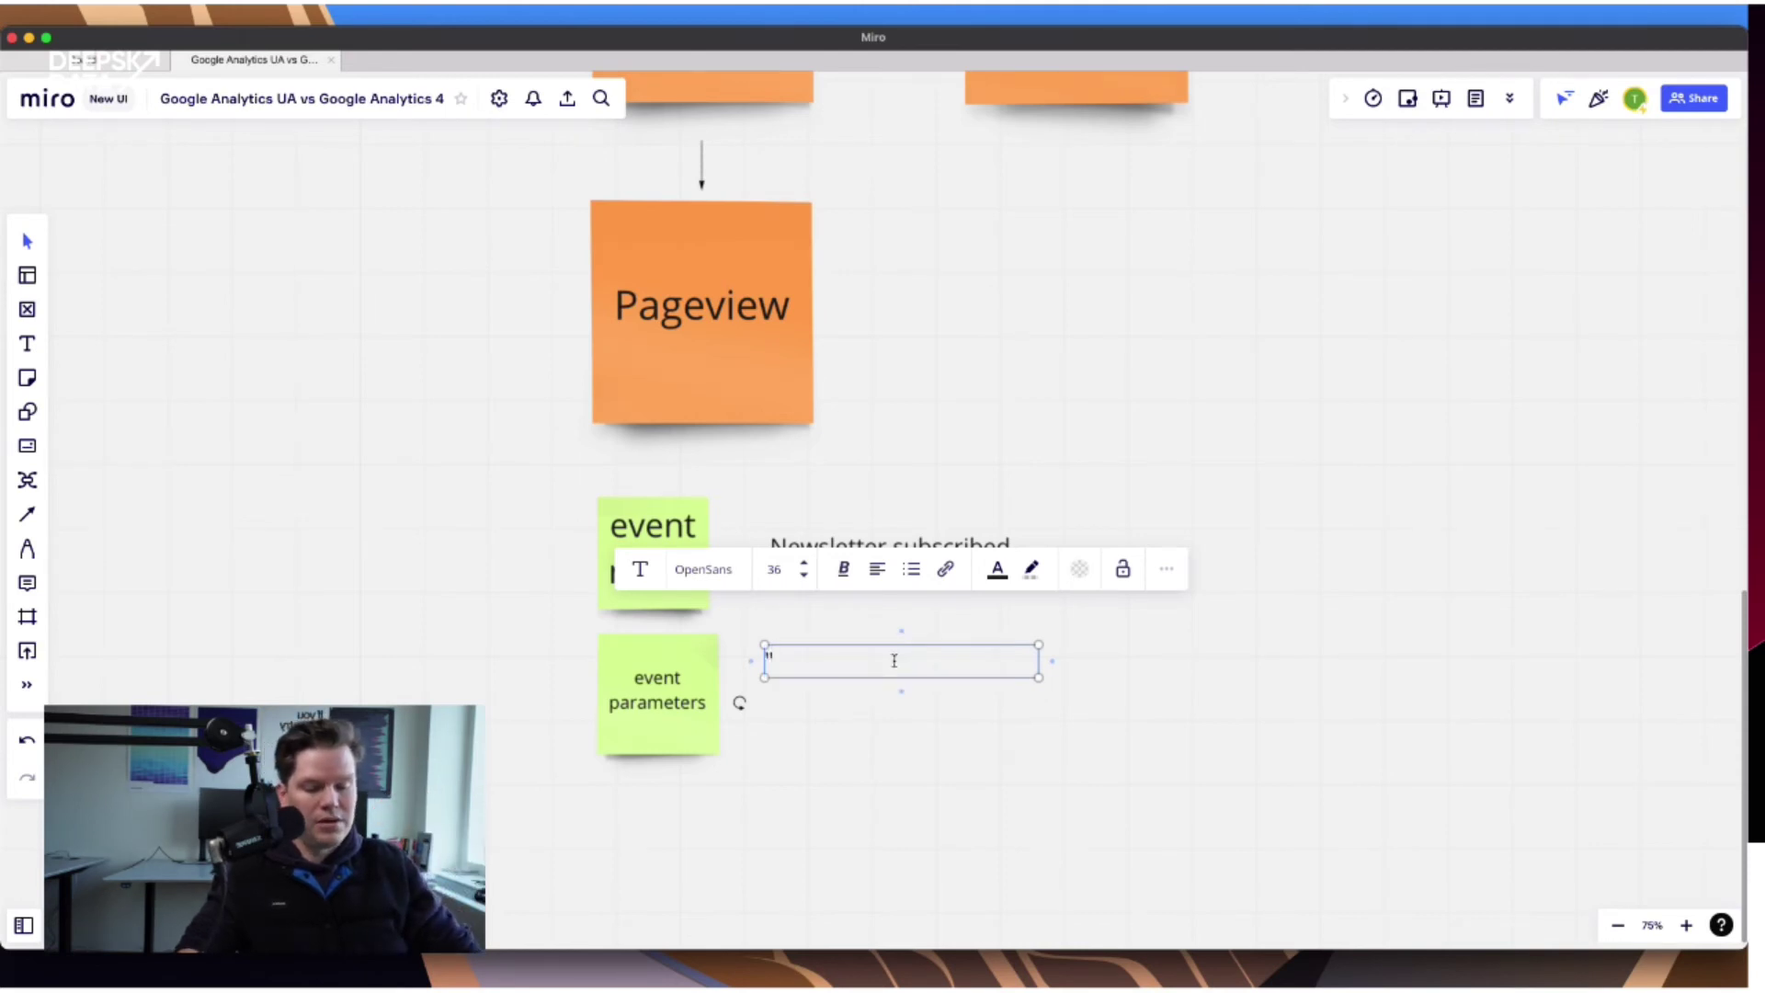
{"action": "type", "text": "fo"}
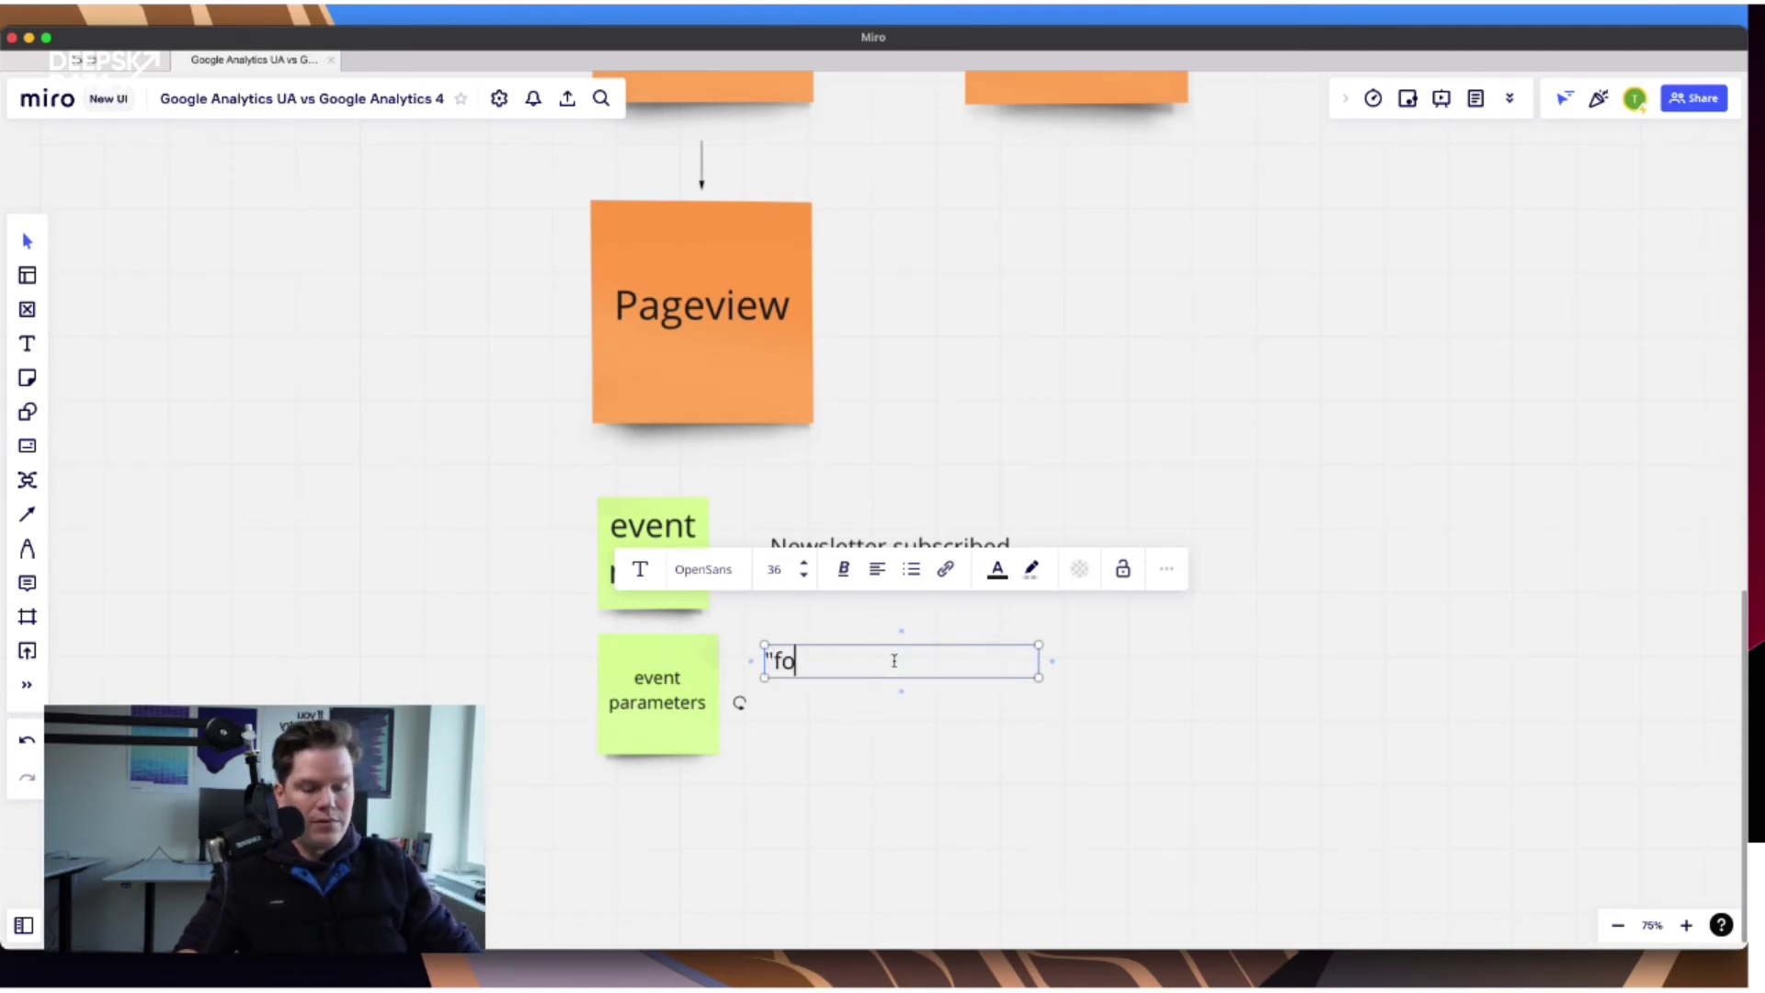
{"action": "type", "text": "rm locatio"}
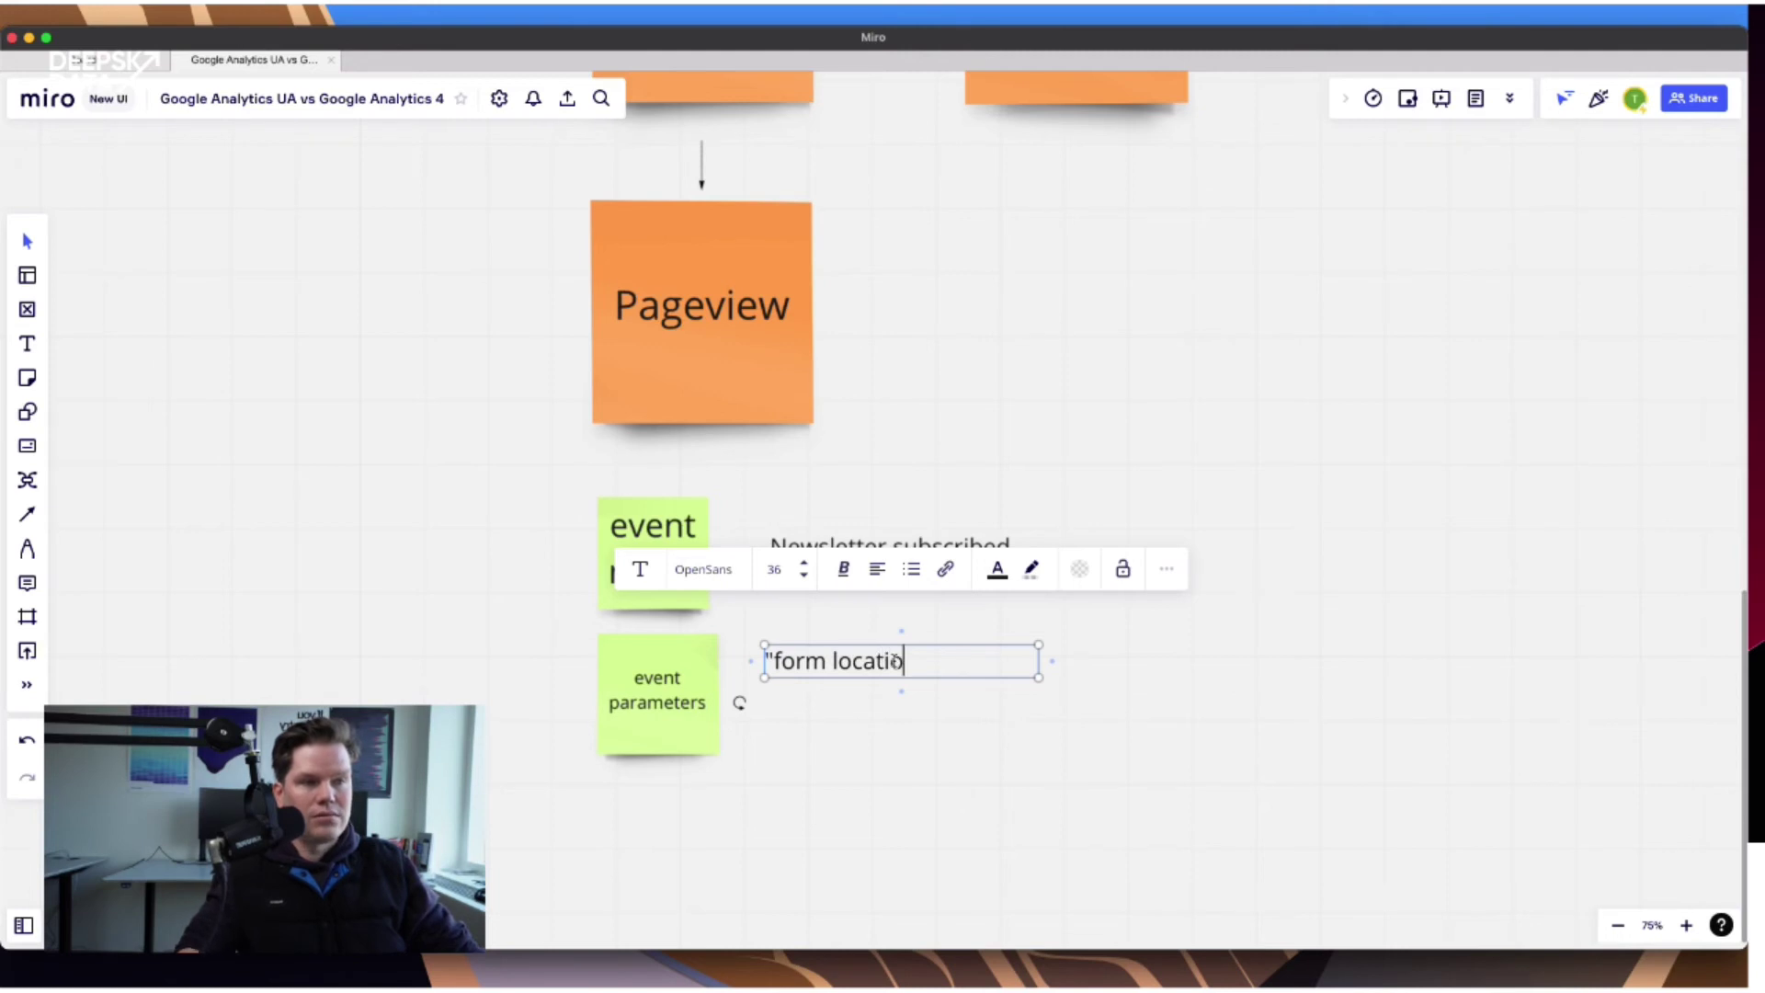
{"action": "type", "text": "n\":"}
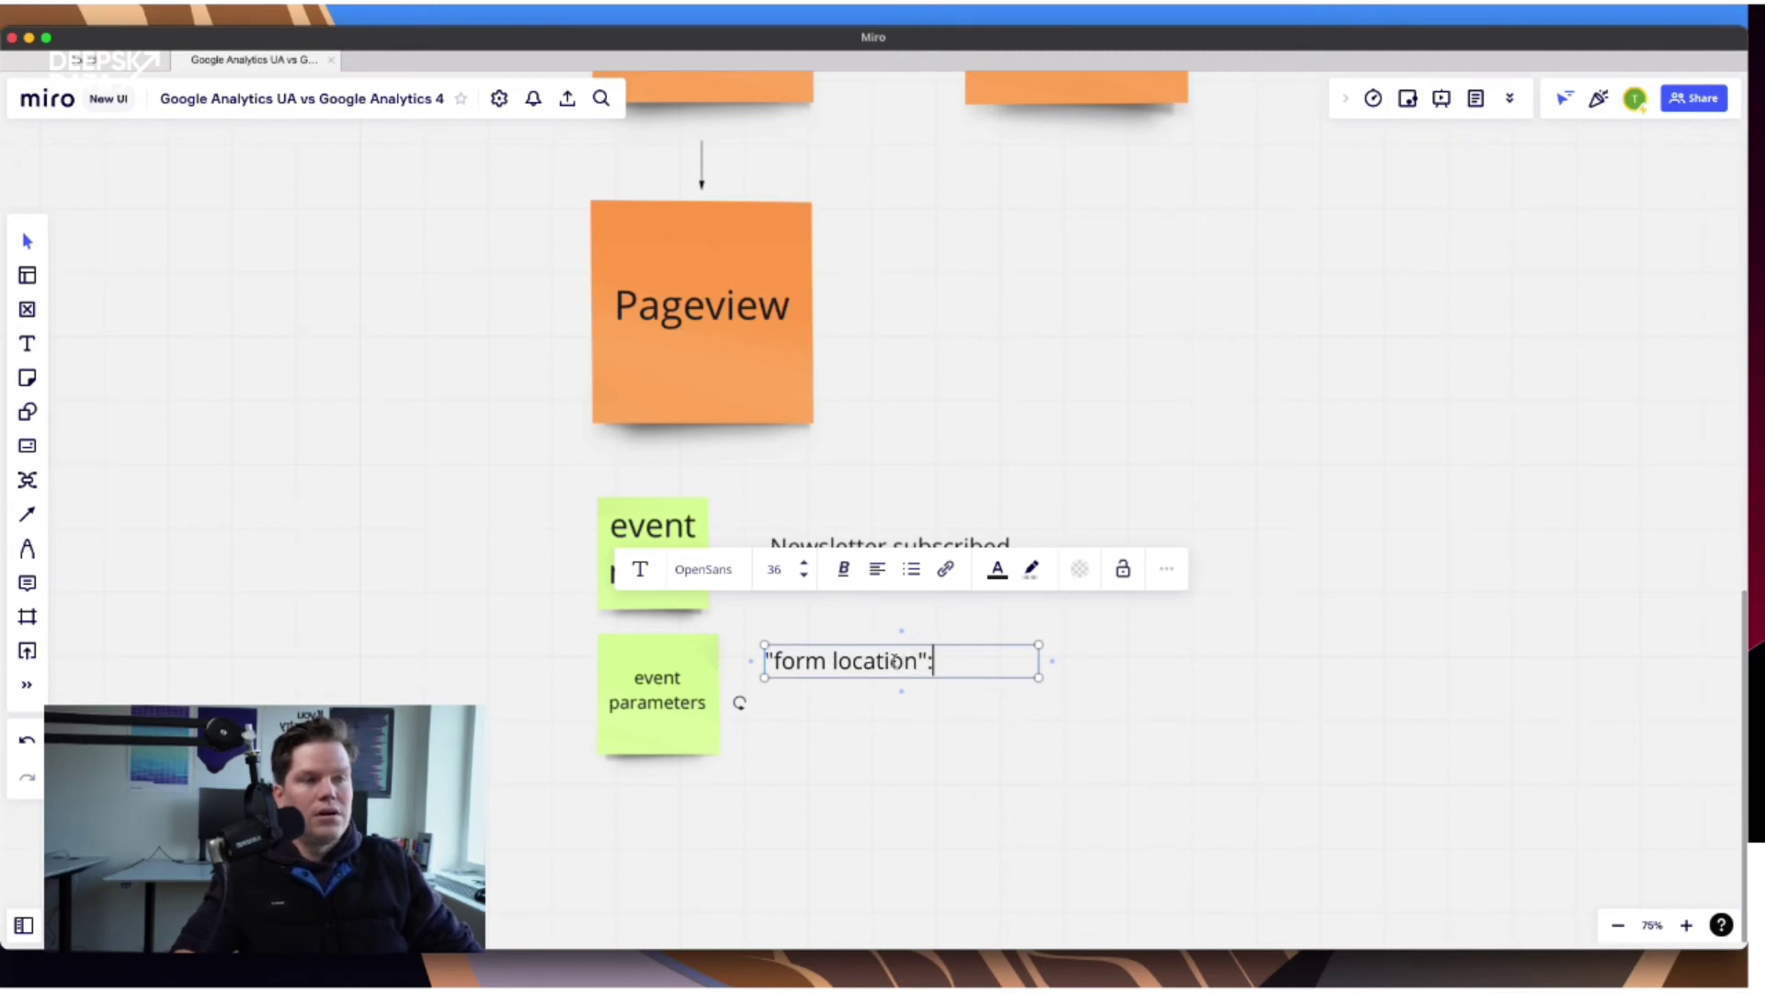
{"action": "type", "text": " \""}
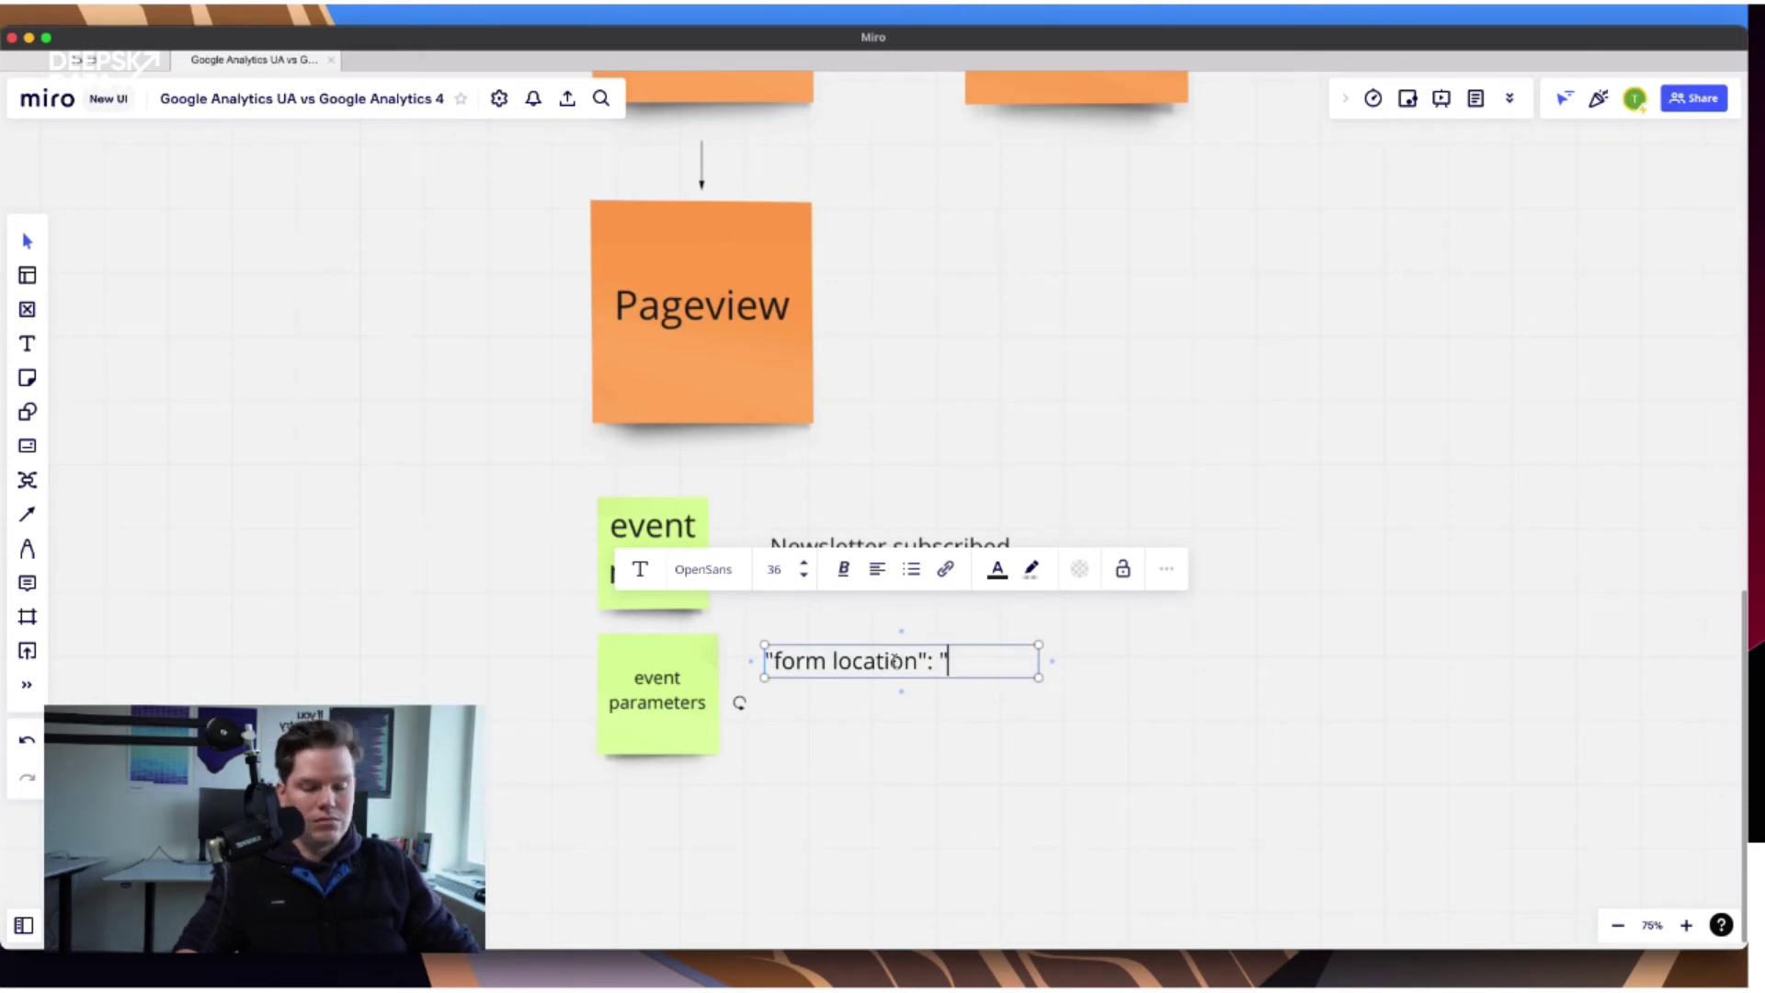
{"action": "type", "text": "Footer\""}
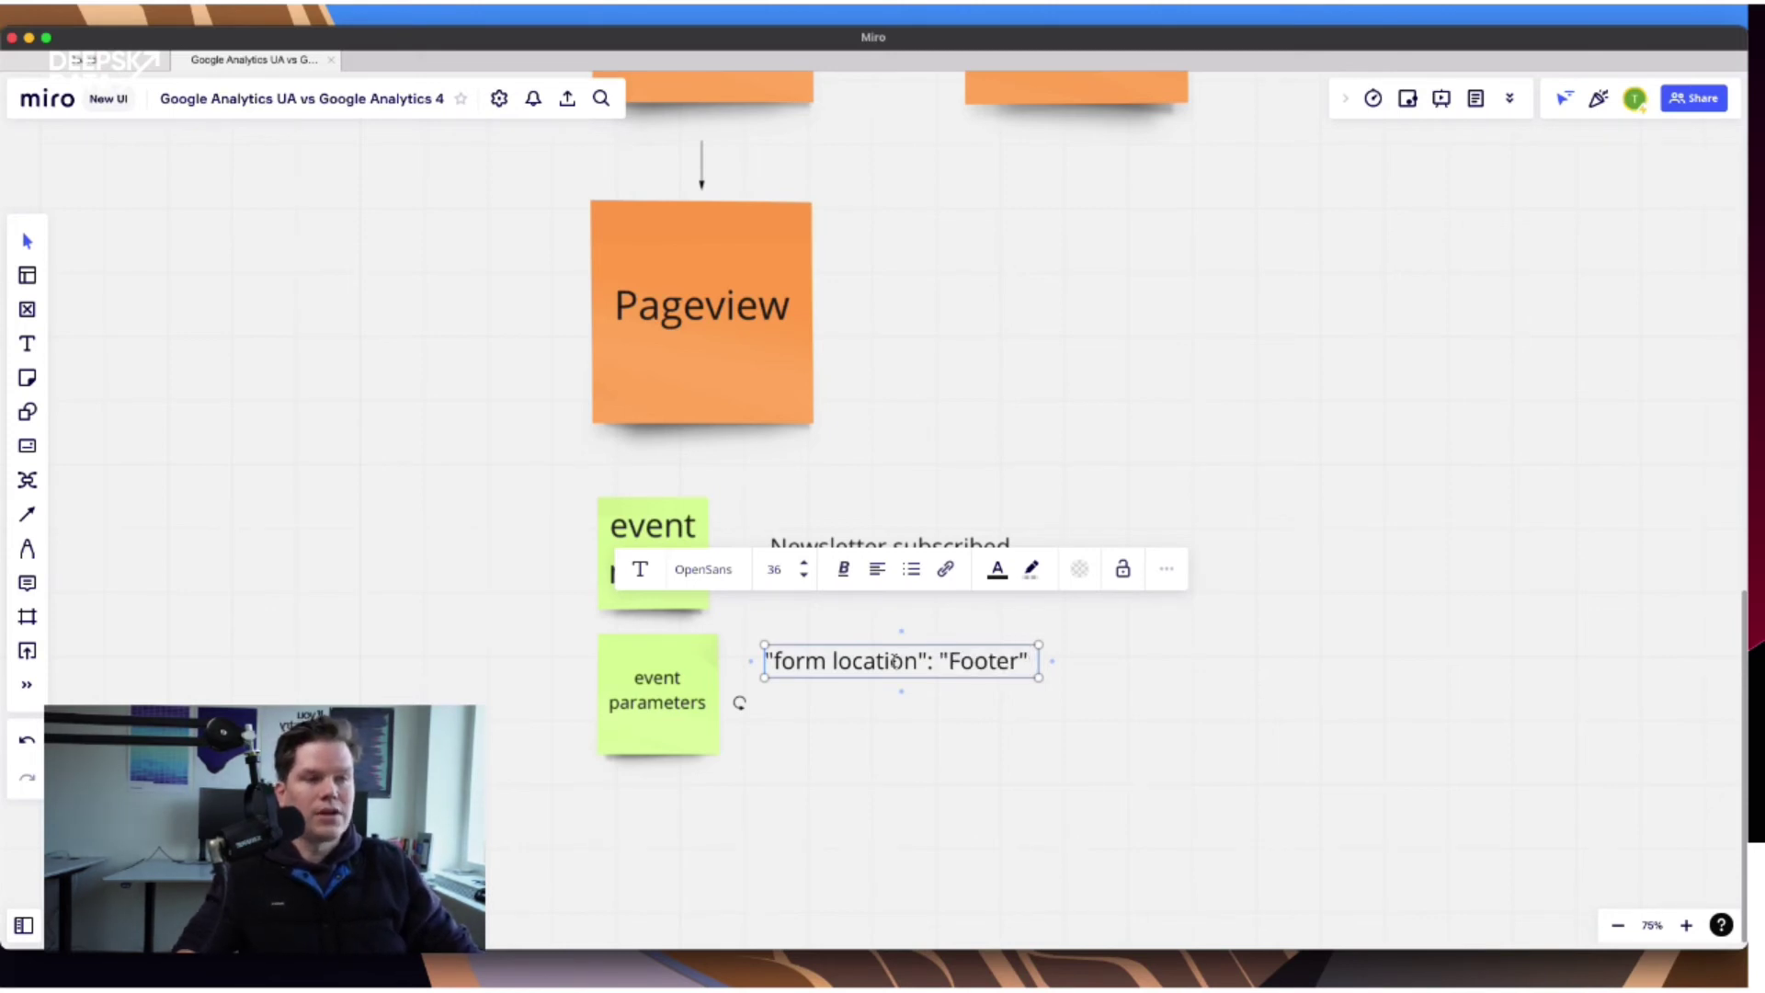
{"action": "left_click", "coordinate": [973, 698]}
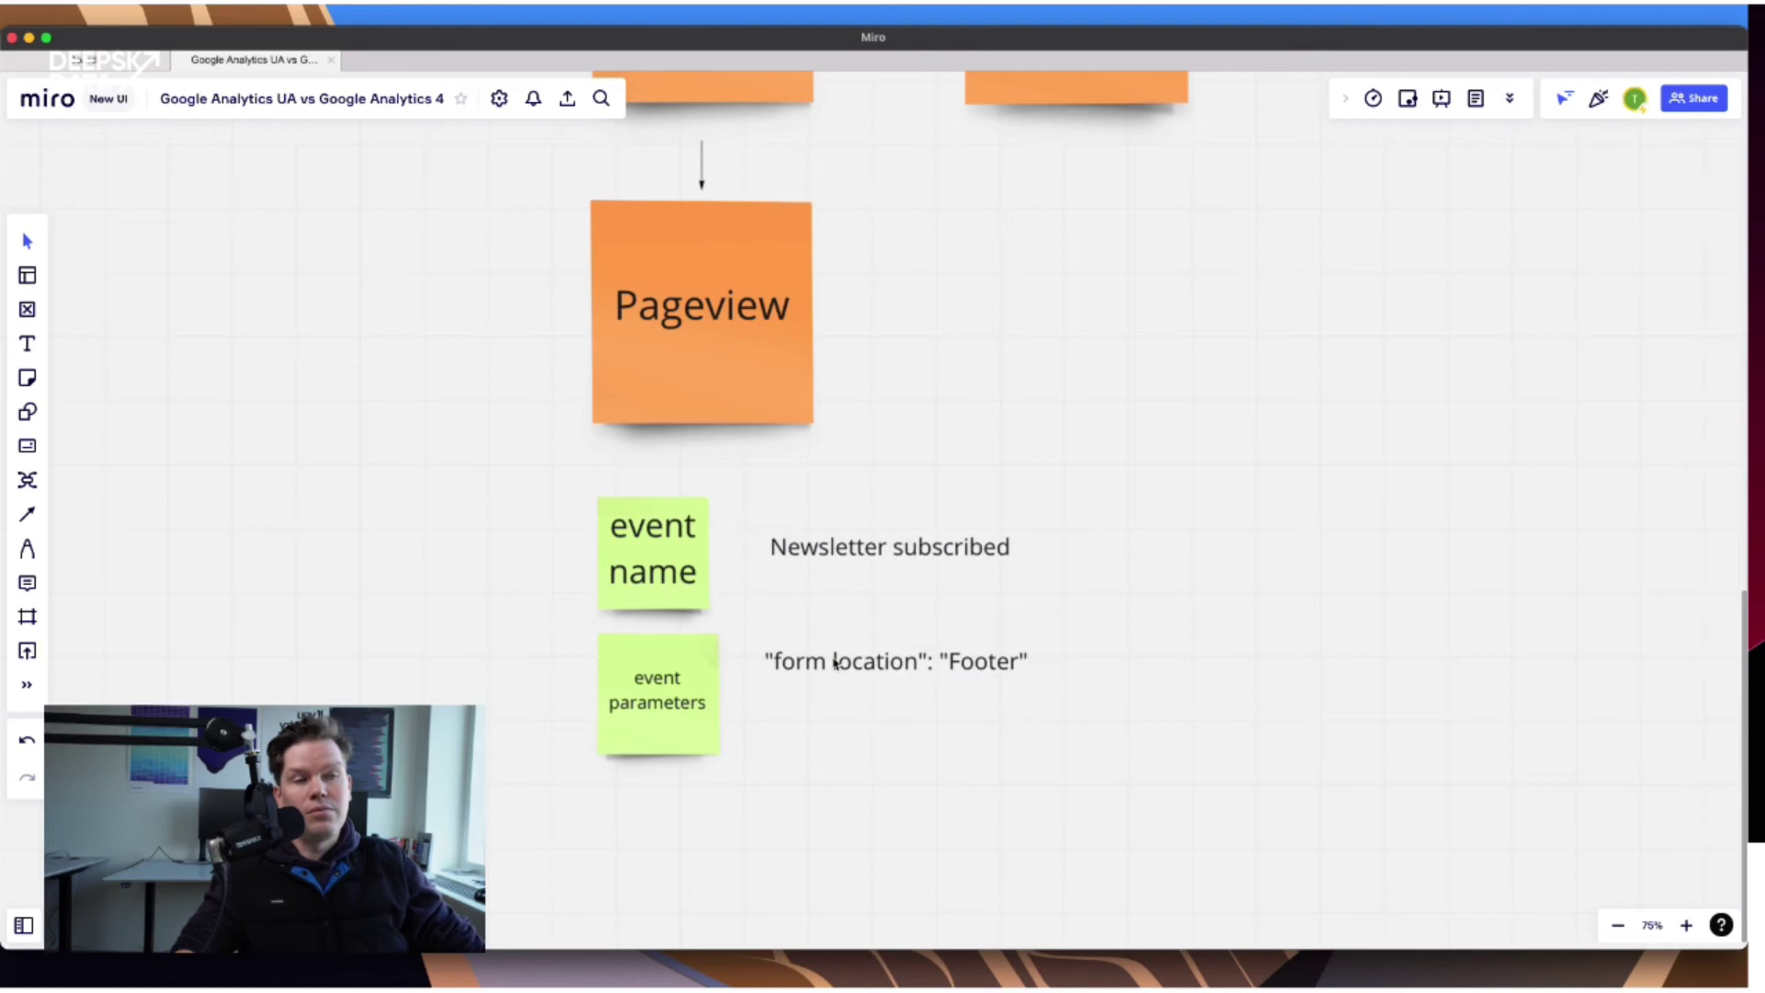
Check the form location line and the Newsletter subscribed event name by selecting and deselecting them.
{"action": "left_click", "coordinate": [818, 664]}
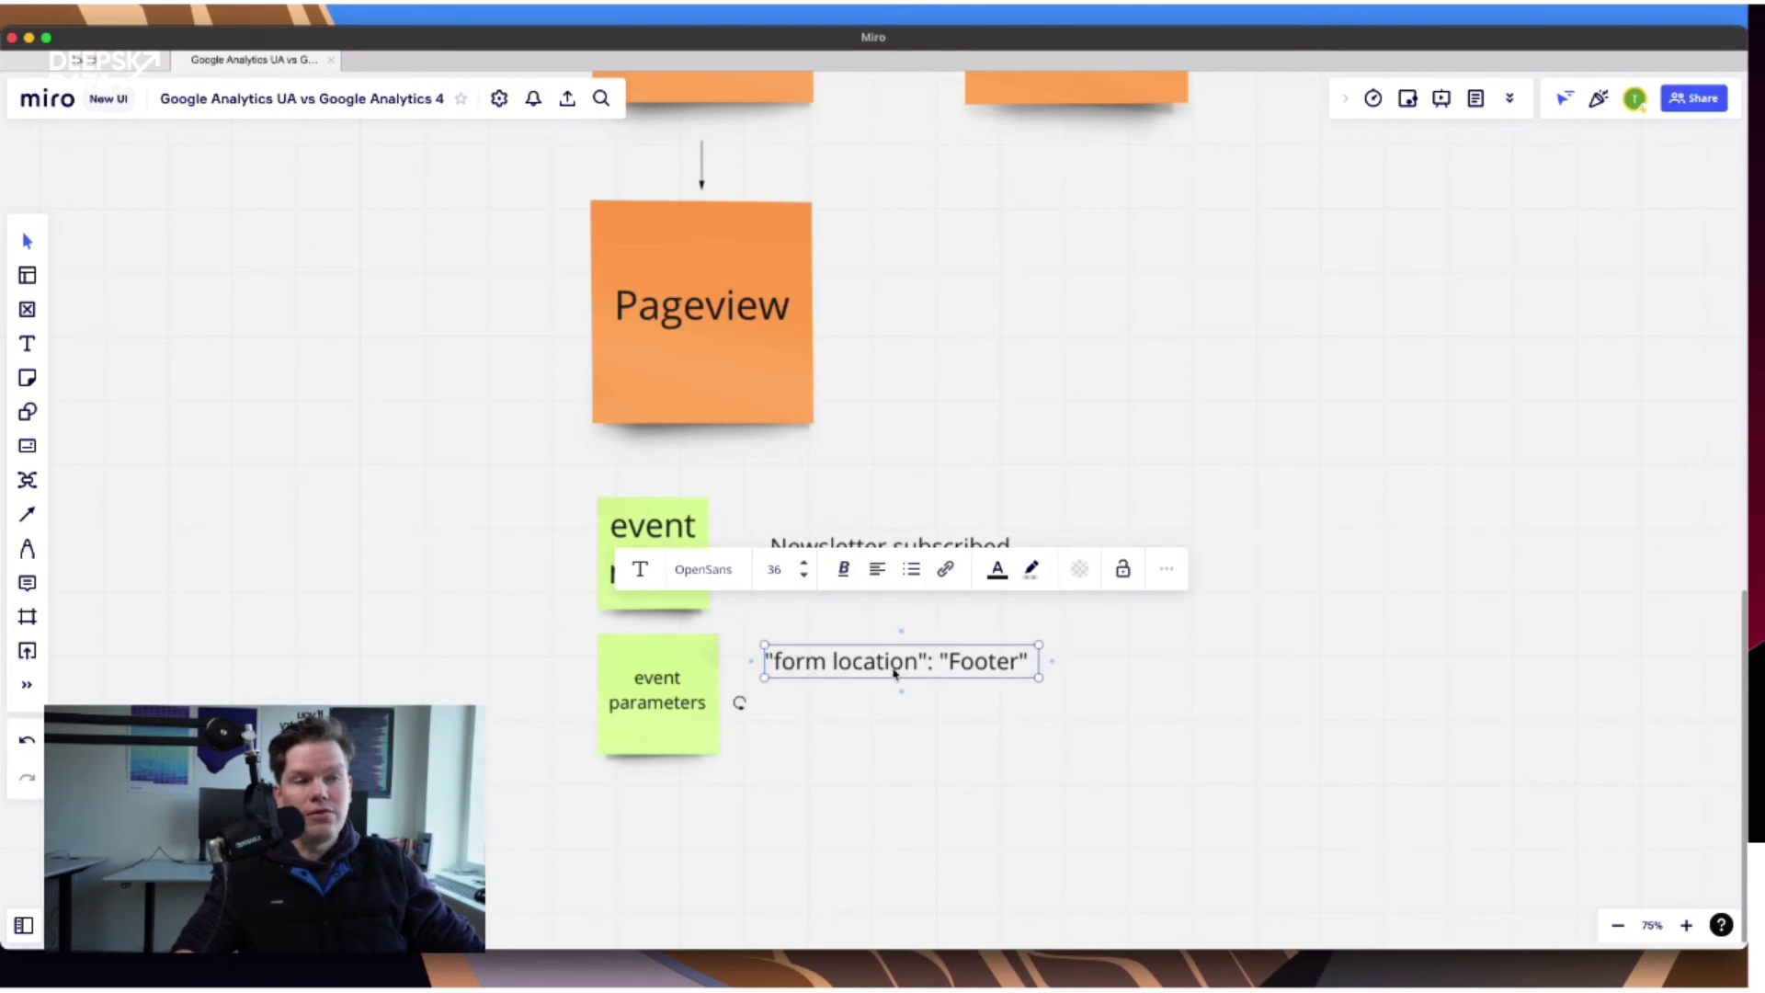
{"action": "left_click", "coordinate": [1074, 695]}
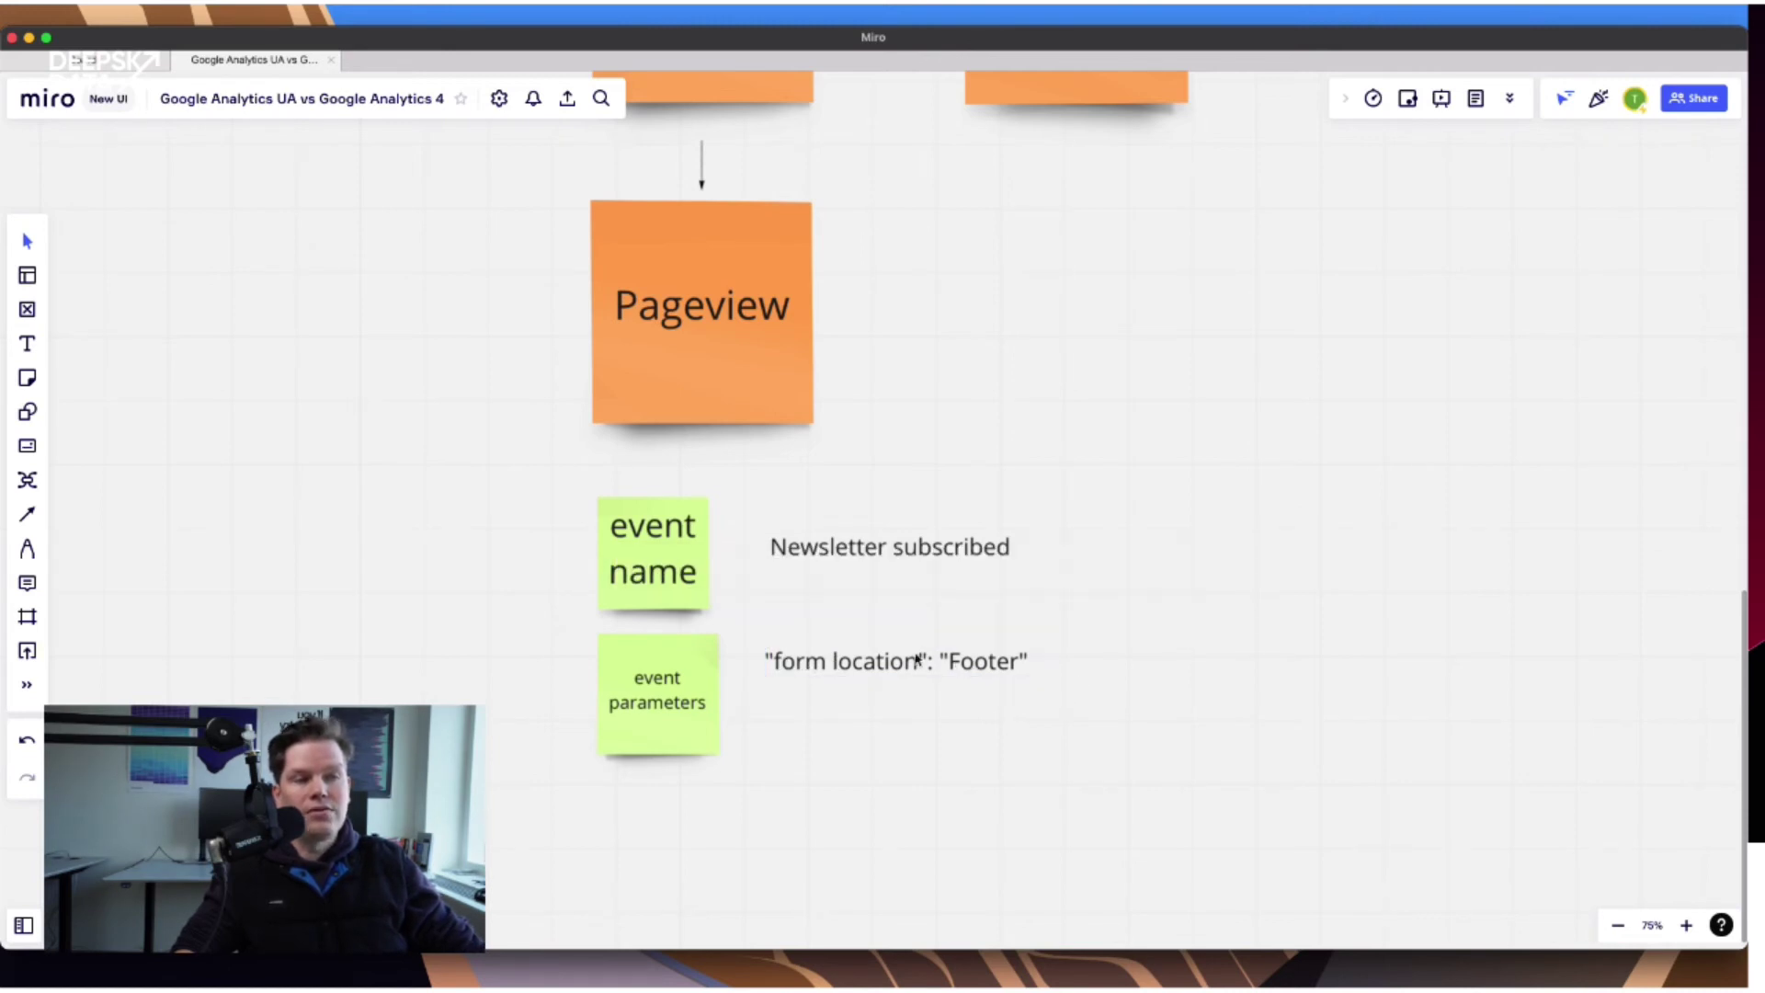
{"action": "left_click", "coordinate": [910, 660]}
{"action": "left_click", "coordinate": [807, 509]}
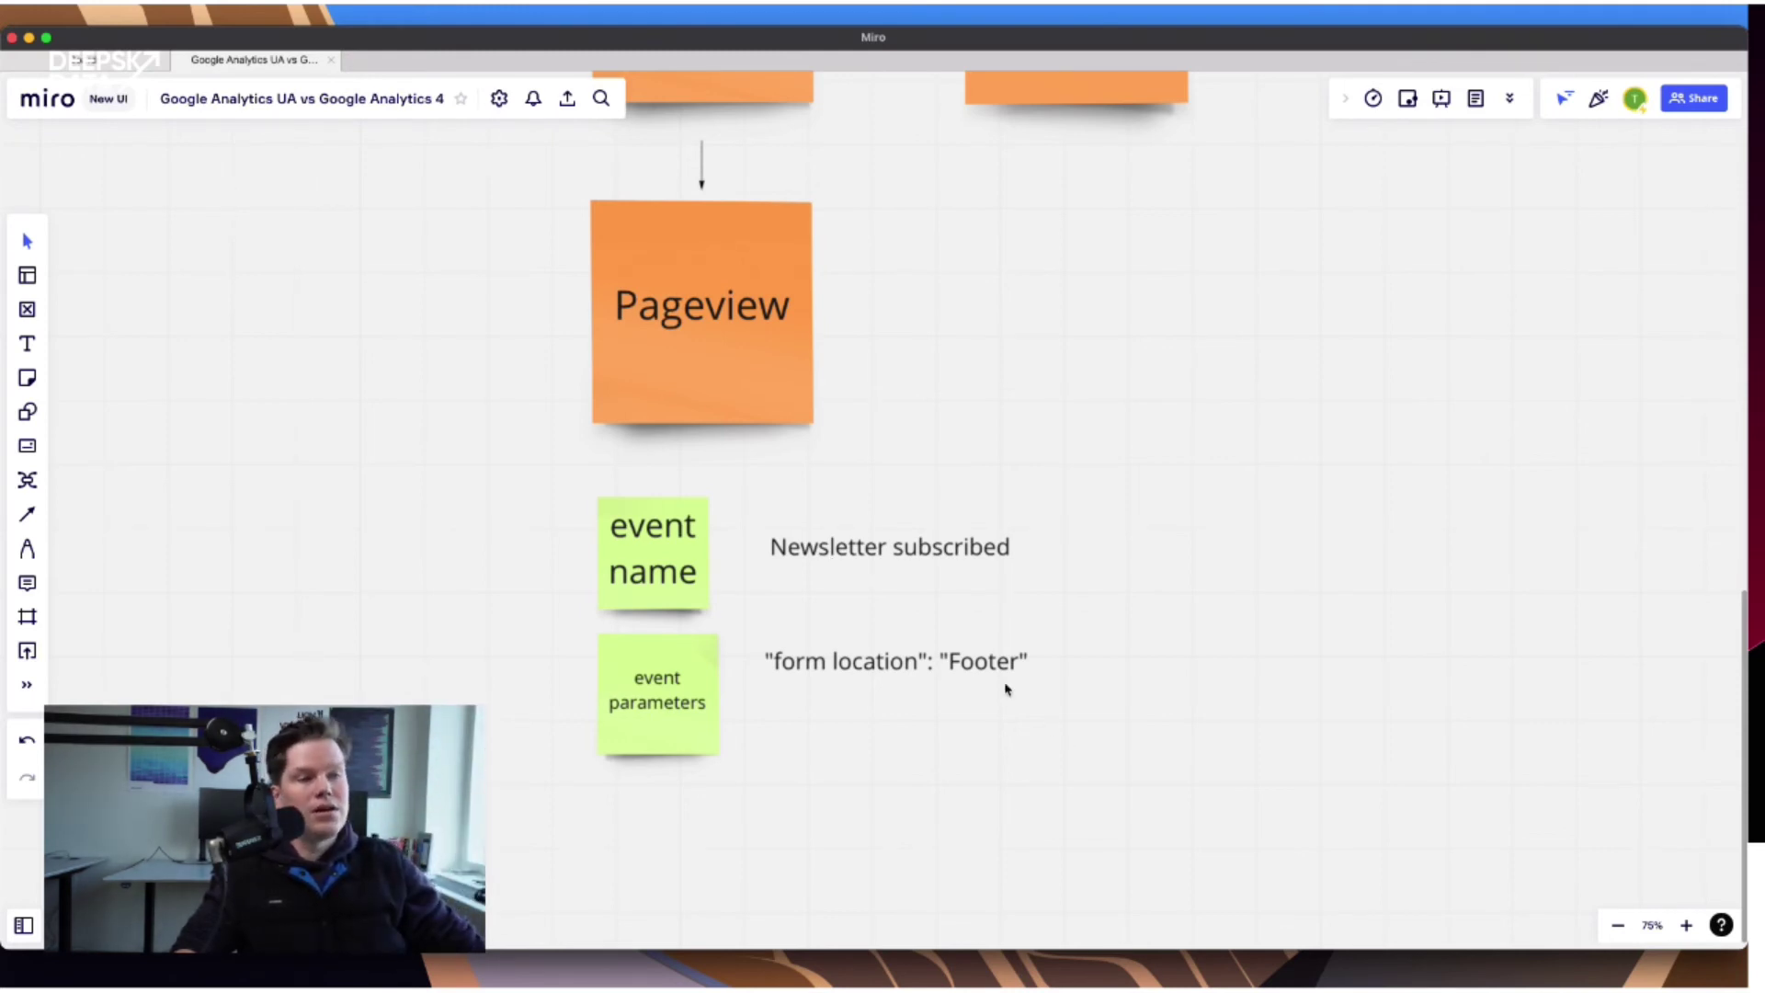
{"action": "left_click", "coordinate": [983, 670]}
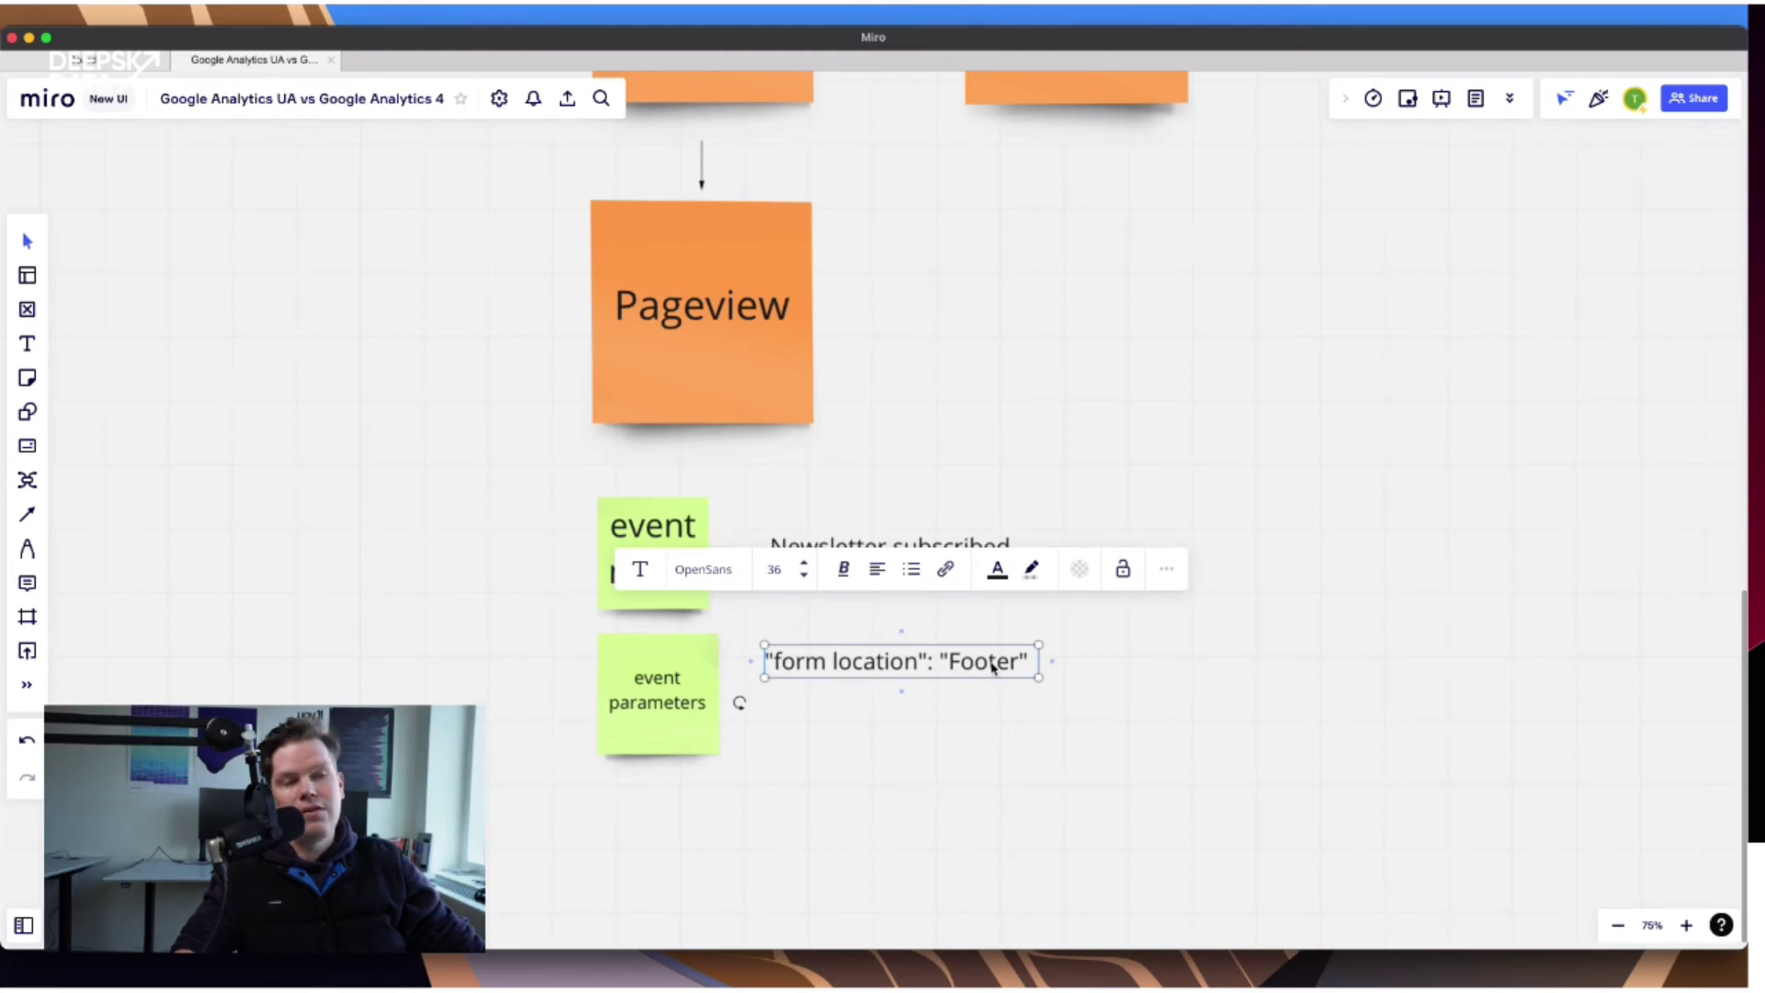
{"action": "left_click", "coordinate": [861, 709]}
{"action": "left_click", "coordinate": [908, 554]}
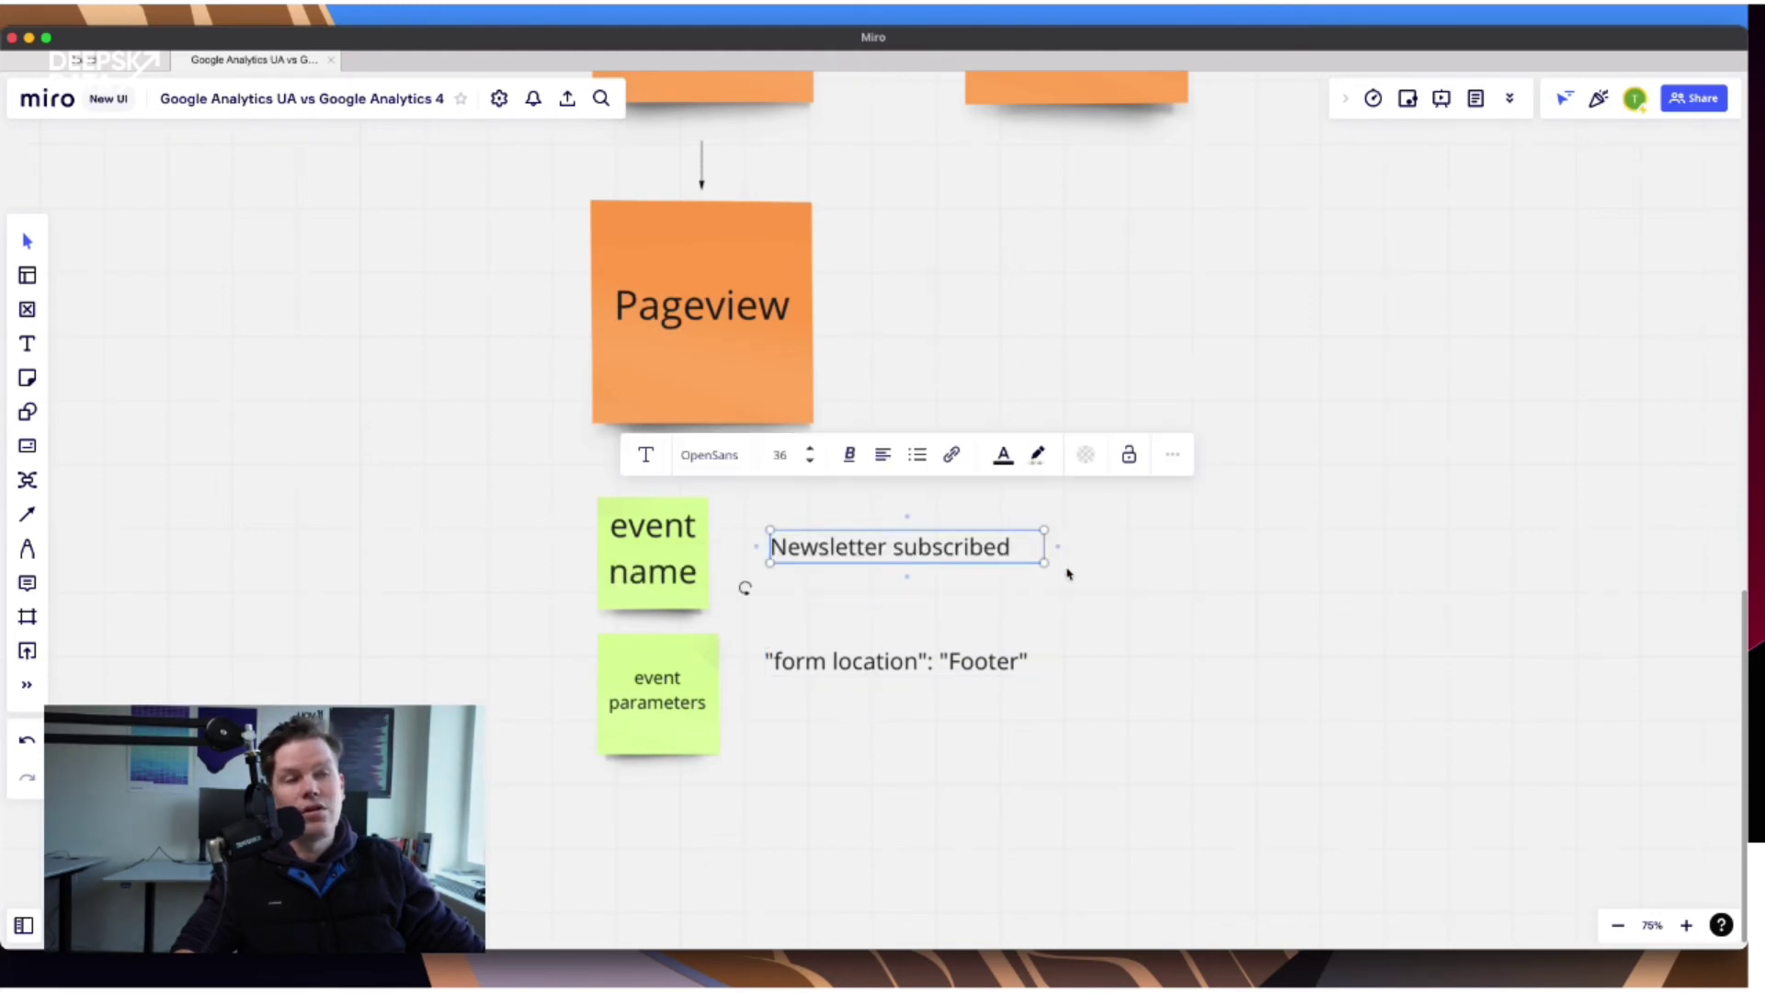
{"action": "left_click", "coordinate": [1153, 618]}
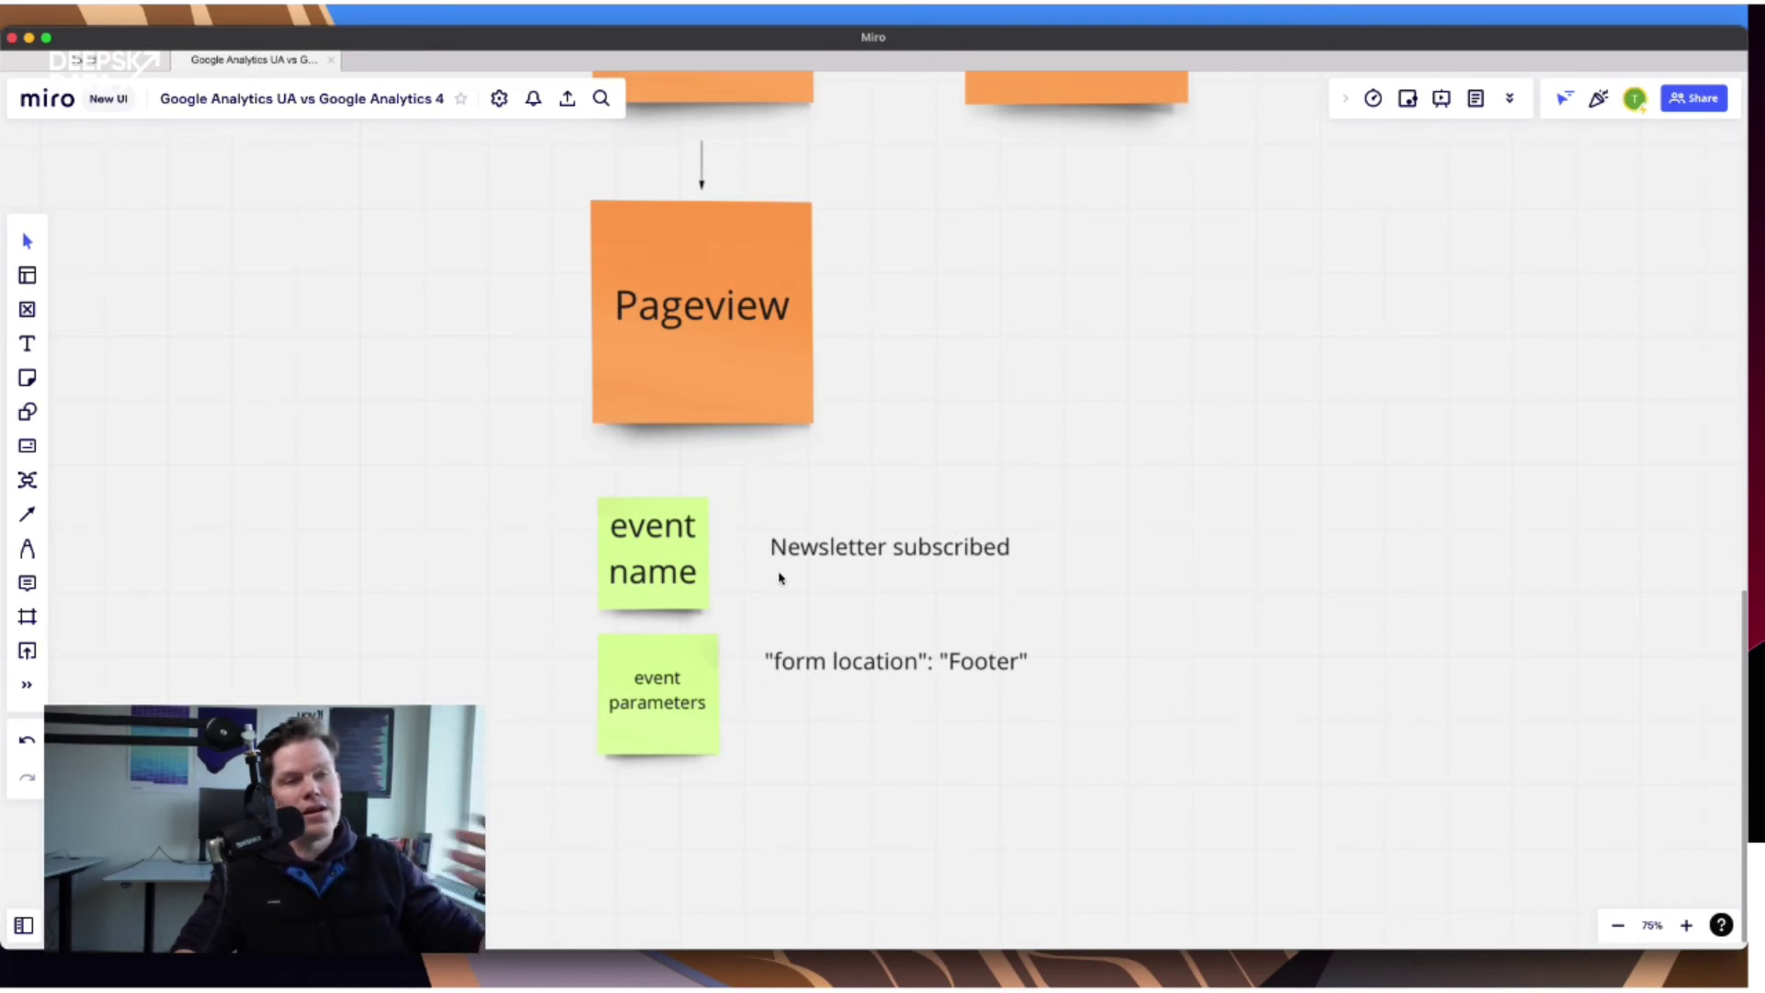
{"action": "left_click", "coordinate": [824, 557]}
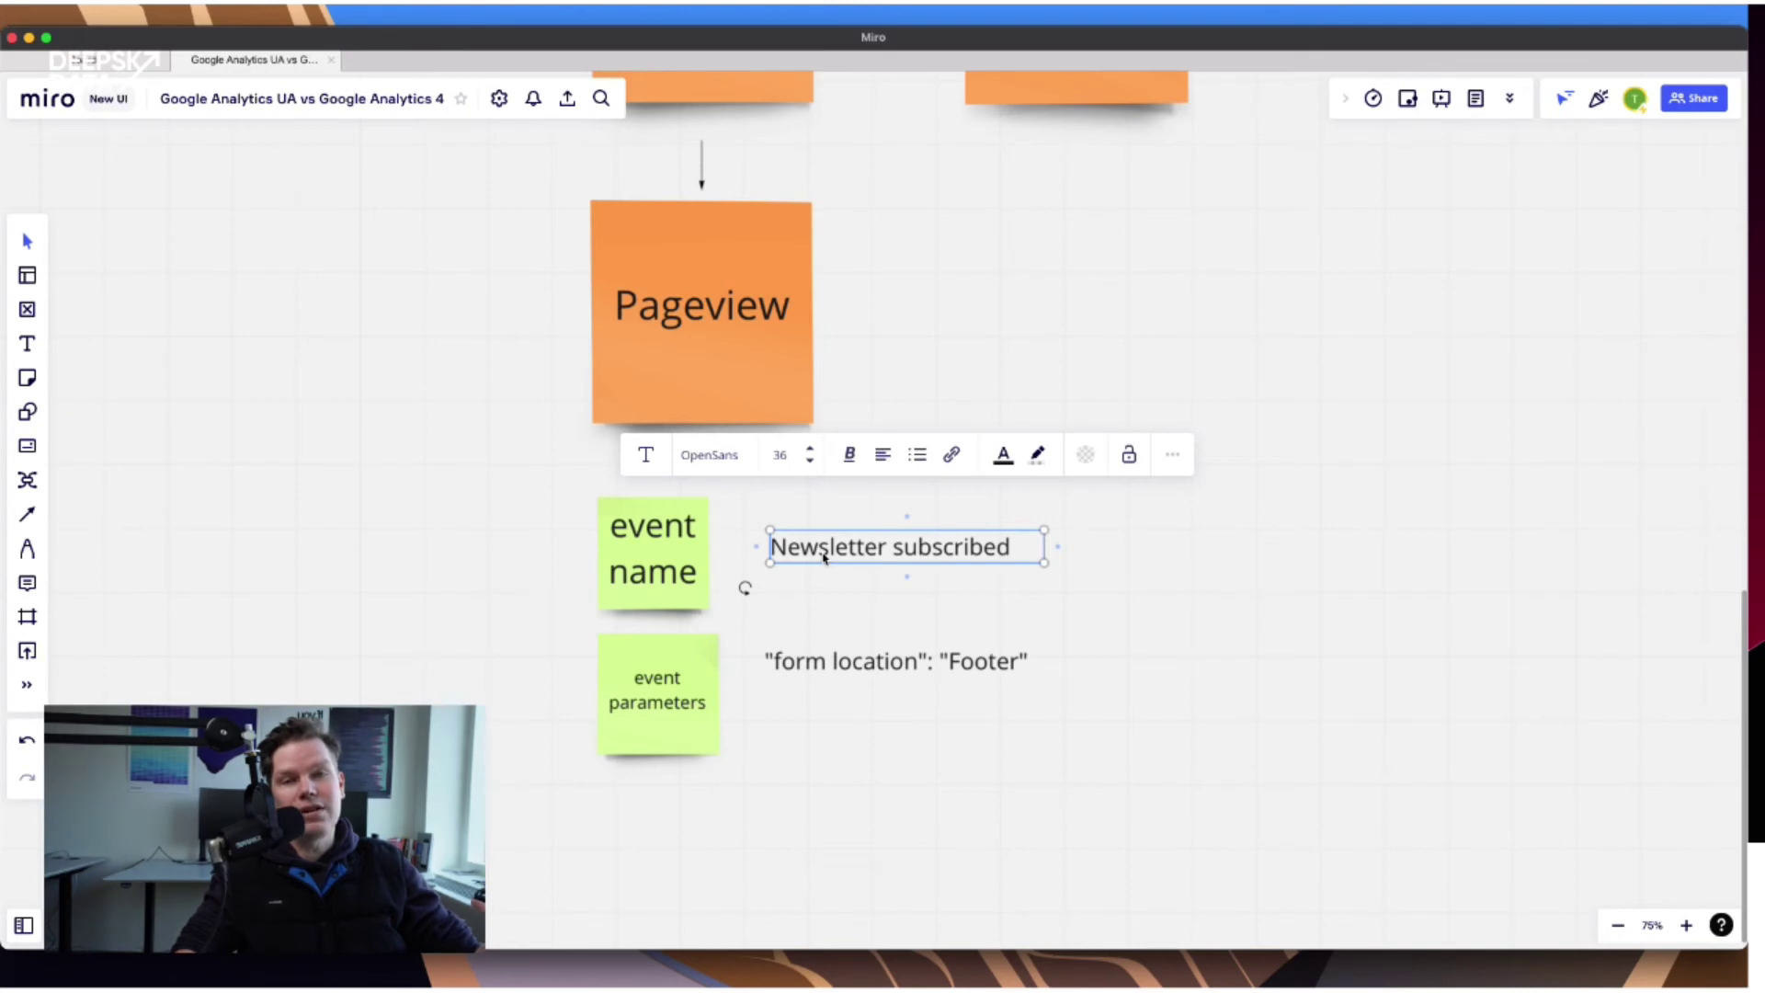
{"action": "left_click", "coordinate": [1030, 581]}
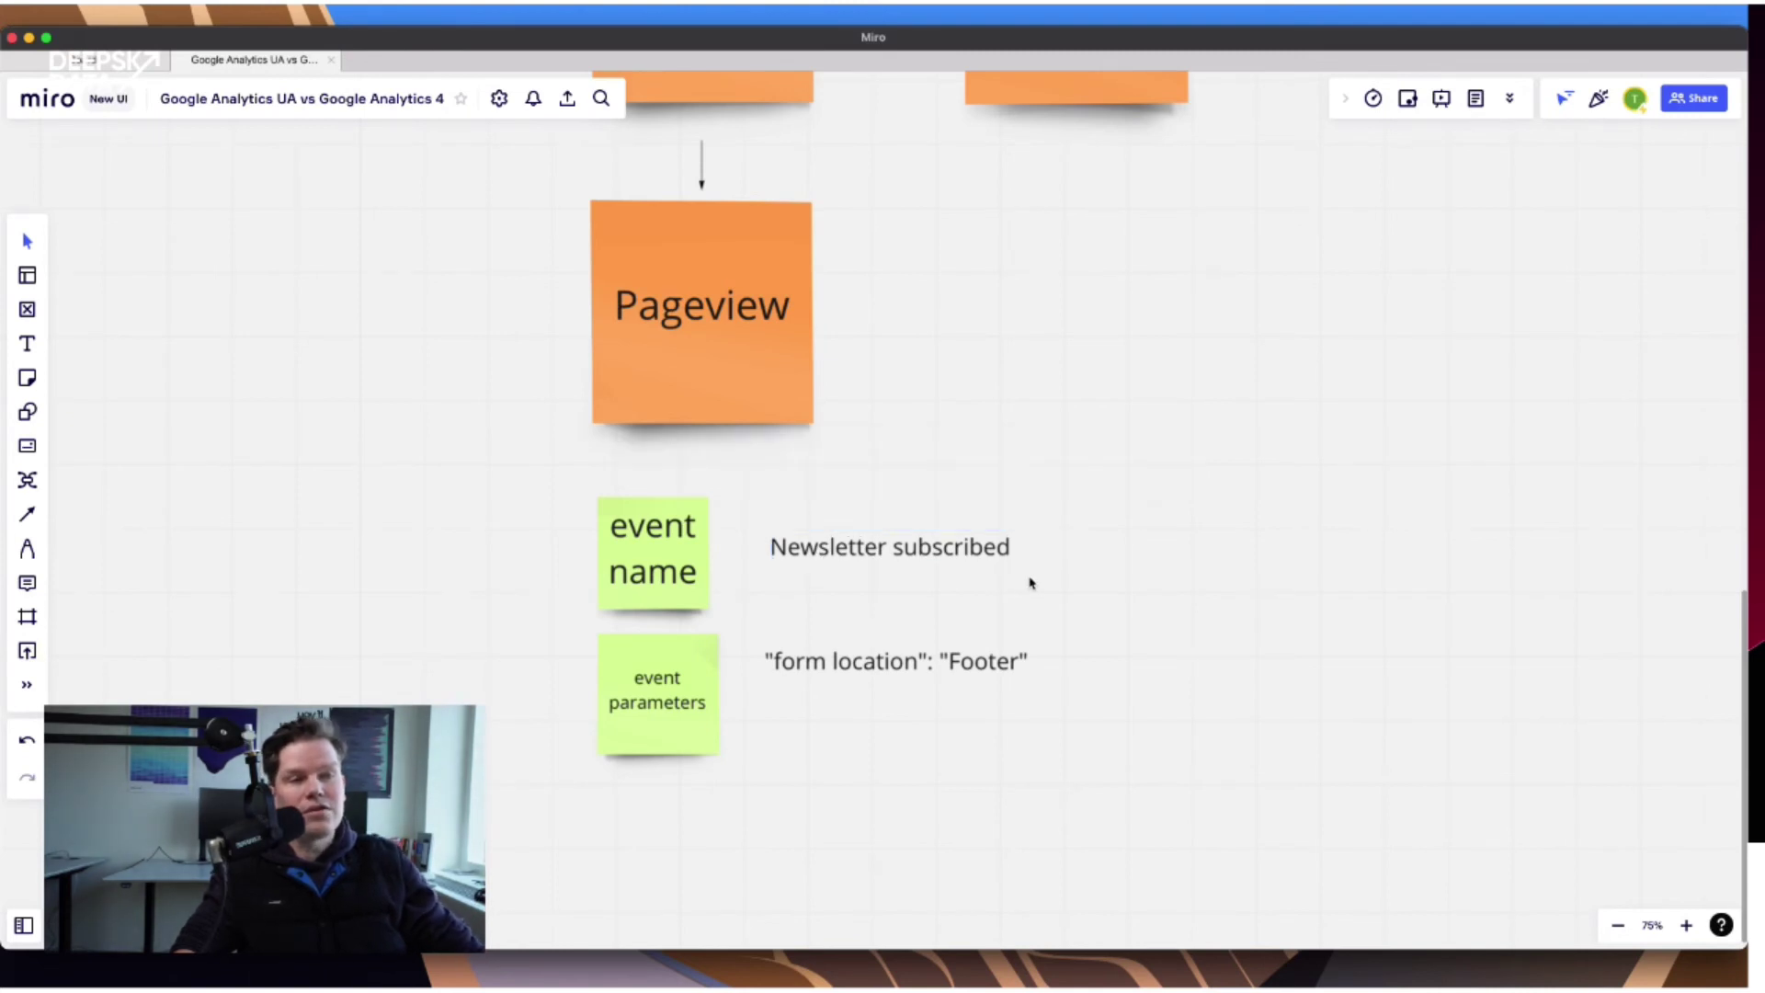
{"action": "left_click", "coordinate": [853, 669]}
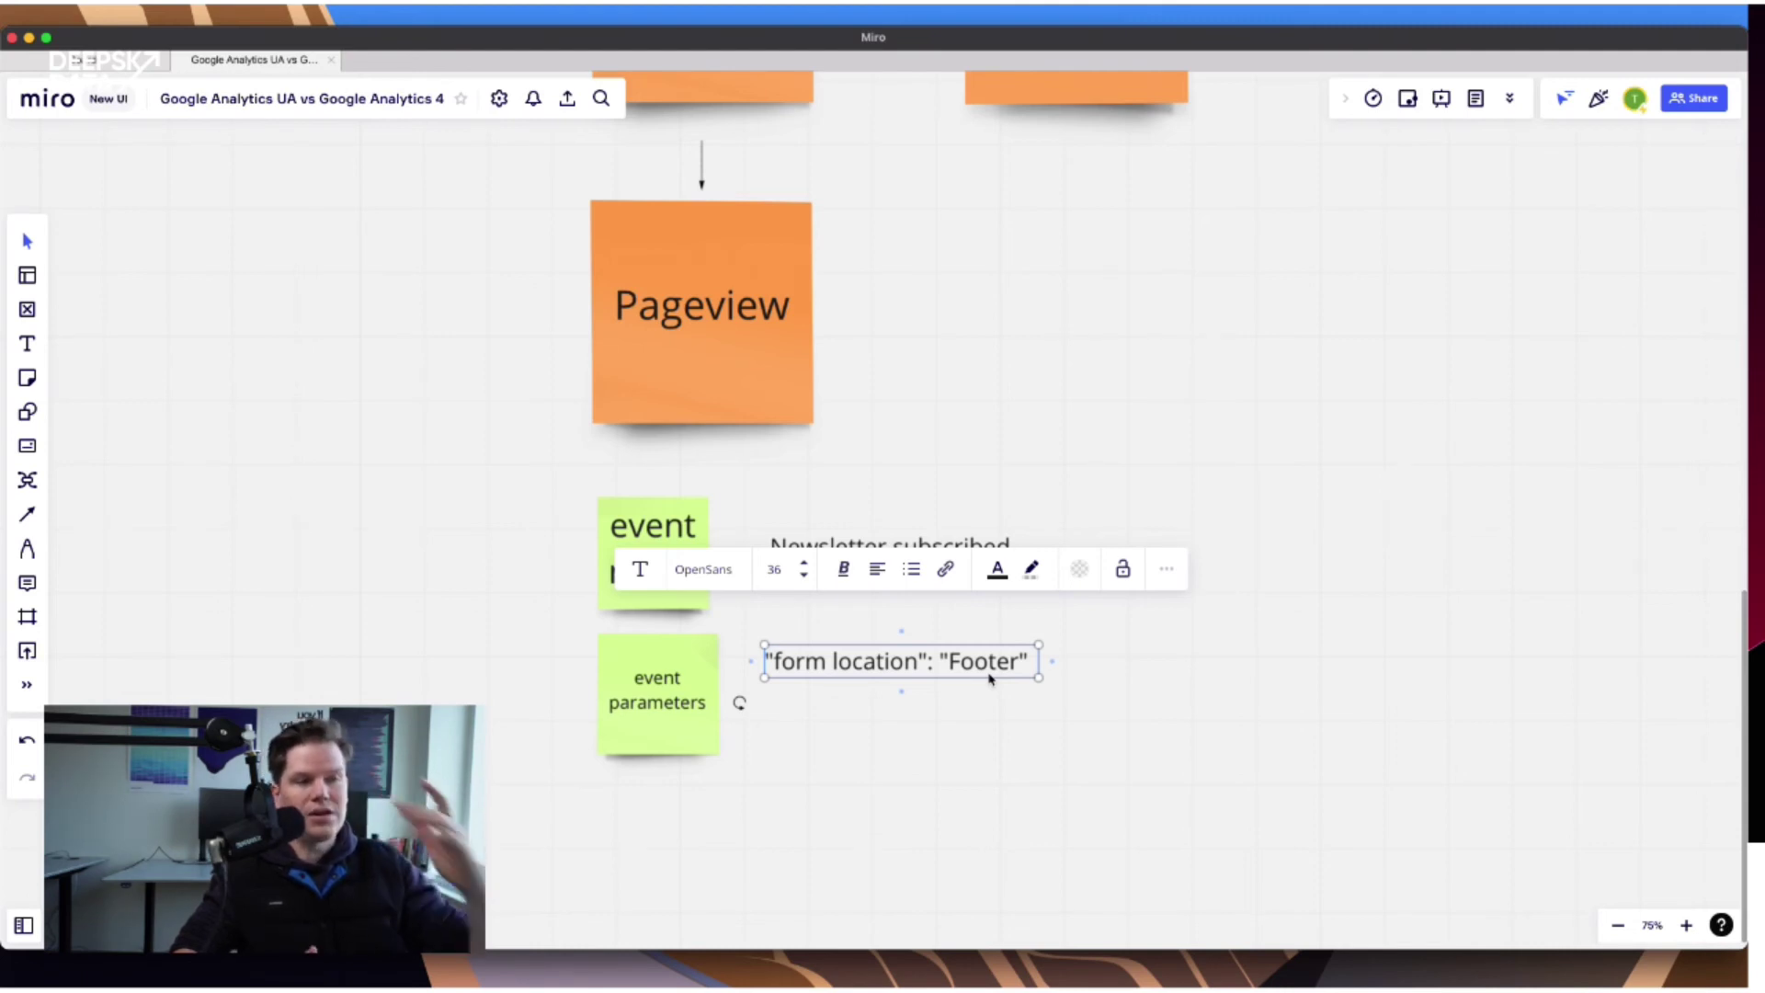
{"action": "left_click", "coordinate": [1008, 735]}
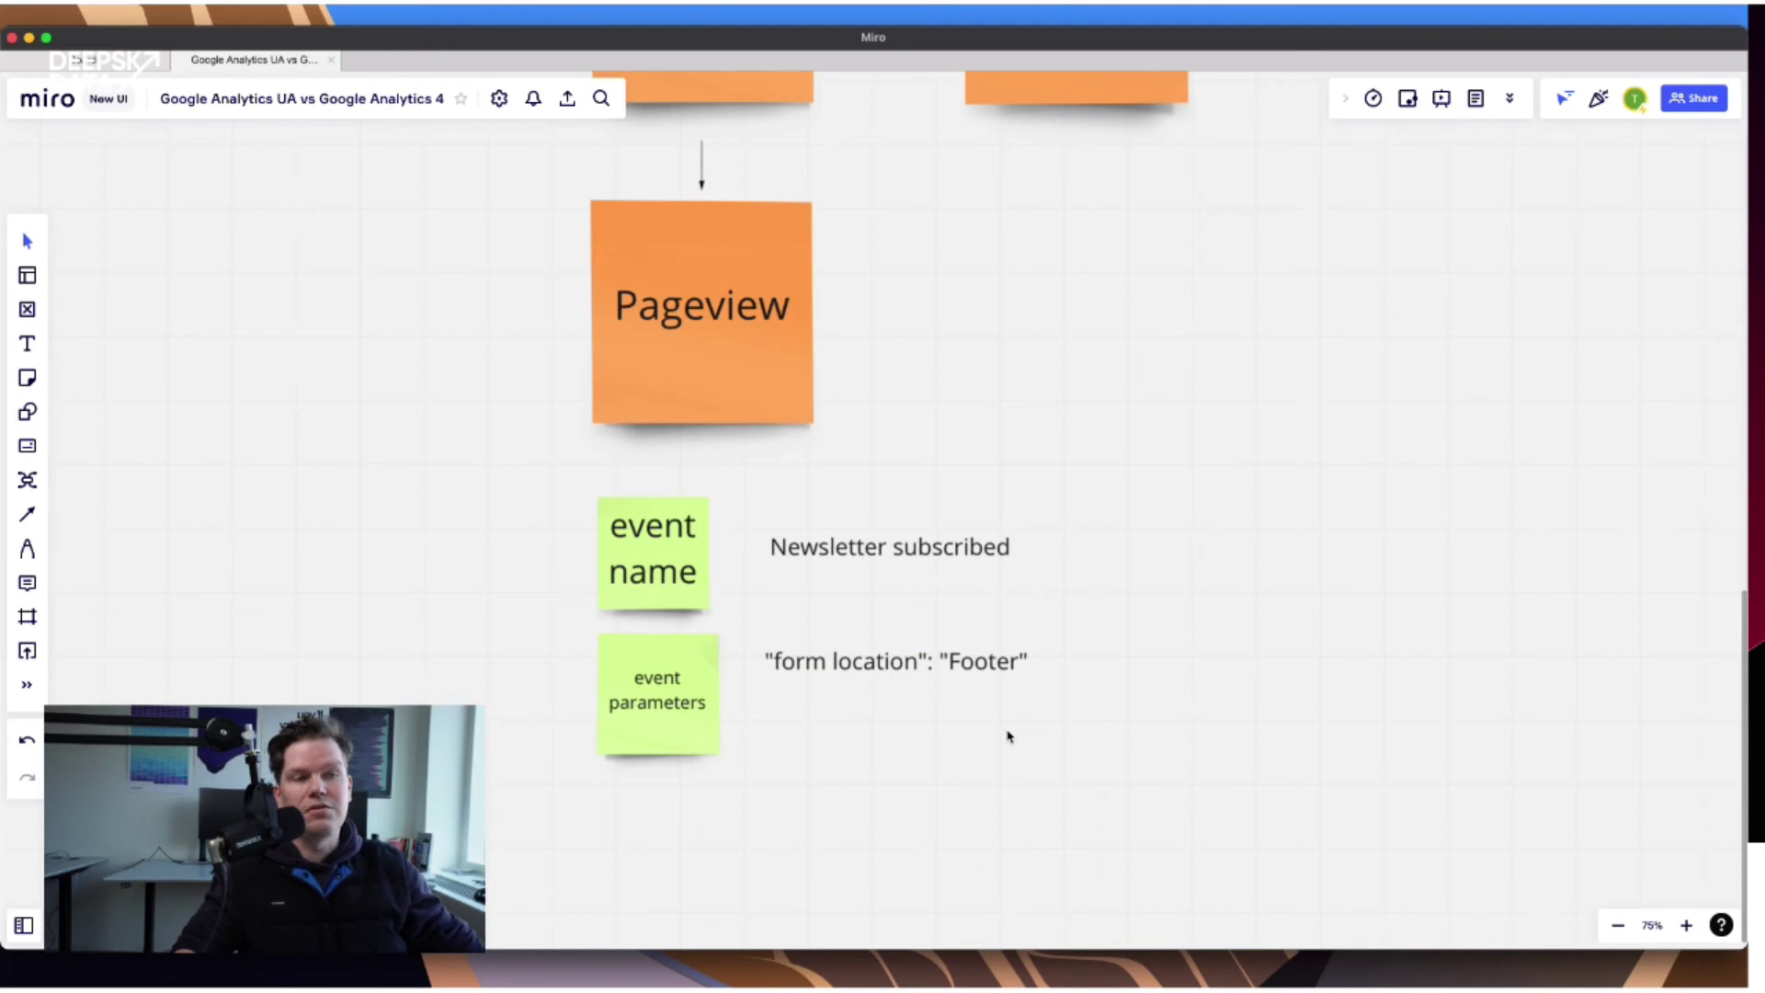
Duplicate the form location line below the original and rename its key to "topics".
{"action": "left_click", "coordinate": [1014, 676]}
{"action": "key", "text": "super+d"}
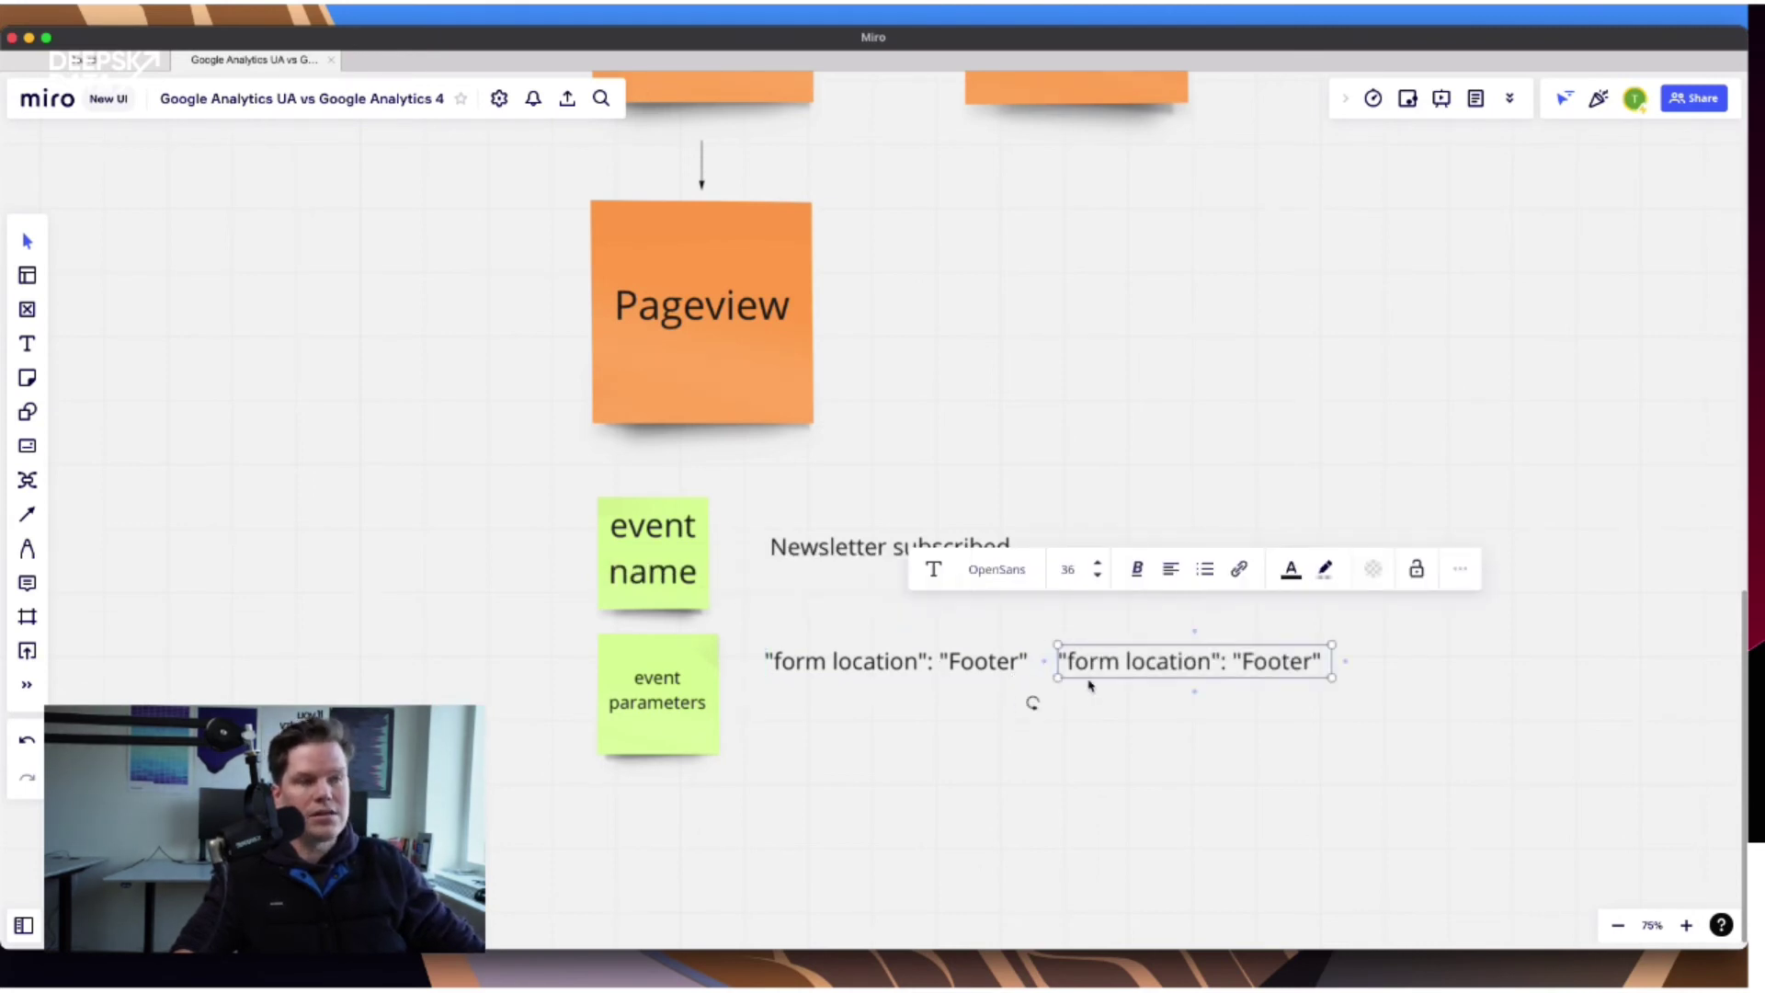
{"action": "left_click_drag", "start_coordinate": [1131, 665], "coordinate": [829, 705]}
{"action": "double_click", "coordinate": [817, 706]}
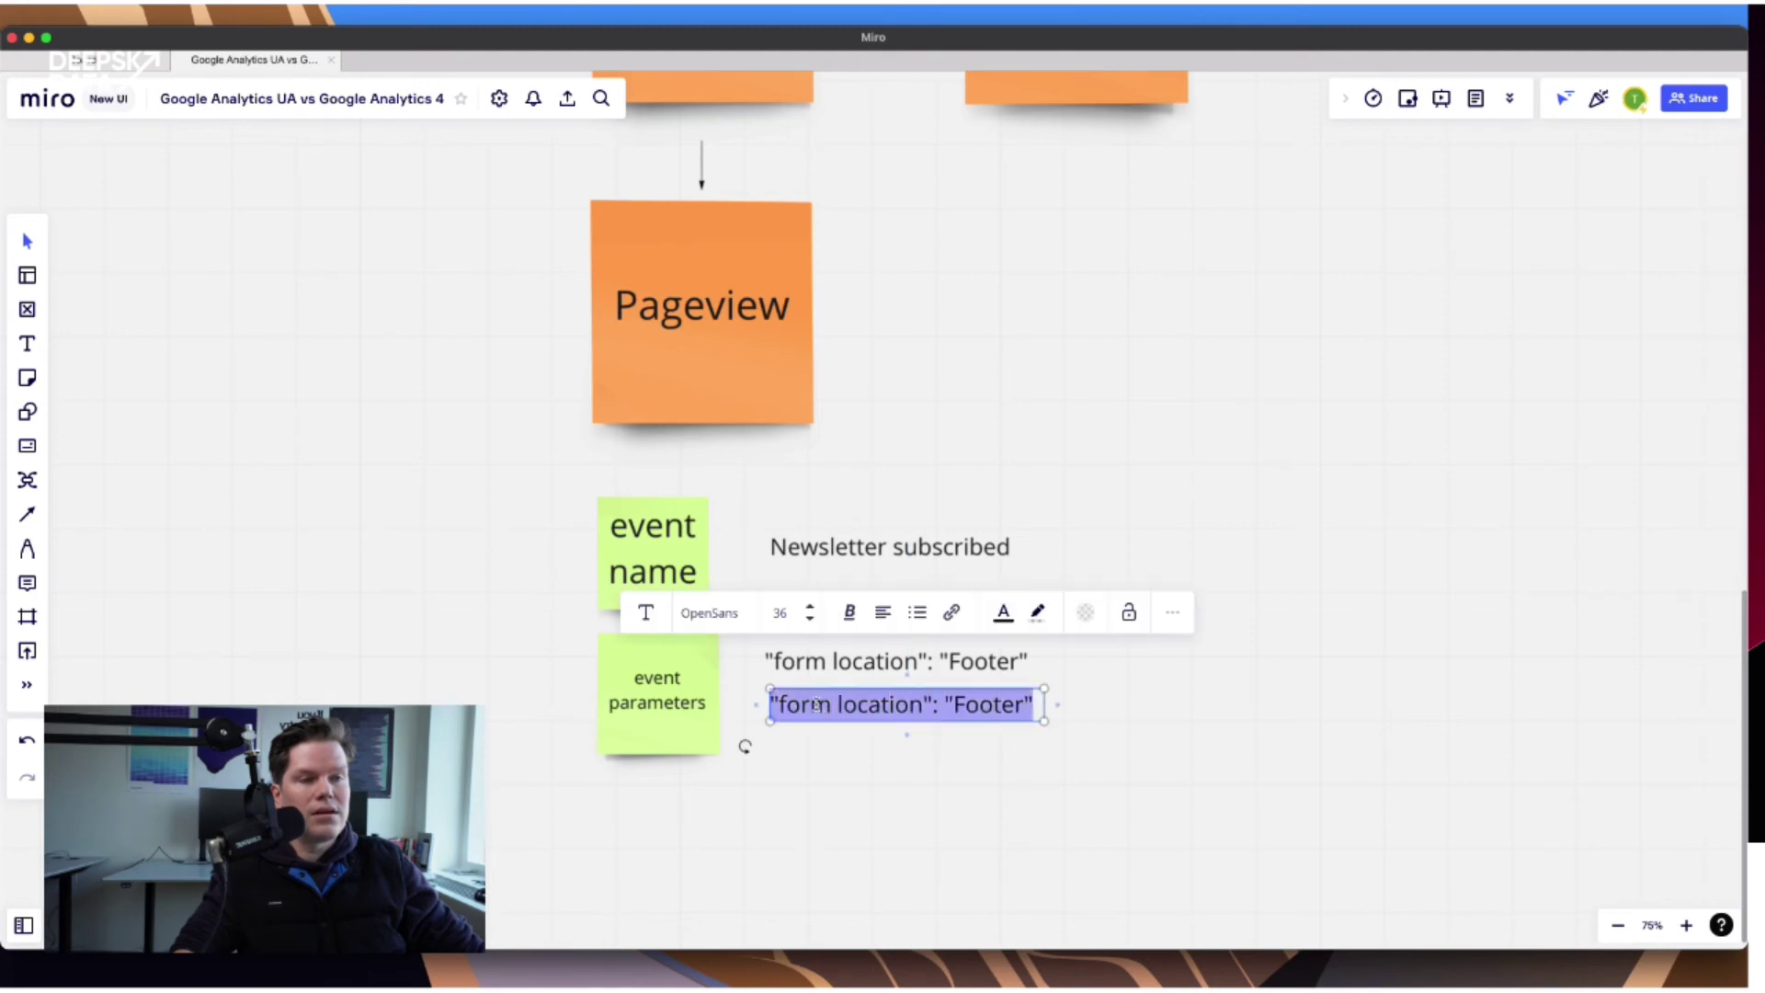
{"action": "left_click", "coordinate": [919, 717]}
{"action": "key", "text": "super+shift+Left"}
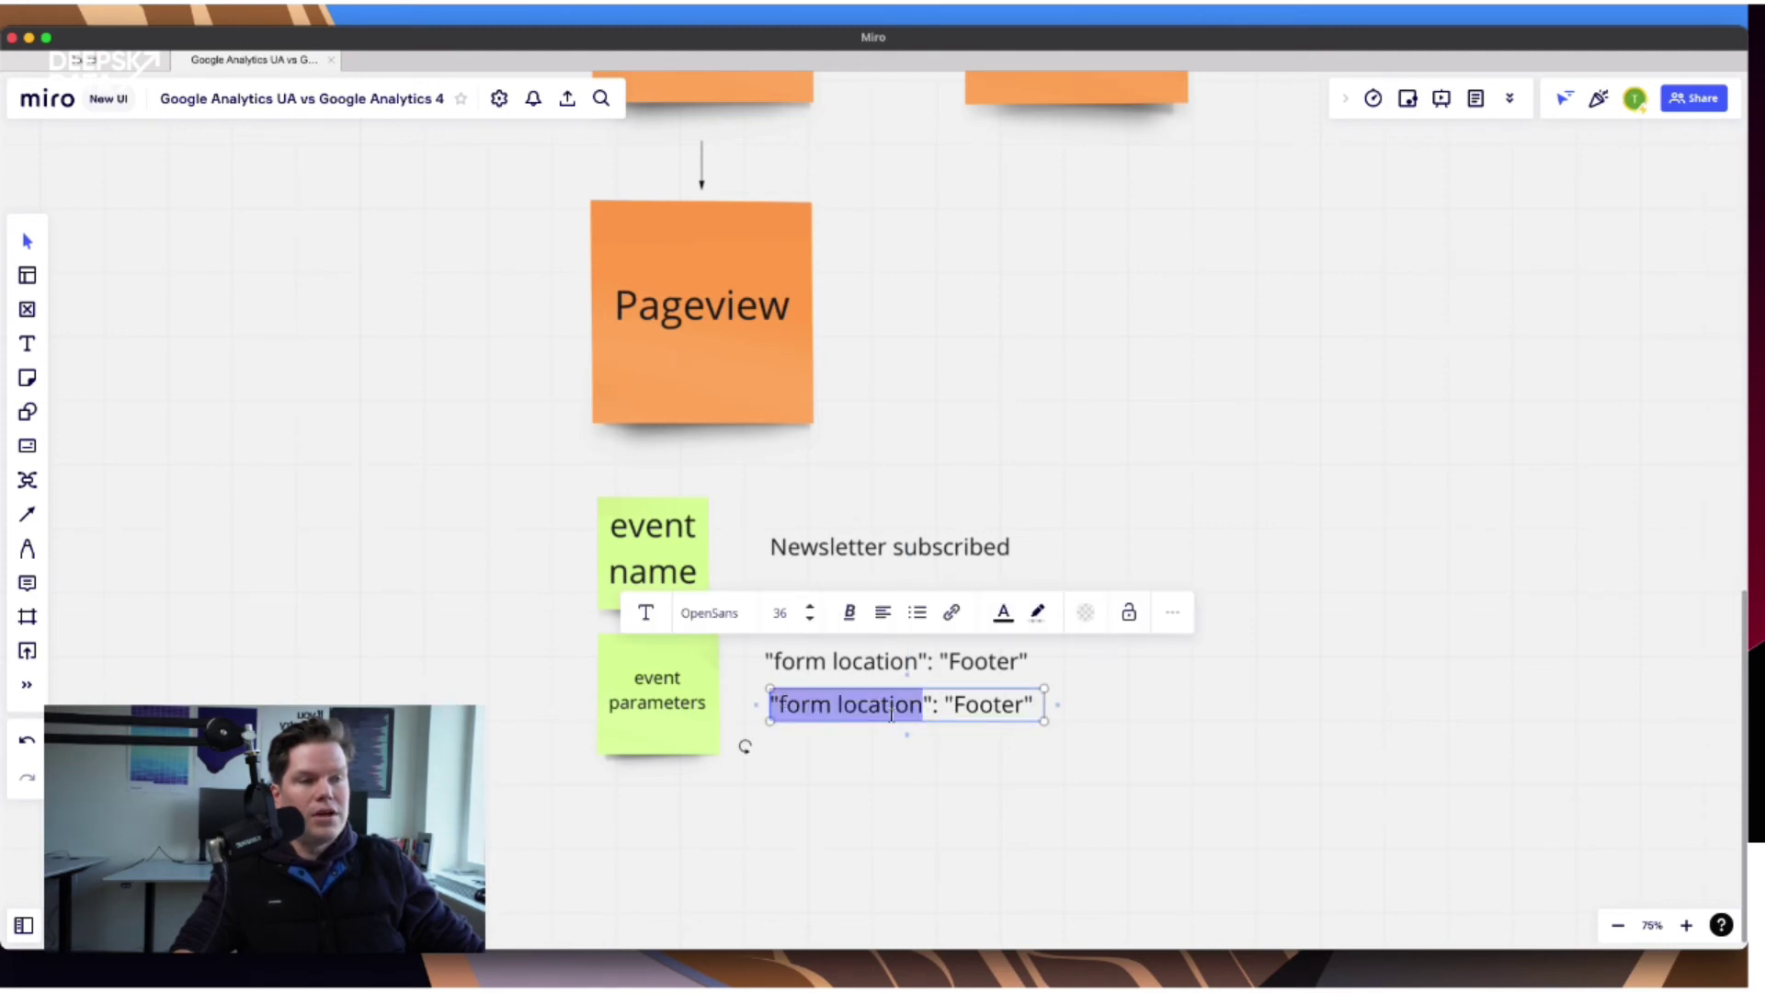
{"action": "key", "text": "Right"}
{"action": "key", "text": "BackSpace"}
{"action": "key", "text": "BackSpace"}
{"action": "key", "text": "BackSpace"}
{"action": "key", "text": "BackSpace"}
{"action": "key", "text": "BackSpace"}
{"action": "key", "text": "BackSpace"}
{"action": "key", "text": "BackSpace"}
{"action": "key", "text": "BackSpace"}
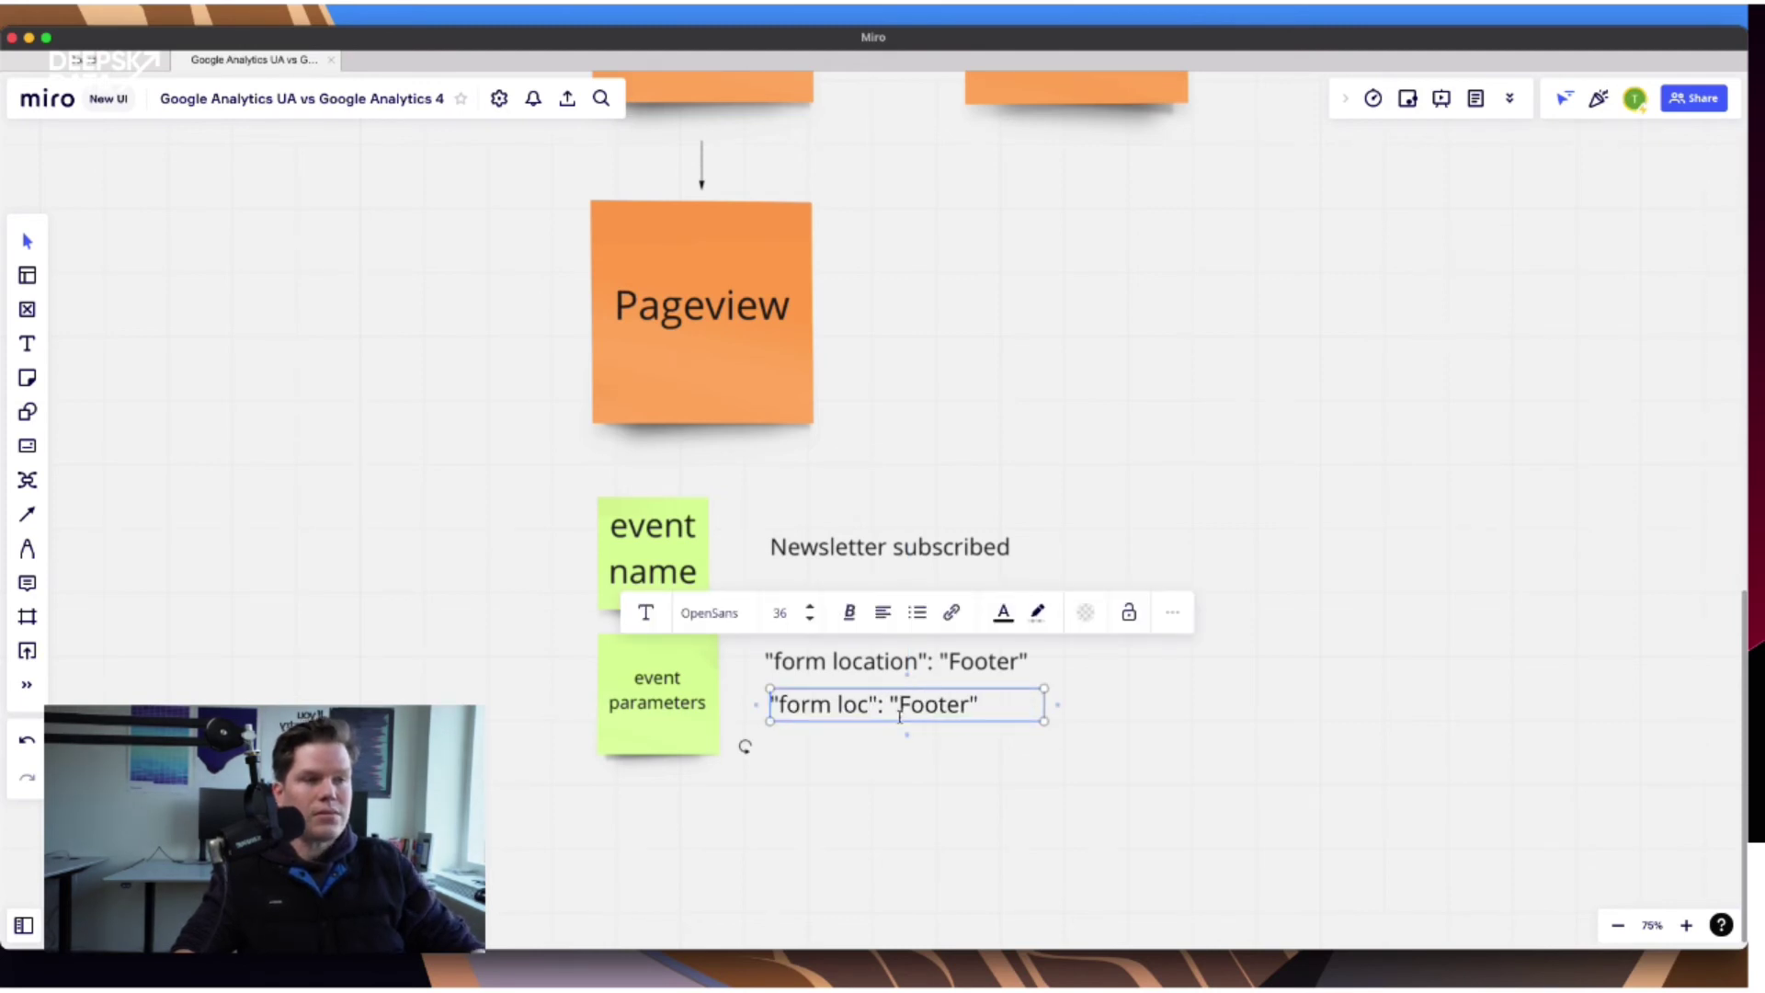
{"action": "key", "text": "BackSpace"}
{"action": "key", "text": "BackSpace"}
{"action": "key", "text": "BackSpace"}
{"action": "key", "text": "BackSpace"}
{"action": "key", "text": "BackSpace"}
{"action": "type", "text": "top"}
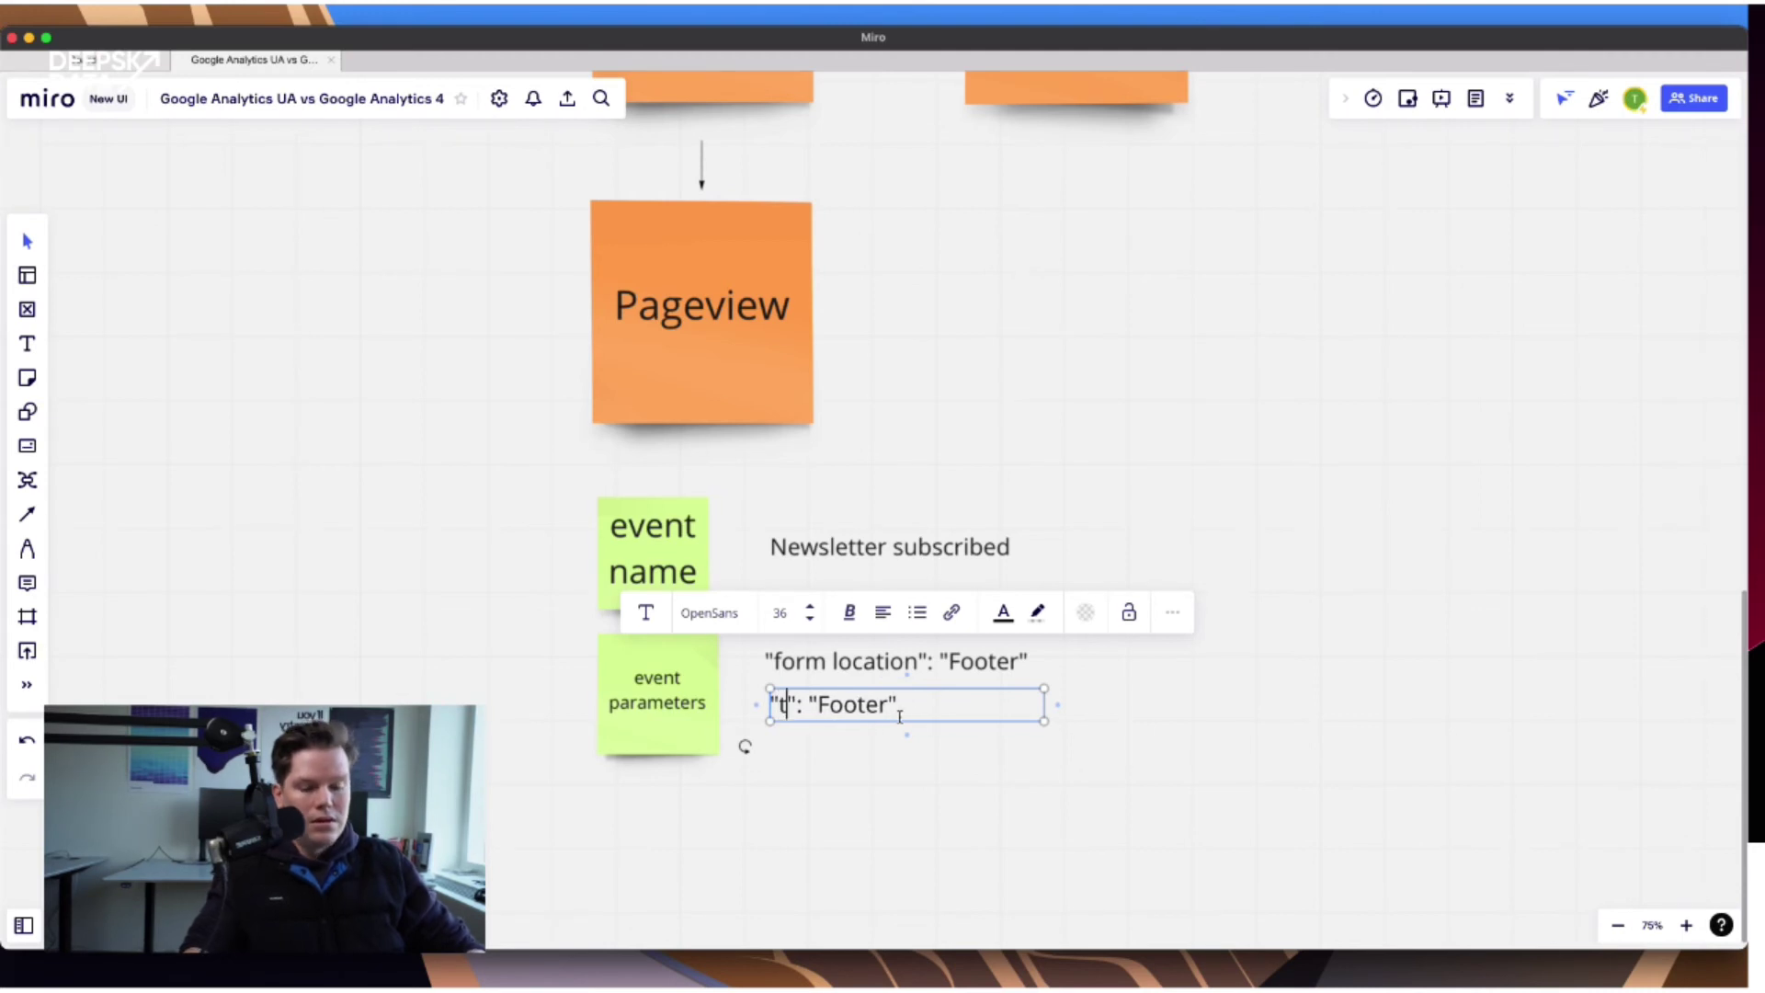
{"action": "type", "text": "ics"}
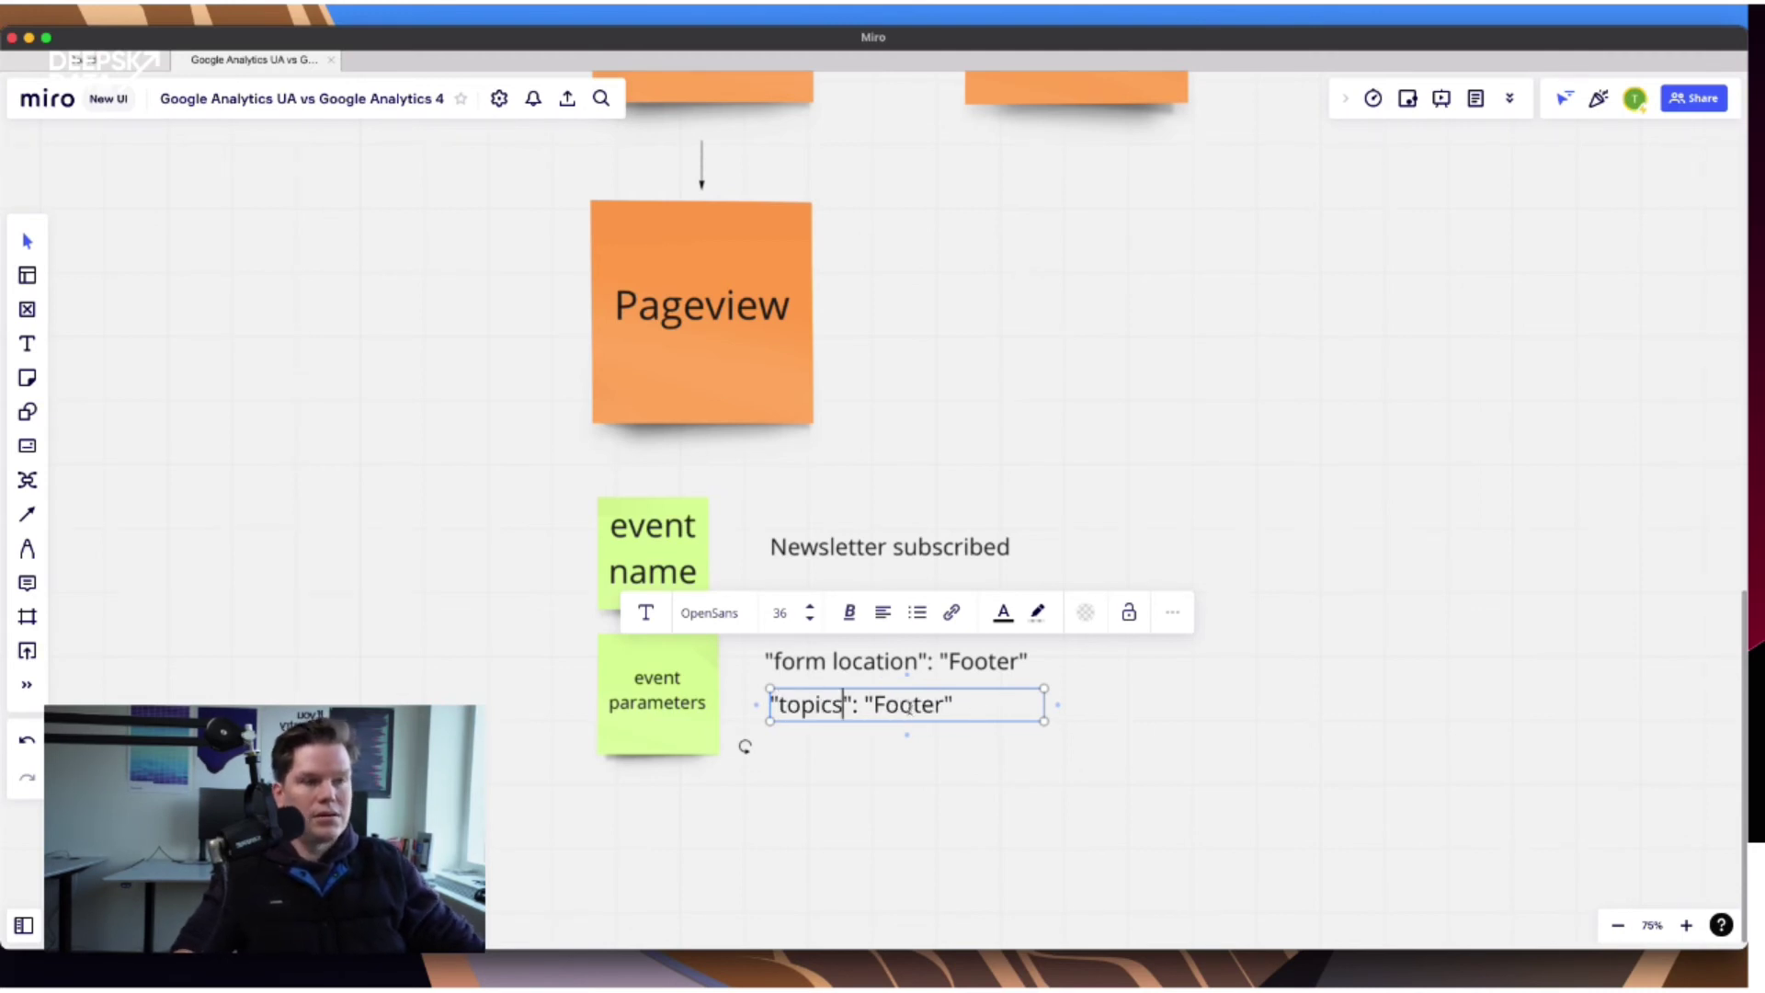
Change the copy's value to "Data, Content" and align it with the line above.
{"action": "double_click", "coordinate": [906, 705]}
{"action": "type", "text": "Data,"}
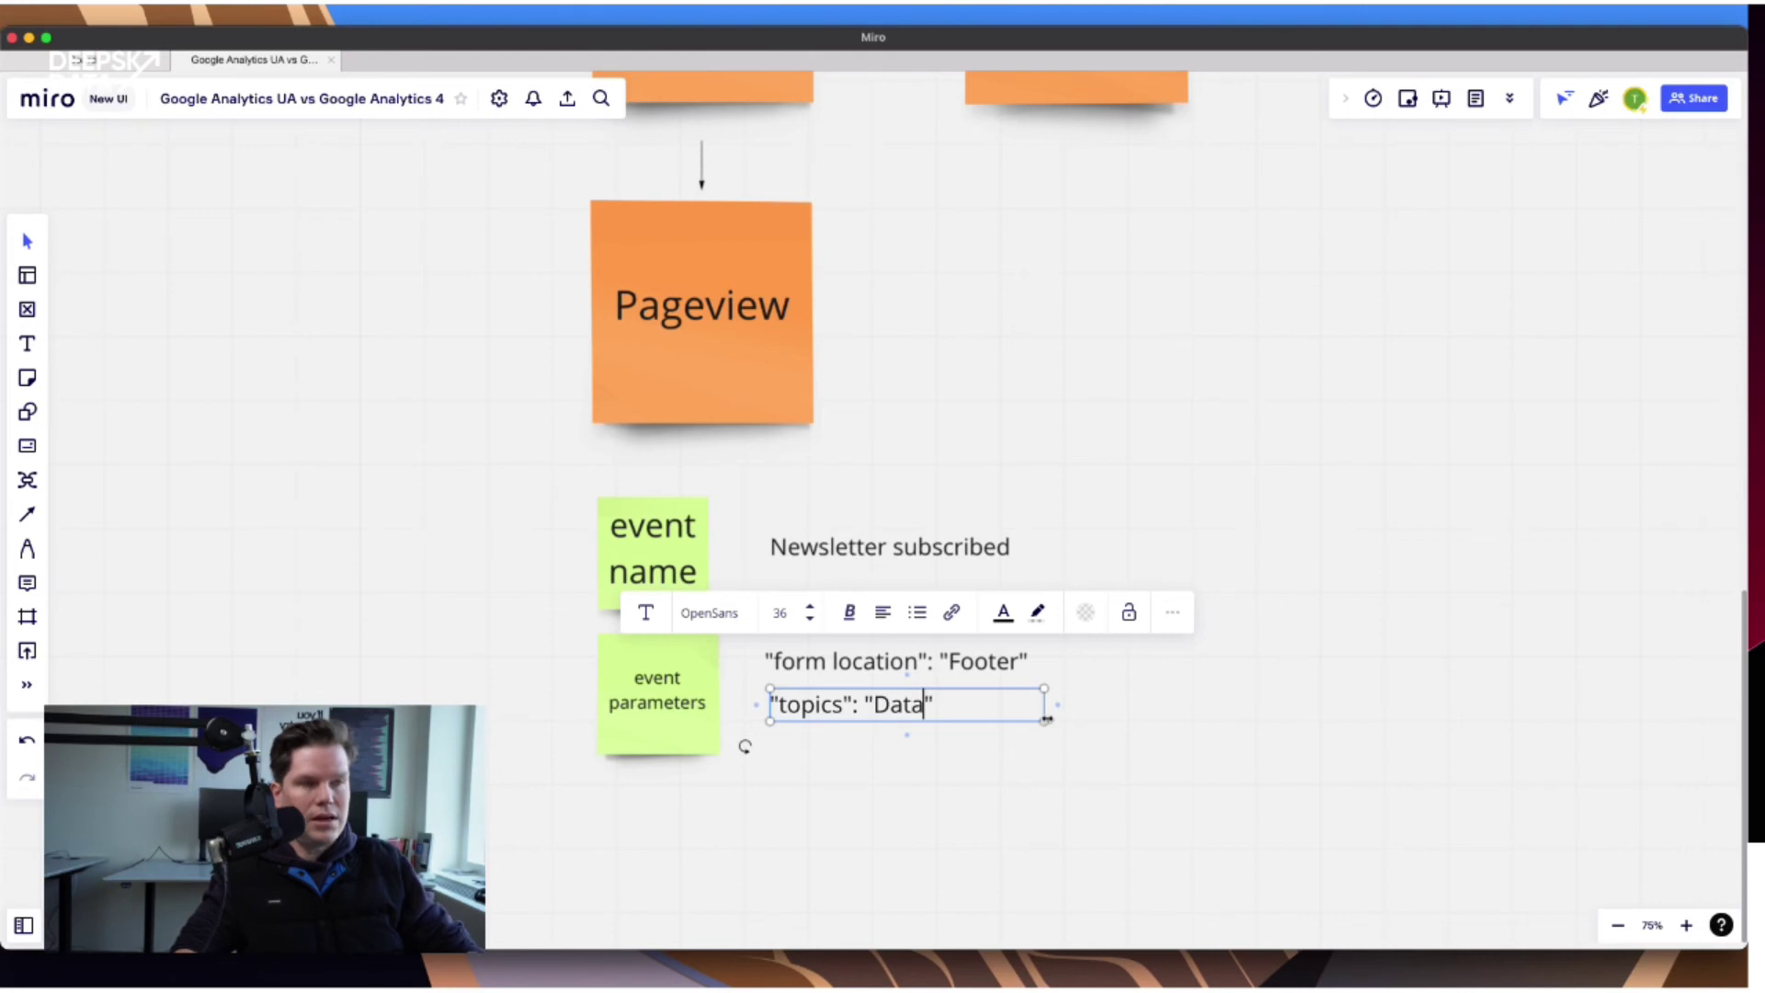
{"action": "type", "text": "Content"}
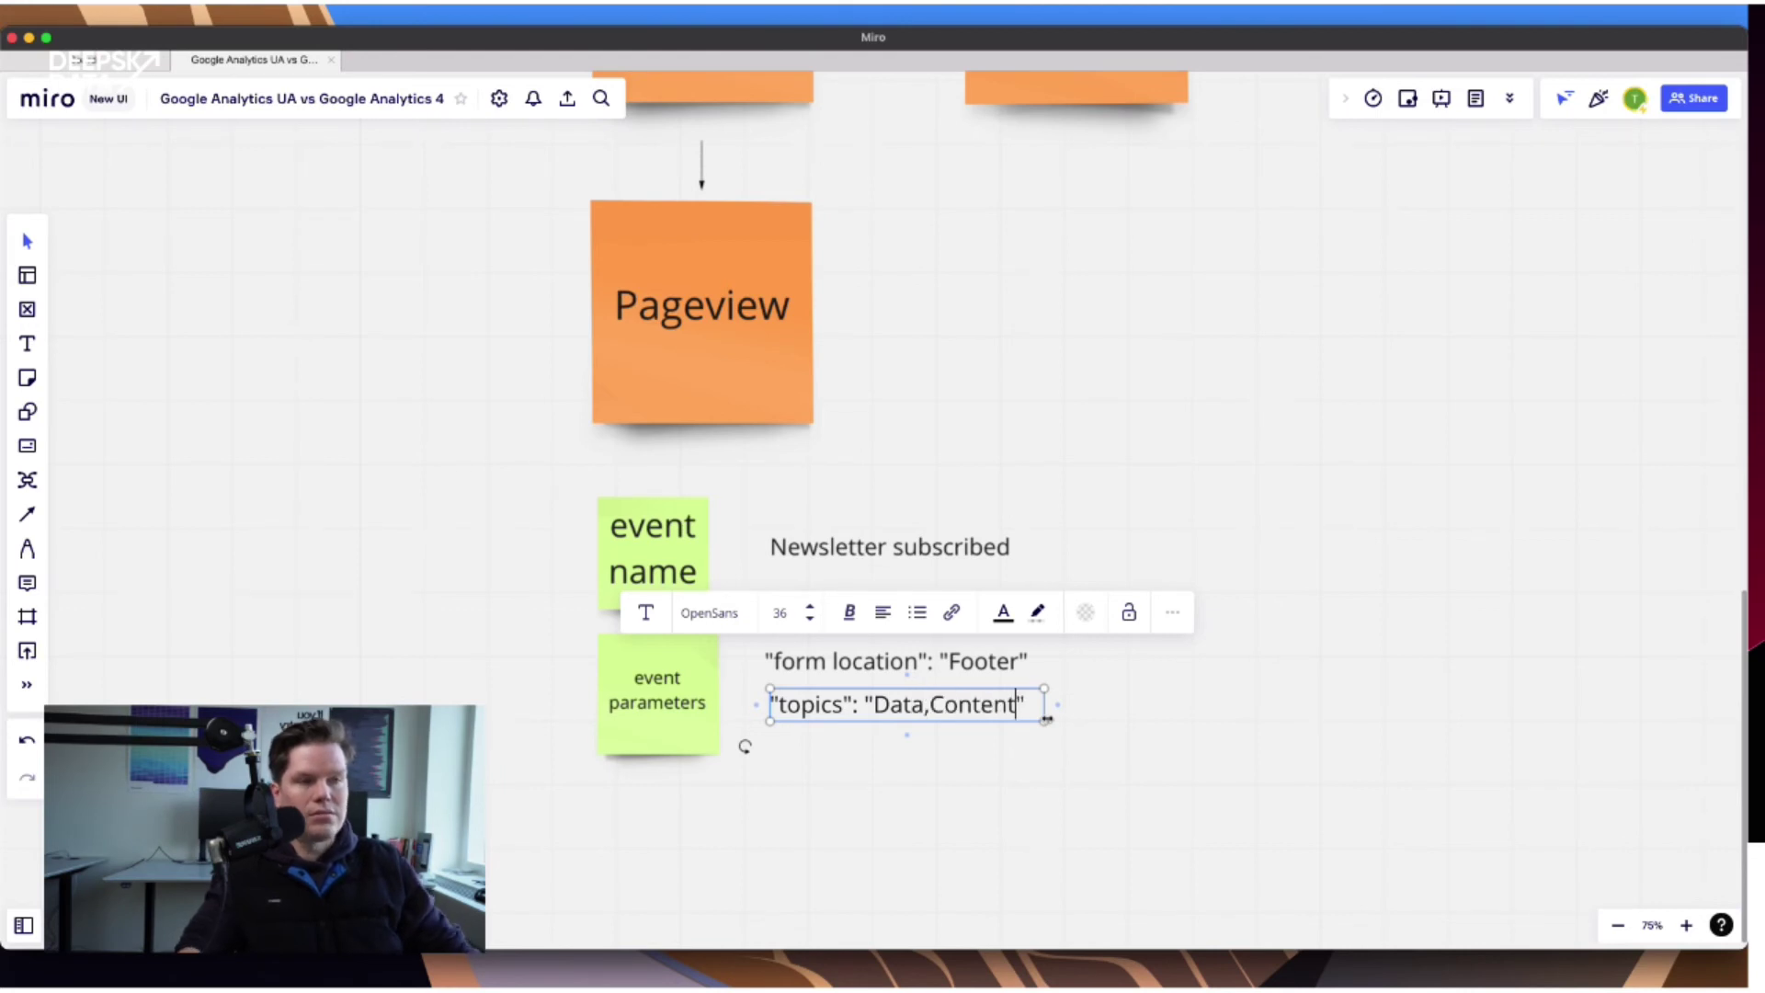
{"action": "left_click", "coordinate": [928, 705]}
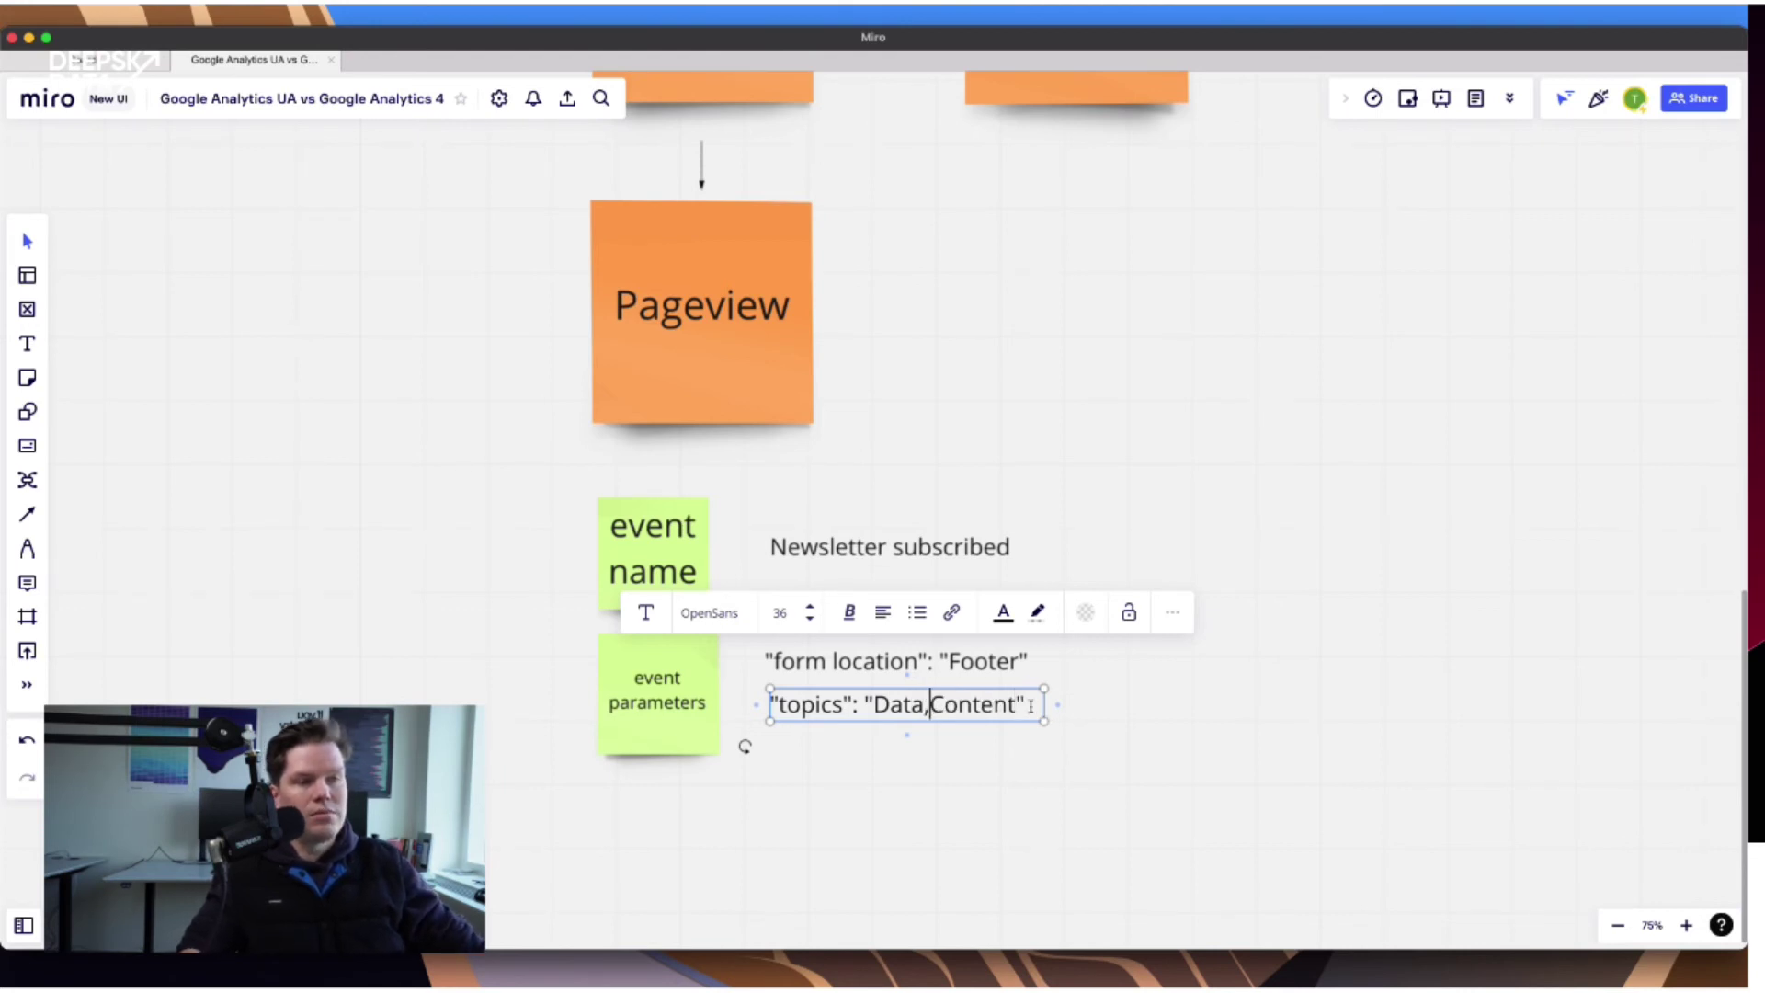
{"action": "left_click", "coordinate": [1106, 717]}
{"action": "left_click_drag", "start_coordinate": [968, 704], "coordinate": [956, 708]}
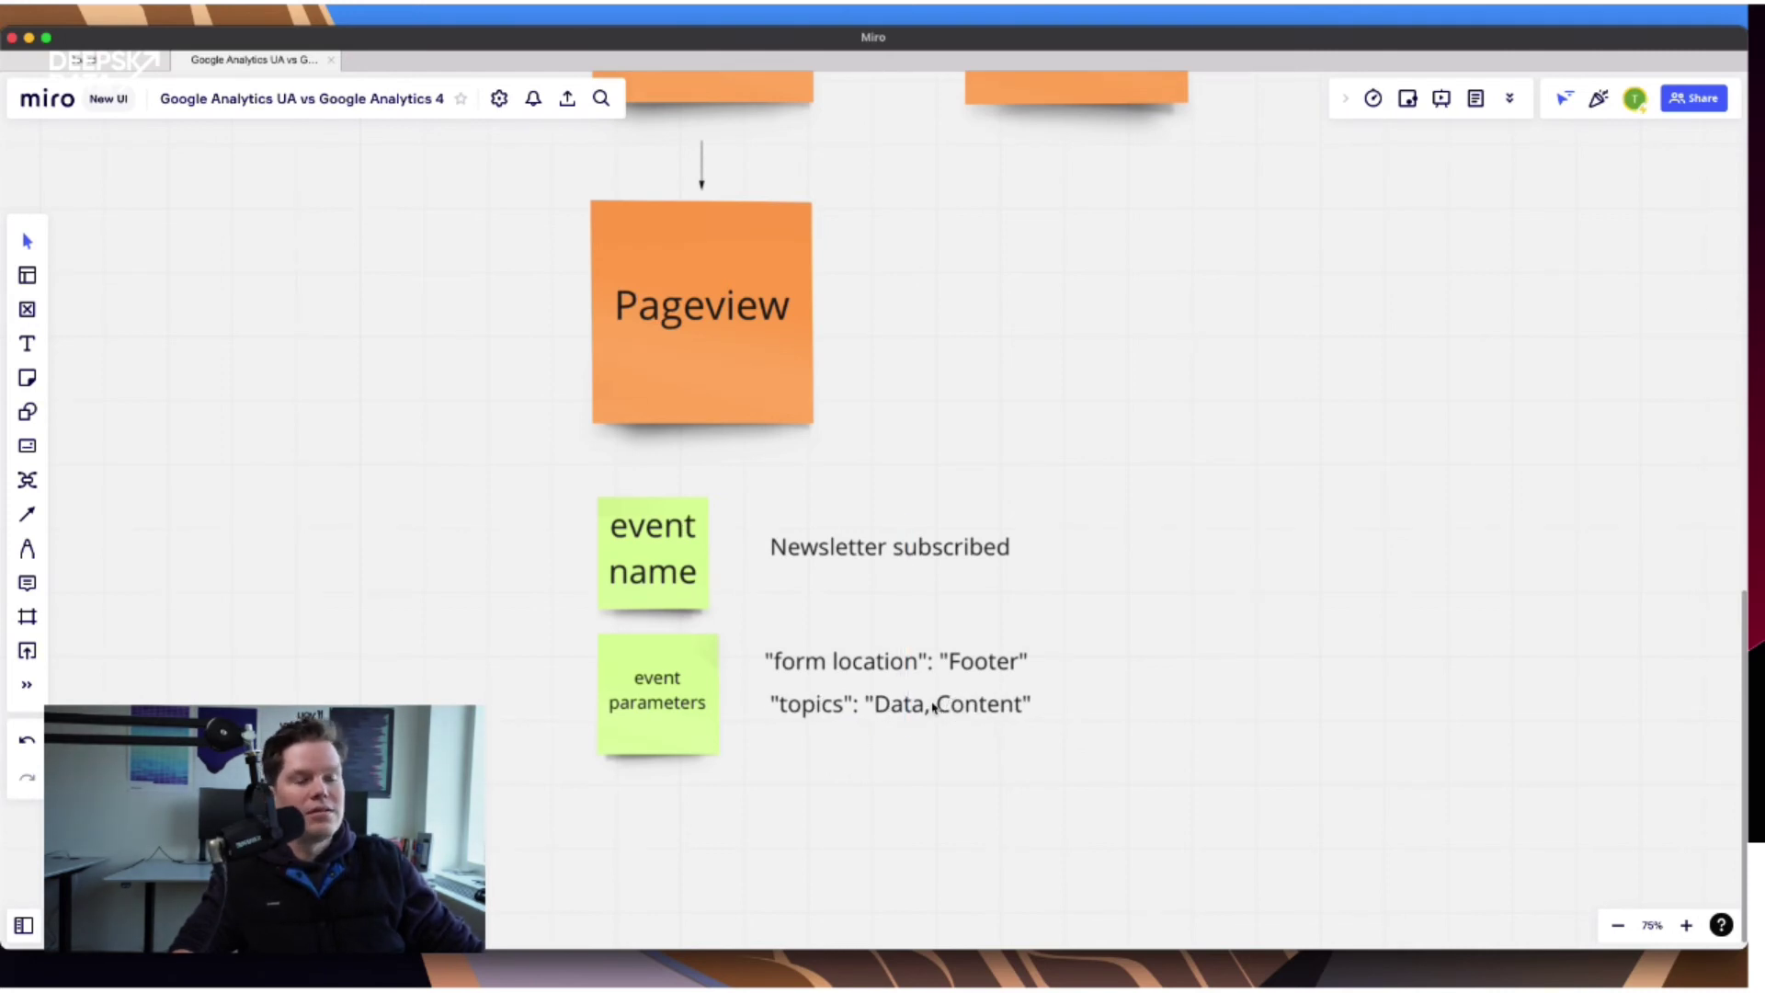
{"action": "left_click", "coordinate": [934, 706]}
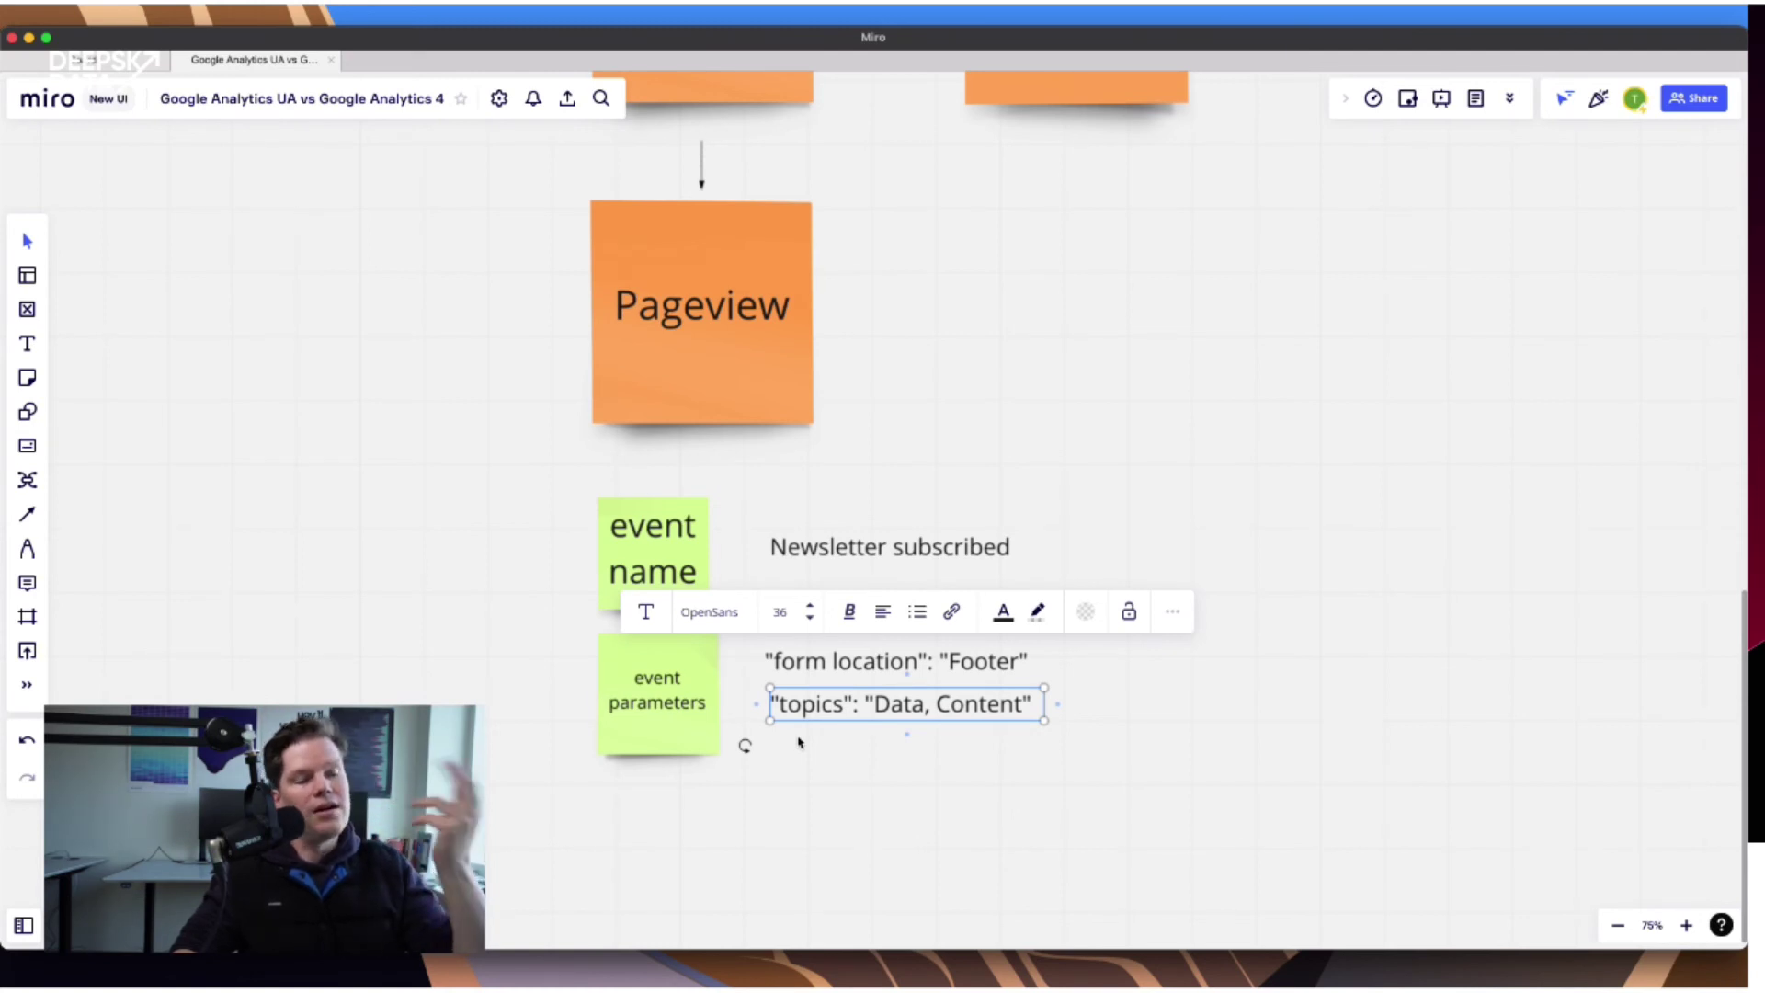
{"action": "left_click", "coordinate": [1010, 755]}
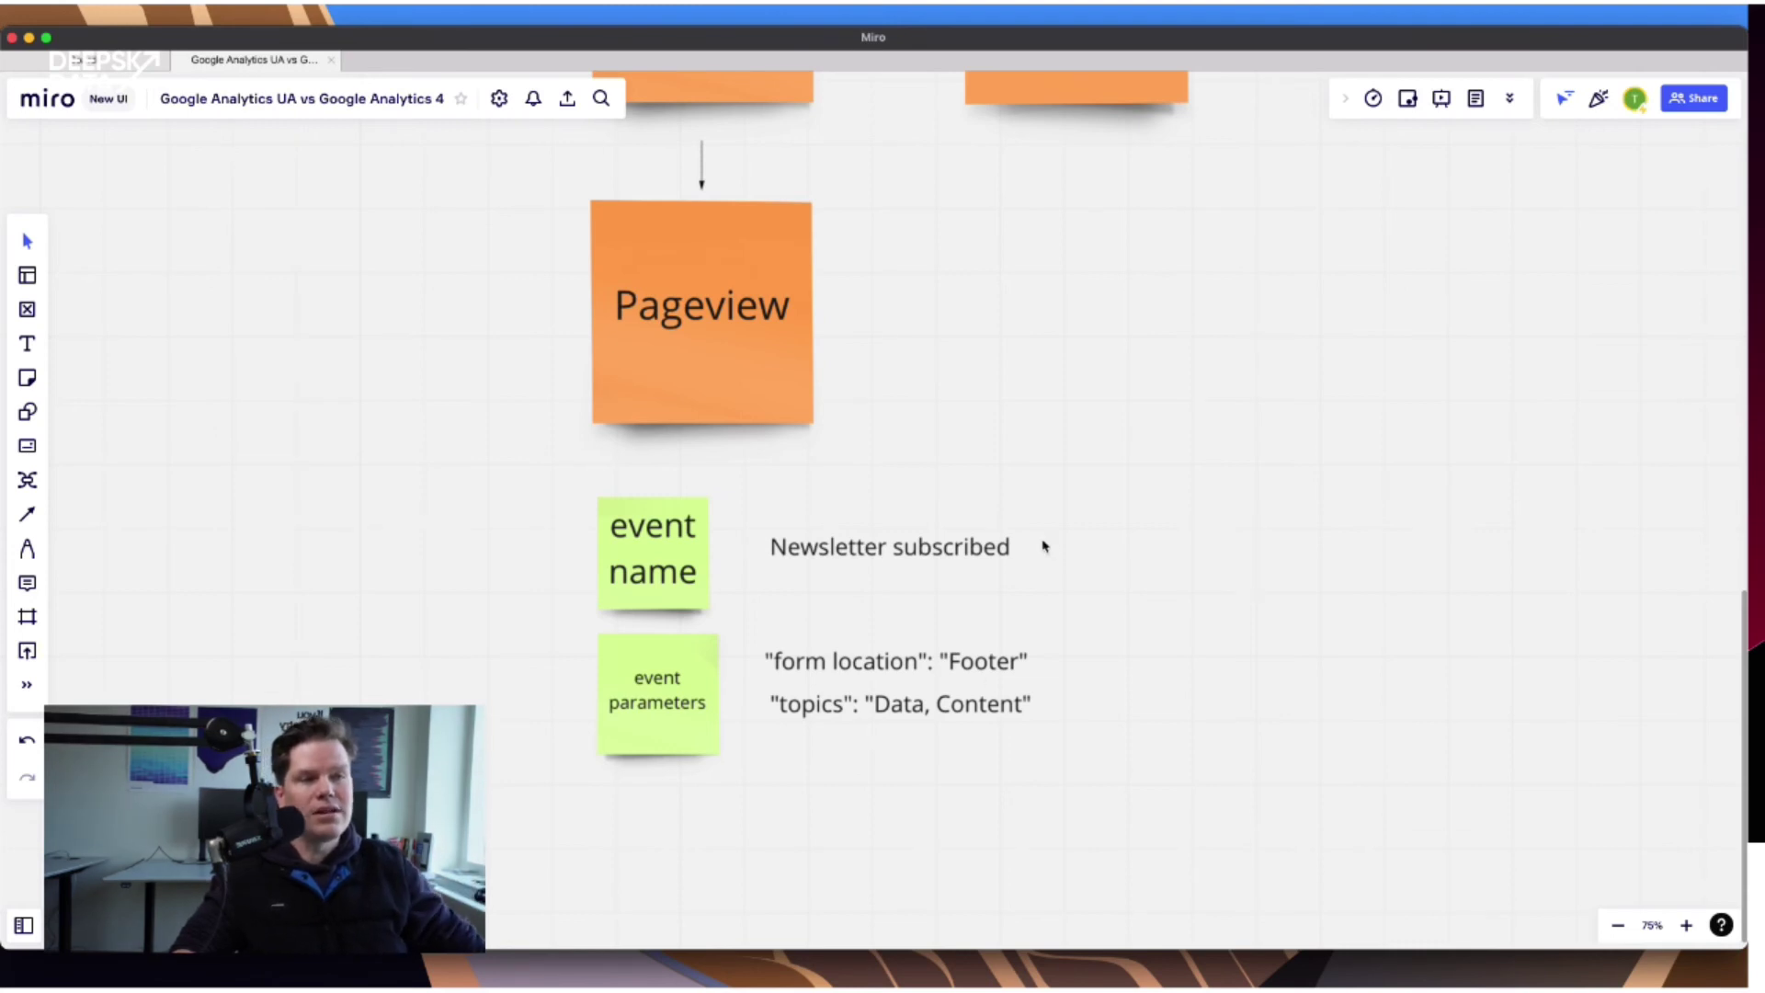
{"action": "left_click", "coordinate": [922, 545]}
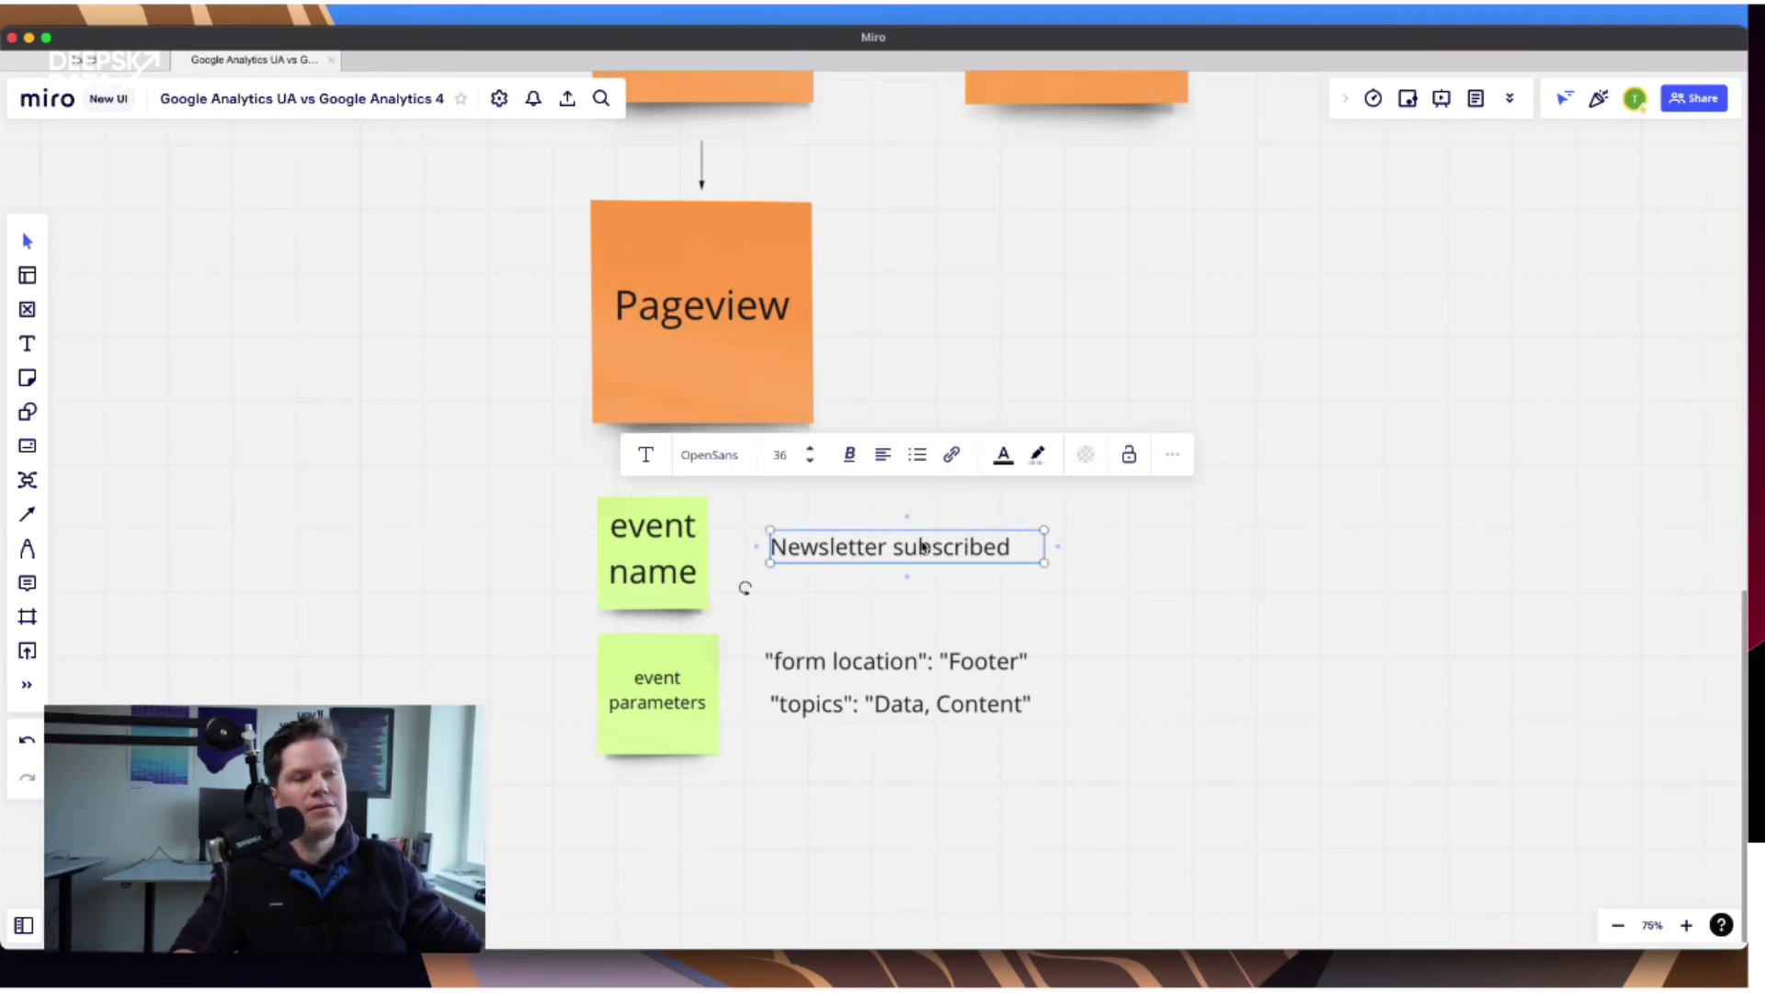
{"action": "left_click", "coordinate": [648, 712]}
{"action": "left_click", "coordinate": [884, 710]}
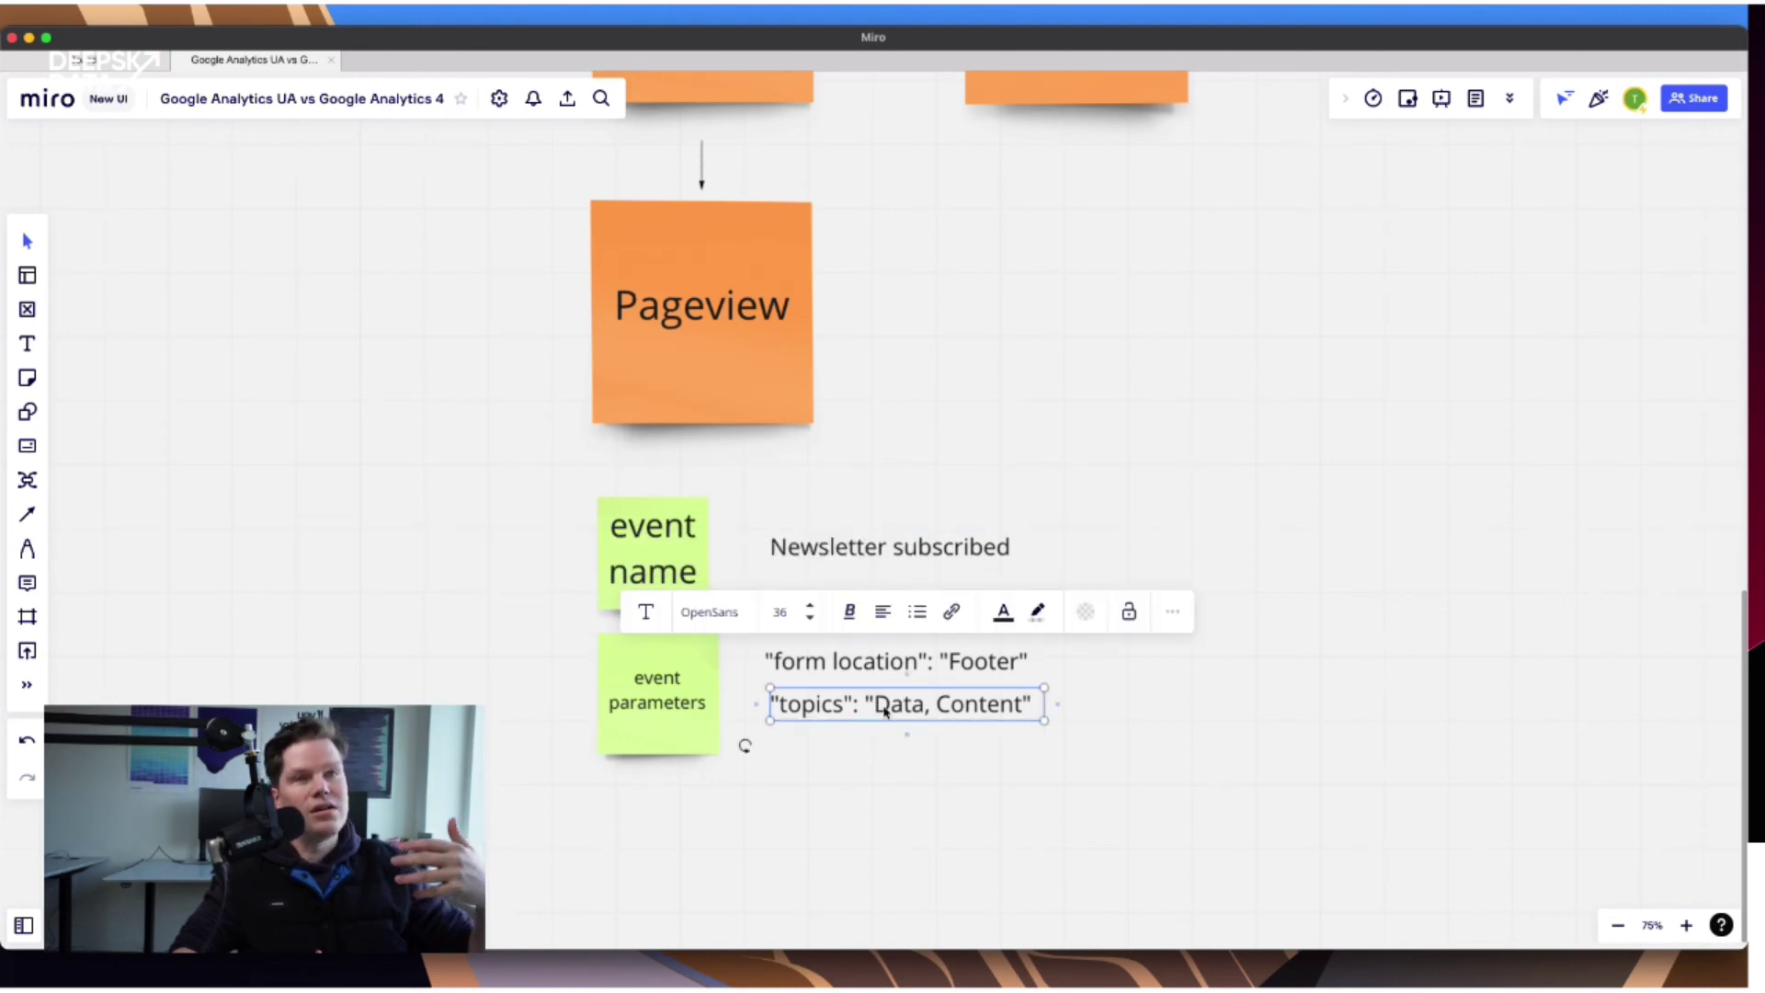
{"action": "left_click", "coordinate": [1029, 548]}
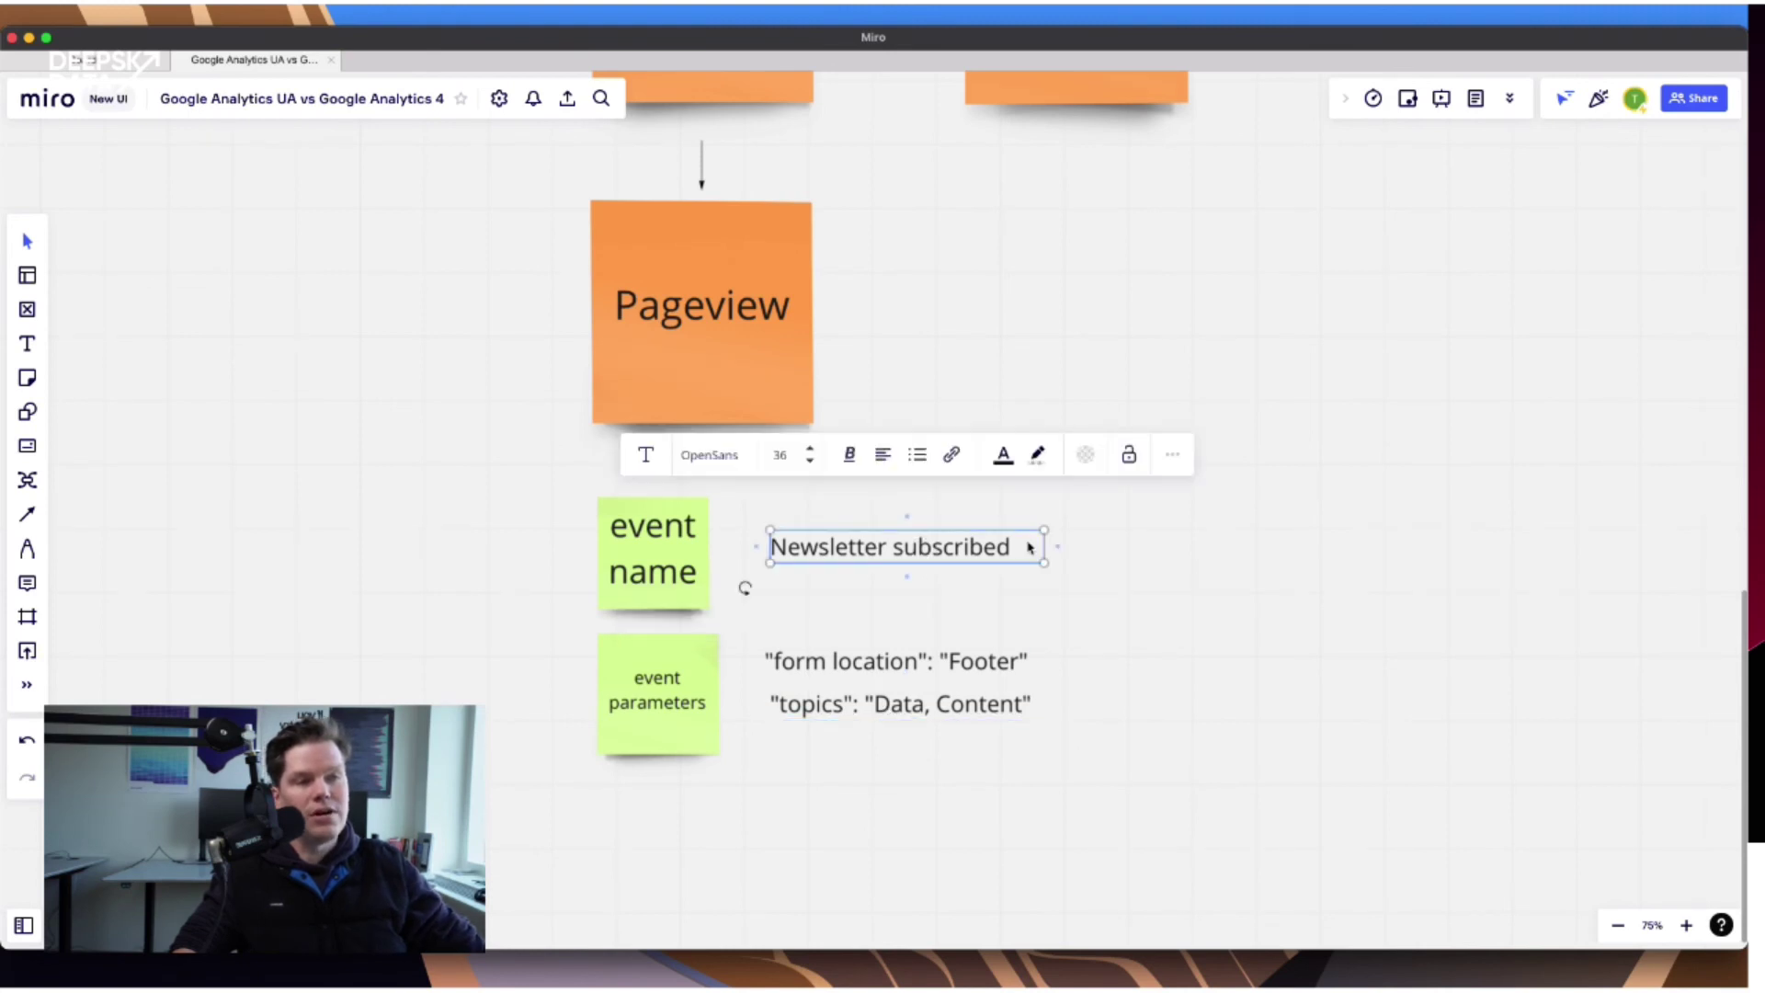
{"action": "left_click", "coordinate": [1137, 596]}
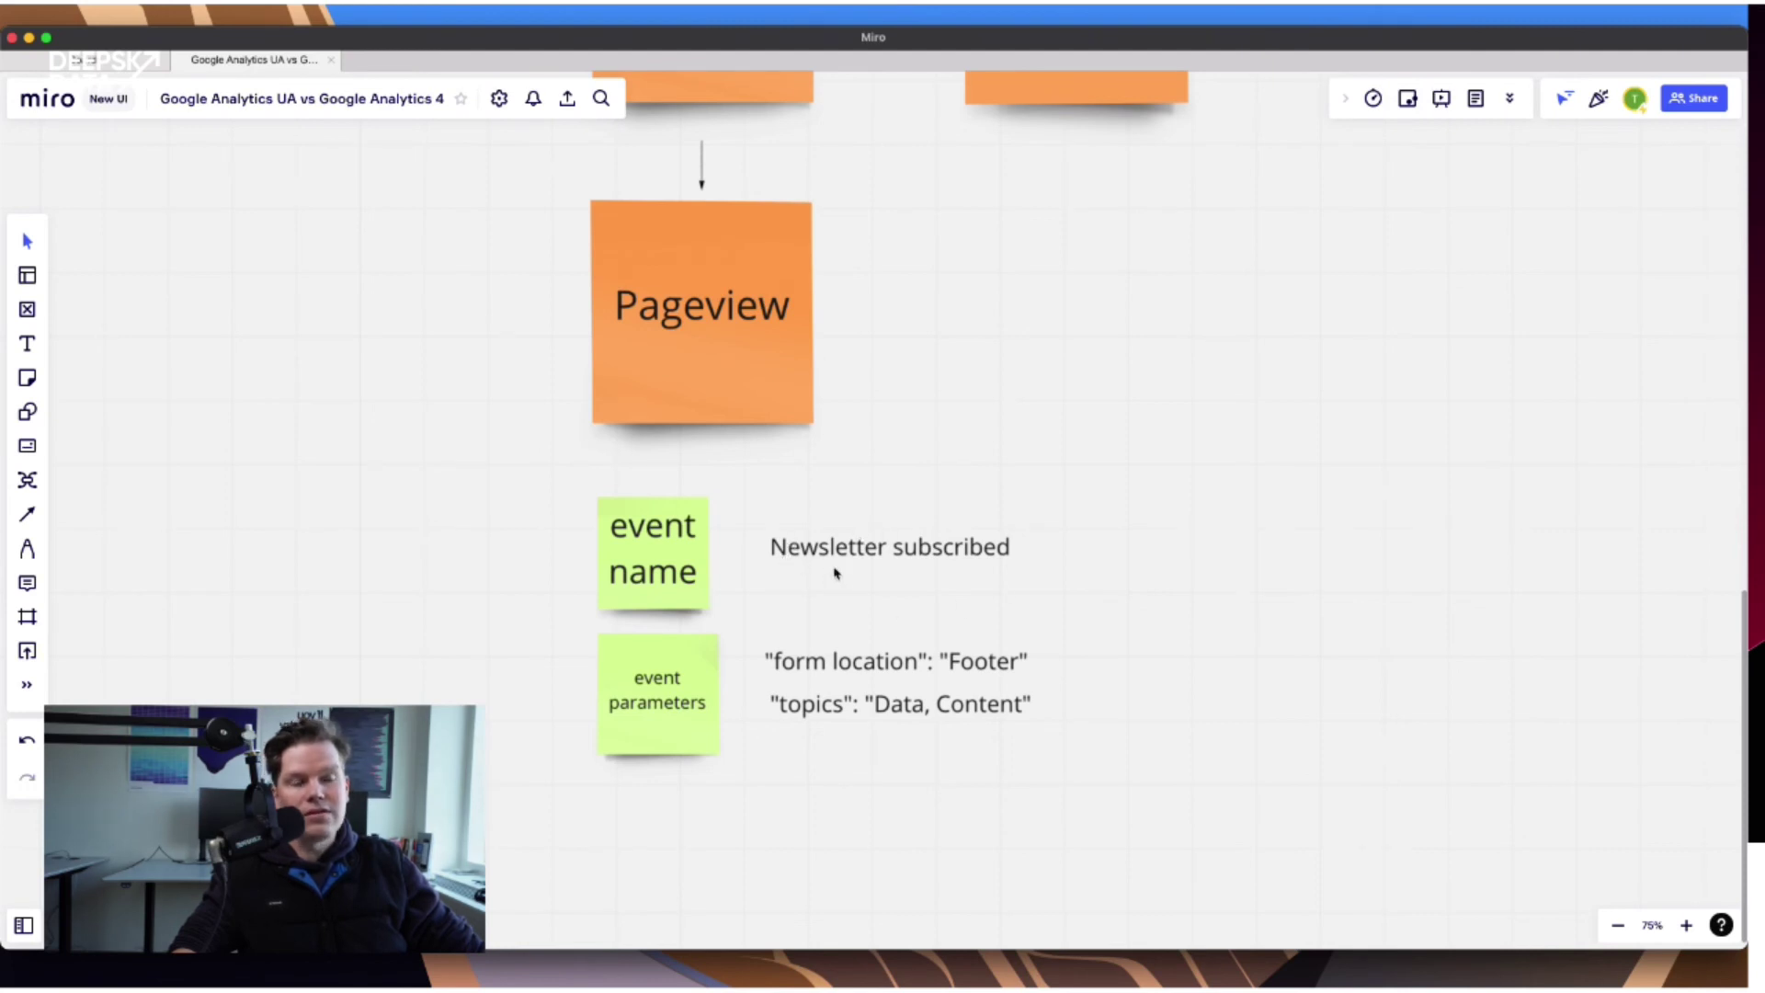
{"action": "left_click", "coordinate": [815, 703]}
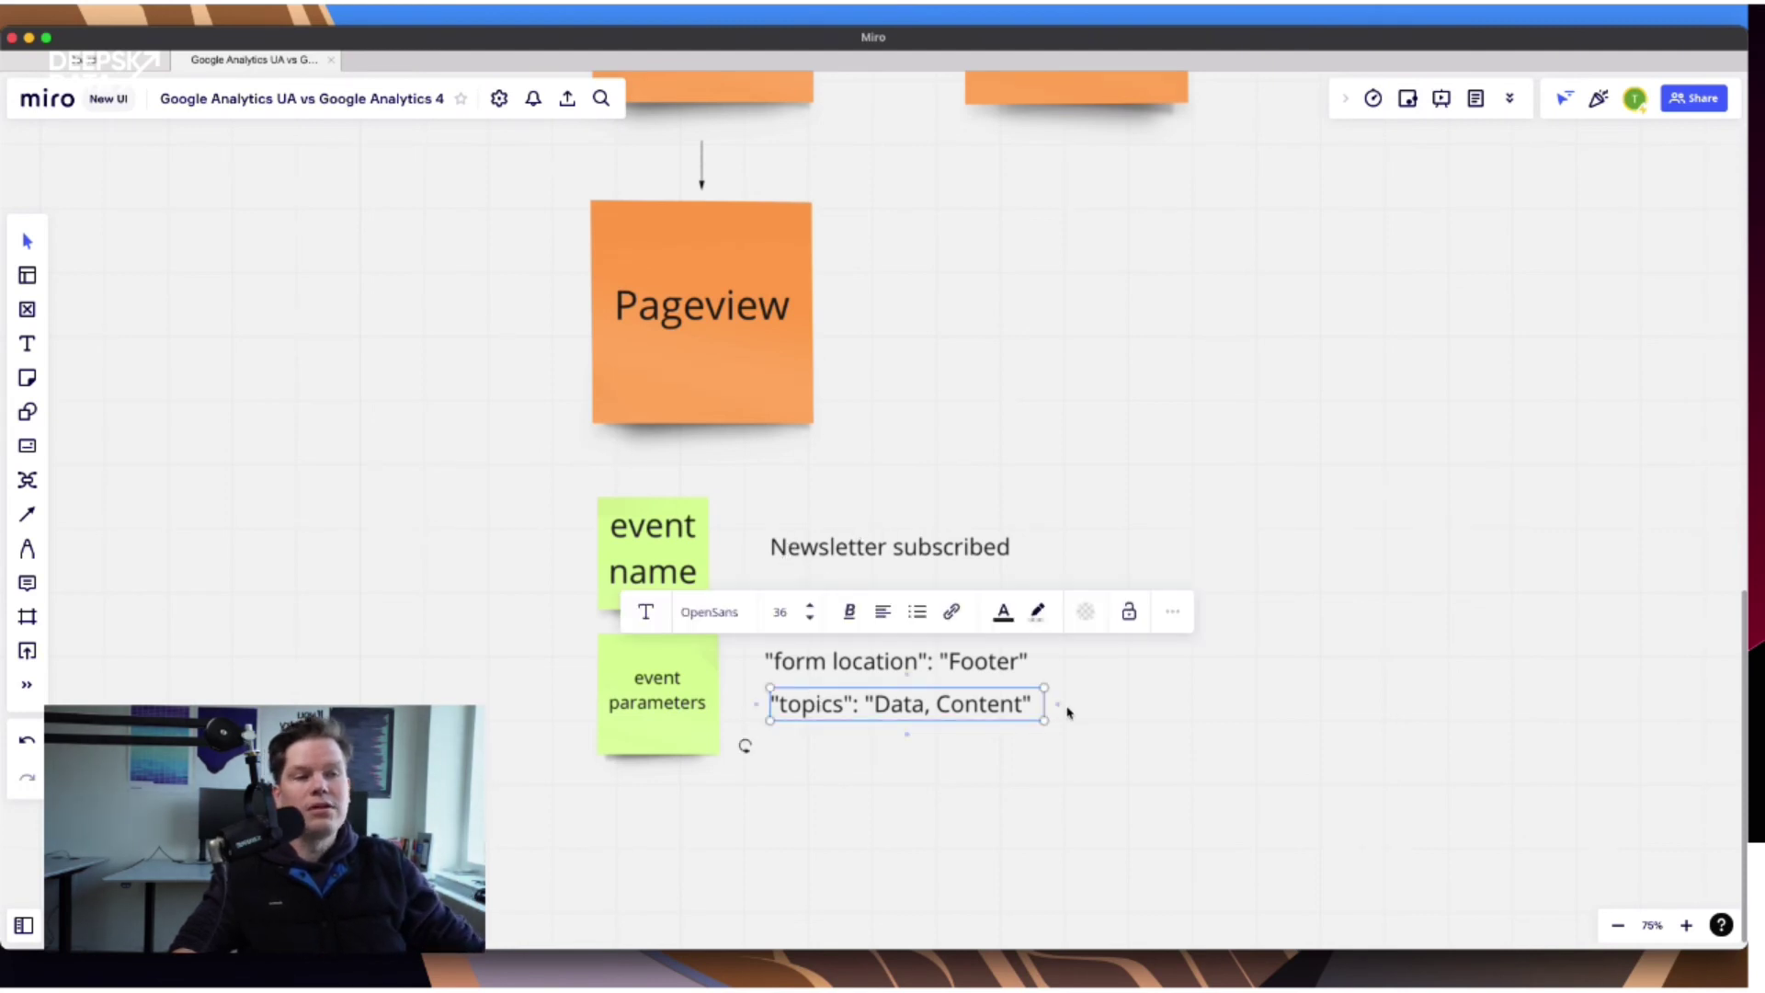
{"action": "left_click", "coordinate": [1116, 738]}
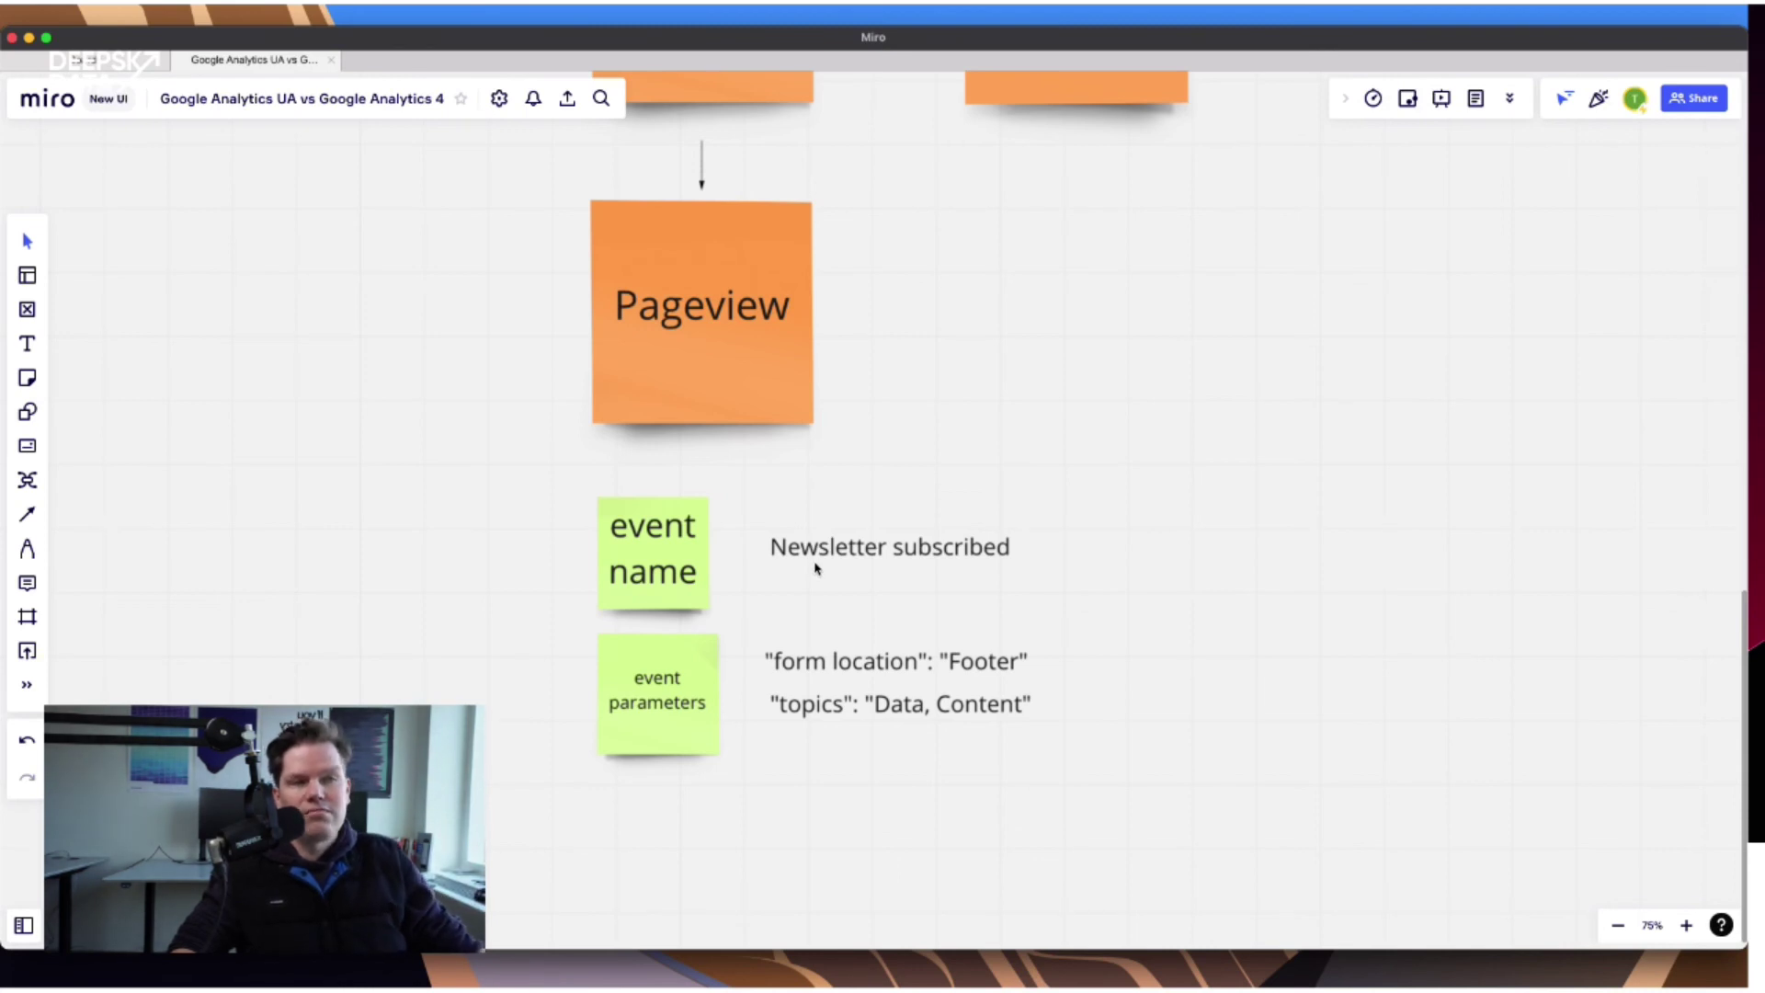
Duplicate the Newsletter subscribed text and rename the copy to Product viewed.
{"action": "left_click", "coordinate": [857, 560]}
{"action": "key", "text": "super+d"}
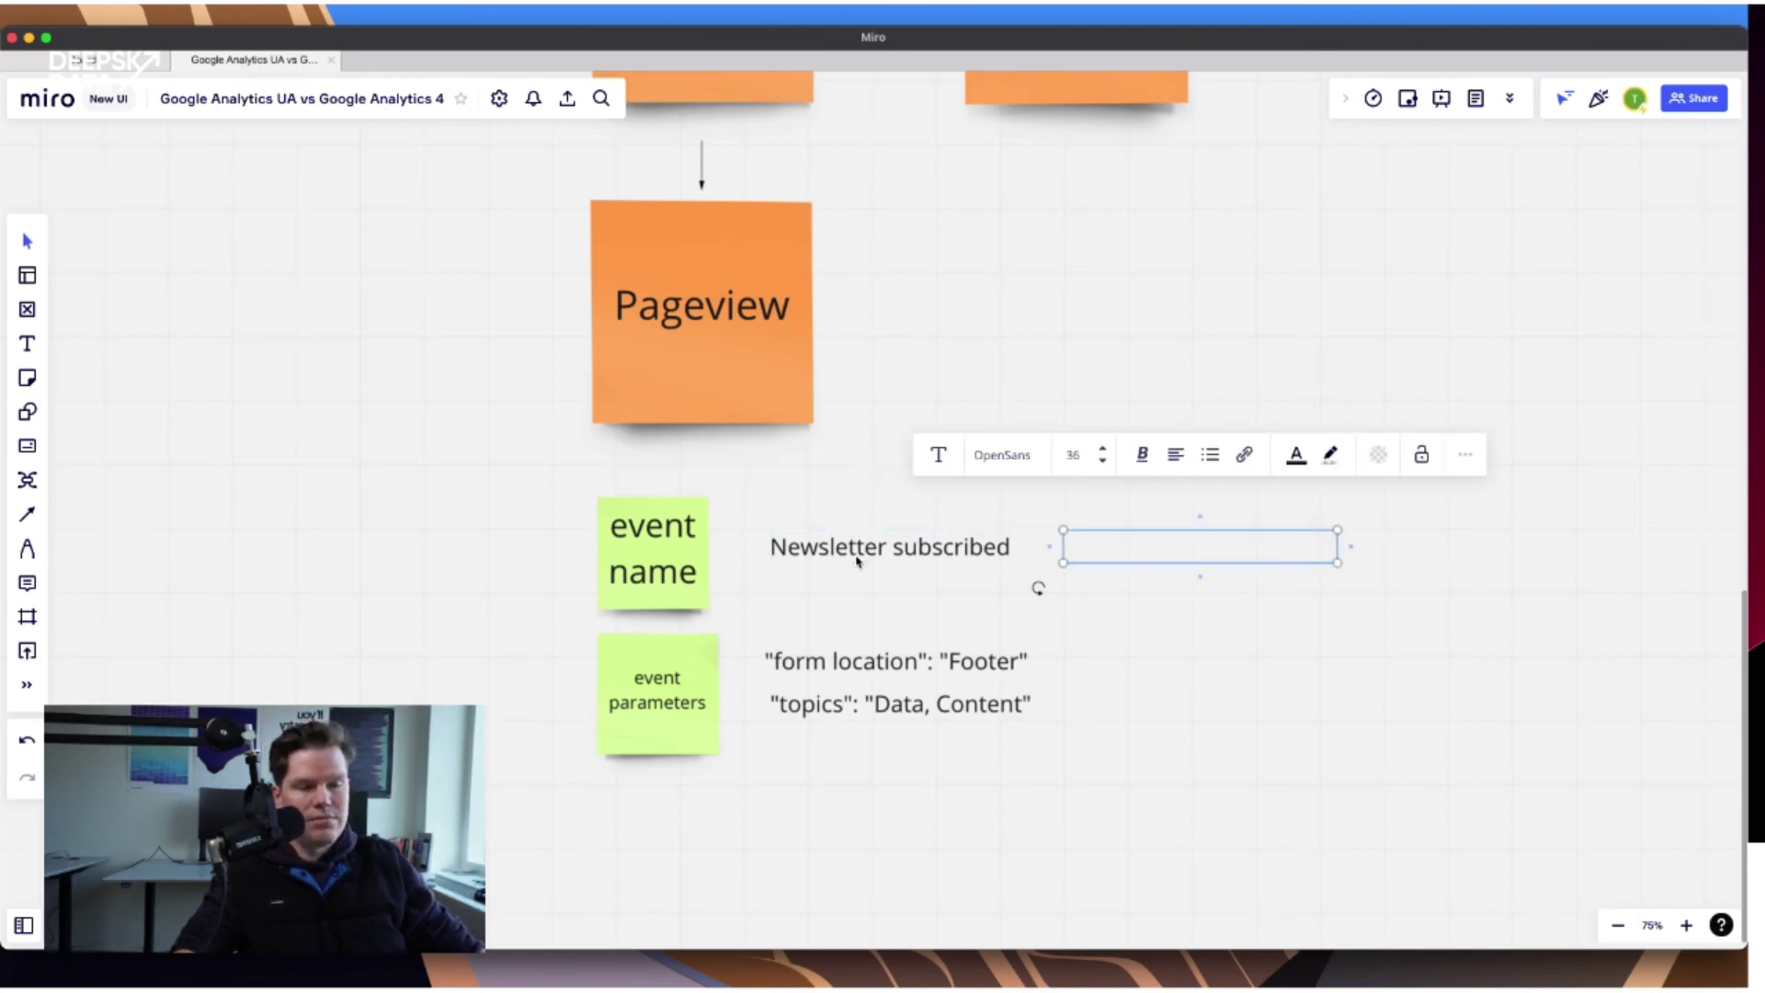
{"action": "double_click", "coordinate": [1220, 552]}
{"action": "triple_click", "coordinate": [1219, 550]}
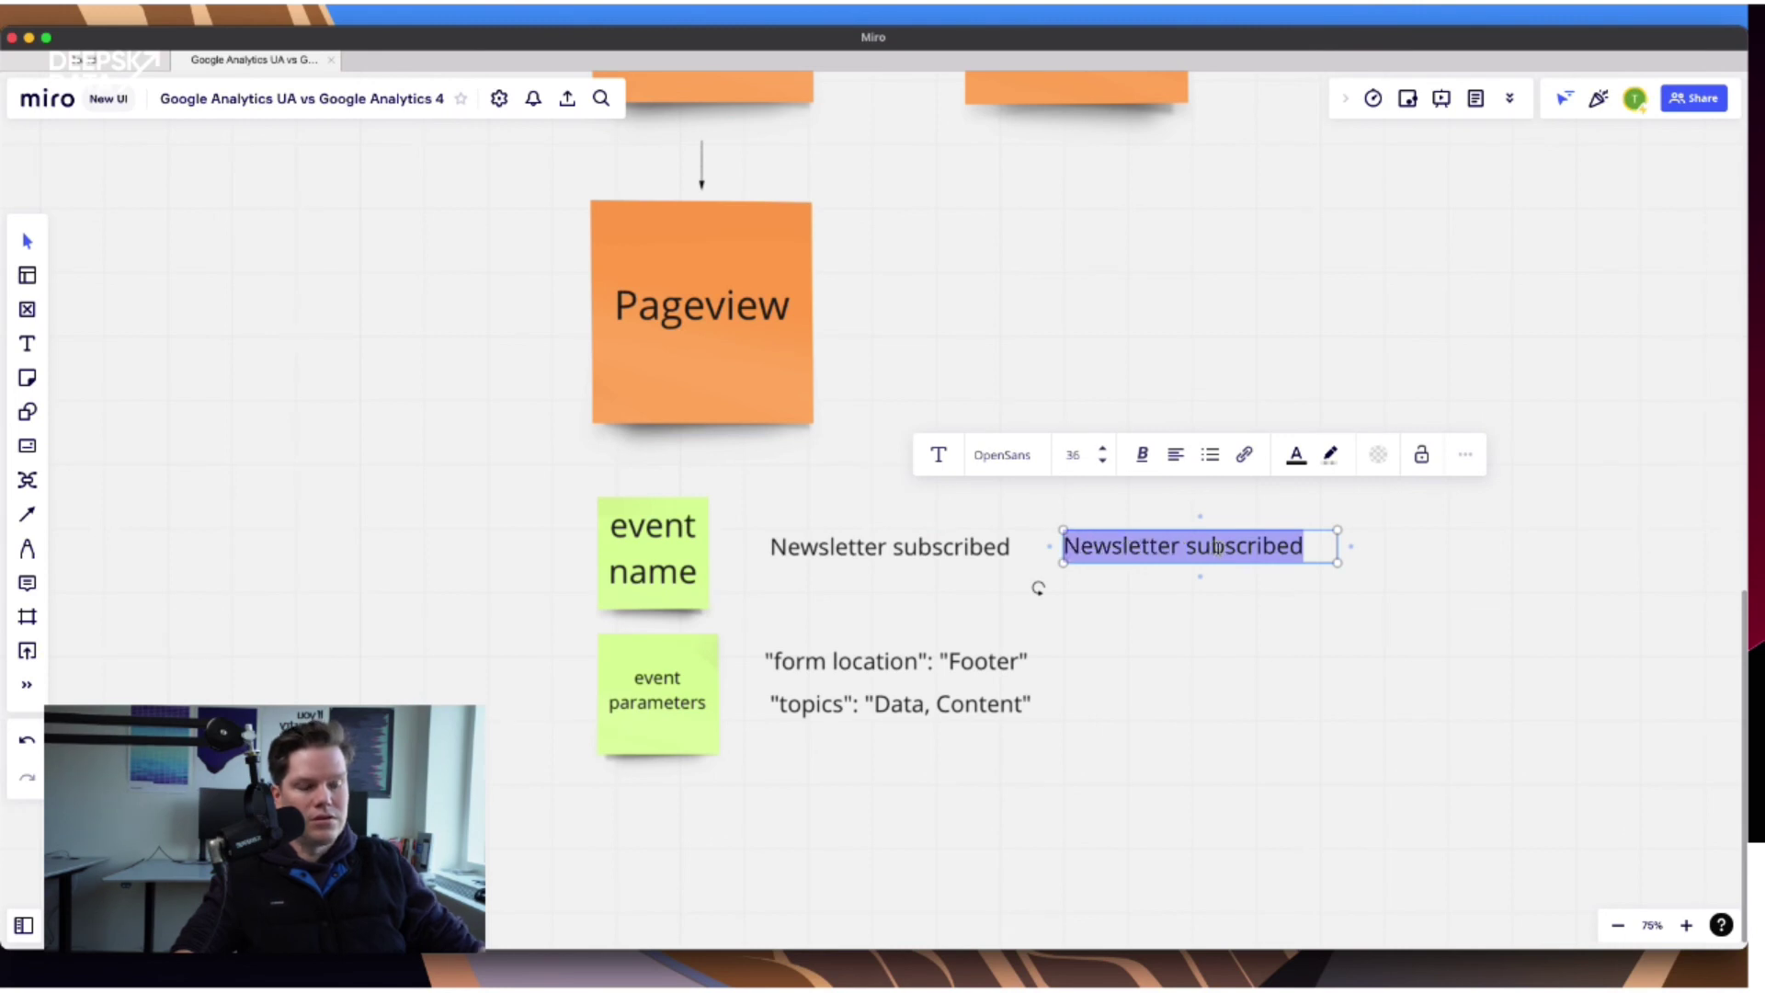
{"action": "type", "text": "Product v"}
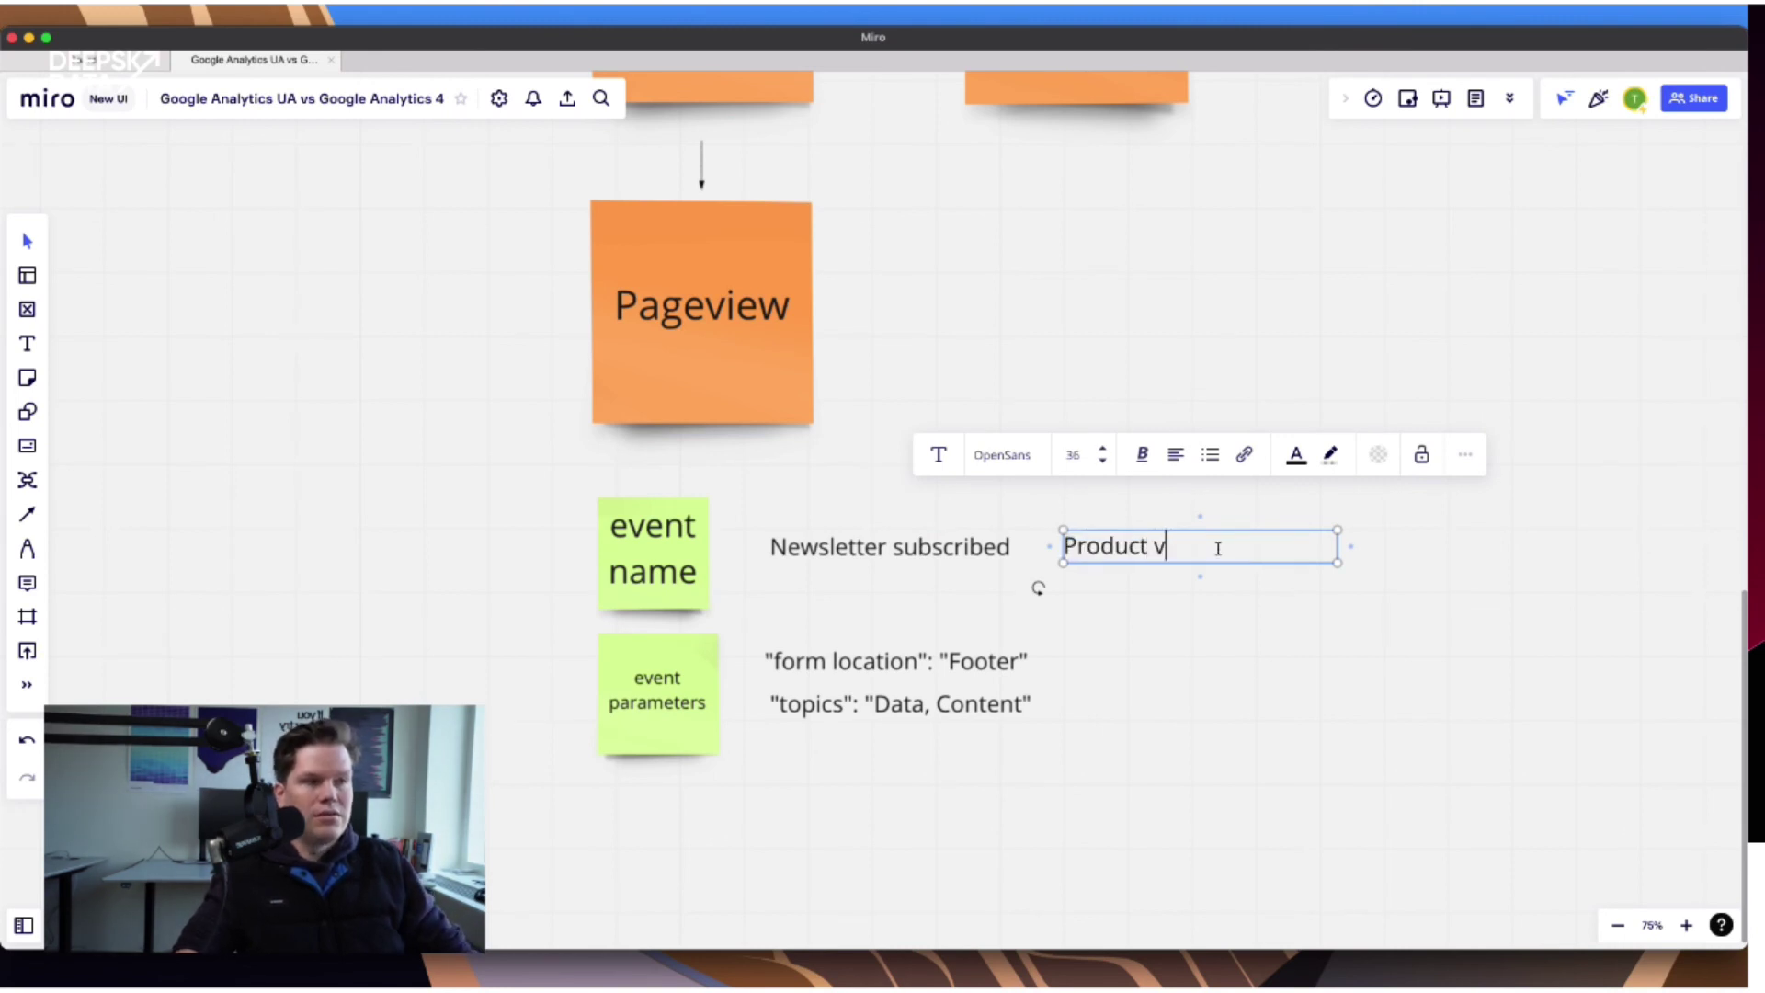
{"action": "type", "text": "iewed"}
{"action": "left_click", "coordinate": [1403, 707]}
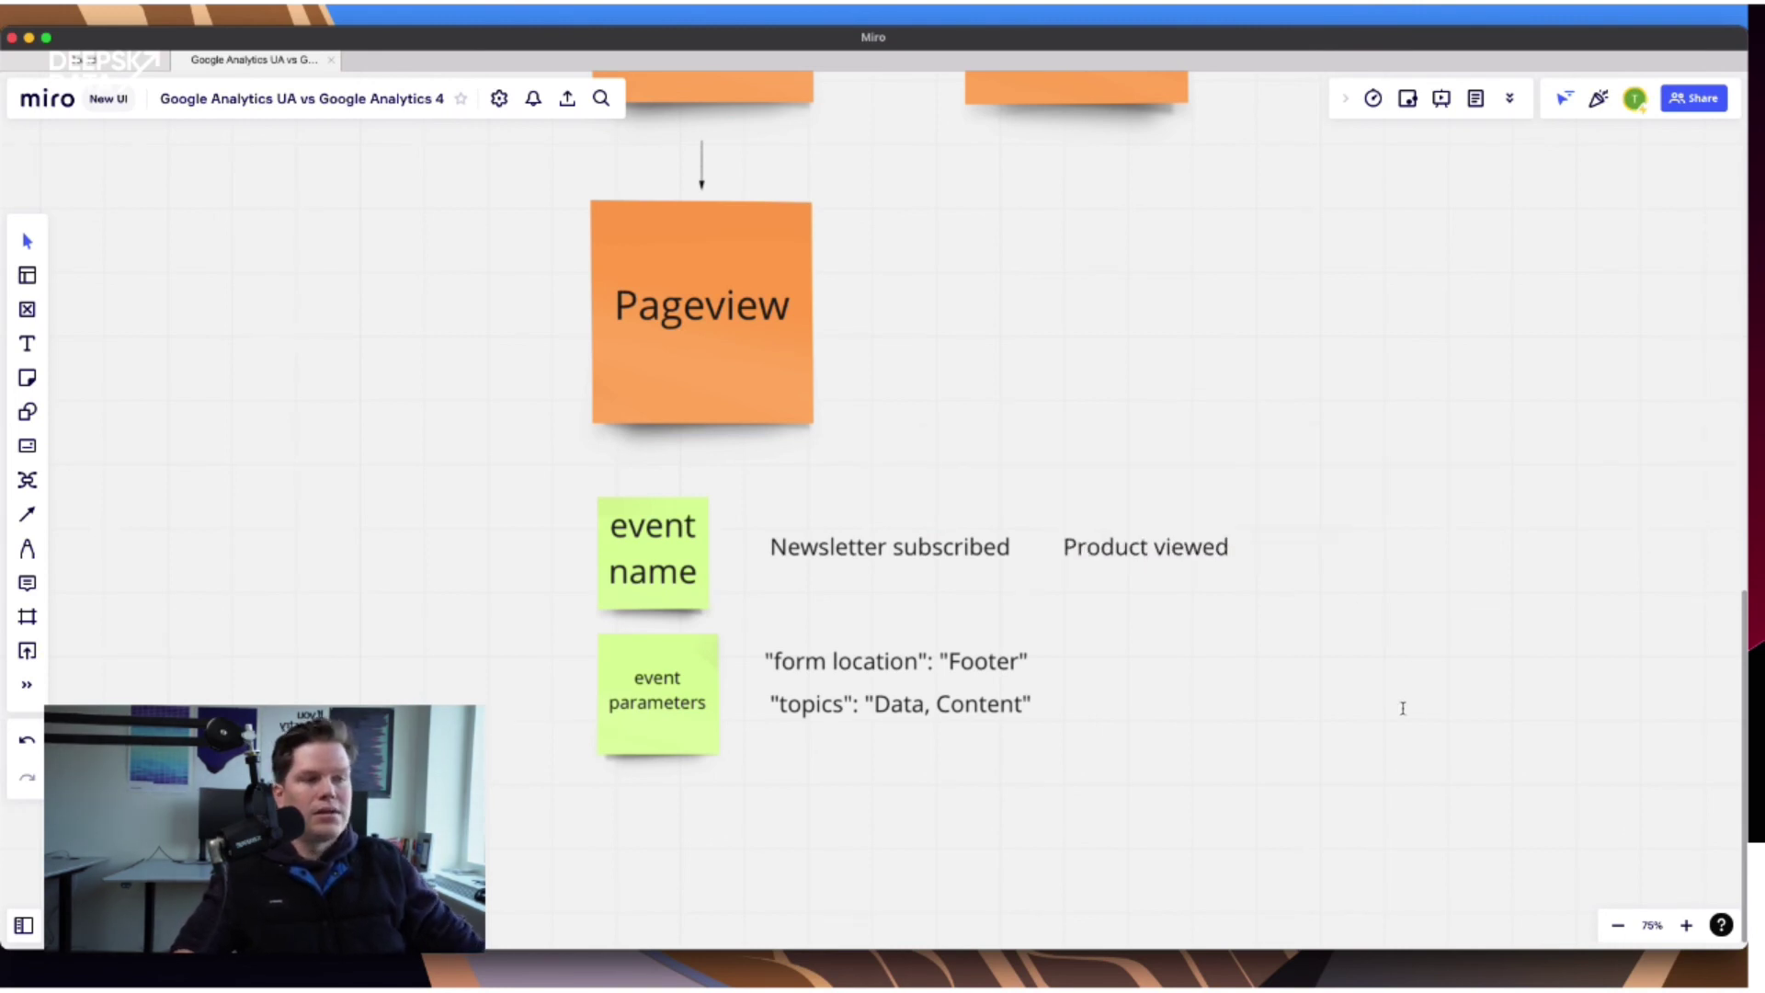
Duplicate the form location line beside Product viewed and rename its key to "location".
{"action": "left_click", "coordinate": [891, 660]}
{"action": "key", "text": "super+d"}
{"action": "left_click", "coordinate": [1129, 664]}
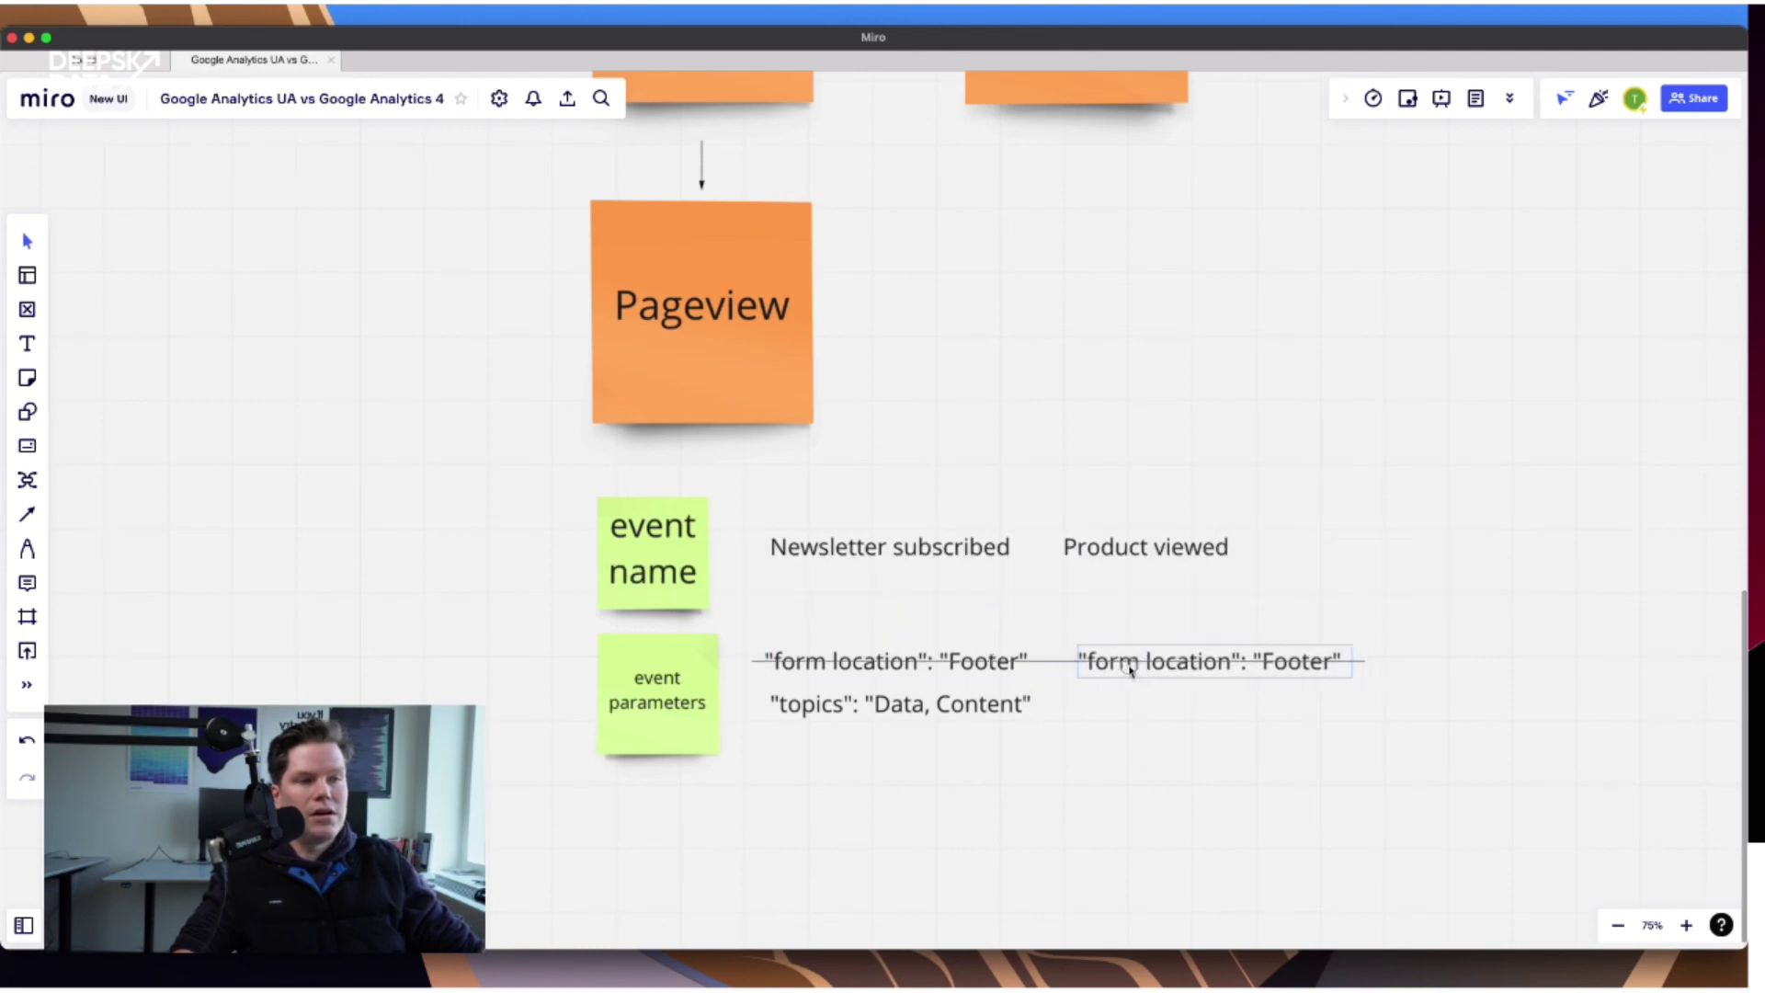
{"action": "left_click", "coordinate": [1130, 664]}
{"action": "left_click", "coordinate": [1221, 662]}
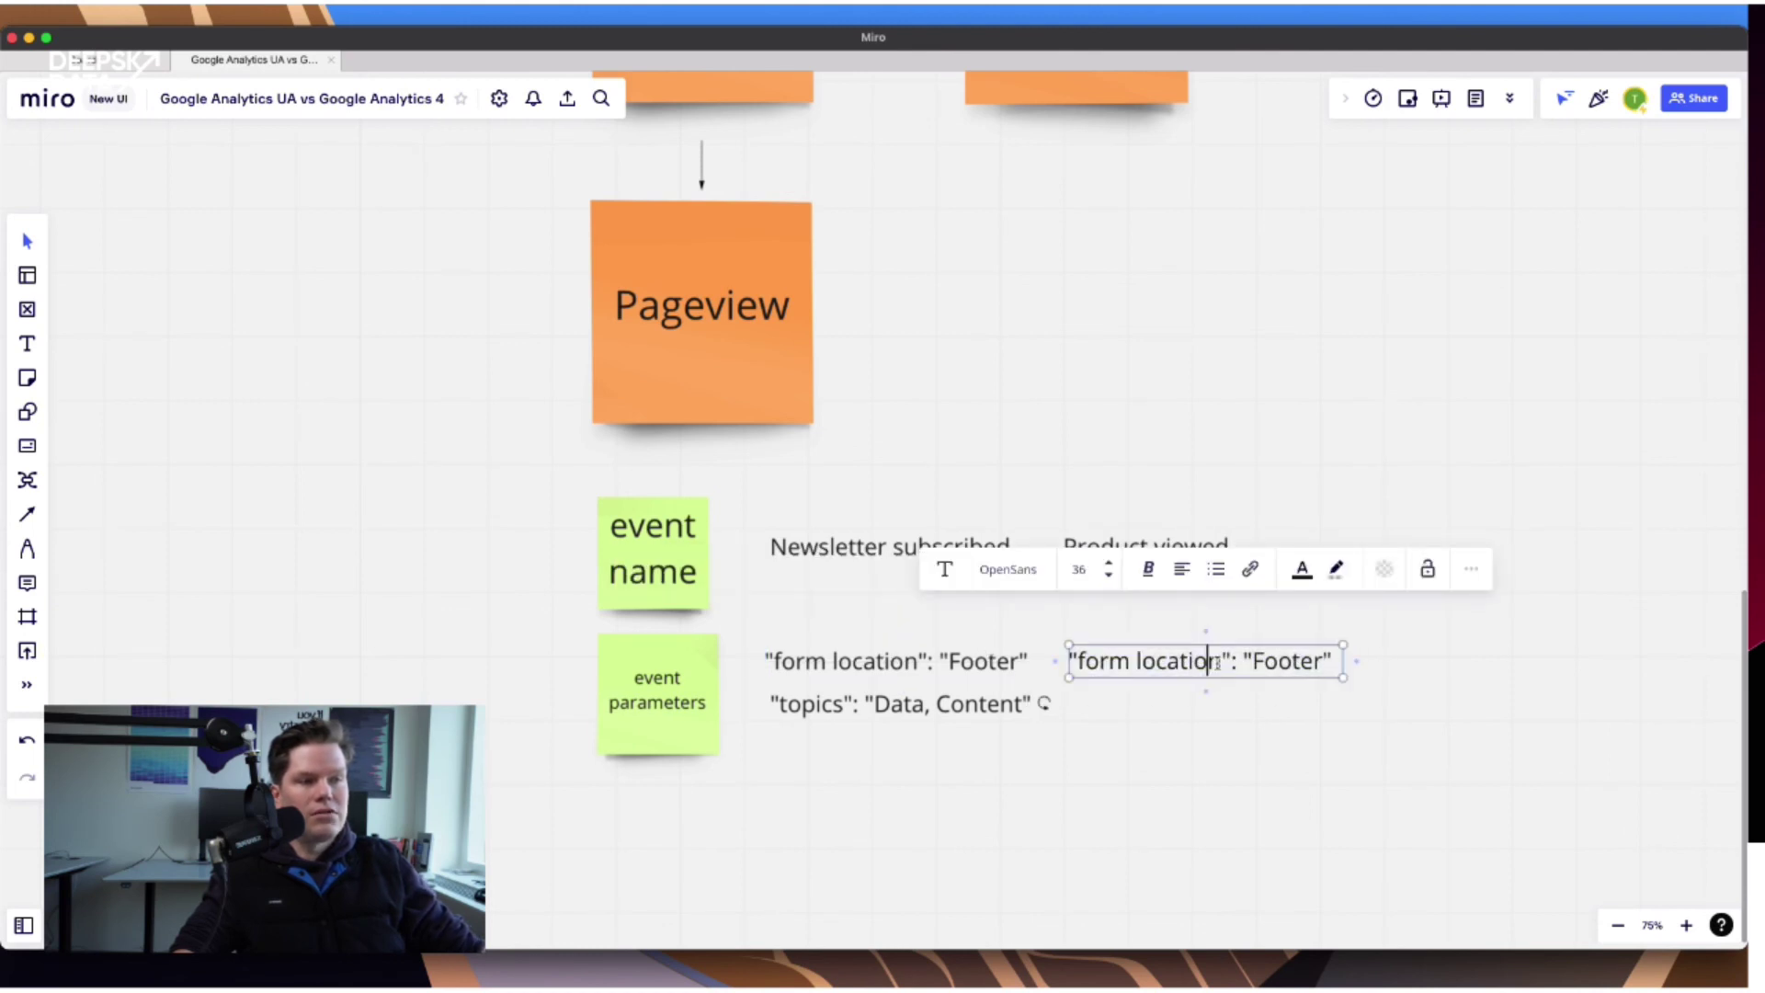
{"action": "key", "text": "alt+shift+Left"}
{"action": "key", "text": "alt+shift+Left"}
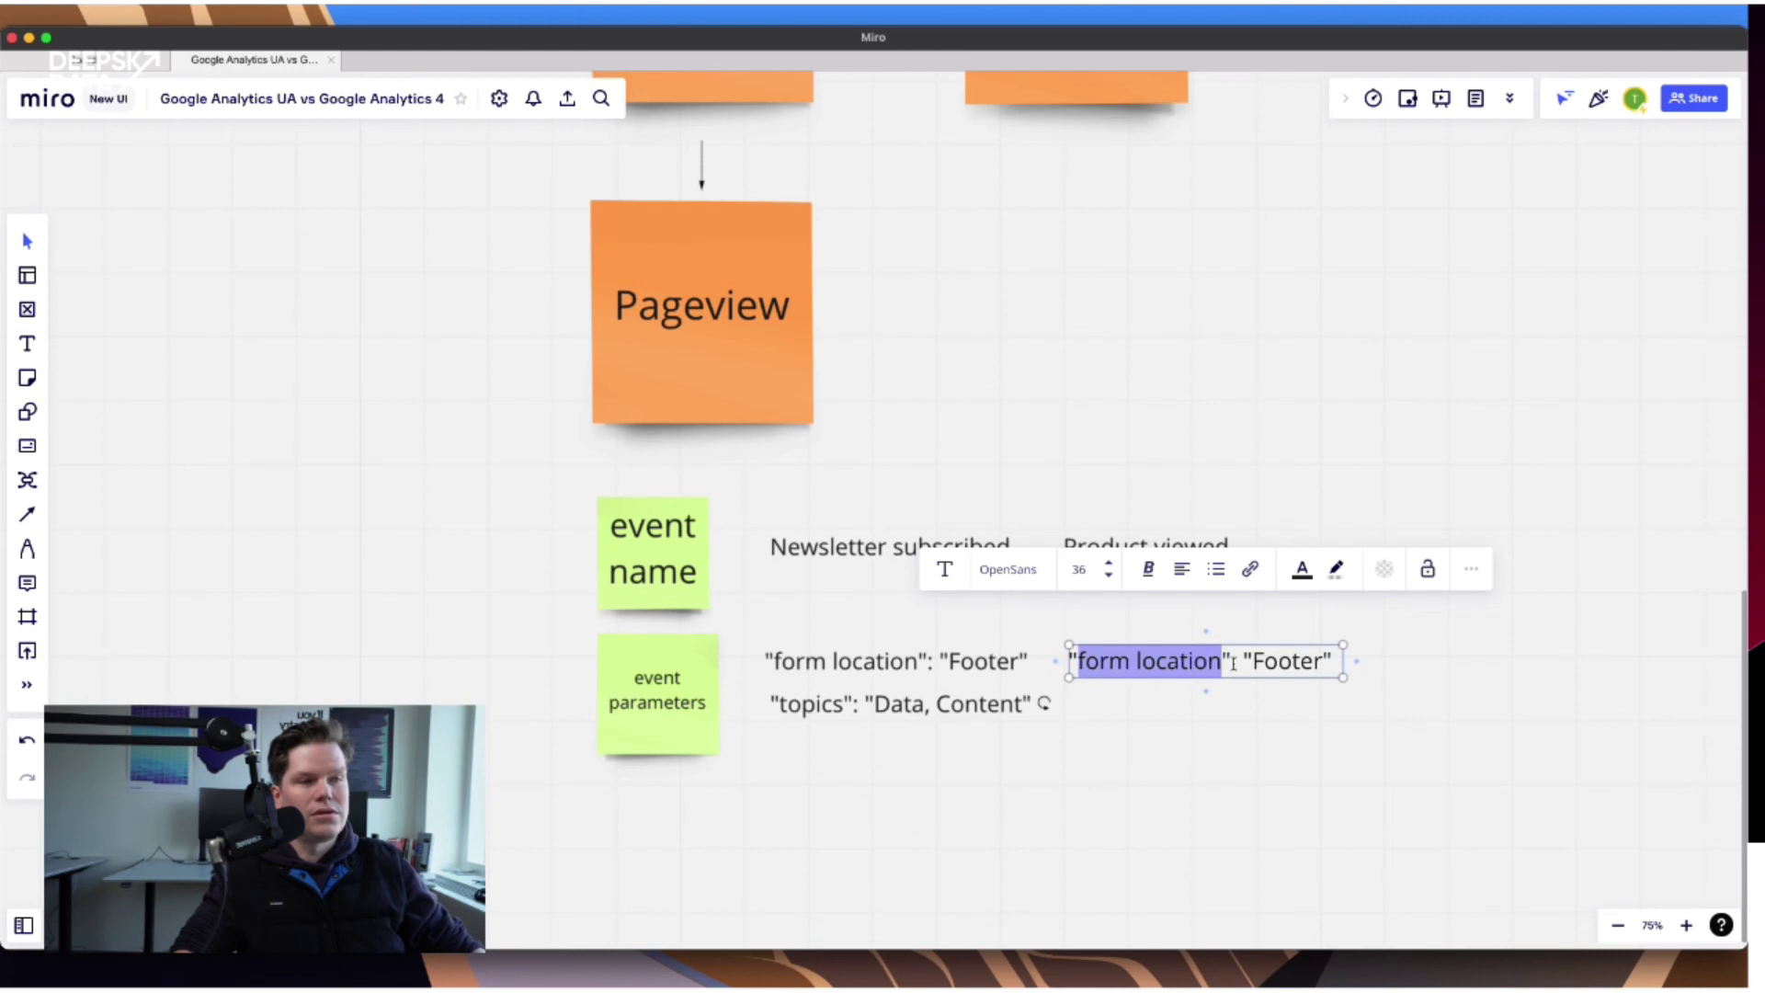
{"action": "key", "text": "BackSpace"}
{"action": "type", "text": "location"}
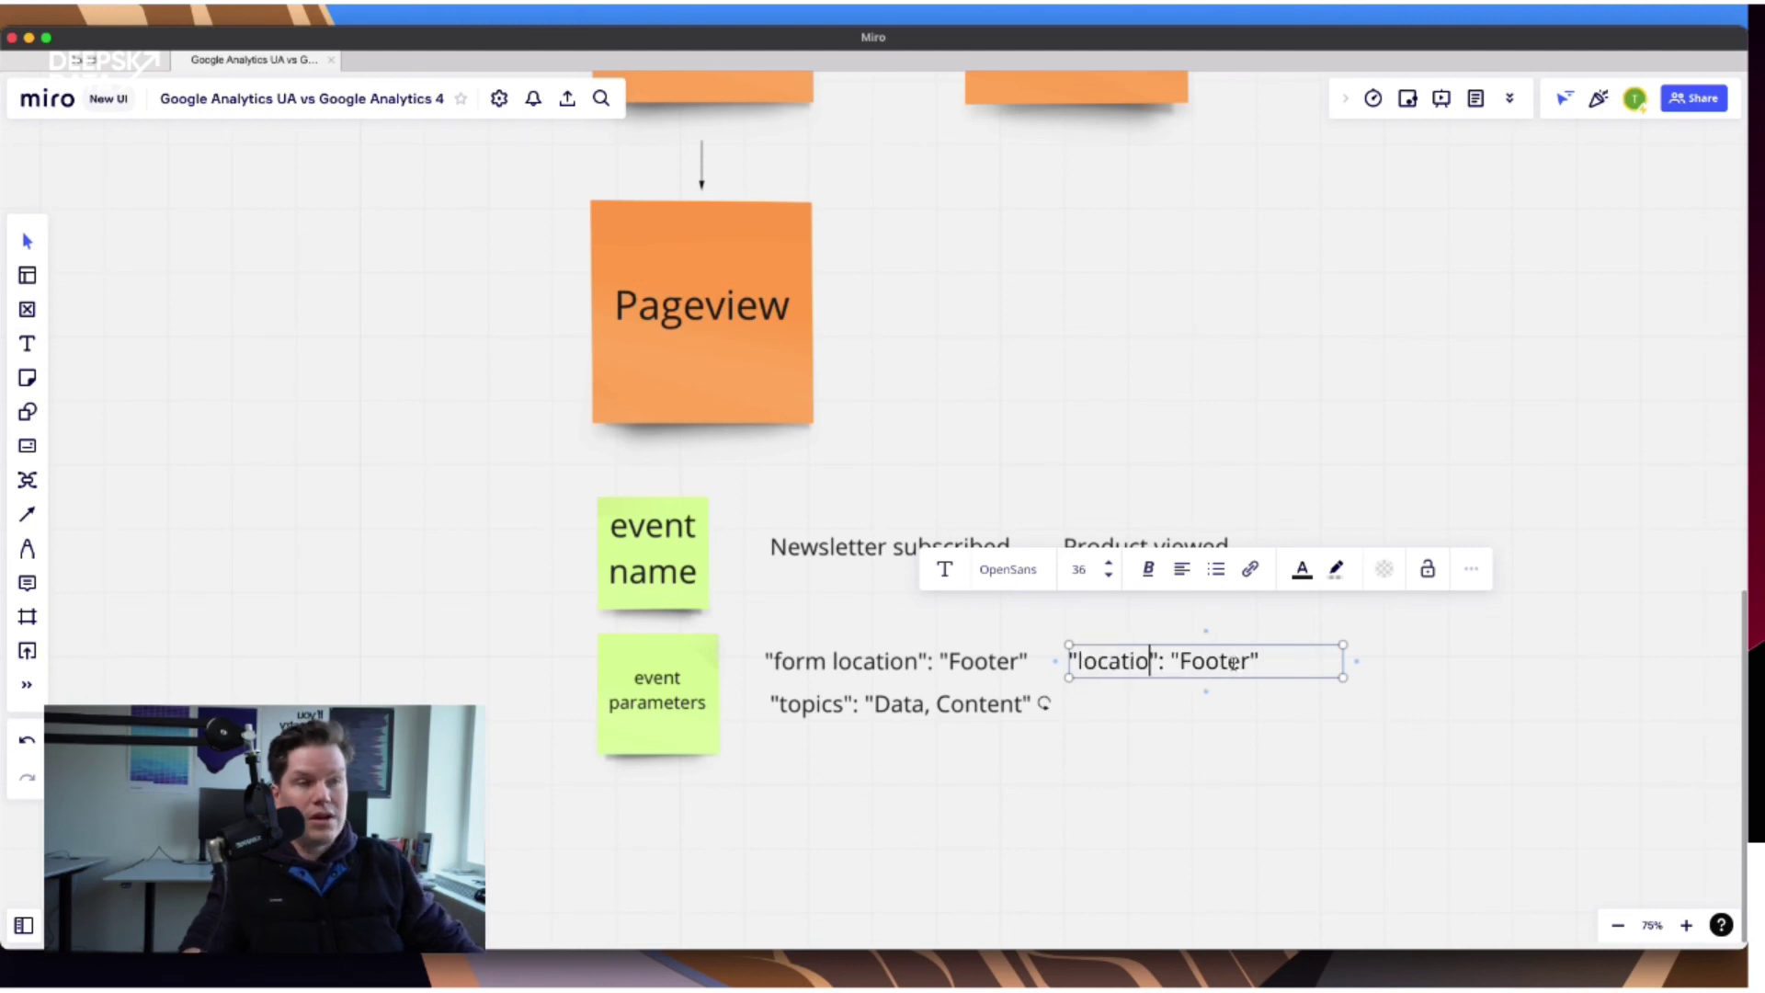
Set the copied line's value to "Detail page".
{"action": "double_click", "coordinate": [1230, 661]}
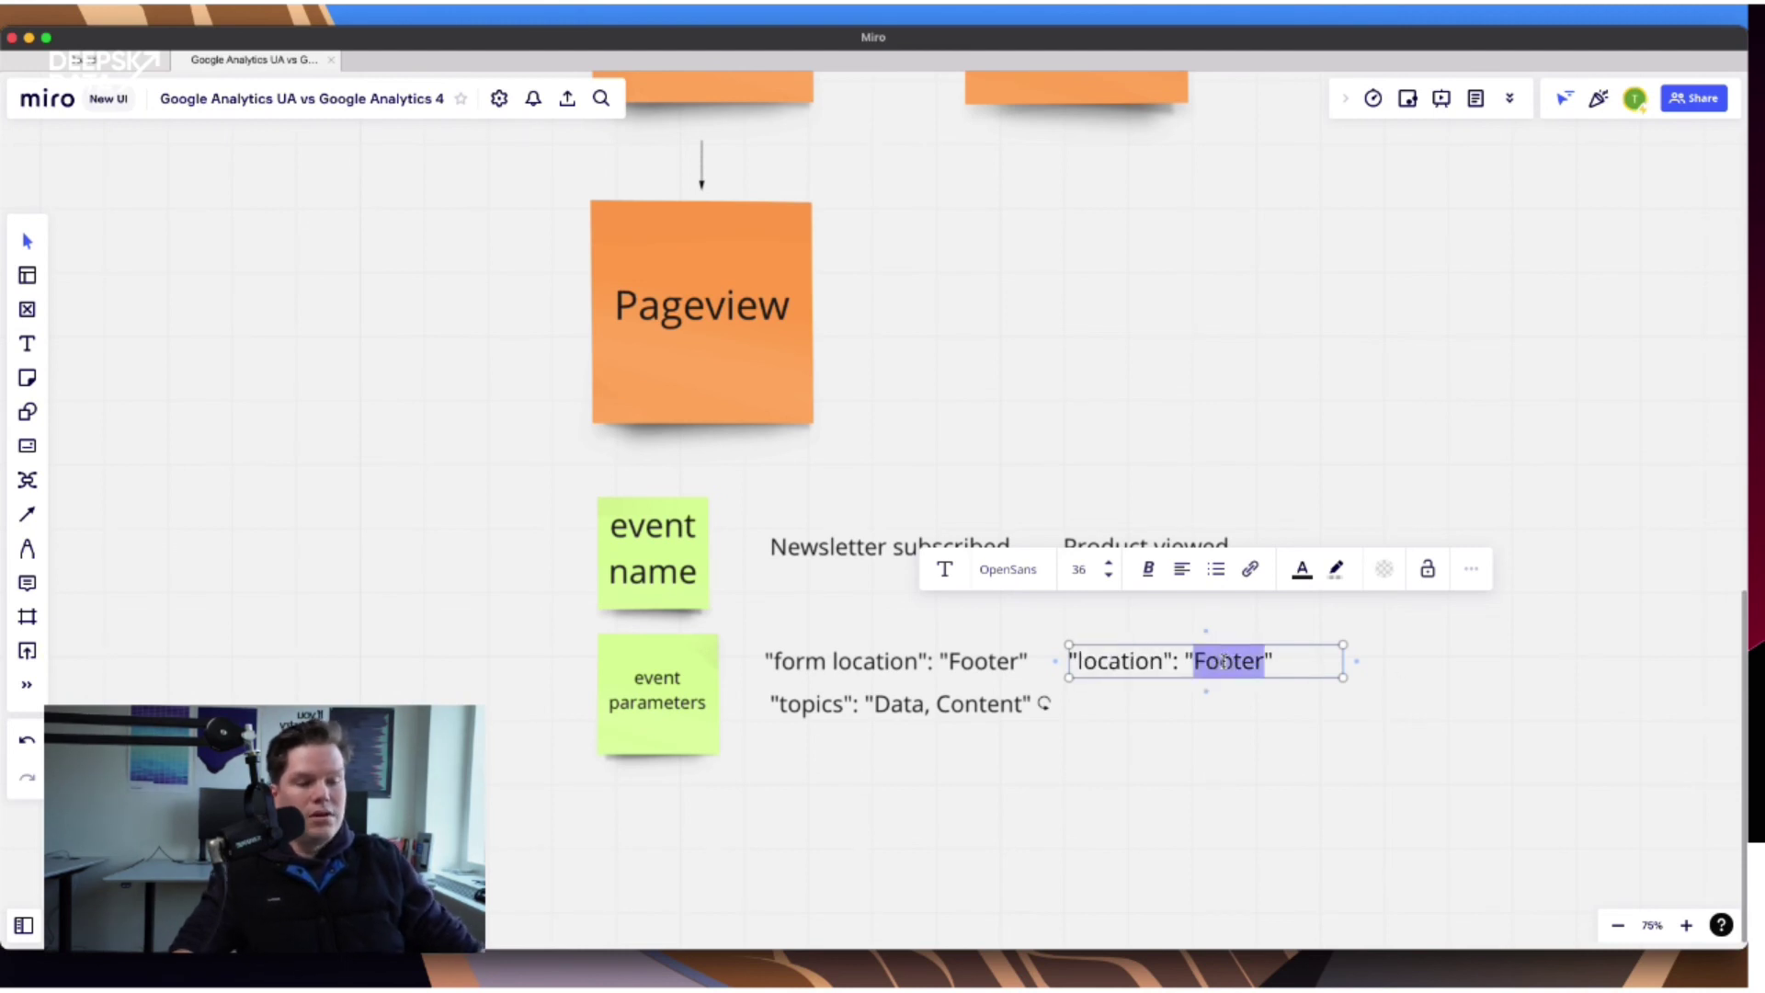
{"action": "type", "text": "Details"}
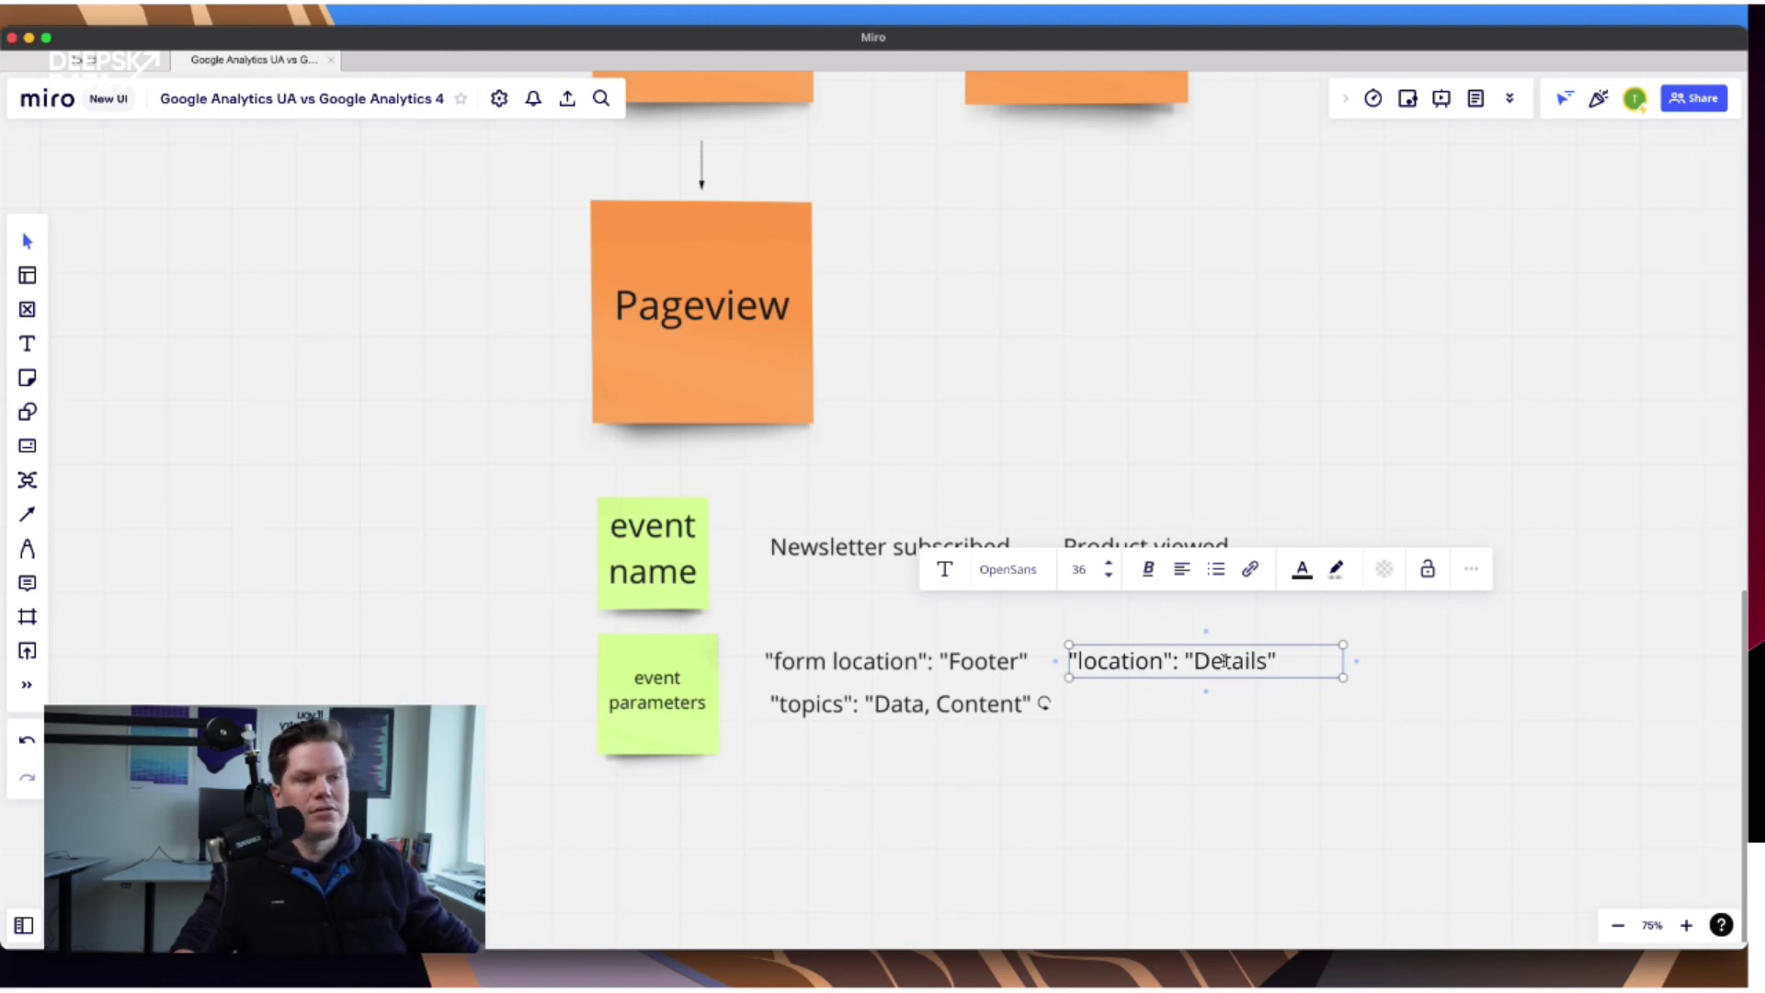
{"action": "key", "text": "BackSpace"}
{"action": "type", "text": "op"}
{"action": "key", "text": "BackSpace"}
{"action": "key", "text": "BackSpace"}
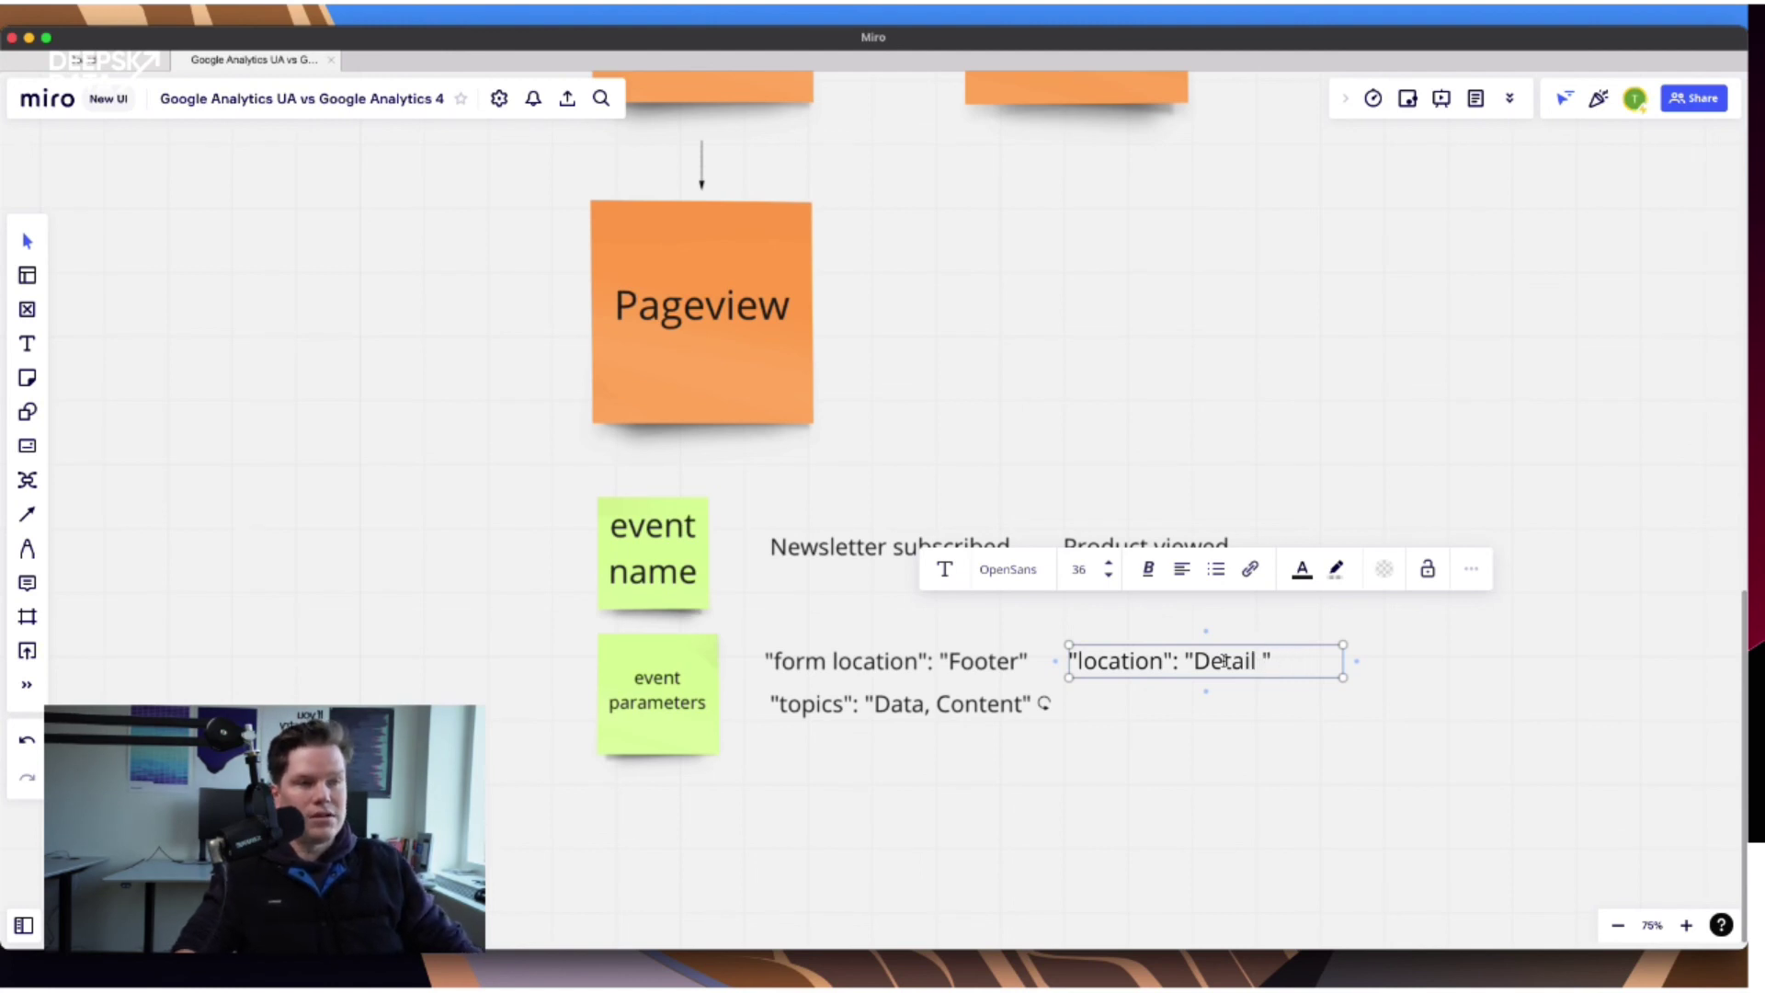
{"action": "type", "text": "page"}
{"action": "left_click", "coordinate": [1303, 703]}
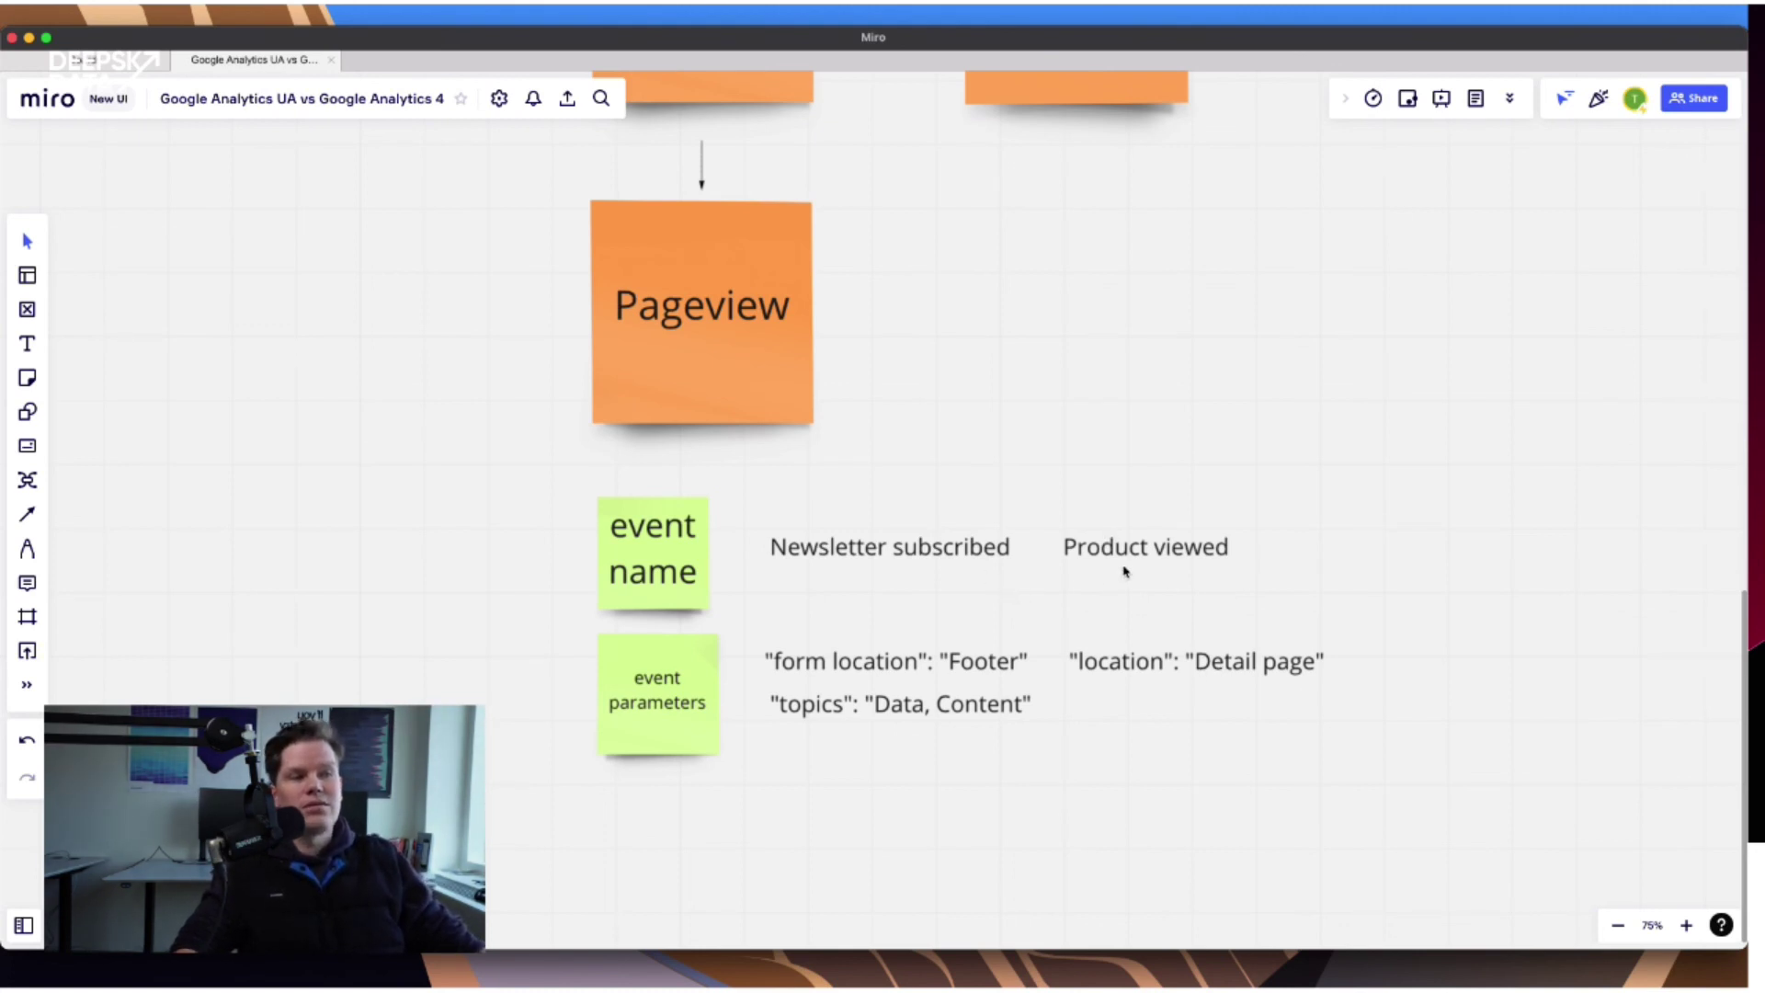
{"action": "left_click", "coordinate": [1167, 552]}
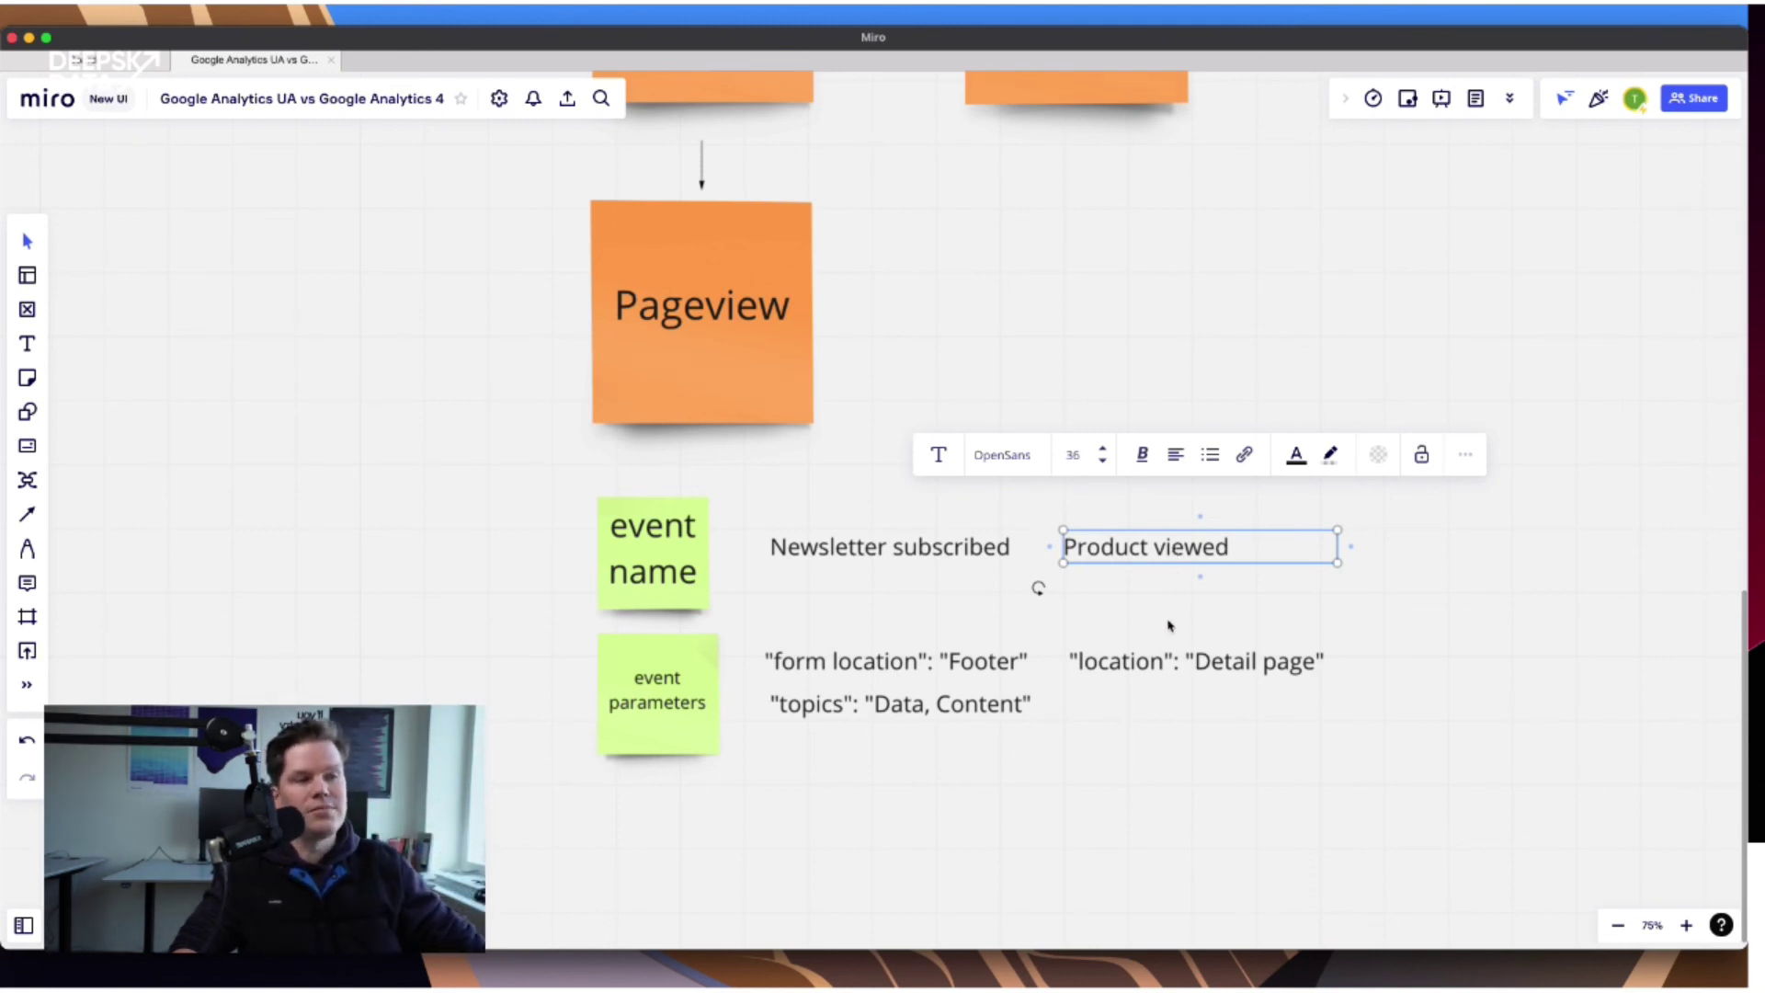
{"action": "left_click", "coordinate": [1147, 668]}
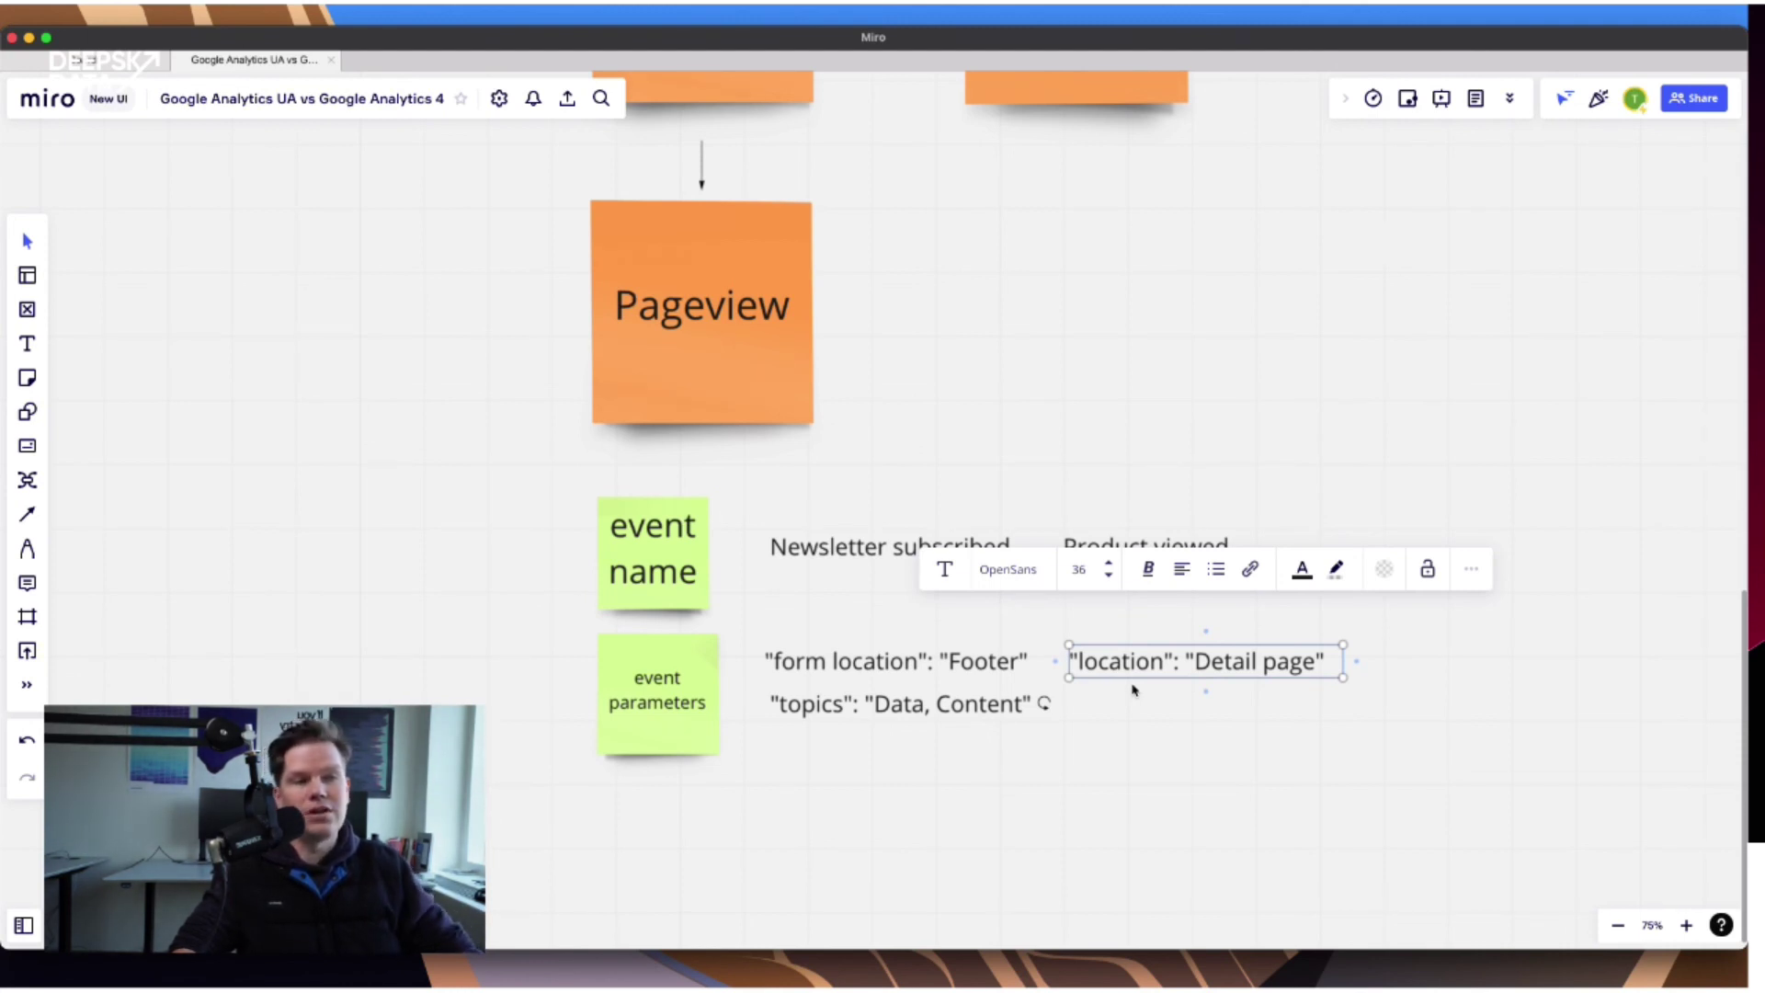
Copy the location line below itself, change it to "name": "Shoe 12345", and align it.
{"action": "key", "text": "super+d"}
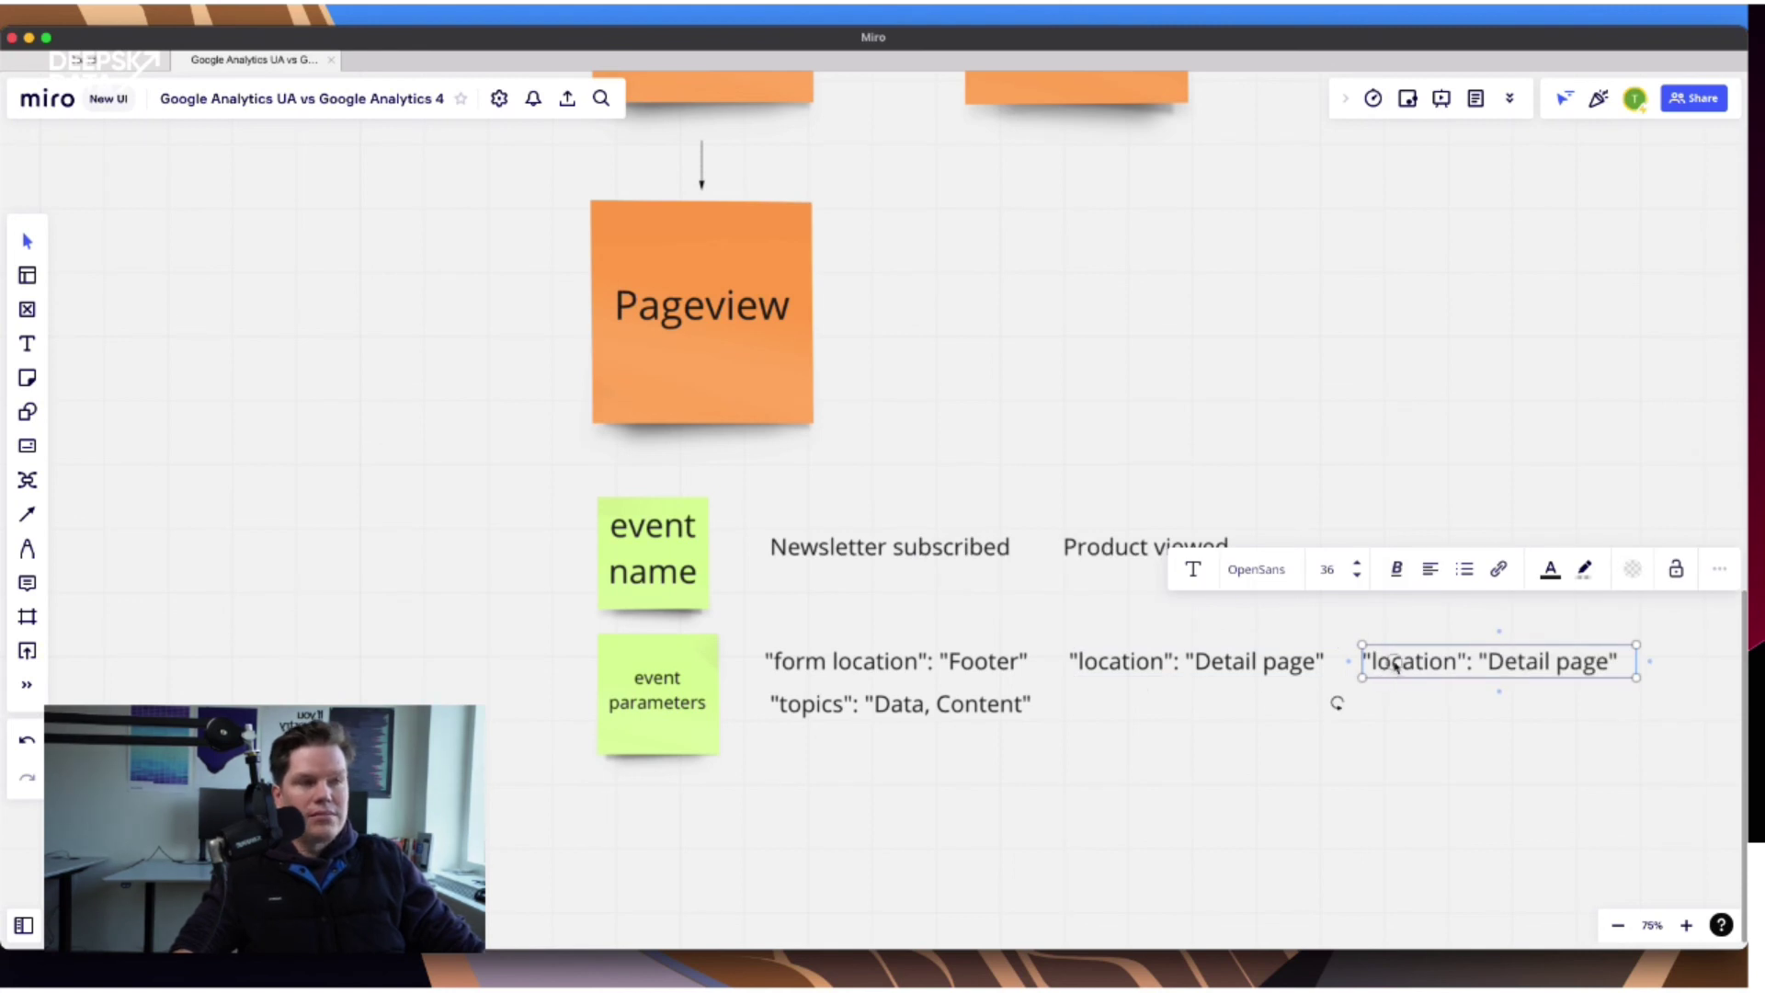
{"action": "left_click_drag", "start_coordinate": [1393, 664], "coordinate": [1109, 706]}
{"action": "double_click", "coordinate": [1128, 706]}
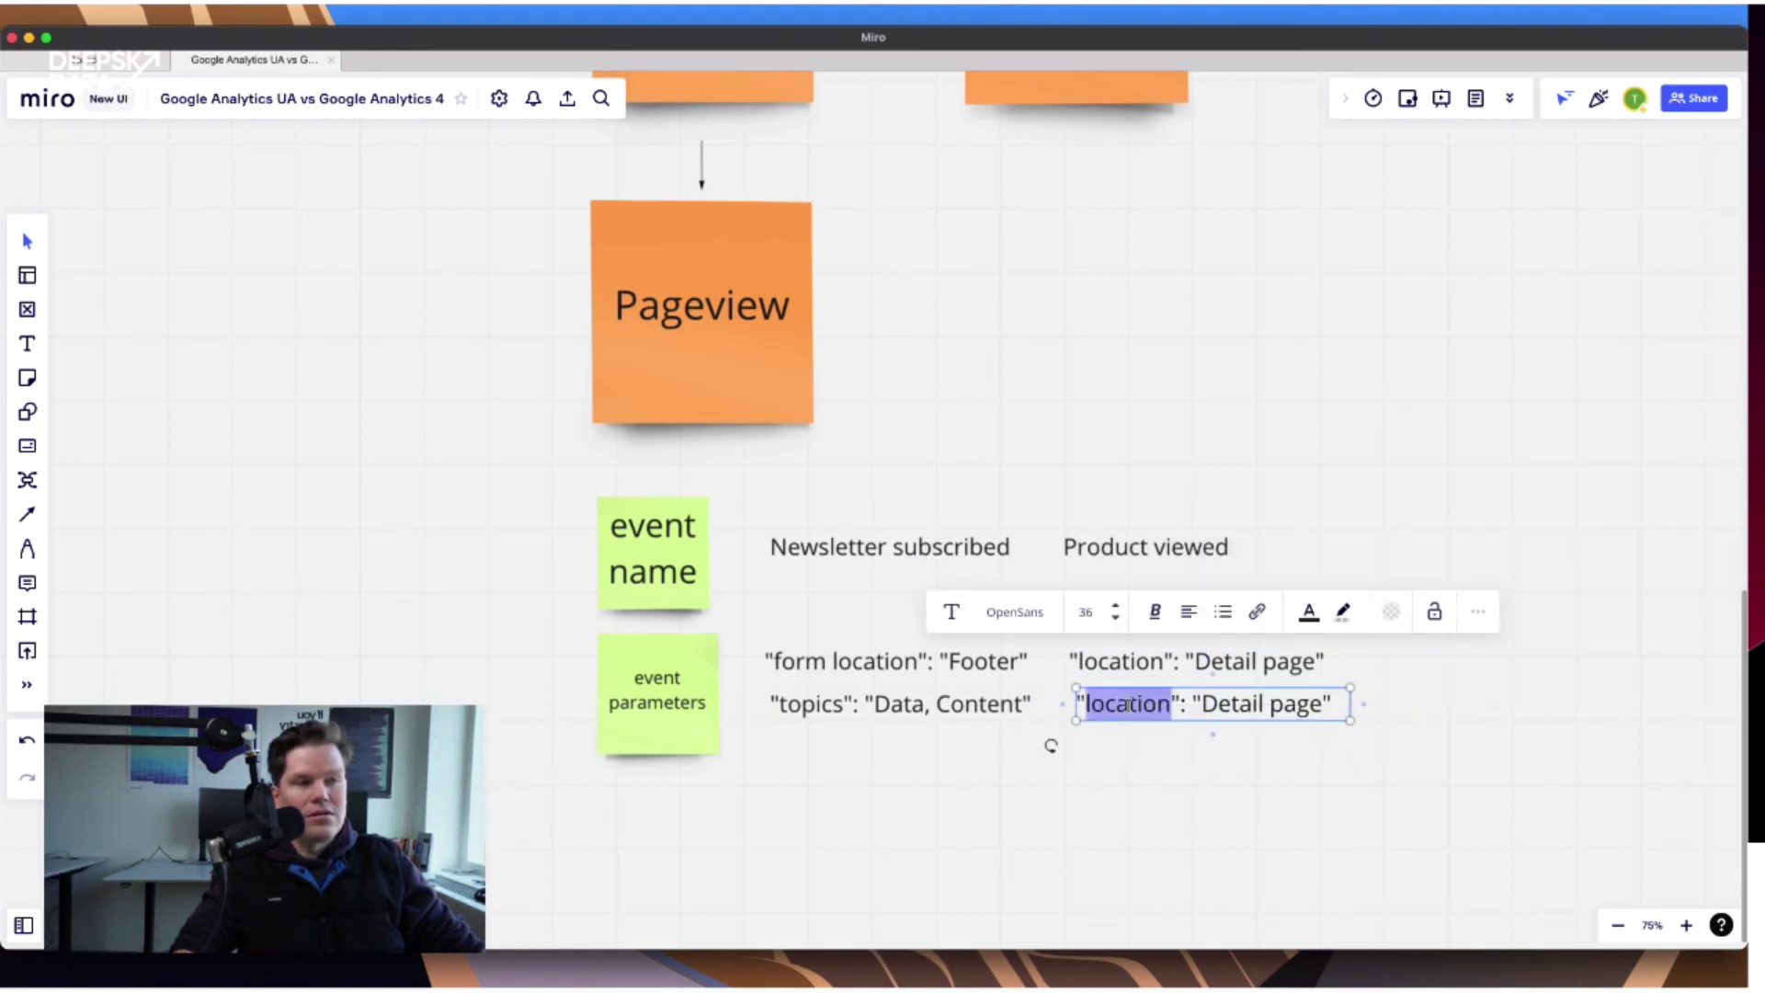
{"action": "type", "text": "name"}
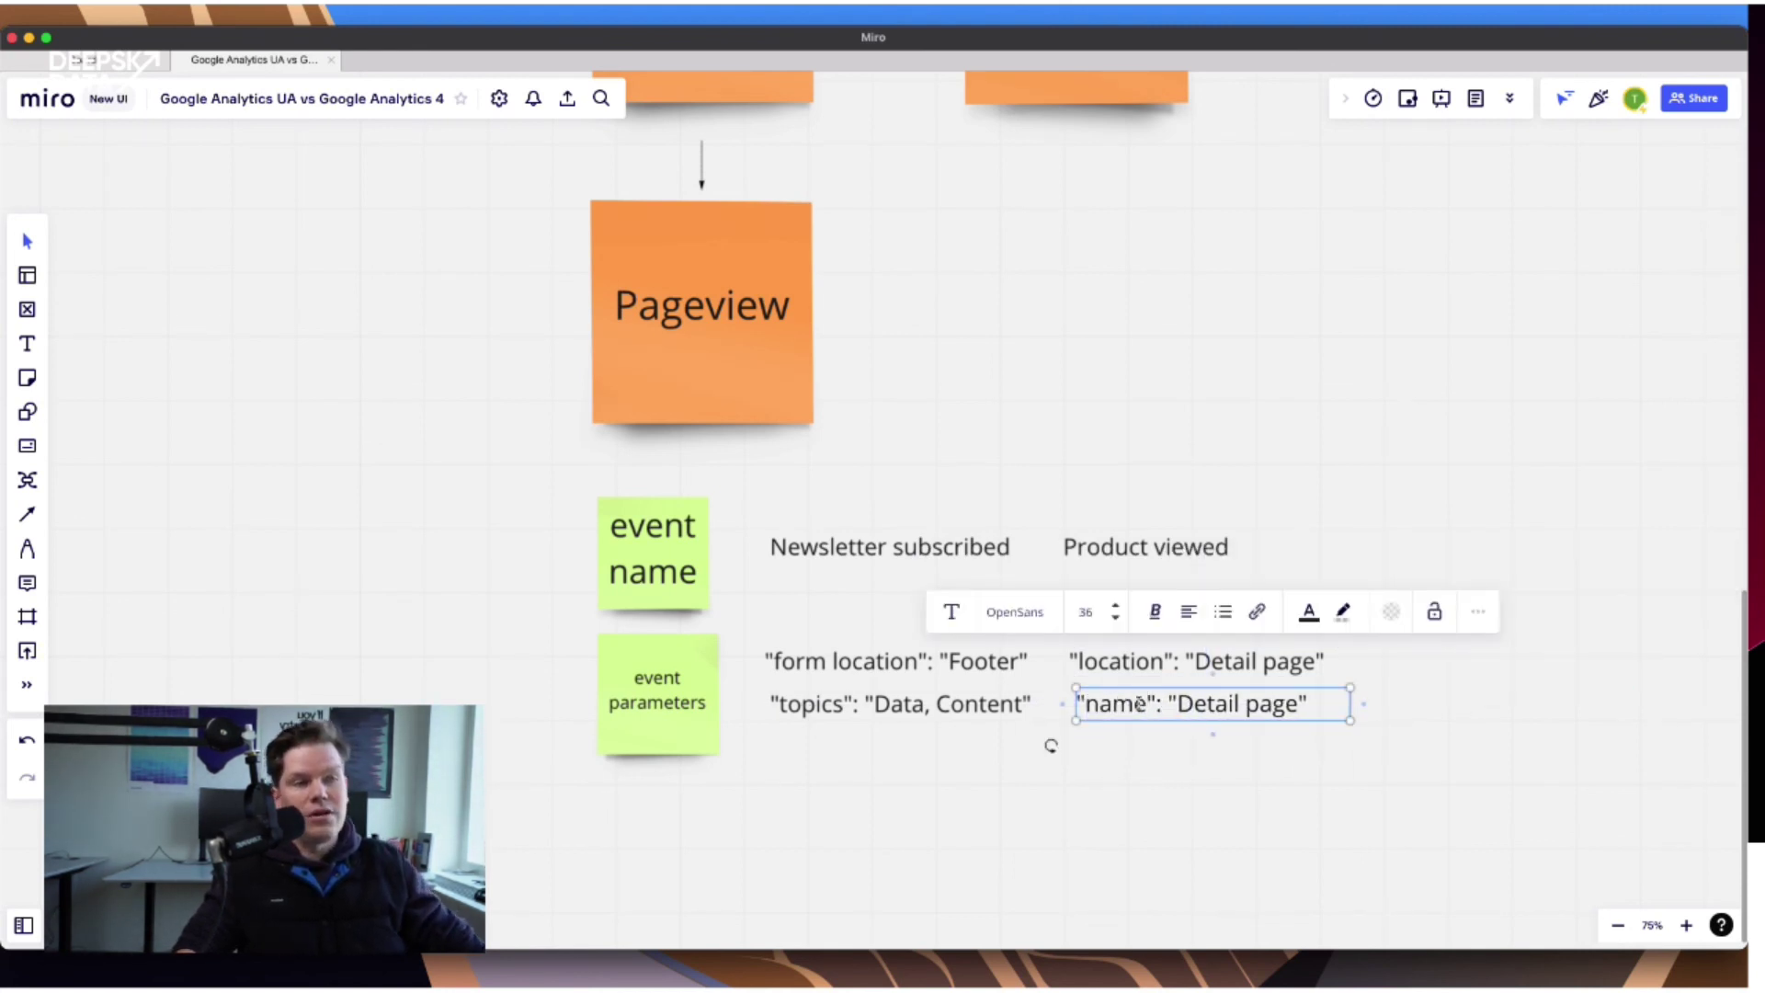
{"action": "left_click_drag", "start_coordinate": [1177, 704], "coordinate": [1299, 704]}
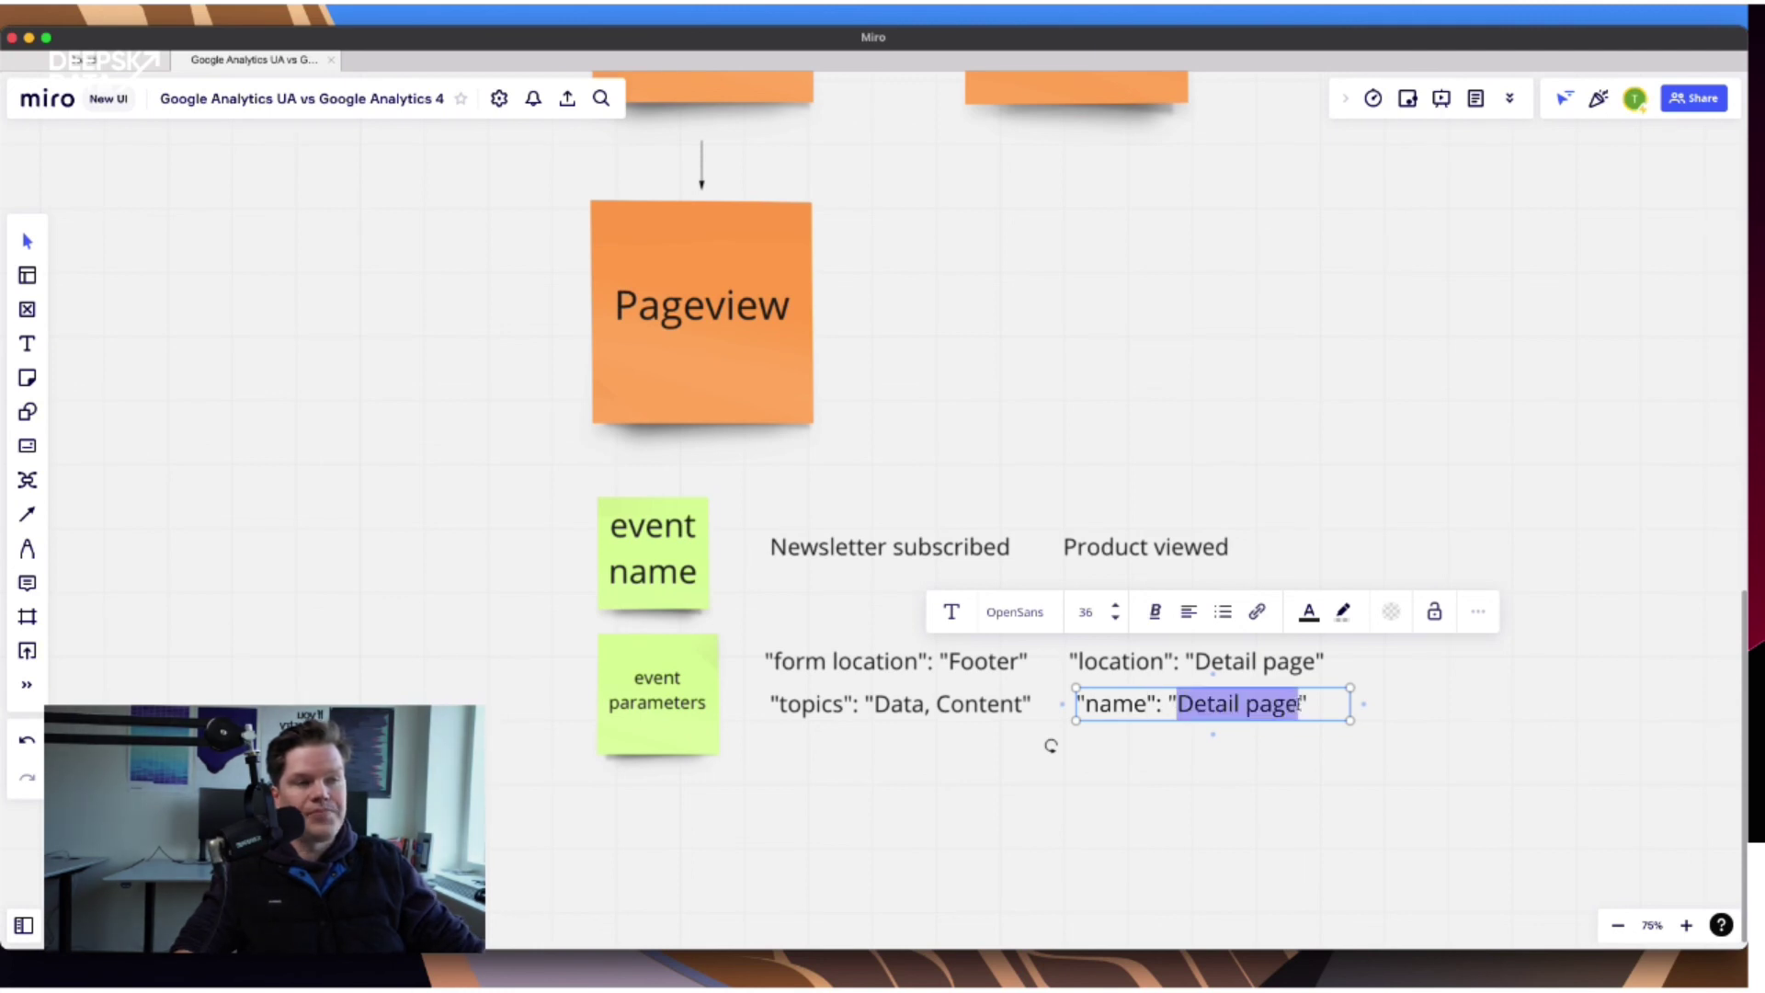
{"action": "type", "text": "Shoe 1"}
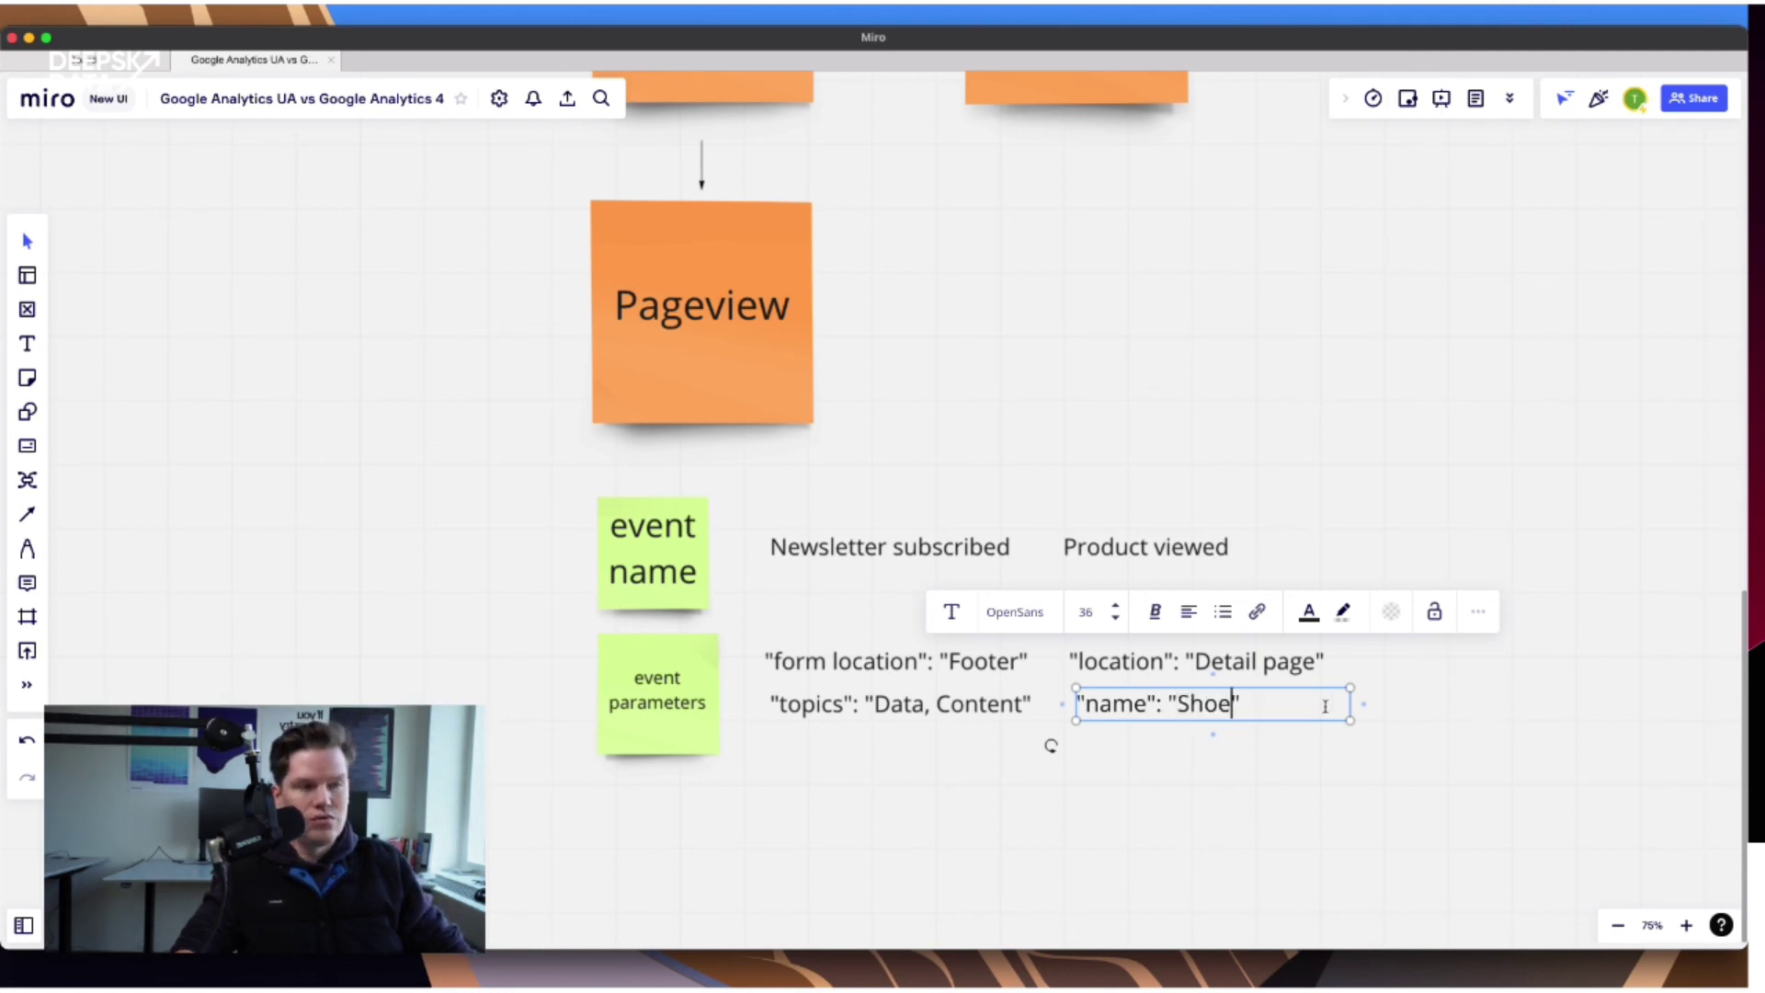
{"action": "type", "text": "2345"}
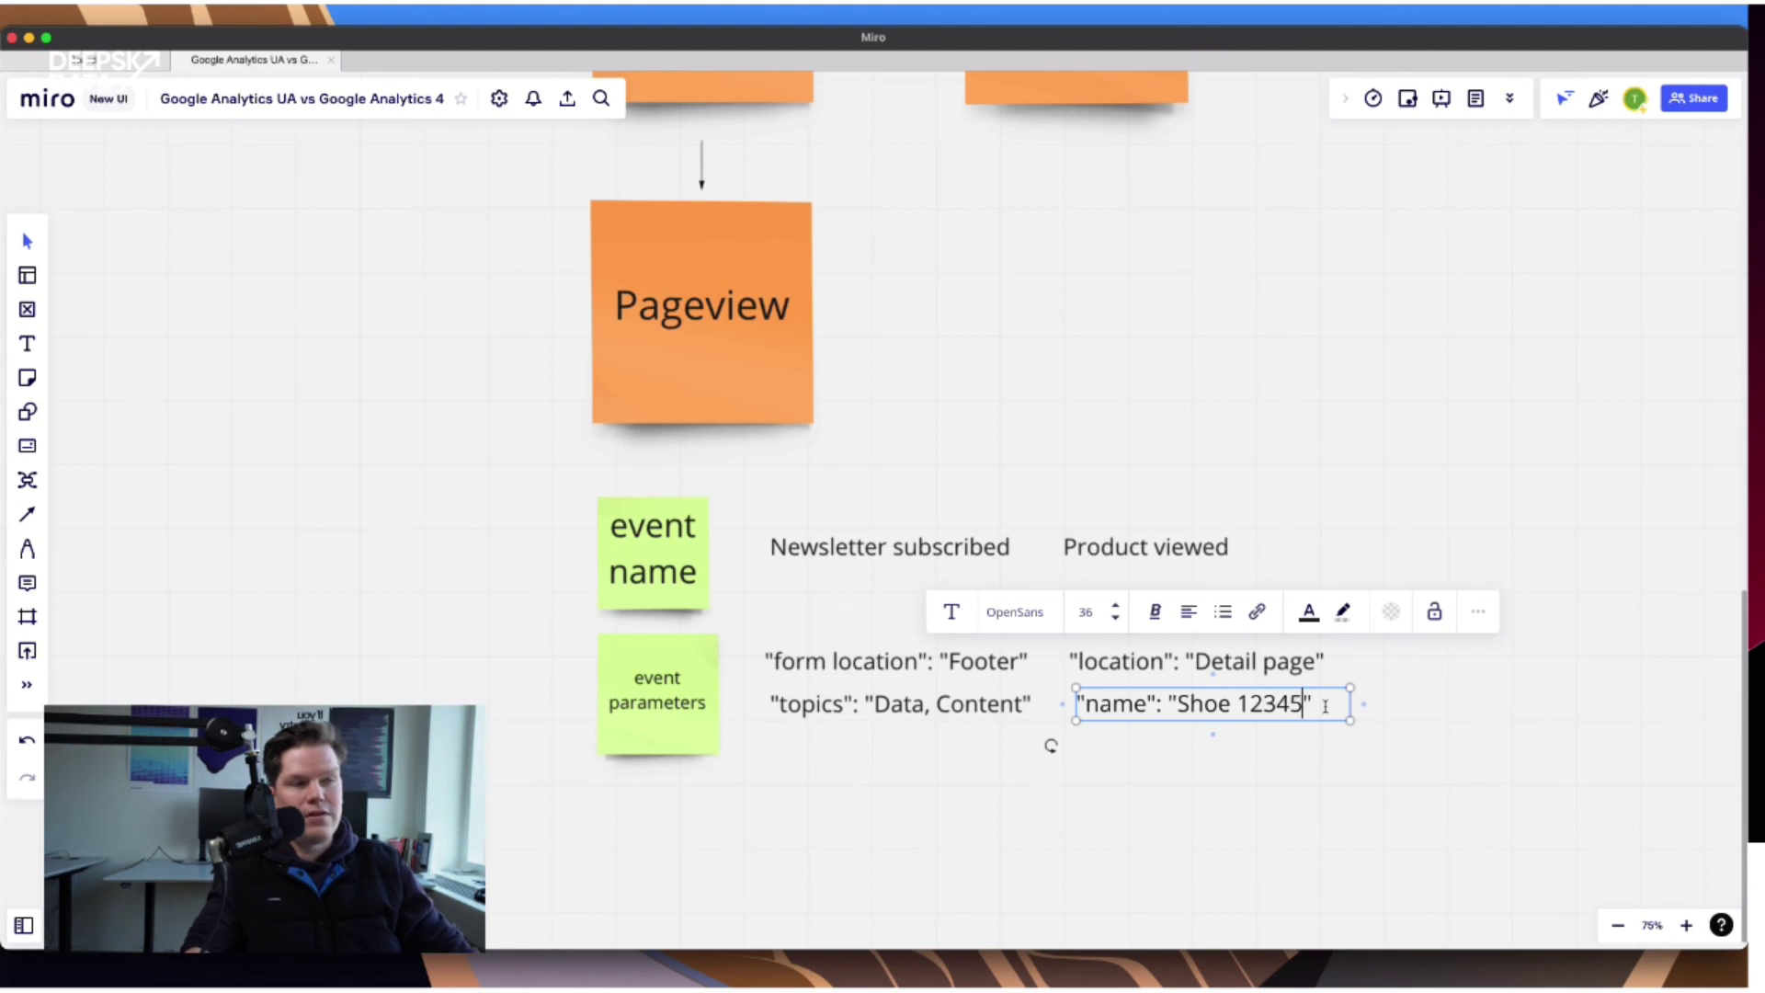
{"action": "left_click", "coordinate": [1338, 741]}
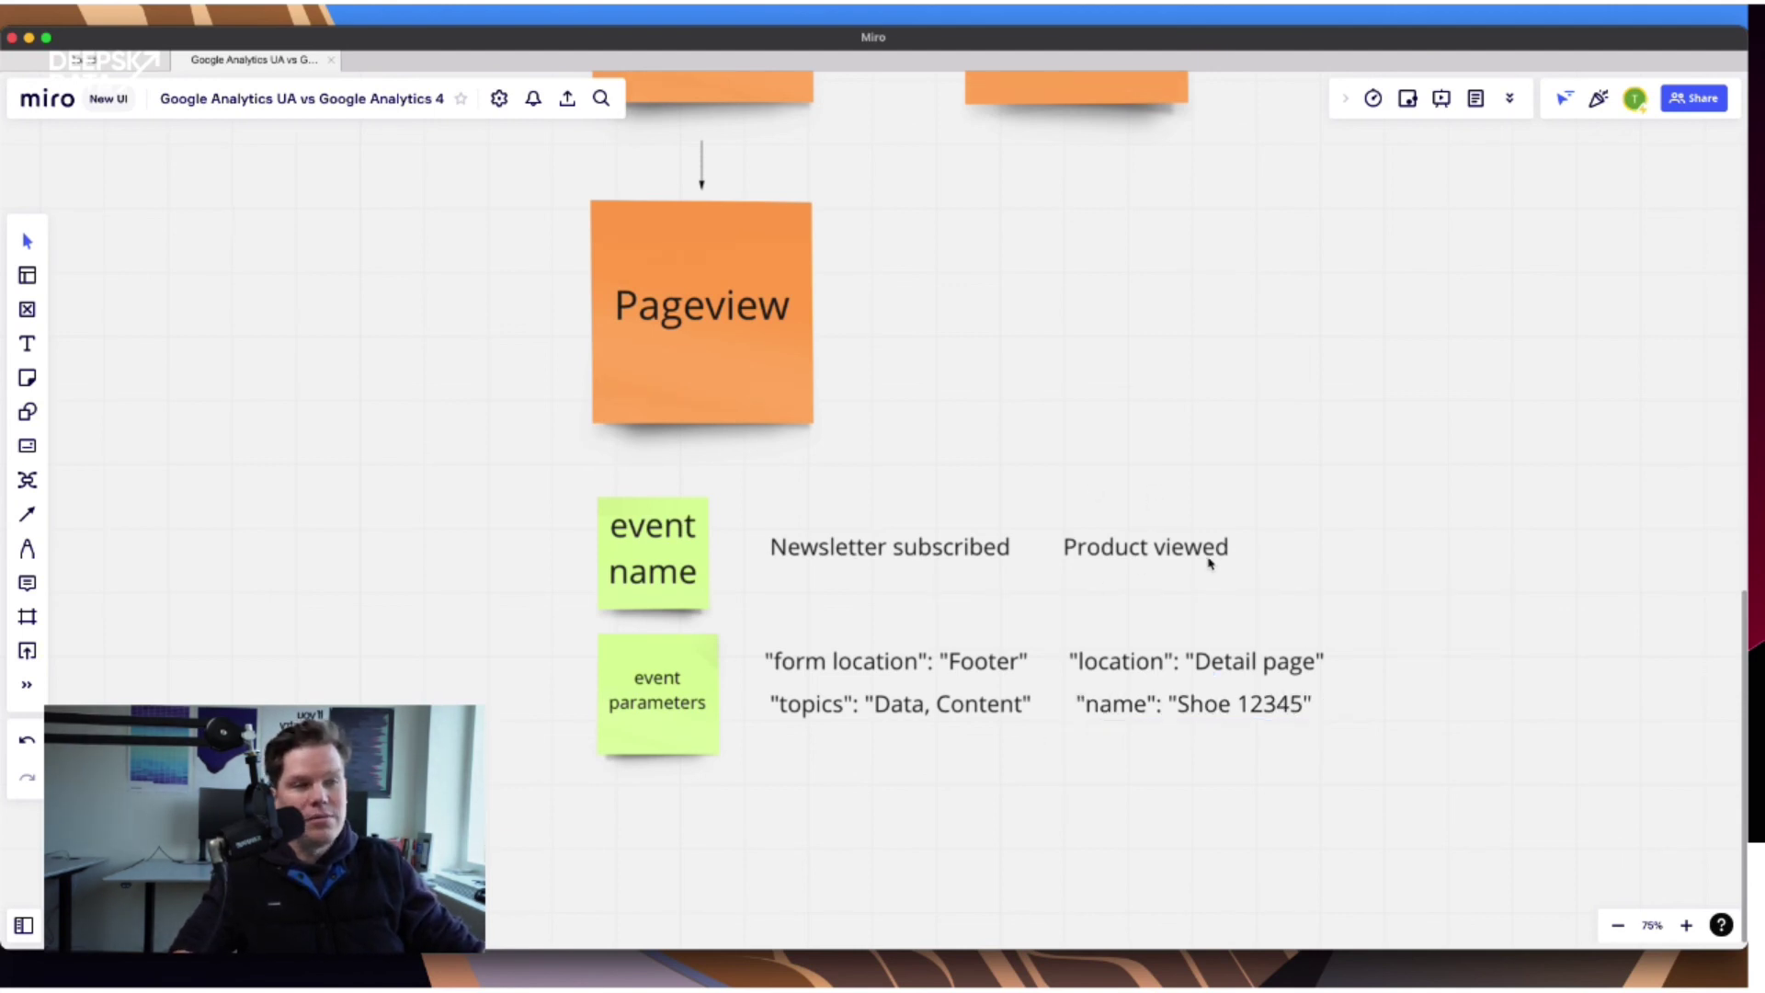
{"action": "left_click", "coordinate": [1160, 713]}
{"action": "left_click_drag", "start_coordinate": [1160, 713], "coordinate": [1157, 718]}
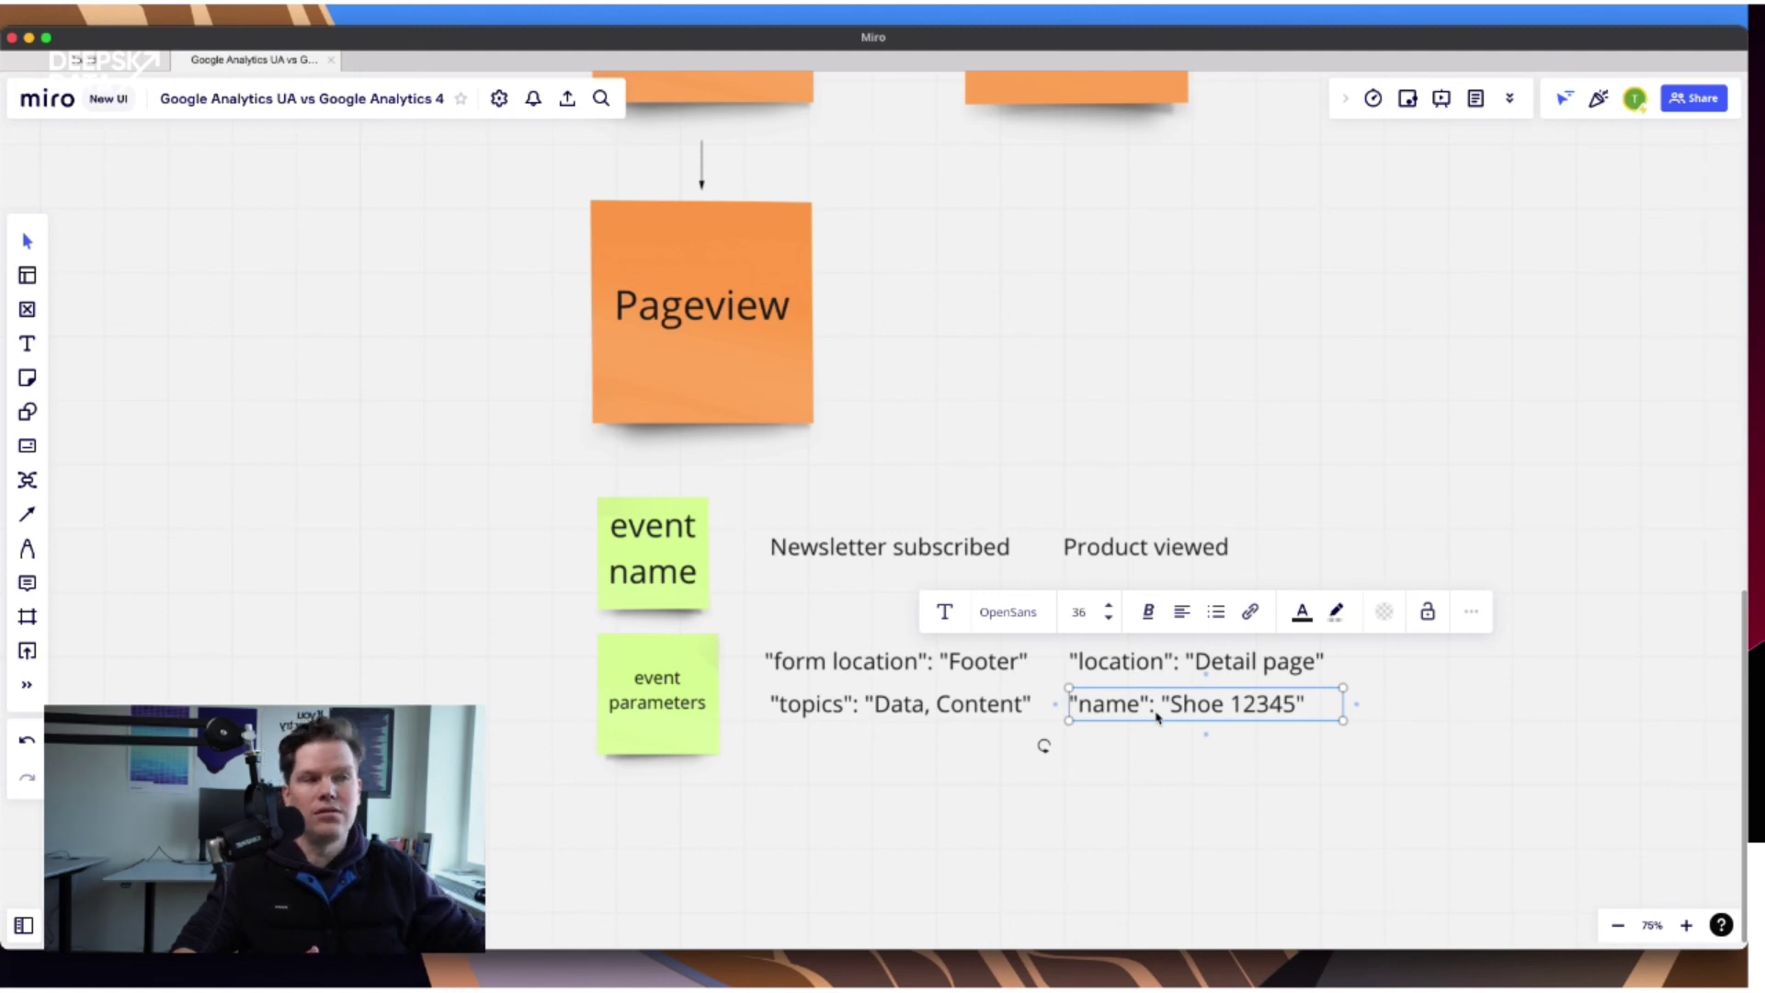
{"action": "left_click", "coordinate": [1109, 386]}
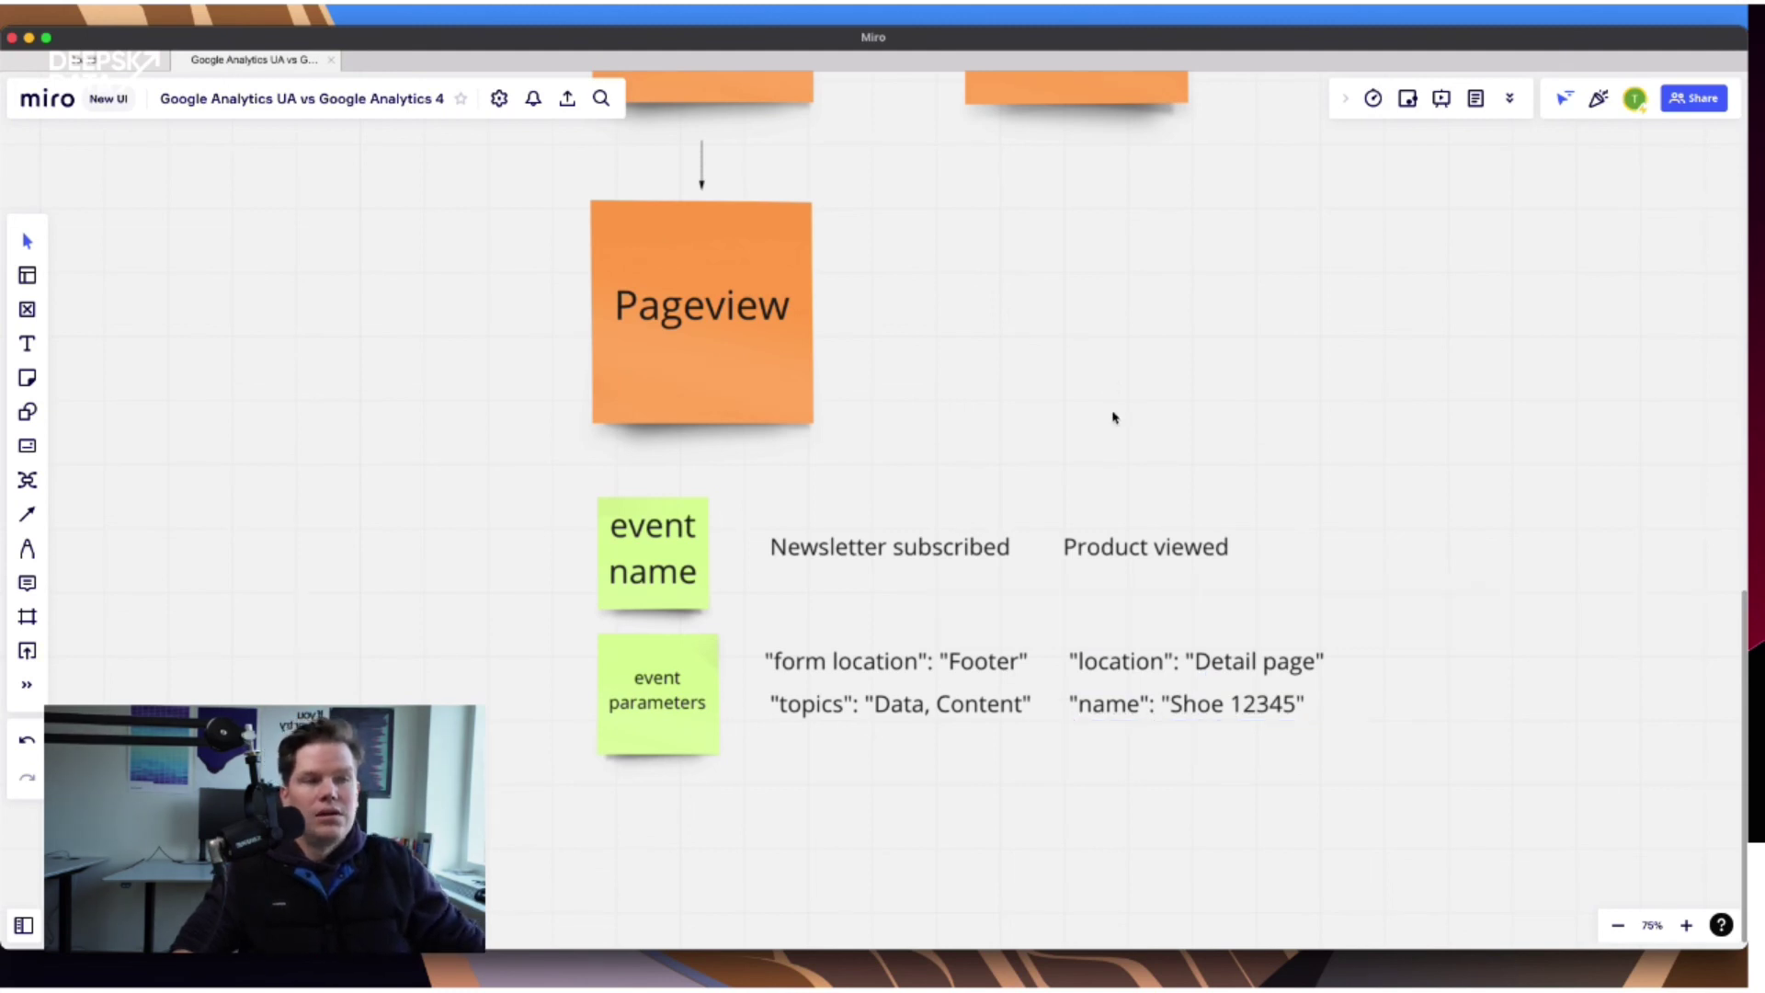